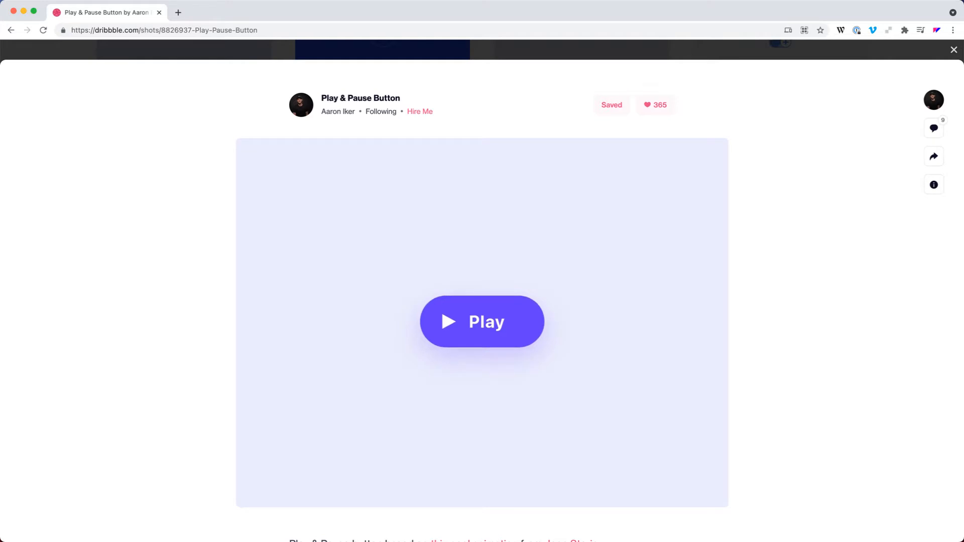
Open a new browser window and go to createwithflow.com.
{"action": "key", "text": "super+n"}
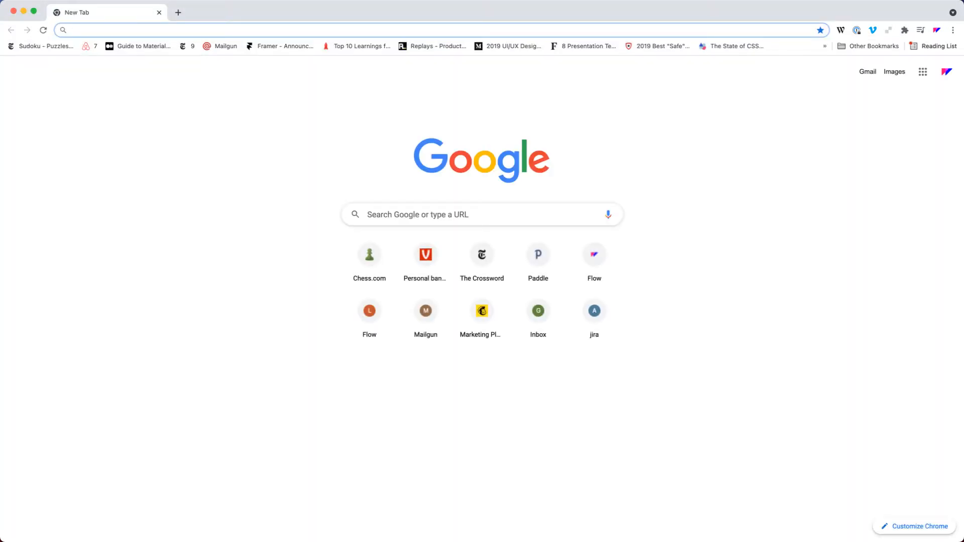
{"action": "type", "text": "createwithflow.zendesk.com"}
{"action": "key", "text": "Right"}
{"action": "key", "text": "alt+shift+Left"}
{"action": "key", "text": "alt+shift+Left"}
{"action": "key", "text": "alt+shift+Left"}
{"action": "key", "text": "Right"}
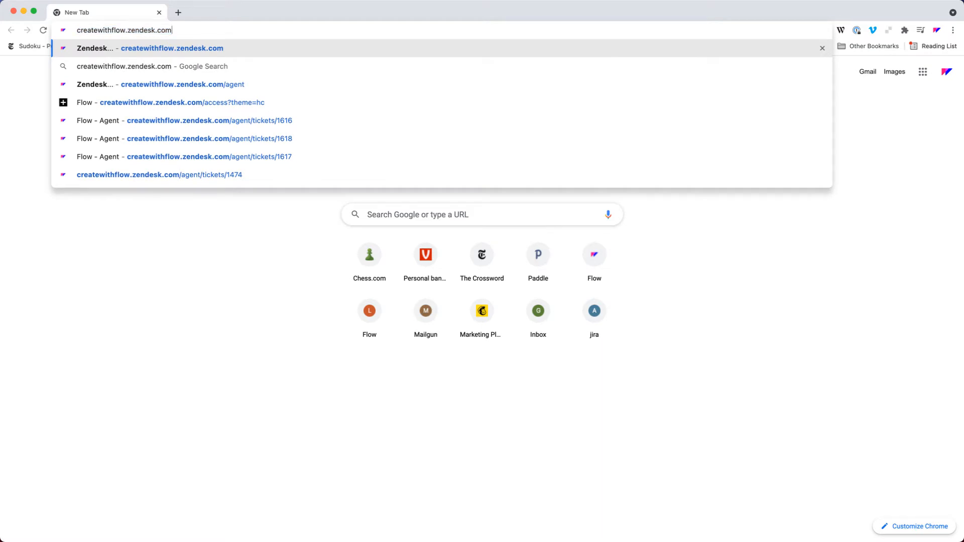
{"action": "key", "text": "BackSpace"}
{"action": "key", "text": "BackSpace"}
{"action": "key", "text": "BackSpace"}
{"action": "key", "text": "BackSpace"}
{"action": "key", "text": "BackSpace"}
{"action": "key", "text": "BackSpace"}
{"action": "key", "text": "BackSpace"}
{"action": "key", "text": "BackSpace"}
{"action": "key", "text": "BackSpace"}
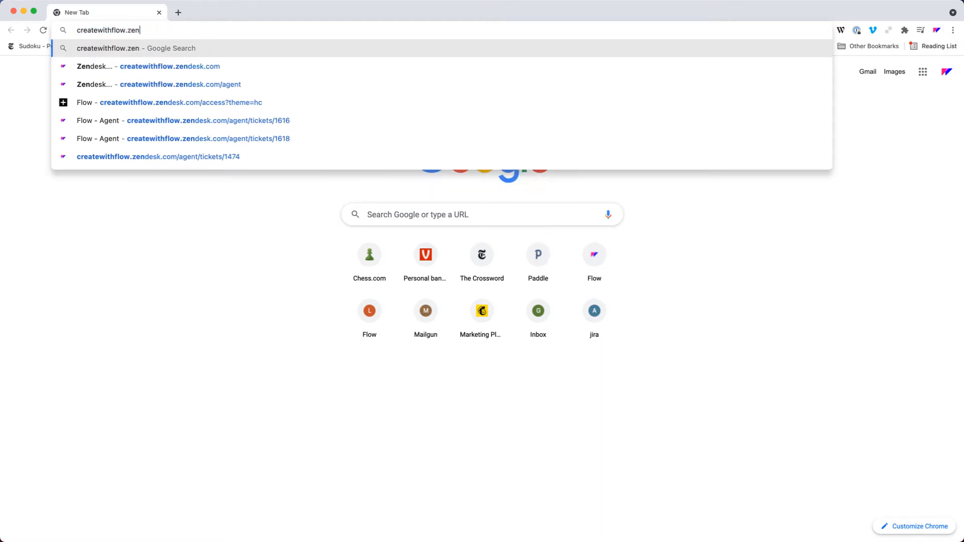
{"action": "type", "text": "com"}
{"action": "key", "text": "Return"}
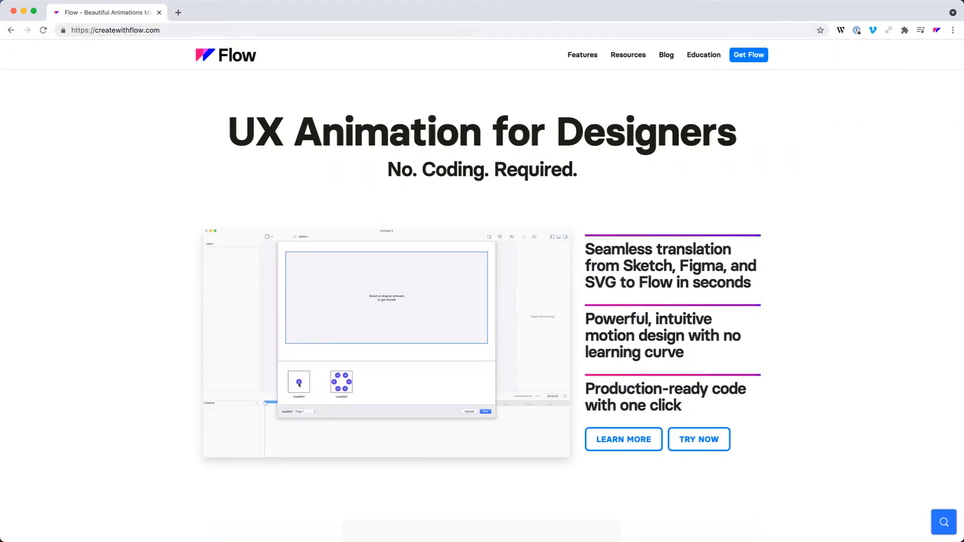
Open the blog article "Learning to Animate By Stealing Other People's Work" on the Flow website.
{"action": "left_click", "coordinate": [666, 55]}
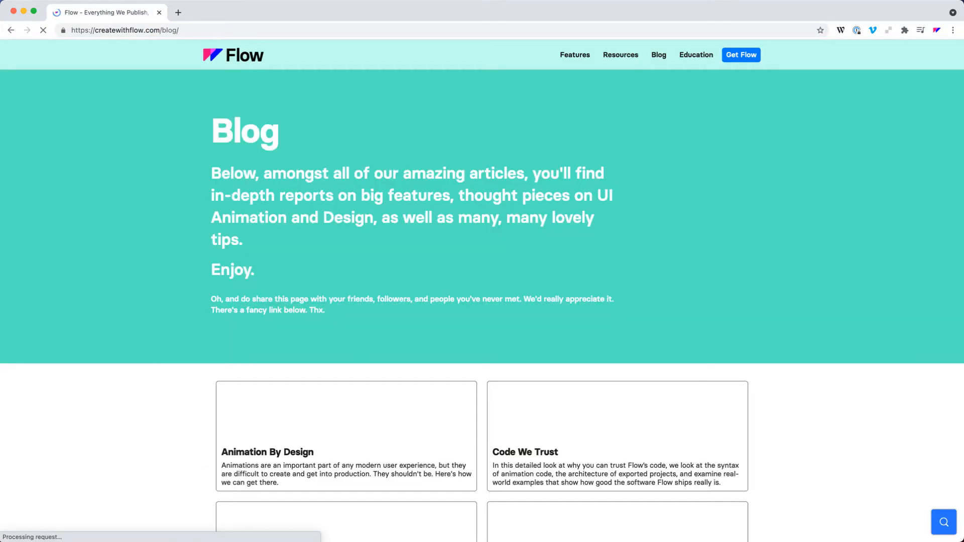
{"action": "scroll", "coordinate": [482, 306], "scroll_direction": "down", "scroll_amount": 3}
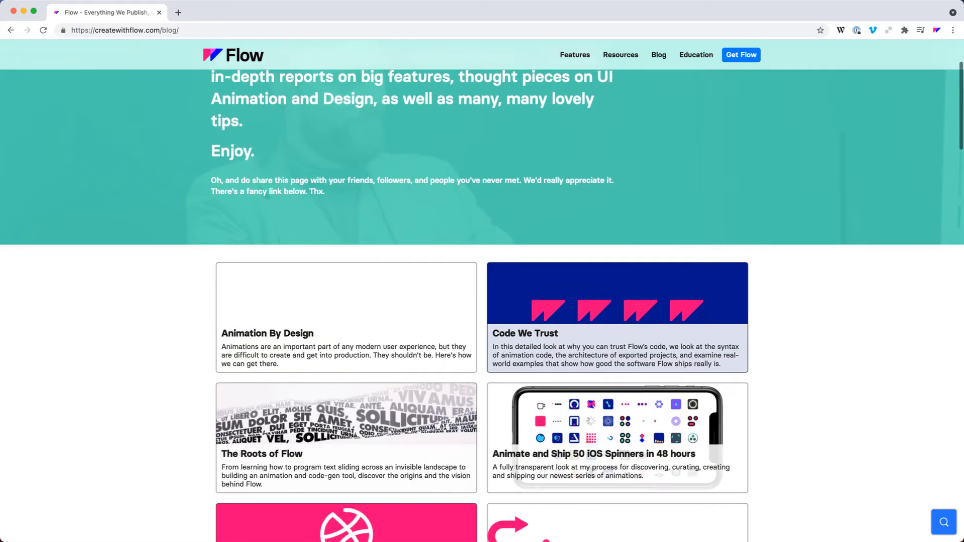
{"action": "scroll", "coordinate": [482, 305], "scroll_direction": "down", "scroll_amount": 5}
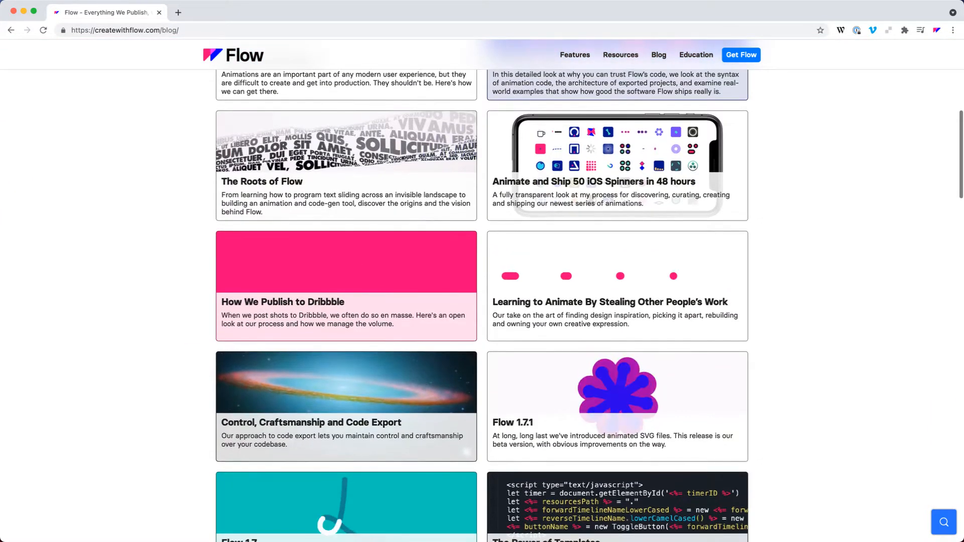
{"action": "scroll", "coordinate": [482, 306], "scroll_direction": "down", "scroll_amount": 1}
{"action": "left_click", "coordinate": [617, 271]}
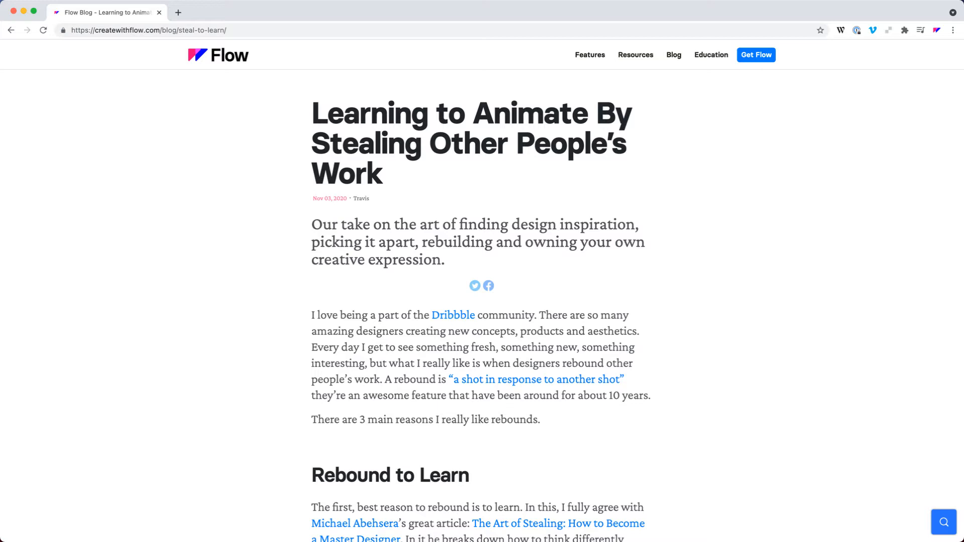
Read through the article on rebounds, examining the side-by-side rebound examples, their credits and the Martini Animation Challenge.
{"action": "scroll", "coordinate": [482, 291], "scroll_direction": "down", "scroll_amount": 20}
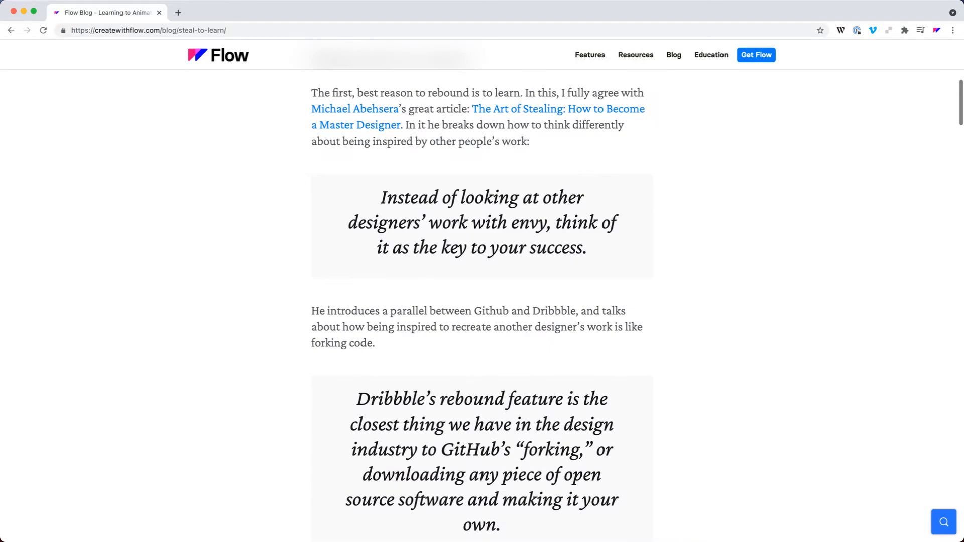
{"action": "scroll", "coordinate": [482, 291], "scroll_direction": "down", "scroll_amount": 10}
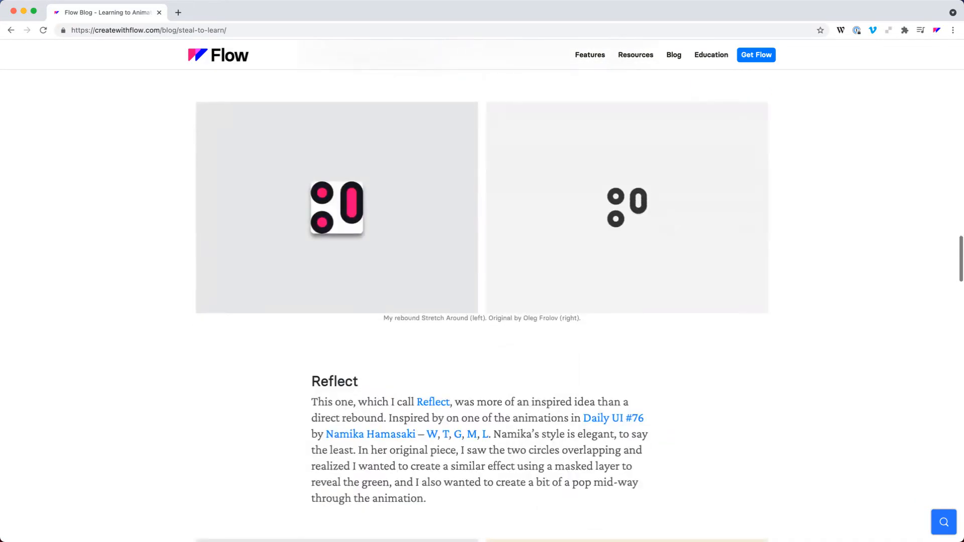
{"action": "scroll", "coordinate": [482, 291], "scroll_direction": "down", "scroll_amount": 10}
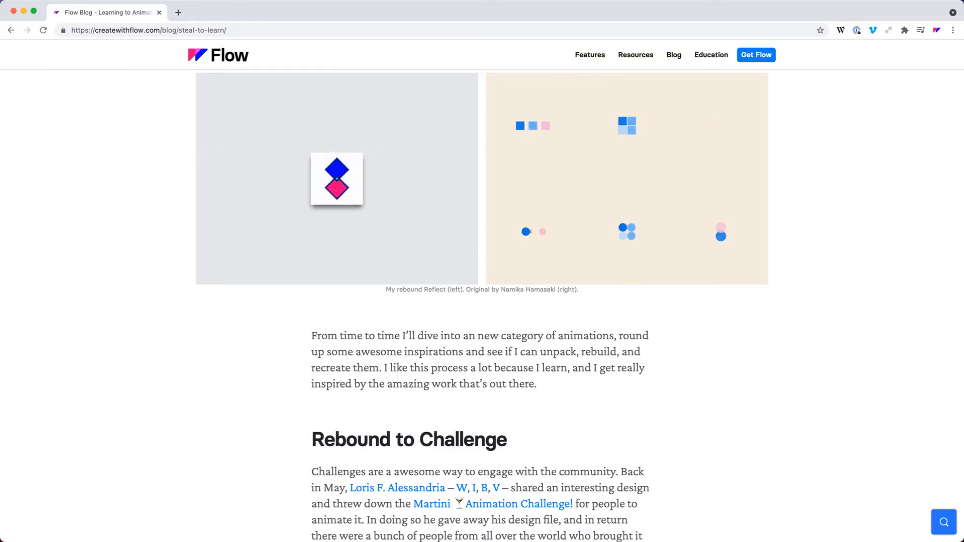
{"action": "scroll", "coordinate": [481, 301], "scroll_direction": "down", "scroll_amount": 4}
{"action": "scroll", "coordinate": [482, 302], "scroll_direction": "down", "scroll_amount": 7}
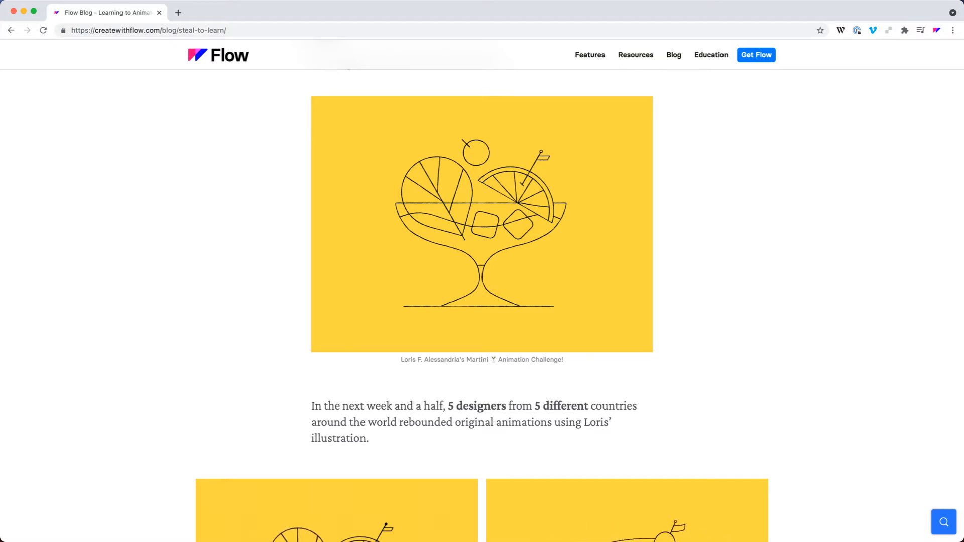
{"action": "scroll", "coordinate": [482, 306], "scroll_direction": "down", "scroll_amount": 2}
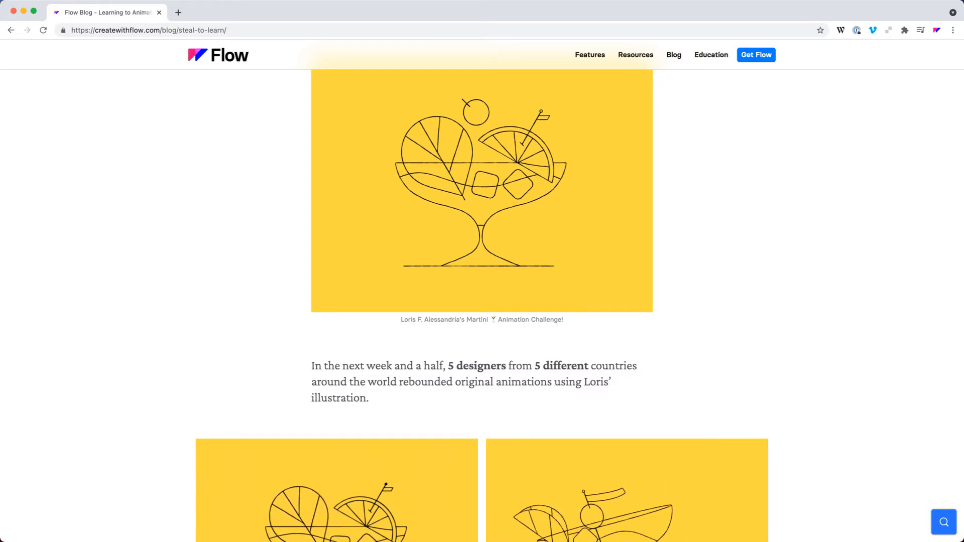
{"action": "scroll", "coordinate": [482, 301], "scroll_direction": "down", "scroll_amount": 10}
{"action": "scroll", "coordinate": [482, 301], "scroll_direction": "down", "scroll_amount": 13}
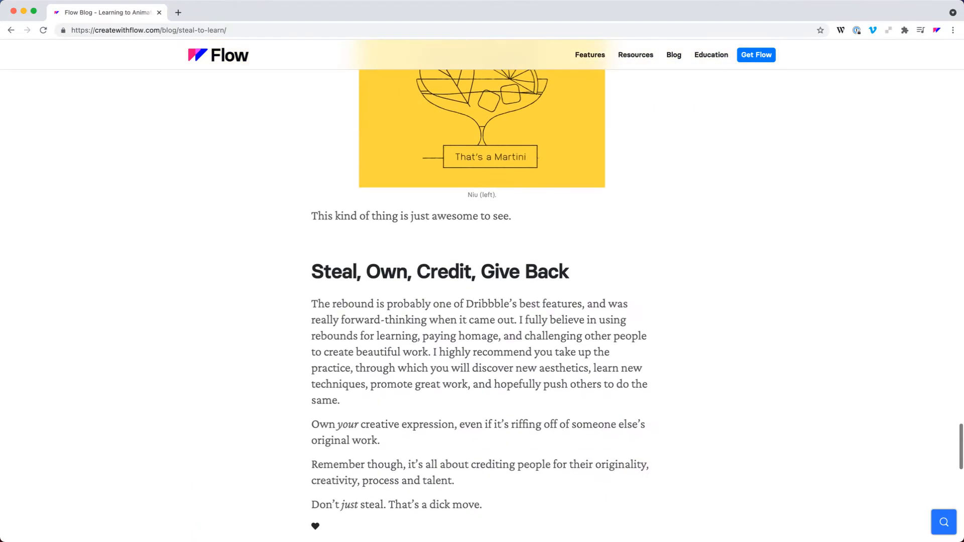
{"action": "scroll", "coordinate": [482, 301], "scroll_direction": "up", "scroll_amount": 20}
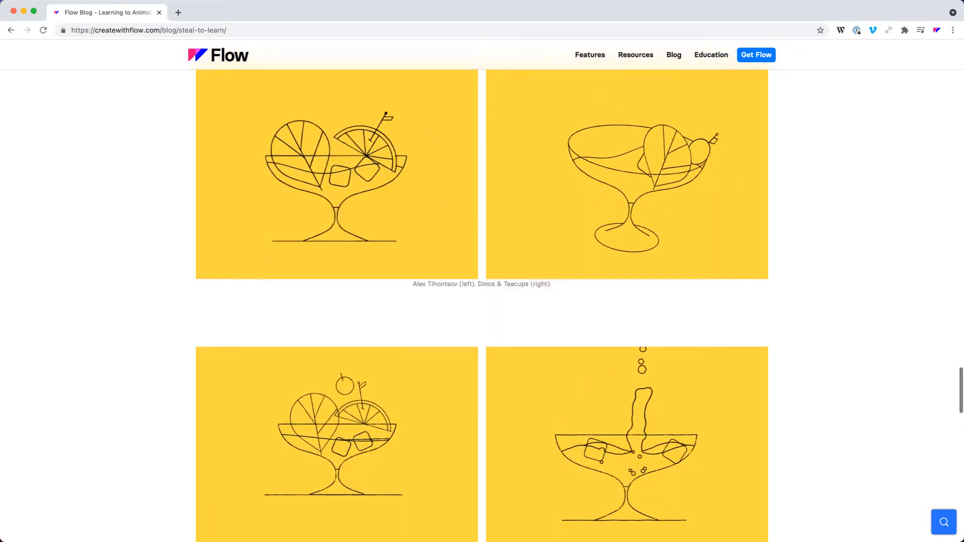
{"action": "scroll", "coordinate": [482, 302], "scroll_direction": "up", "scroll_amount": 3}
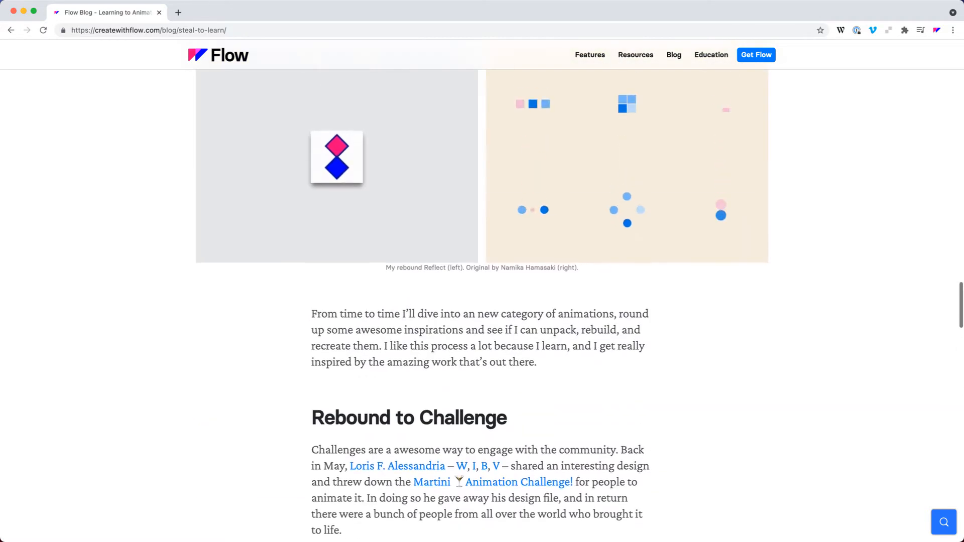
{"action": "scroll", "coordinate": [482, 301], "scroll_direction": "up", "scroll_amount": 1}
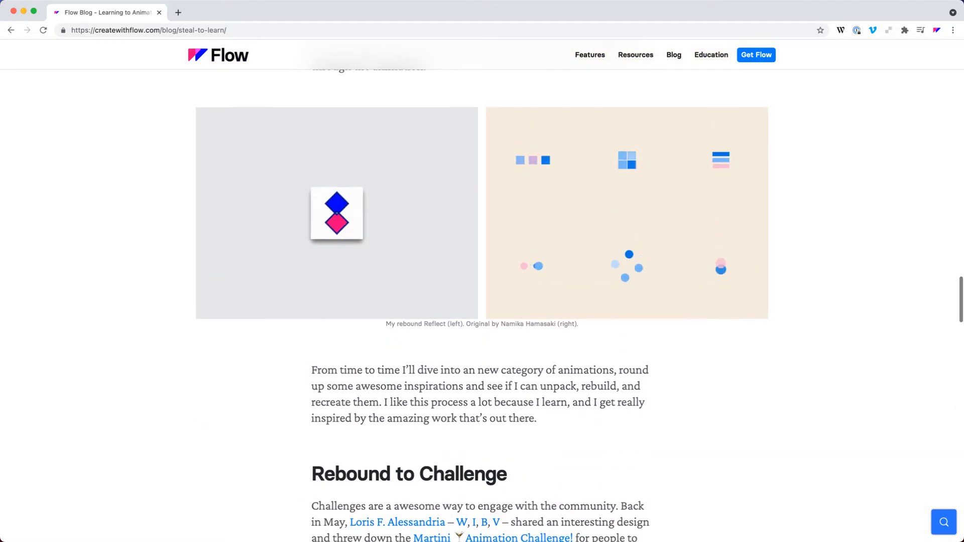
{"action": "double_click", "coordinate": [512, 325]}
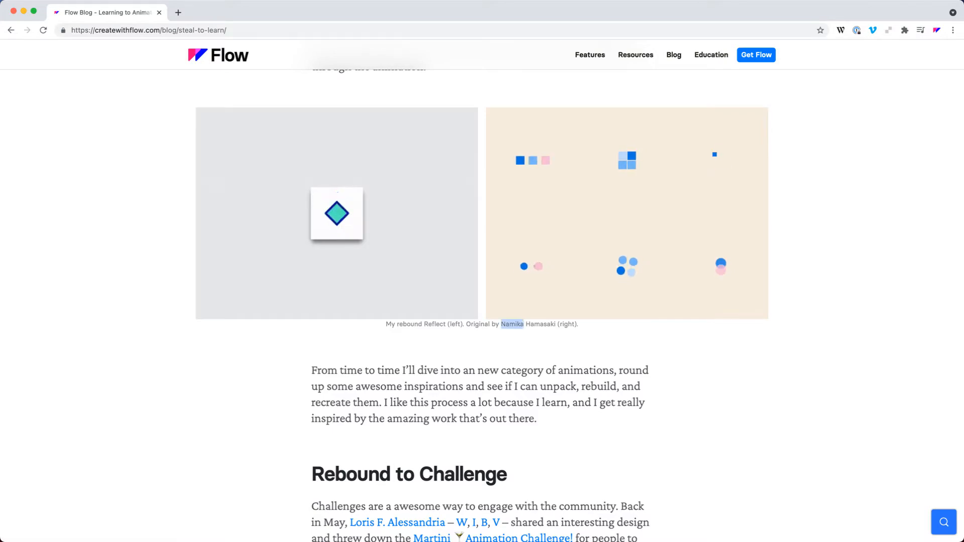
{"action": "scroll", "coordinate": [343, 163], "scroll_direction": "up", "scroll_amount": 10}
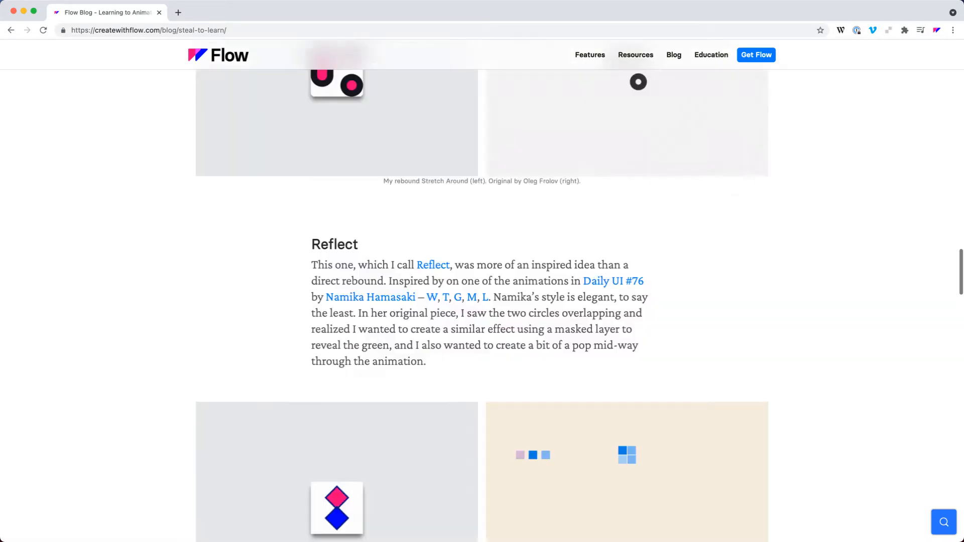
{"action": "scroll", "coordinate": [343, 164], "scroll_direction": "up", "scroll_amount": 20}
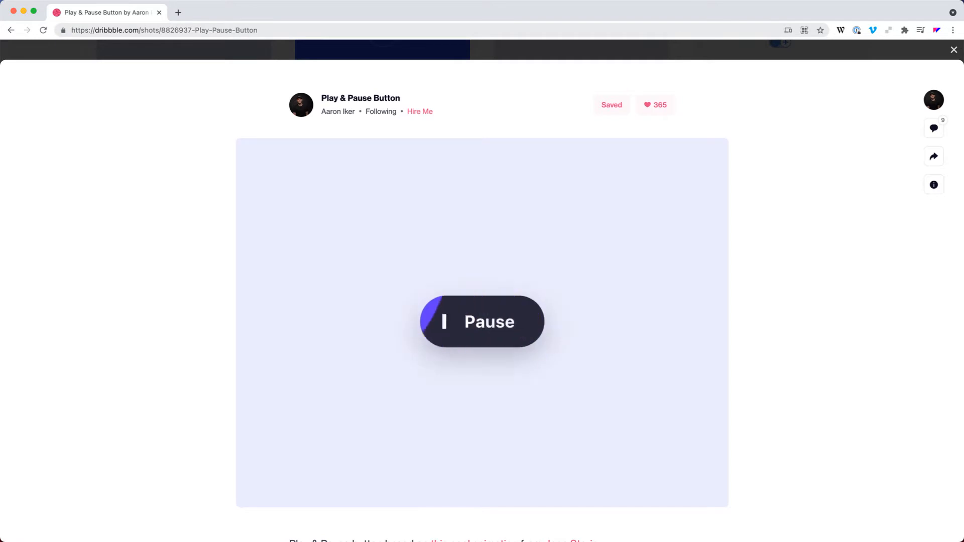
Switch to Slack, view the Play & Pause Button post in the Flow workspace's #general channel, and close the Slack window.
{"action": "double_click", "coordinate": [177, 30]}
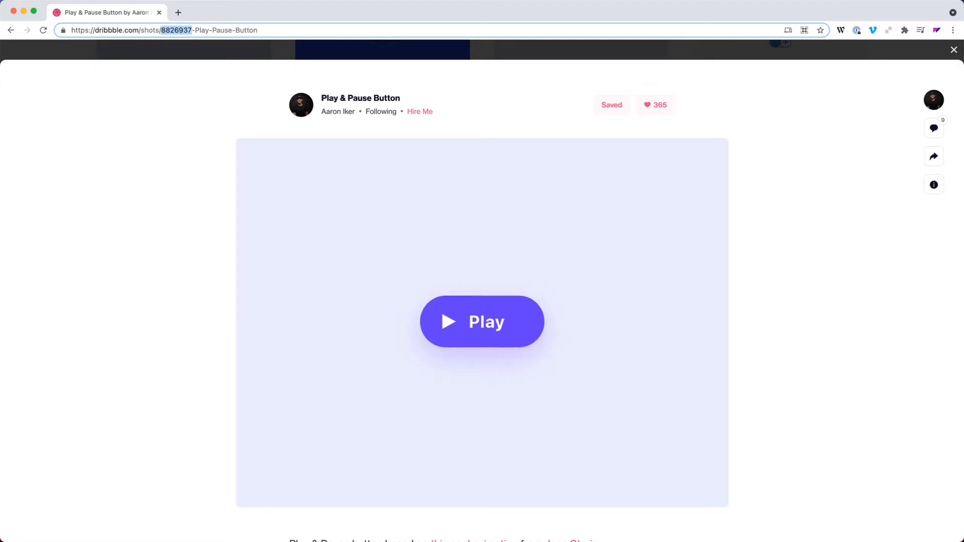
{"action": "key", "text": "super+a"}
{"action": "key", "text": "super+Tab"}
{"action": "key", "text": "super+Tab"}
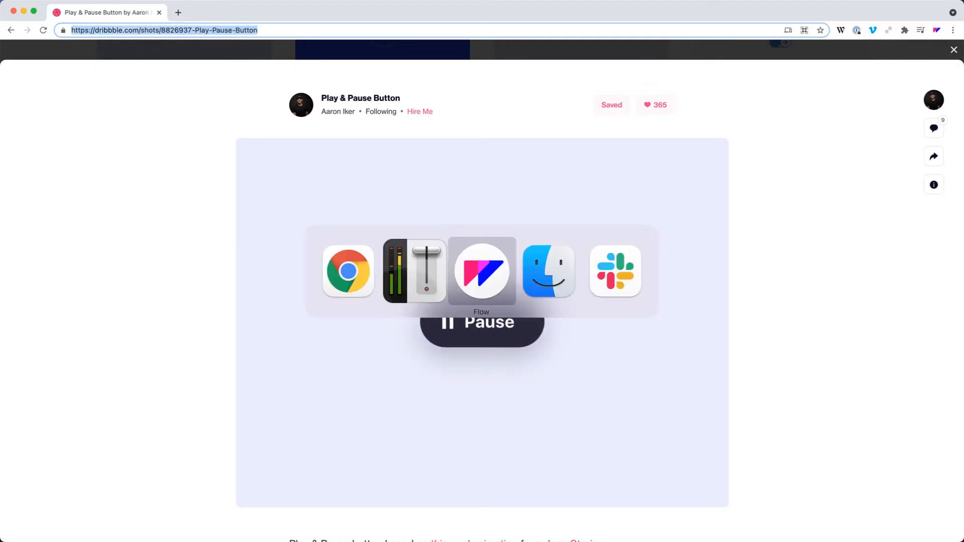
{"action": "key", "text": "super+shift+Tab"}
{"action": "key", "text": "super+Tab"}
{"action": "key", "text": "super+Tab"}
{"action": "key", "text": "super+Tab"}
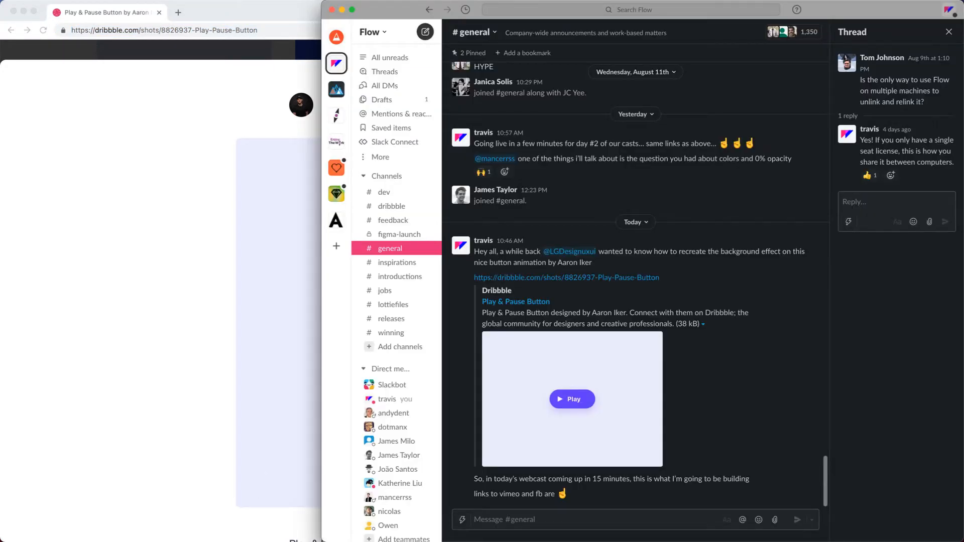
{"action": "key", "text": "super+1"}
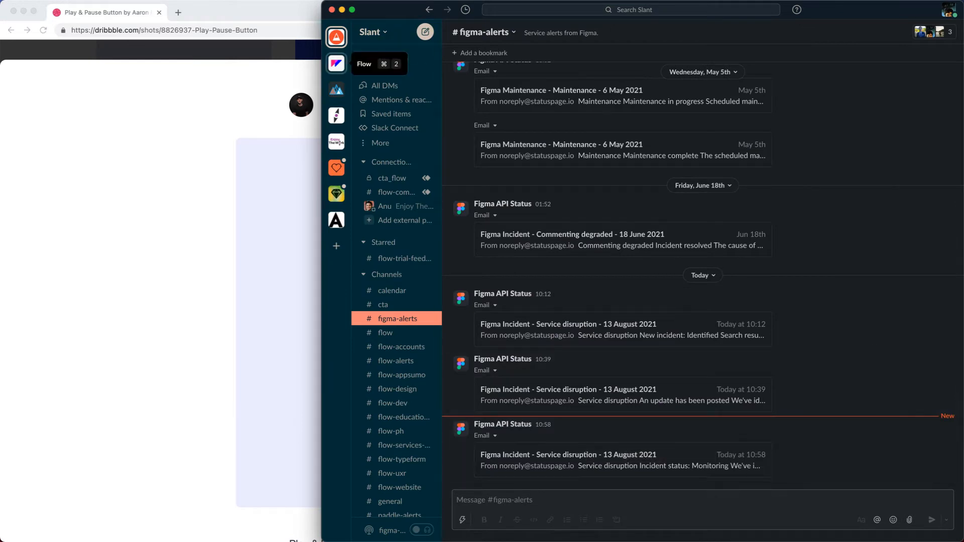
{"action": "left_click", "coordinate": [337, 63]}
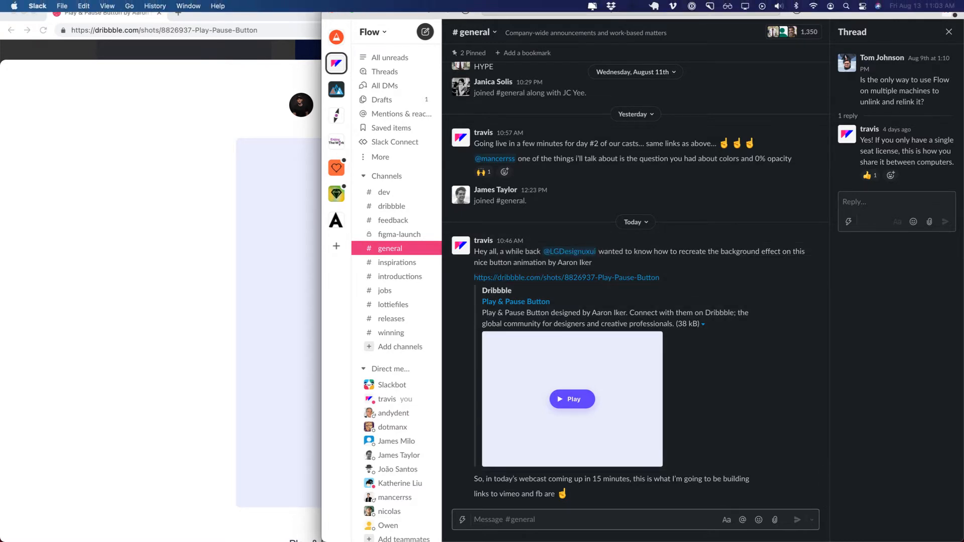
{"action": "left_click", "coordinate": [331, 10]}
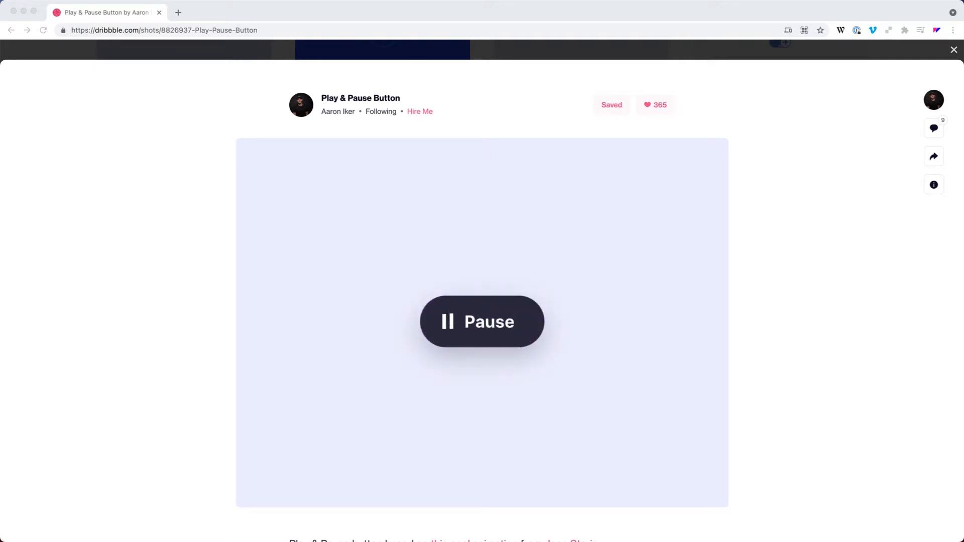
Save the Dribbble shot's Play & Pause button video to the Desktop as shot.mp4 in MPEG-4 movie format.
{"action": "right_click", "coordinate": [442, 189]}
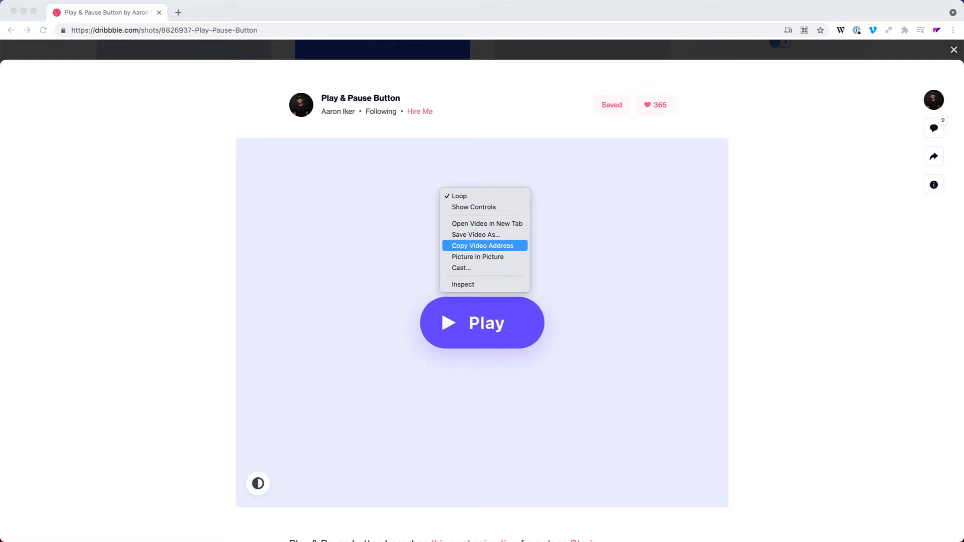
{"action": "left_click", "coordinate": [476, 235]}
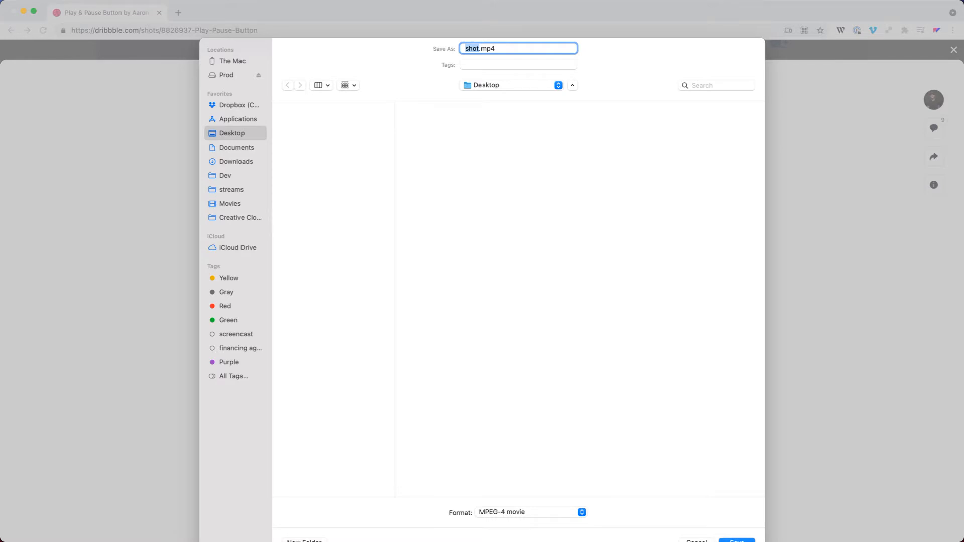
{"action": "key", "text": "Return"}
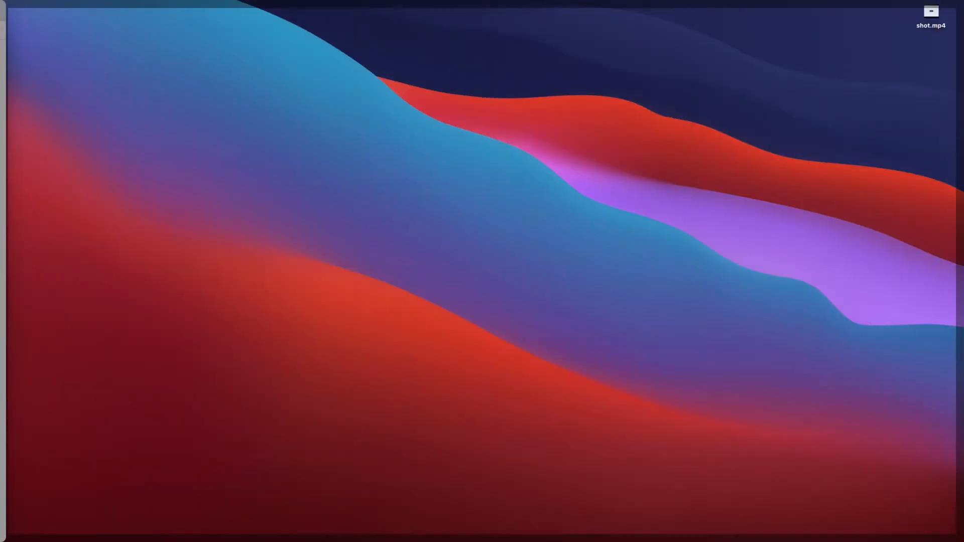
Open shot.mp4 from the Desktop and move back through its frames to the purple Play button state.
{"action": "double_click", "coordinate": [931, 12]}
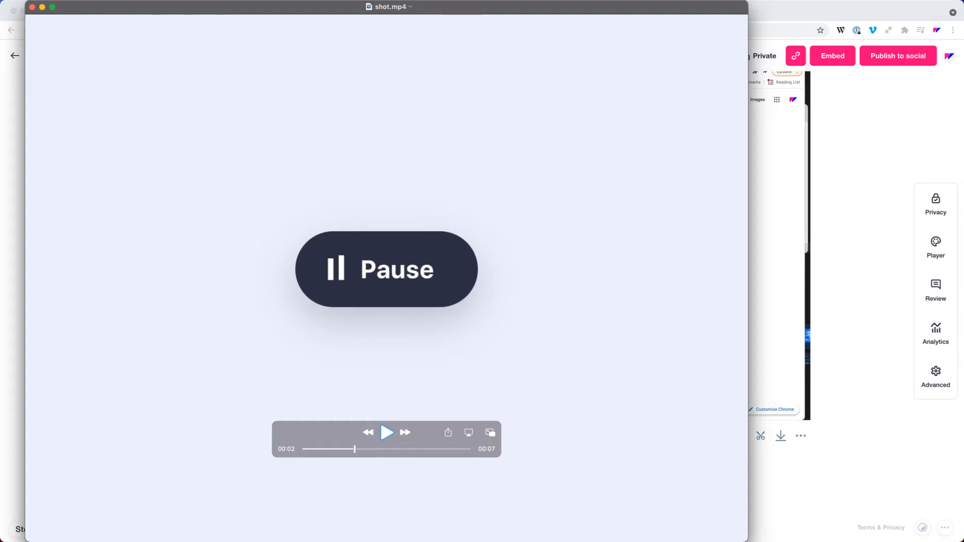
{"action": "key", "text": "Left"}
{"action": "key", "text": "Left"}
{"action": "key", "text": "Left"}
{"action": "key", "text": "Left"}
{"action": "key", "text": "Left"}
{"action": "key", "text": "Left"}
{"action": "key", "text": "Left"}
{"action": "key", "text": "Left"}
{"action": "key", "text": "Left"}
{"action": "key", "text": "Left"}
{"action": "key", "text": "Left"}
{"action": "key", "text": "Left"}
{"action": "key", "text": "Left"}
{"action": "key", "text": "Left"}
{"action": "key", "text": "Left"}
{"action": "key", "text": "Left"}
{"action": "key", "text": "Left"}
{"action": "key", "text": "Left"}
{"action": "key", "text": "Left"}
{"action": "key", "text": "Left"}
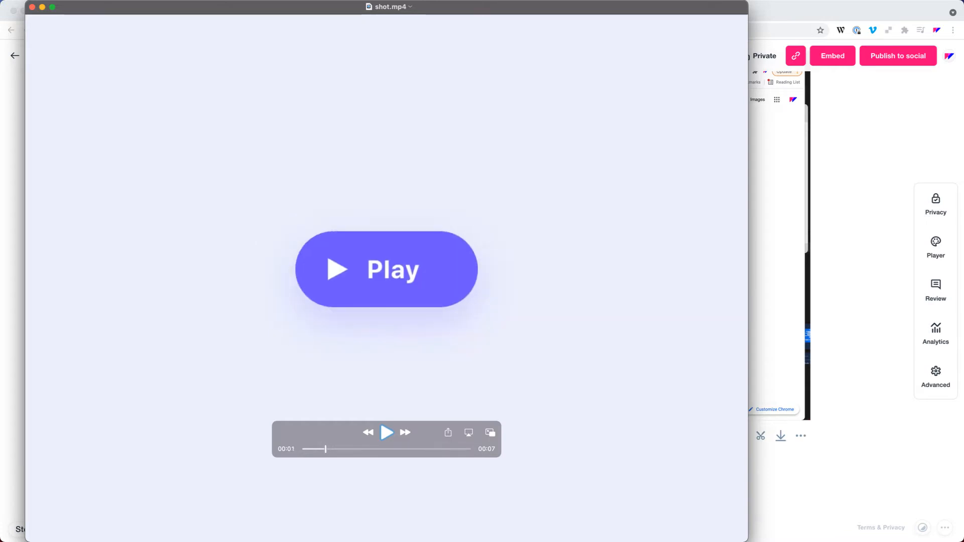
{"action": "key", "text": "Left"}
{"action": "key", "text": "Left"}
{"action": "key", "text": "Left"}
{"action": "key", "text": "Left"}
{"action": "key", "text": "Left"}
{"action": "key", "text": "Left"}
{"action": "key", "text": "Left"}
{"action": "key", "text": "Left"}
{"action": "key", "text": "Left"}
{"action": "key", "text": "Left"}
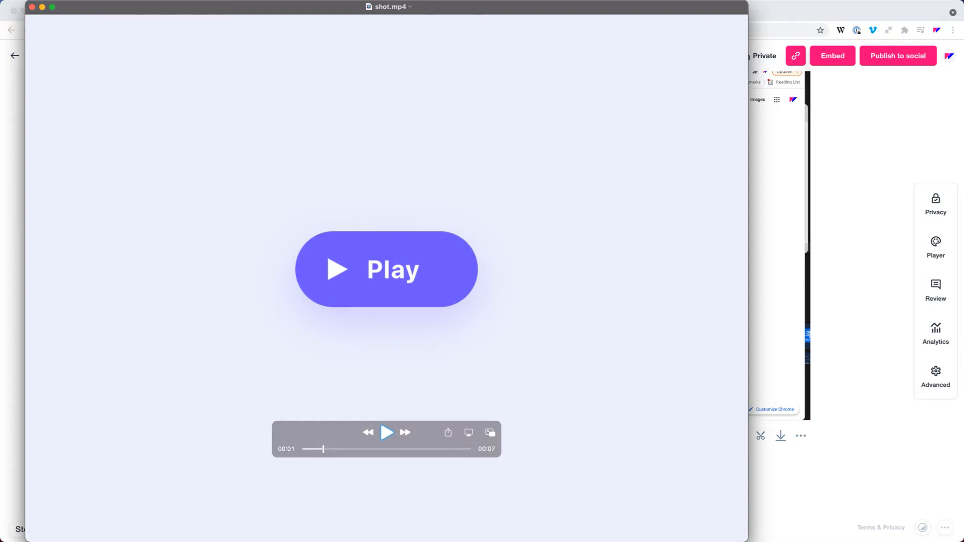
Capture a screenshot of the area around the purple Play button and copy it to the clipboard.
{"action": "key", "text": "super+shift+4"}
{"action": "left_click_drag", "start_coordinate": [282, 204], "coordinate": [495, 336]}
{"action": "mouse_move", "coordinate": [62, 461]}
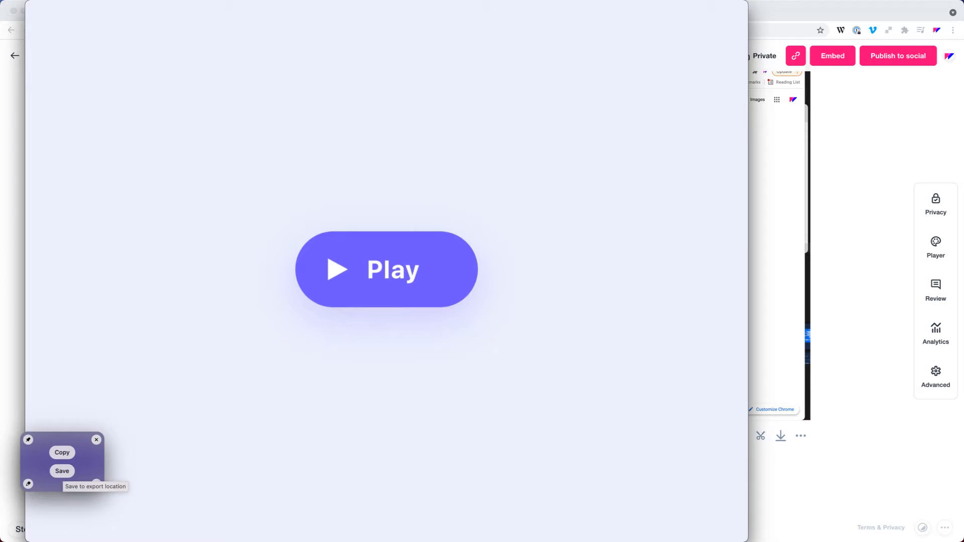
{"action": "left_click", "coordinate": [62, 453]}
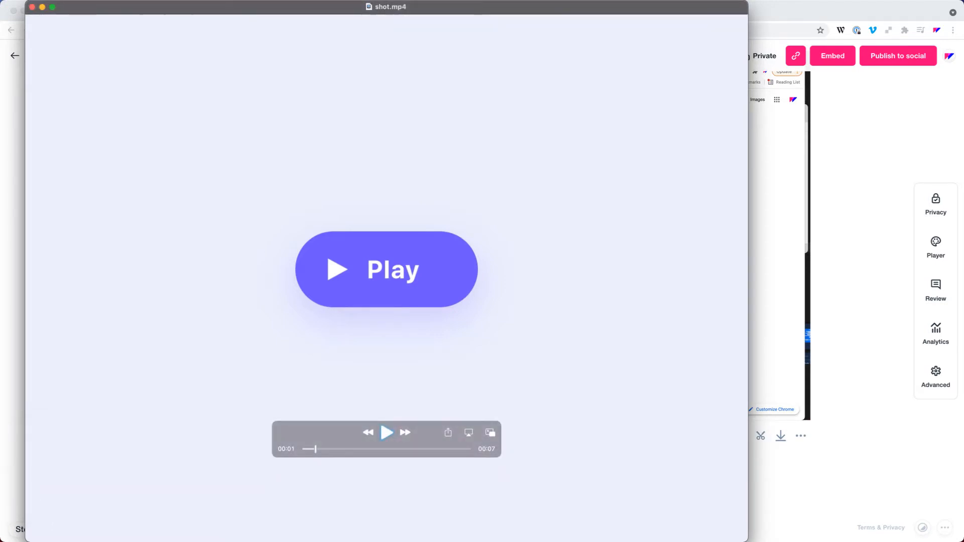
Switch to the Flow app.
{"action": "key", "text": "super+Tab"}
{"action": "key", "text": "super+Tab"}
{"action": "key", "text": "super+Tab"}
{"action": "key", "text": "super+Tab"}
{"action": "key", "text": "super+Tab"}
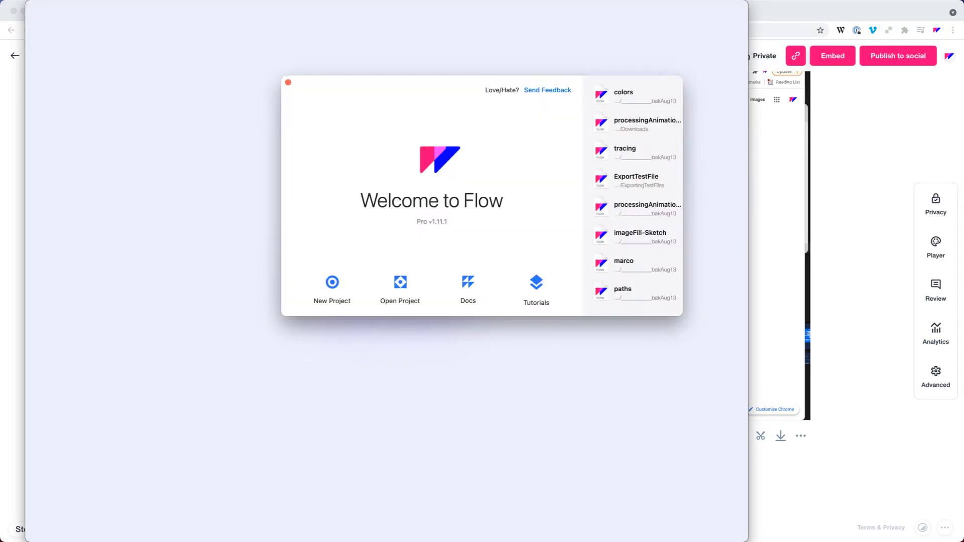
Create a new project with an empty timeline.
{"action": "key", "text": "super+n"}
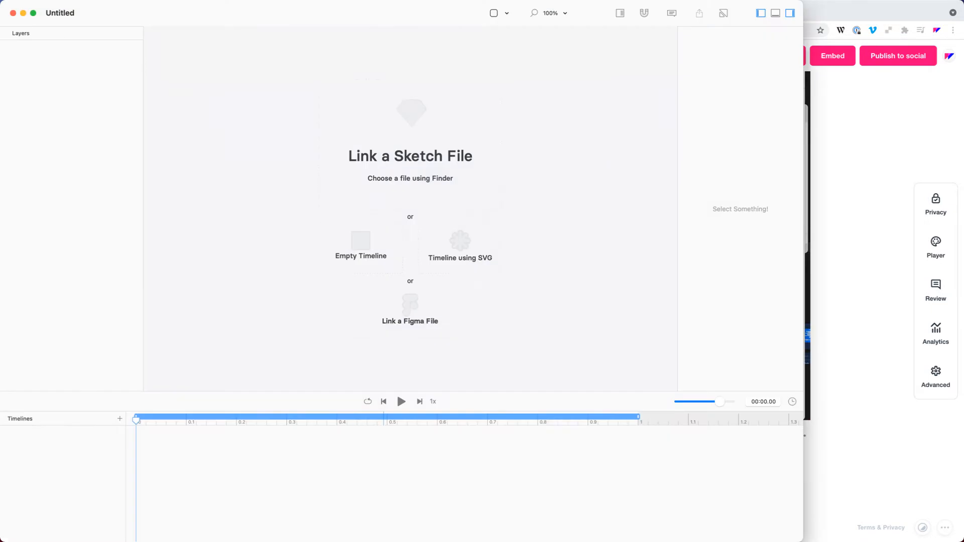
{"action": "left_click", "coordinate": [360, 246]}
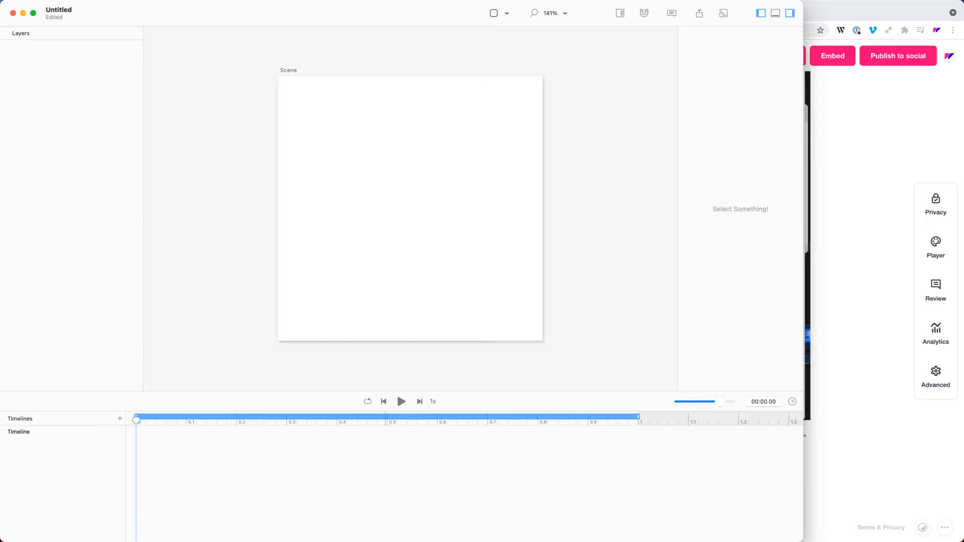
Paste the Play button screenshot into the scene, align it with the scene's upper edge and lock its layer.
{"action": "key", "text": "super+v"}
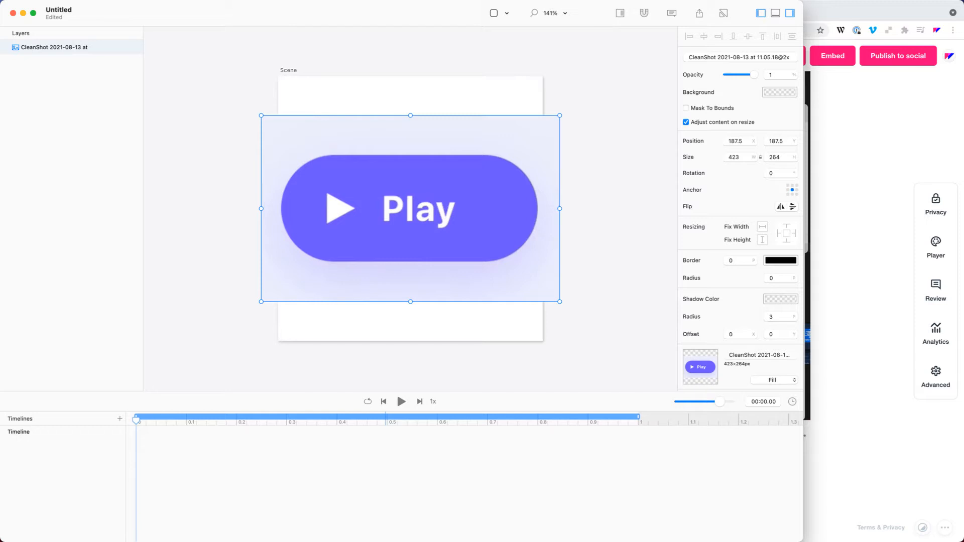
{"action": "left_click_drag", "start_coordinate": [410, 208], "coordinate": [412, 170]}
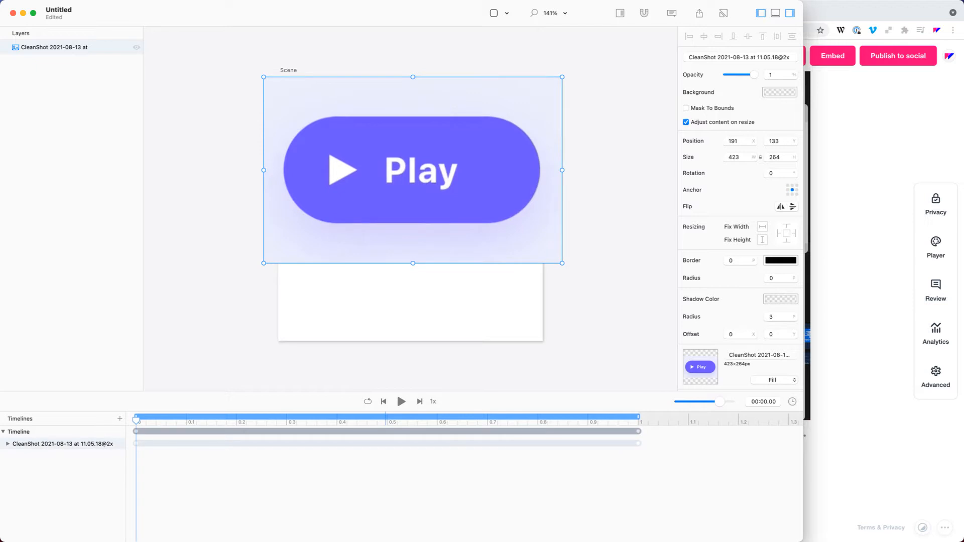
{"action": "key", "text": "shift+super+l"}
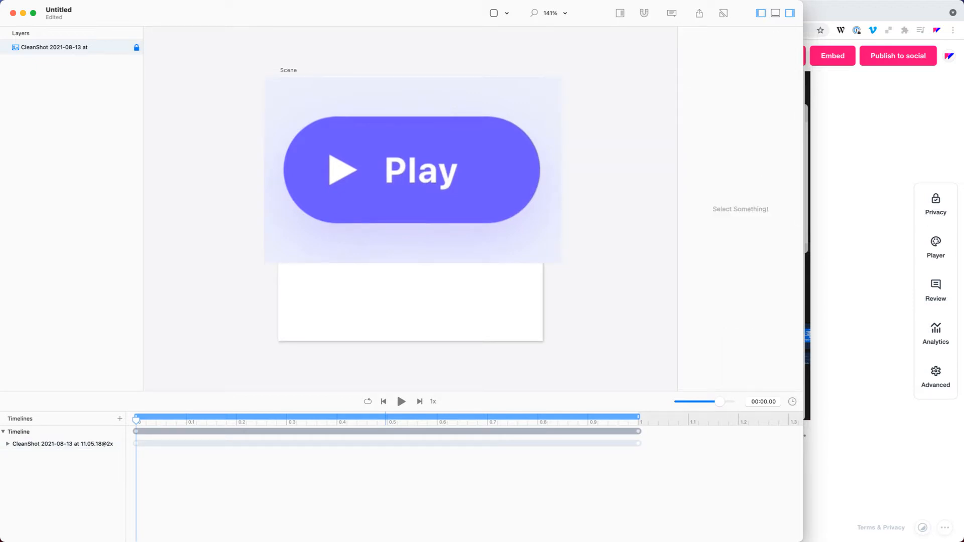
Clip the canvas content to the scene's bounds.
{"action": "left_click", "coordinate": [289, 70]}
{"action": "key", "text": "Escape"}
{"action": "left_click", "coordinate": [620, 13]}
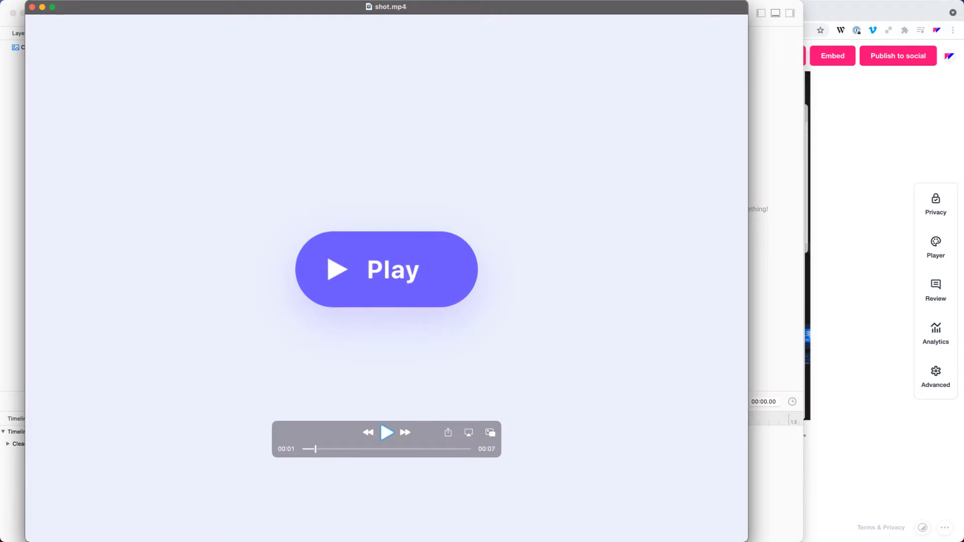
Switch to the shot.mp4 video and play it to review the button's background animation.
{"action": "key", "text": "space"}
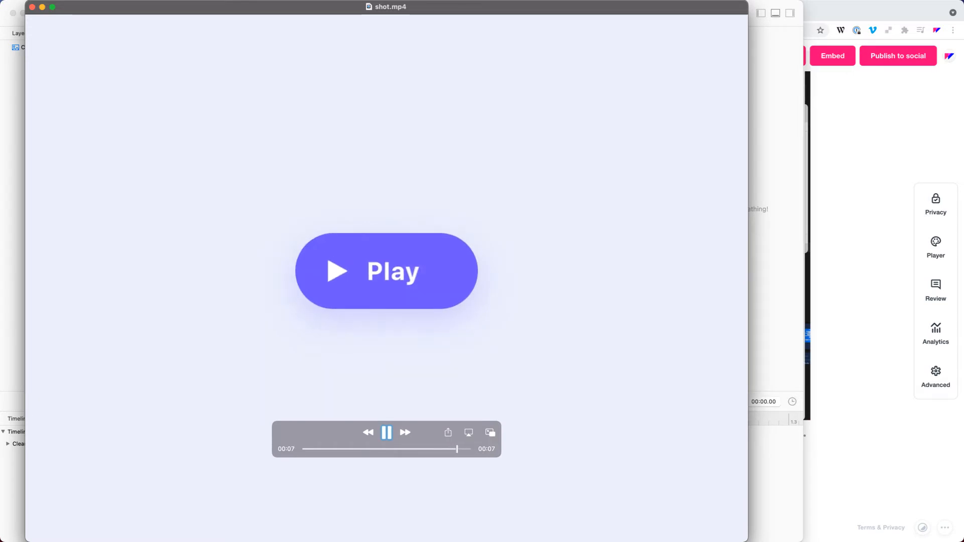
{"action": "key", "text": "space"}
{"action": "key", "text": "super+Tab"}
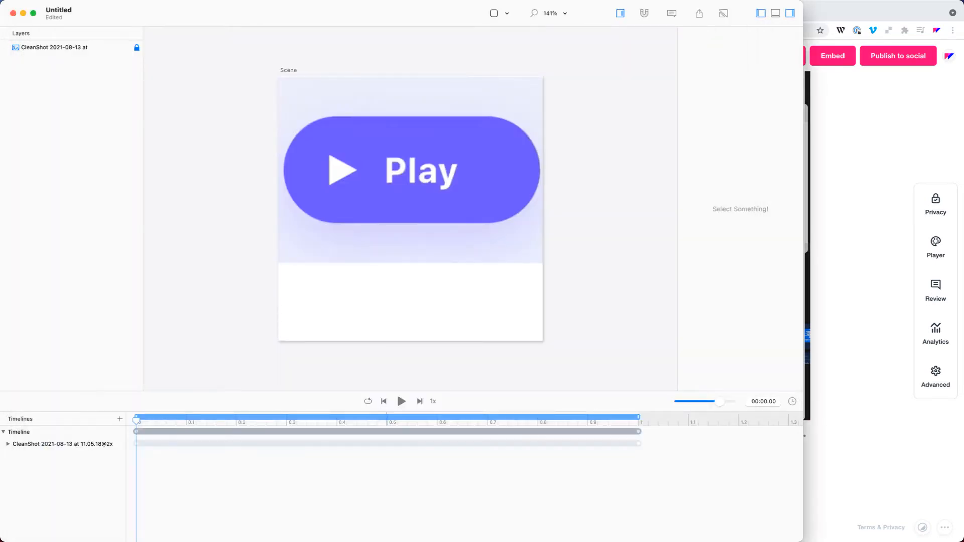
{"action": "key", "text": "super+Tab"}
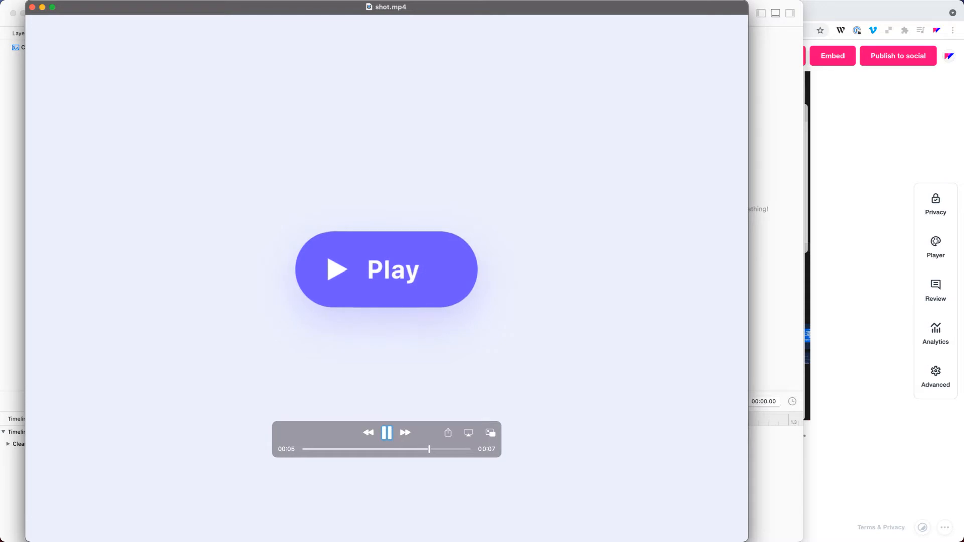
Move through shot.mp4 to the frame where the dark Pause background partly covers the purple button.
{"action": "scroll", "coordinate": [387, 271], "scroll_direction": "left", "scroll_amount": 5}
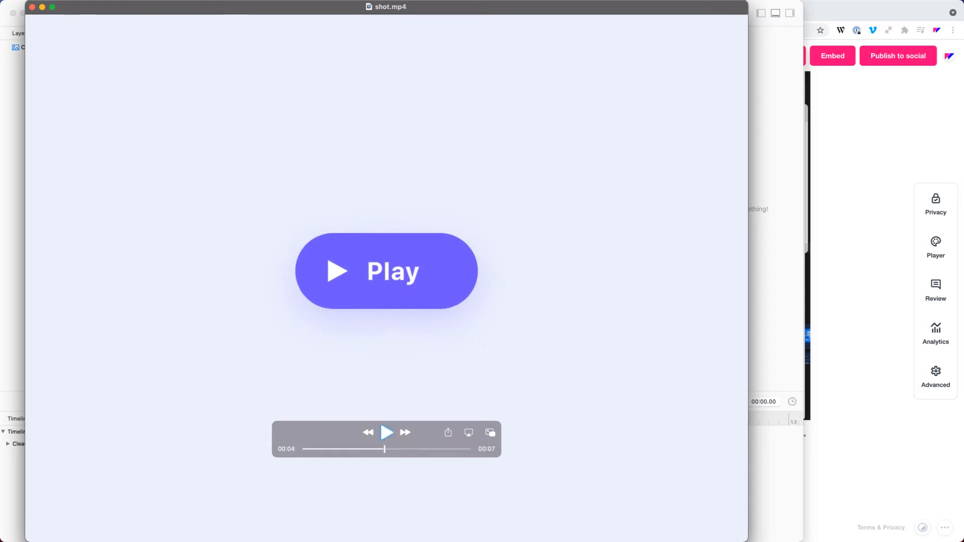
{"action": "scroll", "coordinate": [386, 271], "scroll_direction": "left", "scroll_amount": 8}
{"action": "scroll", "coordinate": [386, 272], "scroll_direction": "left", "scroll_amount": 4}
{"action": "scroll", "coordinate": [387, 271], "scroll_direction": "right", "scroll_amount": 5}
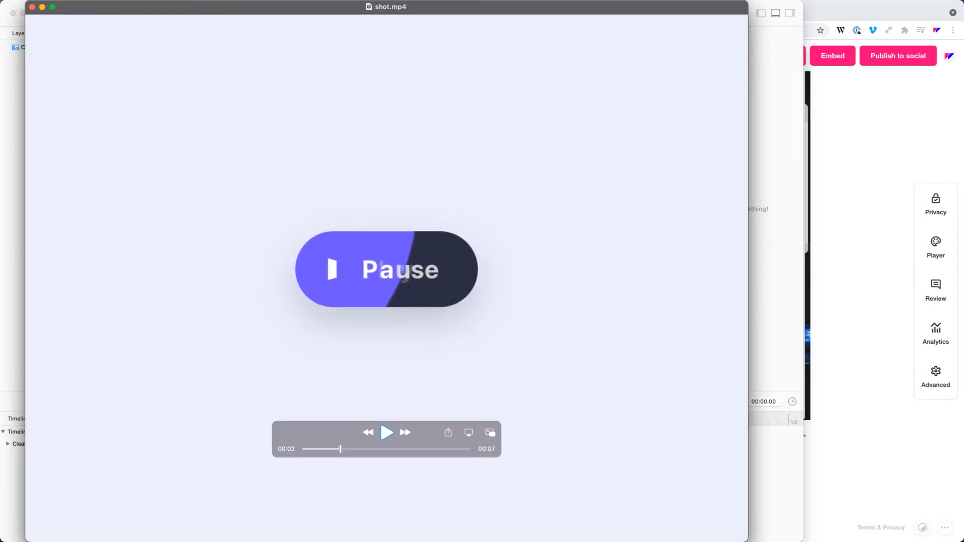
{"action": "scroll", "coordinate": [387, 271], "scroll_direction": "left", "scroll_amount": 4}
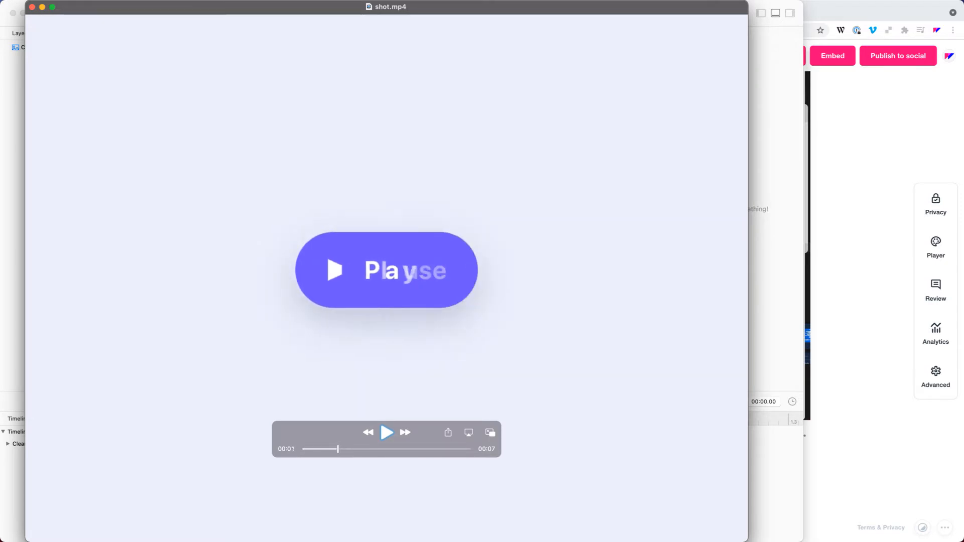
{"action": "key", "text": "space"}
{"action": "key", "text": "space"}
{"action": "scroll", "coordinate": [386, 271], "scroll_direction": "left", "scroll_amount": 3}
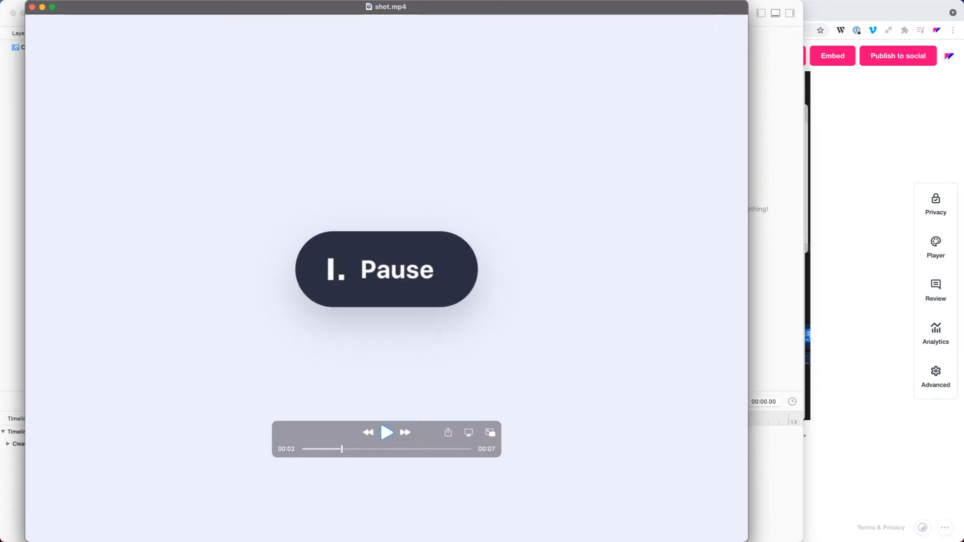
{"action": "scroll", "coordinate": [386, 271], "scroll_direction": "left", "scroll_amount": 2}
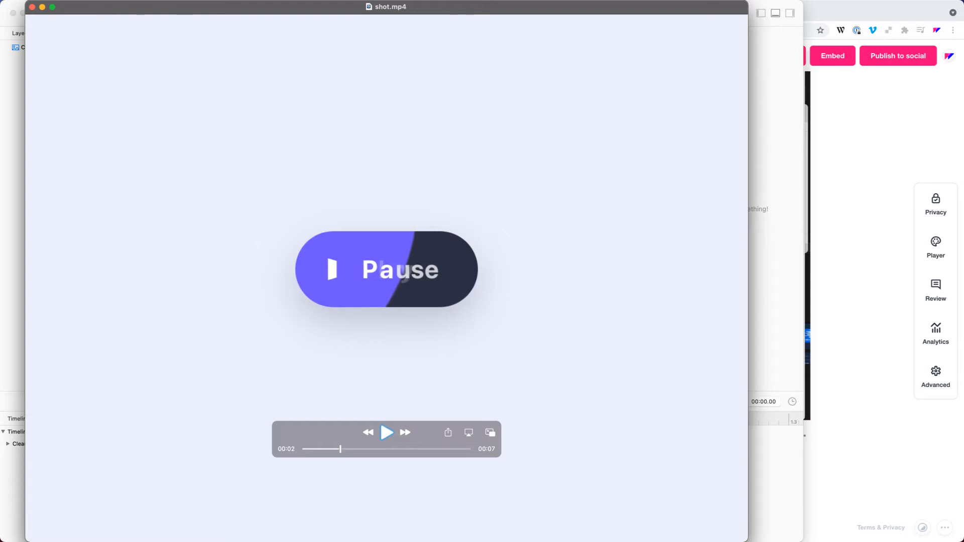
Capture a screenshot of the half-purple, half-dark Pause button area and paste it into the Flow scene.
{"action": "key", "text": "super+shift+4"}
{"action": "left_click_drag", "start_coordinate": [254, 210], "coordinate": [538, 337]}
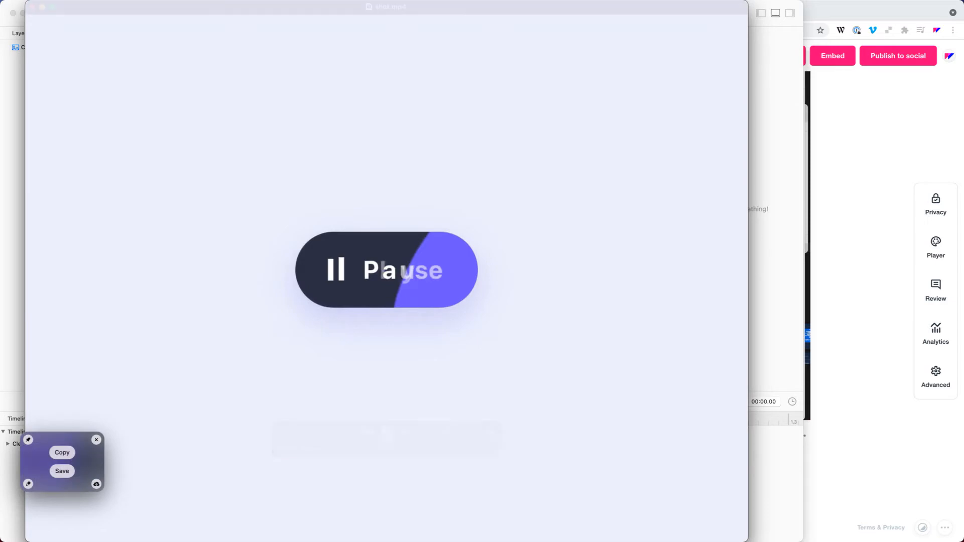
{"action": "key", "text": "super+Tab"}
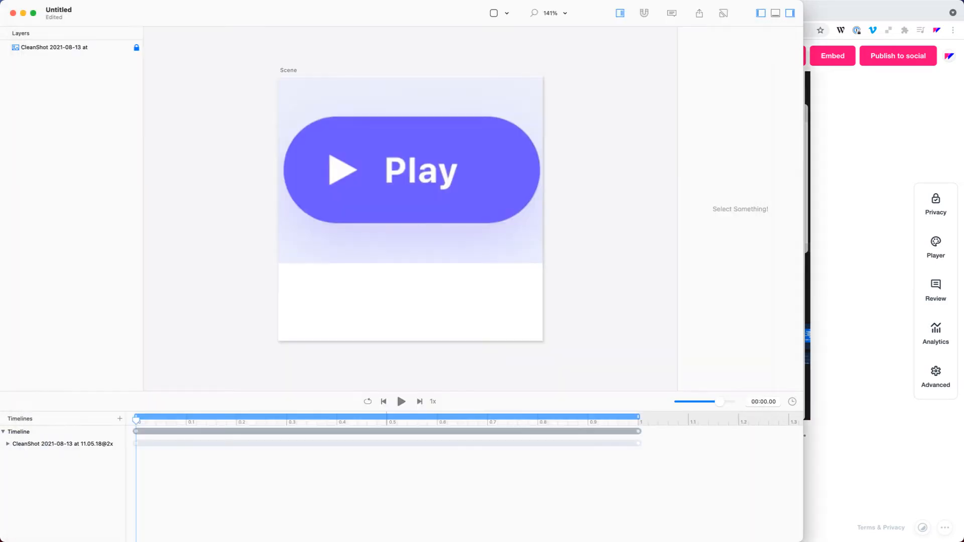
{"action": "key", "text": "super+v"}
Try moving the Pause screenshot down, undo that move and turn on Relative Mode.
{"action": "left_click_drag", "start_coordinate": [410, 209], "coordinate": [441, 262]}
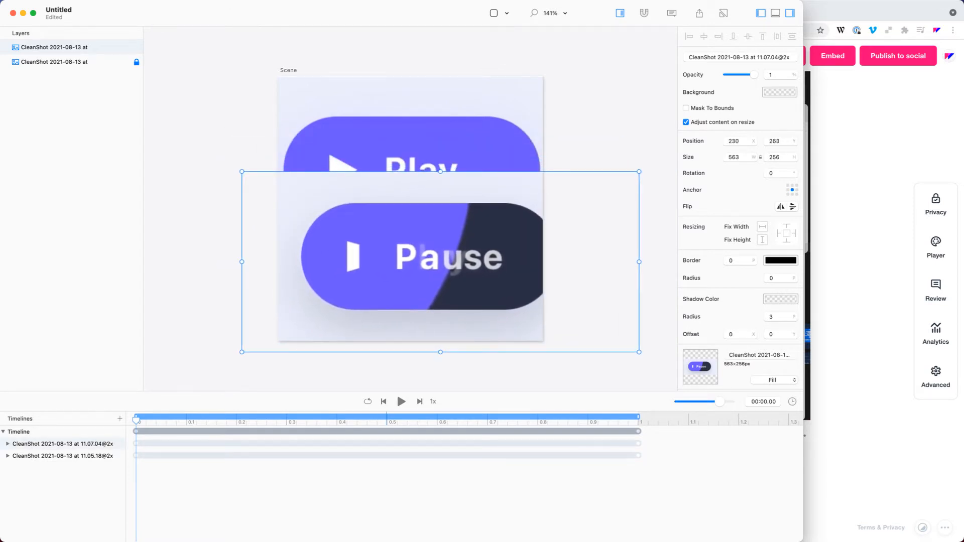
{"action": "key", "text": "super+z"}
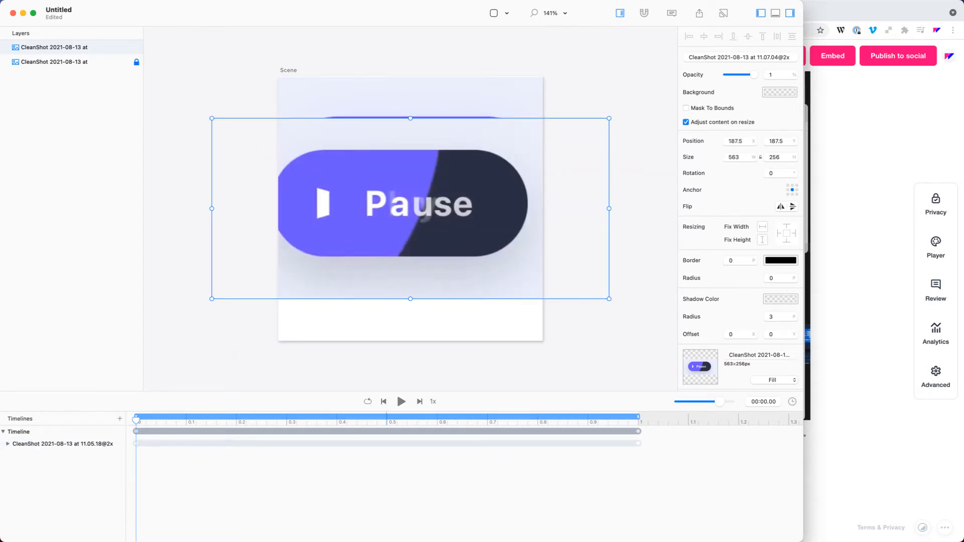
{"action": "key", "text": "super+r"}
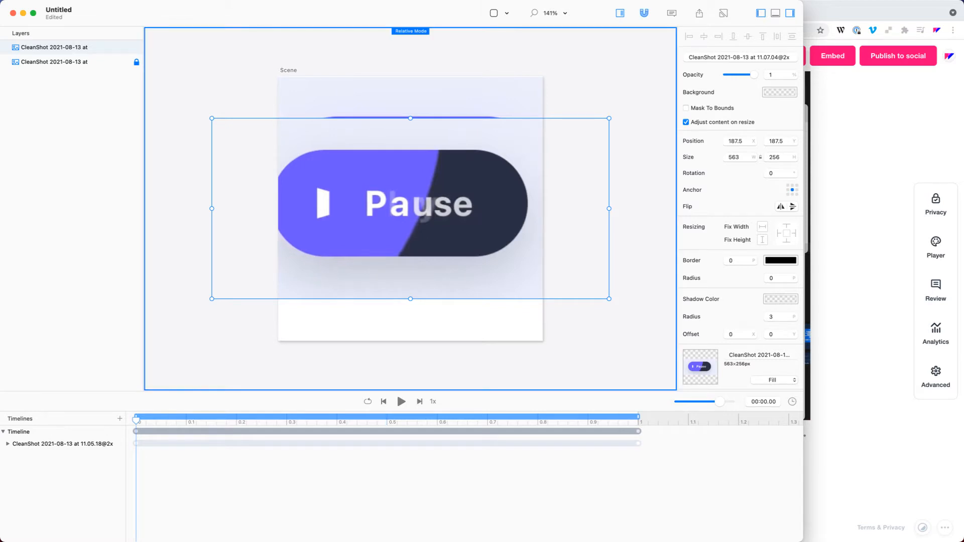
Delete the locked Play screenshot's keyframes at 1.0 from the timeline.
{"action": "key", "text": "Escape"}
{"action": "left_click", "coordinate": [638, 443]}
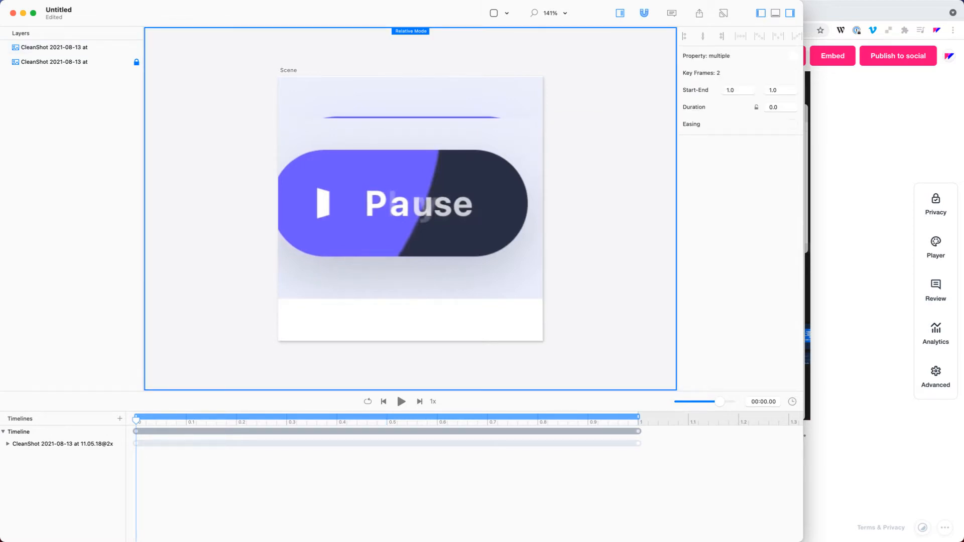
{"action": "key", "text": "Delete"}
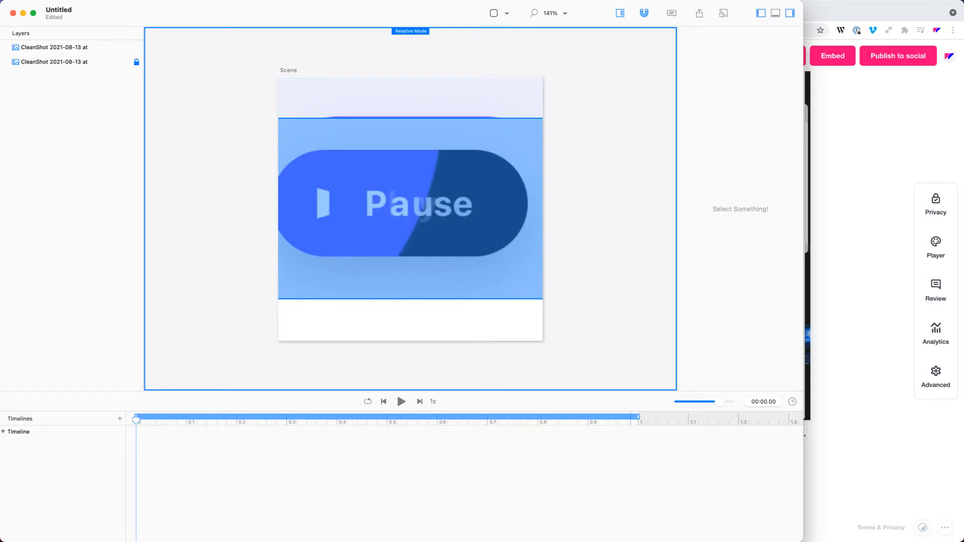
Move the Pause screenshot below the Play screenshot to about X 217, Y 430, and select the scene.
{"action": "left_click_drag", "start_coordinate": [411, 208], "coordinate": [440, 290]}
{"action": "left_click_drag", "start_coordinate": [385, 224], "coordinate": [377, 378]}
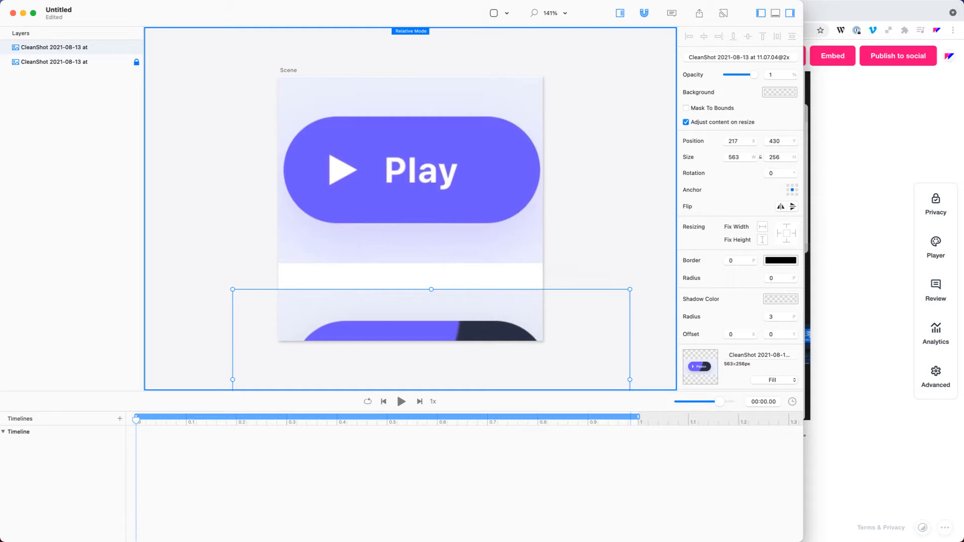
{"action": "left_click", "coordinate": [410, 173]}
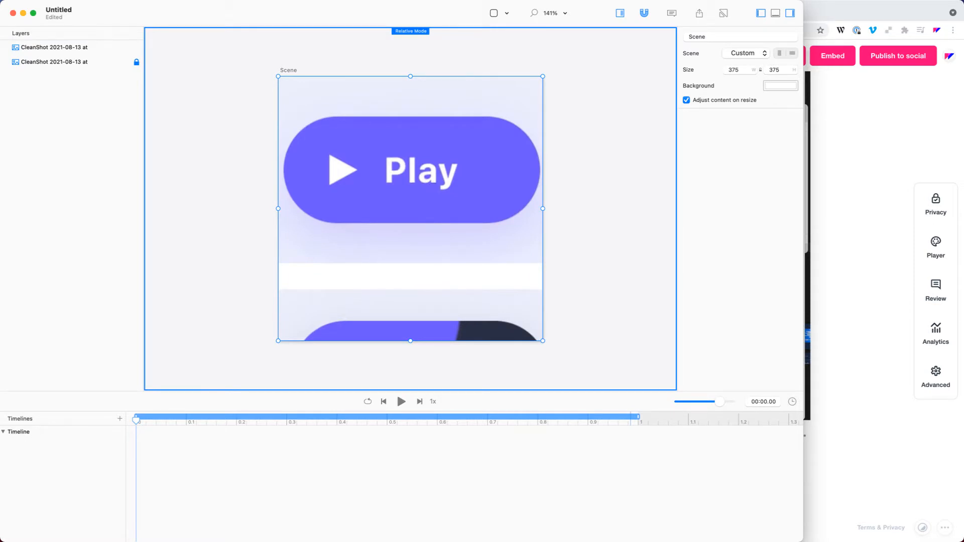
{"action": "left_click", "coordinate": [507, 14]}
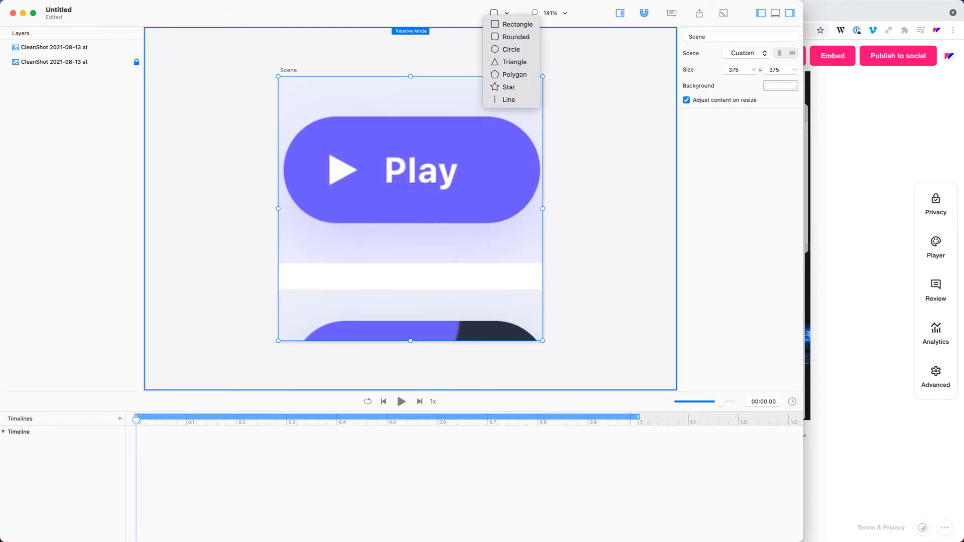
{"action": "left_click", "coordinate": [515, 37]}
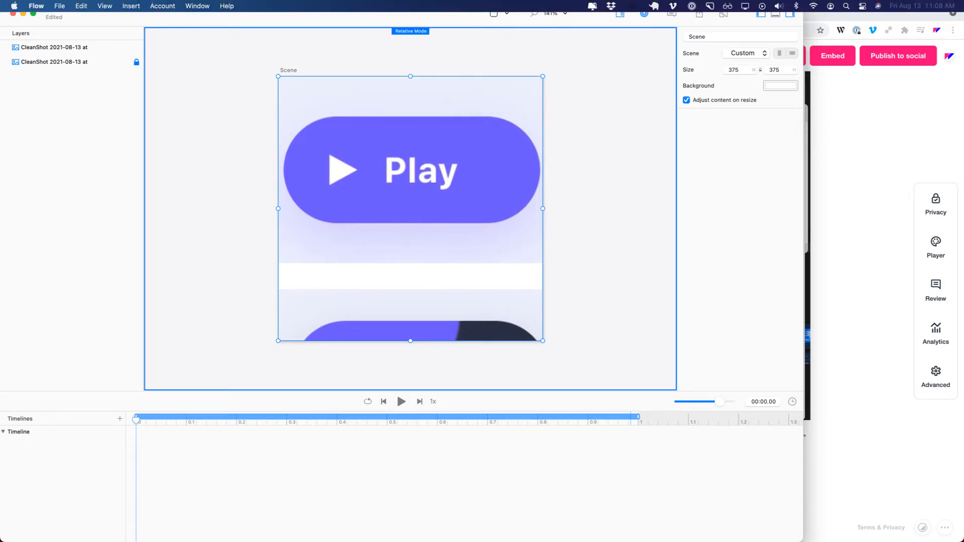
{"action": "left_click", "coordinate": [162, 6]}
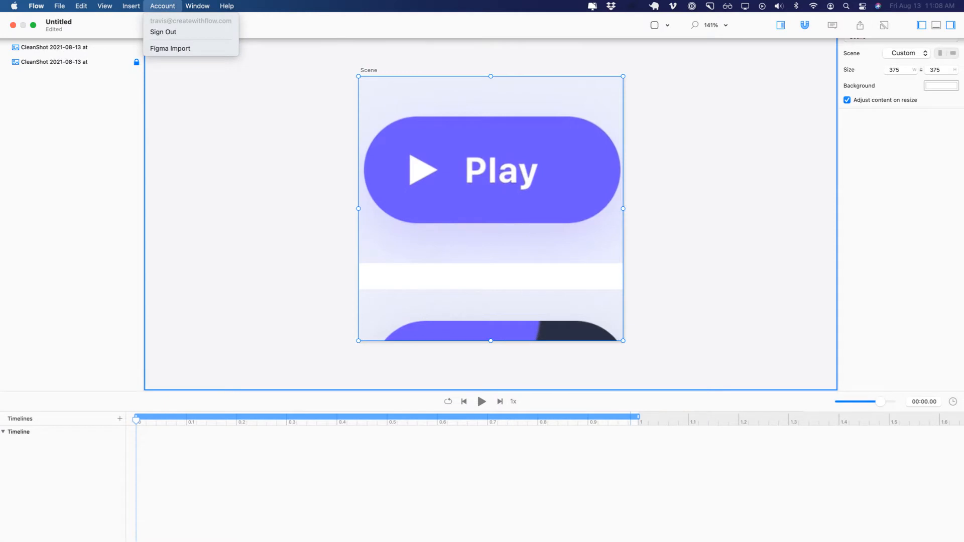
Insert a plain layer and resize it to fit the purple Play button's outline, about 363 by 152.
{"action": "mouse_move", "coordinate": [131, 5]}
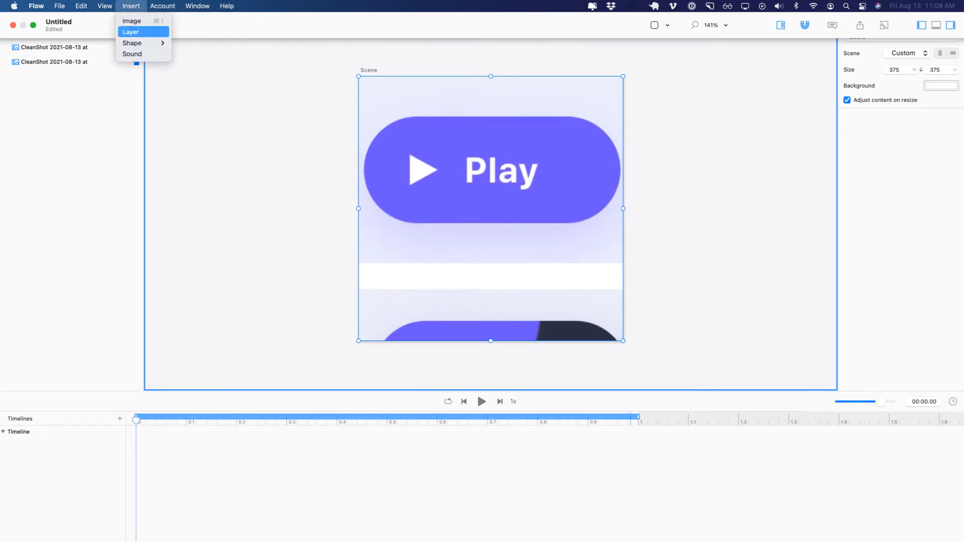
{"action": "left_click", "coordinate": [130, 32]}
{"action": "left_click_drag", "start_coordinate": [524, 202], "coordinate": [453, 146]}
{"action": "left_click_drag", "start_coordinate": [455, 187], "coordinate": [520, 223]}
{"action": "left_click_drag", "start_coordinate": [520, 169], "coordinate": [620, 169]}
{"action": "left_click_drag", "start_coordinate": [385, 169], "coordinate": [364, 170]}
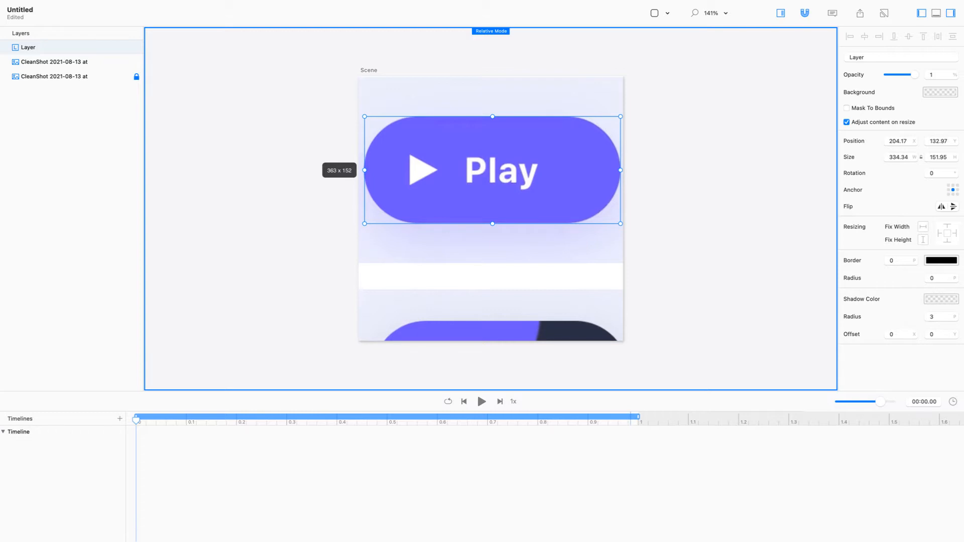
{"action": "left_click_drag", "start_coordinate": [364, 169], "coordinate": [365, 170]}
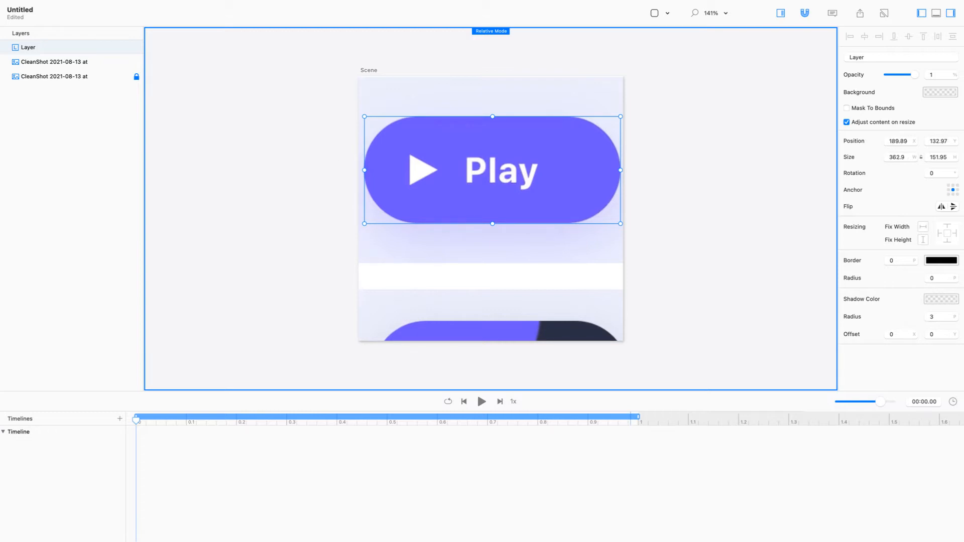
Set the new layer's size to 360 wide by 150 high.
{"action": "double_click", "coordinate": [897, 157]}
{"action": "key", "text": "Tab"}
{"action": "type", "text": "360"}
{"action": "key", "text": "shift+Tab"}
{"action": "key", "text": "shift+Tab"}
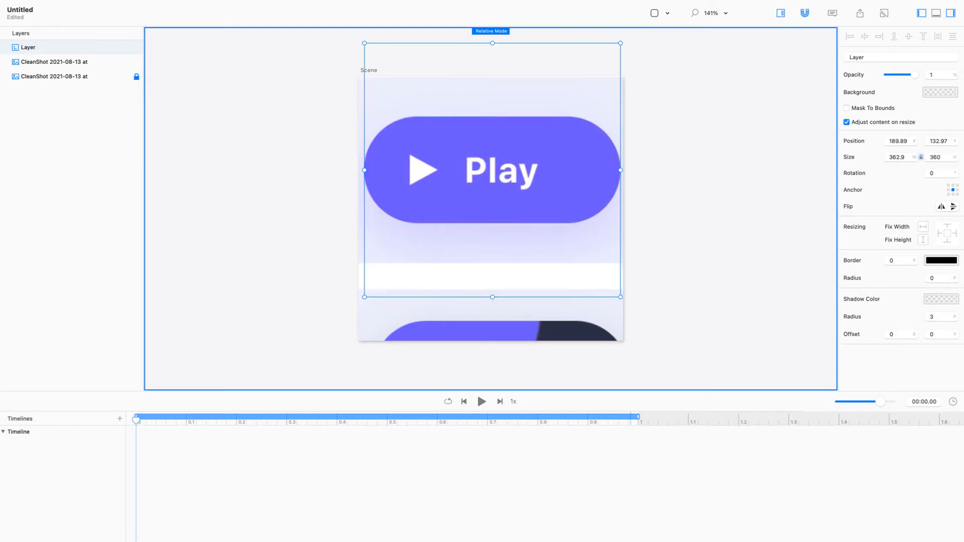
{"action": "type", "text": "360"}
{"action": "key", "text": "Tab"}
{"action": "type", "text": "150"}
{"action": "key", "text": "Return"}
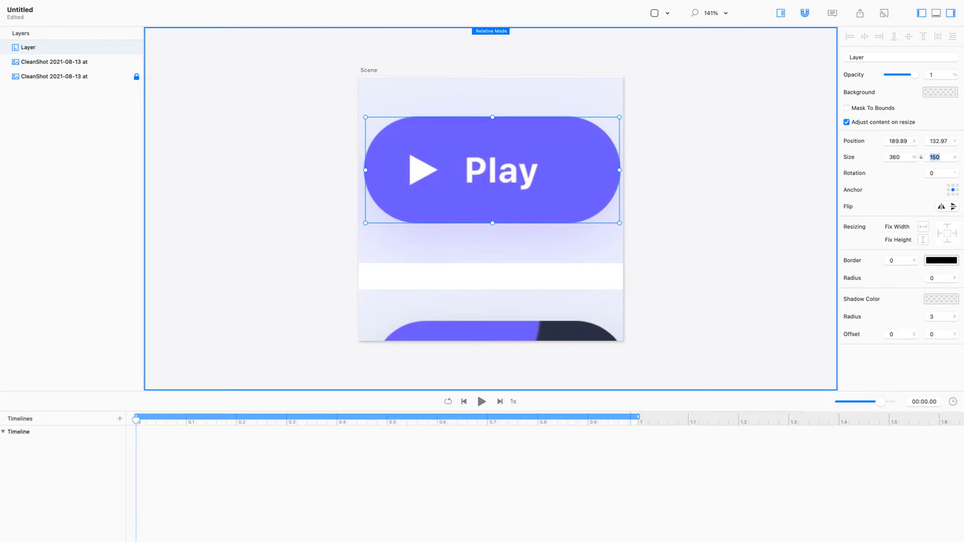
Adjust the layer's size to 364 by 152 to match the purple Play button.
{"action": "left_click", "coordinate": [900, 157]}
{"action": "key", "text": "Up"}
{"action": "key", "text": "Up"}
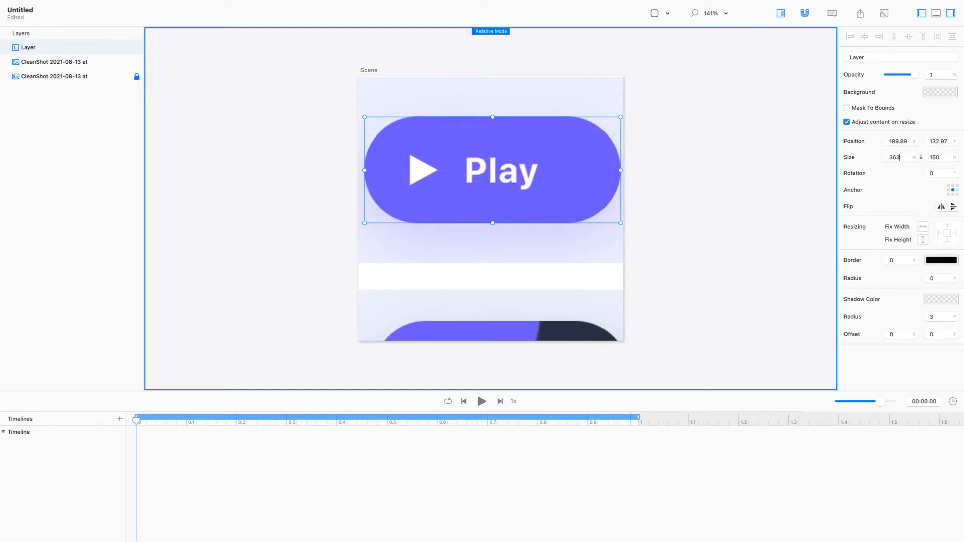
{"action": "key", "text": "Up"}
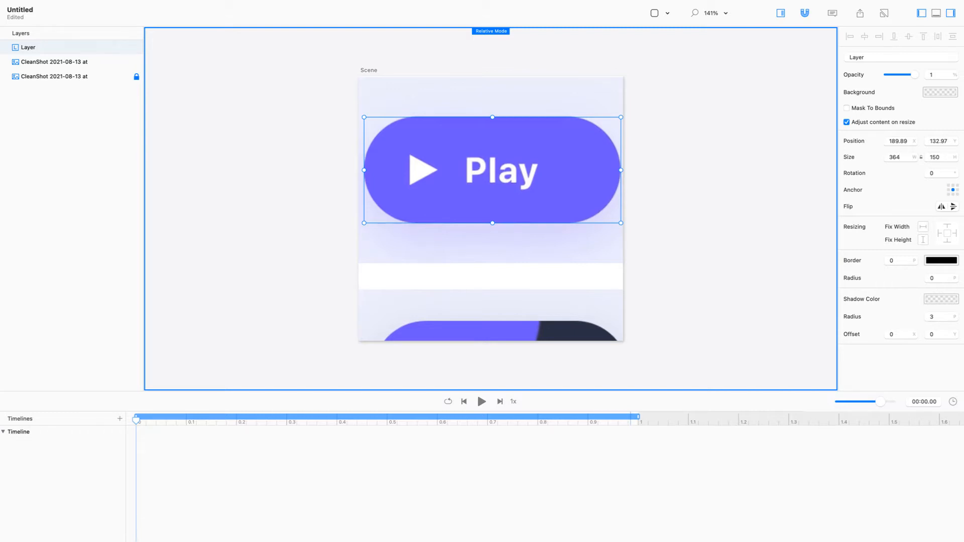
{"action": "key", "text": "Up"}
{"action": "key", "text": "Up"}
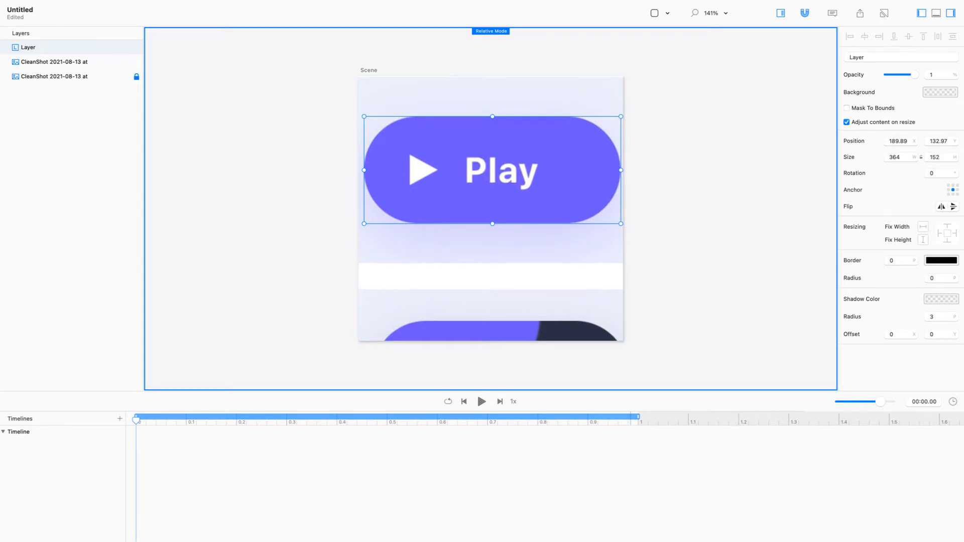
Scale the layer to a width of 200 with its proportions locked.
{"action": "left_click_drag", "start_coordinate": [908, 141], "coordinate": [887, 157]}
{"action": "type", "text": "200"}
{"action": "key", "text": "Return"}
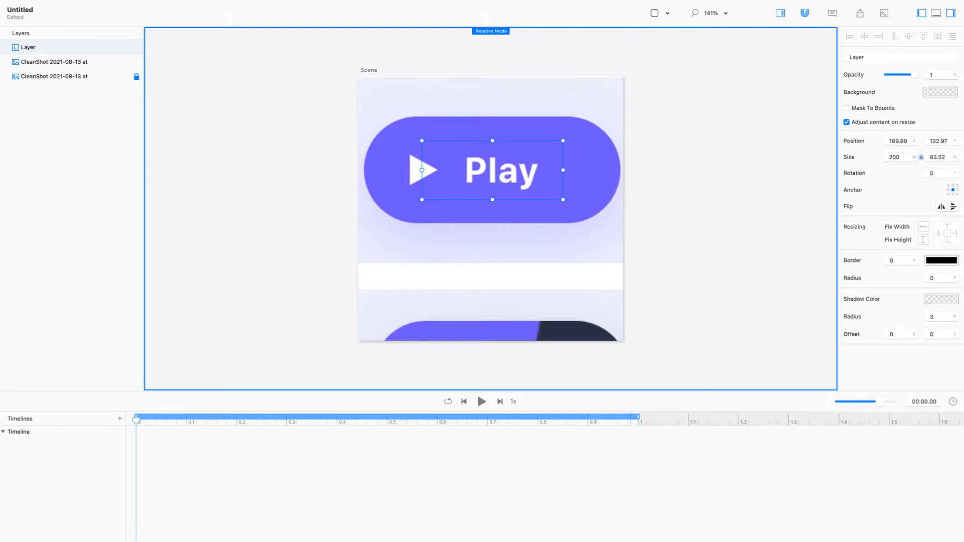
Undo the last scaling of the layer and move the Pause screenshot up to just below the Play button.
{"action": "key", "text": "super+z"}
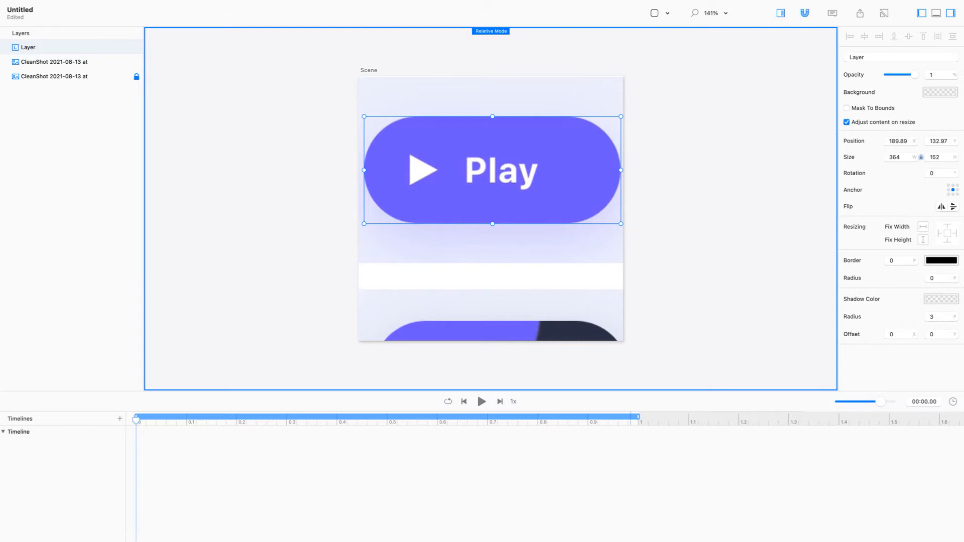
{"action": "scroll", "coordinate": [491, 200], "scroll_direction": "down", "scroll_amount": 2}
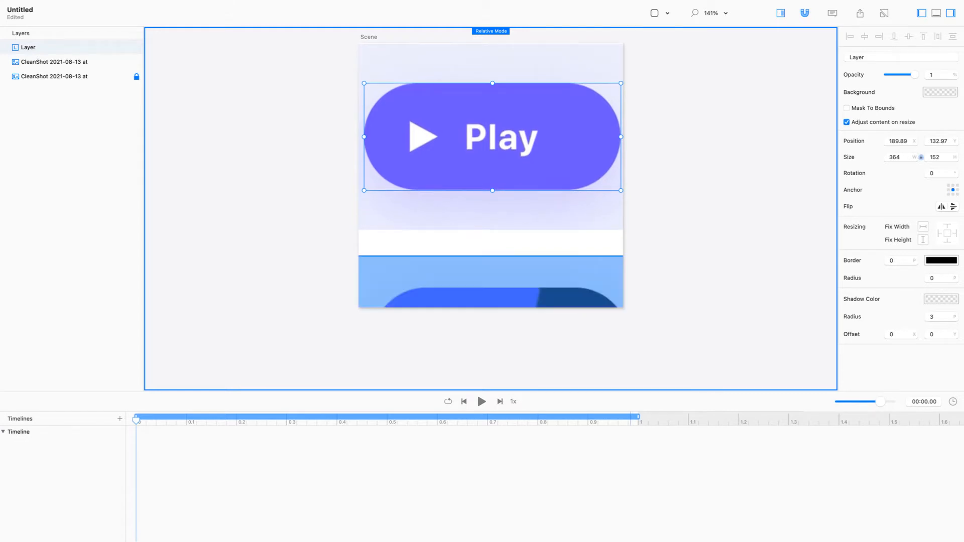
{"action": "left_click_drag", "start_coordinate": [491, 282], "coordinate": [491, 218]}
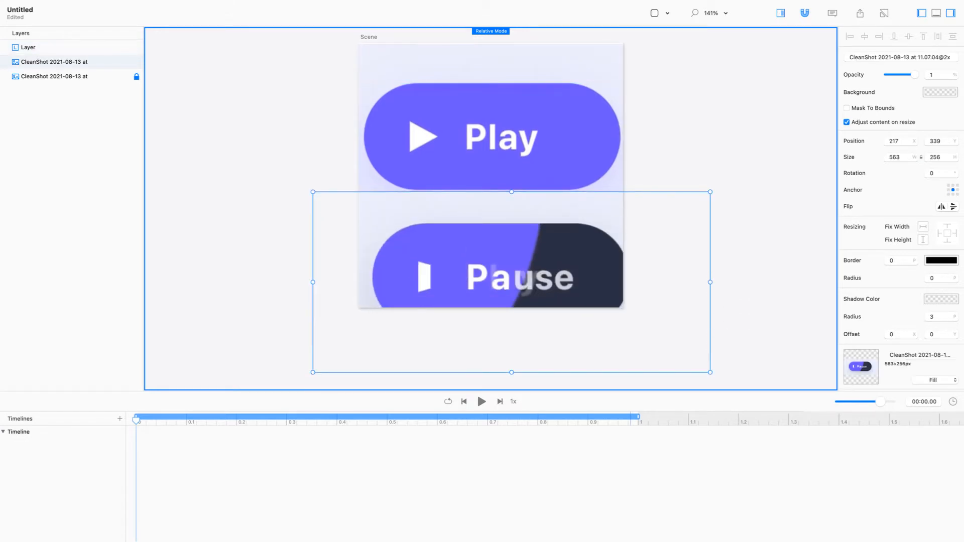
Fill the button layer's background with the dark navy 2A2F43 sampled from the Pause button.
{"action": "left_click", "coordinate": [491, 146]}
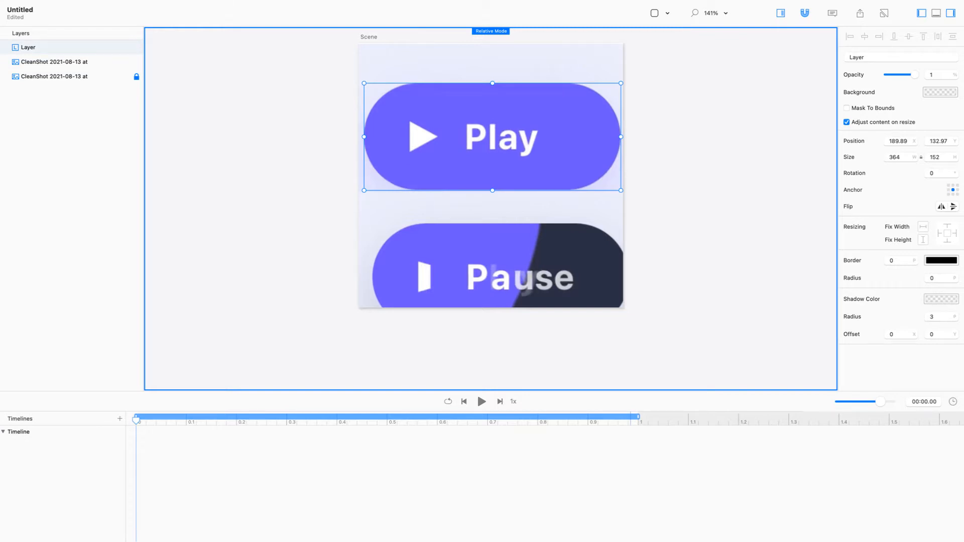
{"action": "left_click", "coordinate": [940, 92]}
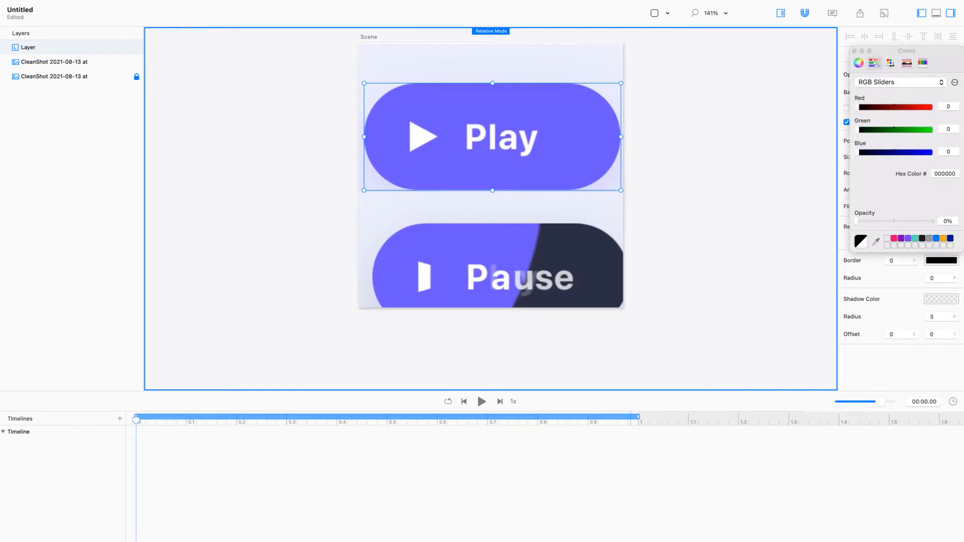
{"action": "left_click_drag", "start_coordinate": [907, 50], "coordinate": [845, 157]}
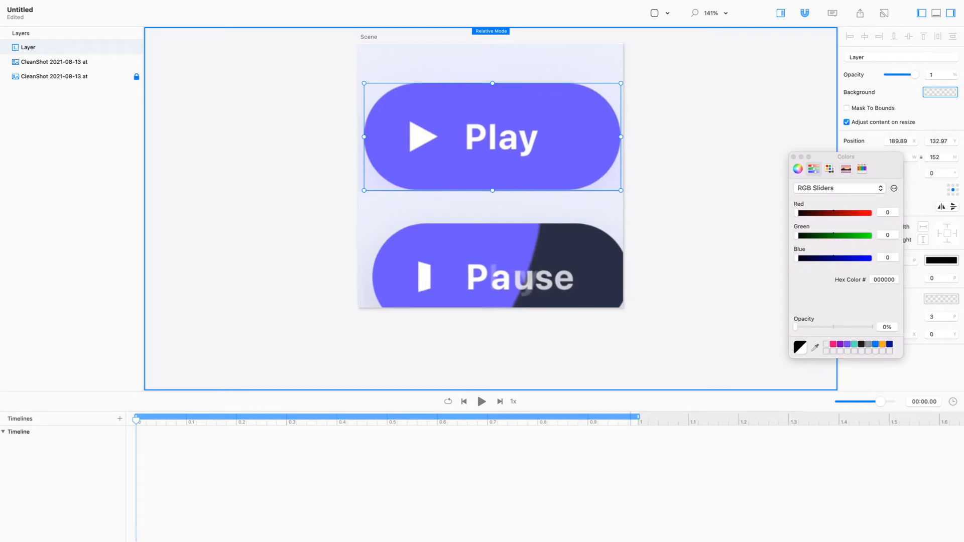
{"action": "left_click", "coordinate": [609, 275]}
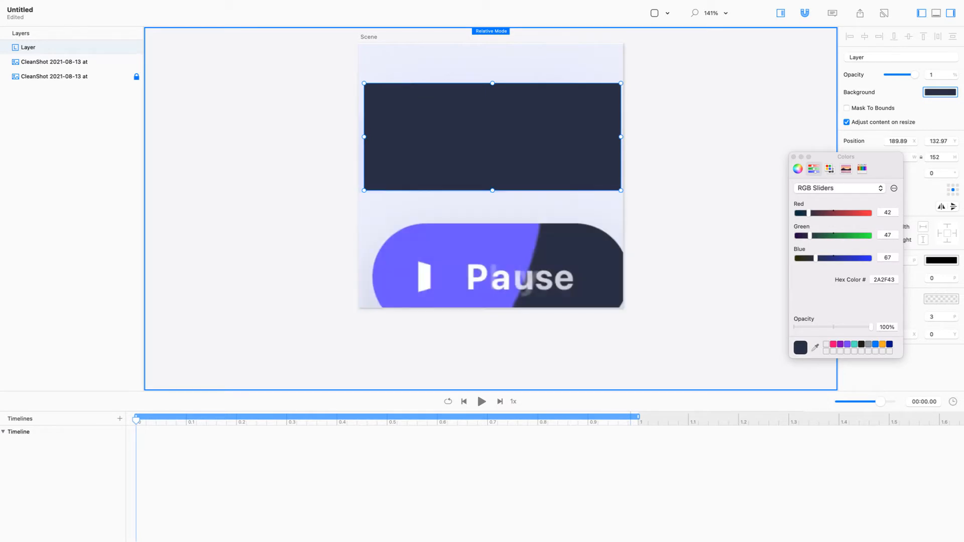
{"action": "left_click_drag", "start_coordinate": [846, 157], "coordinate": [872, 211]}
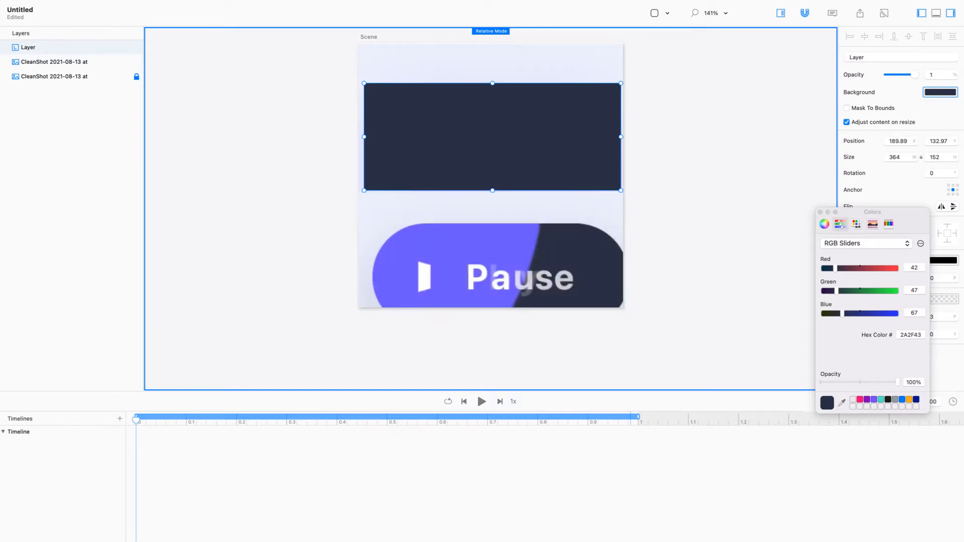
{"action": "left_click_drag", "start_coordinate": [872, 211], "coordinate": [876, 294]}
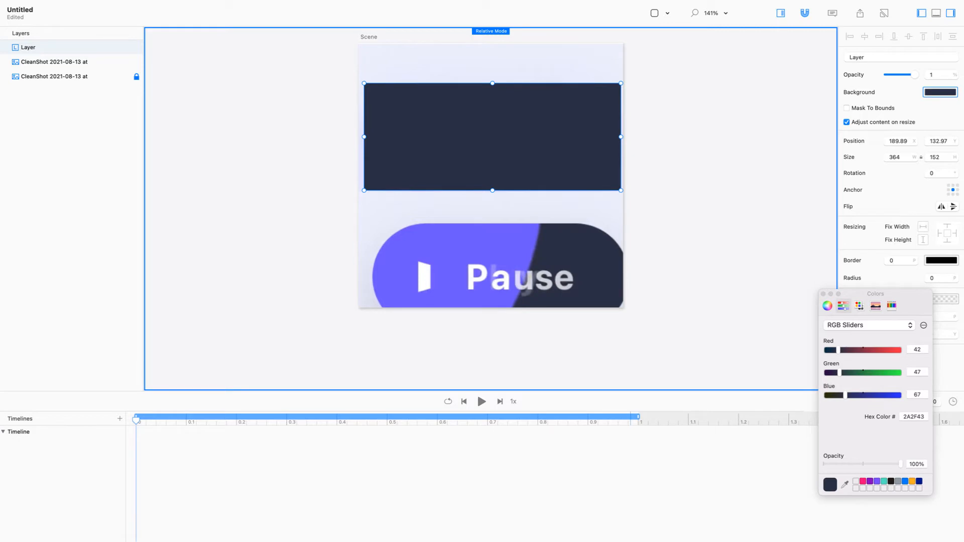
{"action": "key", "text": "Return"}
{"action": "key", "text": "Tab"}
{"action": "type", "text": "76"}
{"action": "key", "text": "Return"}
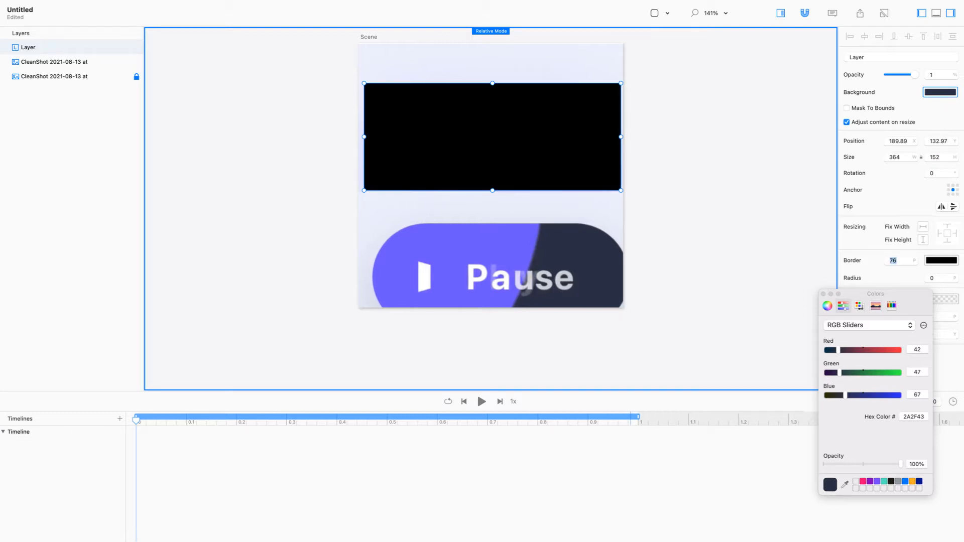
{"action": "key", "text": "super+z"}
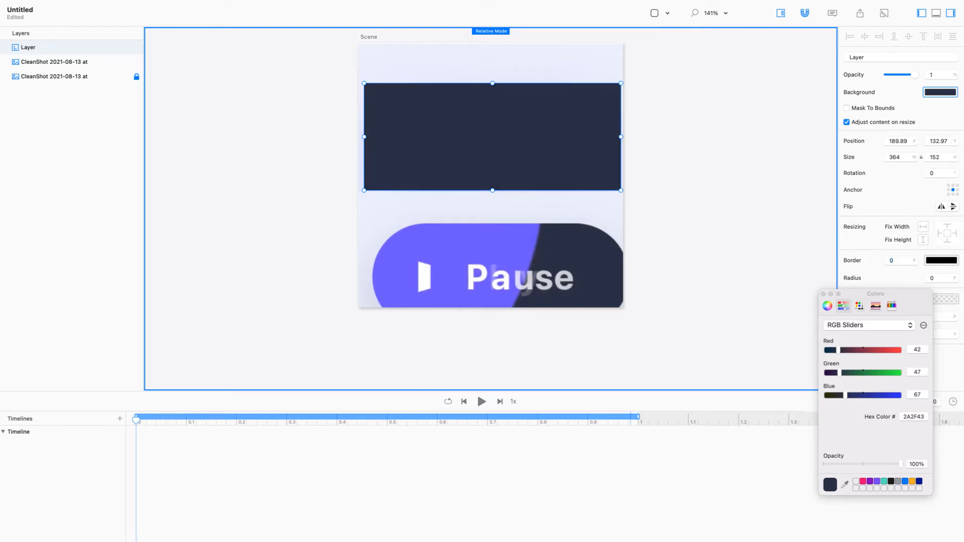
Set the button layer's corner radius to 76 and close the colour picker.
{"action": "key", "text": "Return"}
{"action": "type", "text": "76"}
{"action": "key", "text": "Return"}
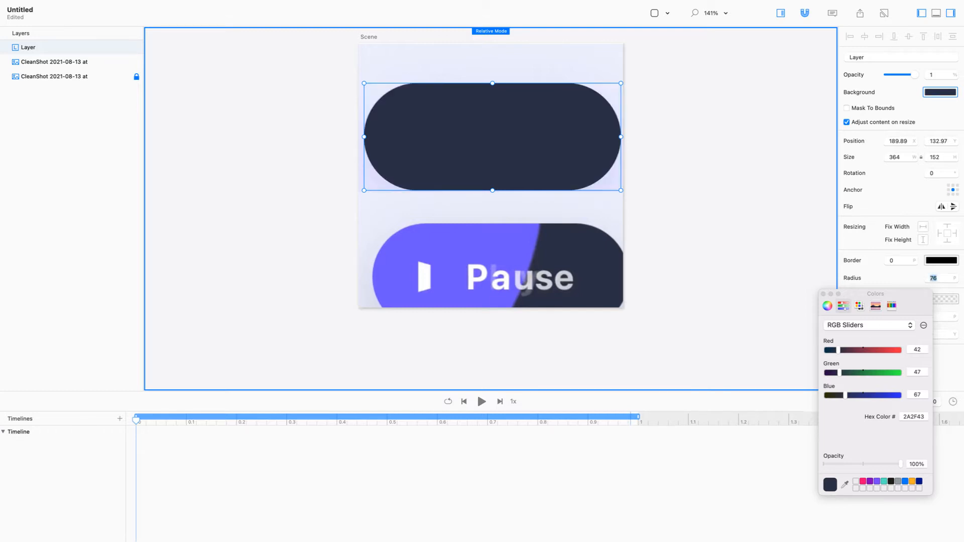
{"action": "left_click", "coordinate": [823, 294]}
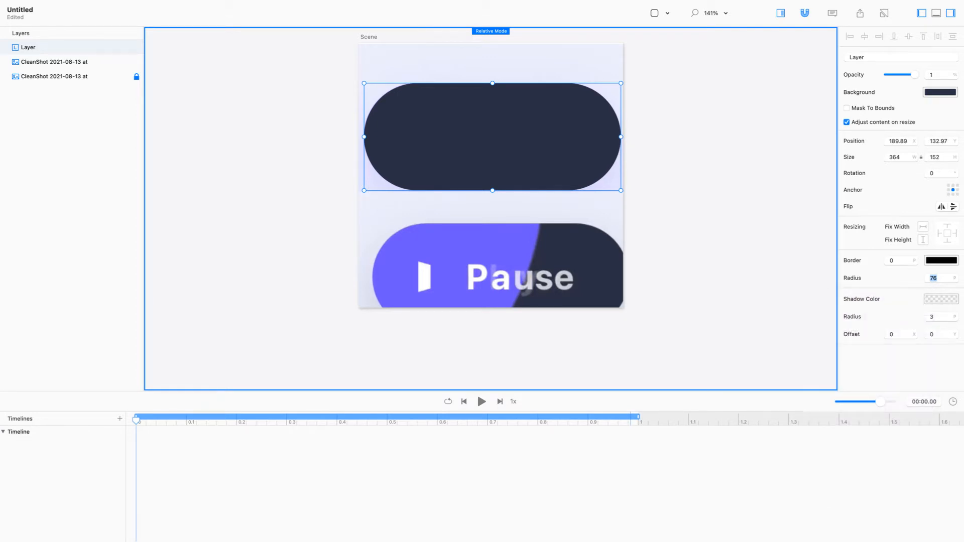
Delete the Play button screenshot and move the Pause screenshot up until its button sits directly beneath the dark shape.
{"action": "key", "text": "Escape"}
{"action": "left_click", "coordinate": [54, 62]}
{"action": "left_click", "coordinate": [29, 47]}
{"action": "left_click", "coordinate": [54, 62]}
{"action": "left_click", "coordinate": [55, 76]}
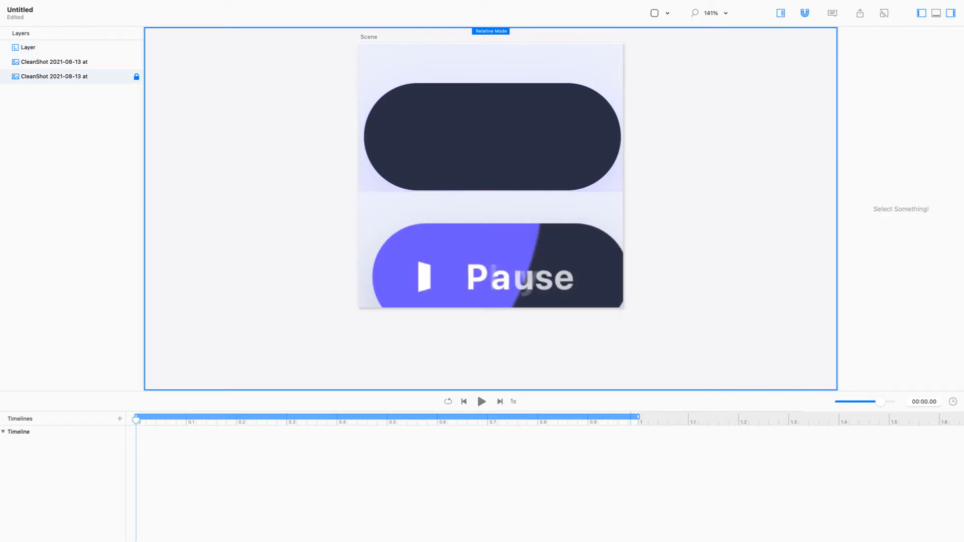
{"action": "key", "text": "BackSpace"}
{"action": "left_click_drag", "start_coordinate": [495, 266], "coordinate": [495, 234]}
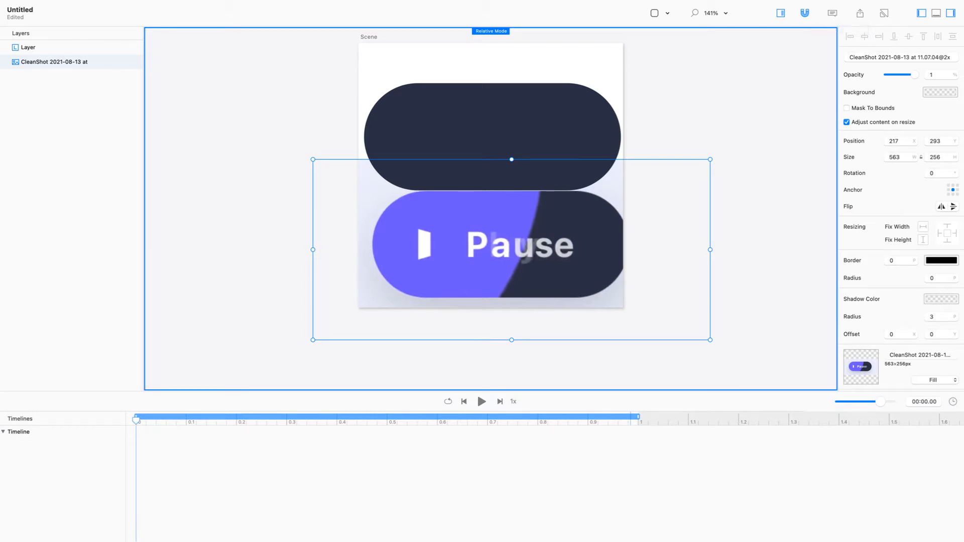
Insert a circle, set its stroke width to 0 and copy its pink stroke colour to the fill.
{"action": "left_click", "coordinate": [654, 13]}
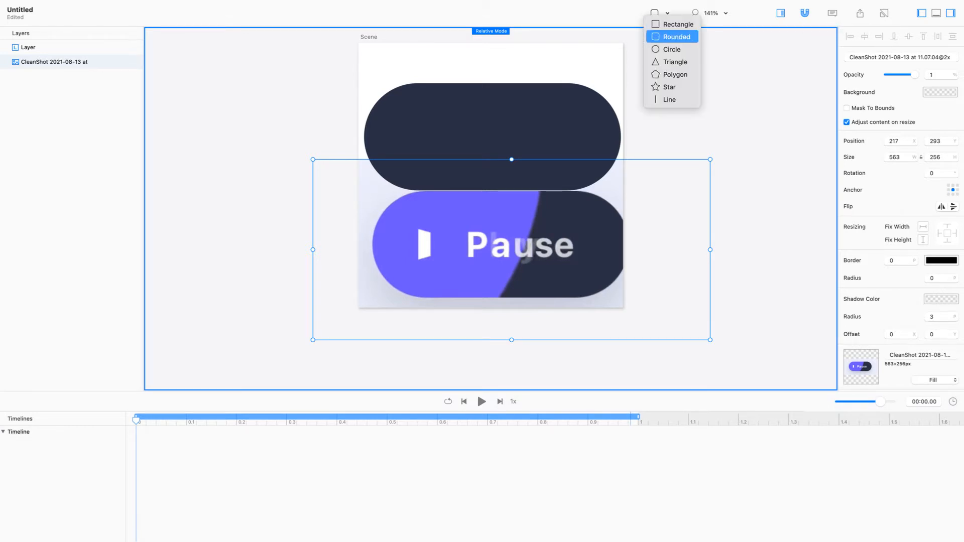
{"action": "left_click", "coordinate": [670, 49]}
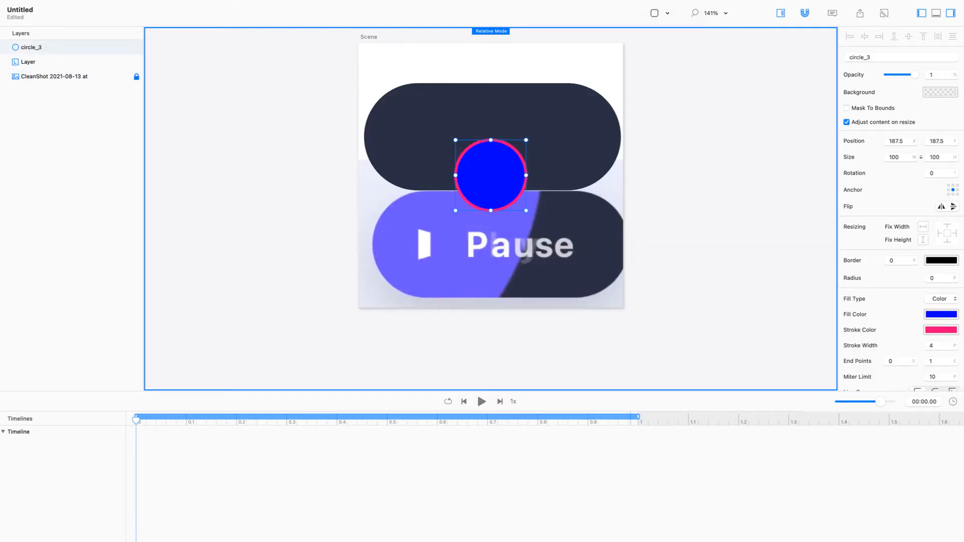
{"action": "double_click", "coordinate": [931, 345]}
{"action": "type", "text": "0"}
{"action": "key", "text": "Return"}
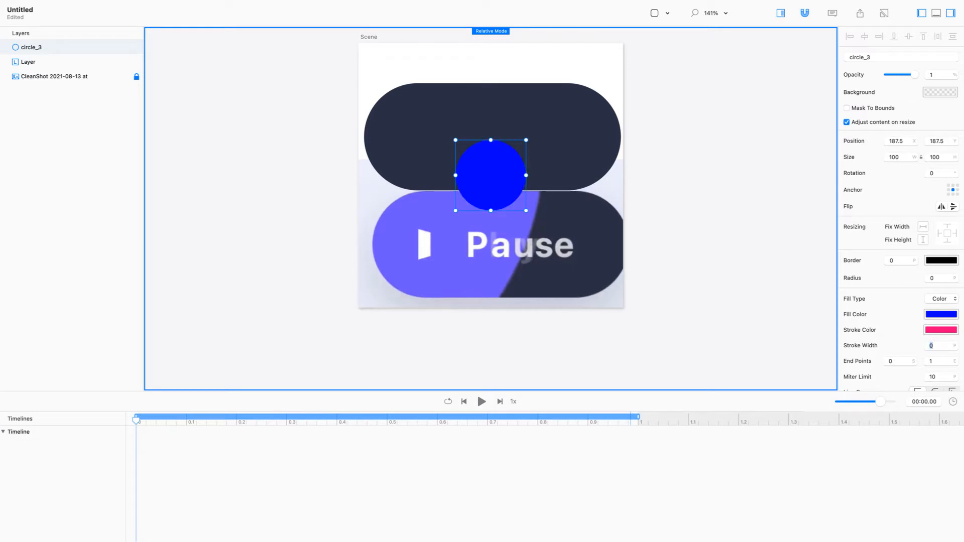
{"action": "left_click_drag", "start_coordinate": [915, 332], "coordinate": [929, 317]}
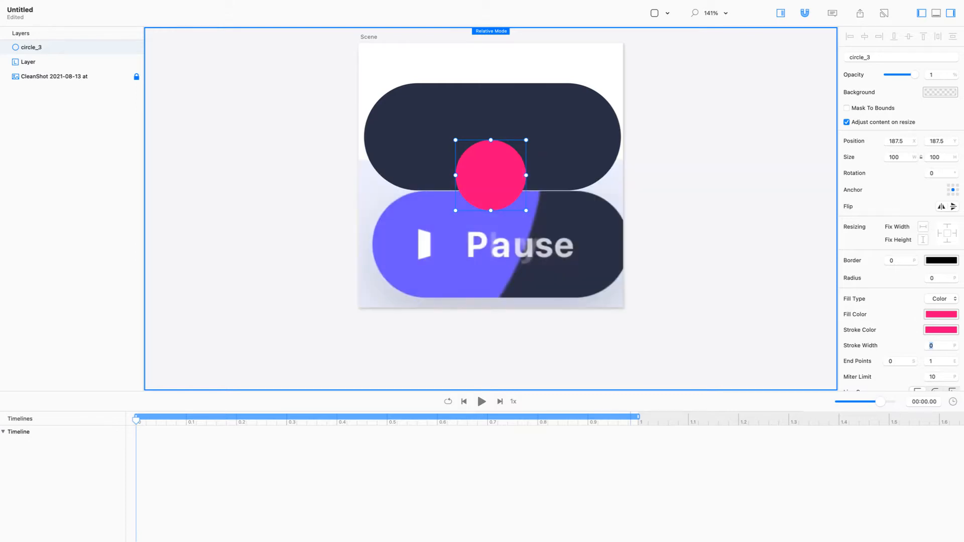
Enlarge the circle to about 649 wide and position its edge along the curved purple-to-dark boundary on the Pause screenshot.
{"action": "left_click_drag", "start_coordinate": [491, 175], "coordinate": [334, 164]}
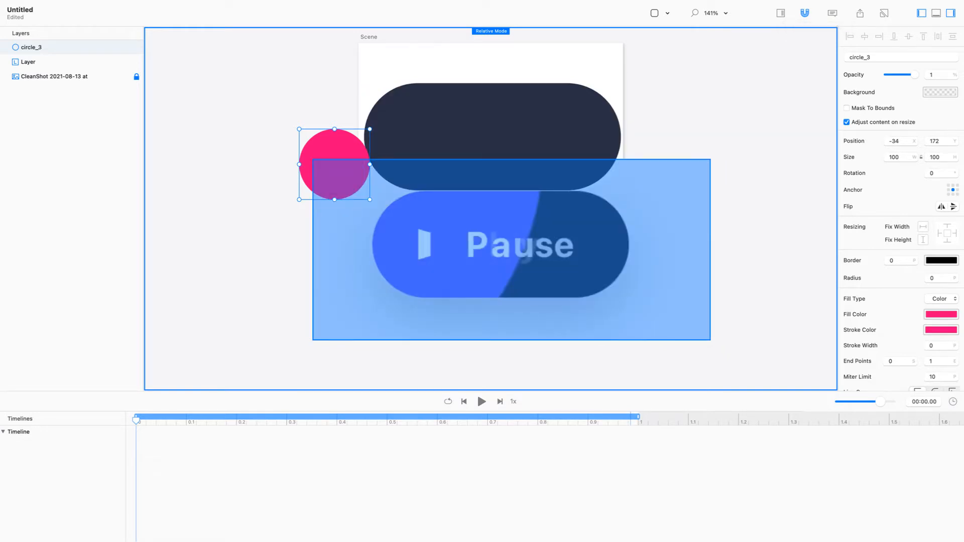
{"action": "left_click_drag", "start_coordinate": [369, 199], "coordinate": [470, 301]}
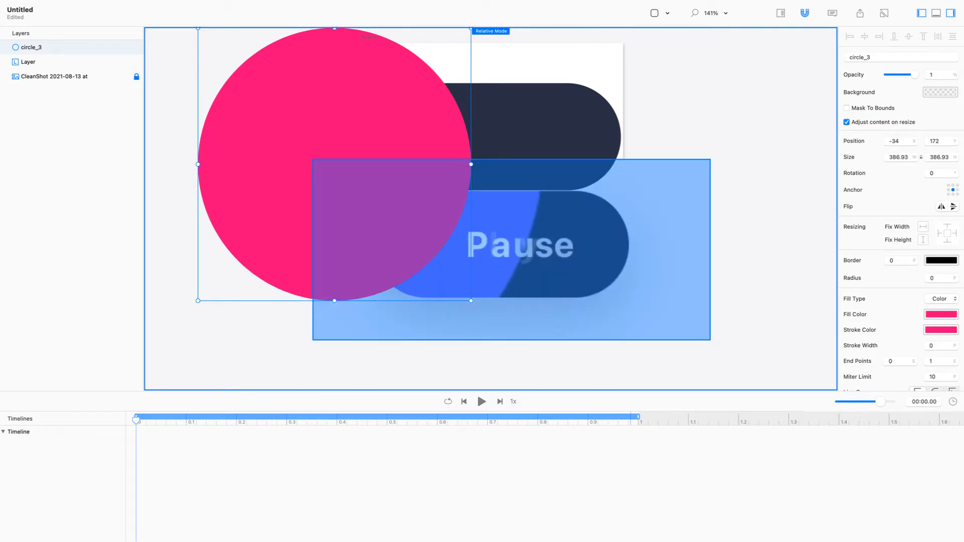
{"action": "left_click_drag", "start_coordinate": [472, 165], "coordinate": [522, 197]}
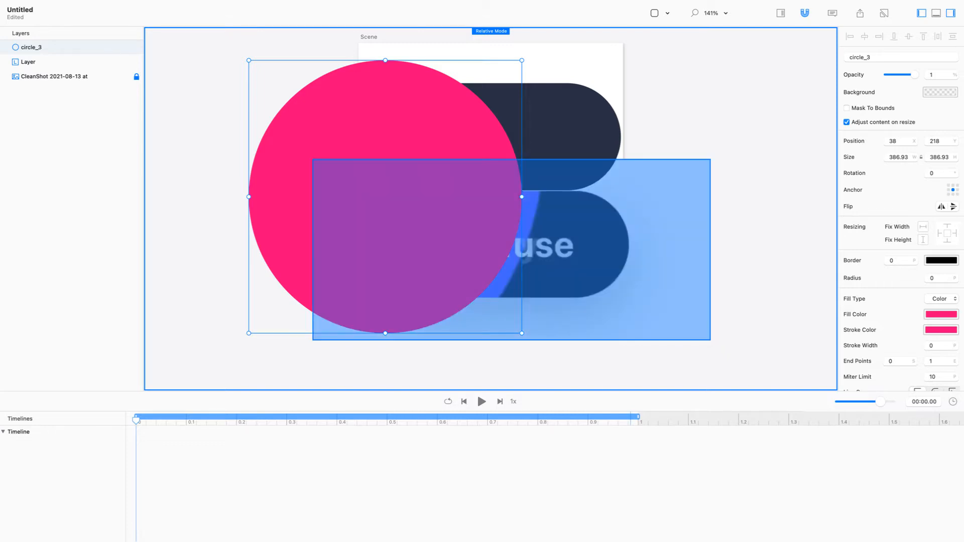
{"action": "left_click_drag", "start_coordinate": [521, 196], "coordinate": [533, 196]}
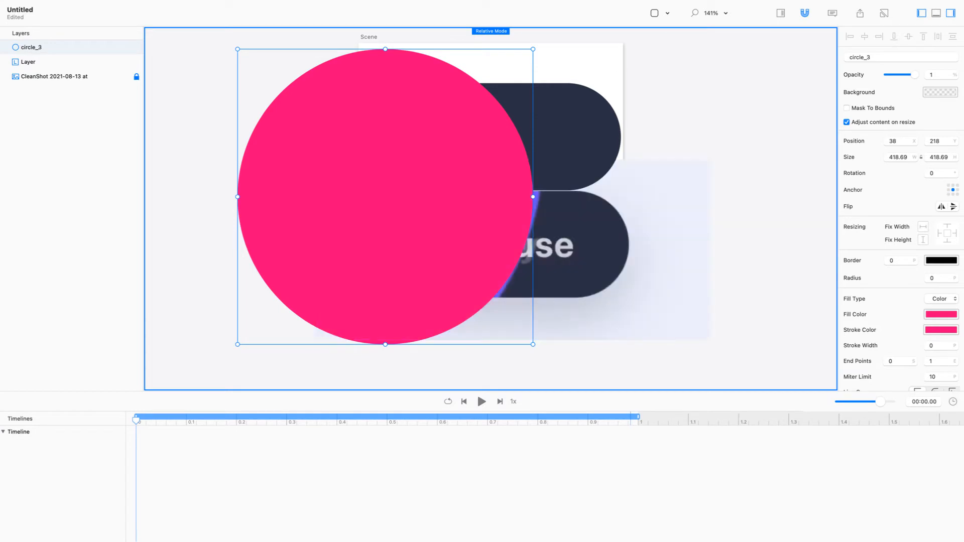
{"action": "left_click_drag", "start_coordinate": [401, 211], "coordinate": [338, 211]}
{"action": "left_click_drag", "start_coordinate": [469, 196], "coordinate": [537, 183]}
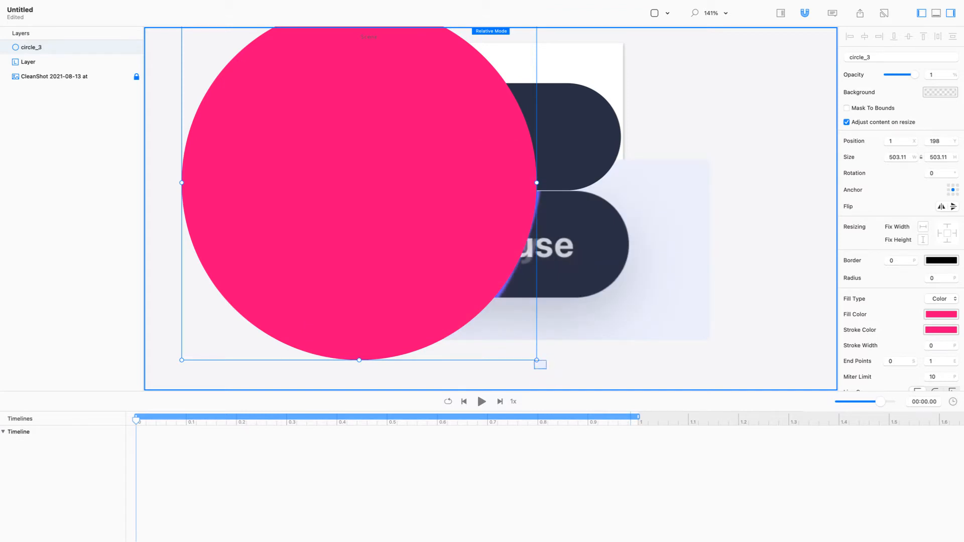
{"action": "left_click_drag", "start_coordinate": [537, 360], "coordinate": [558, 381]}
{"action": "left_click_drag", "start_coordinate": [557, 183], "coordinate": [540, 163]}
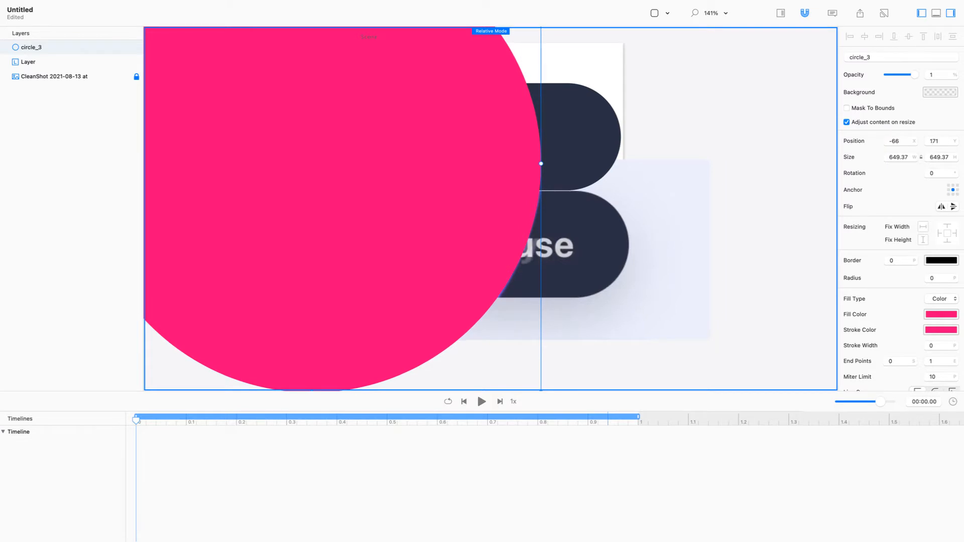
Set the circle's size to 650 by 650 and nudge it to follow the Pause button's curved colour boundary.
{"action": "double_click", "coordinate": [898, 157]}
{"action": "type", "text": "650"}
{"action": "key", "text": "Tab"}
{"action": "type", "text": "650"}
{"action": "key", "text": "Return"}
{"action": "left_click", "coordinate": [738, 201]}
{"action": "mouse_move", "coordinate": [426, 201]}
{"action": "left_mouse_down"}
{"action": "mouse_move", "coordinate": [398, 211]}
{"action": "mouse_move", "coordinate": [428, 199]}
{"action": "left_mouse_up"}
{"action": "left_click", "coordinate": [577, 138]}
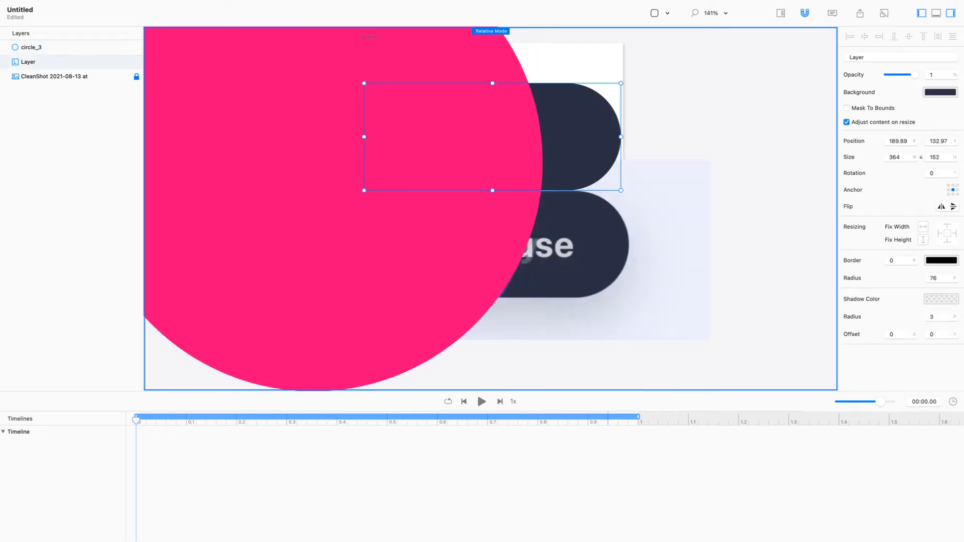
{"action": "left_click", "coordinate": [452, 186]}
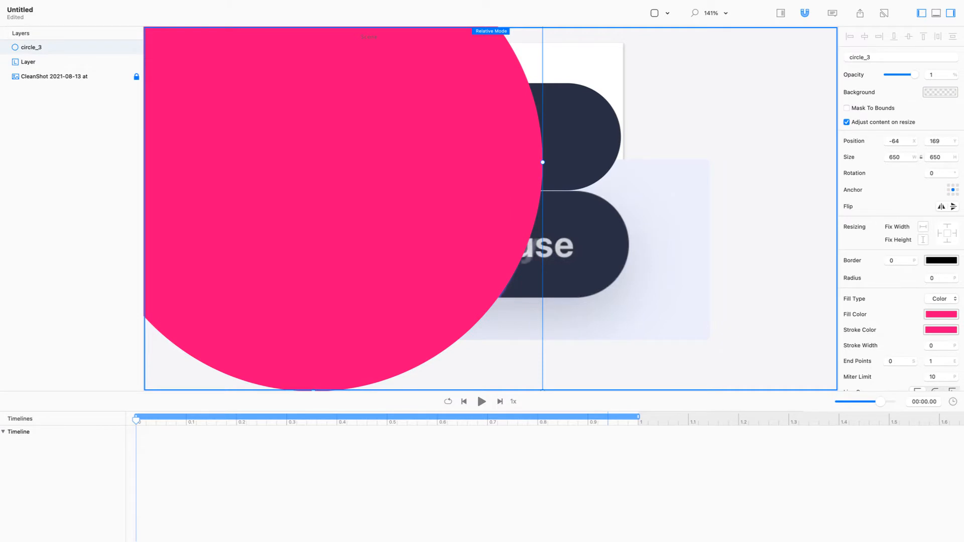
Fill the circle with the purple 6D58FE sampled from the Pause screenshot and centre it over the dark button shape.
{"action": "left_click_drag", "start_coordinate": [352, 171], "coordinate": [718, 335]}
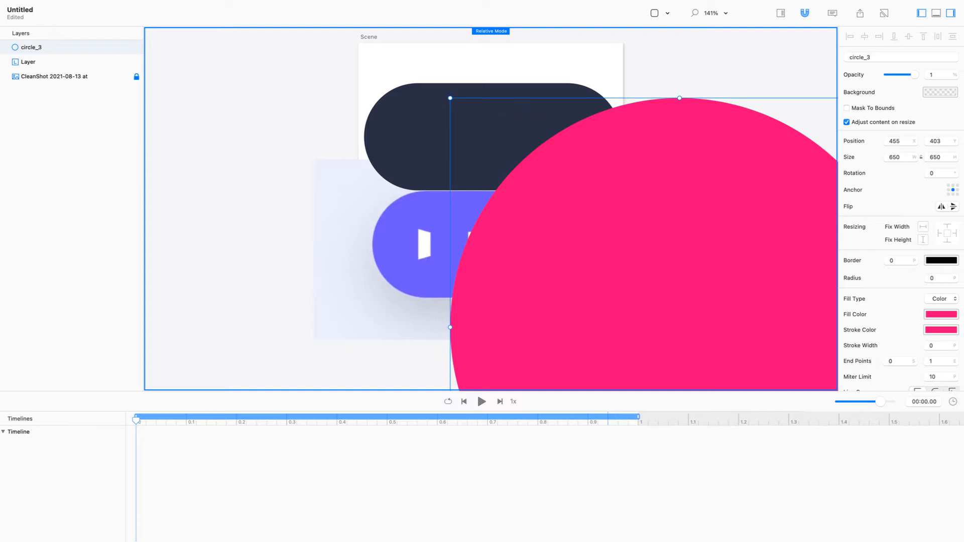
{"action": "left_click", "coordinate": [941, 314]}
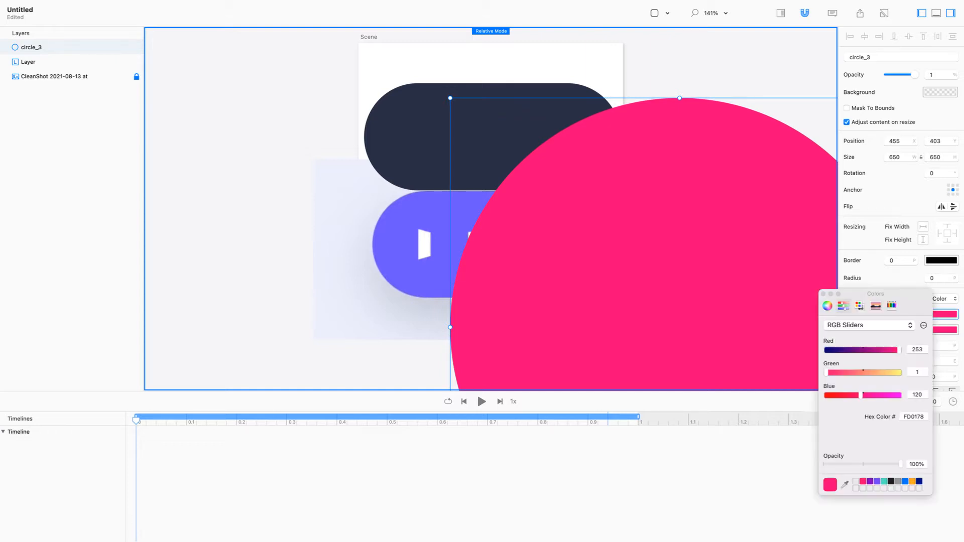
{"action": "left_click", "coordinate": [844, 484]}
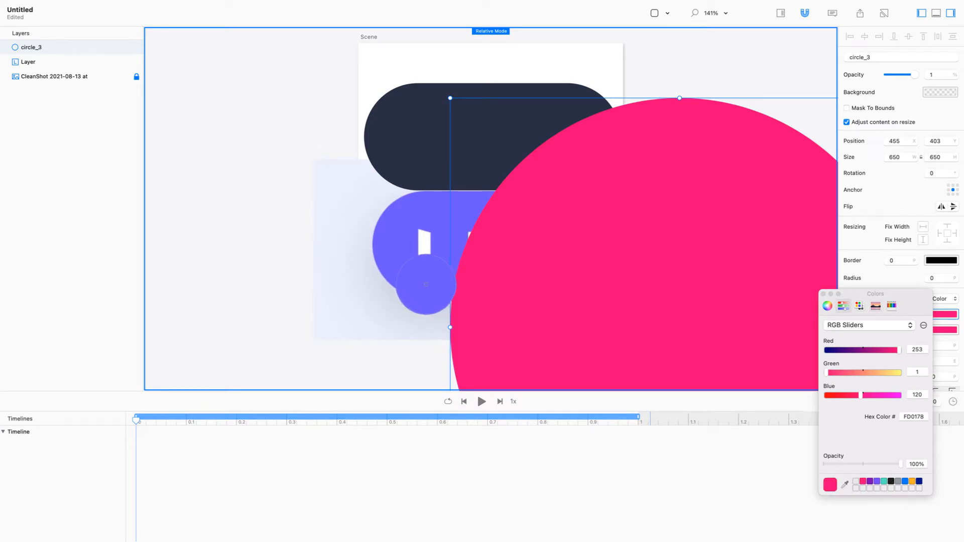
{"action": "left_click", "coordinate": [409, 288]}
{"action": "left_click_drag", "start_coordinate": [602, 281], "coordinate": [417, 90]}
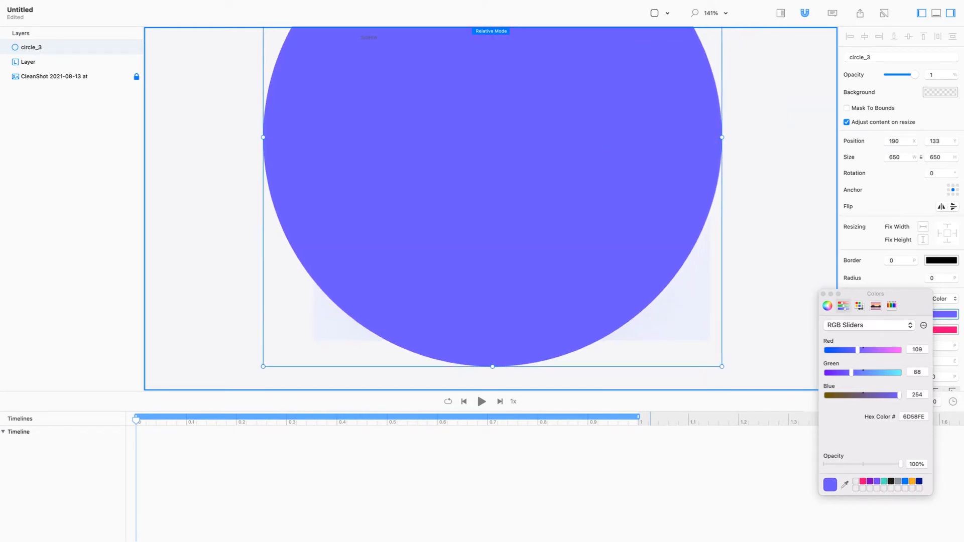
Nest the circle inside the dark button layer and mask that group to its bounds.
{"action": "left_click_drag", "start_coordinate": [31, 47], "coordinate": [22, 62]}
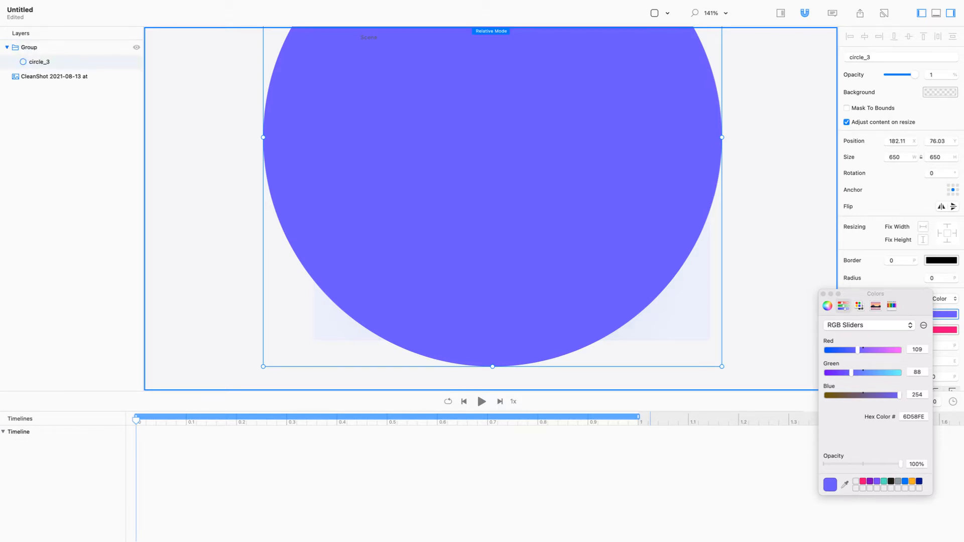
{"action": "left_click", "coordinate": [29, 48]}
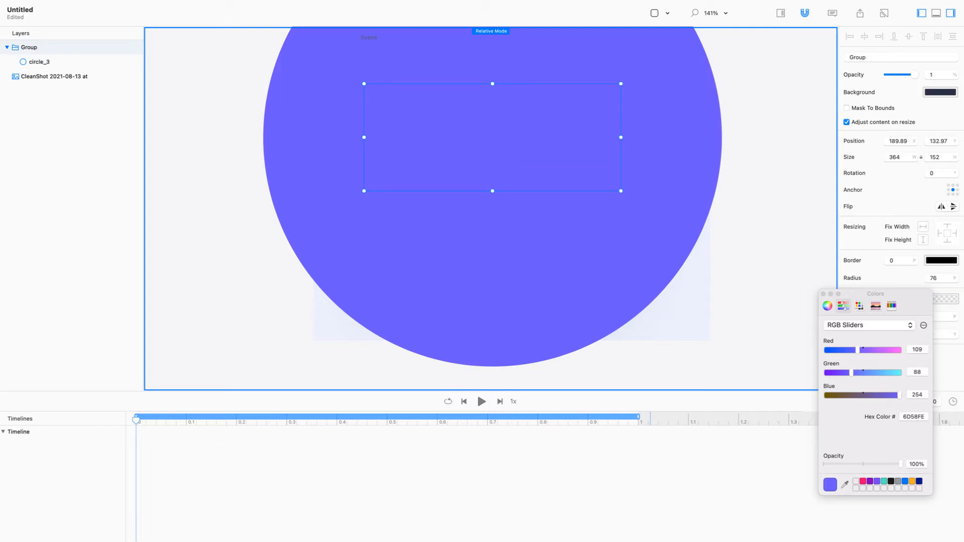
{"action": "left_click", "coordinate": [846, 108]}
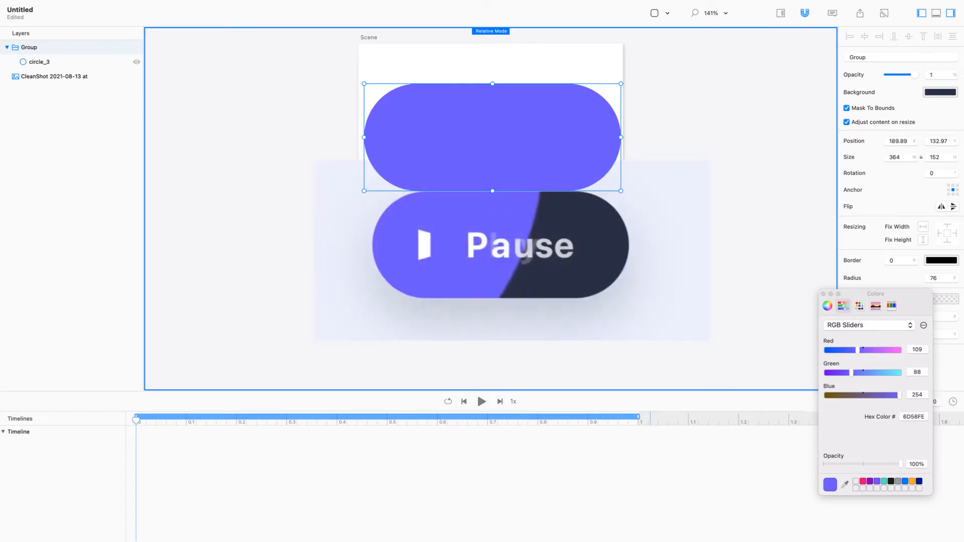
Rename the nested circle layer as circle and select the Pause screenshot layer.
{"action": "left_click", "coordinate": [39, 62]}
{"action": "double_click", "coordinate": [39, 61]}
{"action": "key", "text": "Right"}
{"action": "key", "text": "BackSpace"}
{"action": "key", "text": "BackSpace"}
{"action": "key", "text": "Return"}
{"action": "left_click", "coordinate": [53, 77]}
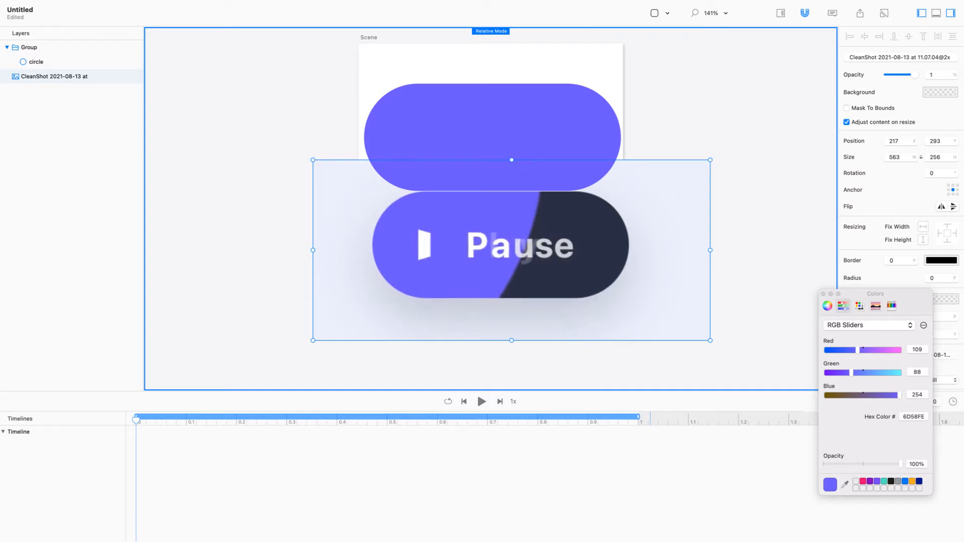
Delete the Pause screenshot layer from the scene.
{"action": "double_click", "coordinate": [53, 76]}
{"action": "key", "text": "BackSpace"}
{"action": "key", "text": "Return"}
{"action": "double_click", "coordinate": [53, 77]}
{"action": "key", "text": "BackSpace"}
{"action": "key", "text": "Return"}
{"action": "key", "text": "BackSpace"}
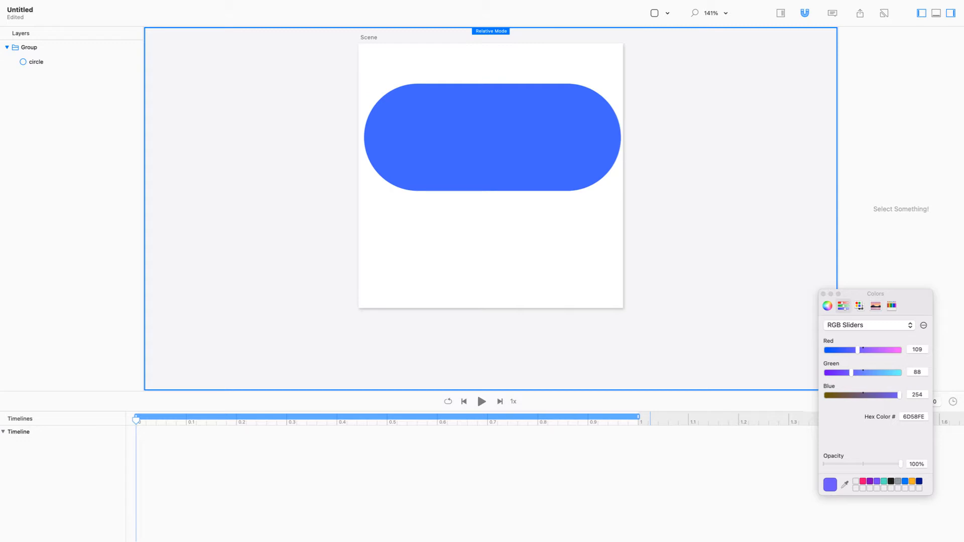
Move the masked button group into the scene's top-left corner, at position 182, 76.
{"action": "left_click", "coordinate": [491, 137]}
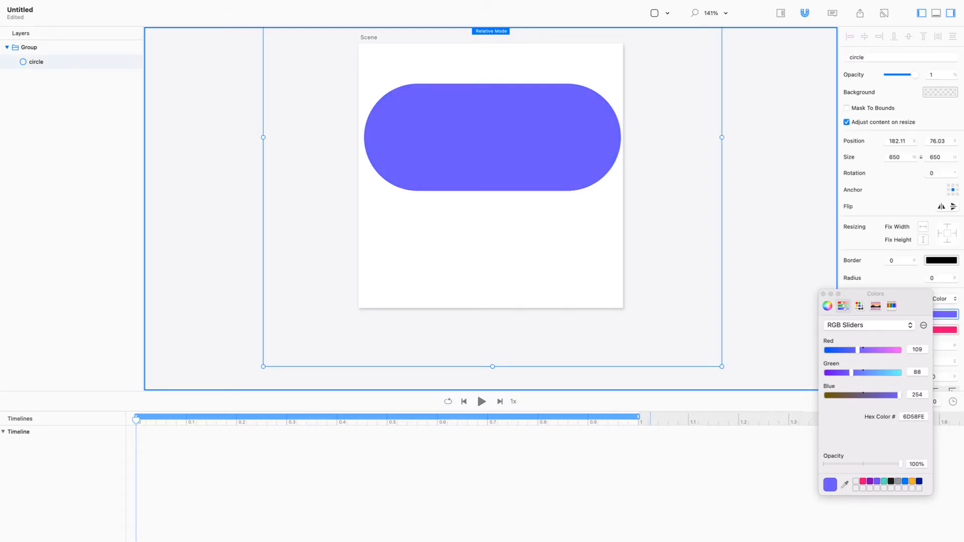
{"action": "left_click", "coordinate": [29, 47]}
{"action": "left_click_drag", "start_coordinate": [492, 137], "coordinate": [486, 97]}
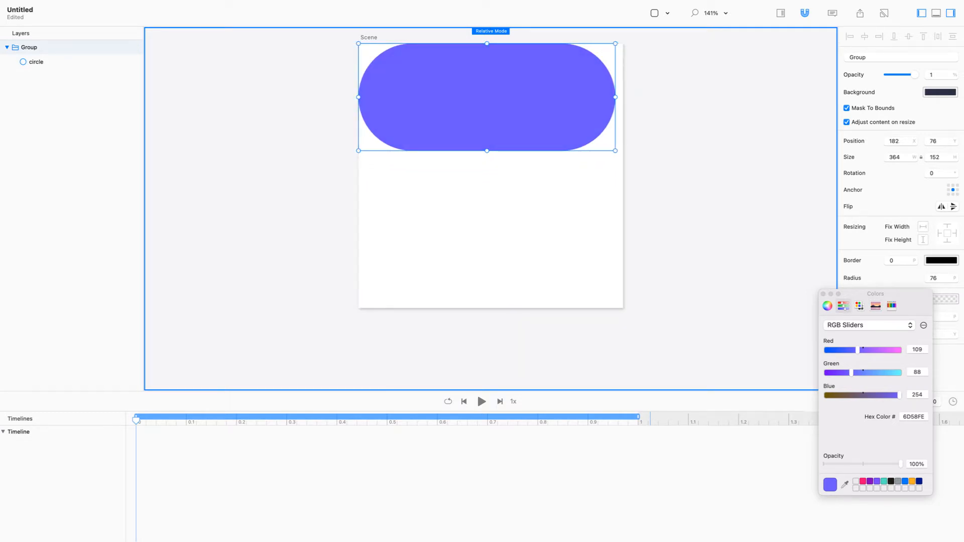
{"action": "double_click", "coordinate": [934, 157]}
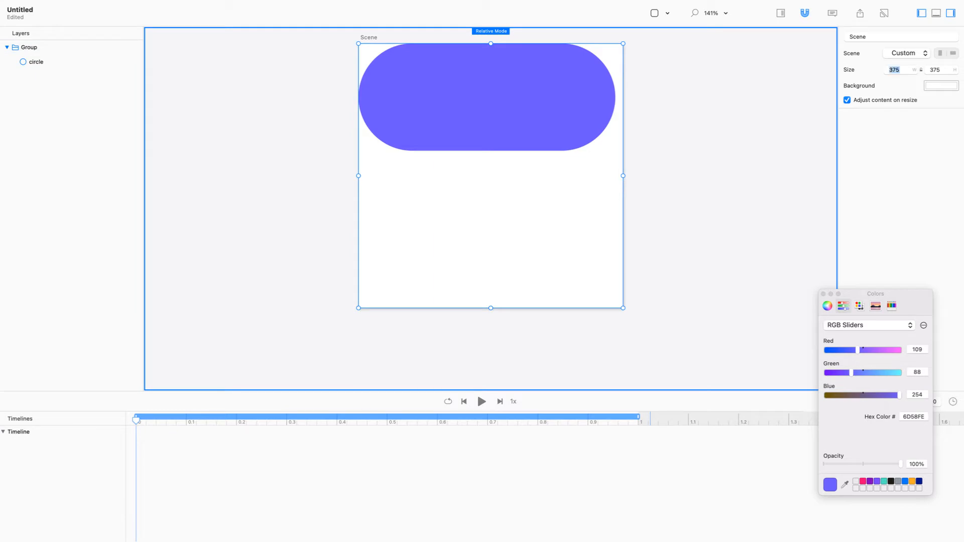
{"action": "type", "text": "3"}
{"action": "key", "text": "Return"}
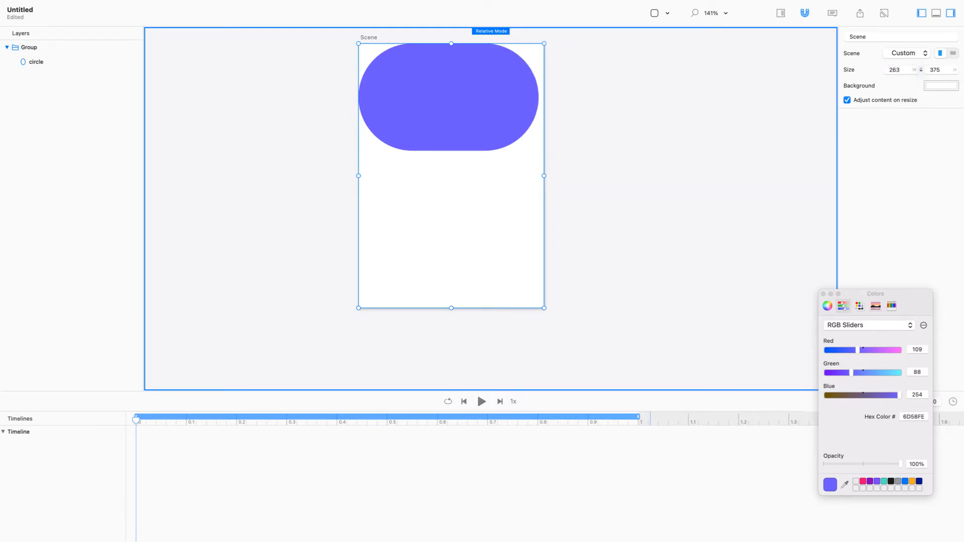
{"action": "key", "text": "shift+Tab"}
{"action": "type", "text": "364"}
{"action": "key", "text": "Tab"}
{"action": "key", "text": "Tab"}
{"action": "key", "text": "super+z"}
{"action": "key", "text": "super+z"}
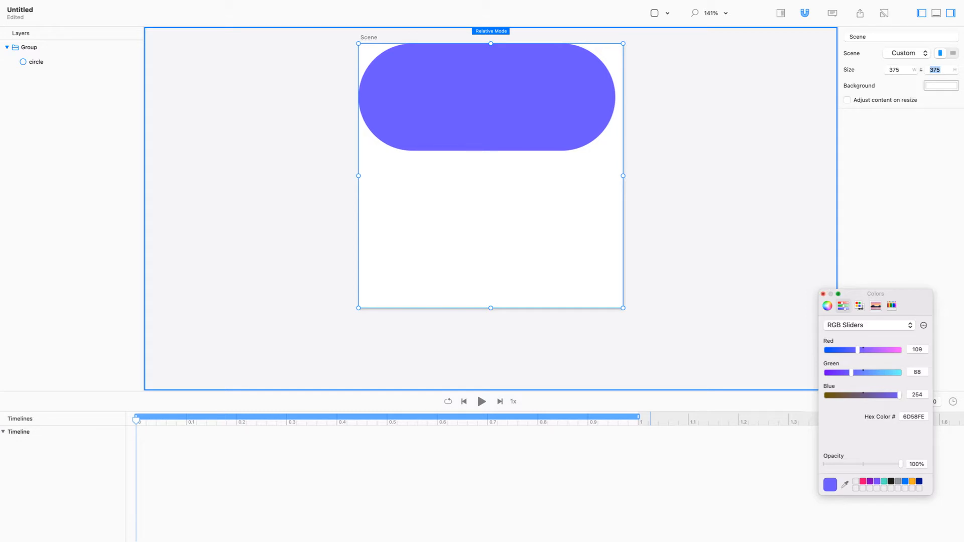
Close the colour picker and resize the scene to 364 by 152 without adjusting its content.
{"action": "left_click", "coordinate": [823, 294]}
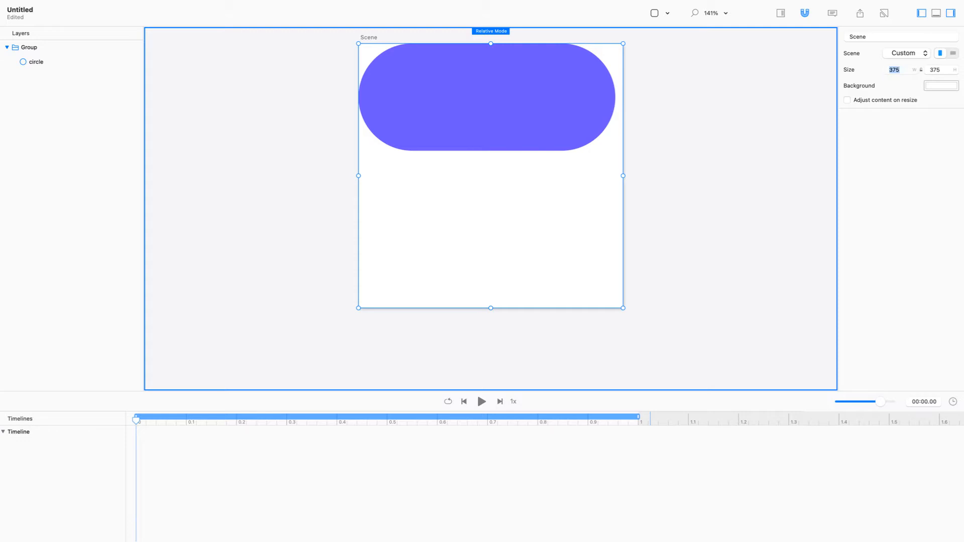
{"action": "key", "text": "Return"}
{"action": "key", "text": "Tab"}
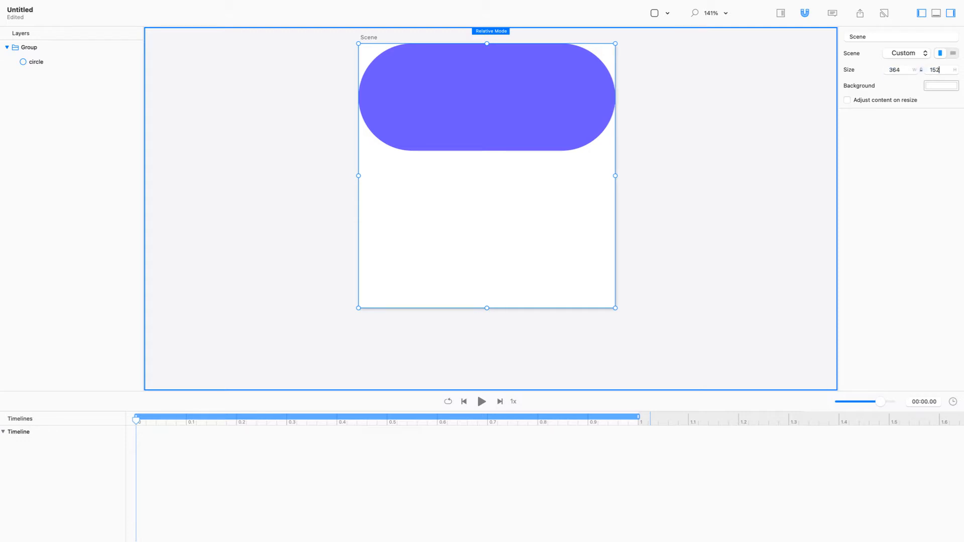
{"action": "key", "text": "Return"}
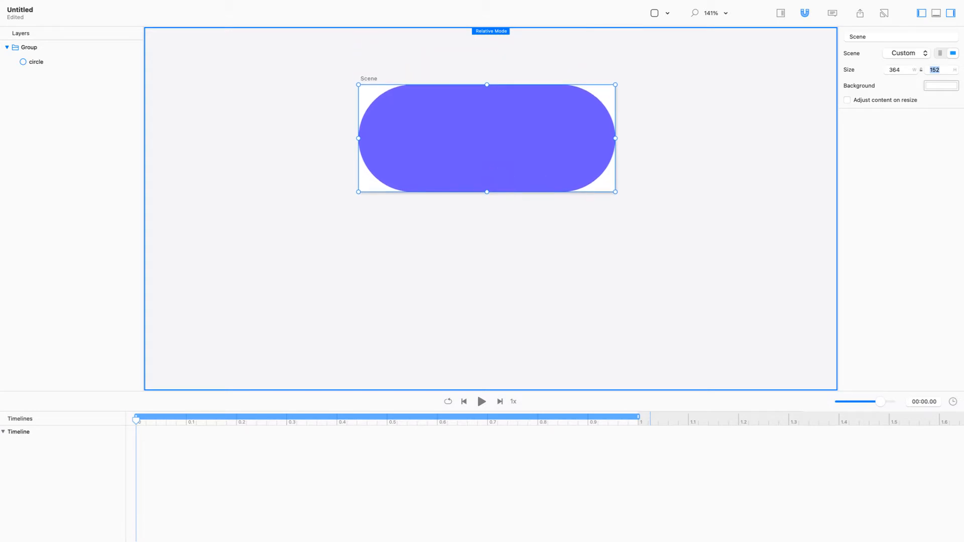
{"action": "key", "text": "super+1"}
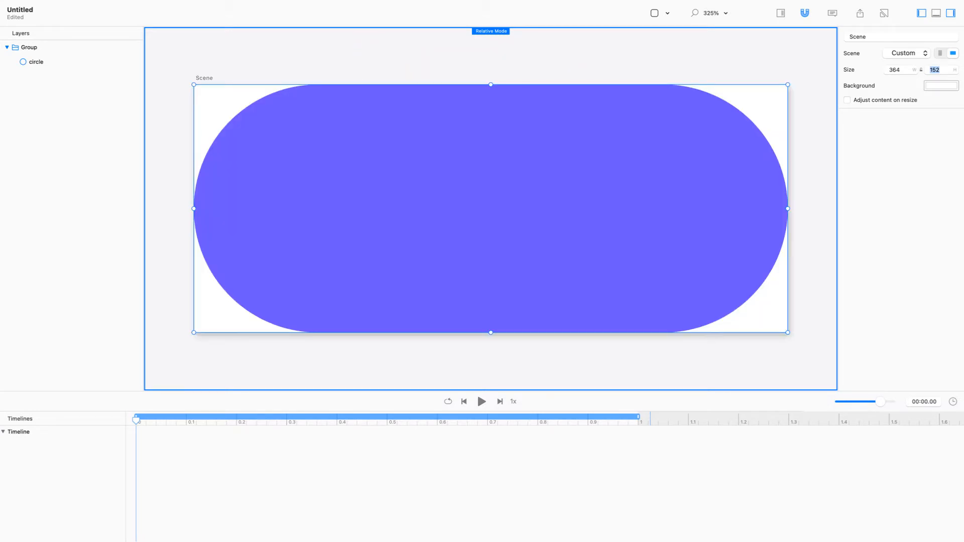
Switch to the reference video shot.mp4 and play it to examine the Play and Pause background transitions.
{"action": "key", "text": "super+Tab"}
{"action": "key", "text": "Tab"}
{"action": "key", "text": "shift+Tab"}
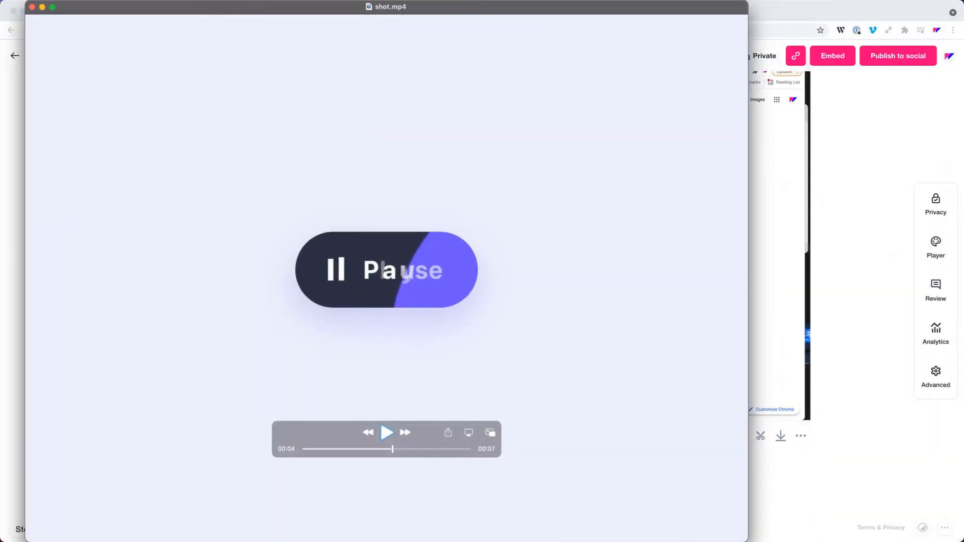
{"action": "key", "text": "space"}
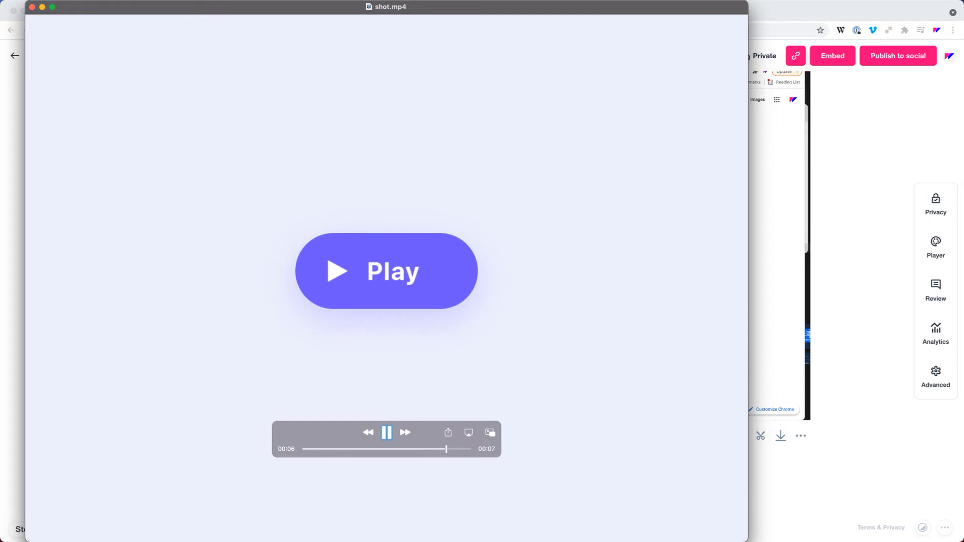
{"action": "key", "text": "space"}
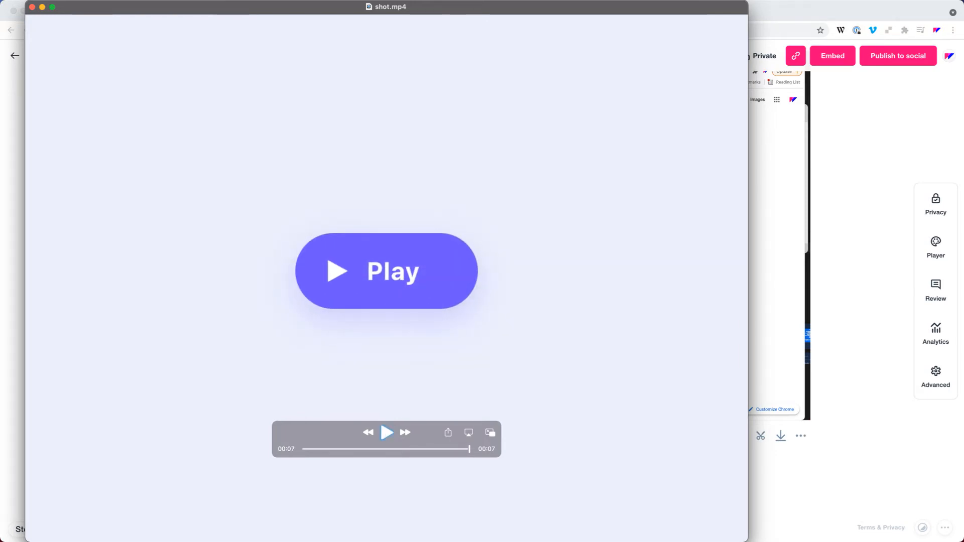
{"action": "key", "text": "space"}
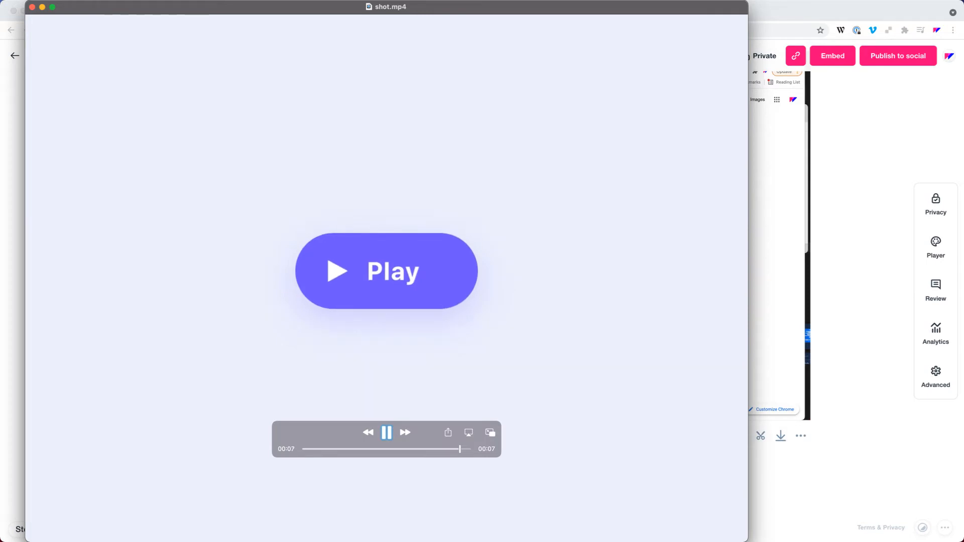
{"action": "key", "text": "space"}
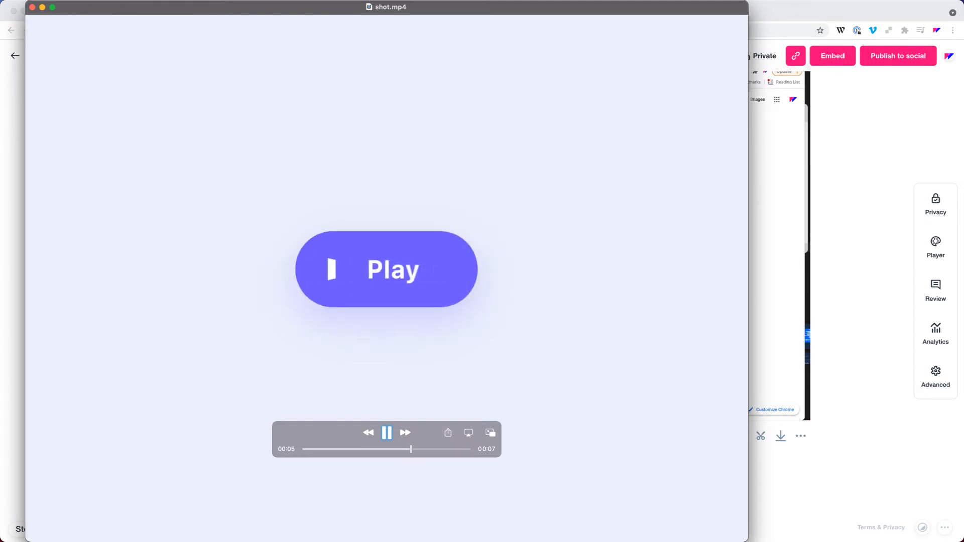
{"action": "key", "text": "space"}
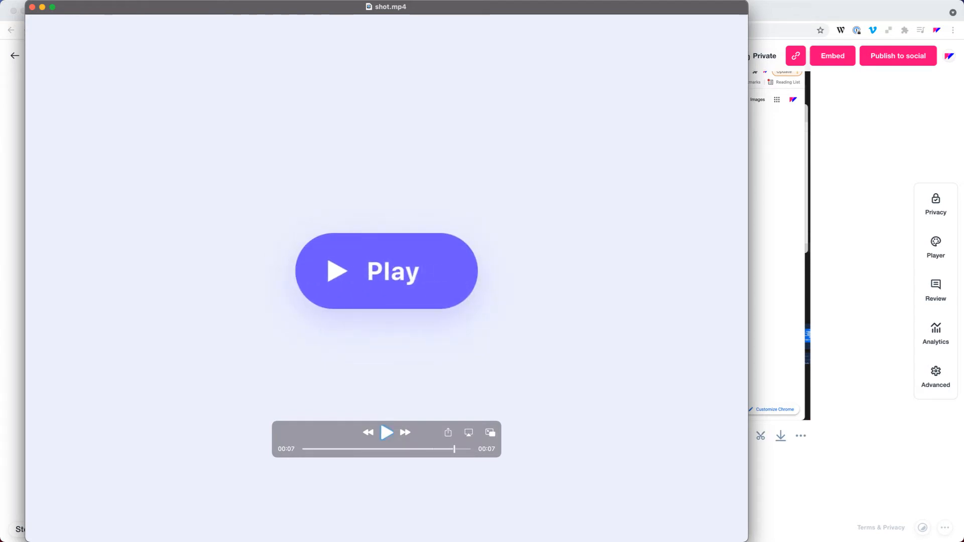
Rewind the reference video to near its start and advance frame by frame to the Pause state with a small purple corner left.
{"action": "left_click_drag", "start_coordinate": [453, 448], "coordinate": [312, 448]}
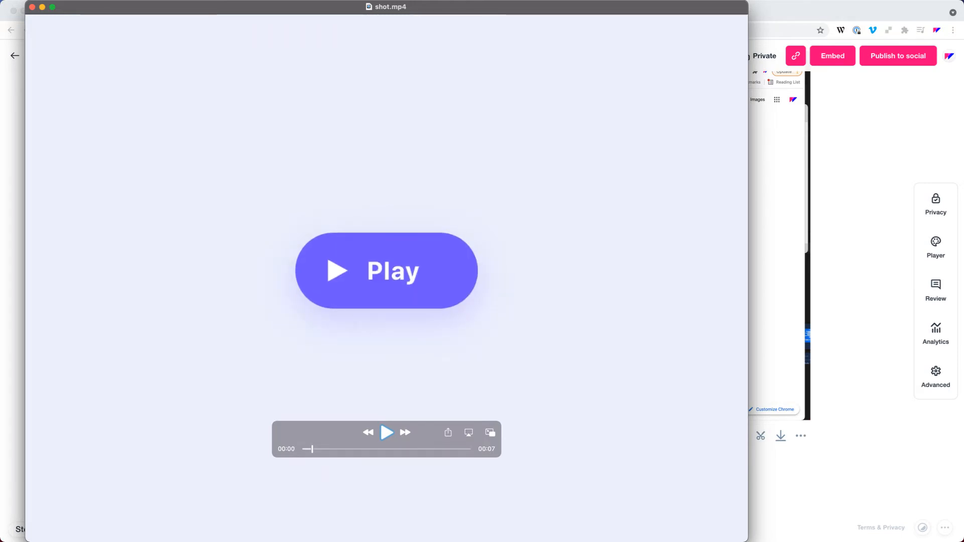
{"action": "key", "text": "Right"}
{"action": "key", "text": "Right"}
{"action": "key", "text": "Right"}
{"action": "key", "text": "Right"}
{"action": "key", "text": "Right"}
{"action": "key", "text": "Right"}
{"action": "key", "text": "Right"}
{"action": "key", "text": "Right"}
{"action": "key", "text": "Right"}
{"action": "key", "text": "Right"}
{"action": "key", "text": "Right"}
{"action": "key", "text": "Right"}
{"action": "key", "text": "Right"}
{"action": "key", "text": "Right"}
{"action": "key", "text": "Right"}
{"action": "key", "text": "Right"}
{"action": "key", "text": "Right"}
{"action": "key", "text": "Right"}
{"action": "key", "text": "Right"}
{"action": "key", "text": "Right"}
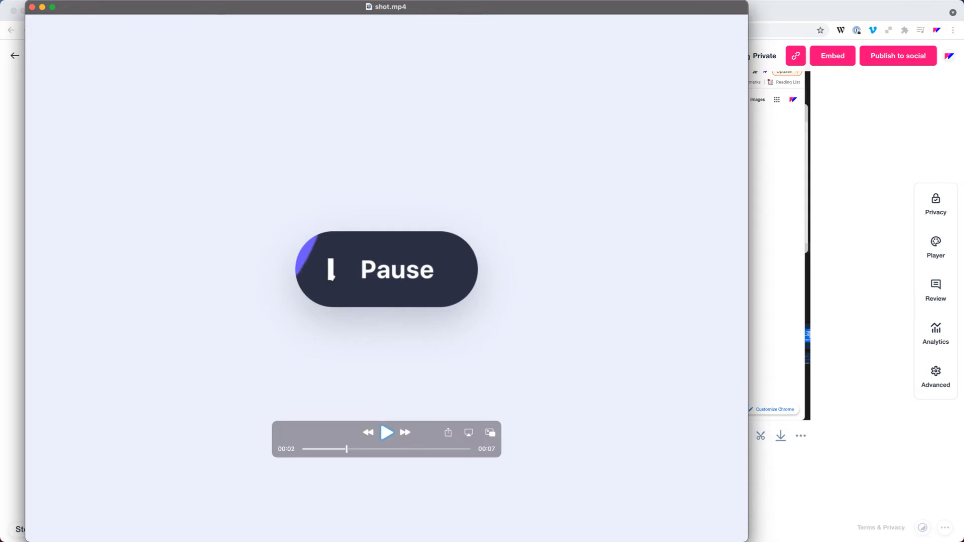
{"action": "key", "text": "super+Tab"}
{"action": "key", "text": "super+Tab"}
{"action": "key", "text": "super+Tab"}
{"action": "key", "text": "super+Tab"}
{"action": "key", "text": "super+Tab"}
{"action": "key", "text": "super+Tab"}
{"action": "key", "text": "super+Tab"}
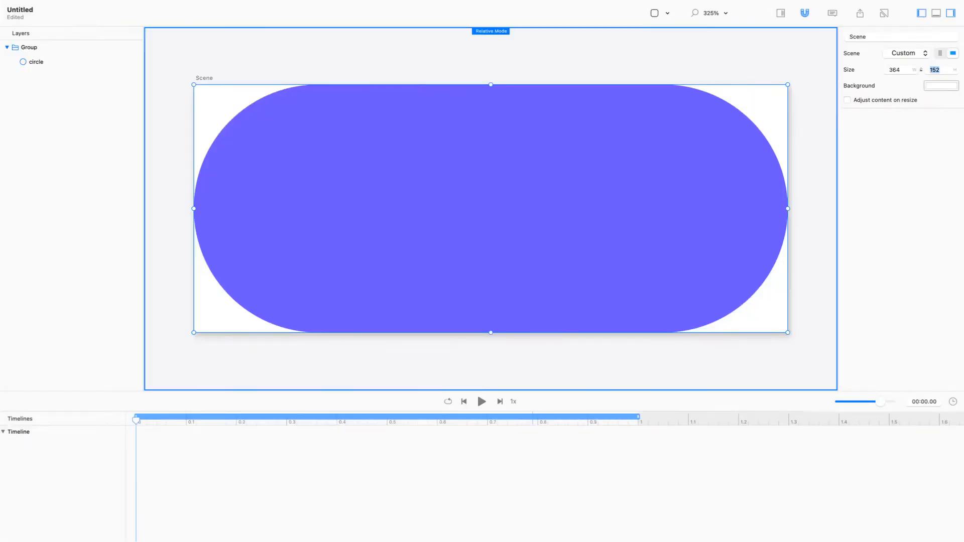
{"action": "key", "text": "super+Tab"}
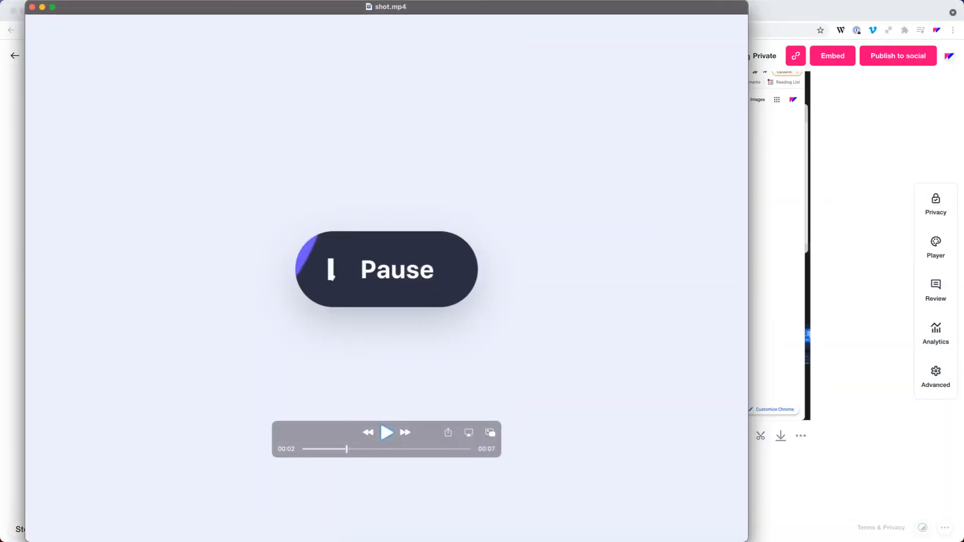
Capture a screenshot of the area around the Pause button in the paused video frame.
{"action": "key", "text": "super+shift+4"}
{"action": "left_click_drag", "start_coordinate": [277, 209], "coordinate": [497, 322]}
{"action": "mouse_move", "coordinate": [63, 462]}
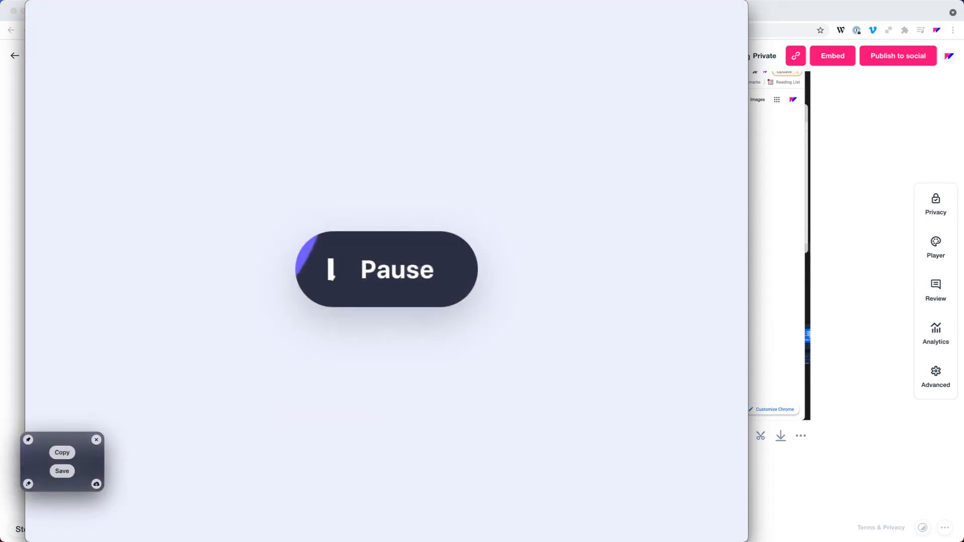
Switch to Flow, paste the new Pause screenshot and align its button over the masked group at position 183, 68.
{"action": "key", "text": "super+Tab"}
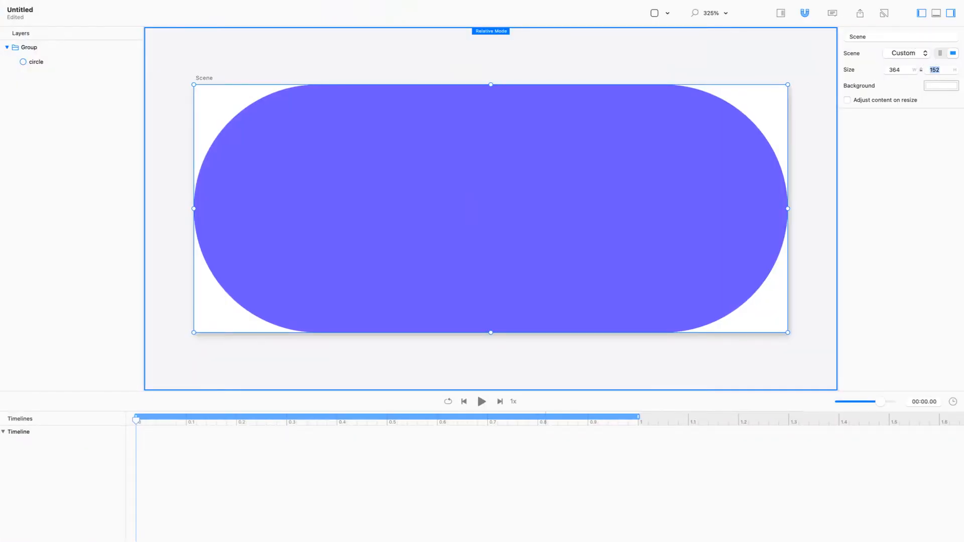
{"action": "key", "text": "super+v"}
{"action": "key", "text": "super+z"}
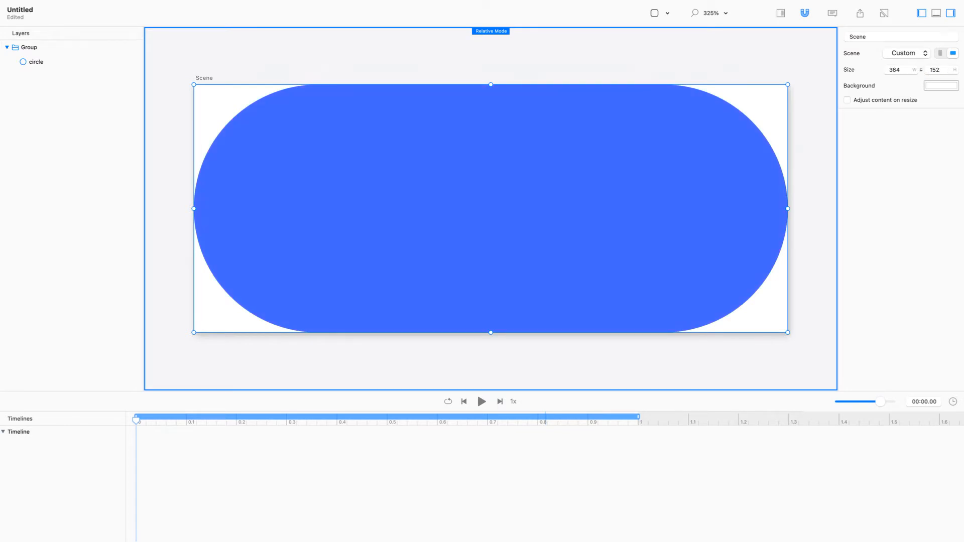
{"action": "key", "text": "super+v"}
{"action": "mouse_move", "coordinate": [490, 221]}
{"action": "left_mouse_down"}
{"action": "mouse_move", "coordinate": [523, 234]}
{"action": "mouse_move", "coordinate": [492, 220]}
{"action": "left_mouse_up"}
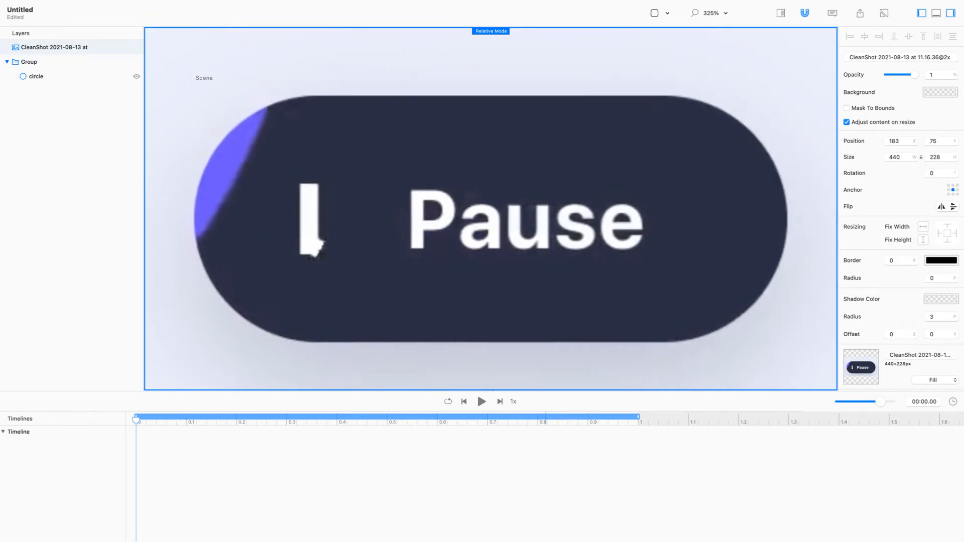
{"action": "left_click_drag", "start_coordinate": [915, 75], "coordinate": [897, 75]}
{"action": "mouse_move", "coordinate": [492, 220]}
{"action": "left_mouse_down"}
{"action": "mouse_move", "coordinate": [484, 233]}
{"action": "mouse_move", "coordinate": [492, 205]}
{"action": "left_mouse_up"}
{"action": "left_click_drag", "start_coordinate": [896, 75], "coordinate": [914, 75]}
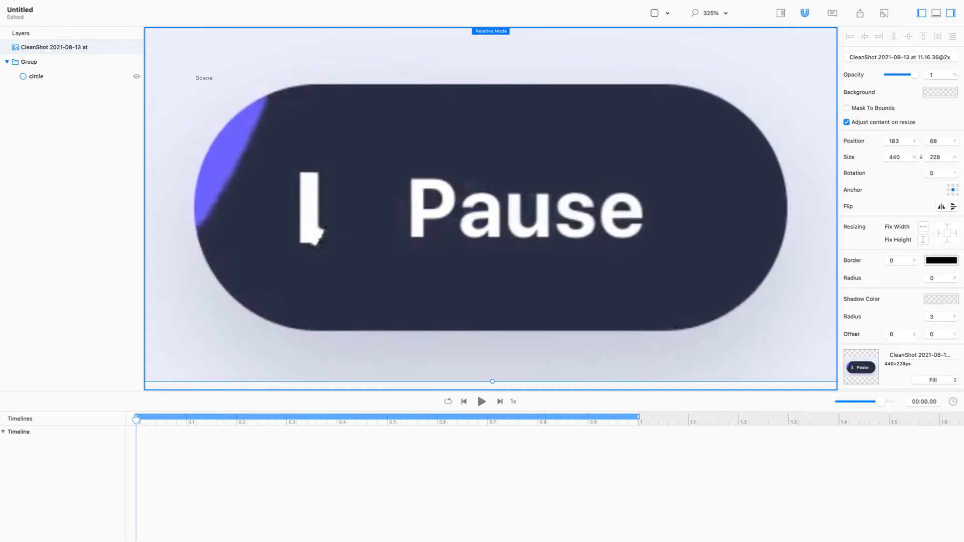
Lower the Pause screenshot layer's opacity to 0.3 so the purple circle shows through it.
{"action": "key", "text": "super+minus"}
{"action": "key", "text": "super+minus"}
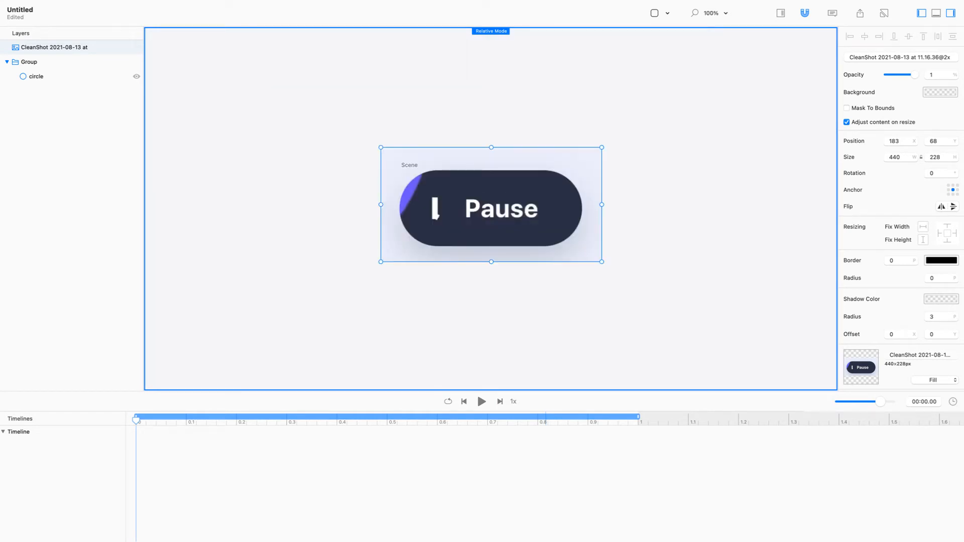
{"action": "left_click", "coordinate": [36, 77]}
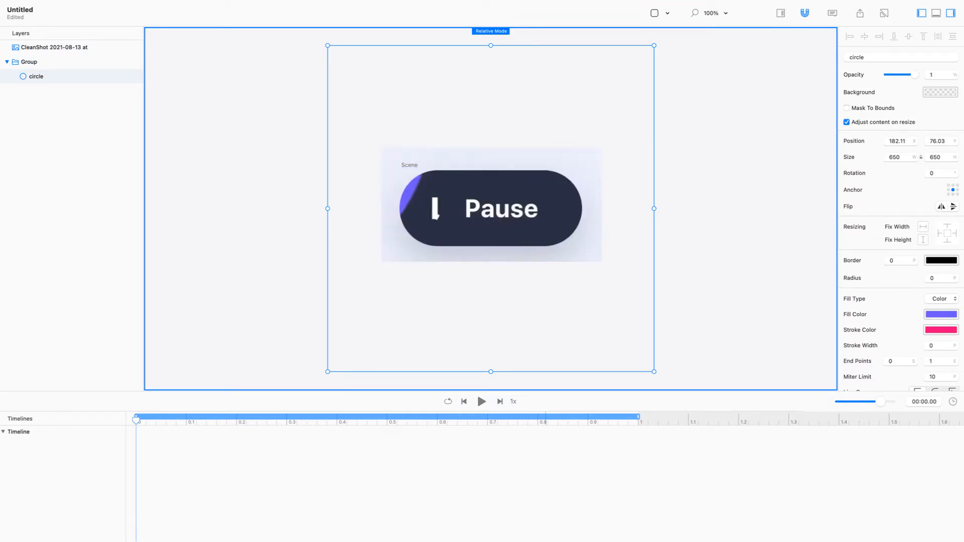
{"action": "left_click_drag", "start_coordinate": [915, 75], "coordinate": [914, 75]}
{"action": "left_click", "coordinate": [54, 47]}
{"action": "left_click_drag", "start_coordinate": [915, 75], "coordinate": [897, 75]}
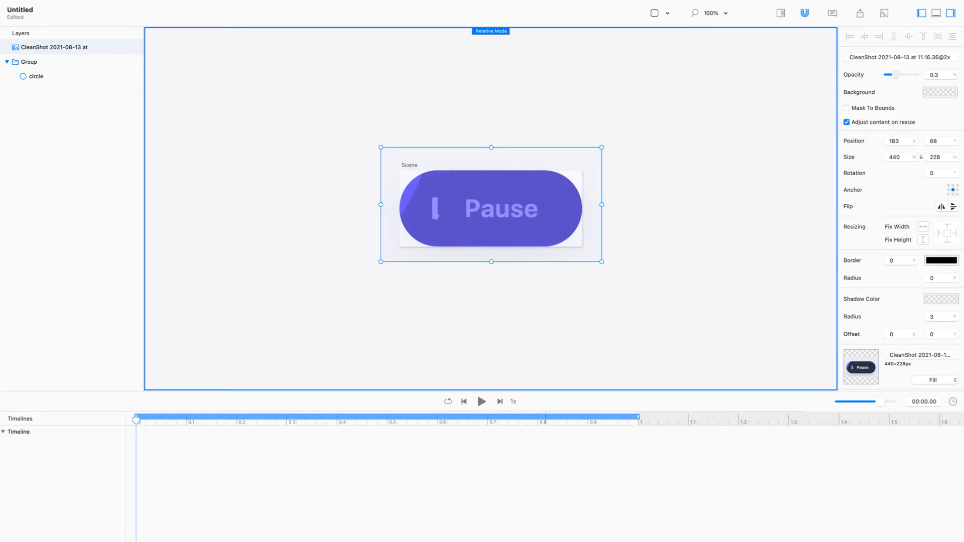
At 1 second on the timeline, move the circle to position -259, -108 to match the screenshot's small purple corner.
{"action": "left_click_drag", "start_coordinate": [345, 427], "coordinate": [703, 421]}
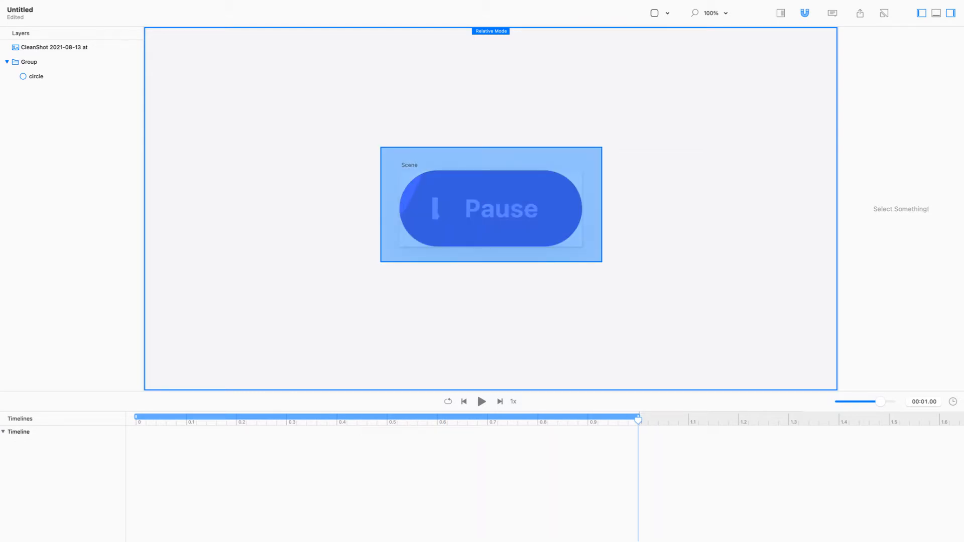
{"action": "left_click", "coordinate": [38, 77]}
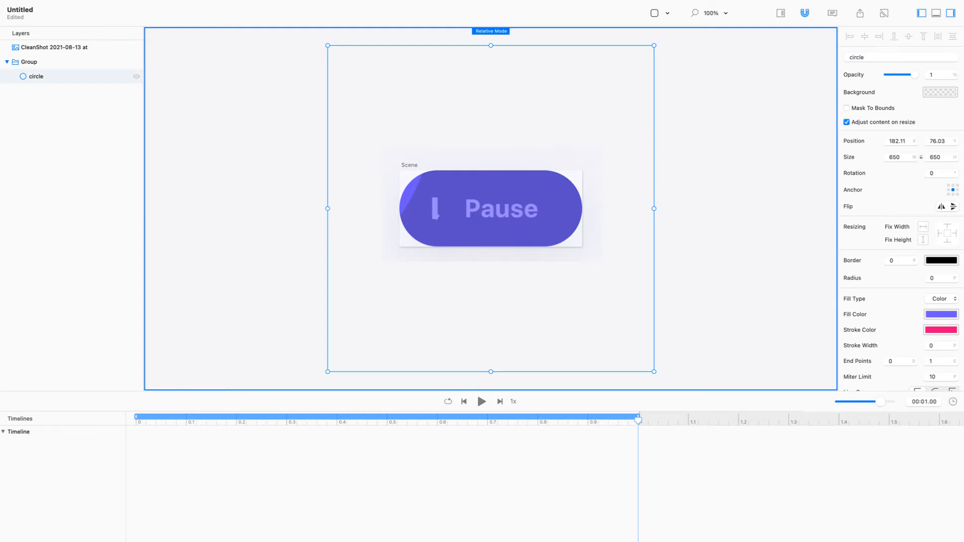
{"action": "left_click_drag", "start_coordinate": [653, 208], "coordinate": [433, 116]}
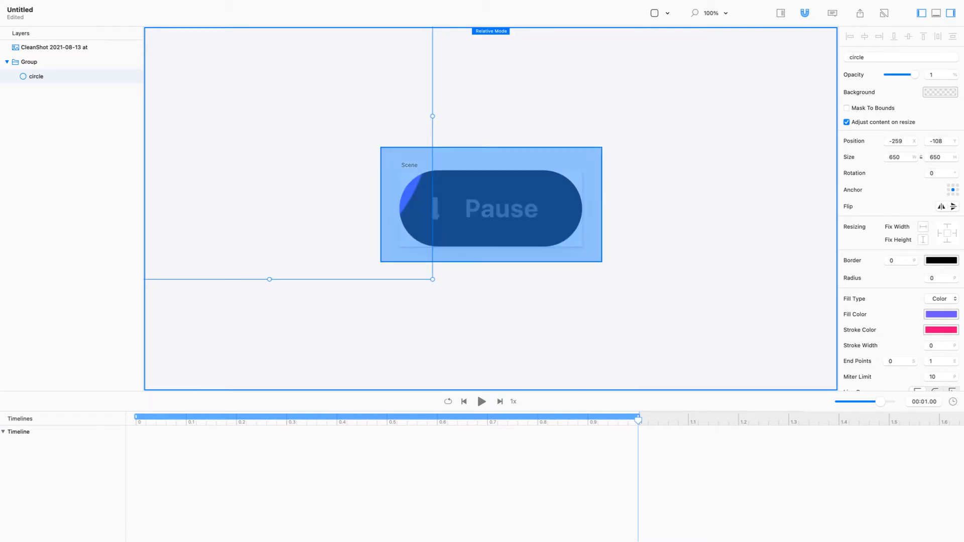
{"action": "key", "text": "super+plus"}
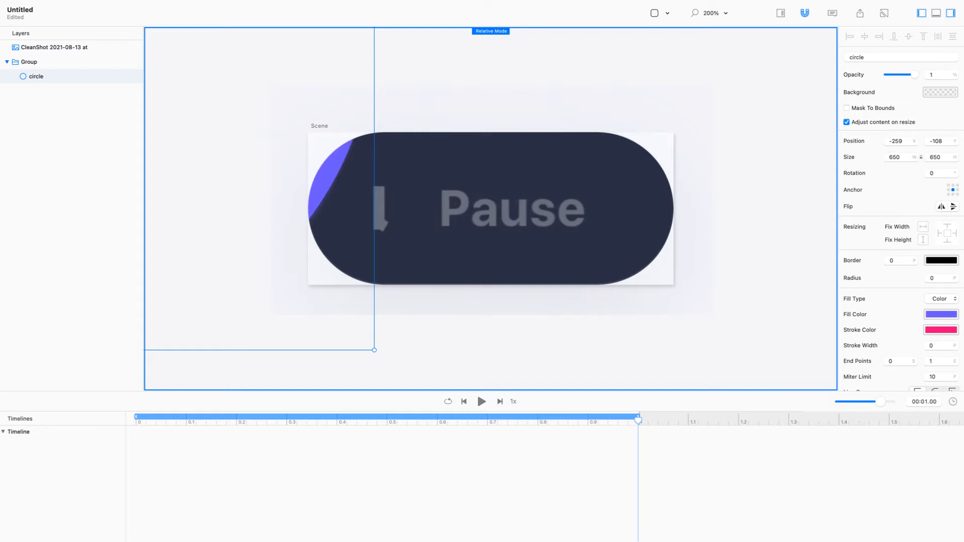
Delete the semi-transparent Pause screenshot layer, leaving only the button group and its circle.
{"action": "key", "text": "super+minus"}
{"action": "key", "text": "super+minus"}
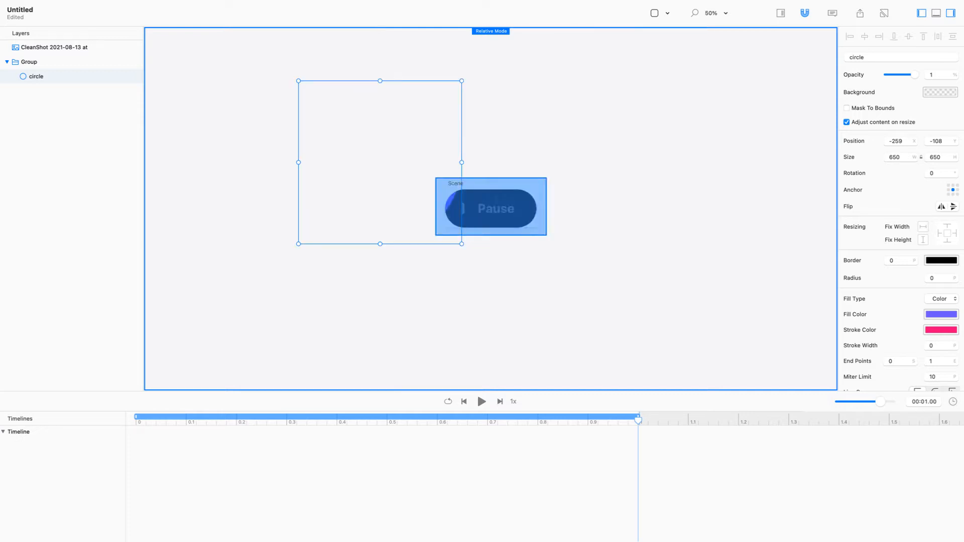
{"action": "left_click", "coordinate": [55, 47]}
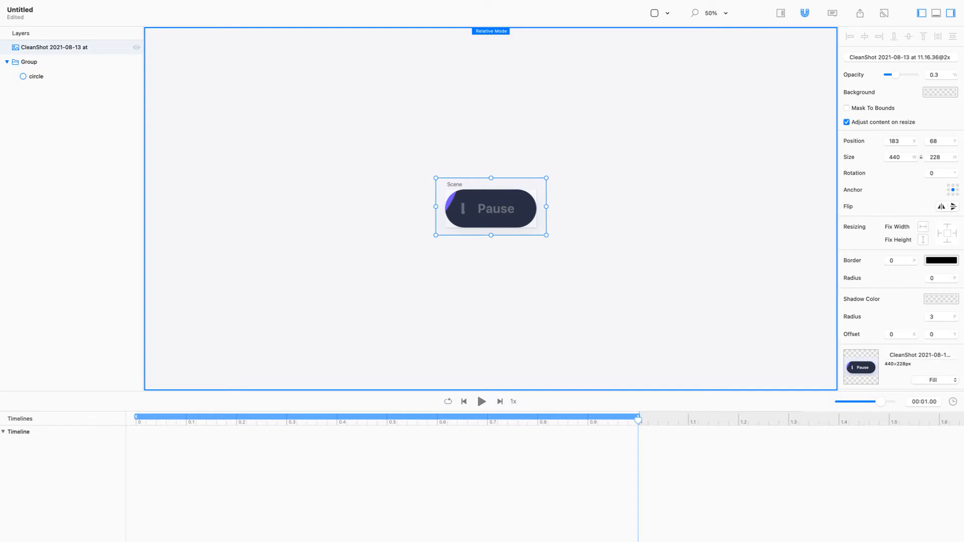
{"action": "key", "text": "BackSpace"}
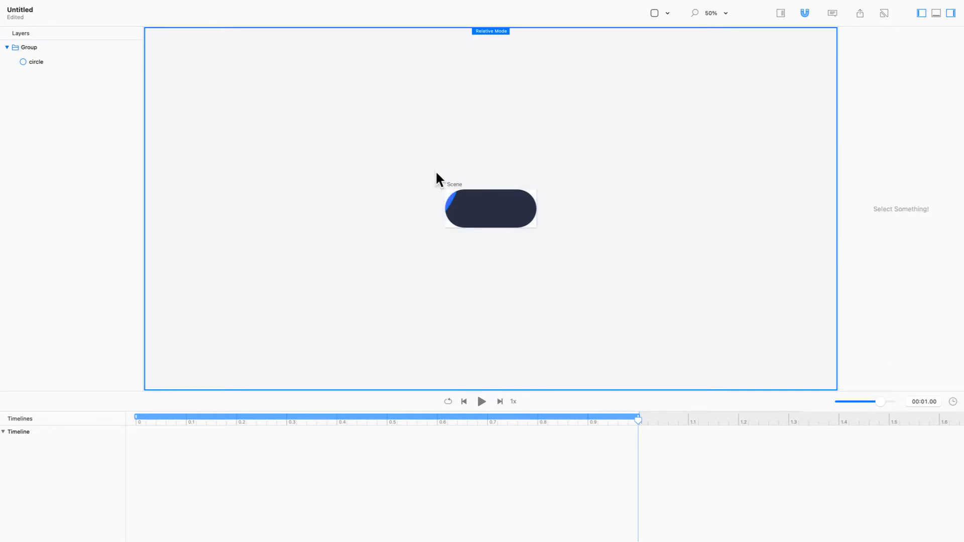
At 1 second, move the circle to position -288, -125 so it sits outside the button, and play the animation.
{"action": "left_click_drag", "start_coordinate": [450, 200], "coordinate": [443, 196]}
{"action": "key", "text": "Escape"}
{"action": "key", "text": "space"}
{"action": "key", "text": "space"}
Turn off Relative Mode and, at 0 seconds, center the circle over the button at position 182, 76.
{"action": "left_click", "coordinate": [36, 62]}
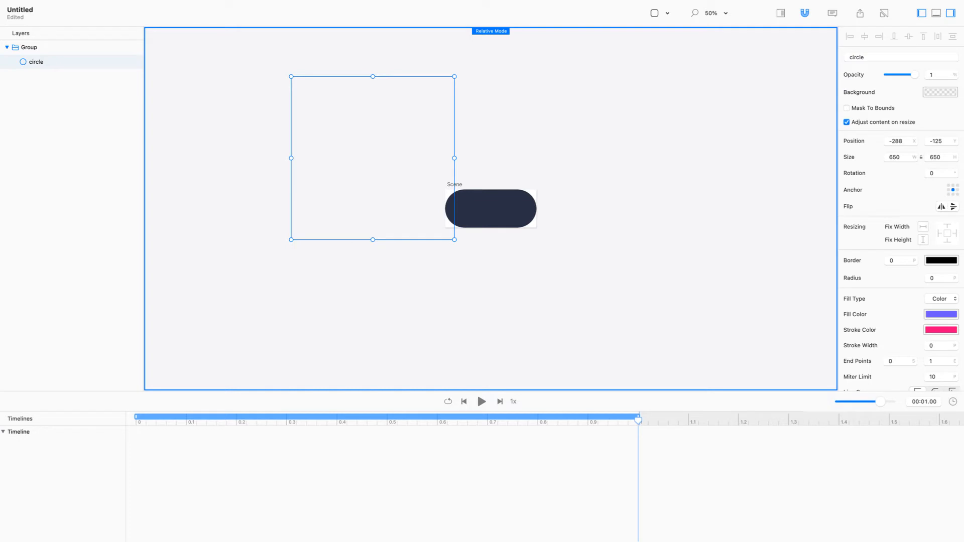
{"action": "key", "text": "r"}
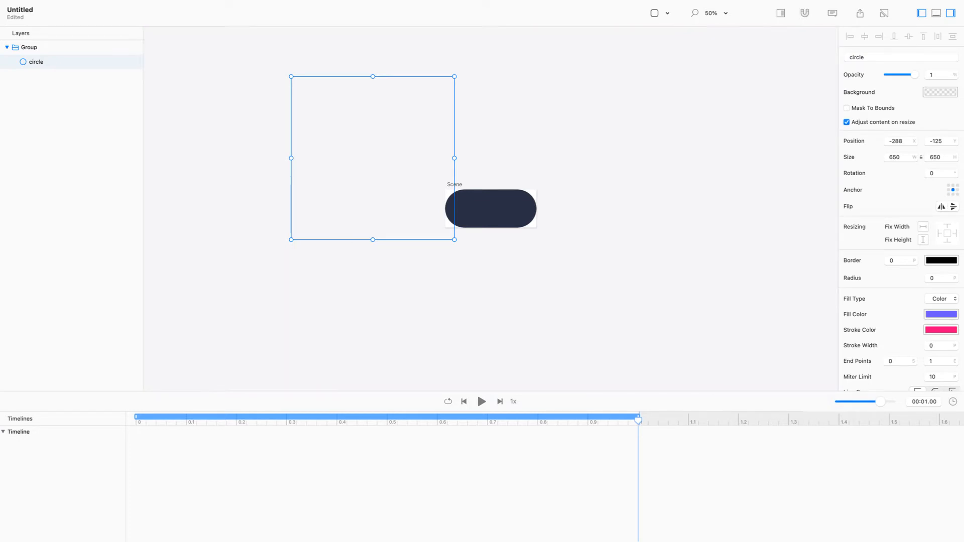
{"action": "scroll", "coordinate": [490, 209], "scroll_direction": "up", "scroll_amount": 1}
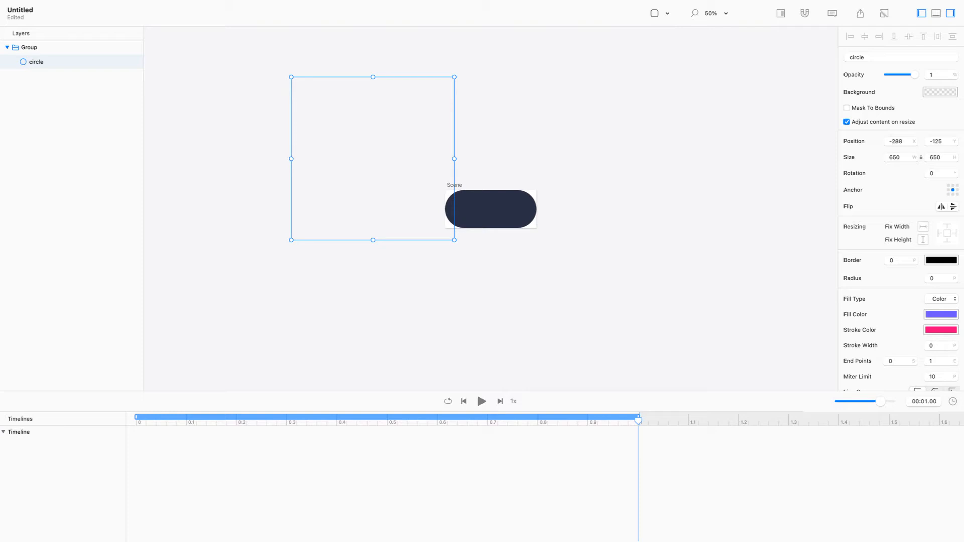
{"action": "left_click_drag", "start_coordinate": [638, 419], "coordinate": [136, 420]}
{"action": "left_click_drag", "start_coordinate": [454, 158], "coordinate": [573, 209]}
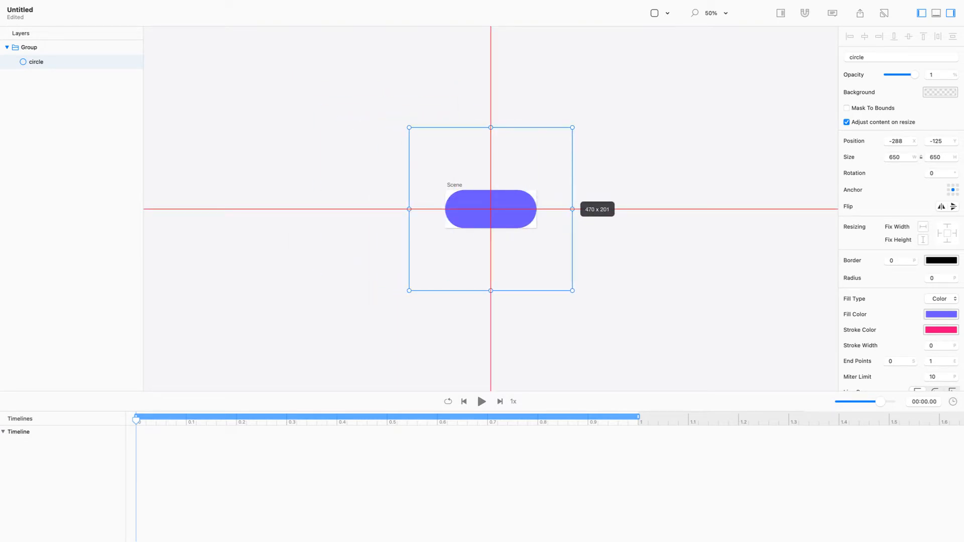
{"action": "left_click_drag", "start_coordinate": [573, 209], "coordinate": [572, 209]}
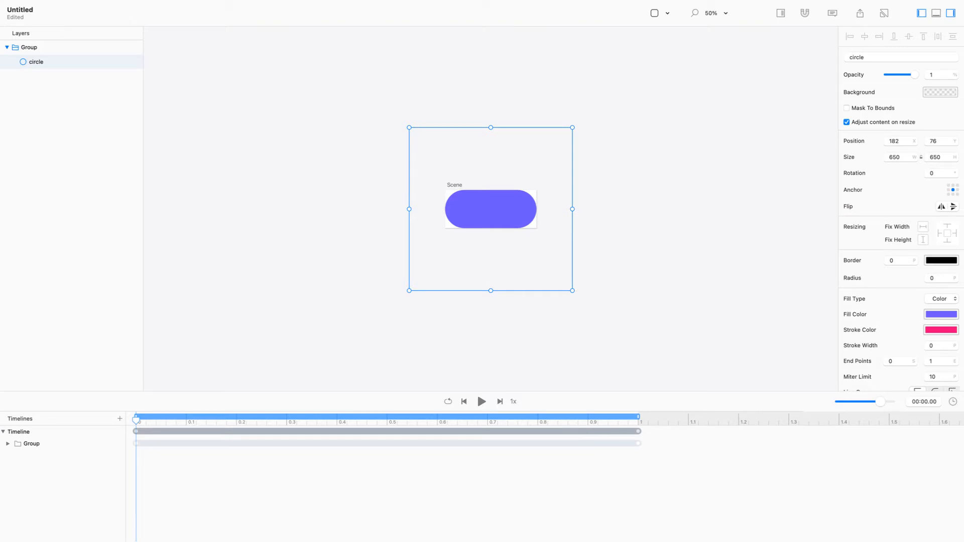
Play back the circle's one-second animation several times and inspect the scene enlarged to 325%.
{"action": "key", "text": "Escape"}
{"action": "key", "text": "space"}
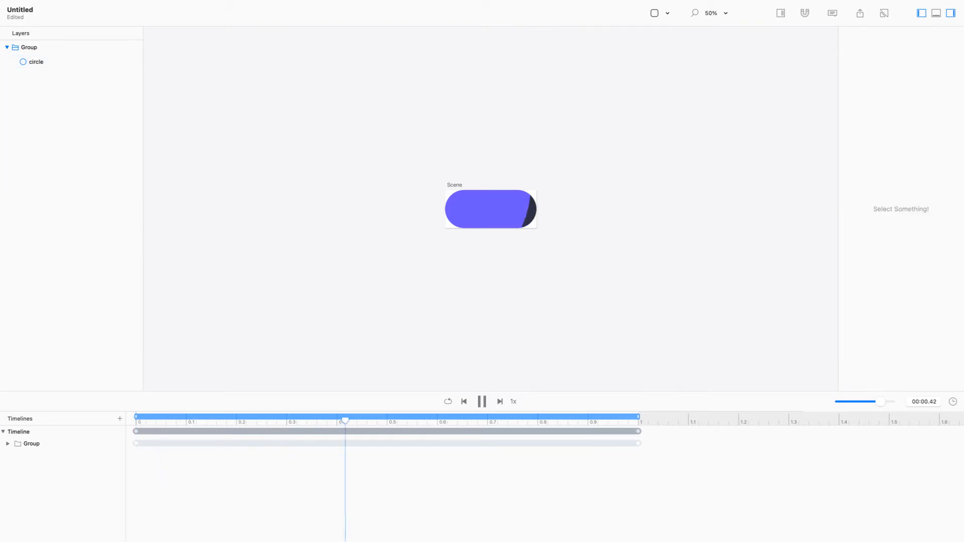
{"action": "key", "text": "space"}
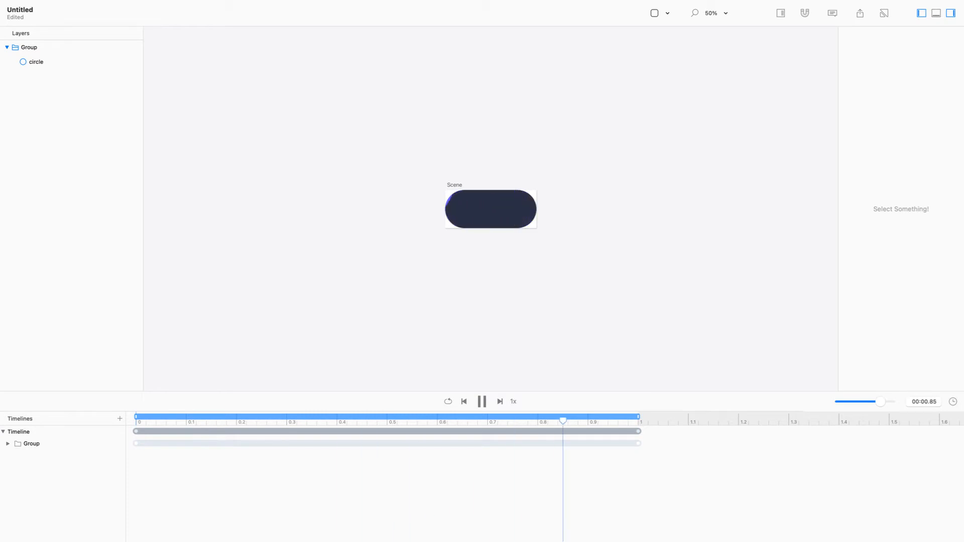
{"action": "key", "text": "space"}
{"action": "key", "text": "space"}
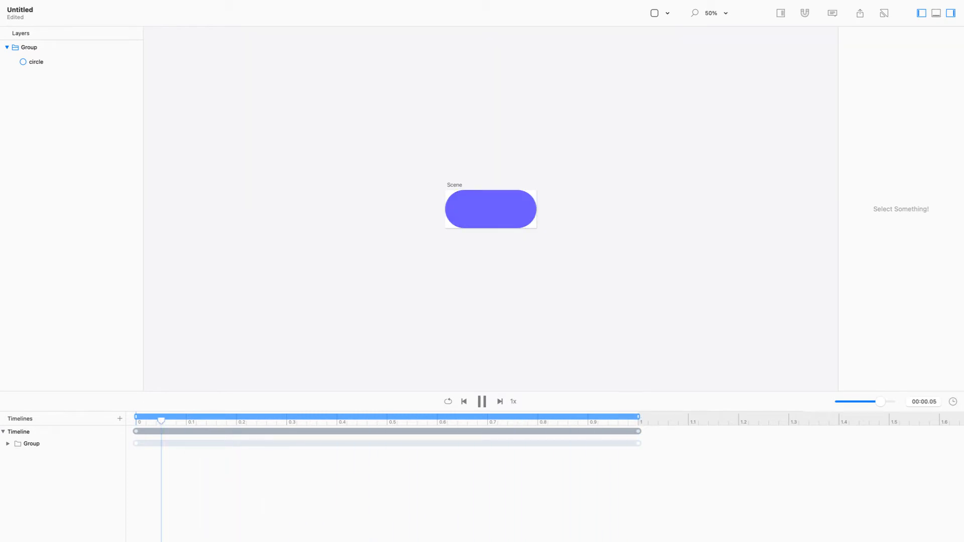
{"action": "key", "text": "super+Tab"}
{"action": "key", "text": "super+1"}
{"action": "key", "text": "space"}
{"action": "key", "text": "space"}
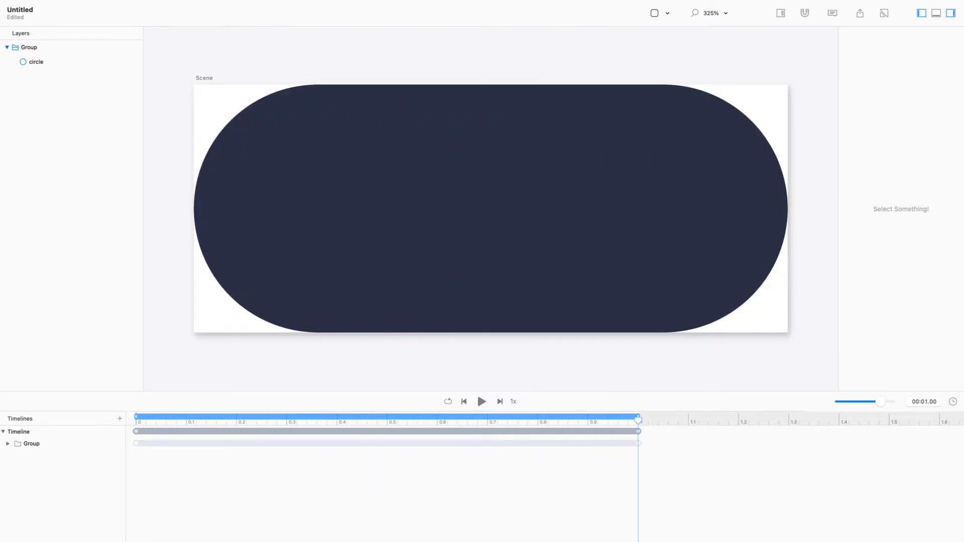
{"action": "key", "text": "space"}
{"action": "scroll", "coordinate": [490, 208], "scroll_direction": "down", "scroll_amount": 5}
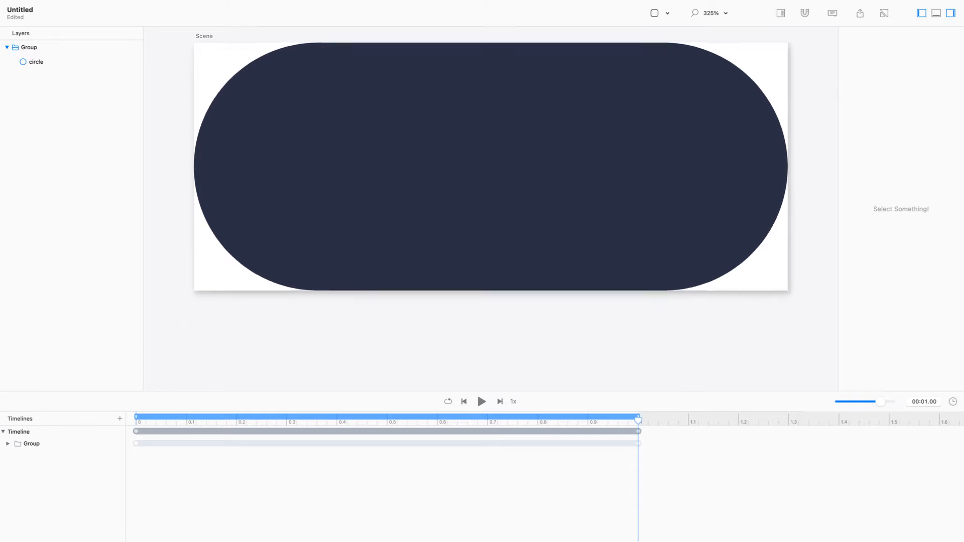
{"action": "scroll", "coordinate": [490, 208], "scroll_direction": "up", "scroll_amount": 4}
{"action": "scroll", "coordinate": [491, 186], "scroll_direction": "up", "scroll_amount": 1}
{"action": "key", "text": "space"}
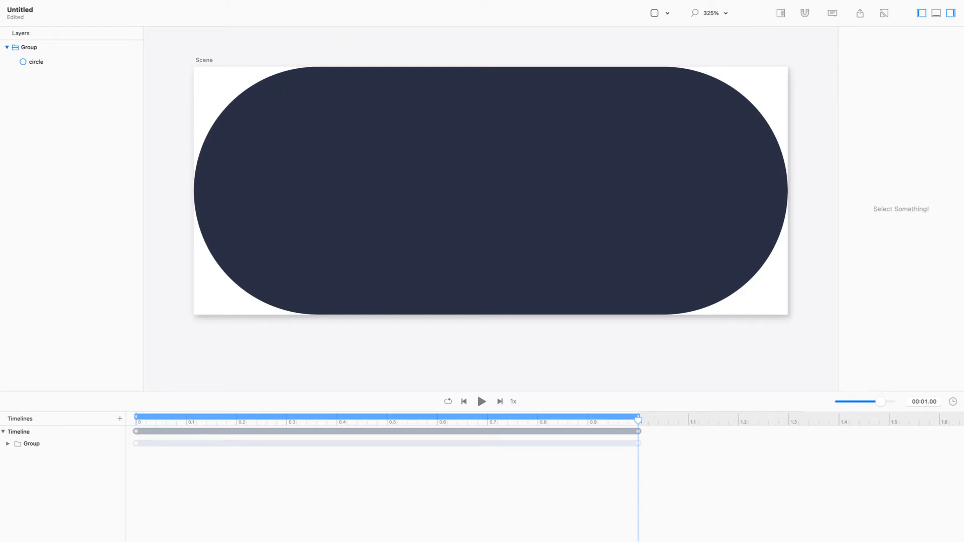
{"action": "scroll", "coordinate": [478, 396], "scroll_direction": "up", "scroll_amount": 2}
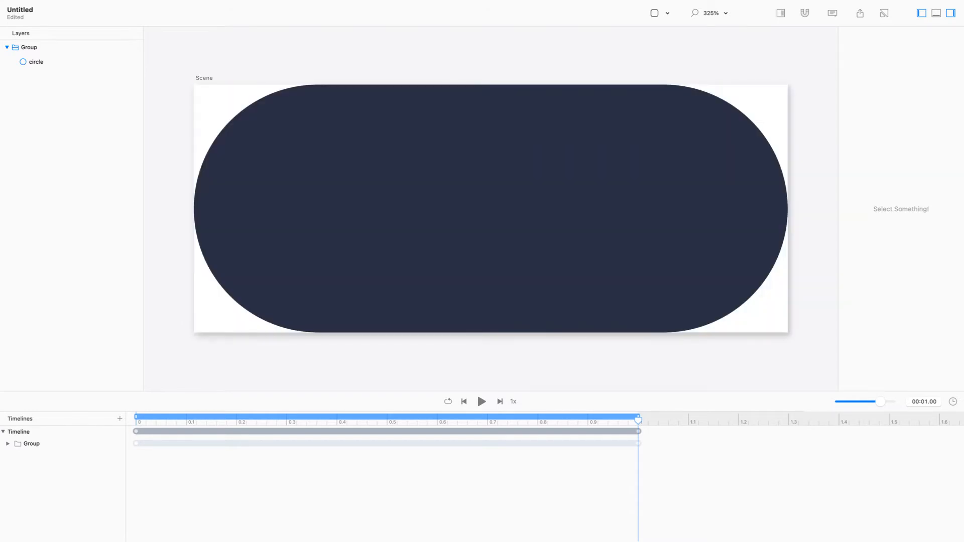
Rename the timeline as playPause.
{"action": "double_click", "coordinate": [19, 432]}
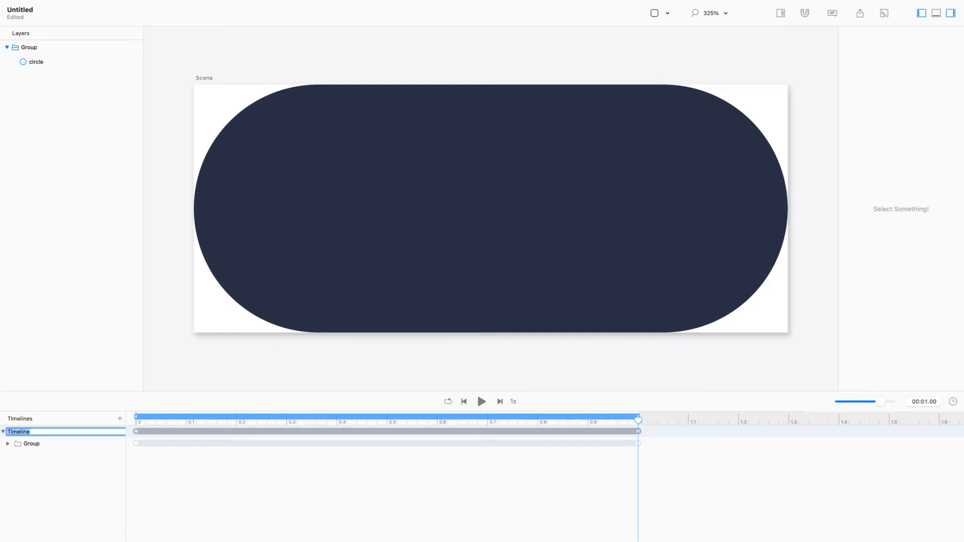
{"action": "type", "text": "ba"}
{"action": "key", "text": "BackSpace"}
{"action": "key", "text": "BackSpace"}
{"action": "type", "text": "playPauser"}
{"action": "key", "text": "Return"}
Rename the masked Group layer as button.
{"action": "left_click", "coordinate": [29, 47]}
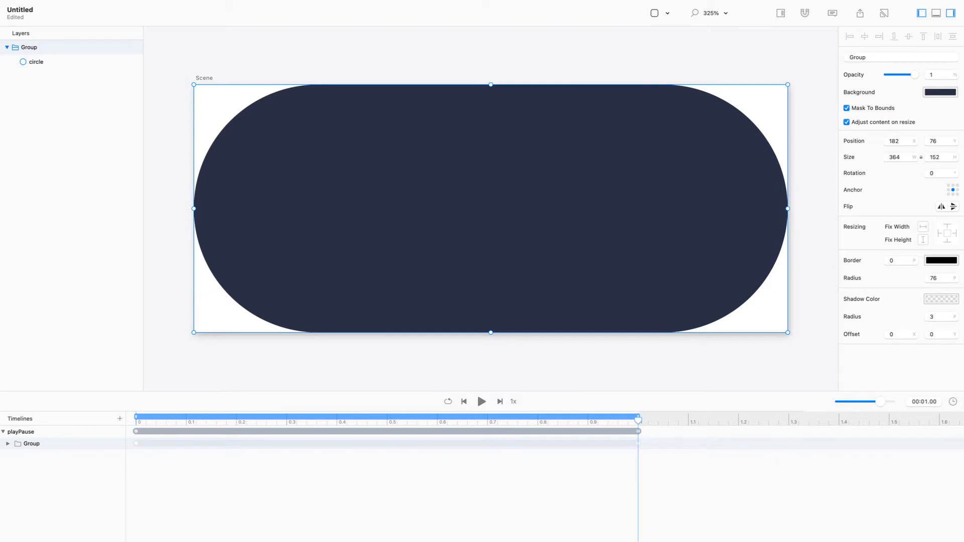
{"action": "double_click", "coordinate": [29, 47]}
{"action": "type", "text": "button"}
{"action": "key", "text": "Return"}
Rename the circle layer inside the button group as backgroundCircle.
{"action": "left_click", "coordinate": [37, 62]}
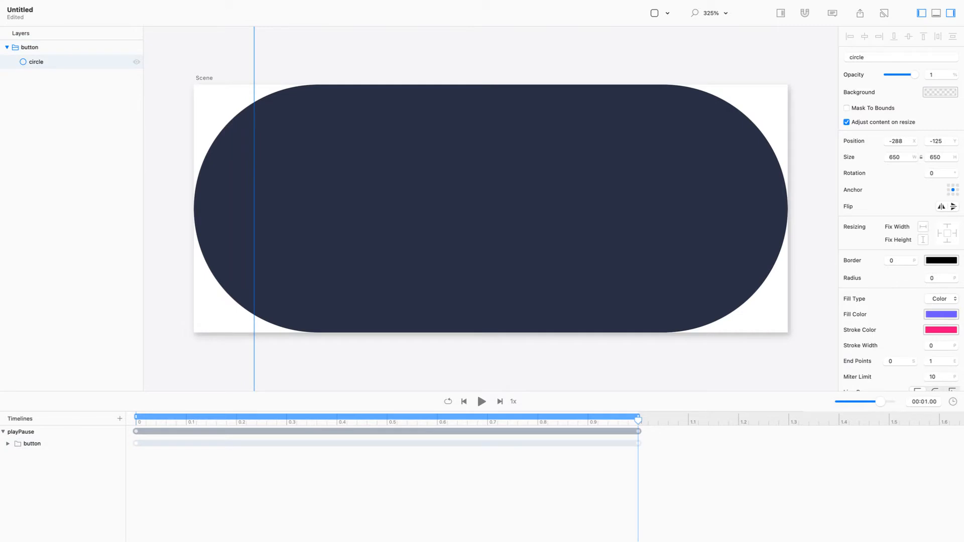
{"action": "double_click", "coordinate": [36, 62]}
{"action": "type", "text": "backg"}
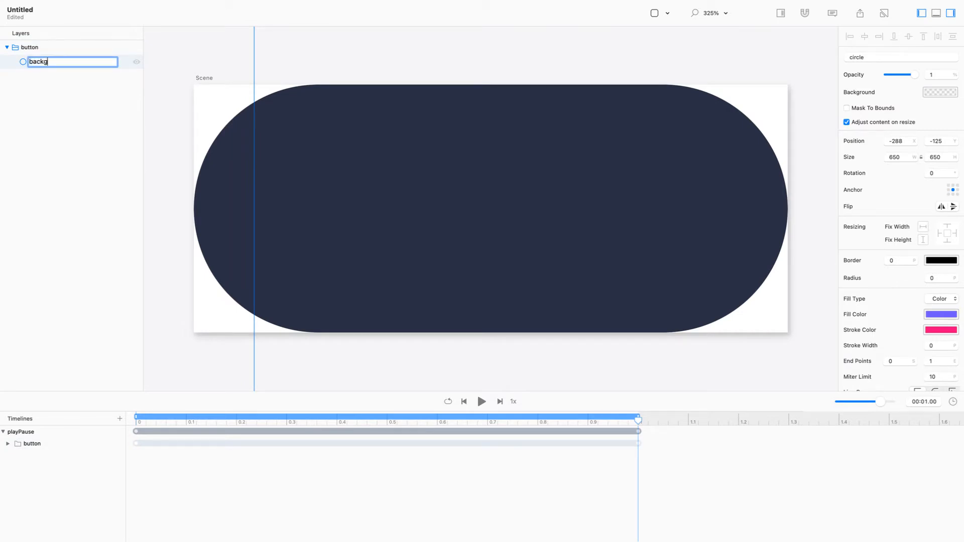
{"action": "type", "text": "roungrouCir"}
{"action": "key", "text": "BackSpace"}
{"action": "key", "text": "BackSpace"}
{"action": "key", "text": "BackSpace"}
{"action": "key", "text": "BackSpace"}
{"action": "key", "text": "BackSpace"}
{"action": "key", "text": "BackSpace"}
{"action": "type", "text": "dCircle"}
{"action": "key", "text": "Return"}
Save the project to the Desktop as playPause.flow.
{"action": "key", "text": "super+s"}
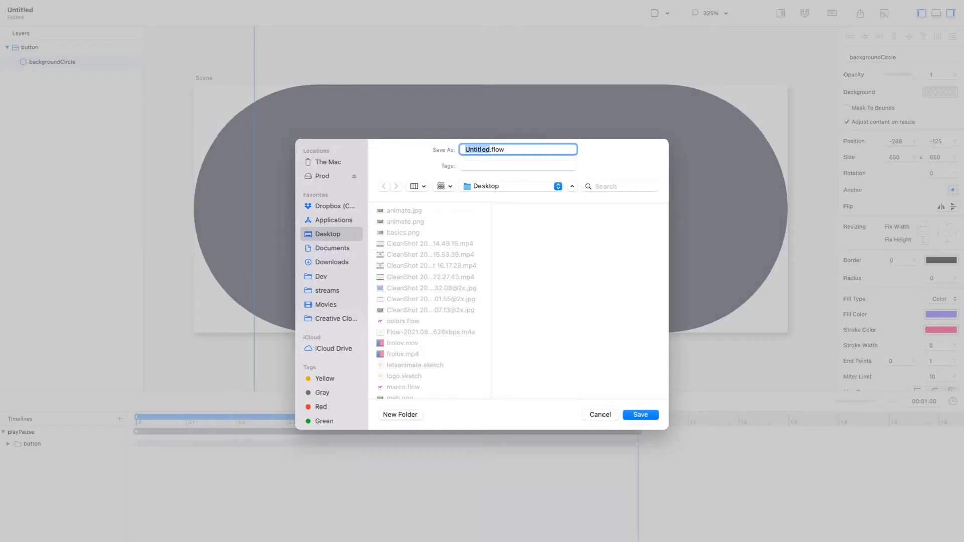
{"action": "type", "text": "pauseR"}
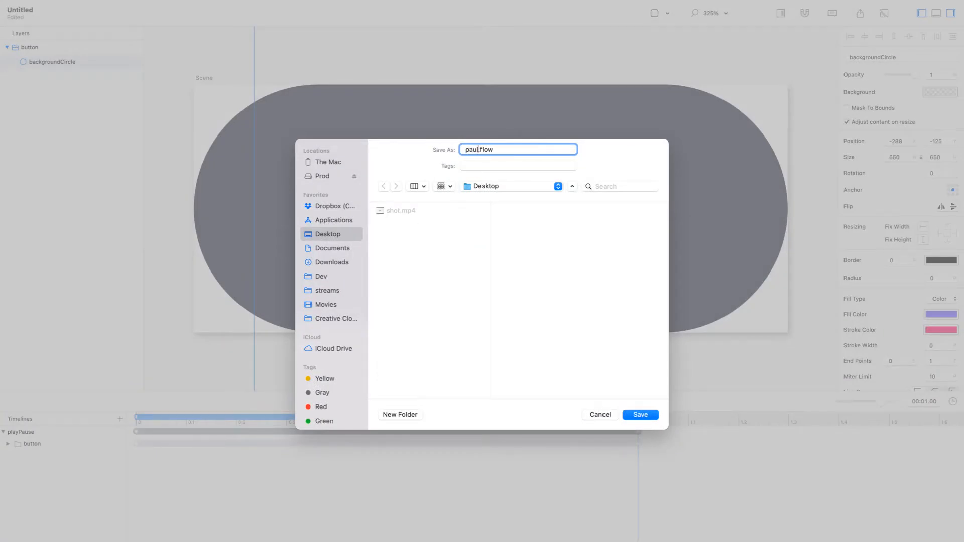
{"action": "key", "text": "BackSpace"}
{"action": "type", "text": "layP"}
{"action": "key", "text": "Return"}
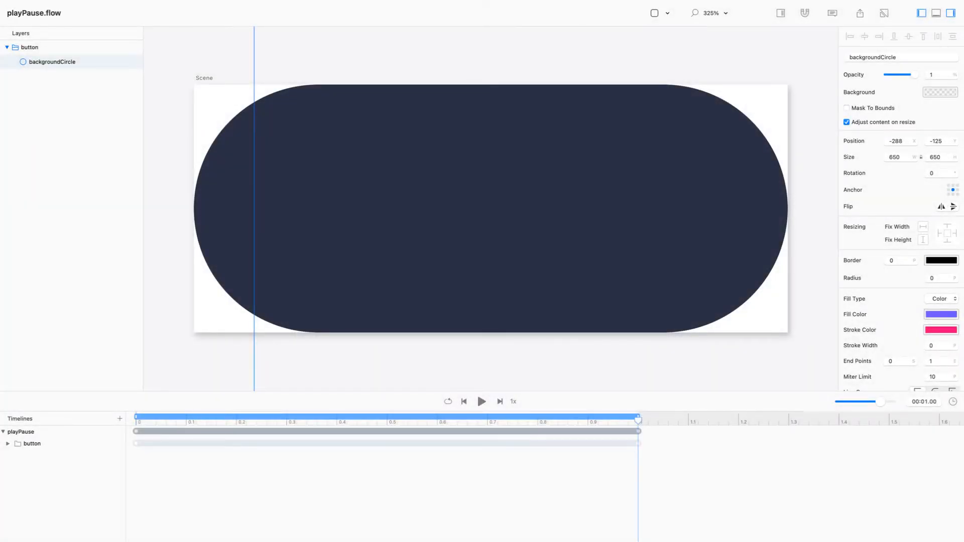
Switch to the shot.mp4 video in QuickTime Player and step back to a frame showing the Play button.
{"action": "key", "text": "super+Tab"}
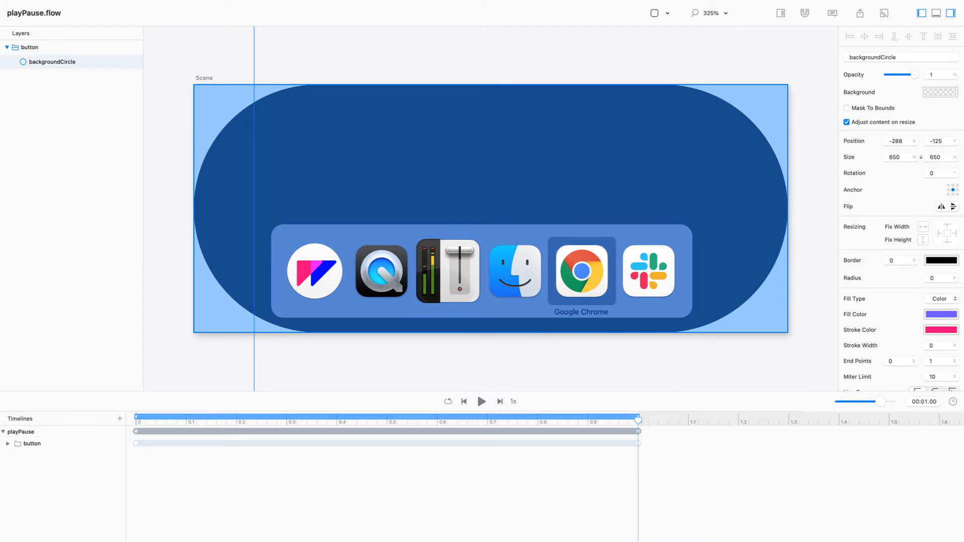
{"action": "key", "text": "super+shift+Tab"}
{"action": "key", "text": "super+shift+Tab"}
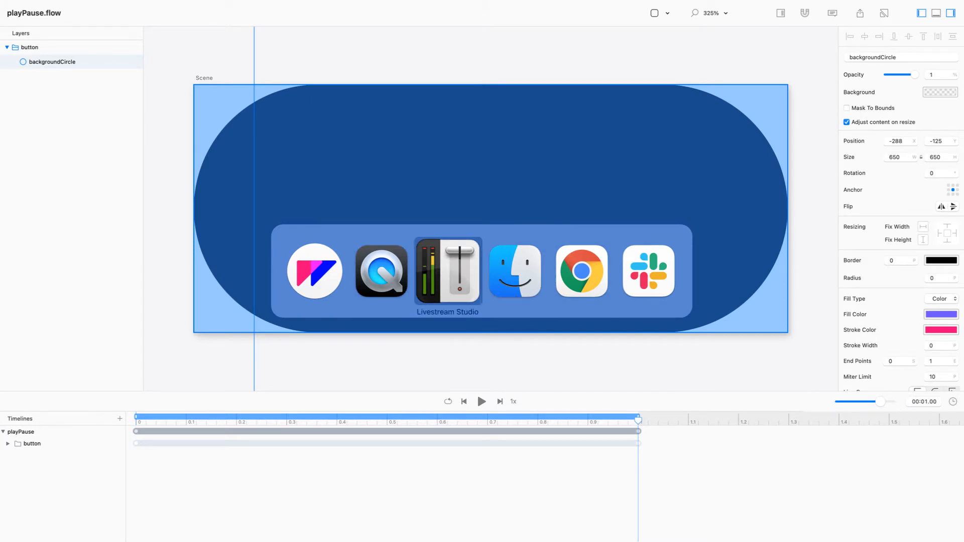
{"action": "key", "text": "super+Tab"}
{"action": "key", "text": "super+Tab"}
{"action": "key", "text": "super+shift+Tab"}
{"action": "key", "text": "super+shift+Tab"}
{"action": "key", "text": "super+shift+Tab"}
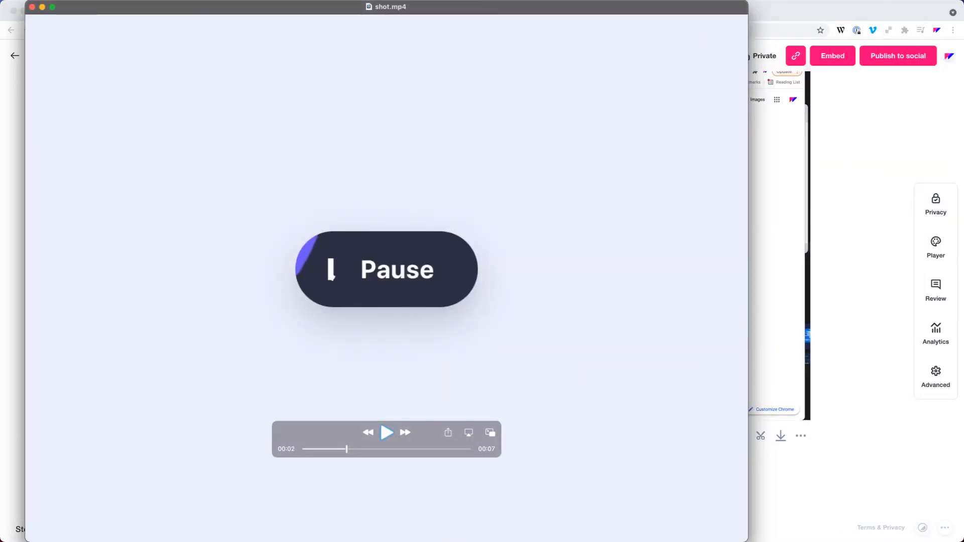
{"action": "key", "text": "Left"}
{"action": "key", "text": "Left"}
{"action": "key", "text": "Left"}
{"action": "key", "text": "Left"}
{"action": "key", "text": "Left"}
{"action": "key", "text": "Left"}
{"action": "key", "text": "Left"}
{"action": "key", "text": "Left"}
{"action": "key", "text": "Left"}
{"action": "key", "text": "Left"}
{"action": "key", "text": "Left"}
{"action": "key", "text": "Left"}
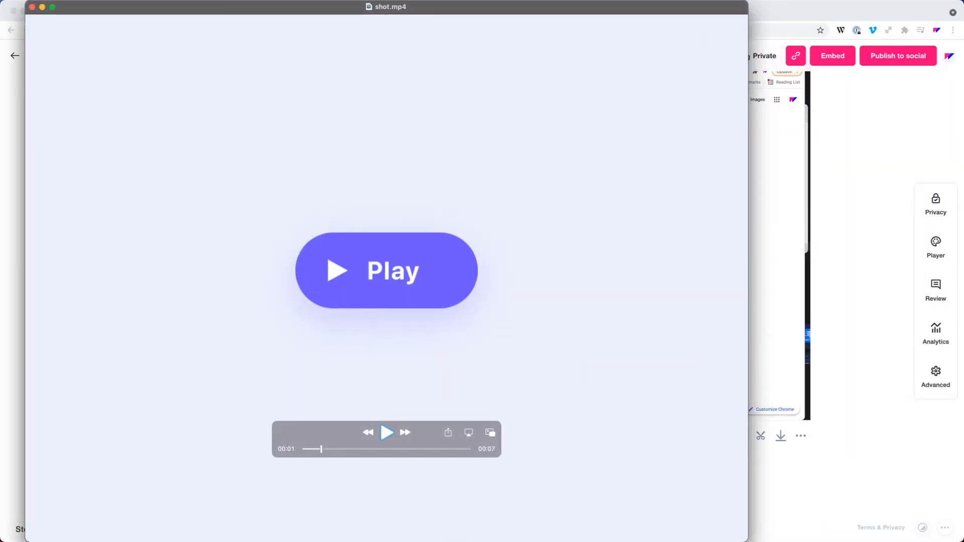
Step a few frames forward and capture a screenshot of the area around the purple Play button.
{"action": "key", "text": "Right"}
{"action": "key", "text": "Right"}
{"action": "key", "text": "Right"}
{"action": "key", "text": "Right"}
{"action": "key", "text": "super+shift+4"}
{"action": "left_click_drag", "start_coordinate": [284, 211], "coordinate": [492, 317]}
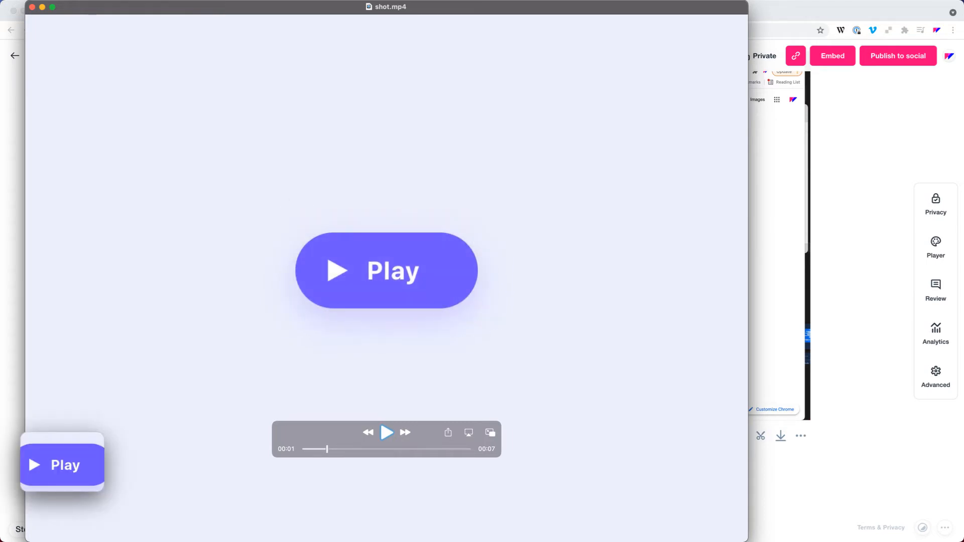
Step back and forth through shot.mp4 to examine how the icon, label and background change from Play to Pause, and leave the video.
{"action": "key", "text": "Right"}
{"action": "key", "text": "Right"}
{"action": "key", "text": "Right"}
{"action": "key", "text": "Right"}
{"action": "key", "text": "Right"}
{"action": "key", "text": "Right"}
{"action": "key", "text": "Right"}
{"action": "key", "text": "Right"}
{"action": "key", "text": "Right"}
{"action": "key", "text": "Left"}
{"action": "key", "text": "Left"}
{"action": "key", "text": "Left"}
{"action": "key", "text": "Left"}
{"action": "key", "text": "Left"}
{"action": "key", "text": "Right"}
{"action": "key", "text": "Right"}
{"action": "key", "text": "Right"}
{"action": "key", "text": "Right"}
{"action": "key", "text": "Right"}
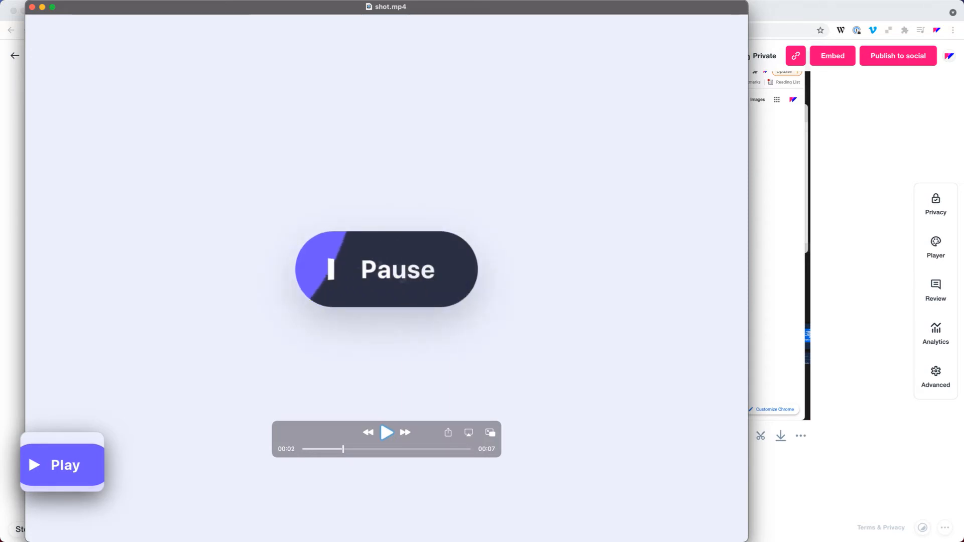
{"action": "key", "text": "Left"}
{"action": "key", "text": "Left"}
{"action": "key", "text": "Left"}
{"action": "key", "text": "Left"}
{"action": "key", "text": "Left"}
{"action": "key", "text": "Right"}
{"action": "key", "text": "Right"}
{"action": "key", "text": "Right"}
{"action": "key", "text": "Right"}
{"action": "key", "text": "Right"}
{"action": "key", "text": "Right"}
{"action": "key", "text": "Right"}
{"action": "key", "text": "Right"}
{"action": "key", "text": "Right"}
{"action": "key", "text": "Right"}
{"action": "key", "text": "Right"}
{"action": "key", "text": "Right"}
{"action": "key", "text": "Left"}
{"action": "key", "text": "Left"}
{"action": "key", "text": "Left"}
{"action": "key", "text": "Left"}
{"action": "key", "text": "Left"}
{"action": "key", "text": "Left"}
{"action": "key", "text": "Left"}
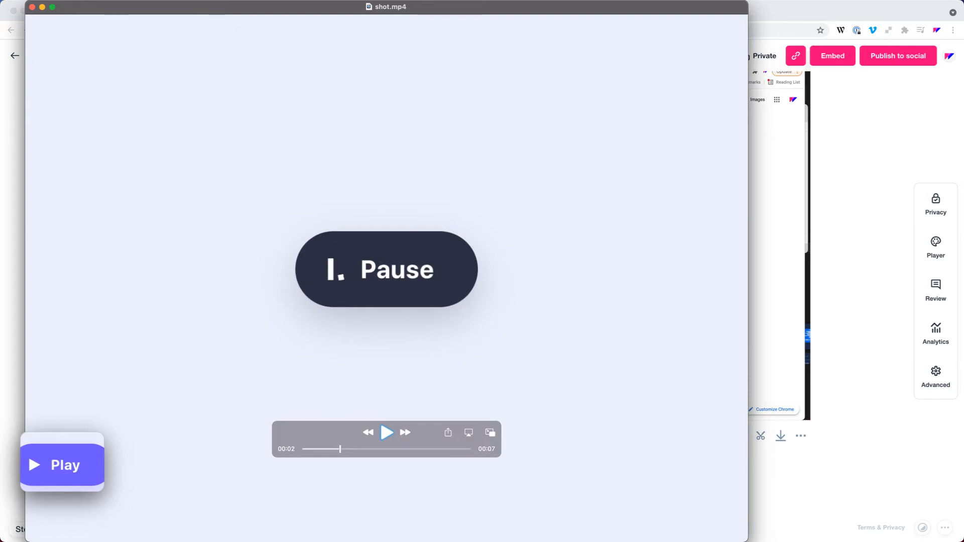
{"action": "key", "text": "Left"}
{"action": "key", "text": "Left"}
{"action": "key", "text": "Left"}
{"action": "key", "text": "Left"}
{"action": "key", "text": "Left"}
{"action": "key", "text": "Left"}
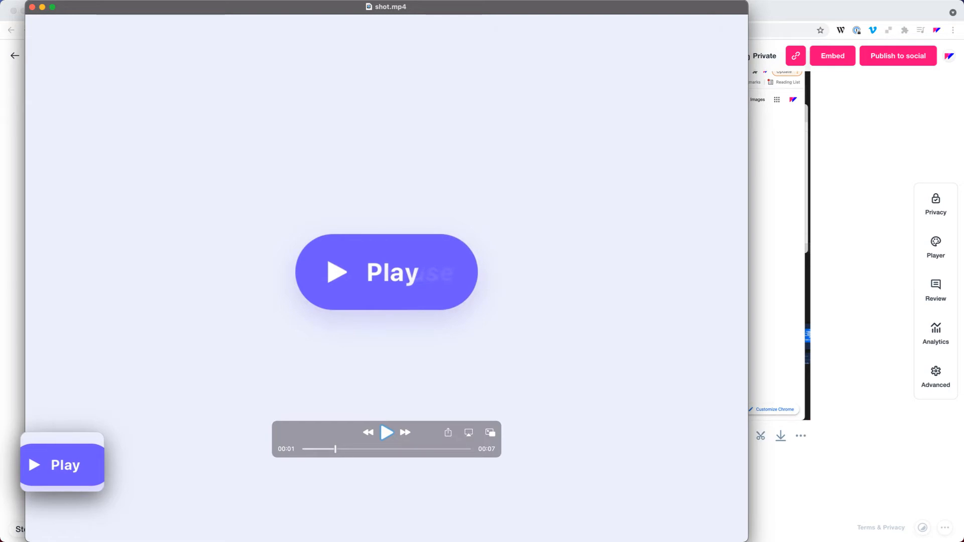
{"action": "key", "text": "super+Tab"}
{"action": "key", "text": "super+Tab"}
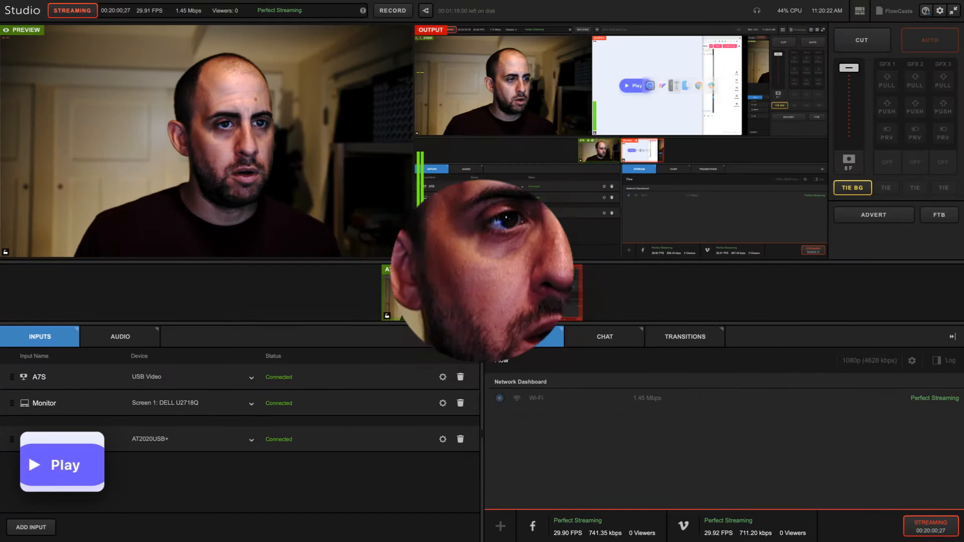
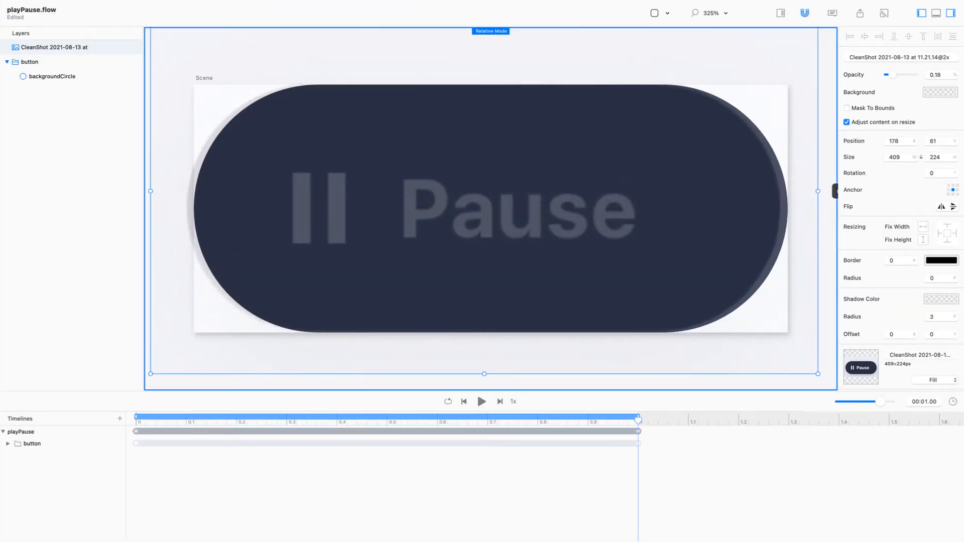
Nudge the semi-transparent Pause screenshot layer to position 183, 66 so its button lines up with the button group.
{"action": "key", "text": "Right"}
{"action": "key", "text": "Right"}
{"action": "key", "text": "Right"}
{"action": "key", "text": "Up"}
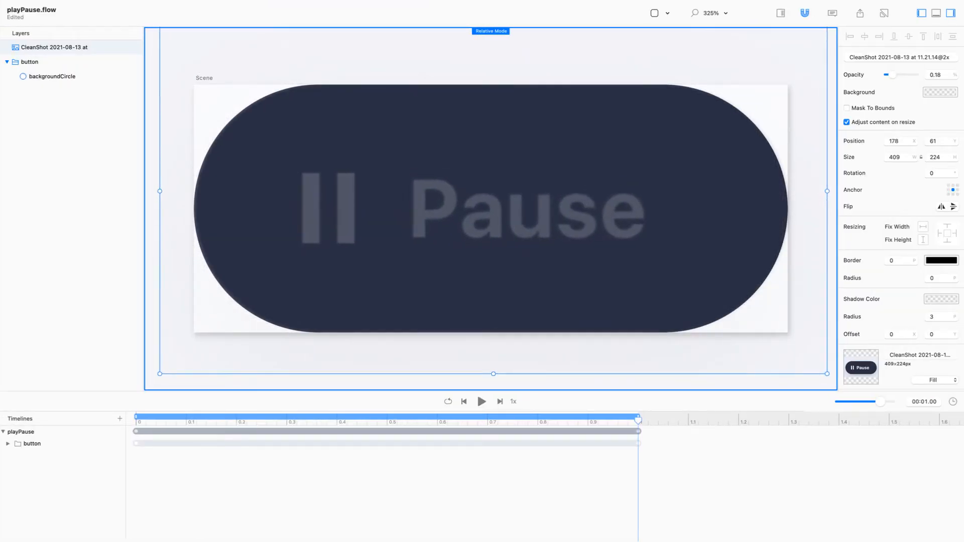
{"action": "key", "text": "Down"}
{"action": "key", "text": "Left"}
{"action": "left_click_drag", "start_coordinate": [492, 209], "coordinate": [492, 210]}
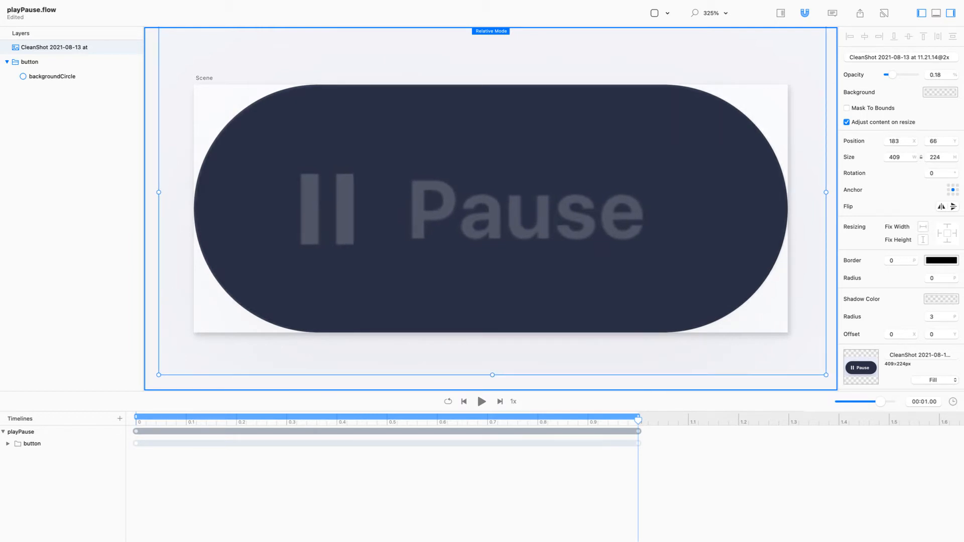
Add a rectangle to the scene and rename its layer pause1.
{"action": "mouse_move", "coordinate": [131, 1]}
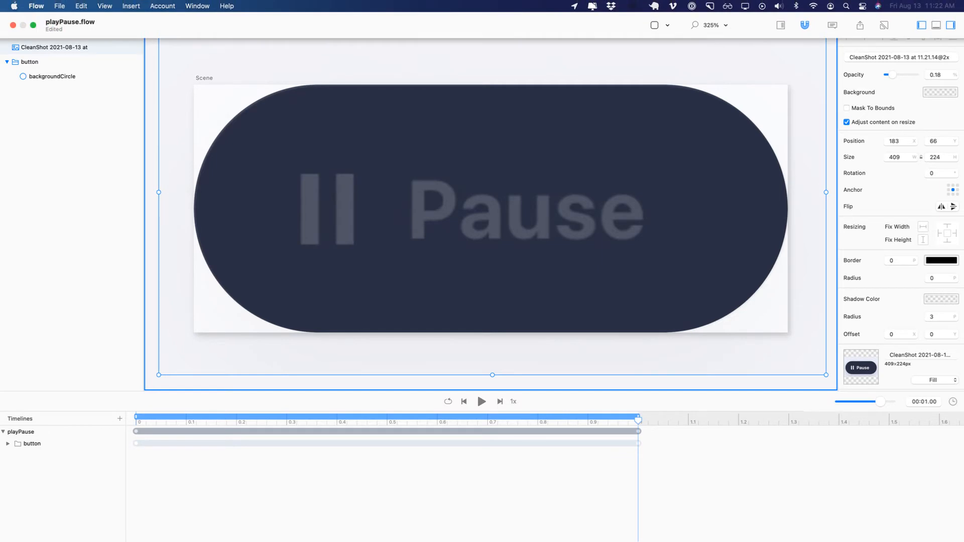
{"action": "left_click", "coordinate": [667, 13]}
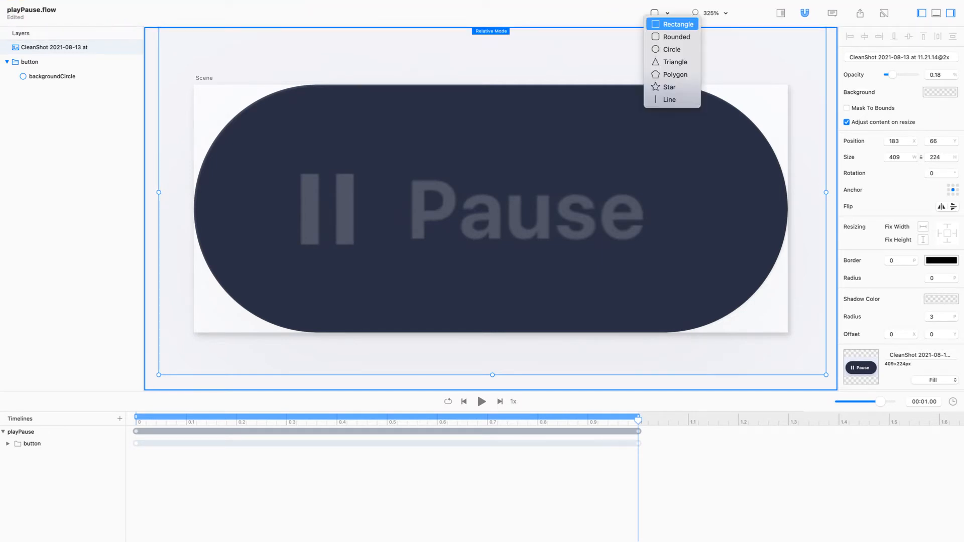
{"action": "left_click", "coordinate": [670, 24]}
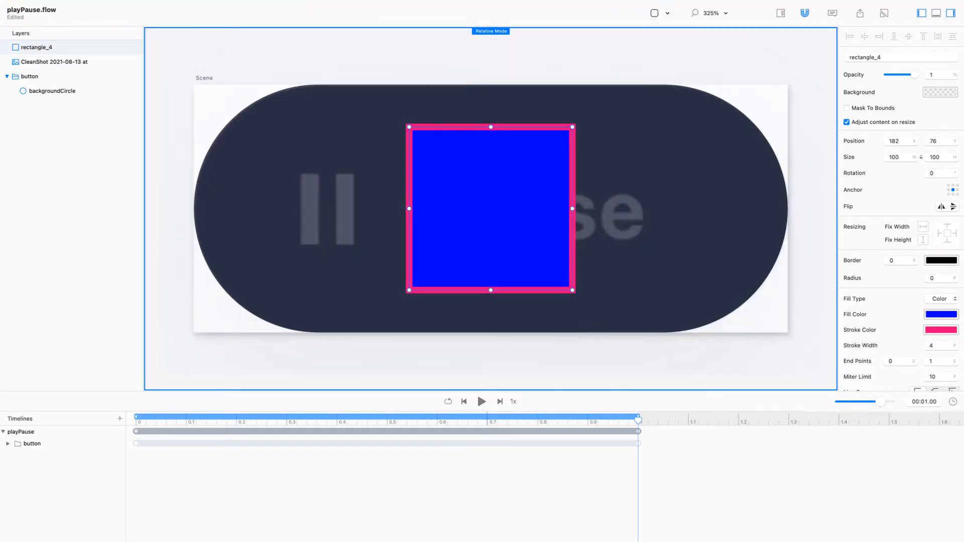
{"action": "key", "text": "Return"}
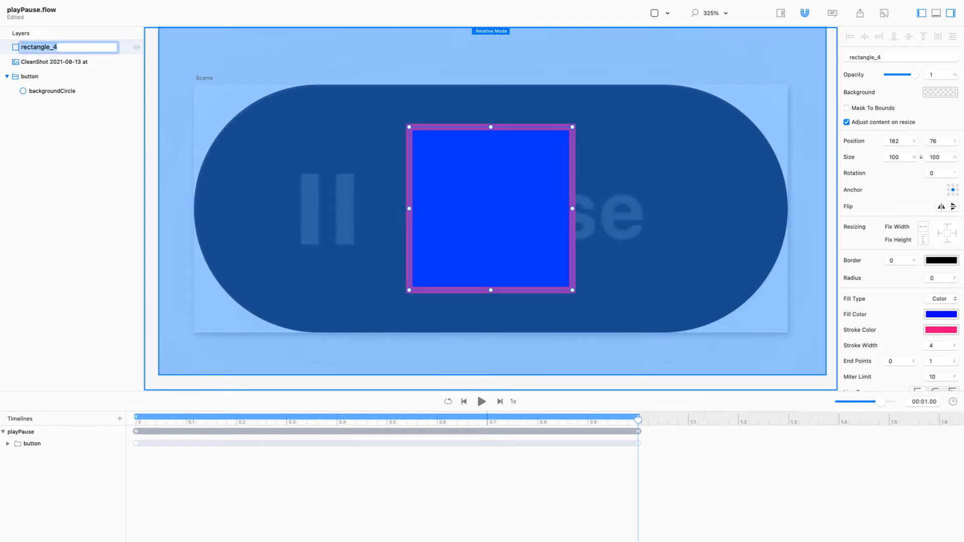
{"action": "type", "text": "pause"}
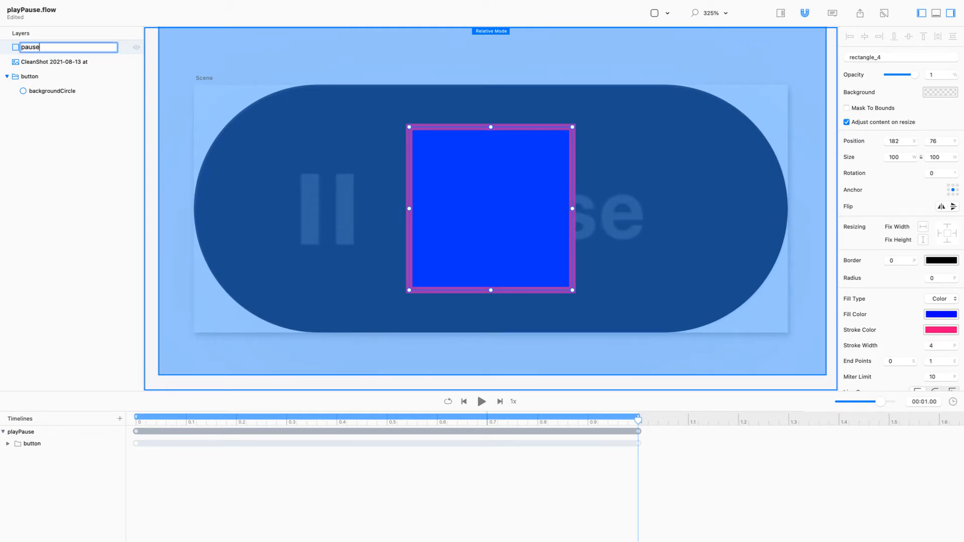
{"action": "type", "text": "1"}
{"action": "key", "text": "Return"}
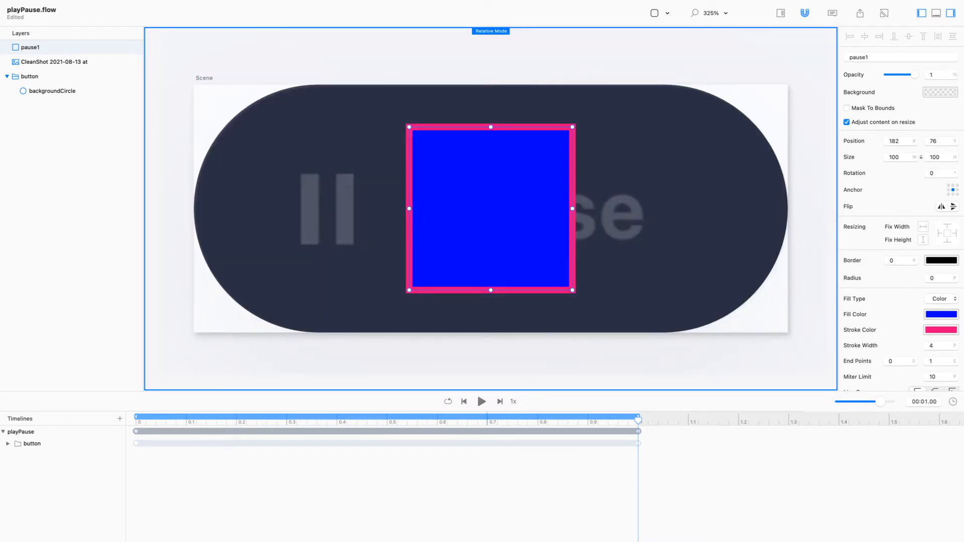
{"action": "left_click", "coordinate": [941, 314]}
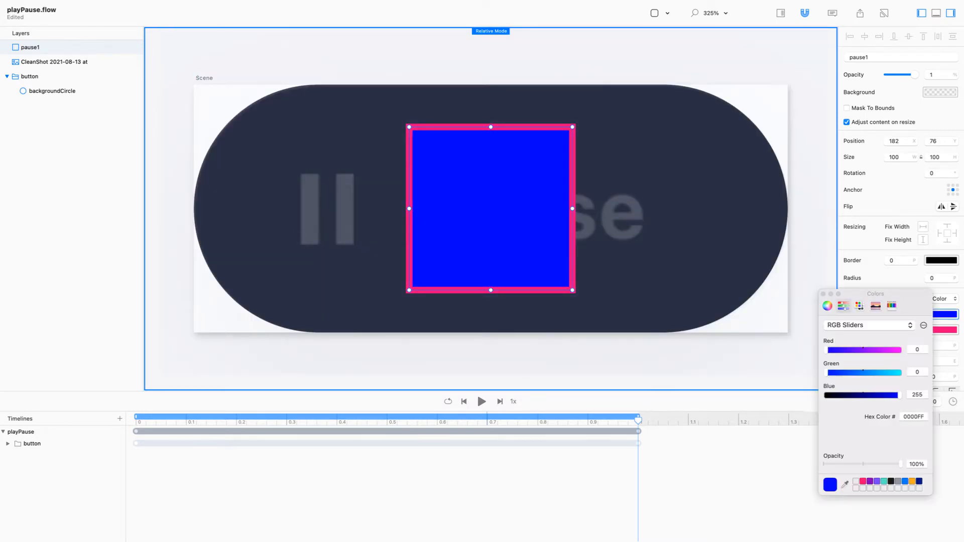
{"action": "key", "text": "Escape"}
{"action": "left_click", "coordinate": [824, 294]}
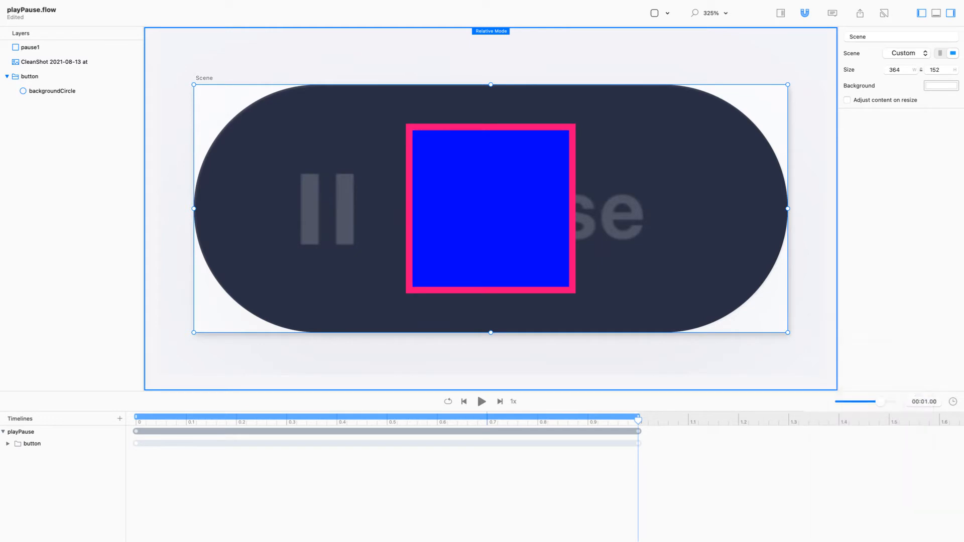
{"action": "key", "text": "Escape"}
{"action": "left_click", "coordinate": [490, 208]}
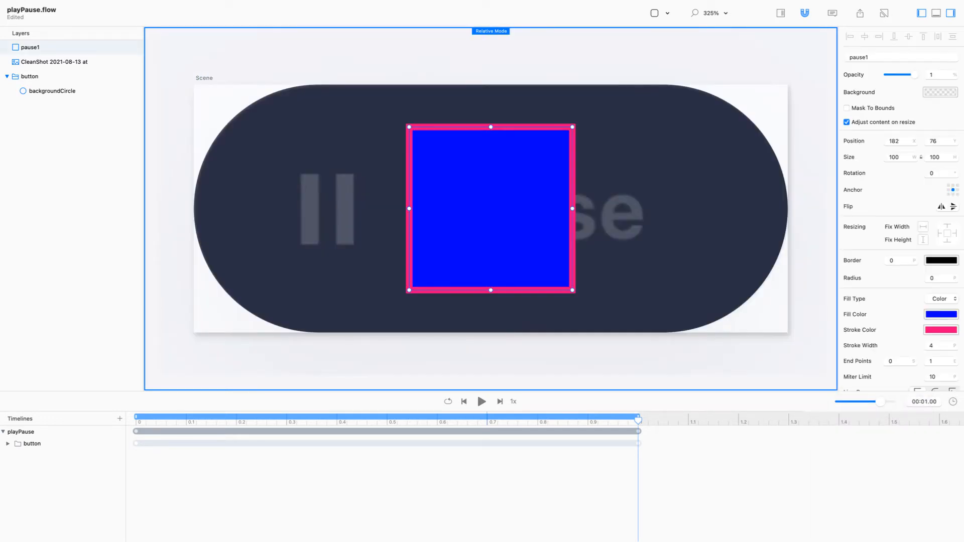
Set pause1's stroke width to 0 and its fill color to hex FFFFFF.
{"action": "double_click", "coordinate": [931, 346]}
{"action": "type", "text": "0"}
{"action": "key", "text": "Return"}
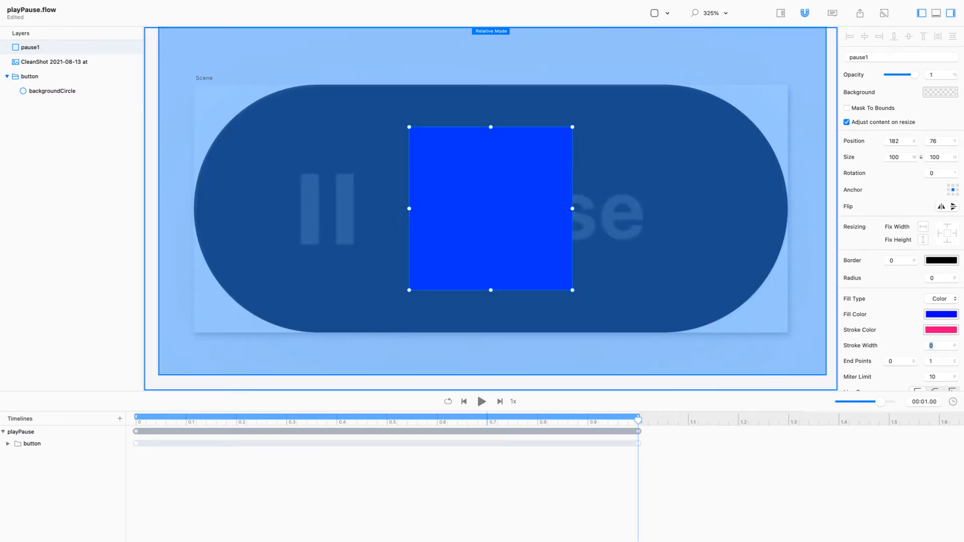
{"action": "left_click", "coordinate": [941, 314]}
{"action": "type", "text": "ffffff"}
{"action": "key", "text": "Return"}
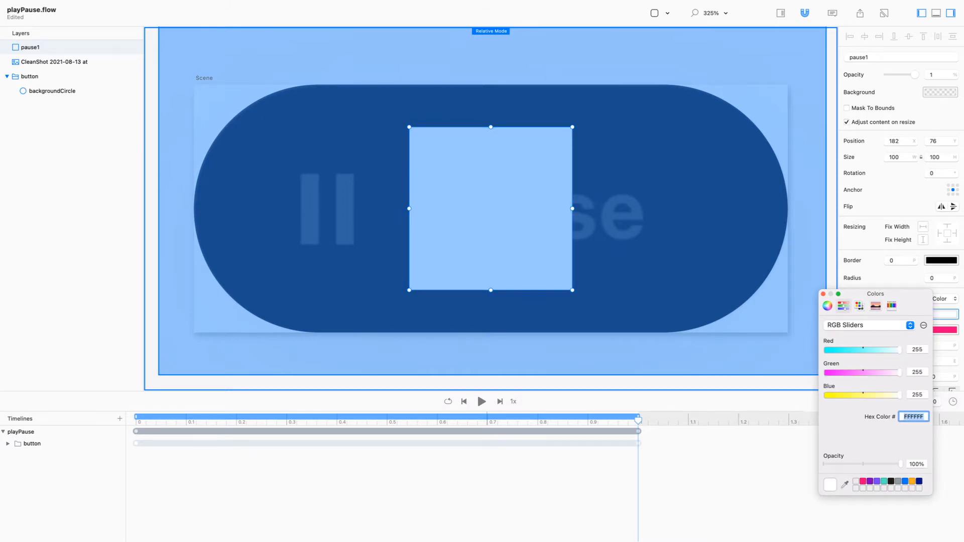
Fit pause1 over the first bar of the pause icon in the screenshot, about 10.24 by 42.1 in size.
{"action": "left_click_drag", "start_coordinate": [490, 208], "coordinate": [383, 256]}
{"action": "left_click_drag", "start_coordinate": [464, 337], "coordinate": [319, 243]}
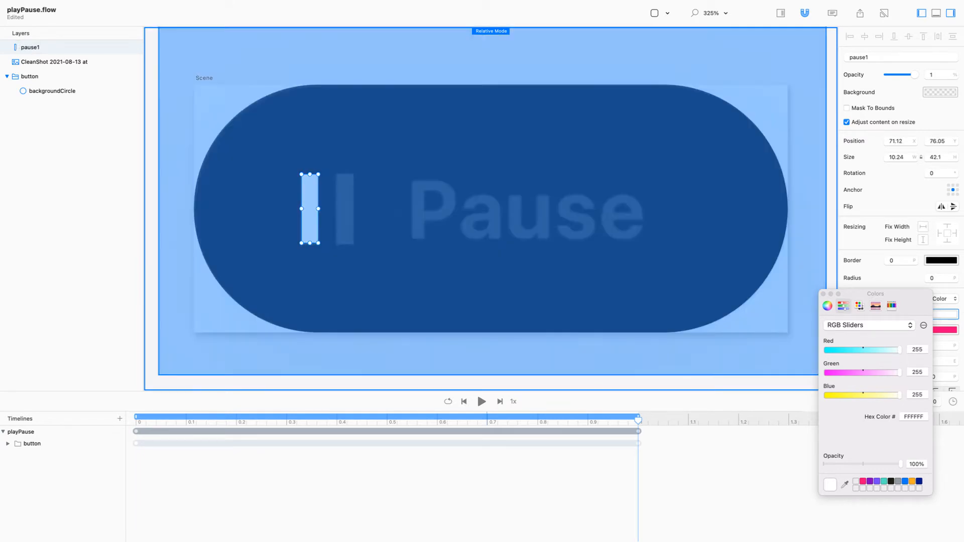
{"action": "left_click", "coordinate": [302, 383]}
{"action": "left_click", "coordinate": [55, 62]}
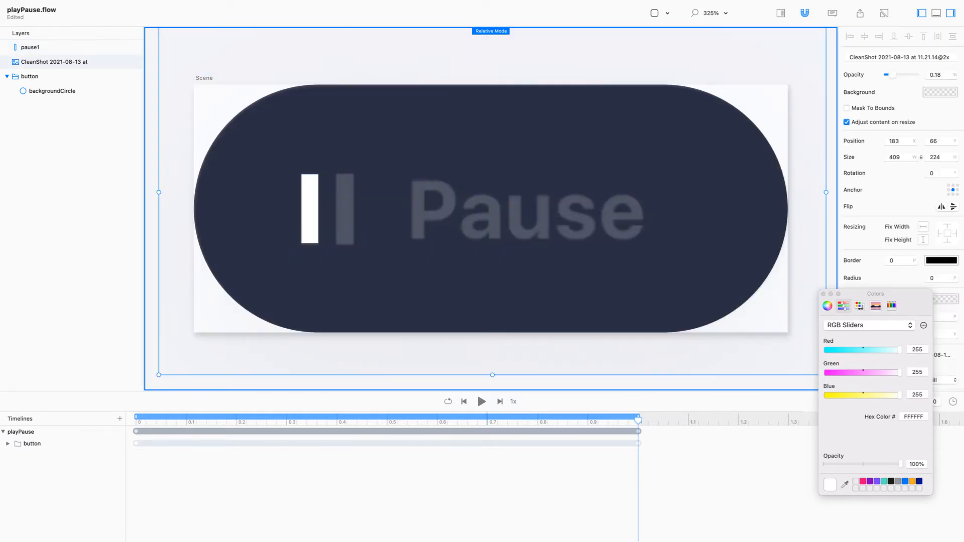
Duplicate pause1 and place the copy over the second bar of the pause icon, at position 93, 76.
{"action": "left_click", "coordinate": [310, 209]}
{"action": "key", "text": "super+d"}
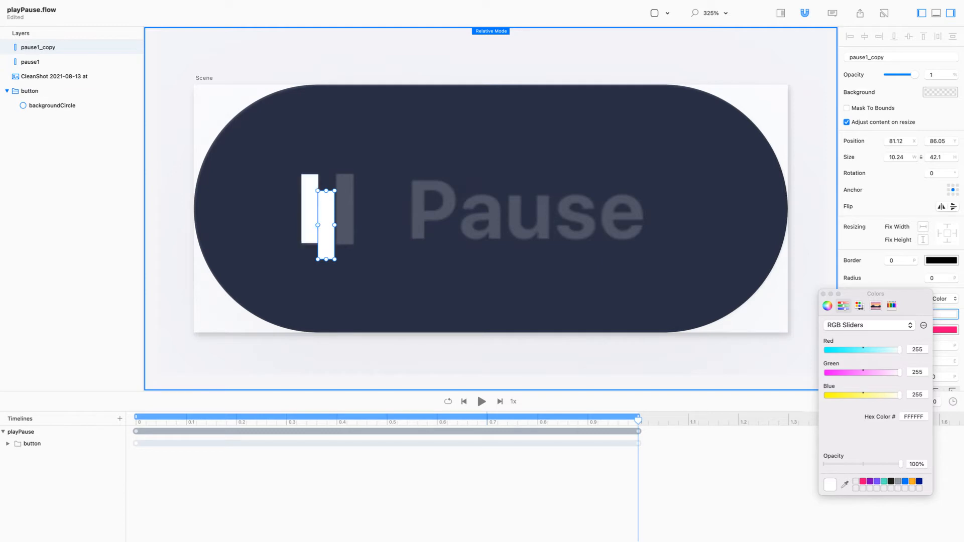
{"action": "left_click_drag", "start_coordinate": [326, 225], "coordinate": [345, 209]}
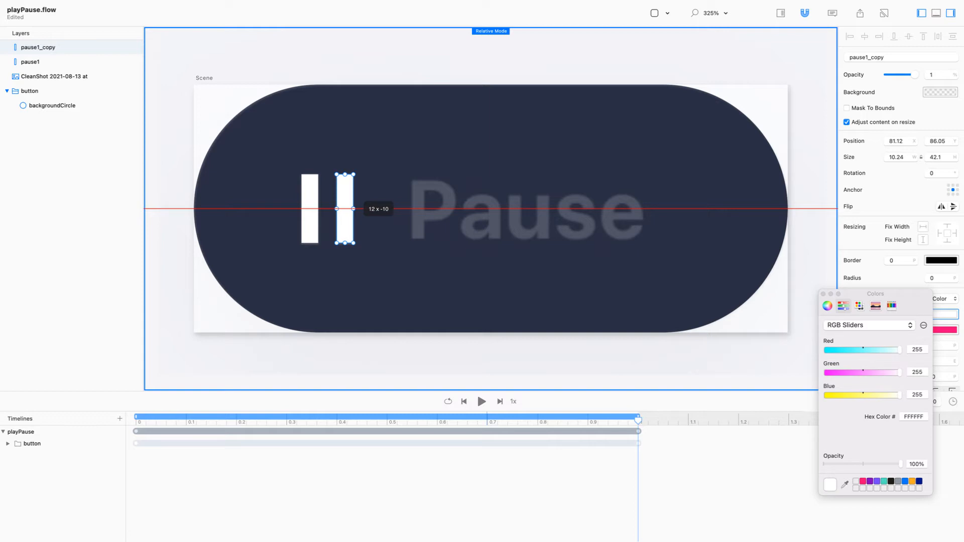
{"action": "left_click_drag", "start_coordinate": [345, 208], "coordinate": [346, 208]}
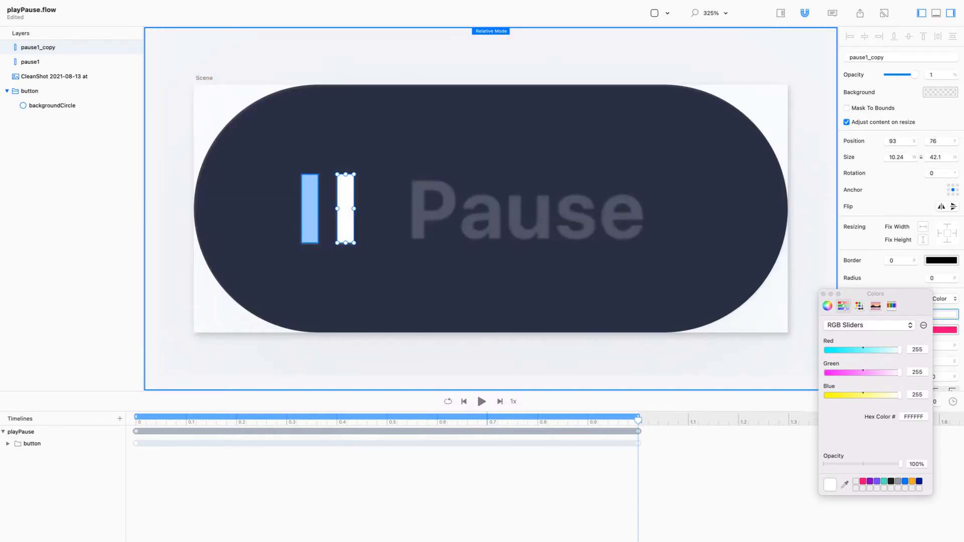
Rename the duplicated bar layer pause2 and save the file with that layer hidden.
{"action": "double_click", "coordinate": [39, 47]}
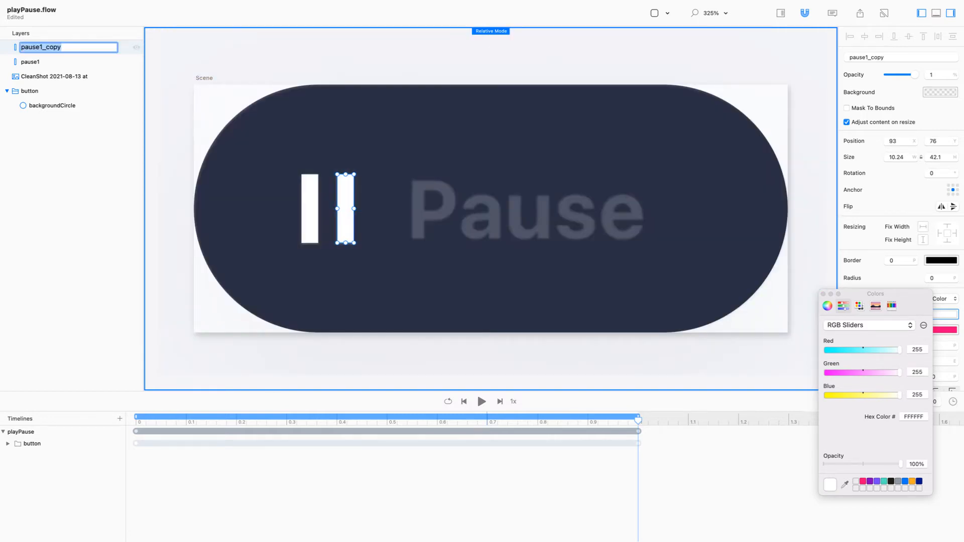
{"action": "left_click", "coordinate": [39, 47]}
{"action": "key", "text": "shift+super+Right"}
{"action": "type", "text": "2"}
{"action": "key", "text": "Return"}
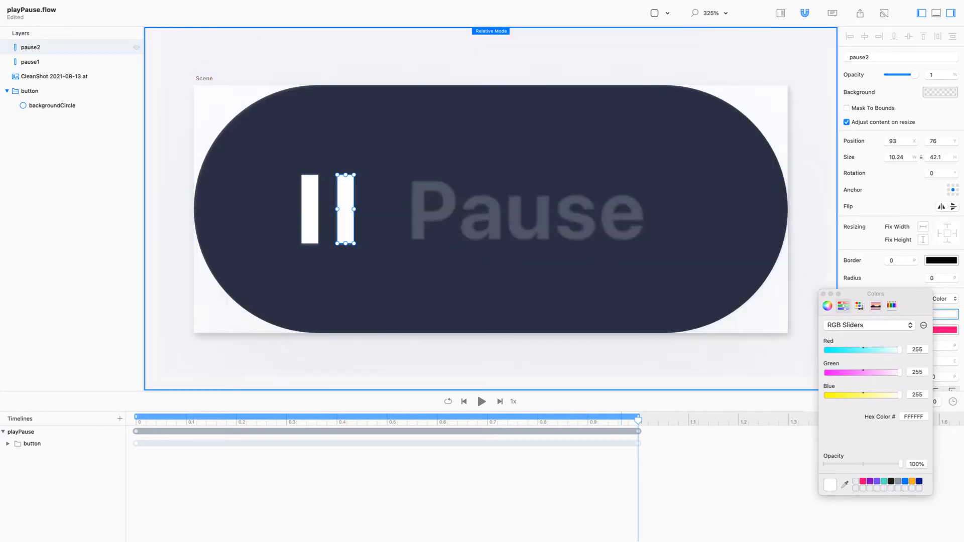
{"action": "left_click", "coordinate": [136, 48]}
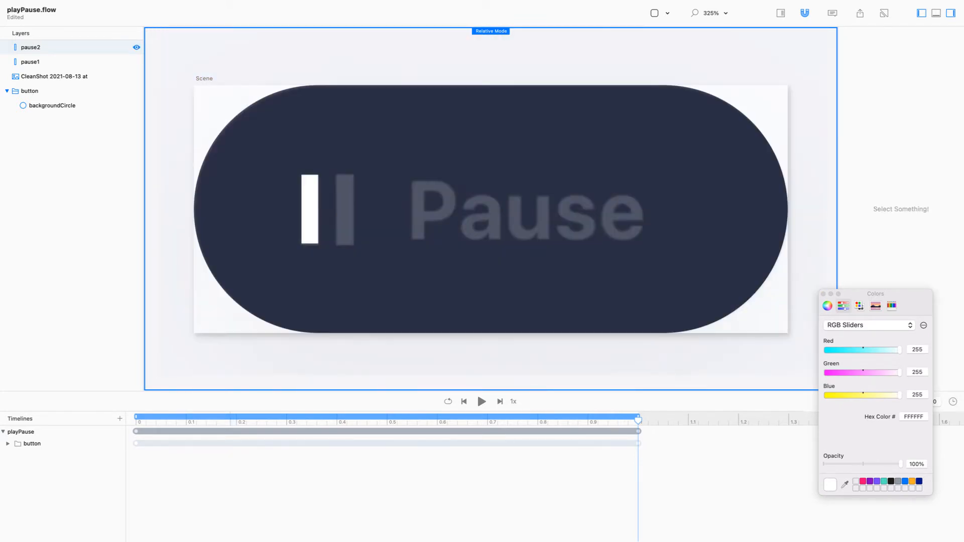
{"action": "key", "text": "super+s"}
Leave Flow for the desktop and bring the Play button screenshot CleanShot 2021-08-13 at 11.19.57@2x into the scene.
{"action": "key", "text": "super+Tab"}
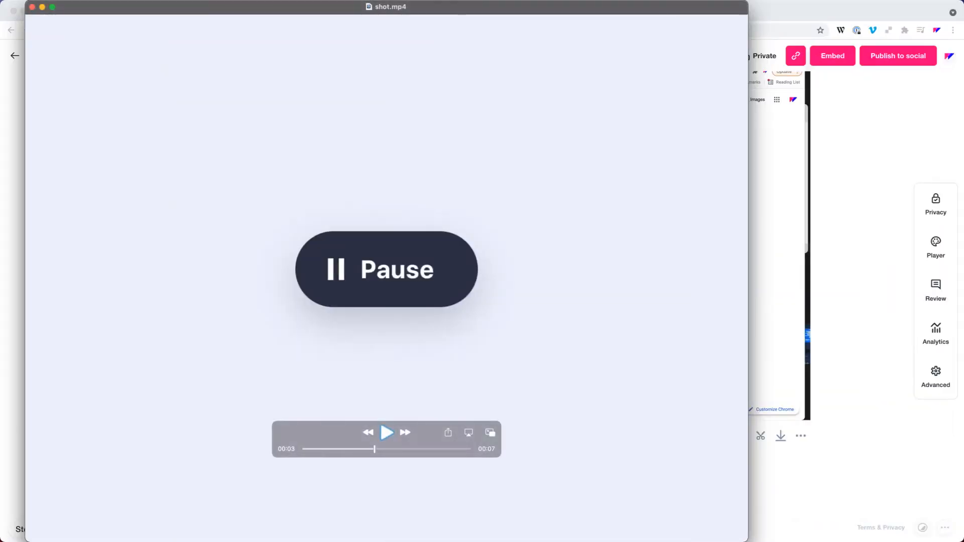
{"action": "mouse_move", "coordinate": [374, 449]}
{"action": "left_mouse_down"}
{"action": "mouse_move", "coordinate": [317, 449]}
{"action": "mouse_move", "coordinate": [362, 448]}
{"action": "left_mouse_up"}
{"action": "key", "text": "super+Tab"}
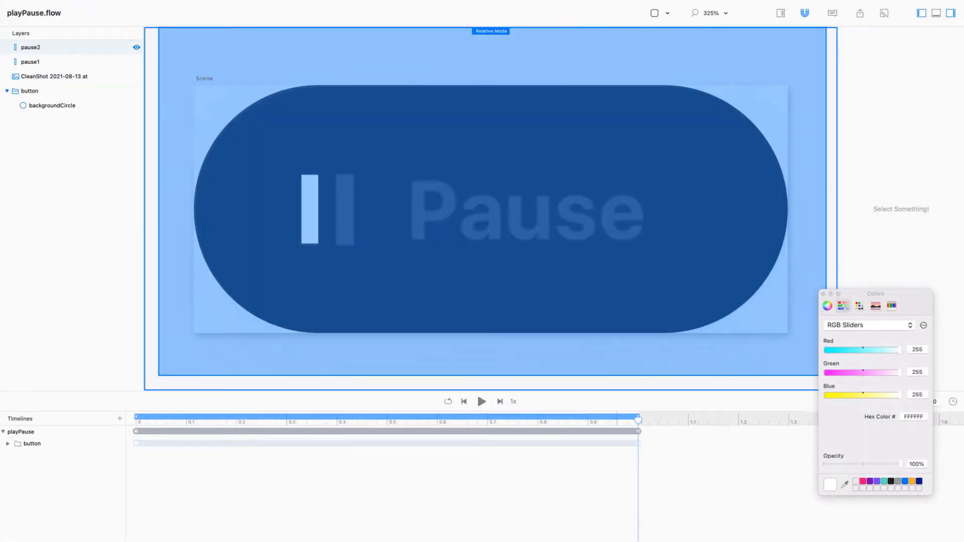
{"action": "key", "text": "ctrl+Left"}
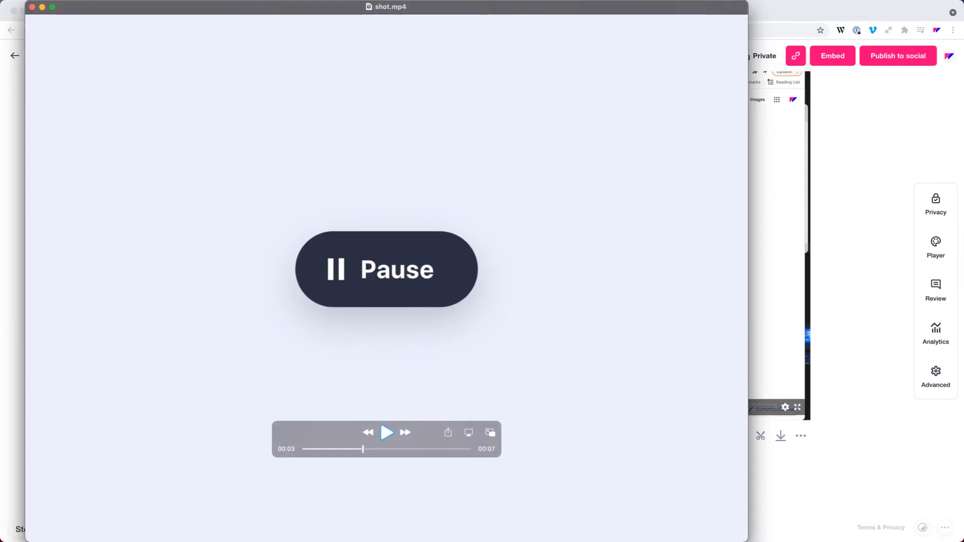
{"action": "key", "text": "F11"}
{"action": "left_click_drag", "start_coordinate": [931, 12], "coordinate": [494, 222]}
{"action": "key", "text": "super+Tab"}
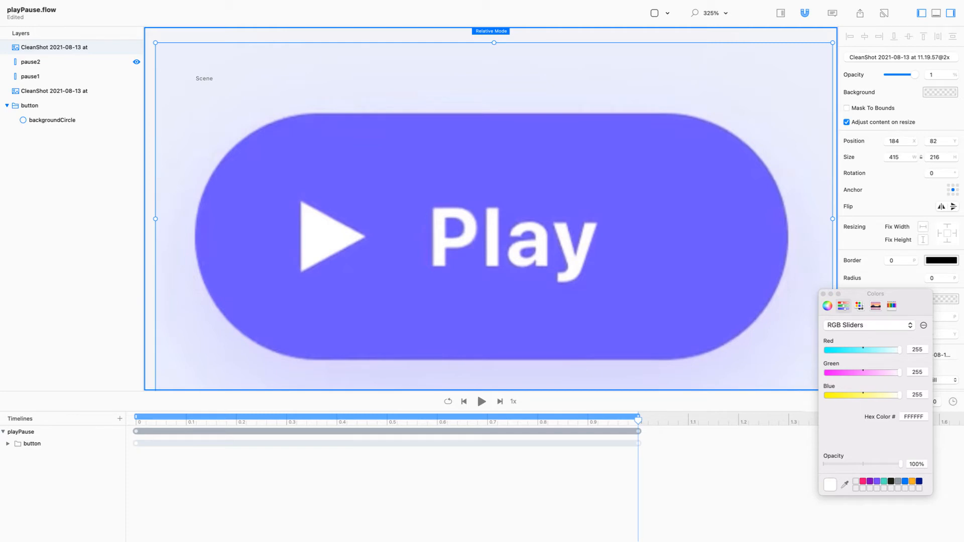
Set the Play screenshot's opacity to 0.32 and stack it below the pause1 and pause2 layers.
{"action": "left_click_drag", "start_coordinate": [914, 75], "coordinate": [891, 75]}
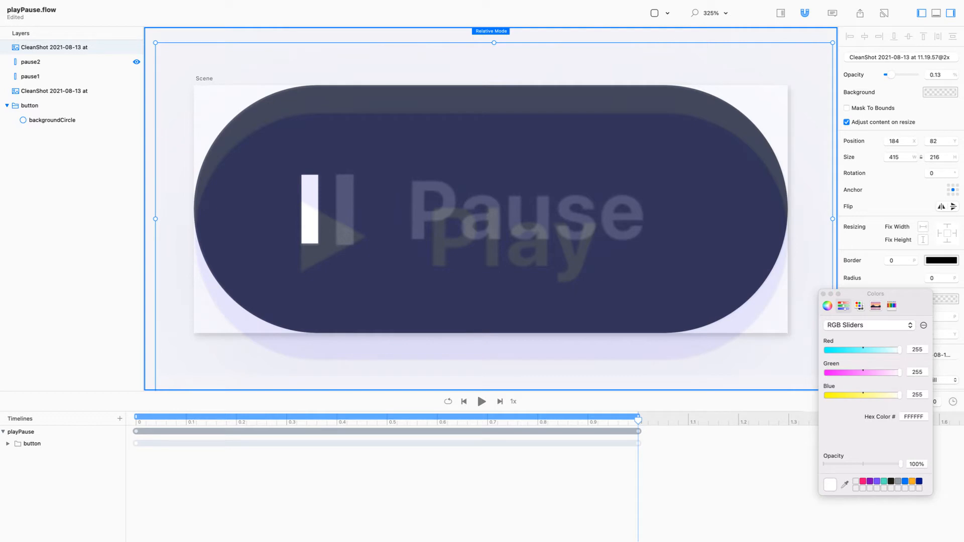
{"action": "left_click_drag", "start_coordinate": [891, 75], "coordinate": [895, 74]}
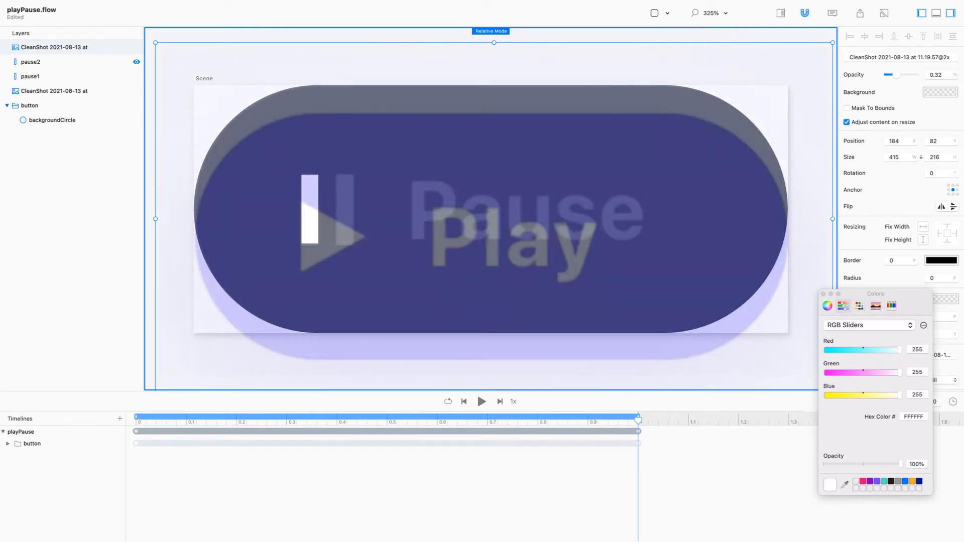
{"action": "left_click_drag", "start_coordinate": [50, 47], "coordinate": [31, 43]}
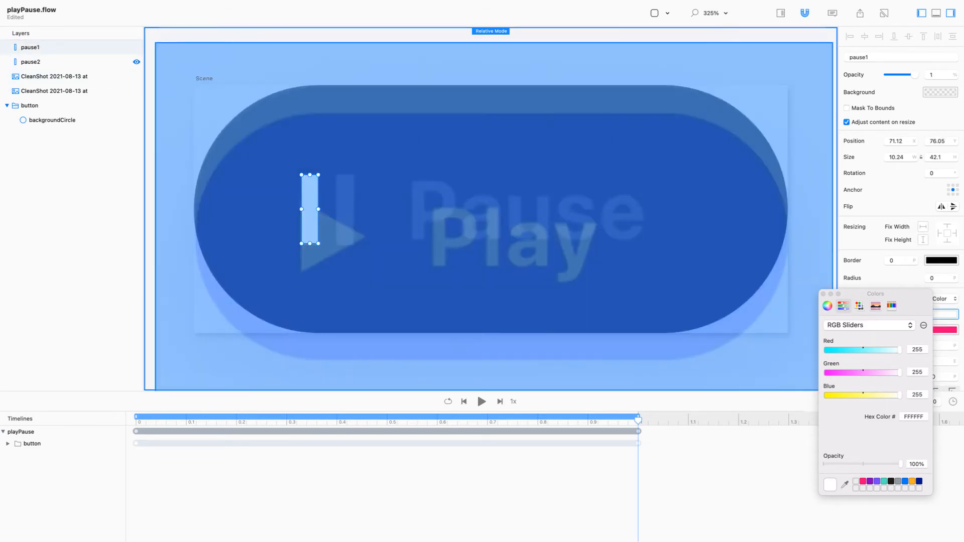
Move the Play screenshot to position 185, 65 so its button lines up with the background shape.
{"action": "left_click", "coordinate": [494, 219]}
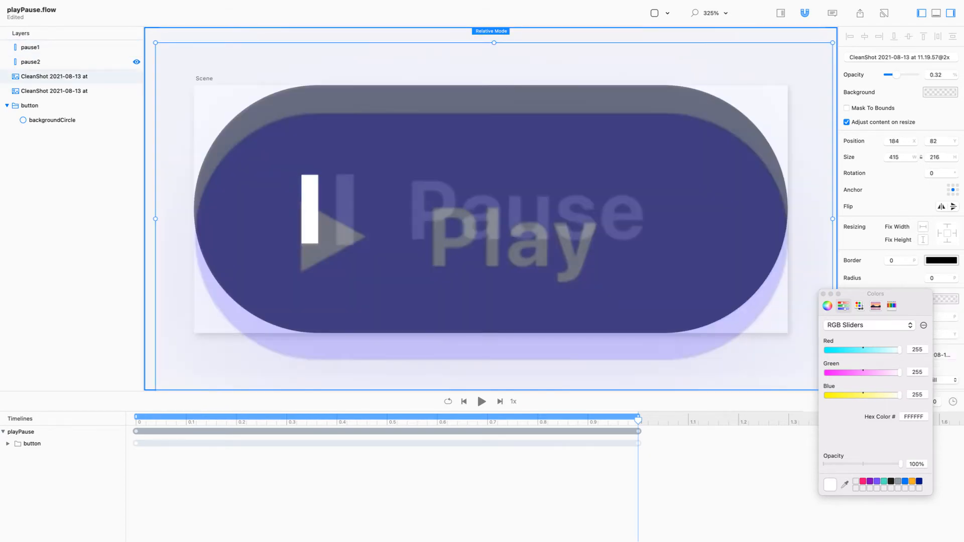
{"action": "left_click_drag", "start_coordinate": [494, 219], "coordinate": [496, 191]}
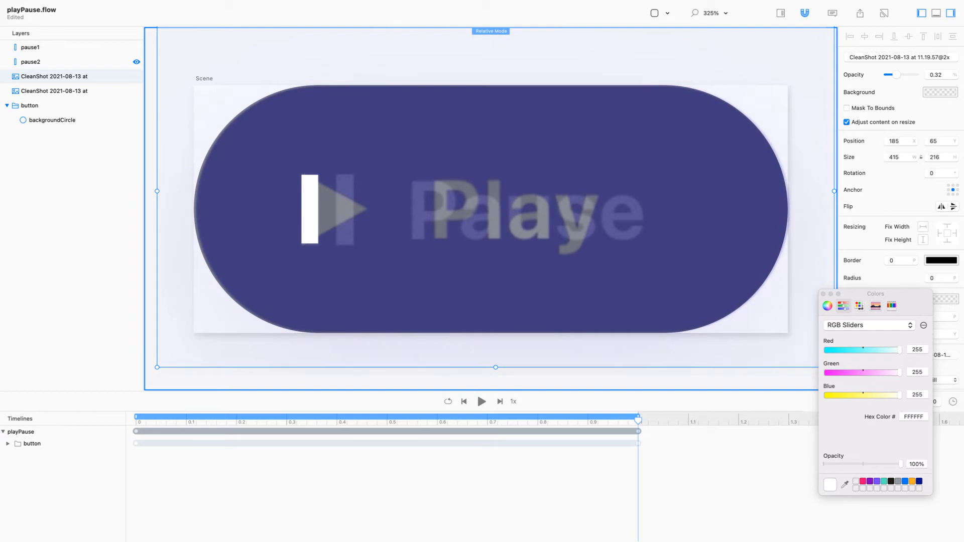
Try to reshape pause1 into the Play triangle by moving its two corner points nearest the tip onto the tip.
{"action": "left_click", "coordinate": [305, 235]}
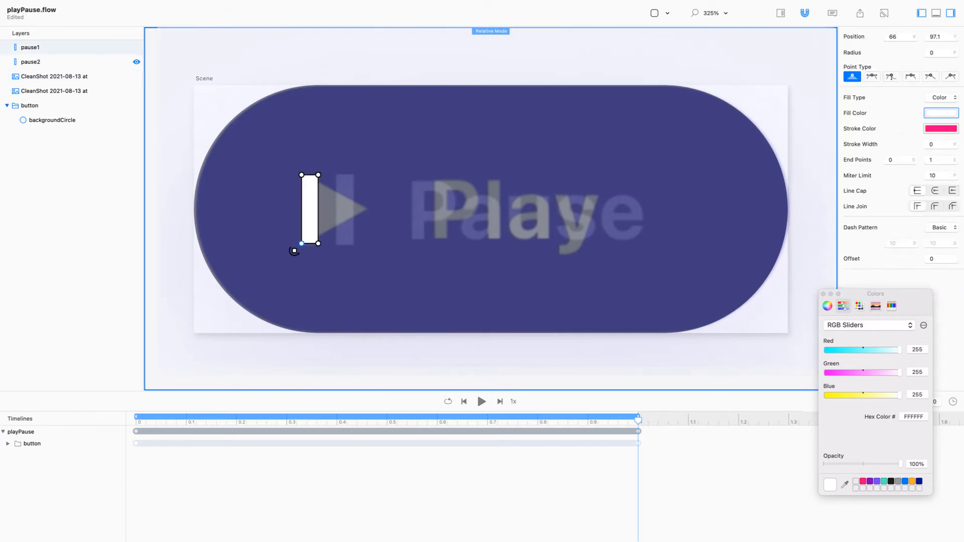
{"action": "left_click_drag", "start_coordinate": [318, 175], "coordinate": [366, 208]}
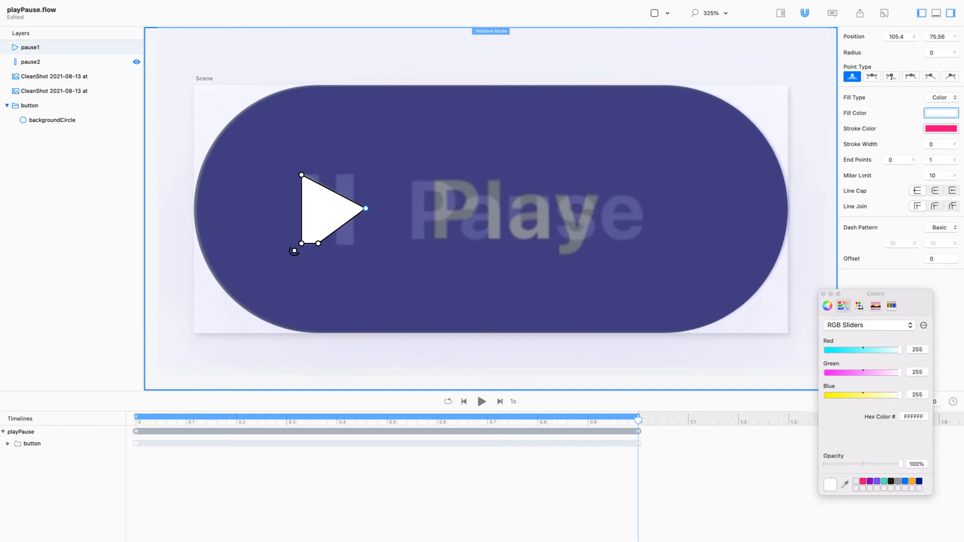
{"action": "left_click_drag", "start_coordinate": [318, 244], "coordinate": [365, 209]}
{"action": "key", "text": "super+z"}
{"action": "key", "text": "super+z"}
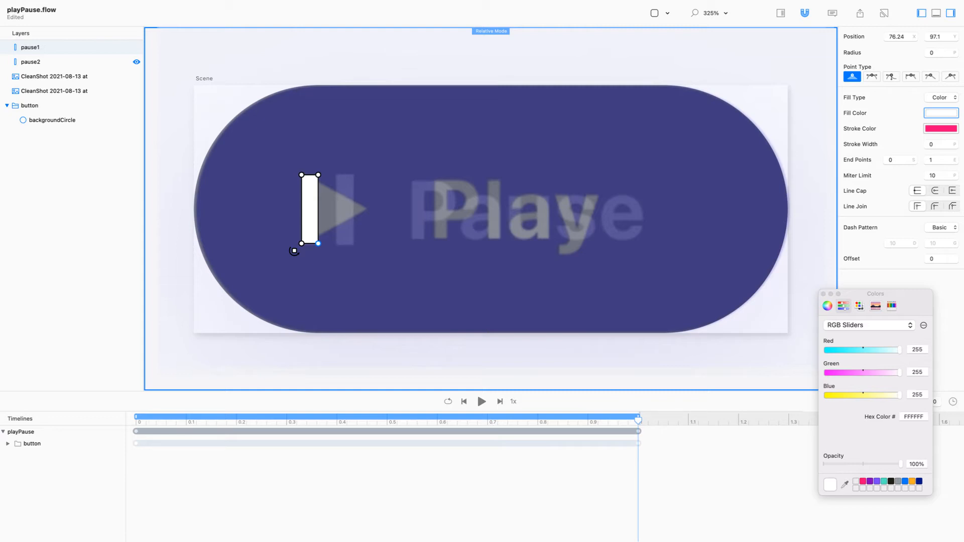
Turn off Relative Mode and reshape pause1 into the Play triangle at 1 s by moving two of its corner points onto the tip.
{"action": "key", "text": "super+r"}
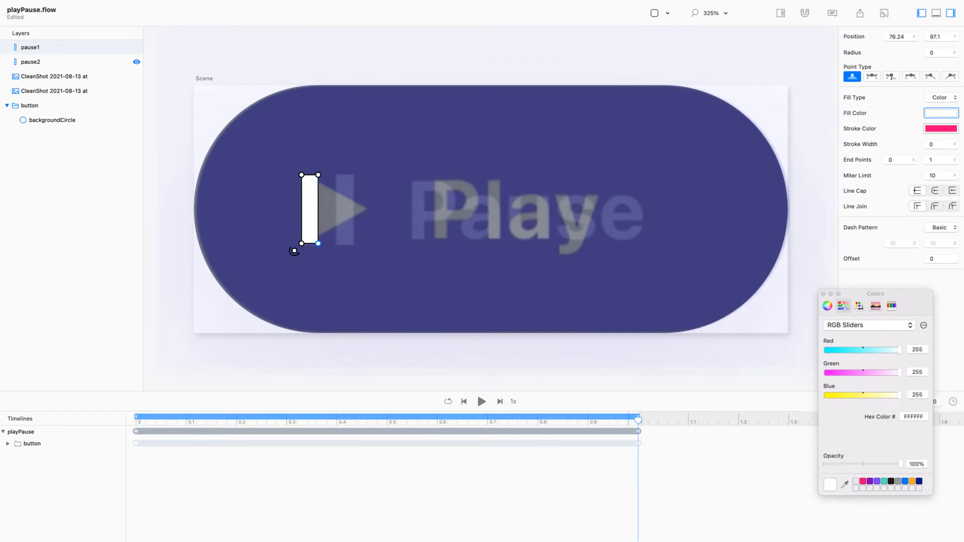
{"action": "left_click_drag", "start_coordinate": [318, 244], "coordinate": [365, 207]}
{"action": "left_click", "coordinate": [318, 174]}
{"action": "left_click_drag", "start_coordinate": [318, 175], "coordinate": [367, 208]}
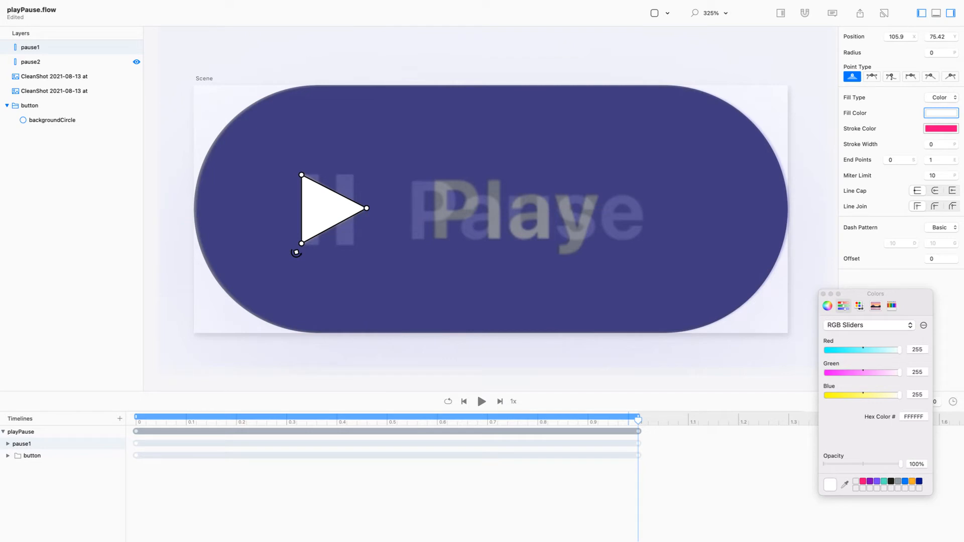
Expand pause1's animated properties in the timeline and hide both reference screenshots.
{"action": "mouse_move", "coordinate": [638, 419]}
{"action": "left_mouse_down"}
{"action": "mouse_move", "coordinate": [136, 420]}
{"action": "mouse_move", "coordinate": [637, 421]}
{"action": "mouse_move", "coordinate": [479, 421]}
{"action": "mouse_move", "coordinate": [623, 421]}
{"action": "left_mouse_up"}
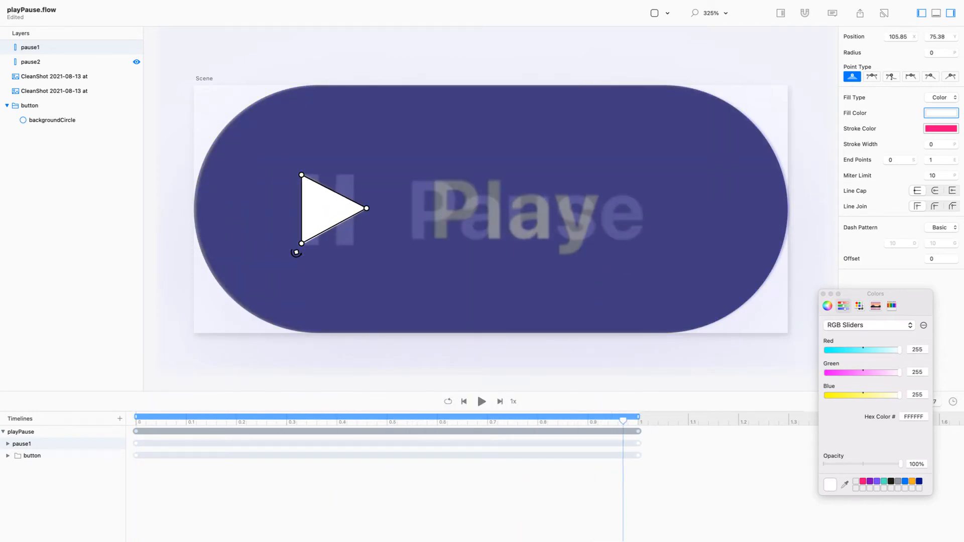
{"action": "left_click", "coordinate": [8, 443]}
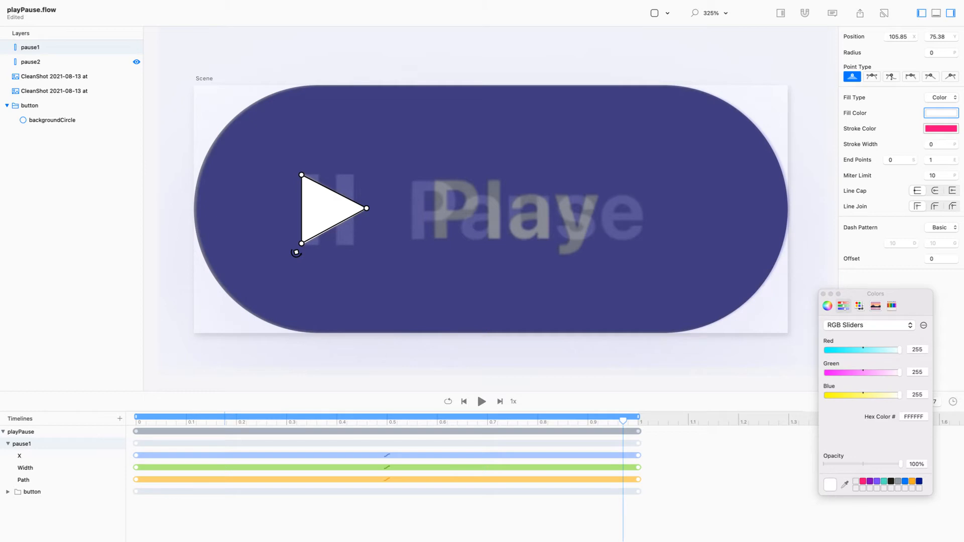
{"action": "left_click", "coordinate": [54, 76]}
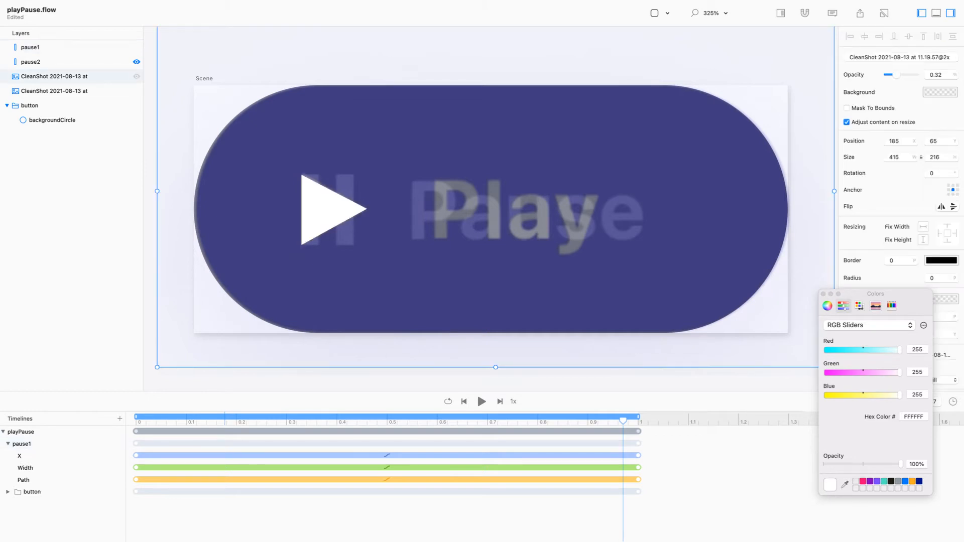
{"action": "left_click", "coordinate": [136, 76]}
{"action": "left_click", "coordinate": [136, 91]}
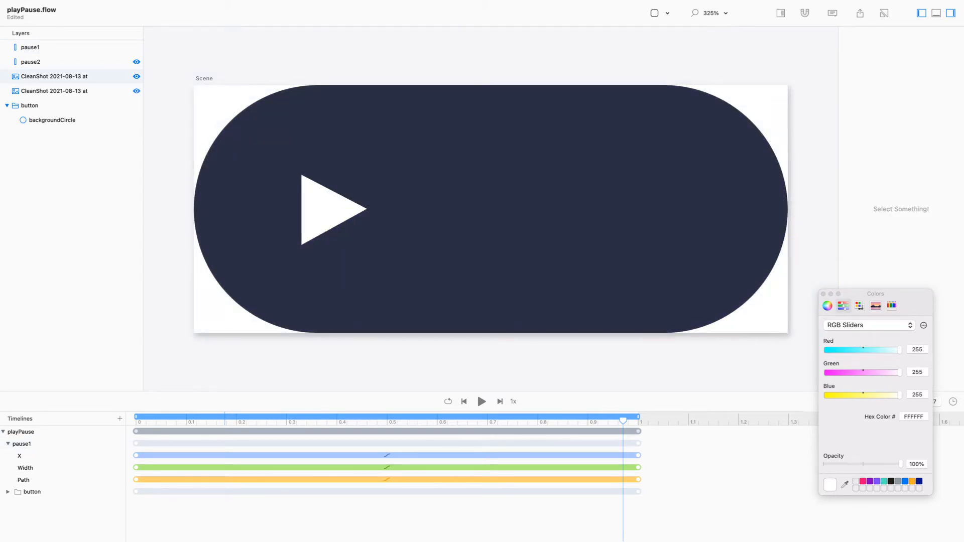
{"action": "mouse_move", "coordinate": [623, 420]}
{"action": "left_mouse_down"}
{"action": "mouse_move", "coordinate": [136, 420]}
{"action": "mouse_move", "coordinate": [638, 420]}
{"action": "left_mouse_up"}
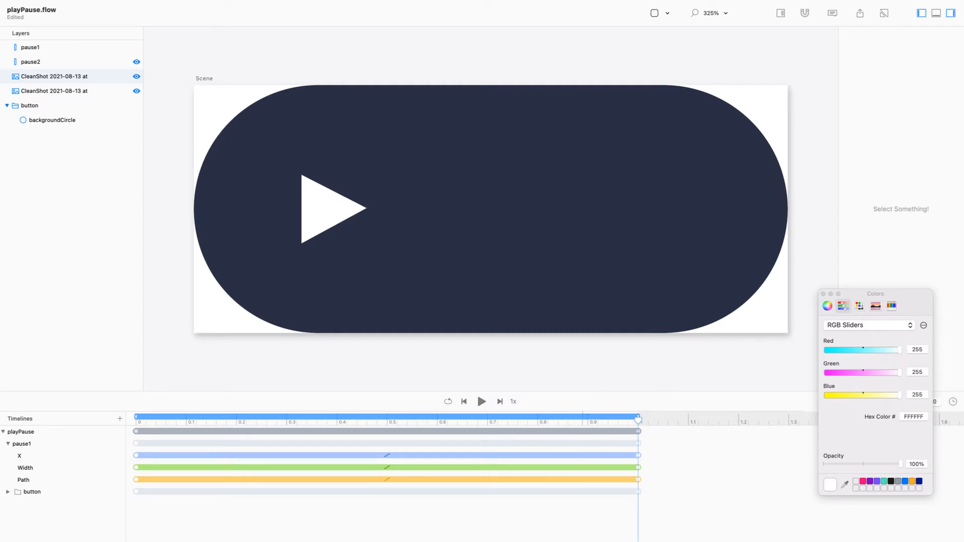
Reverse pause1's timeline animation so Play morphs into the pause bar, and preview it from the start.
{"action": "left_click", "coordinate": [327, 209]}
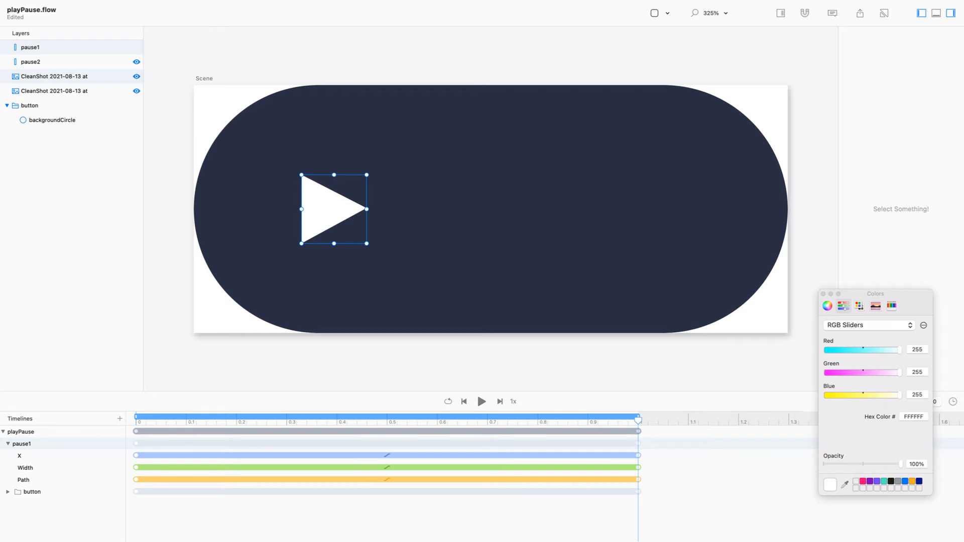
{"action": "right_click", "coordinate": [115, 441]}
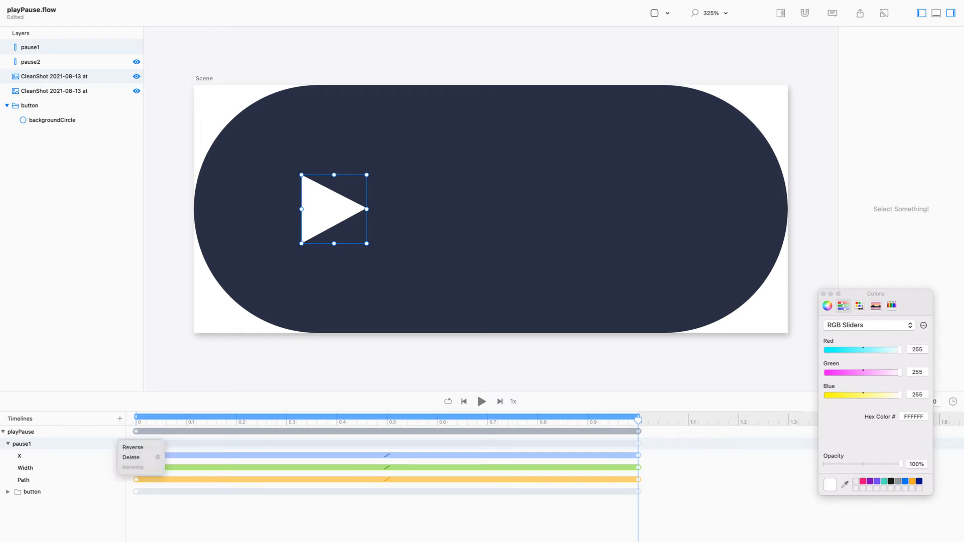
{"action": "left_click", "coordinate": [133, 445]}
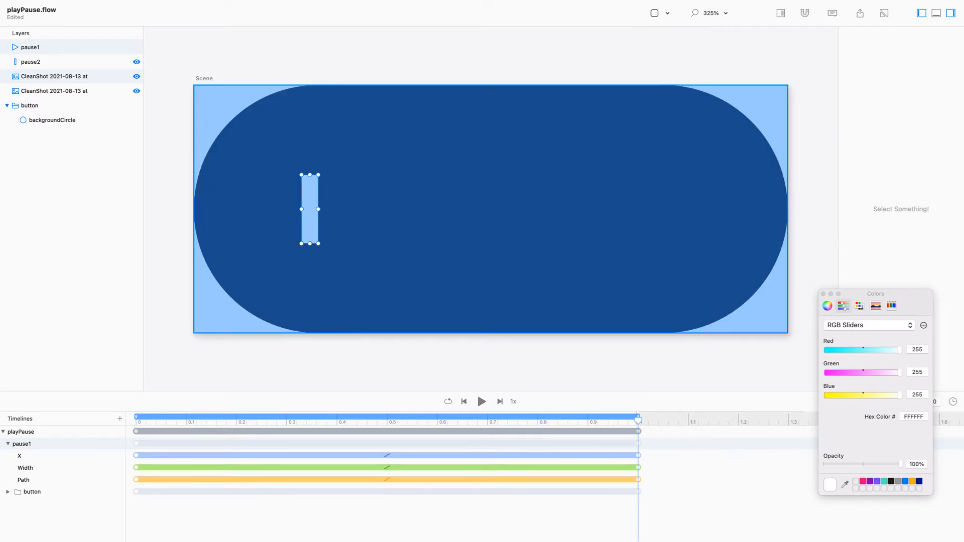
{"action": "left_click_drag", "start_coordinate": [637, 420], "coordinate": [136, 420]}
{"action": "key", "text": "space"}
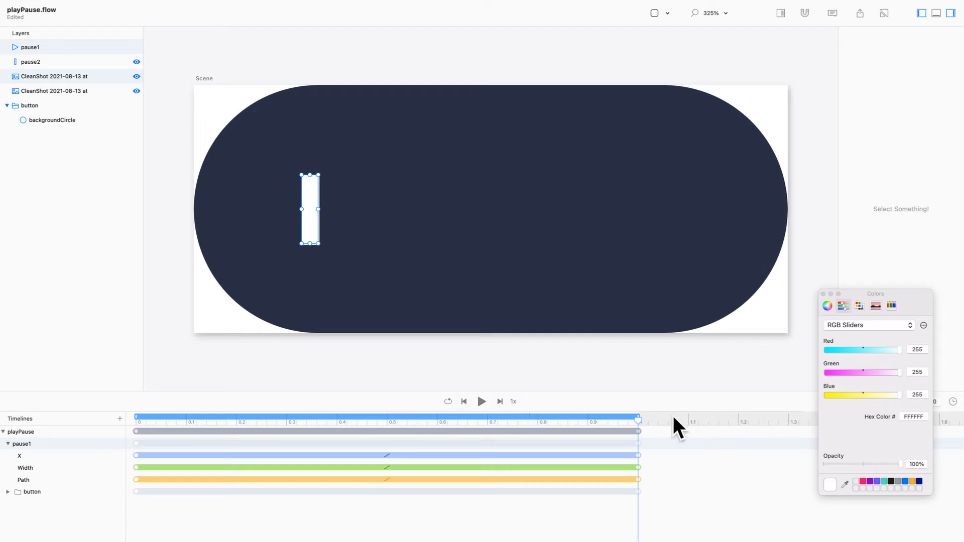
{"action": "left_click_drag", "start_coordinate": [638, 420], "coordinate": [136, 420]}
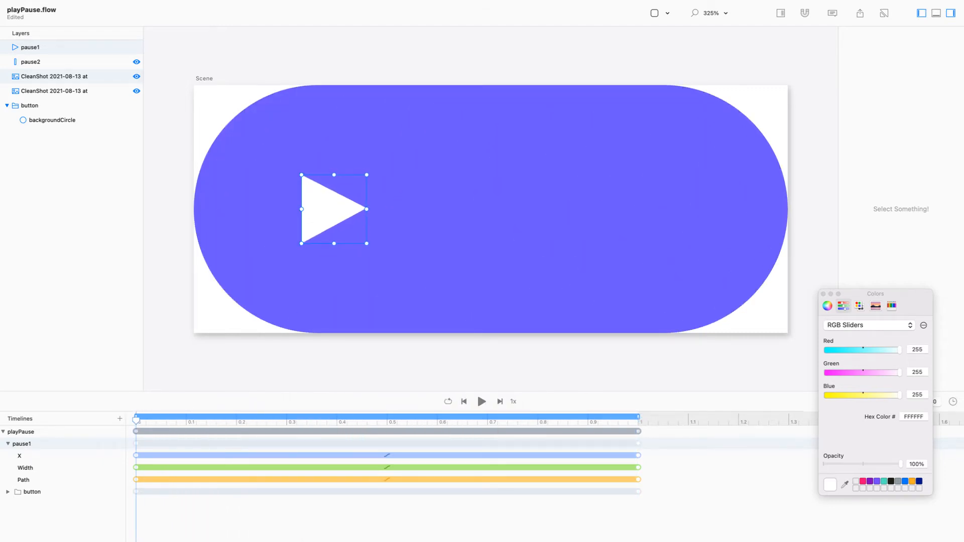
{"action": "key", "text": "super+minus"}
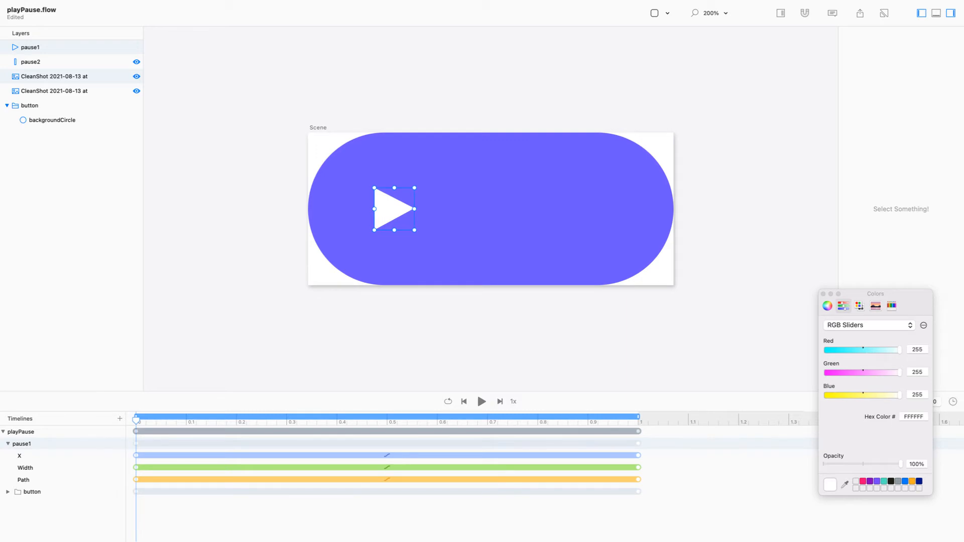
{"action": "mouse_move", "coordinate": [136, 420]}
{"action": "left_mouse_down"}
{"action": "mouse_move", "coordinate": [631, 421]}
{"action": "mouse_move", "coordinate": [136, 420]}
{"action": "left_mouse_up"}
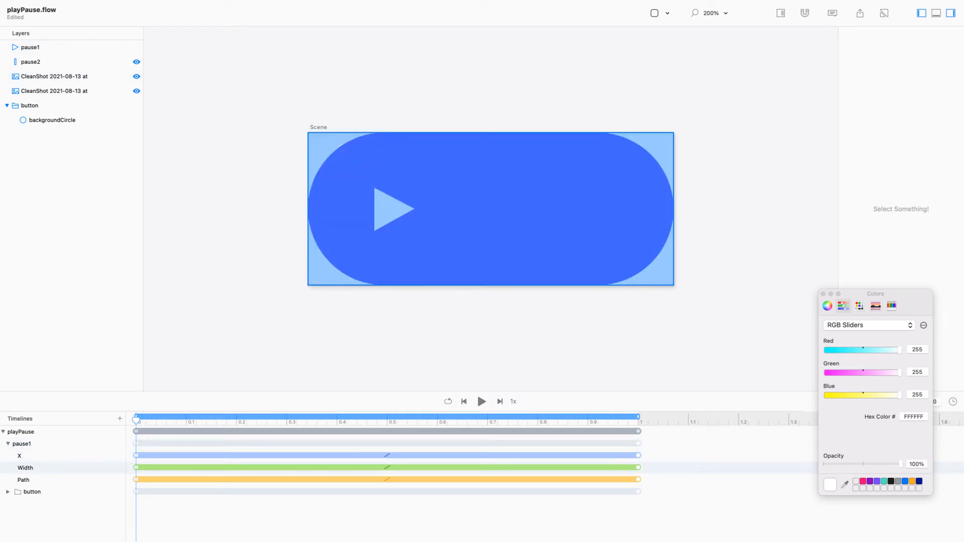
Turn on Relative Mode and set pause1's anchor point to its top-left corner.
{"action": "left_click", "coordinate": [394, 209]}
{"action": "key", "text": "super+z"}
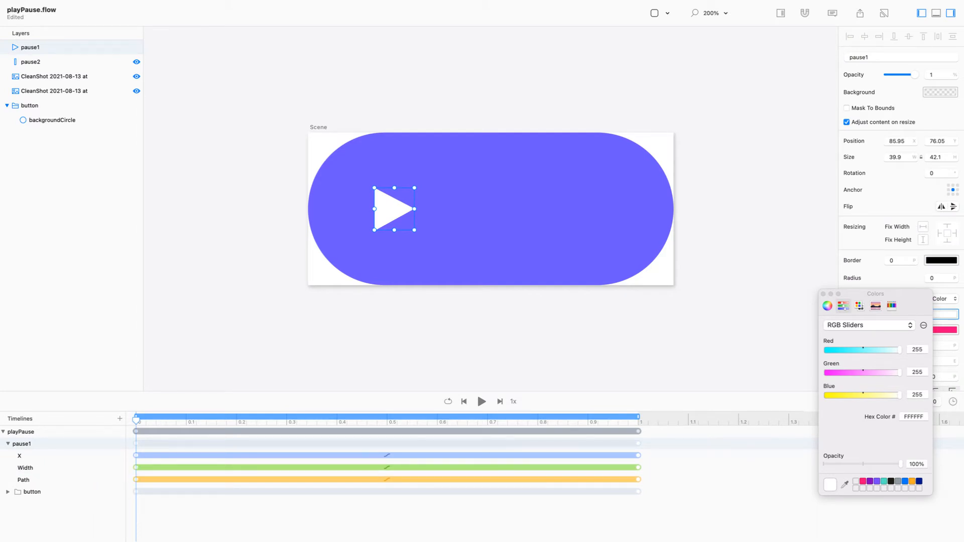
{"action": "key", "text": "r"}
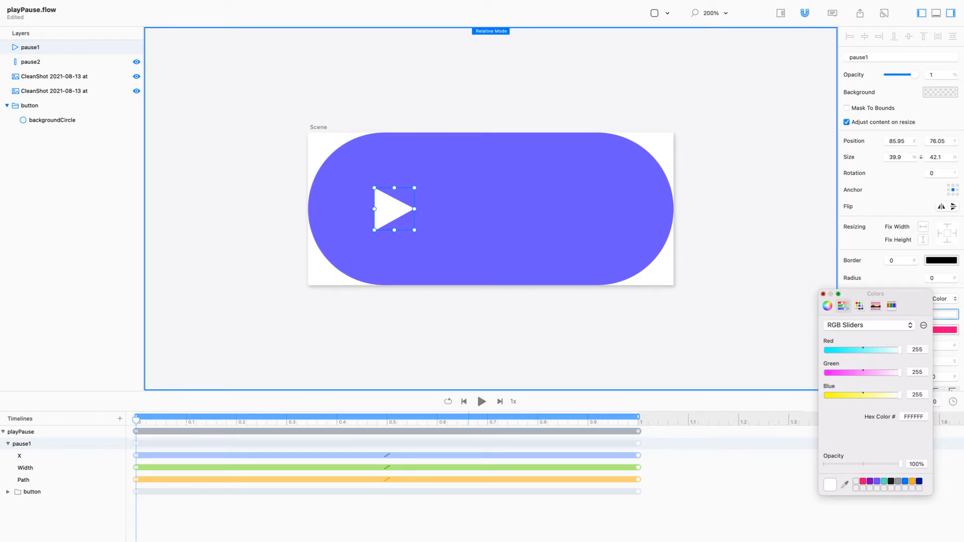
{"action": "left_click", "coordinate": [823, 294]}
{"action": "left_click", "coordinate": [949, 186]}
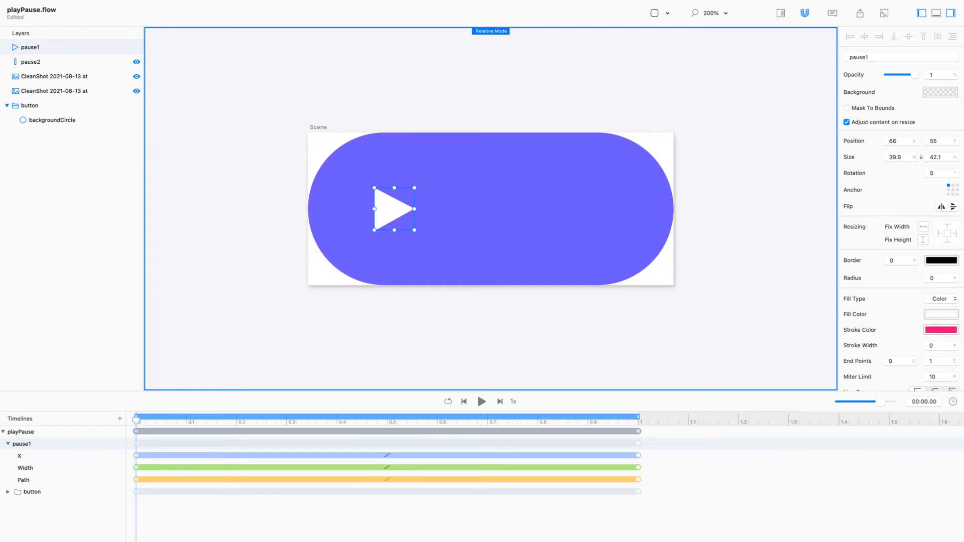
Remove the X animation from pause1's timeline by deleting its keyframe at 1 s.
{"action": "mouse_move", "coordinate": [136, 418]}
{"action": "left_mouse_down"}
{"action": "mouse_move", "coordinate": [509, 418]}
{"action": "mouse_move", "coordinate": [136, 419]}
{"action": "left_mouse_up"}
{"action": "left_click", "coordinate": [638, 456]}
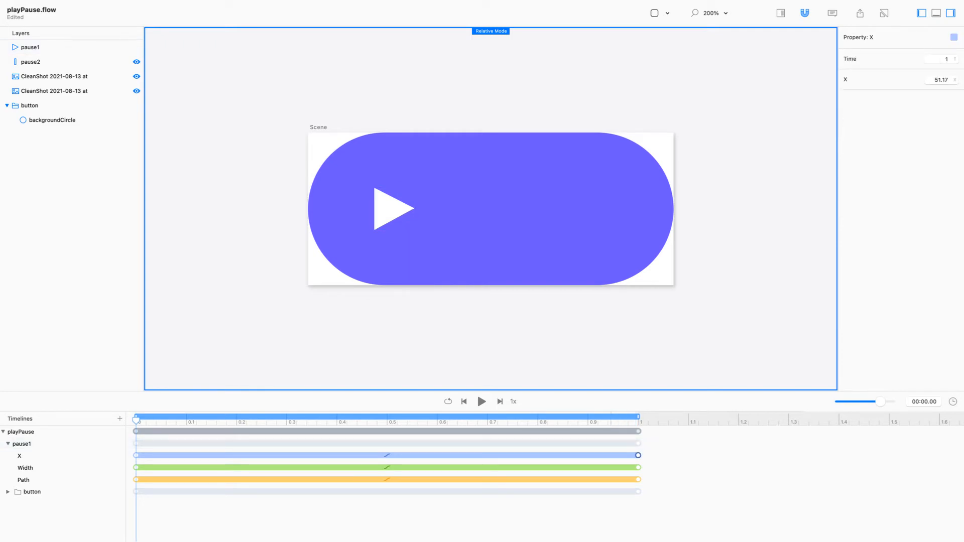
{"action": "key", "text": "BackSpace"}
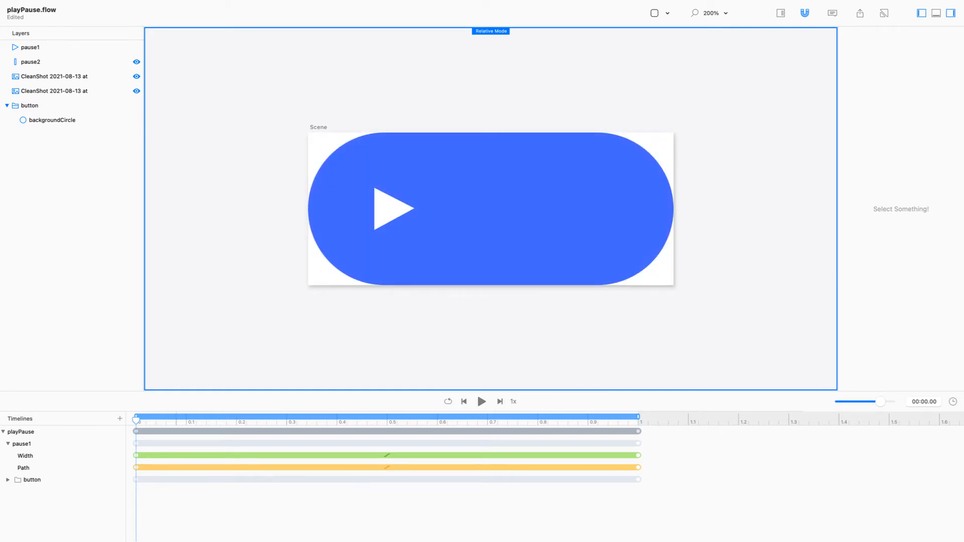
Try deleting pause1's Width keyframe at 1 s and preview the morph without it.
{"action": "mouse_move", "coordinate": [136, 421]}
{"action": "left_mouse_down"}
{"action": "mouse_move", "coordinate": [638, 421]}
{"action": "mouse_move", "coordinate": [136, 421]}
{"action": "left_mouse_up"}
{"action": "left_click", "coordinate": [638, 455]}
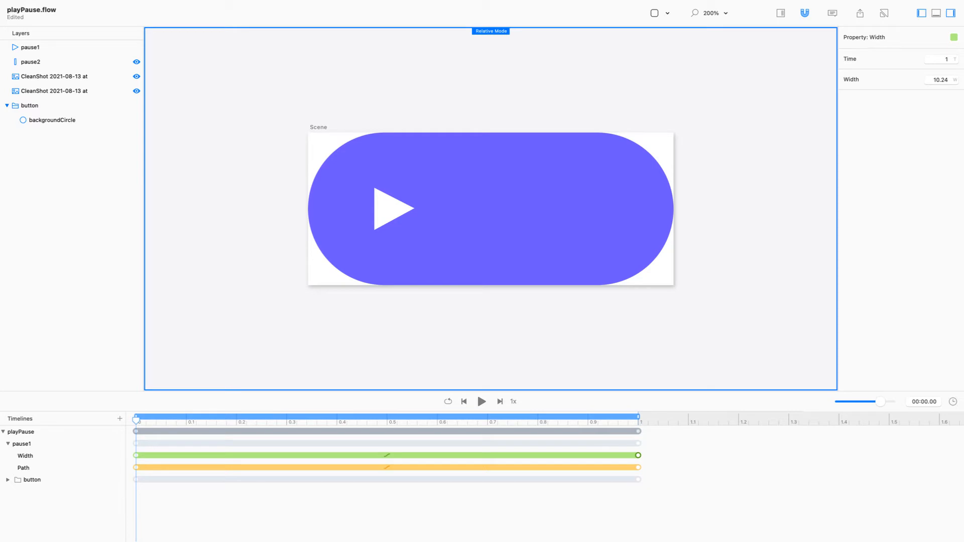
{"action": "key", "text": "BackSpace"}
{"action": "key", "text": "space"}
{"action": "key", "text": "space"}
{"action": "key", "text": "cmd+z"}
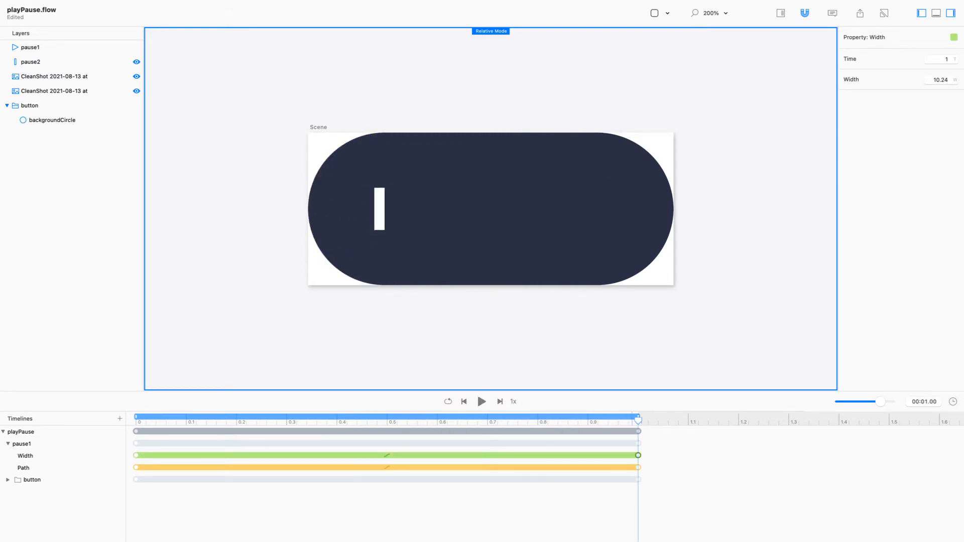
Edit pause1's path at 0.41 s and advance its starting point three corners to the upper-left corner.
{"action": "left_click_drag", "start_coordinate": [638, 419], "coordinate": [136, 419]}
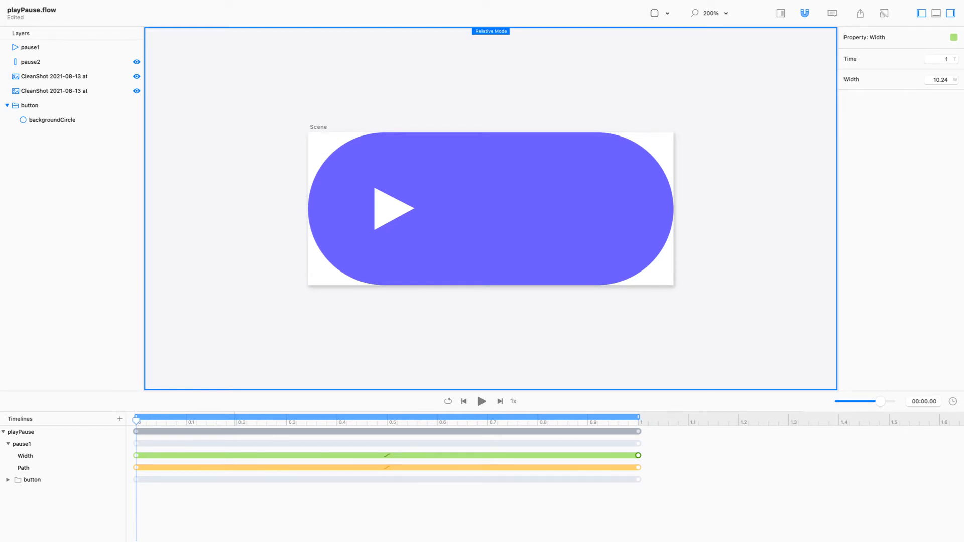
{"action": "double_click", "coordinate": [388, 213]}
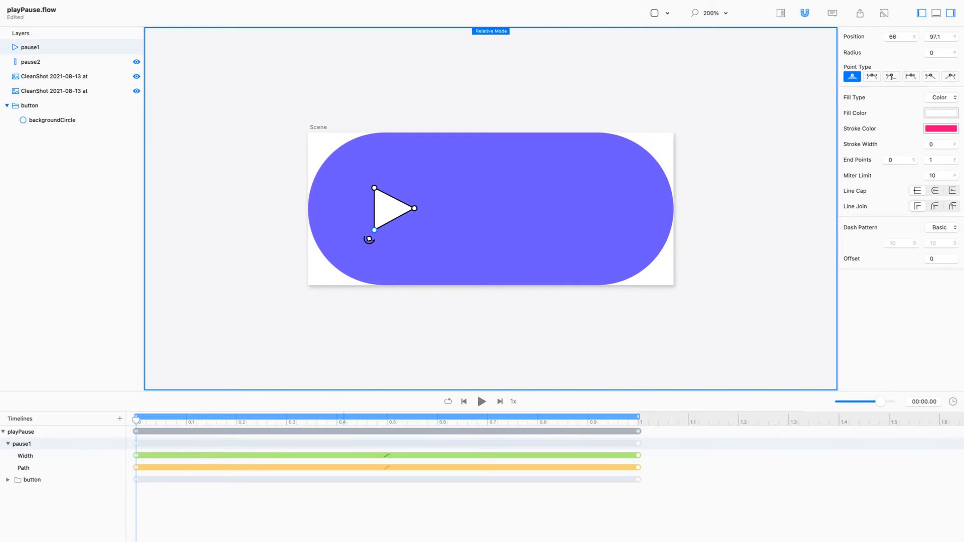
{"action": "mouse_move", "coordinate": [136, 420]}
{"action": "left_mouse_down"}
{"action": "mouse_move", "coordinate": [632, 421]}
{"action": "mouse_move", "coordinate": [136, 421]}
{"action": "left_mouse_up"}
{"action": "left_click_drag", "start_coordinate": [136, 420], "coordinate": [342, 421]}
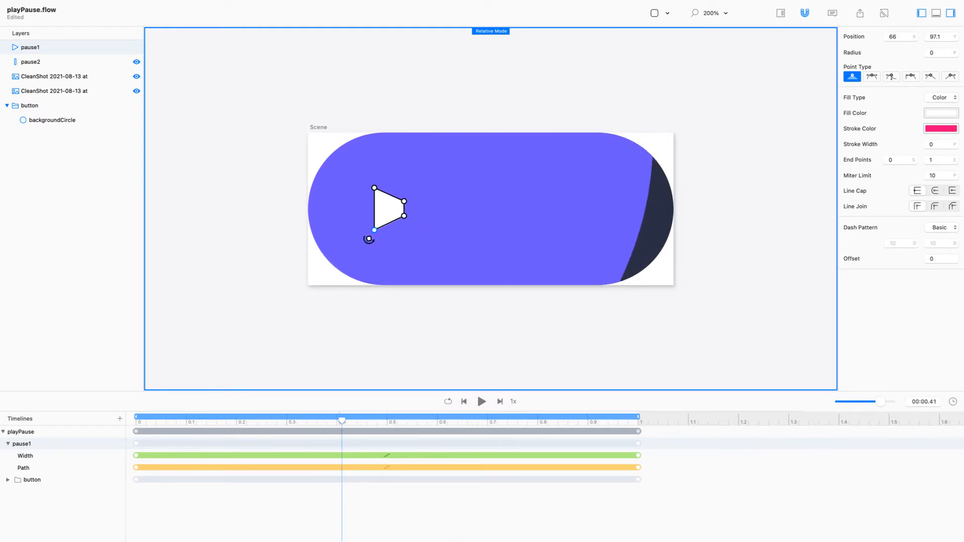
{"action": "left_click", "coordinate": [369, 240]}
{"action": "left_click", "coordinate": [951, 86]}
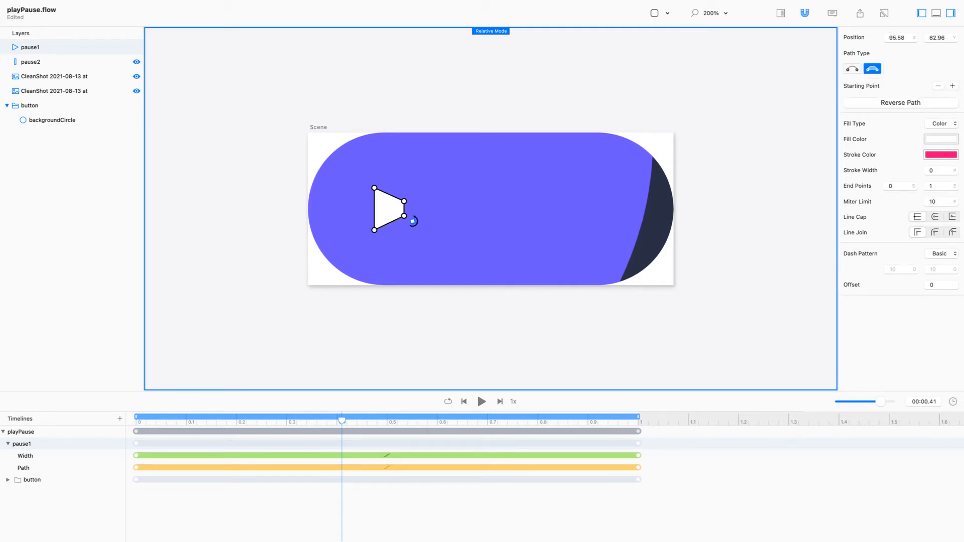
{"action": "left_click", "coordinate": [951, 86]}
{"action": "left_click", "coordinate": [951, 86]}
Preview the morph, compare pause1's open and closed path types, and leave path editing with the path closed.
{"action": "left_click_drag", "start_coordinate": [342, 421], "coordinate": [135, 421]}
{"action": "key", "text": "space"}
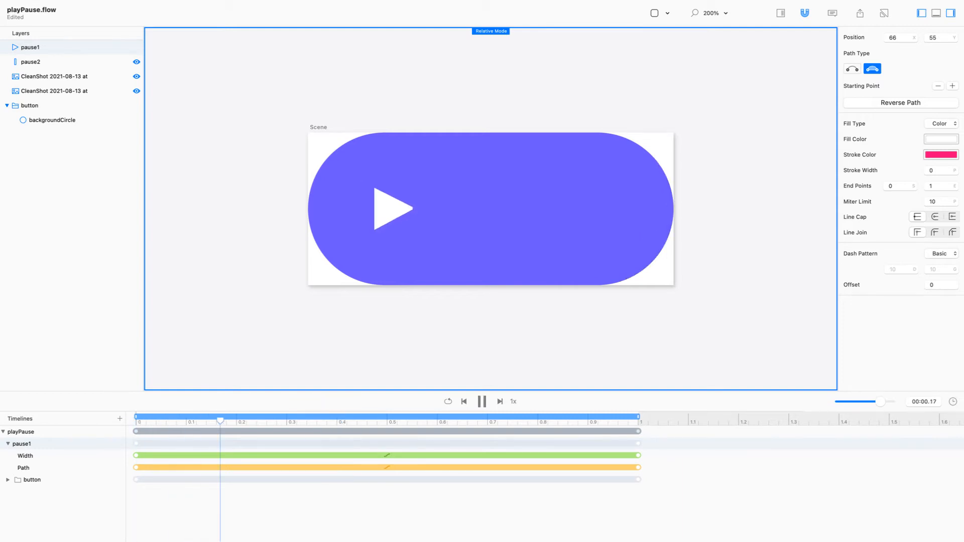
{"action": "key", "text": "space"}
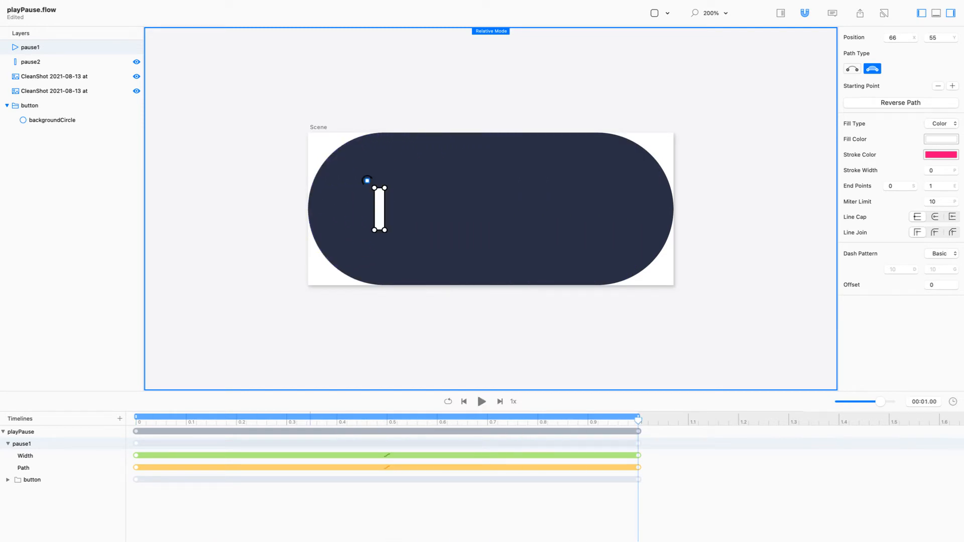
{"action": "left_click", "coordinate": [851, 69]}
{"action": "left_click", "coordinate": [872, 68]}
{"action": "key", "text": "space"}
{"action": "key", "text": "Escape"}
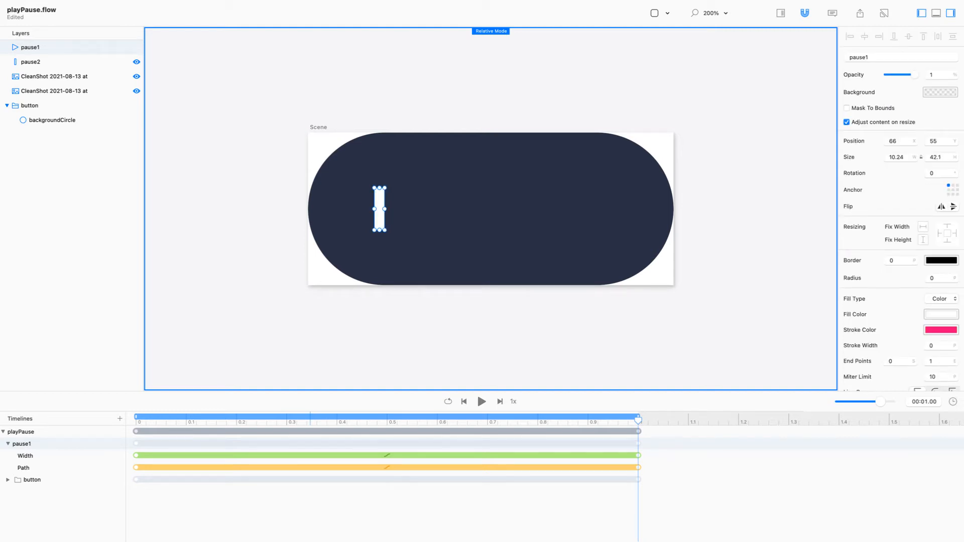
Insert an empty layer into the scene and check pause1's size for reference.
{"action": "left_click", "coordinate": [131, 6]}
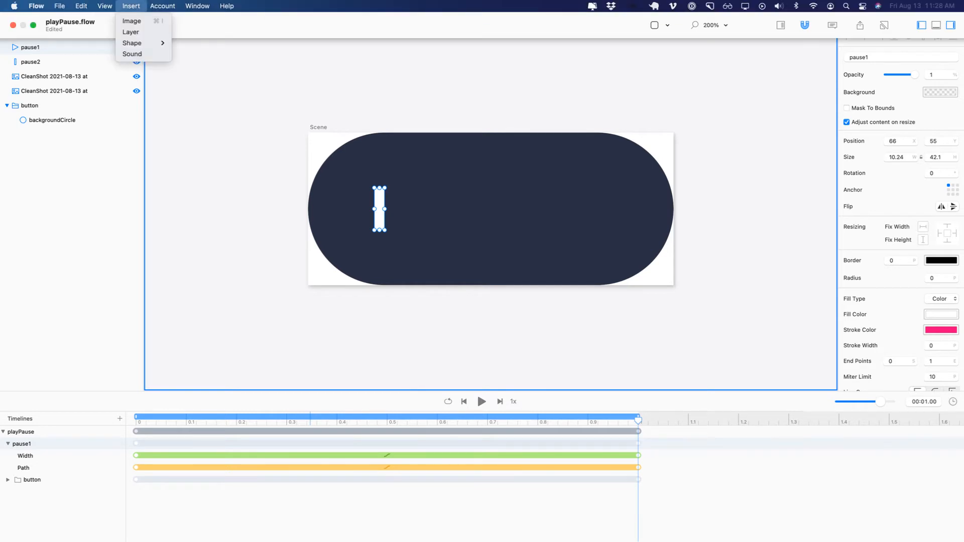
{"action": "mouse_move", "coordinate": [162, 6]}
{"action": "mouse_move", "coordinate": [131, 6]}
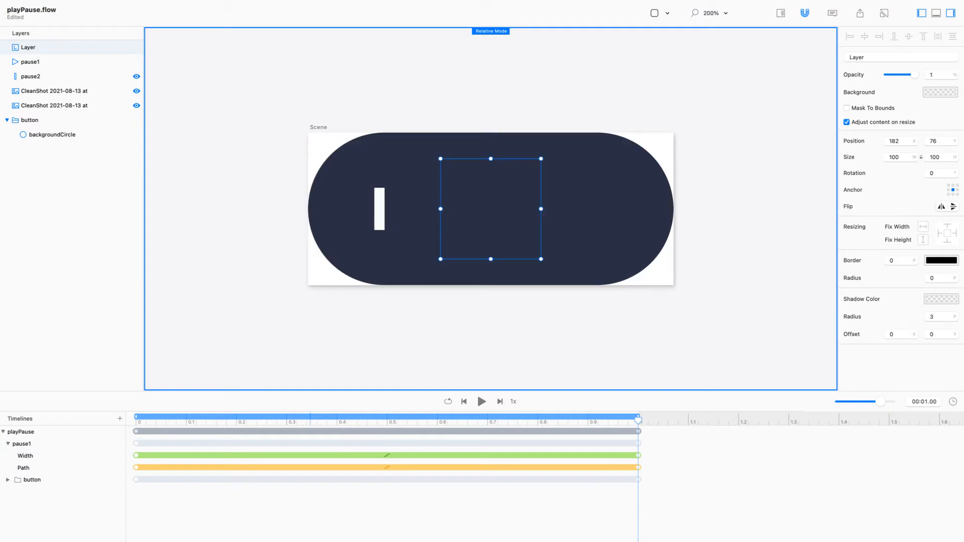
{"action": "left_click", "coordinate": [379, 209]}
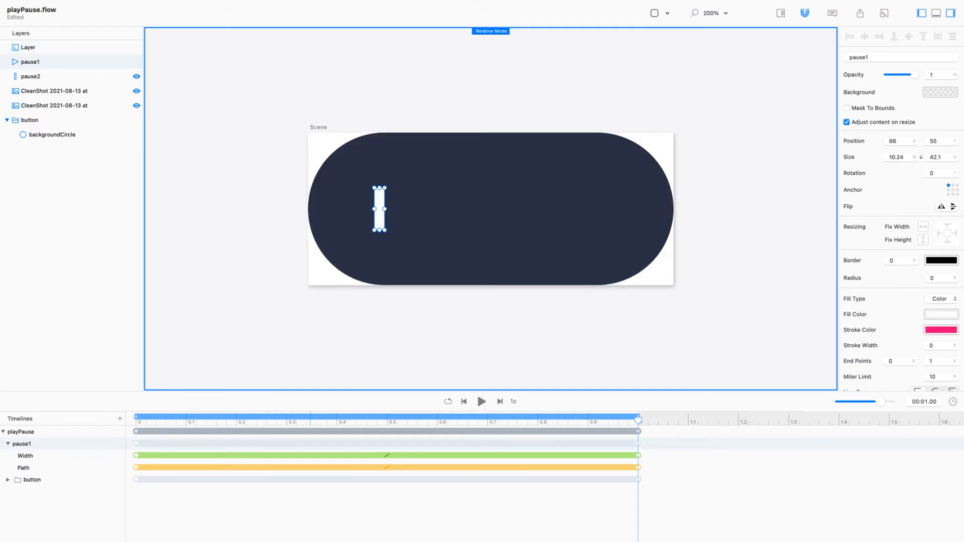
{"action": "key", "text": "super+a"}
{"action": "left_click", "coordinate": [502, 326]}
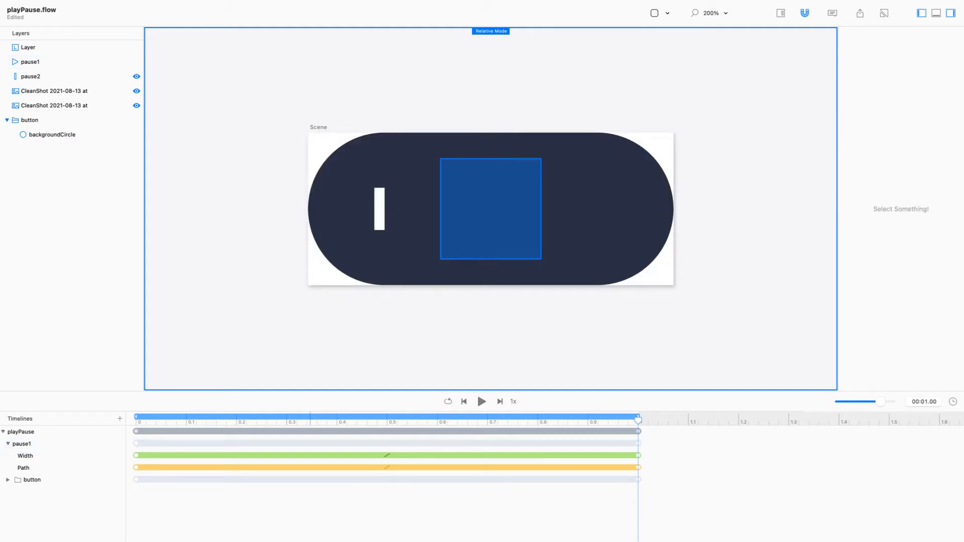
Resize the empty layer to 10 by 42 and move it over the pause1 bar at position 71, 76.
{"action": "left_click", "coordinate": [491, 208]}
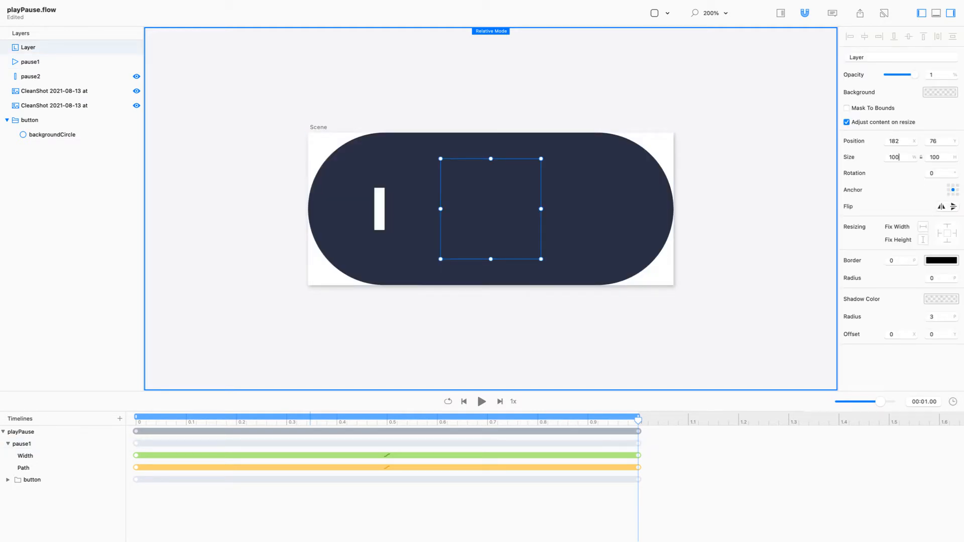
{"action": "type", "text": "10"}
{"action": "key", "text": "Tab"}
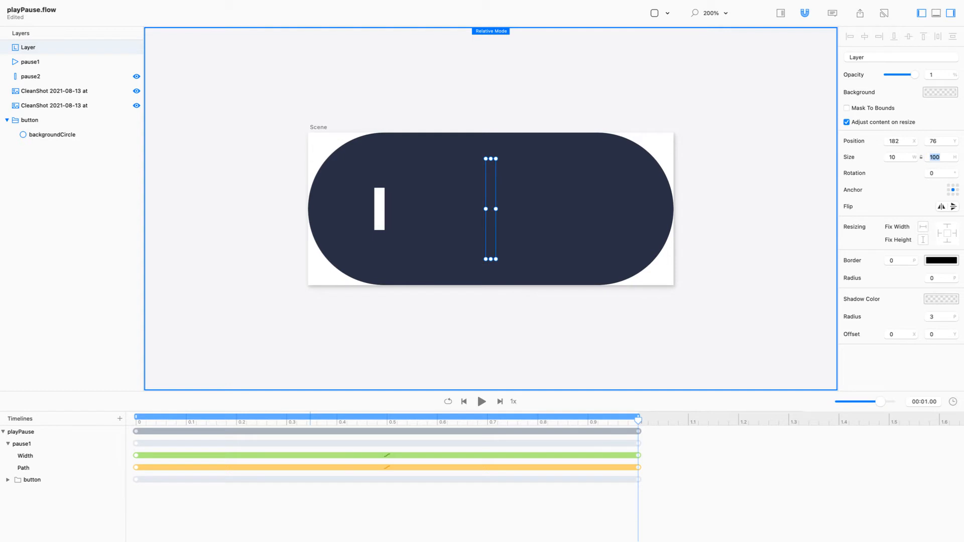
{"action": "type", "text": "42"}
{"action": "key", "text": "Return"}
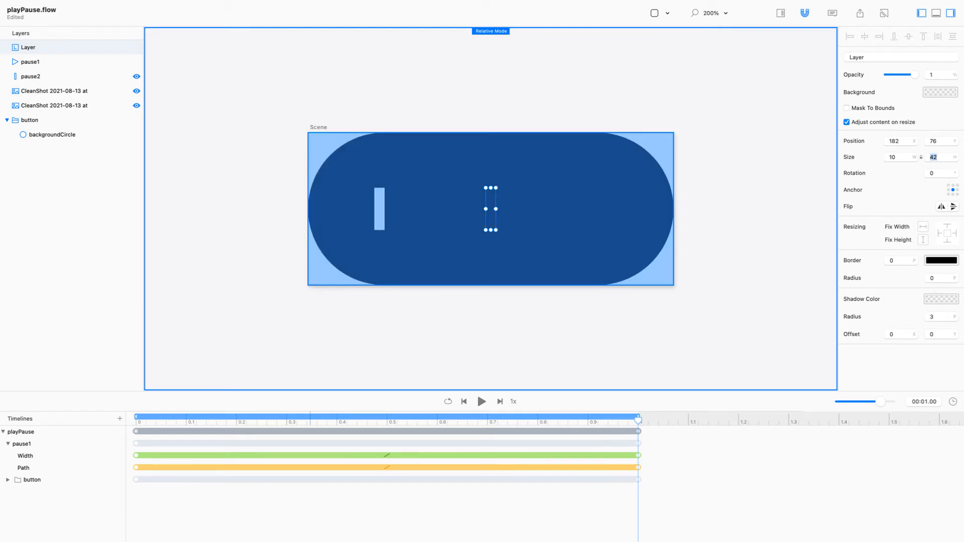
{"action": "left_click_drag", "start_coordinate": [490, 208], "coordinate": [380, 208]}
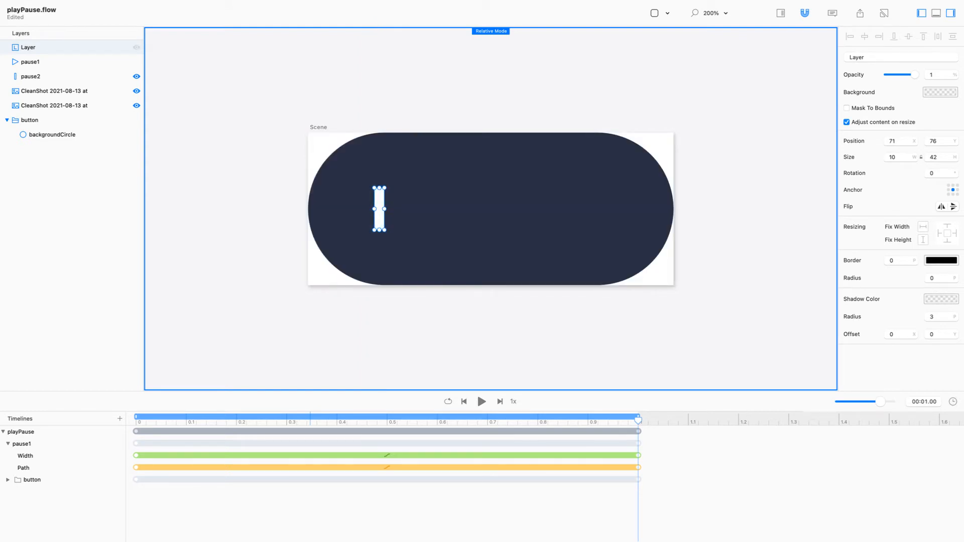
Nest pause1 inside the empty layer over the bar and name the resulting group pauseGroup.
{"action": "left_click_drag", "start_coordinate": [30, 62], "coordinate": [28, 48]}
{"action": "key", "text": "Return"}
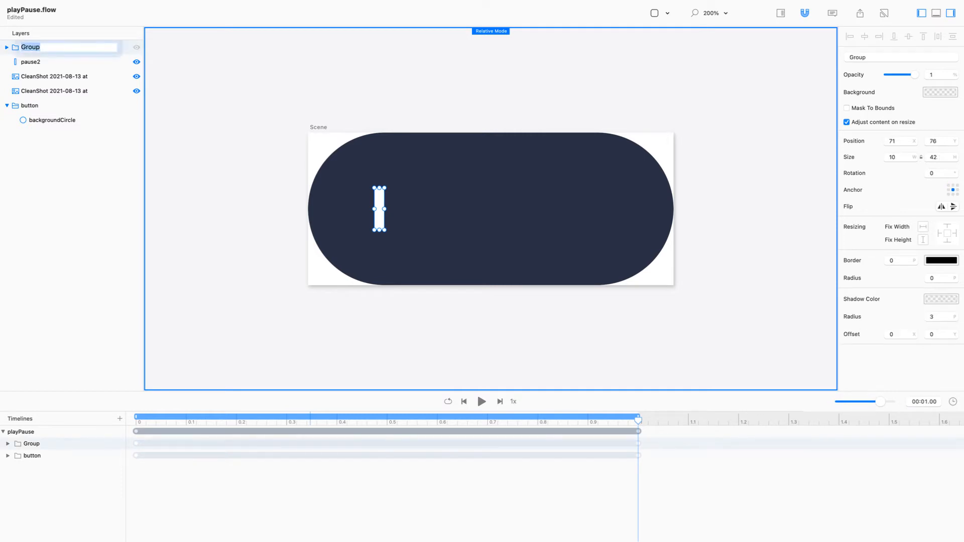
{"action": "type", "text": "pauseGroup"}
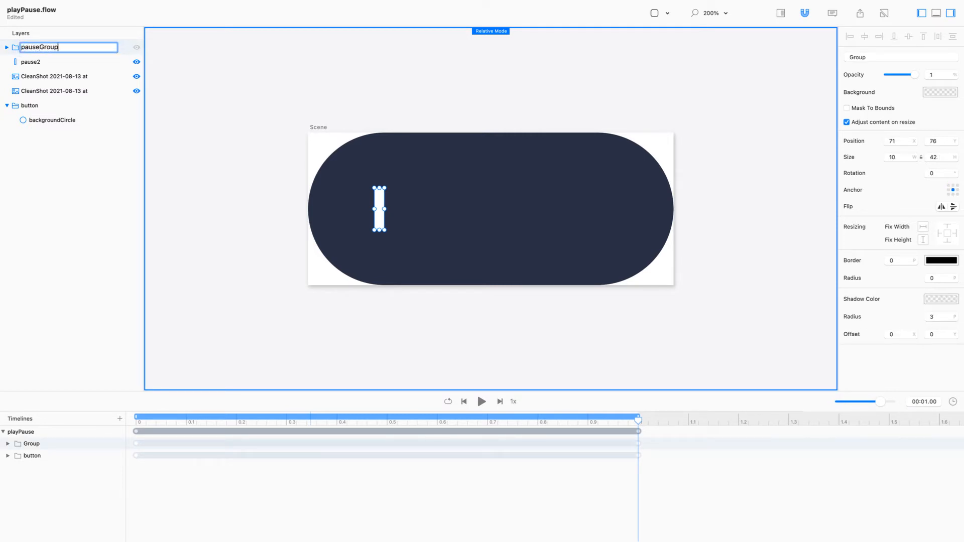
{"action": "key", "text": "Return"}
{"action": "left_click", "coordinate": [7, 47]}
{"action": "left_click", "coordinate": [38, 61]}
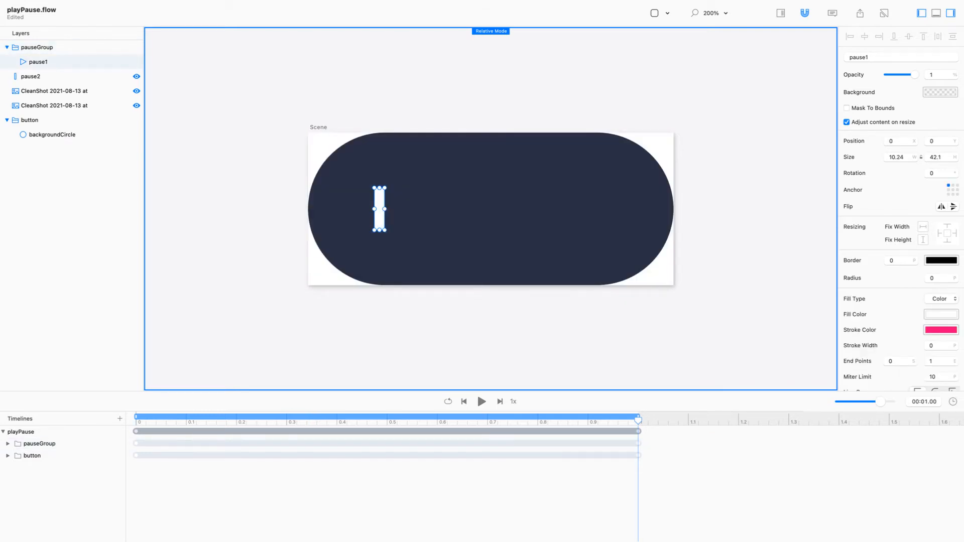
At 0 s, turn off content adjustment on resize for pauseGroup and widen it outside Relative Mode to about 40, enclosing the Play triangle.
{"action": "left_click", "coordinate": [8, 456]}
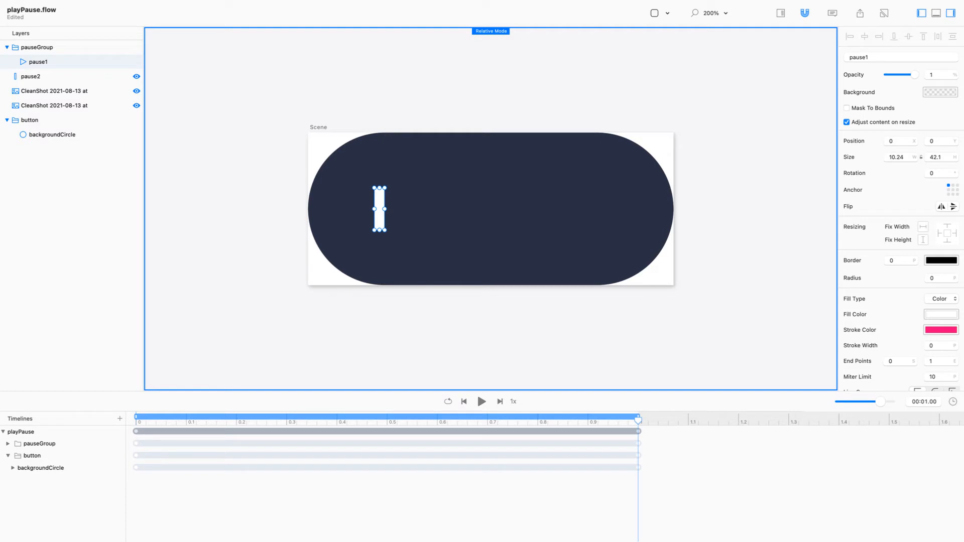
{"action": "left_click", "coordinate": [13, 468]}
{"action": "left_click_drag", "start_coordinate": [638, 420], "coordinate": [135, 419]}
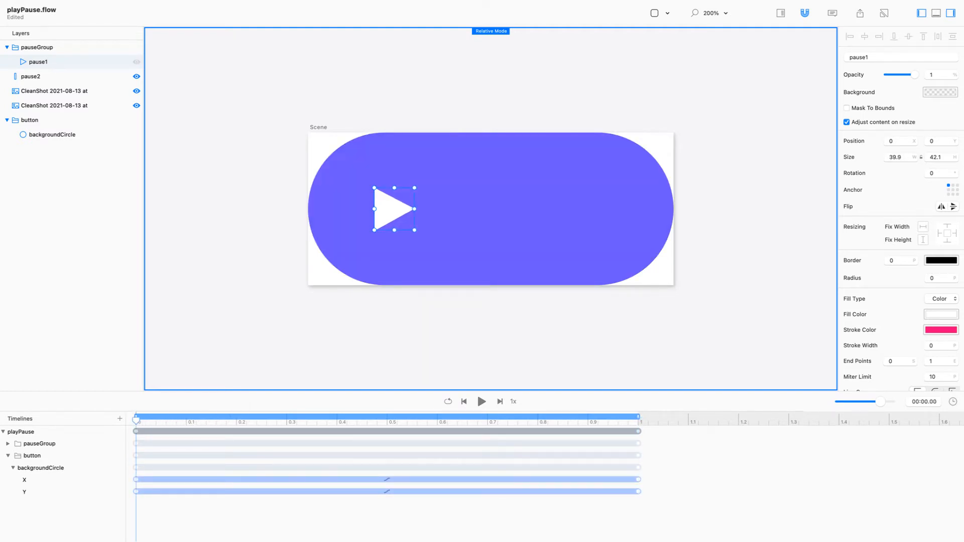
{"action": "left_click", "coordinate": [37, 47]}
{"action": "left_click_drag", "start_coordinate": [384, 208], "coordinate": [406, 208]}
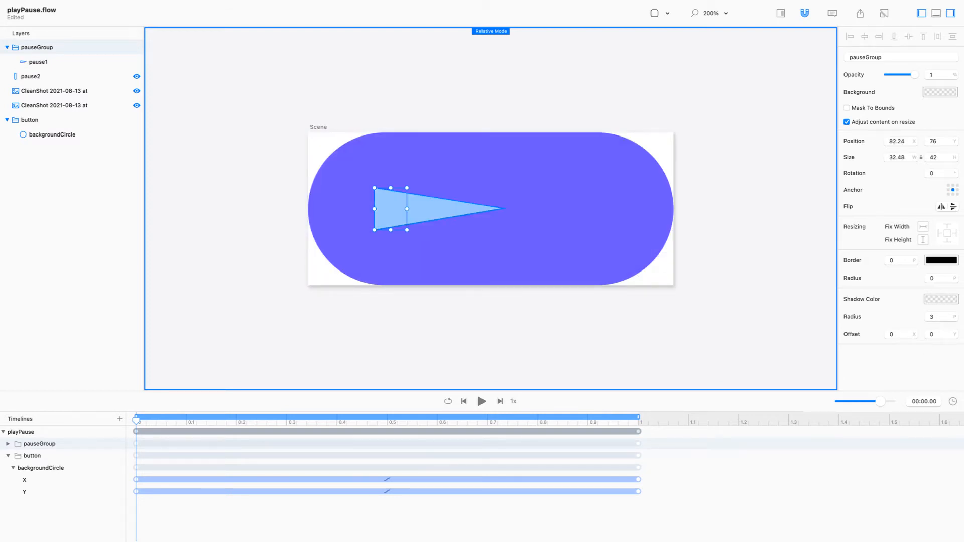
{"action": "key", "text": "super+z"}
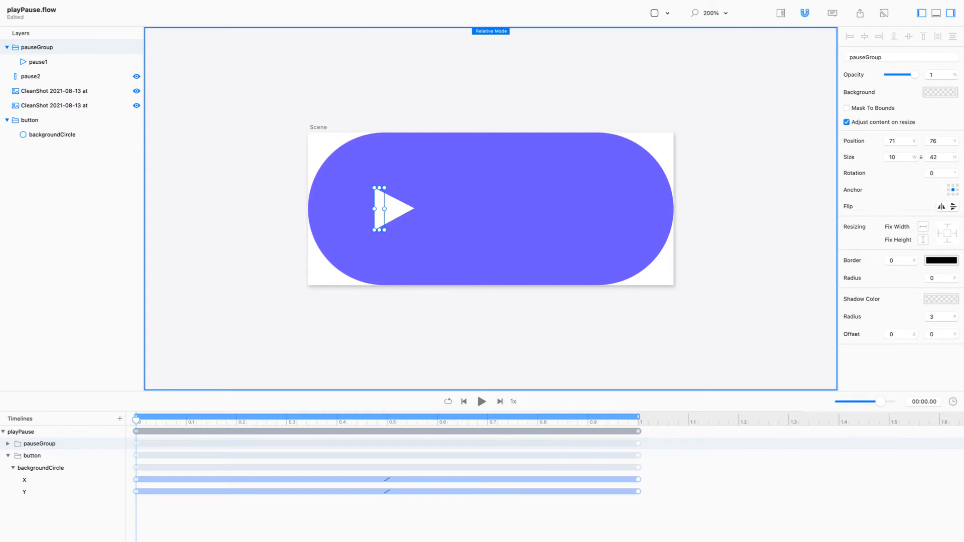
{"action": "left_click", "coordinate": [847, 122]}
{"action": "mouse_move", "coordinate": [384, 209]}
{"action": "left_mouse_down"}
{"action": "mouse_move", "coordinate": [414, 209]}
{"action": "mouse_move", "coordinate": [384, 209]}
{"action": "left_mouse_up"}
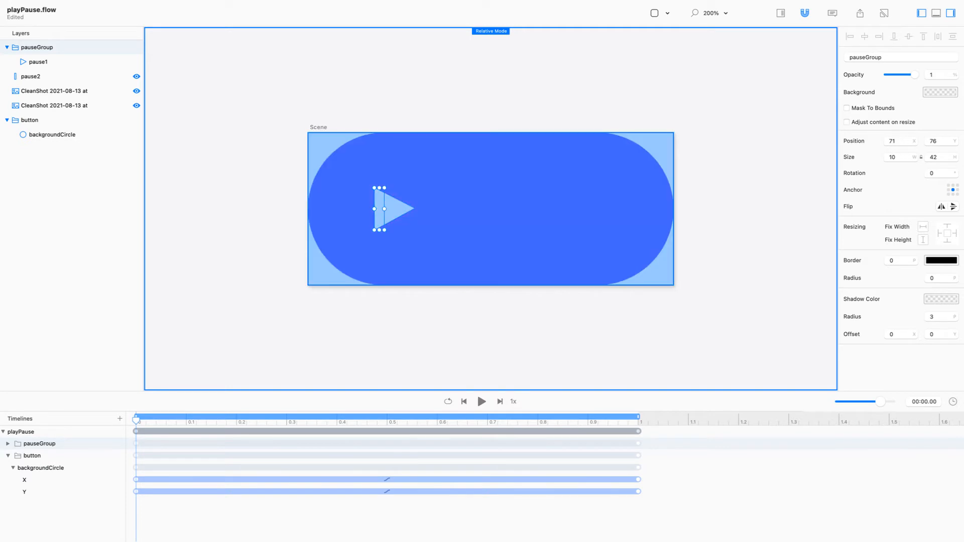
{"action": "key", "text": "super+r"}
{"action": "left_click_drag", "start_coordinate": [384, 209], "coordinate": [414, 209]}
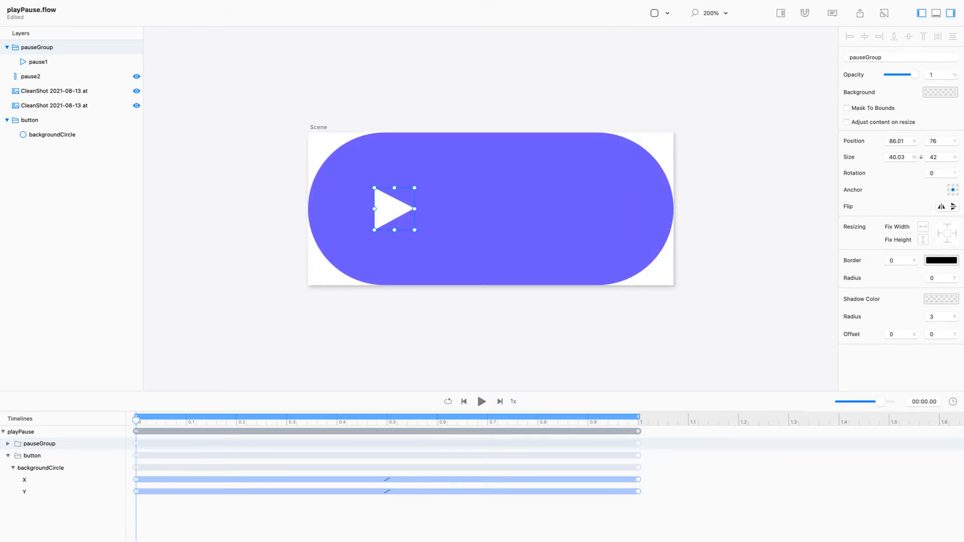
Set pauseGroup's X position to 86 at 0 s.
{"action": "left_click", "coordinate": [903, 141]}
{"action": "key", "text": "BackSpace"}
{"action": "key", "text": "BackSpace"}
{"action": "key", "text": "BackSpace"}
{"action": "left_click", "coordinate": [318, 127]}
{"action": "left_click", "coordinate": [394, 326]}
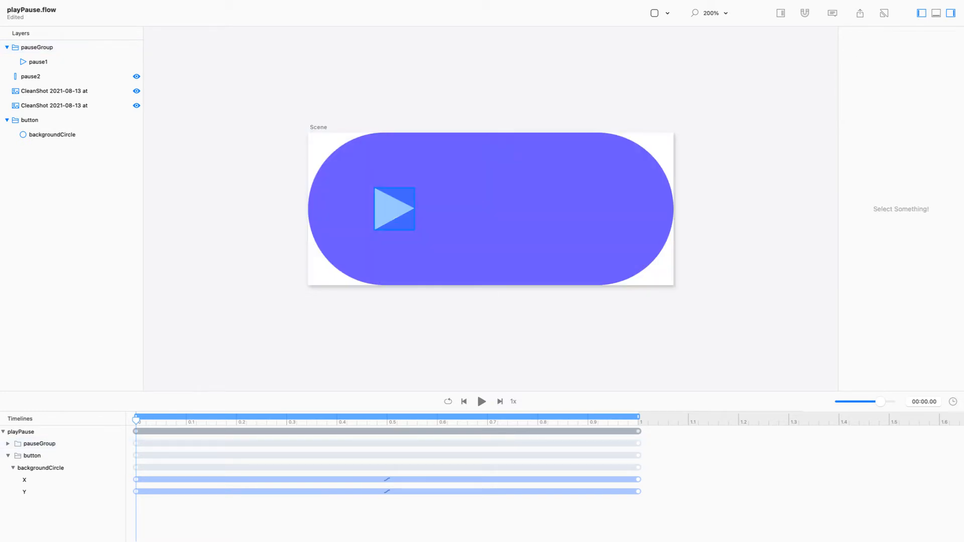
{"action": "left_click", "coordinate": [391, 208]}
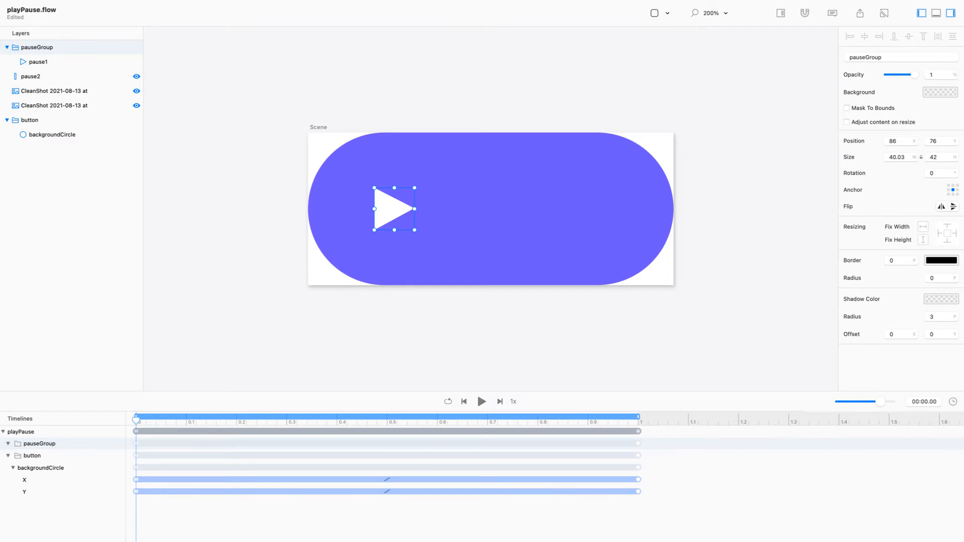
Set pauseGroup's anchor to its upper-left corner in Relative Mode, and switch Relative Mode off again.
{"action": "left_click", "coordinate": [7, 443]}
{"action": "left_click", "coordinate": [20, 468]}
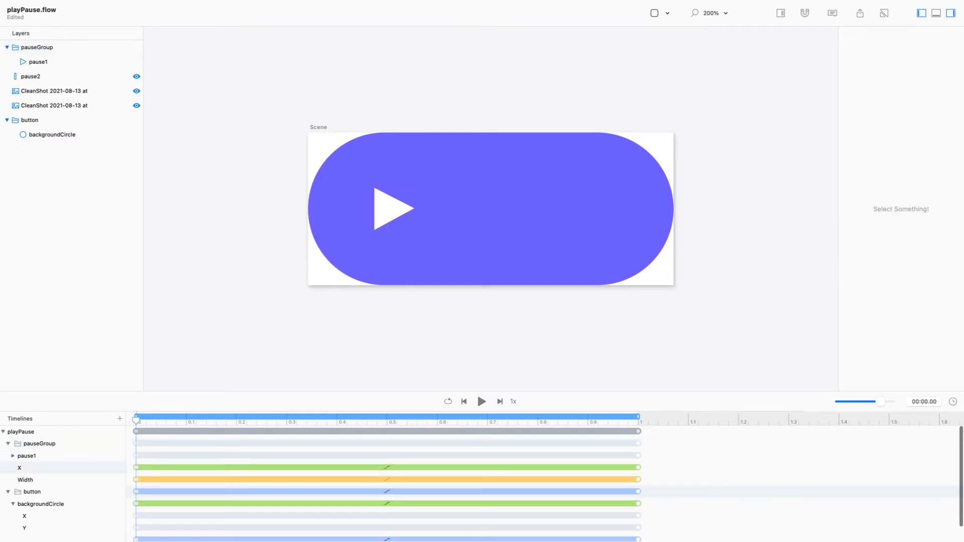
{"action": "left_click", "coordinate": [394, 209]}
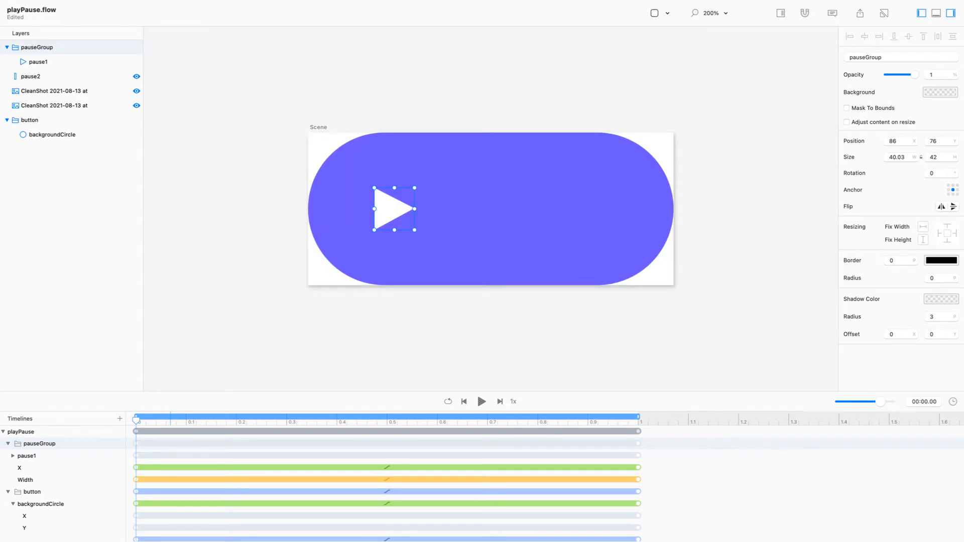
{"action": "left_click", "coordinate": [804, 13]}
{"action": "left_click", "coordinate": [948, 185]}
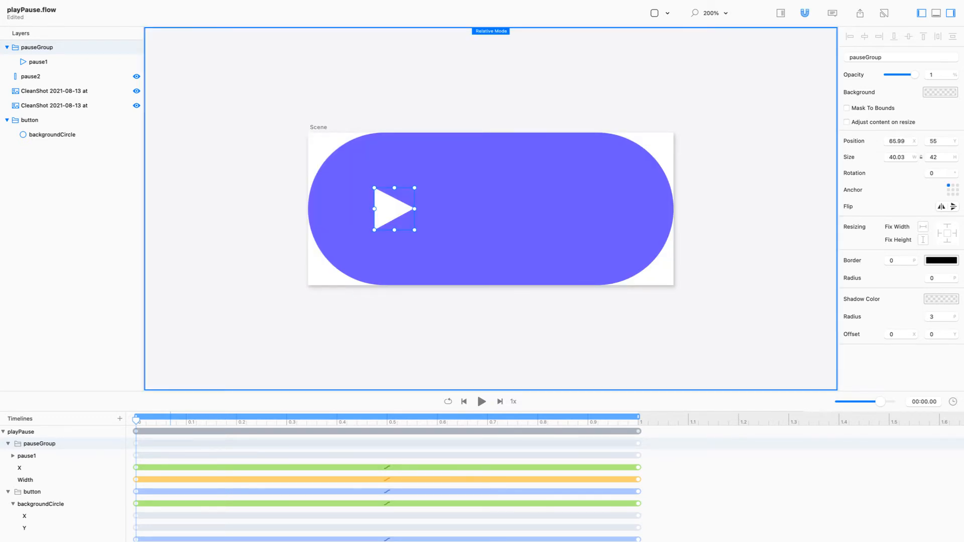
{"action": "left_click", "coordinate": [804, 13]}
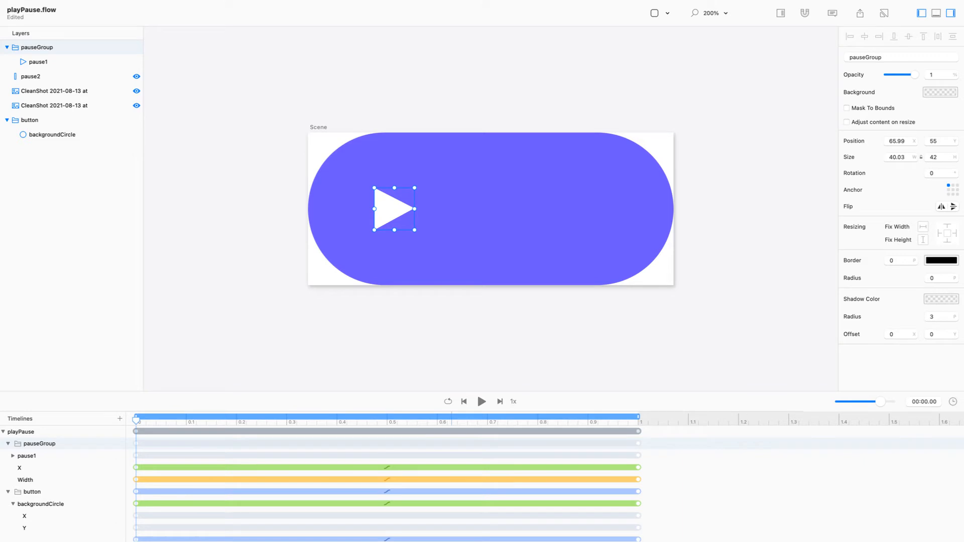
Try deleting pause1's width keyframe at 1 s and preview the resulting morph.
{"action": "left_click", "coordinate": [638, 467]}
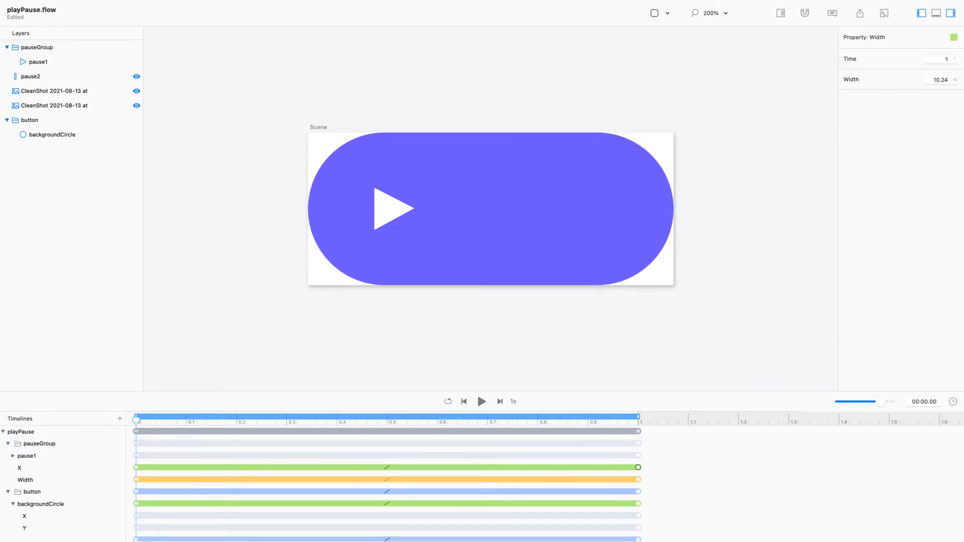
{"action": "key", "text": "Delete"}
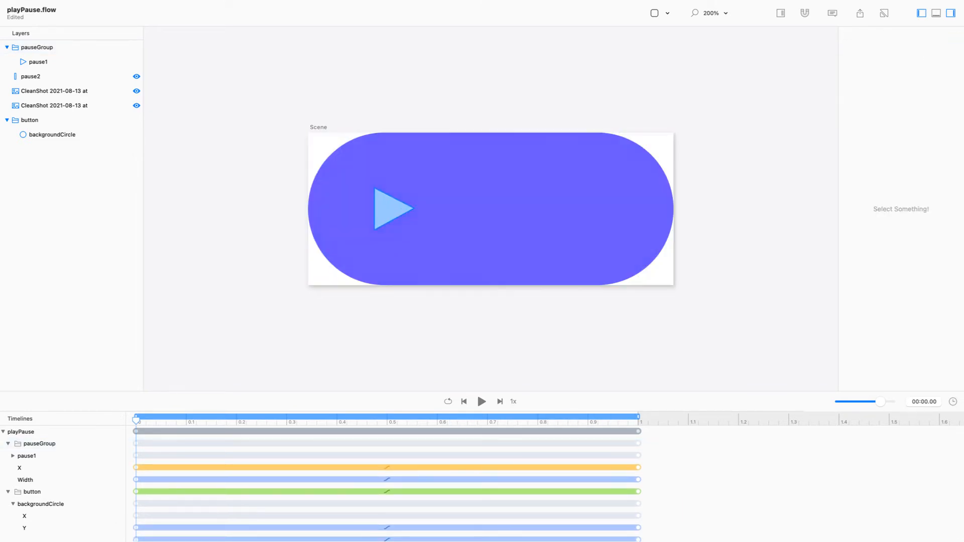
{"action": "left_click", "coordinate": [390, 209]}
{"action": "key", "text": "space"}
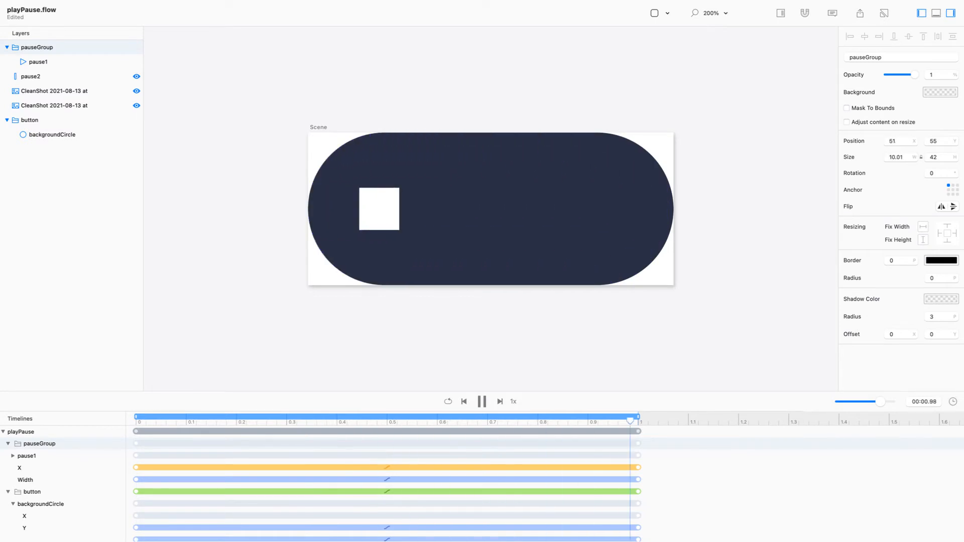
{"action": "key", "text": "space"}
{"action": "left_click_drag", "start_coordinate": [153, 421], "coordinate": [473, 421]}
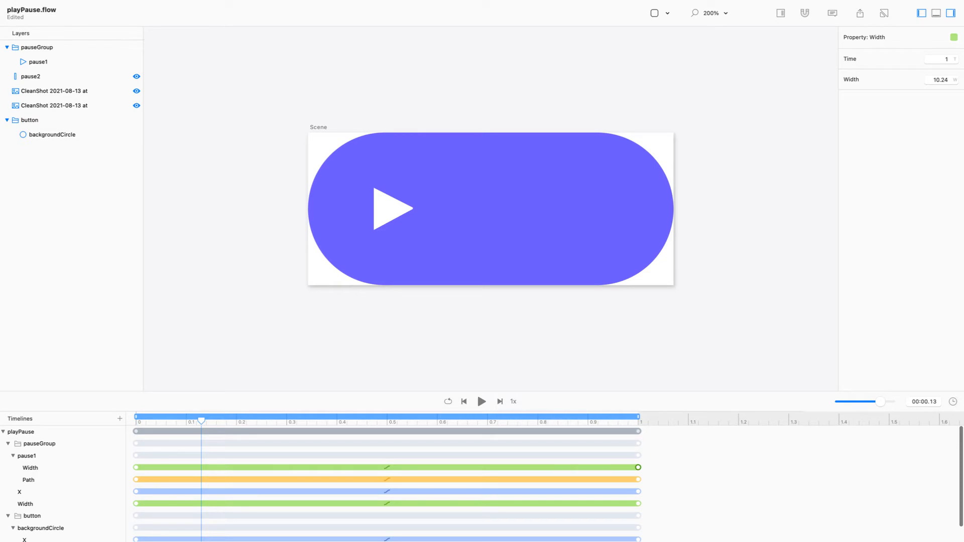
Delete pauseGroup's X keyframe at 1 s and scrub to the end to check the bar's position.
{"action": "left_click", "coordinate": [26, 456]}
{"action": "left_click", "coordinate": [28, 479]}
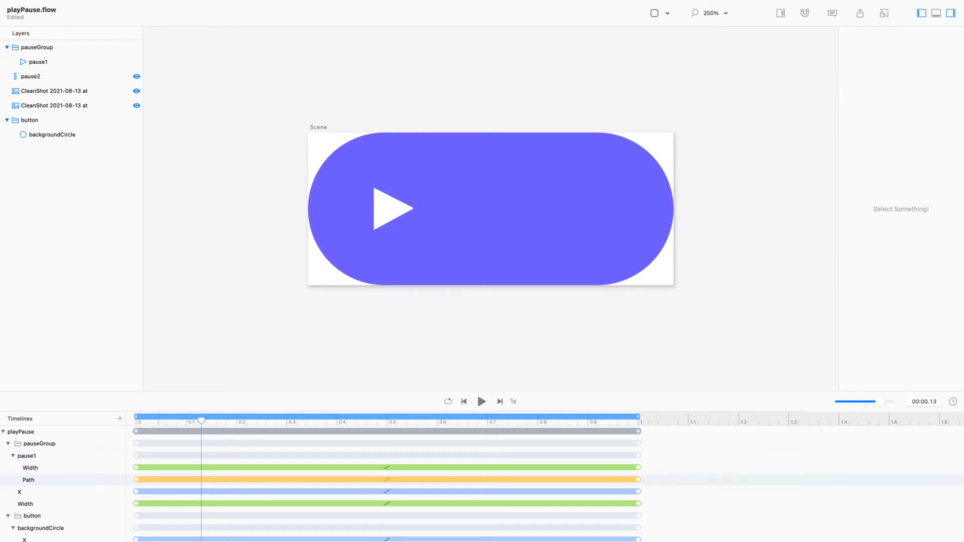
{"action": "left_click", "coordinate": [13, 456]}
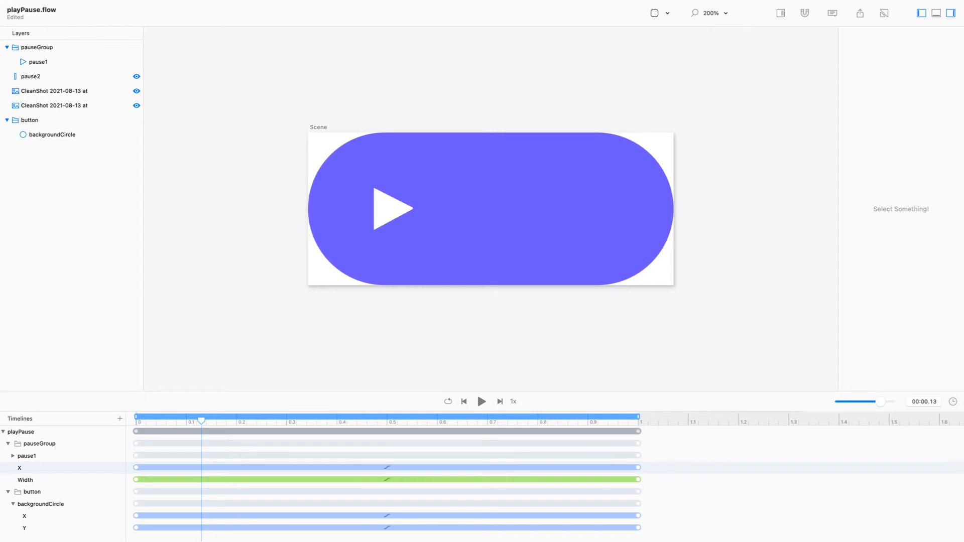
{"action": "left_click", "coordinate": [638, 467]}
{"action": "key", "text": "BackSpace"}
{"action": "left_click_drag", "start_coordinate": [201, 420], "coordinate": [638, 420]}
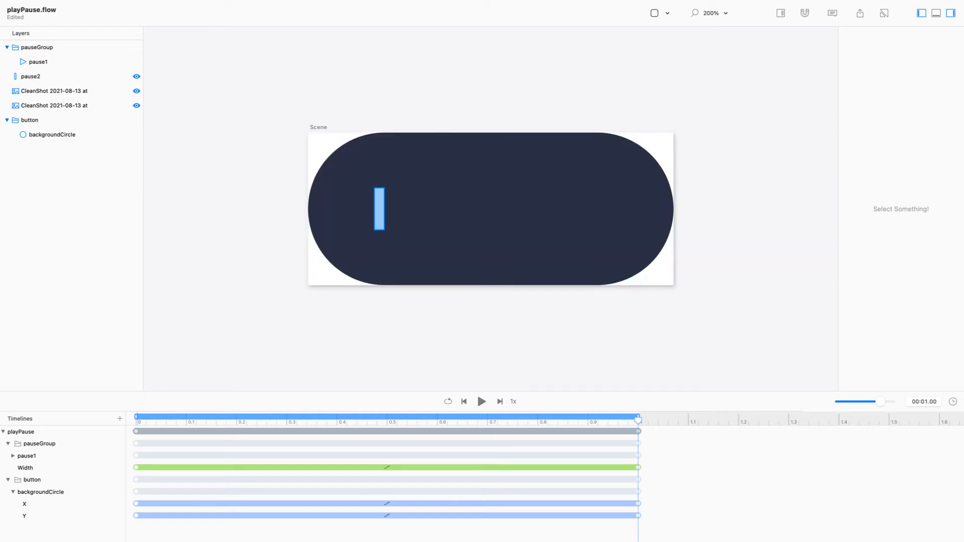
Delete pause1's width and path keyframes at 1 s so only pauseGroup's width is animated.
{"action": "left_click", "coordinate": [37, 47]}
{"action": "left_click", "coordinate": [13, 456]}
{"action": "left_click", "coordinate": [38, 62]}
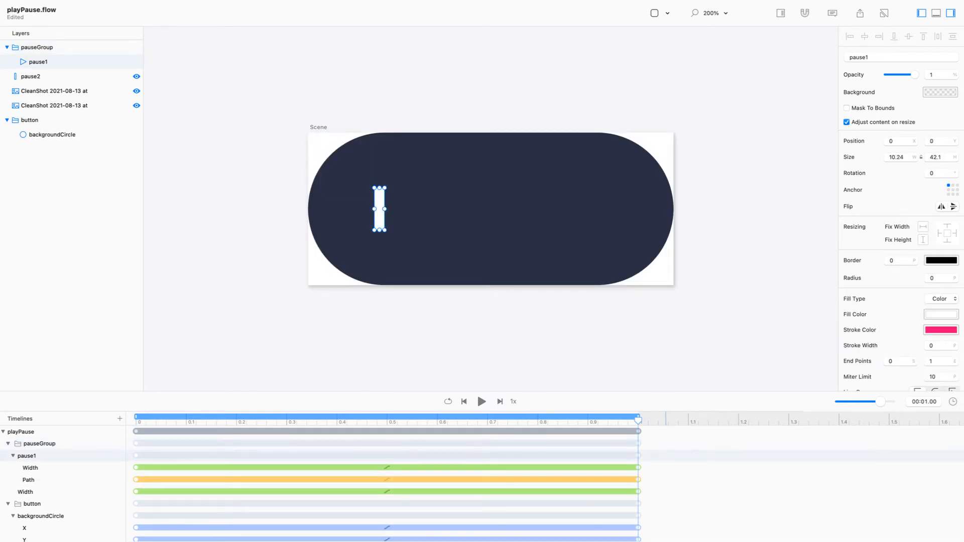
{"action": "left_click_drag", "start_coordinate": [638, 420], "coordinate": [136, 419]}
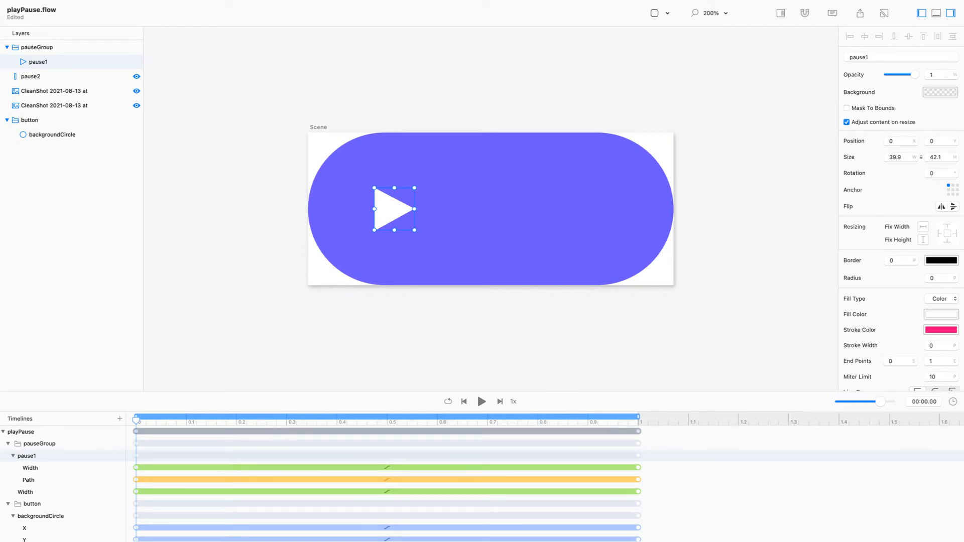
{"action": "left_click_drag", "start_coordinate": [651, 465], "coordinate": [634, 481]}
{"action": "key", "text": "Delete"}
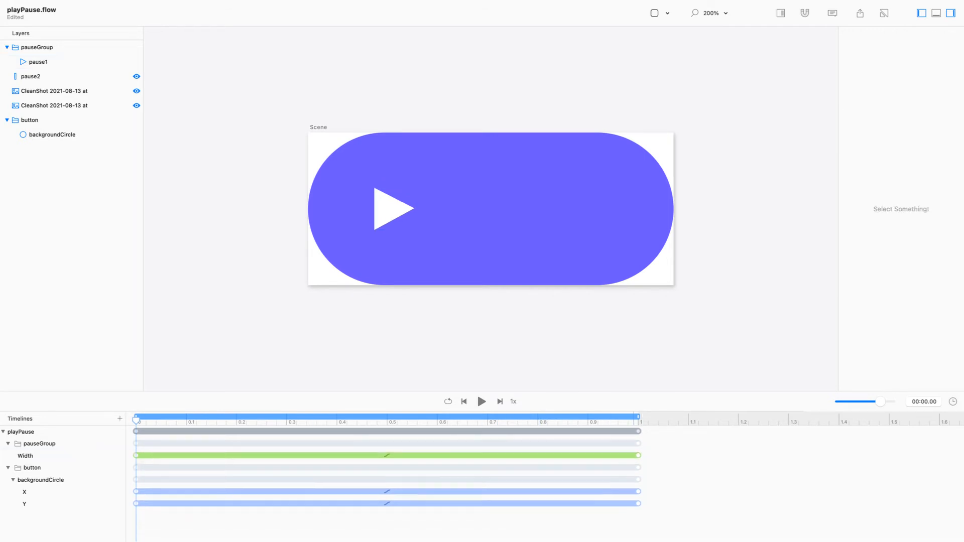
Turn on Mask To Bounds for pauseGroup and scrub to 1 s to check how the triangle is clipped.
{"action": "mouse_move", "coordinate": [136, 420]}
{"action": "left_mouse_down"}
{"action": "mouse_move", "coordinate": [586, 420]}
{"action": "mouse_move", "coordinate": [136, 420]}
{"action": "left_mouse_up"}
{"action": "left_click", "coordinate": [37, 48]}
{"action": "mouse_move", "coordinate": [136, 420]}
{"action": "left_mouse_down"}
{"action": "mouse_move", "coordinate": [556, 419]}
{"action": "mouse_move", "coordinate": [136, 420]}
{"action": "left_mouse_up"}
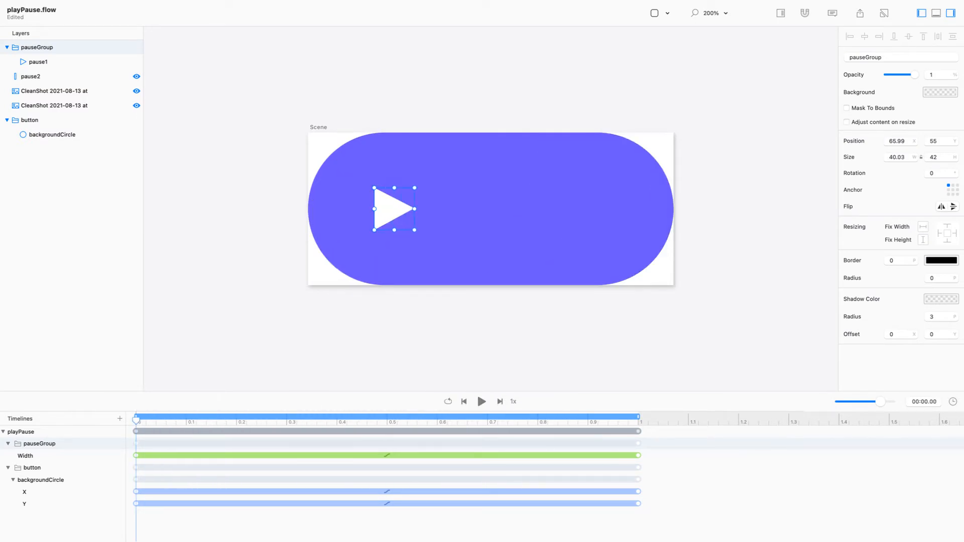
{"action": "left_click", "coordinate": [846, 108]}
{"action": "mouse_move", "coordinate": [136, 420]}
{"action": "left_mouse_down"}
{"action": "mouse_move", "coordinate": [637, 420]}
{"action": "mouse_move", "coordinate": [136, 420]}
{"action": "left_mouse_up"}
{"action": "left_click", "coordinate": [39, 62]}
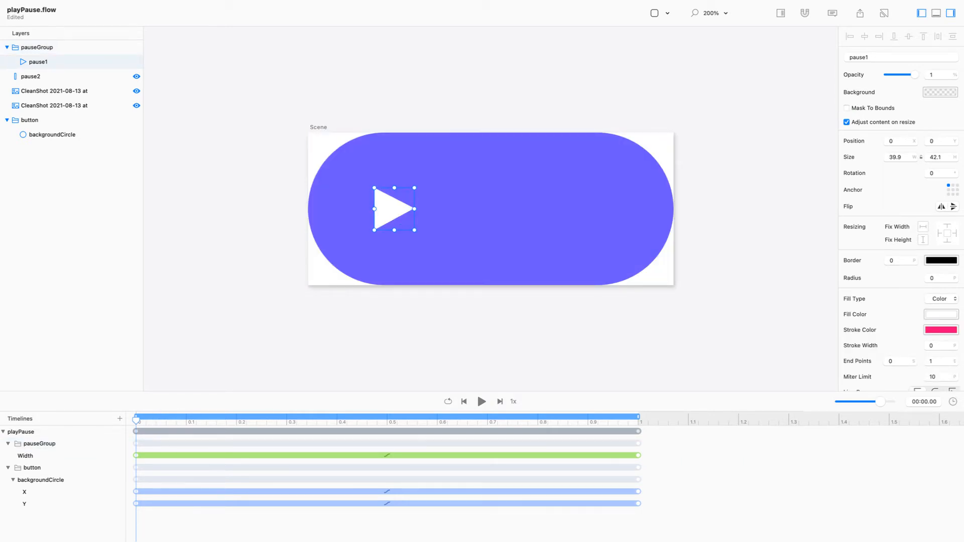
{"action": "left_click_drag", "start_coordinate": [136, 419], "coordinate": [638, 420]}
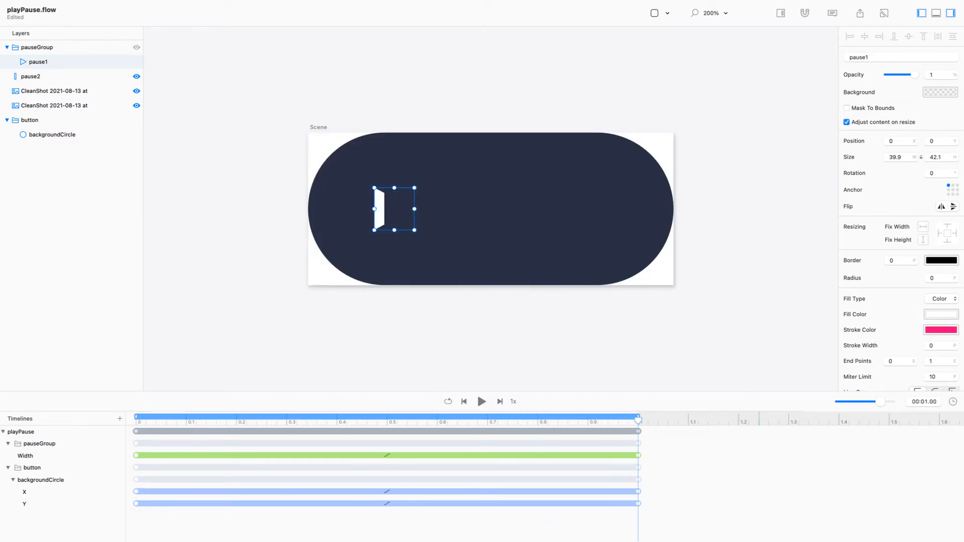
Turn off Mask To Bounds for pauseGroup and select the pause1 triangle inside it.
{"action": "left_click", "coordinate": [36, 47]}
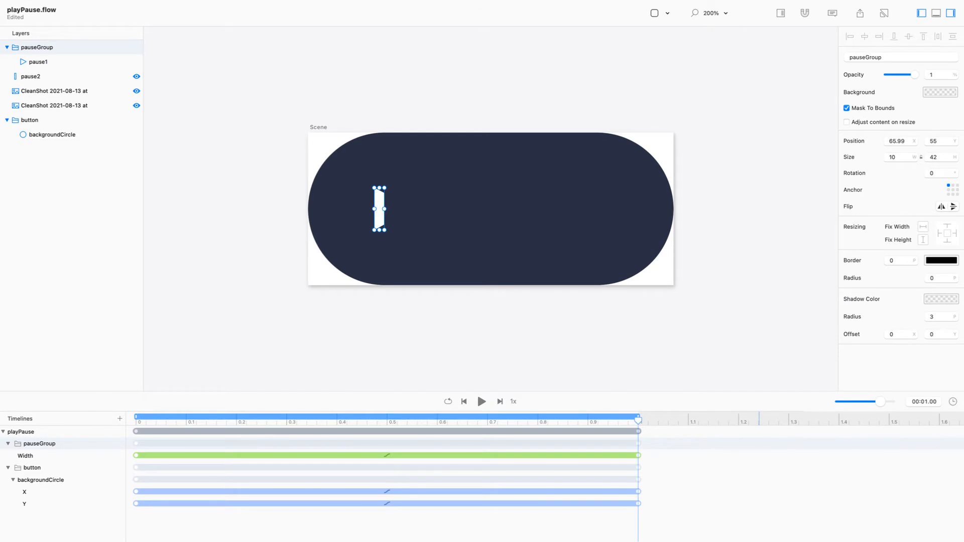
{"action": "left_click", "coordinate": [846, 108]}
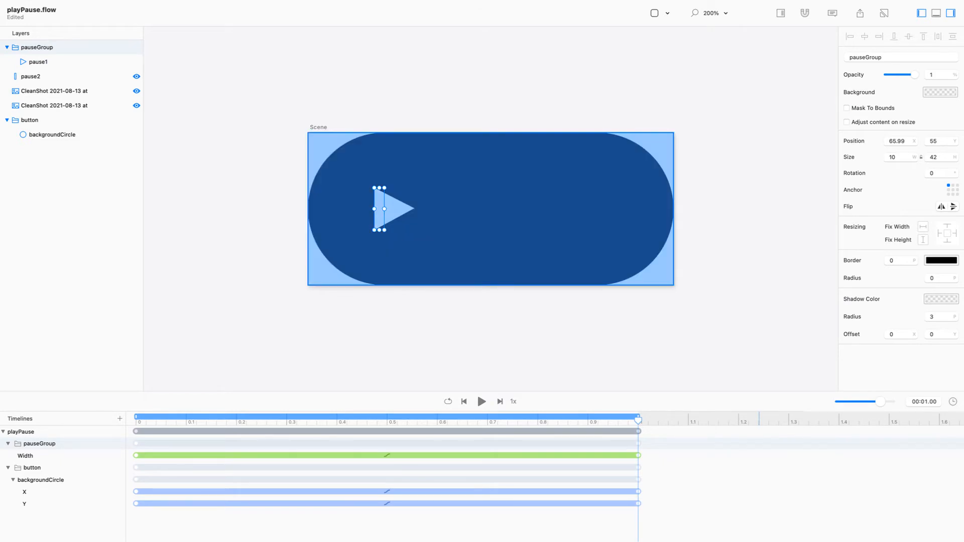
{"action": "left_click", "coordinate": [490, 209]}
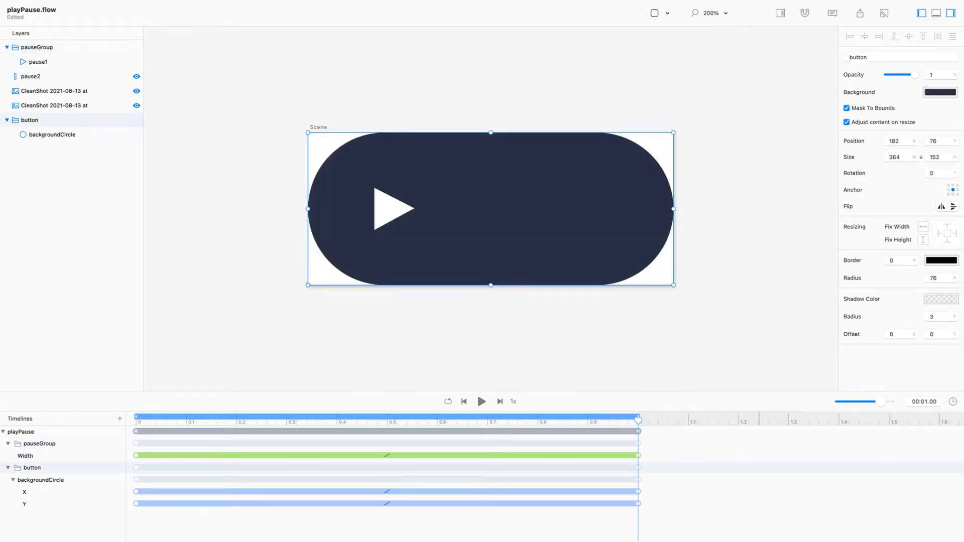
{"action": "left_click", "coordinate": [37, 47]}
{"action": "left_click", "coordinate": [38, 62]}
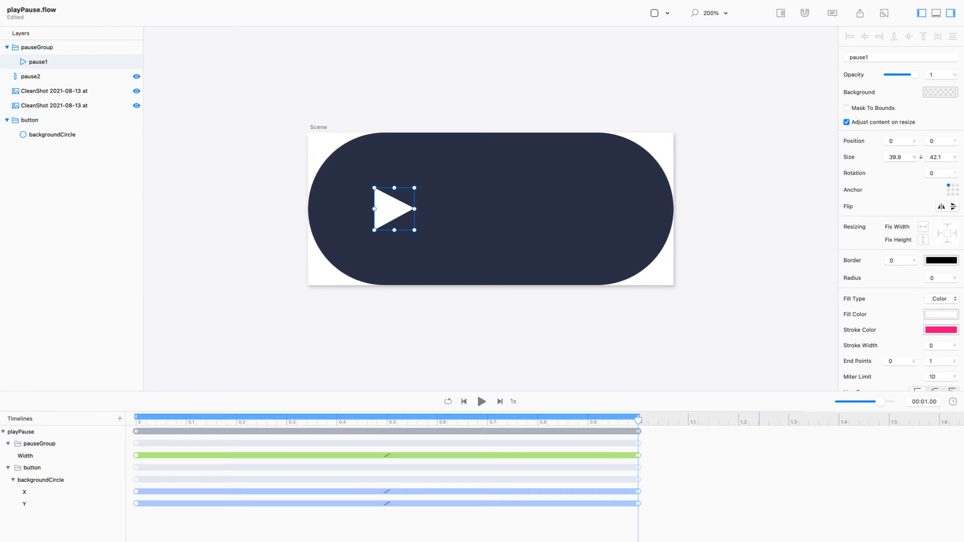
At 1 s, double the point at pause1's tip and move the two points to the lower and upper edges, forming a rectangle about 40 wide.
{"action": "key", "text": "Return"}
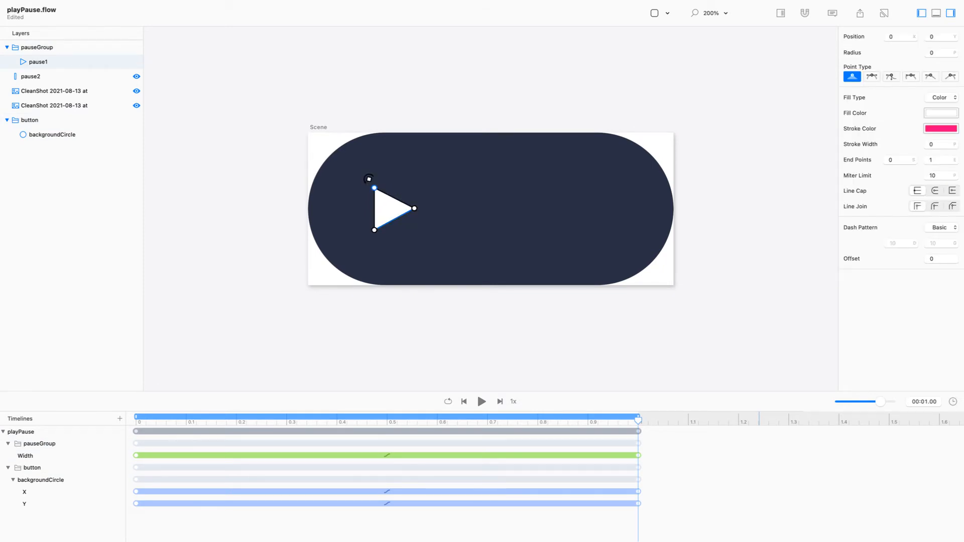
{"action": "left_click", "coordinate": [413, 209]}
{"action": "key", "text": "Escape"}
{"action": "key", "text": "Return"}
{"action": "left_click", "coordinate": [414, 208]}
{"action": "left_click_drag", "start_coordinate": [414, 208], "coordinate": [414, 230]}
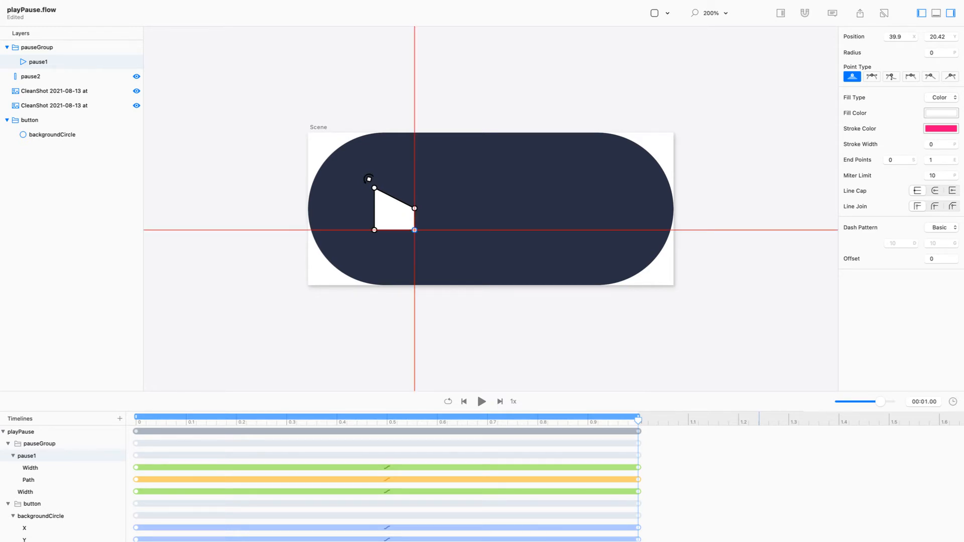
{"action": "left_click_drag", "start_coordinate": [414, 209], "coordinate": [414, 187]}
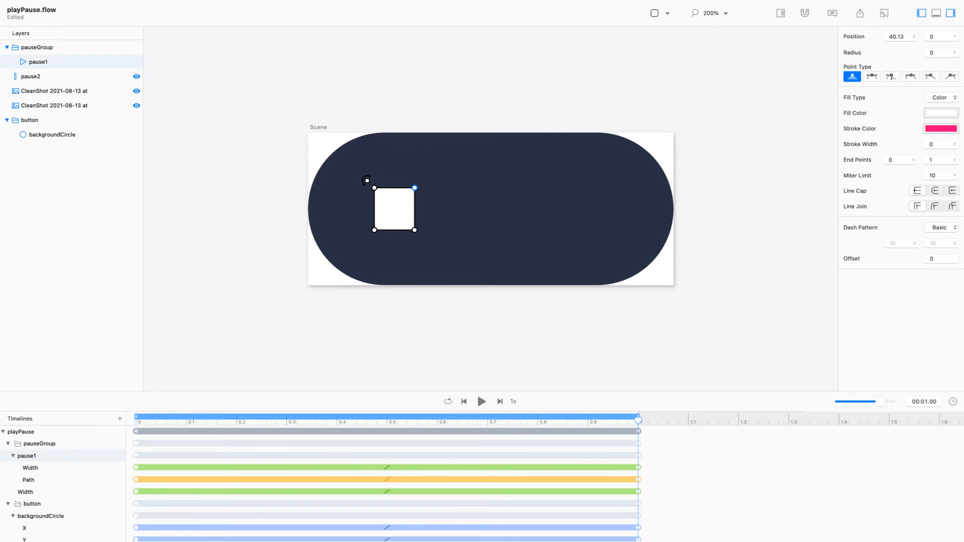
Delete pause1's width keyframe at 1 s and scrub back to 0 s to check the path morph.
{"action": "left_click", "coordinate": [638, 480]}
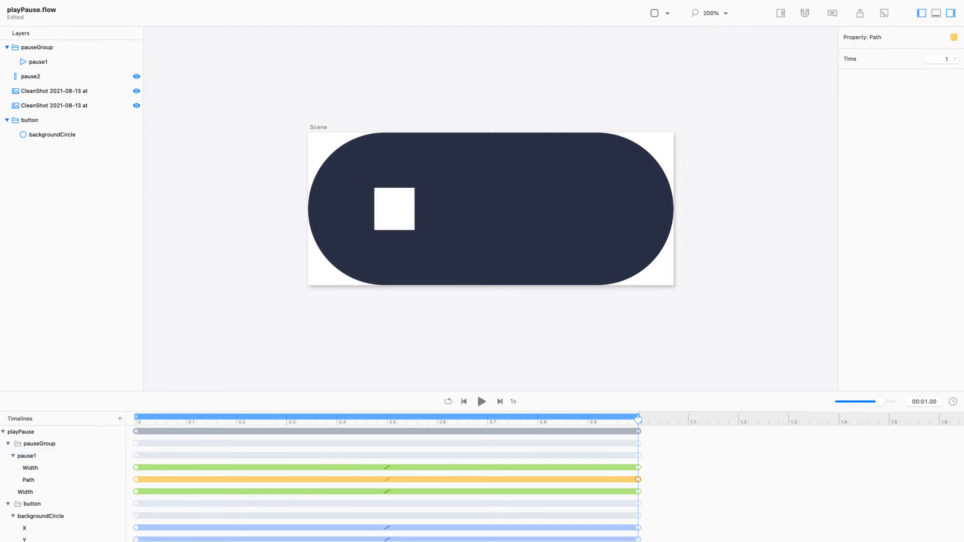
{"action": "left_click", "coordinate": [638, 467]}
{"action": "key", "text": "Delete"}
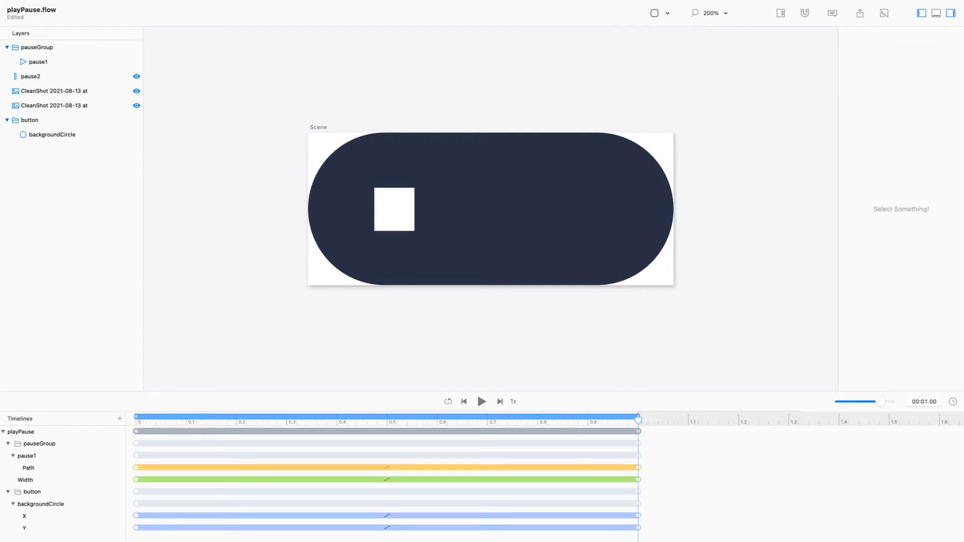
{"action": "left_click_drag", "start_coordinate": [638, 419], "coordinate": [317, 420]}
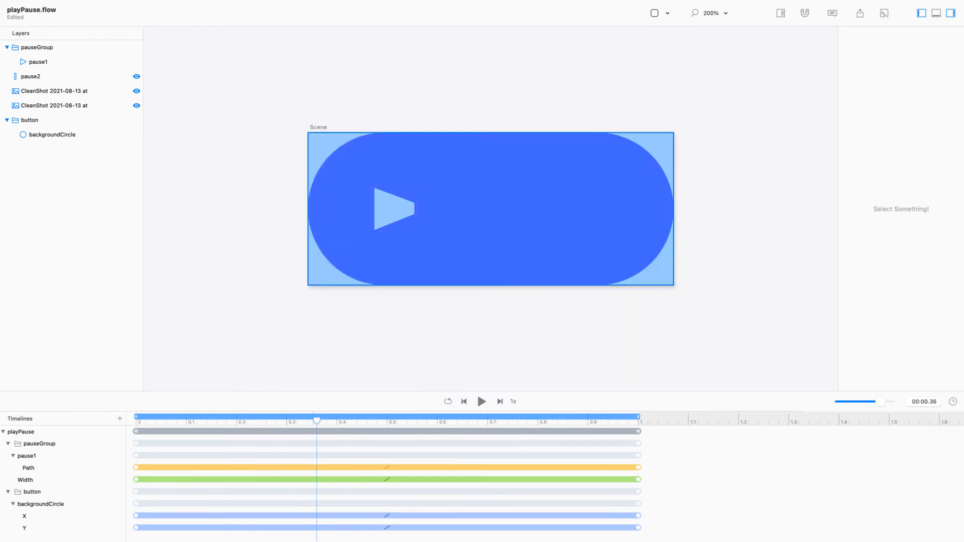
{"action": "left_click_drag", "start_coordinate": [317, 419], "coordinate": [136, 419]}
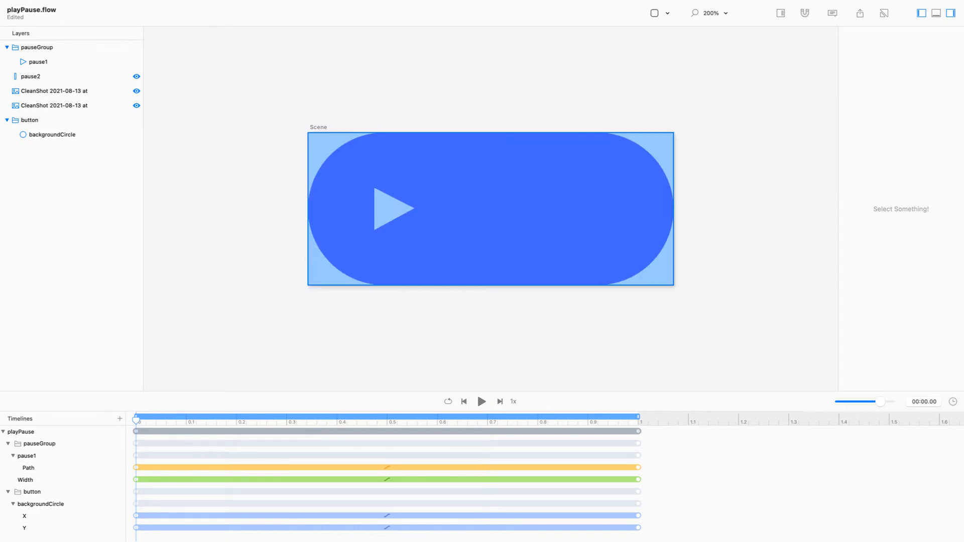
Turn on Mask To Bounds for pauseGroup and play the animation to check the triangle's morph into a bar up close.
{"action": "left_click", "coordinate": [394, 208]}
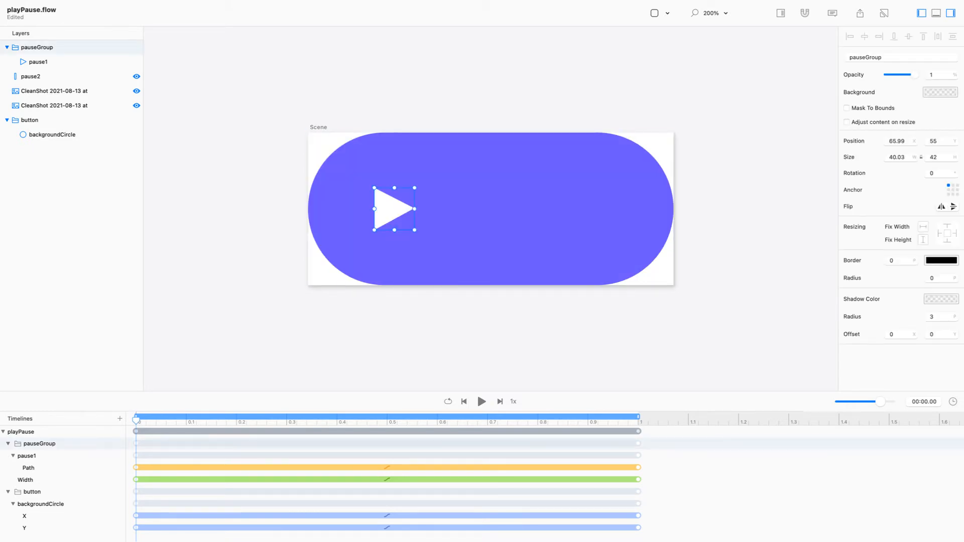
{"action": "left_click", "coordinate": [846, 108]}
{"action": "key", "text": "space"}
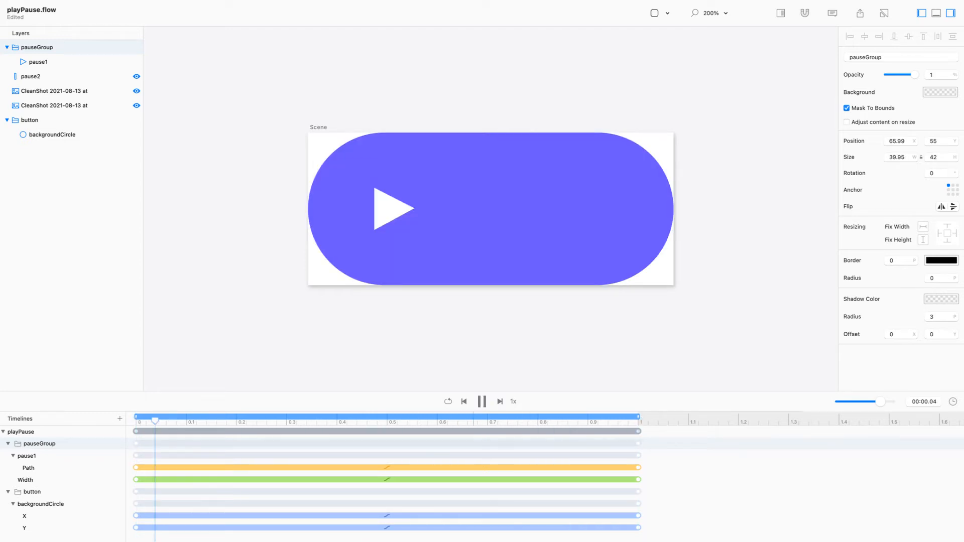
{"action": "key", "text": "space"}
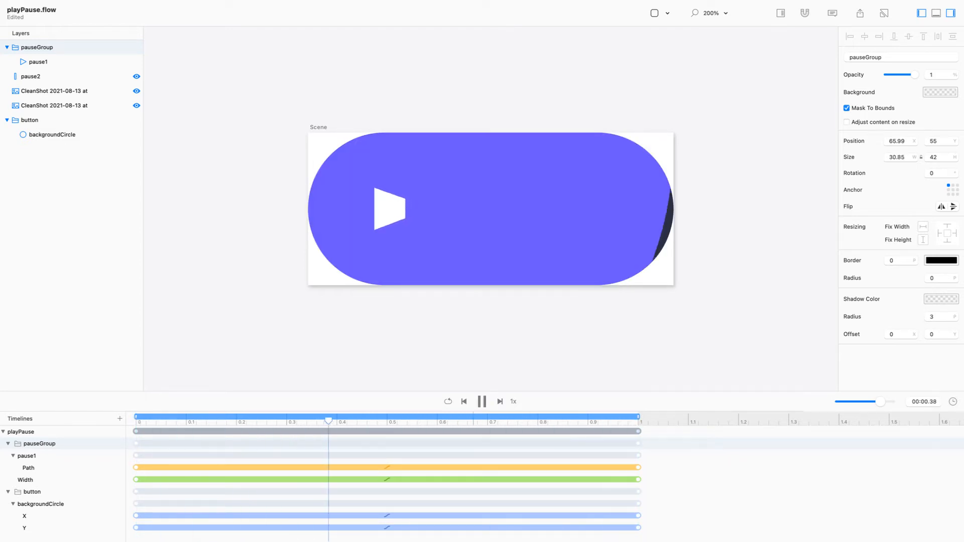
{"action": "key", "text": "space"}
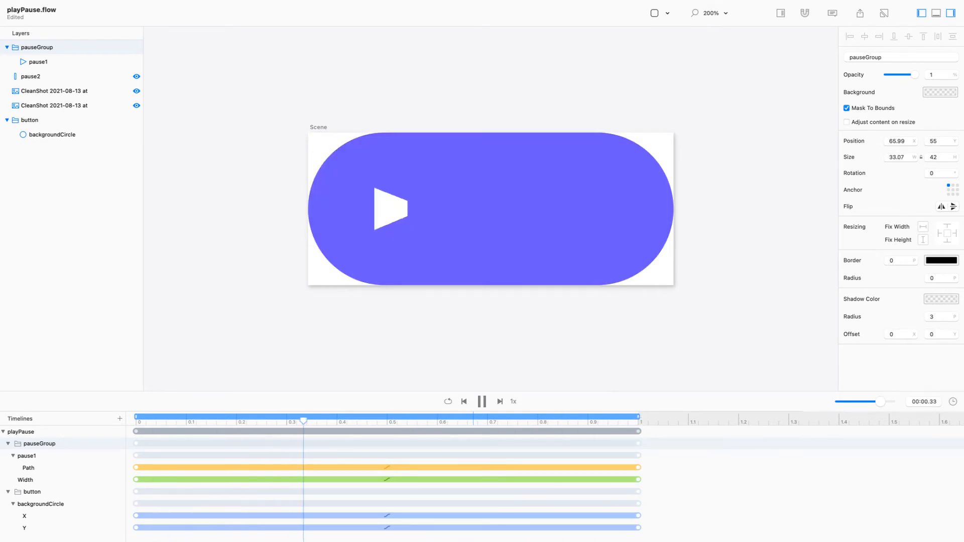
{"action": "key", "text": "super+2"}
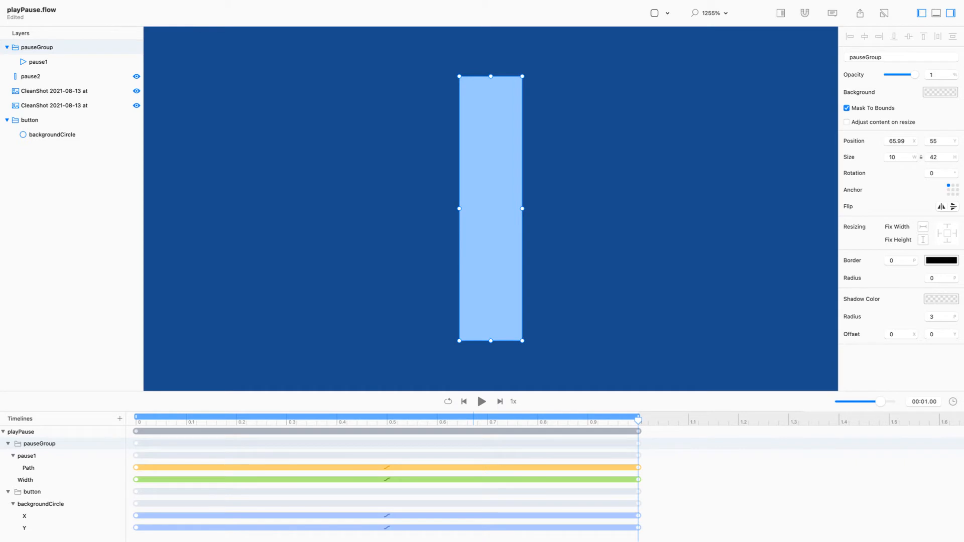
{"action": "key", "text": "space"}
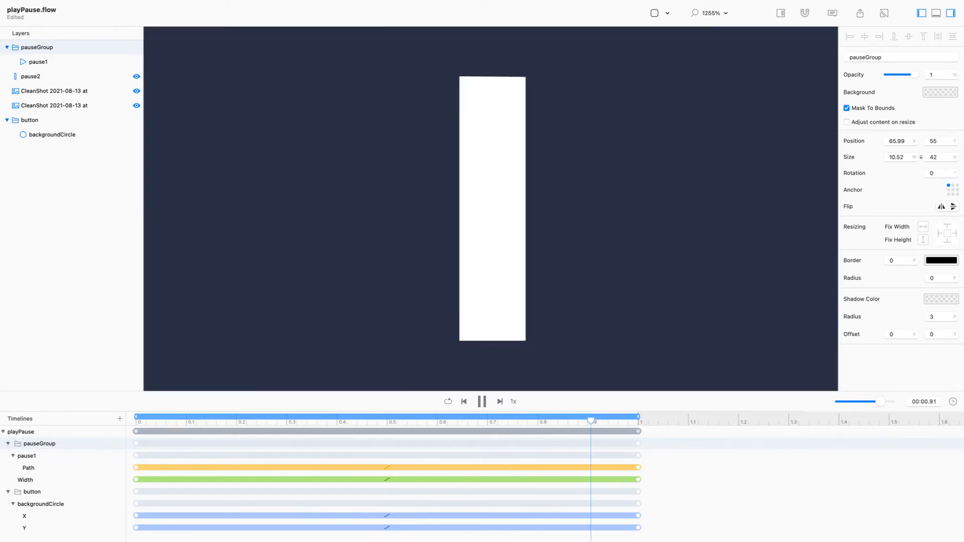
{"action": "key", "text": "space"}
{"action": "key", "text": "space"}
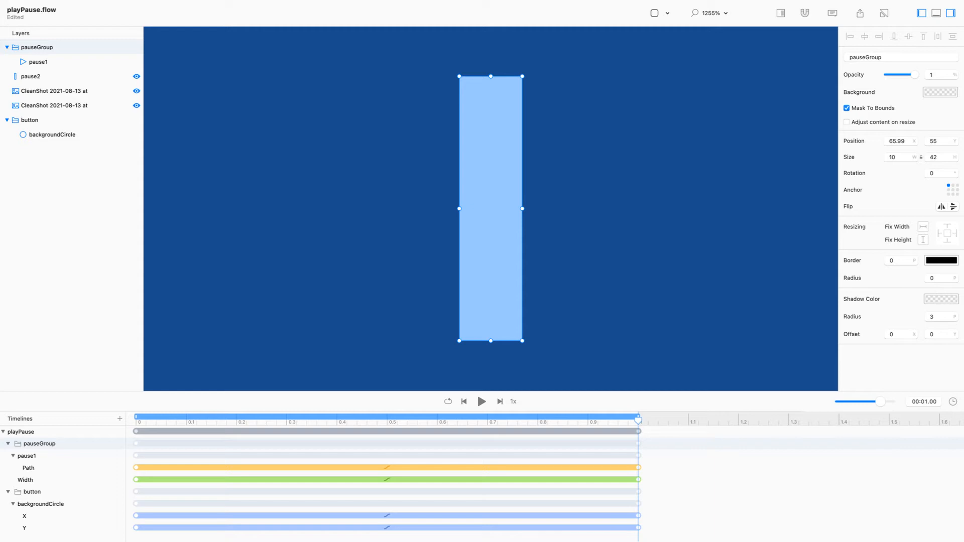
Save the file and make the pause2 layer visible.
{"action": "key", "text": "super+s"}
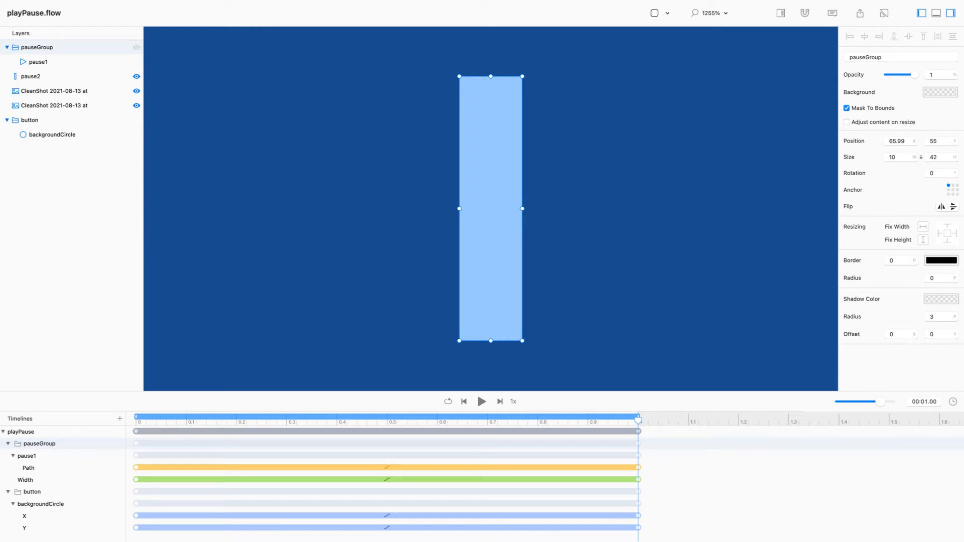
{"action": "left_click", "coordinate": [31, 76]}
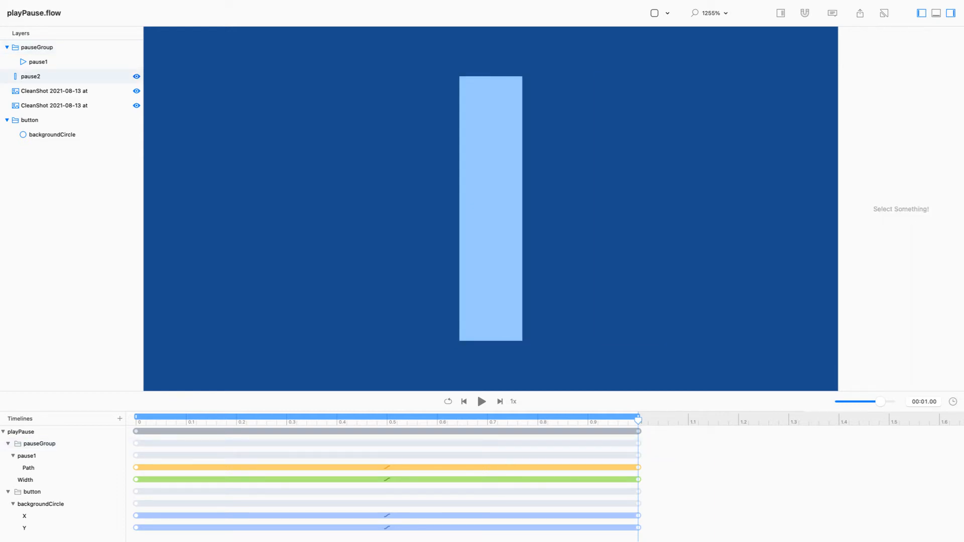
{"action": "left_click", "coordinate": [136, 77]}
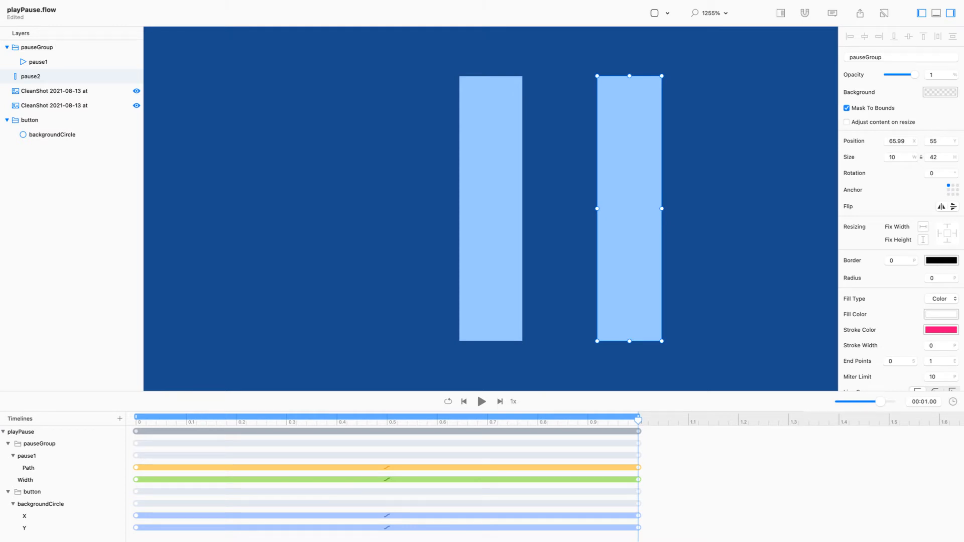
Switch to the shot.mp4 reference video and step back from the Pause state to the Play state.
{"action": "key", "text": "super+Tab"}
{"action": "key", "text": "super+Tab"}
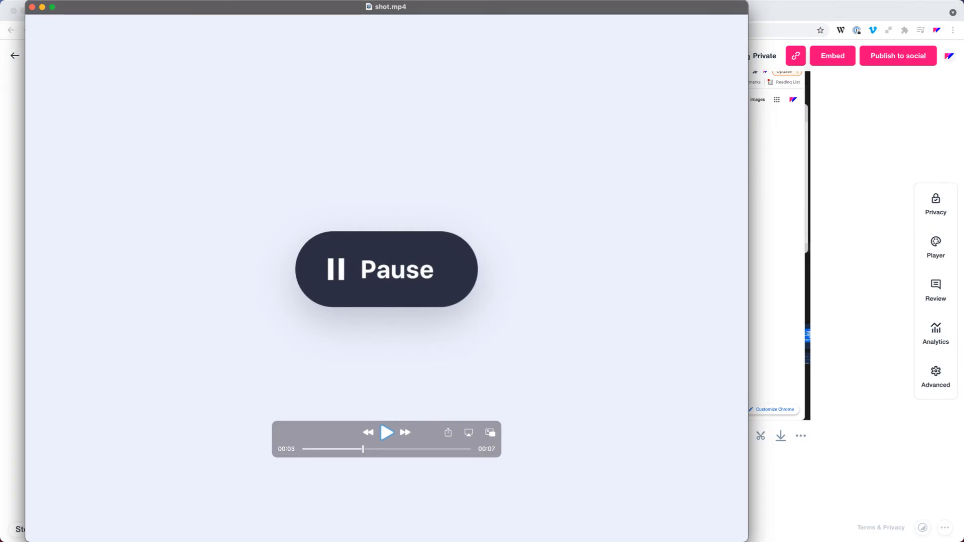
{"action": "key", "text": "Left"}
{"action": "key", "text": "Left"}
{"action": "key", "text": "Left"}
{"action": "key", "text": "Left"}
{"action": "key", "text": "Left"}
{"action": "key", "text": "Left"}
{"action": "key", "text": "Left"}
{"action": "key", "text": "Left"}
{"action": "key", "text": "Left"}
{"action": "key", "text": "Left"}
{"action": "key", "text": "Left"}
{"action": "key", "text": "Left"}
{"action": "key", "text": "Left"}
{"action": "key", "text": "Left"}
{"action": "key", "text": "Left"}
{"action": "key", "text": "Left"}
{"action": "key", "text": "Left"}
{"action": "key", "text": "Left"}
{"action": "key", "text": "Left"}
{"action": "key", "text": "Left"}
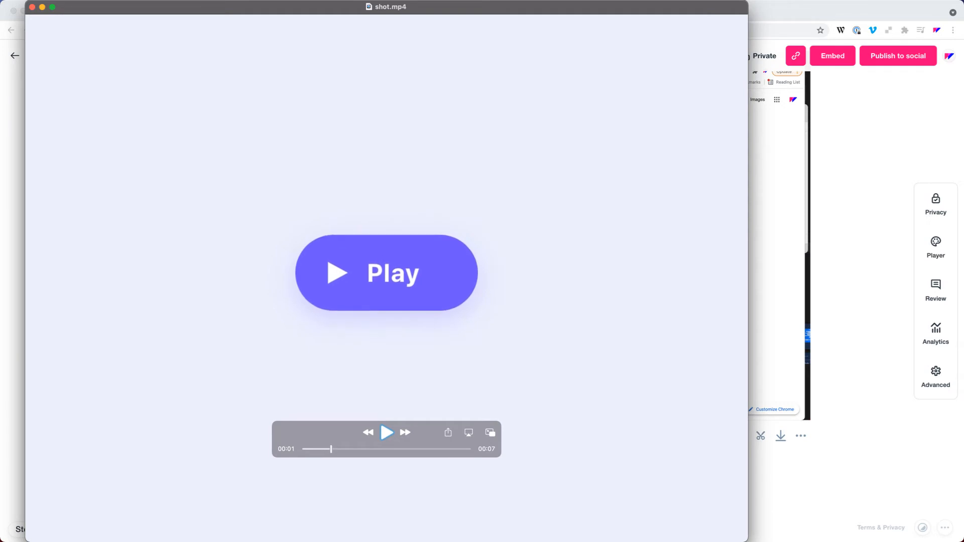
Step forward frame by frame through the reference to examine how the triangle becomes the first pause bar.
{"action": "key", "text": "Right"}
{"action": "key", "text": "Right"}
{"action": "key", "text": "Right"}
{"action": "key", "text": "Right"}
{"action": "key", "text": "Right"}
{"action": "key", "text": "Right"}
{"action": "key", "text": "Right"}
{"action": "key", "text": "Right"}
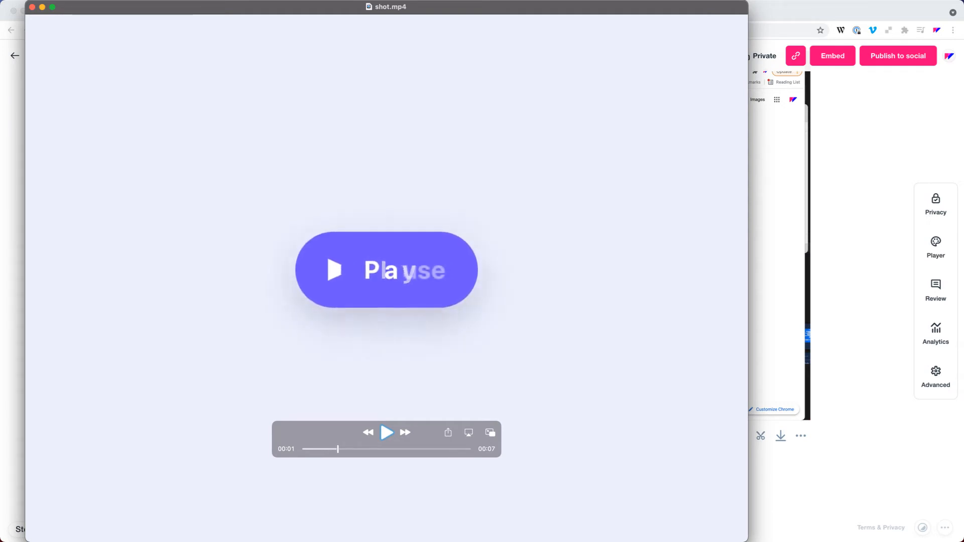
{"action": "key", "text": "Right"}
{"action": "key", "text": "Right"}
{"action": "key", "text": "Right"}
{"action": "key", "text": "Right"}
{"action": "key", "text": "Right"}
{"action": "key", "text": "Right"}
{"action": "key", "text": "Right"}
{"action": "key", "text": "Right"}
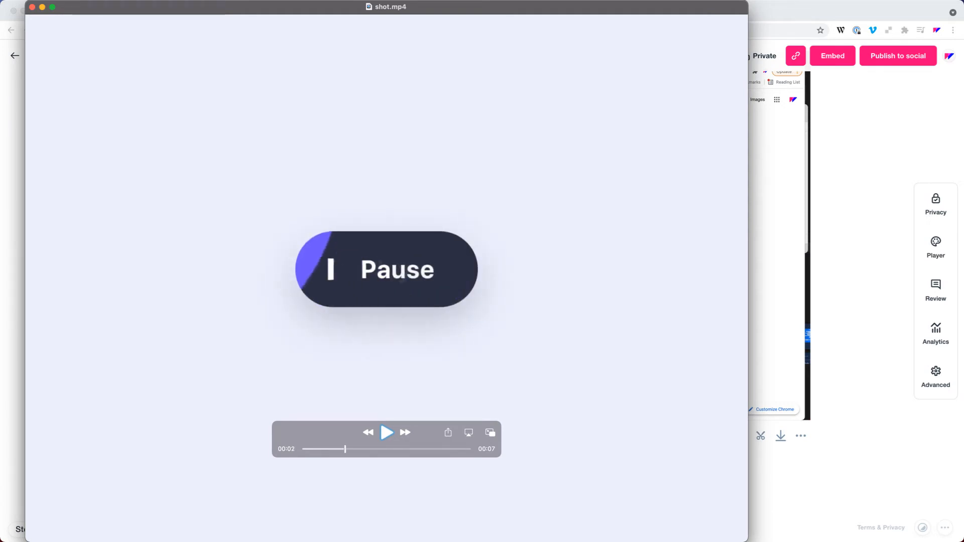
Step back and forth around the frames where the second pause bar emerges to examine its shape and timing.
{"action": "key", "text": "Right"}
{"action": "key", "text": "Right"}
{"action": "key", "text": "Left"}
{"action": "key", "text": "Left"}
{"action": "key", "text": "Right"}
{"action": "key", "text": "Right"}
{"action": "key", "text": "Left"}
{"action": "key", "text": "Left"}
{"action": "key", "text": "Left"}
{"action": "key", "text": "Right"}
{"action": "key", "text": "Right"}
{"action": "key", "text": "Right"}
{"action": "key", "text": "Right"}
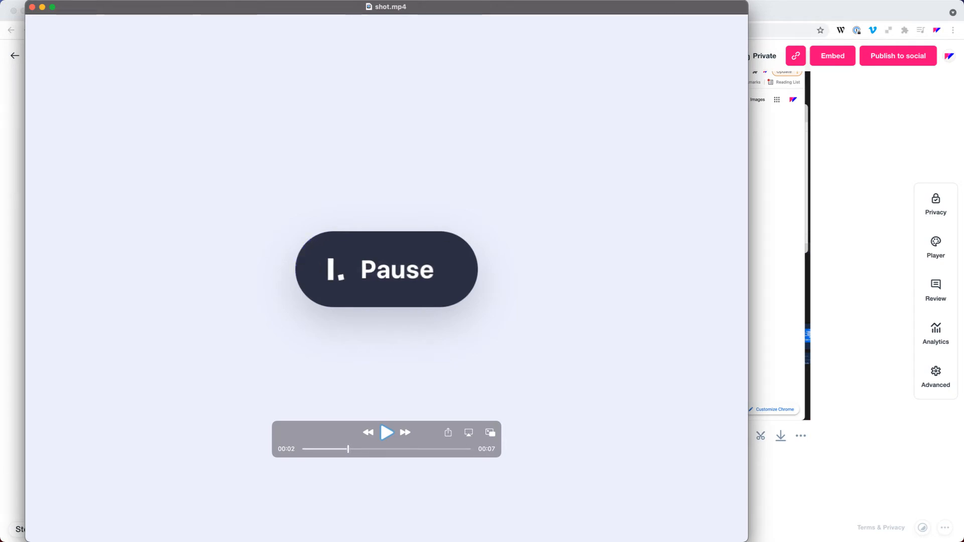
{"action": "key", "text": "Right"}
{"action": "key", "text": "Left"}
{"action": "key", "text": "Left"}
{"action": "key", "text": "Left"}
{"action": "key", "text": "Left"}
{"action": "key", "text": "Left"}
{"action": "key", "text": "Left"}
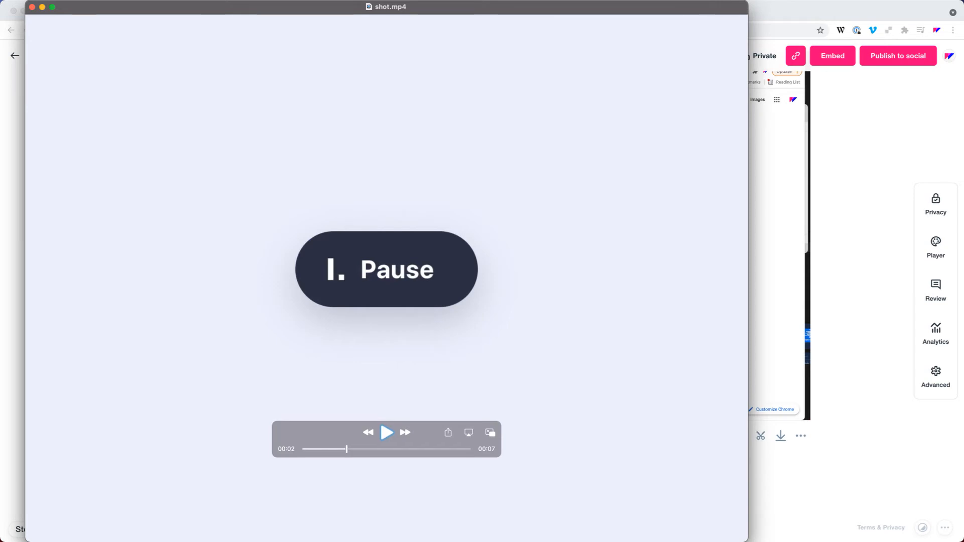
{"action": "key", "text": "Right"}
{"action": "key", "text": "Right"}
{"action": "key", "text": "Right"}
{"action": "key", "text": "Right"}
{"action": "key", "text": "Right"}
{"action": "key", "text": "Right"}
{"action": "key", "text": "Right"}
Scrub repeatedly through the whole reference transition to compare the timing of the second bar with the background change.
{"action": "scroll", "coordinate": [386, 271], "scroll_direction": "left", "scroll_amount": 5}
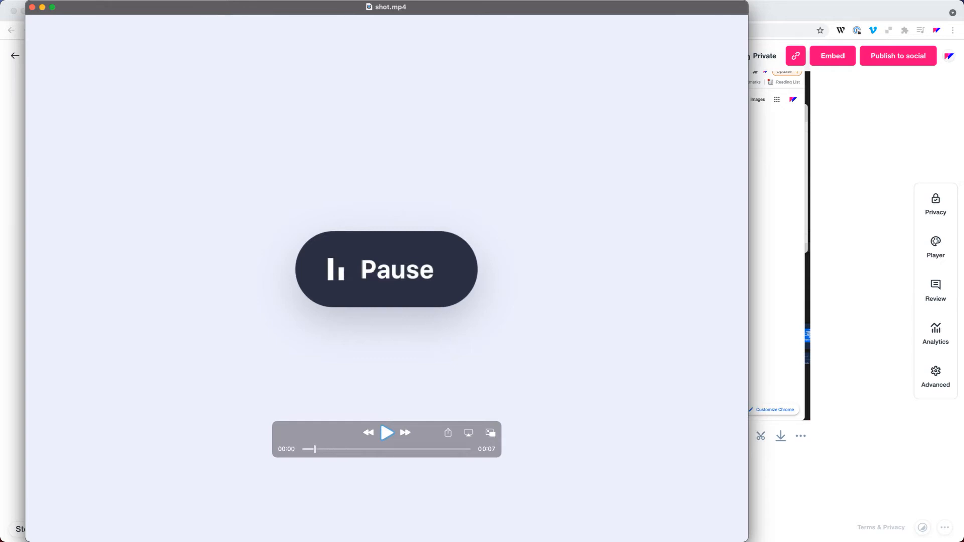
{"action": "scroll", "coordinate": [386, 271], "scroll_direction": "right", "scroll_amount": 3}
{"action": "scroll", "coordinate": [386, 271], "scroll_direction": "right", "scroll_amount": 4}
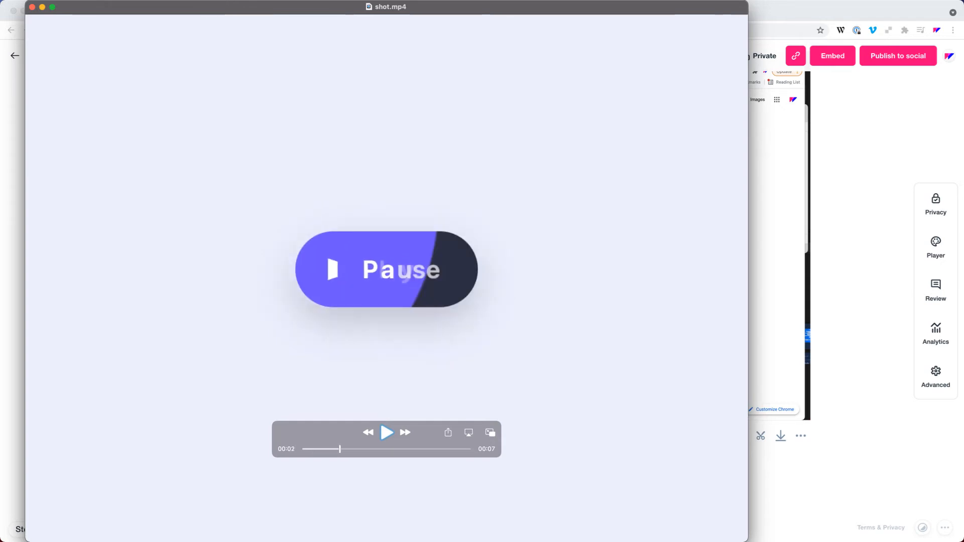
{"action": "scroll", "coordinate": [386, 271], "scroll_direction": "right", "scroll_amount": 2}
{"action": "scroll", "coordinate": [386, 271], "scroll_direction": "left", "scroll_amount": 5}
{"action": "scroll", "coordinate": [386, 271], "scroll_direction": "right", "scroll_amount": 6}
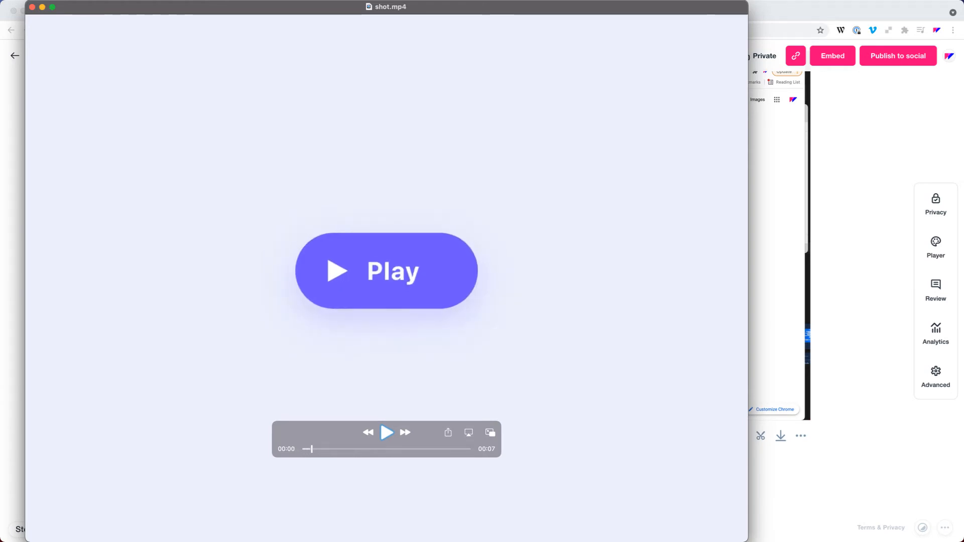
{"action": "scroll", "coordinate": [386, 271], "scroll_direction": "right", "scroll_amount": 2}
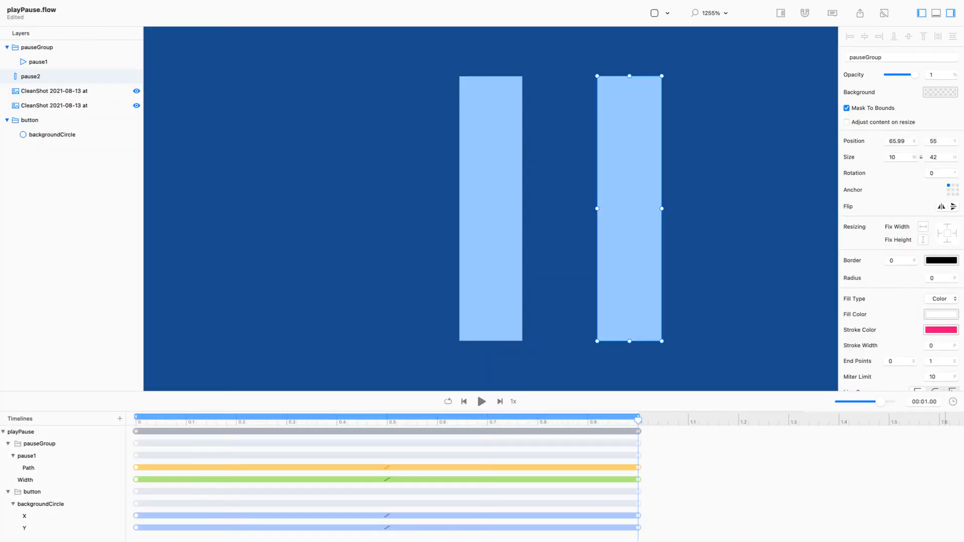
Switch back to Flow and set the timeline length to 1.5 s.
{"action": "left_click", "coordinate": [952, 402]}
{"action": "type", "text": "2"}
{"action": "key", "text": "BackSpace"}
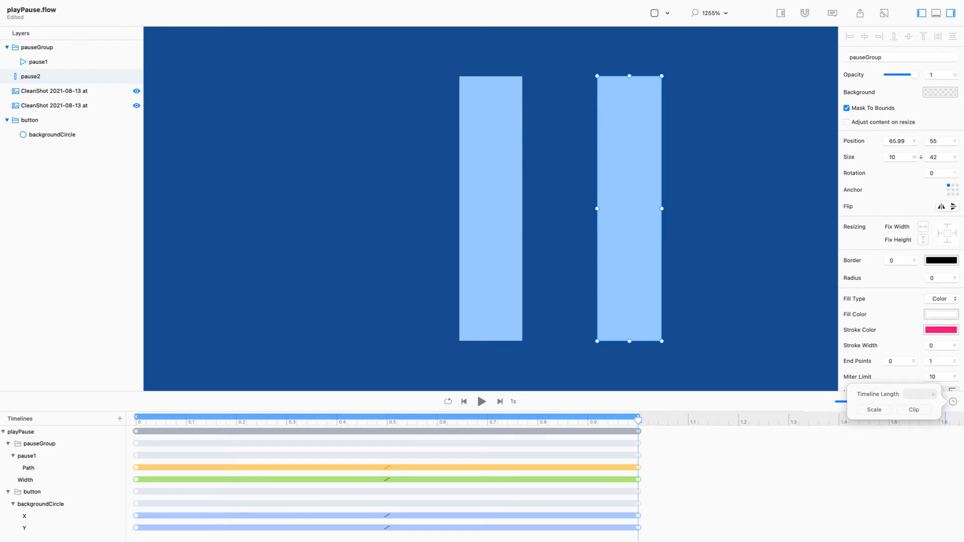
{"action": "type", "text": "0"}
{"action": "key", "text": "BackSpace"}
{"action": "type", "text": "1.5"}
{"action": "key", "text": "Return"}
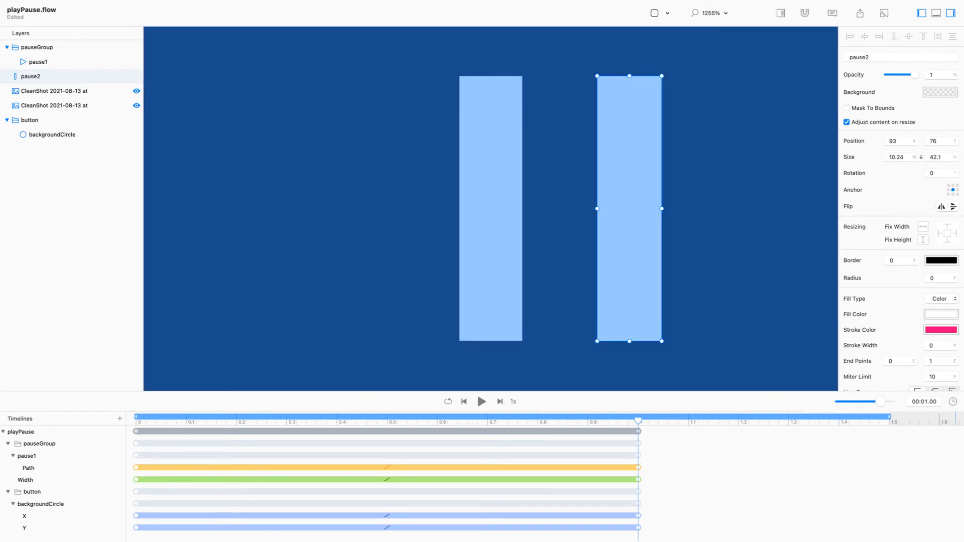
Set the timeline length to 2 s.
{"action": "left_click", "coordinate": [924, 401]}
{"action": "left_click", "coordinate": [953, 402]}
{"action": "type", "text": "2"}
{"action": "key", "text": "Return"}
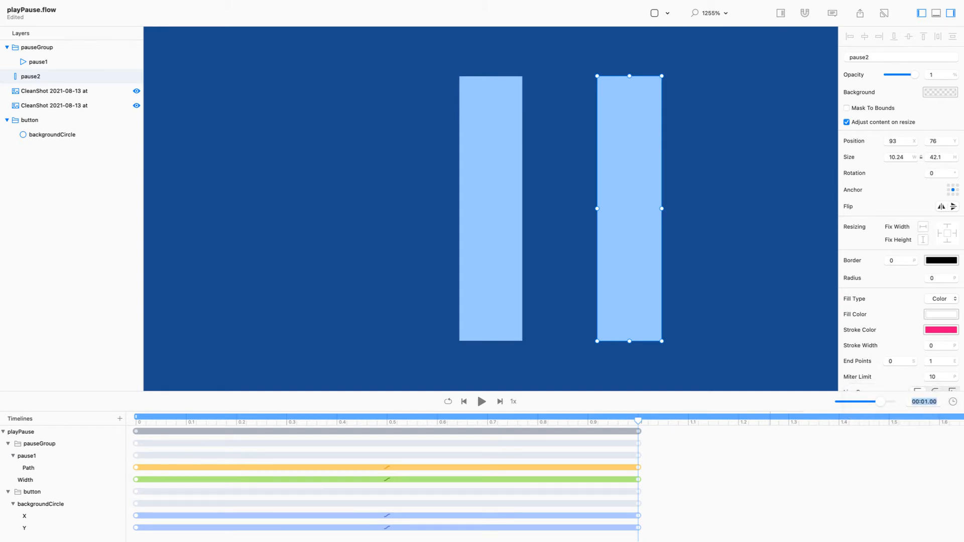
{"action": "key", "text": "super+minus"}
{"action": "key", "text": "Return"}
{"action": "key", "text": "super+minus"}
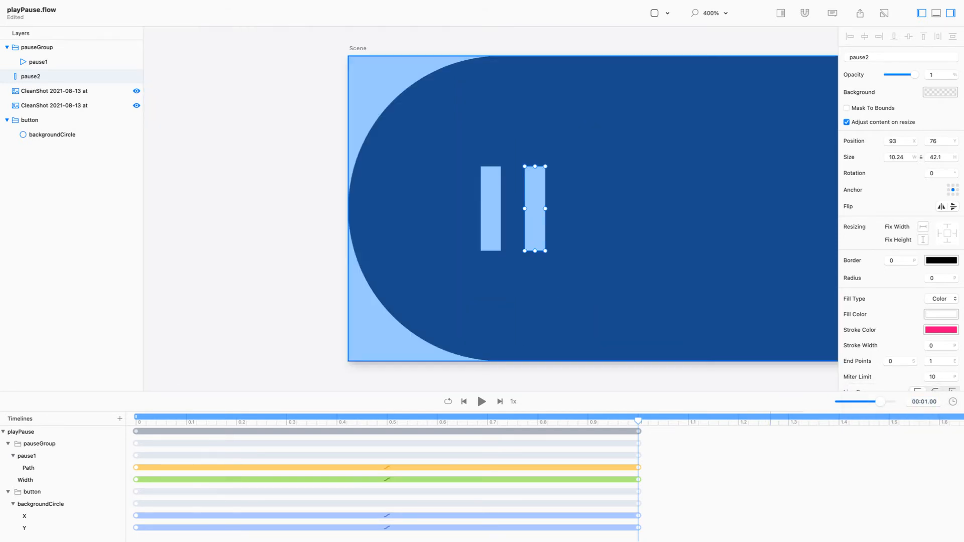
Fit the full timeline in view, place the playhead at 1 s and select the pause2 bar.
{"action": "left_click", "coordinate": [624, 211]}
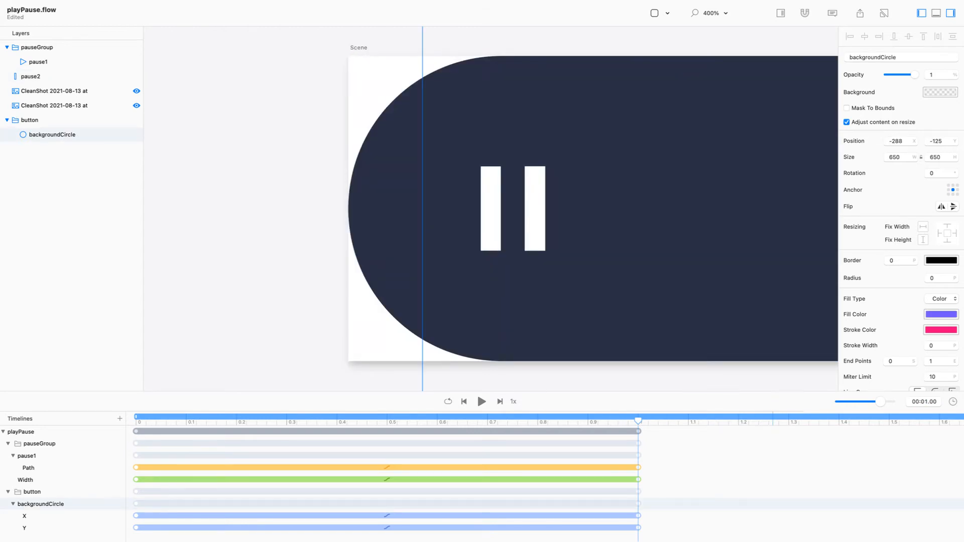
{"action": "left_click_drag", "start_coordinate": [879, 402], "coordinate": [876, 401]}
{"action": "left_click_drag", "start_coordinate": [446, 421], "coordinate": [495, 421]}
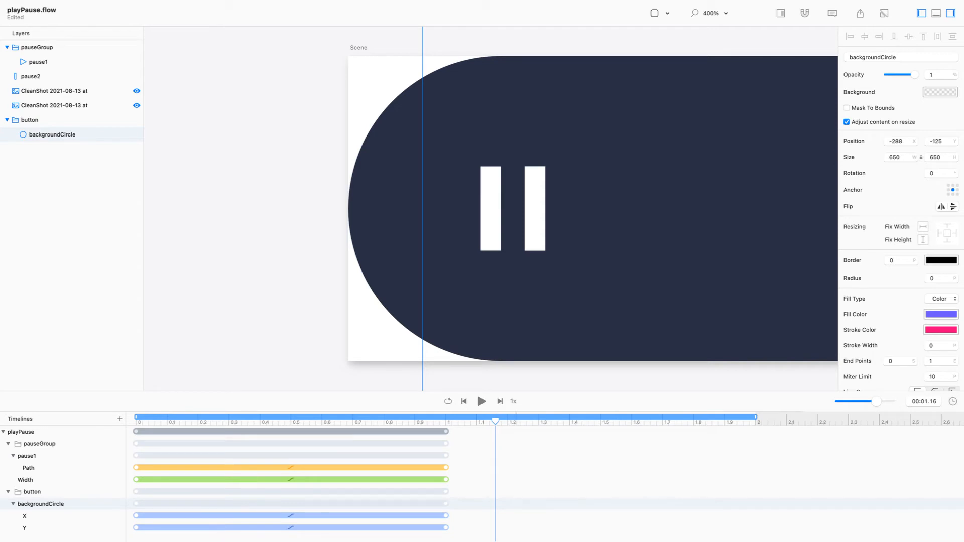
{"action": "left_click_drag", "start_coordinate": [495, 420], "coordinate": [445, 421]}
{"action": "left_click", "coordinate": [535, 209]}
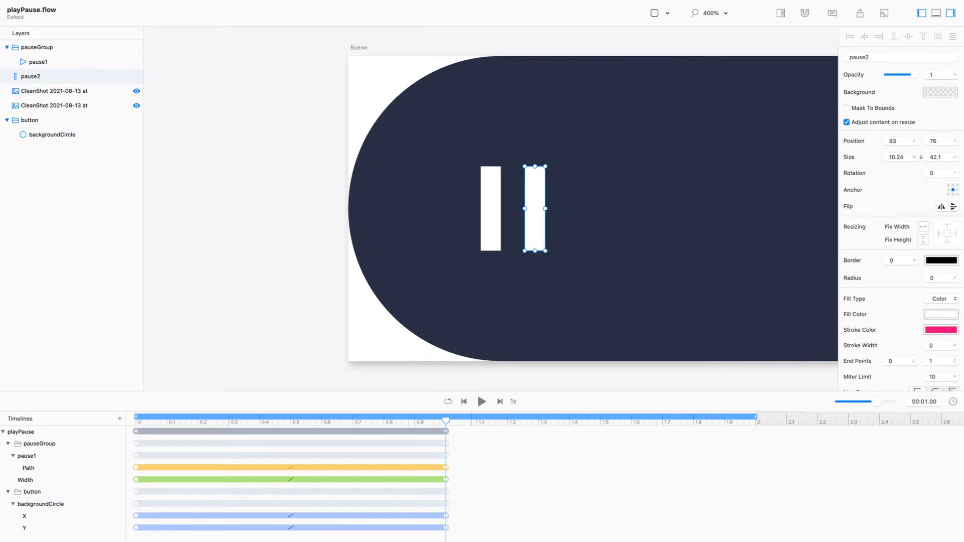
Try changing pause2's width at 0 s and undo the change.
{"action": "left_click_drag", "start_coordinate": [446, 421], "coordinate": [135, 421]}
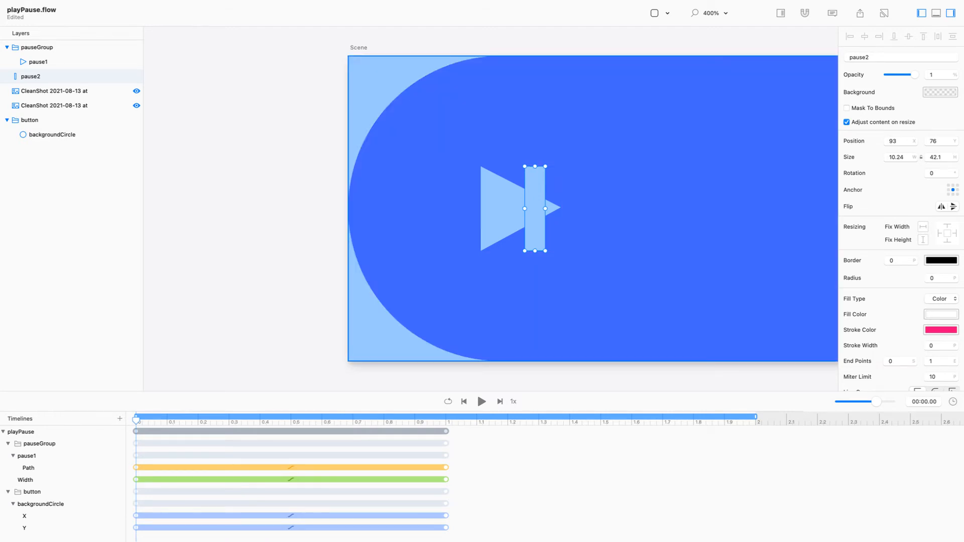
{"action": "key", "text": "BackSpace"}
{"action": "type", "text": "1"}
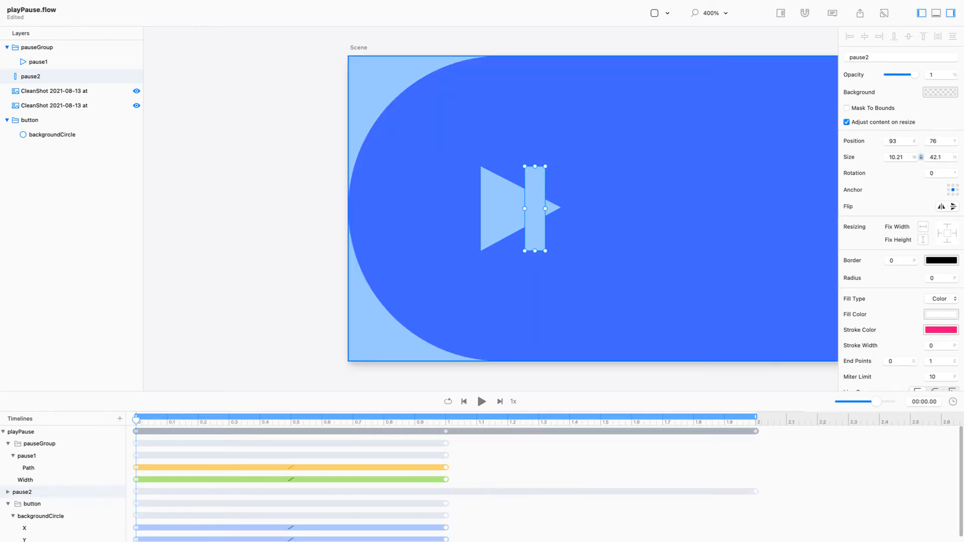
{"action": "key", "text": "Return"}
{"action": "key", "text": "super+z"}
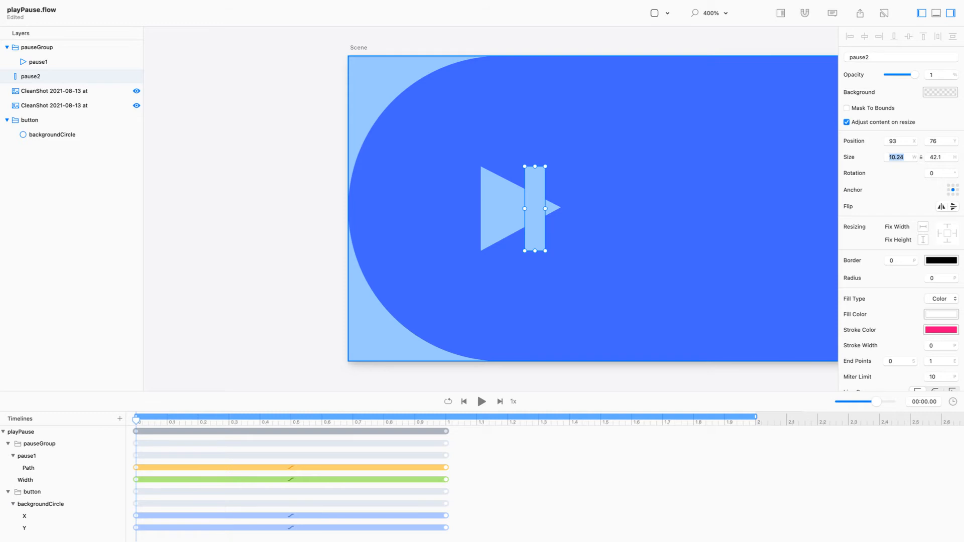
{"action": "key", "text": "super+space"}
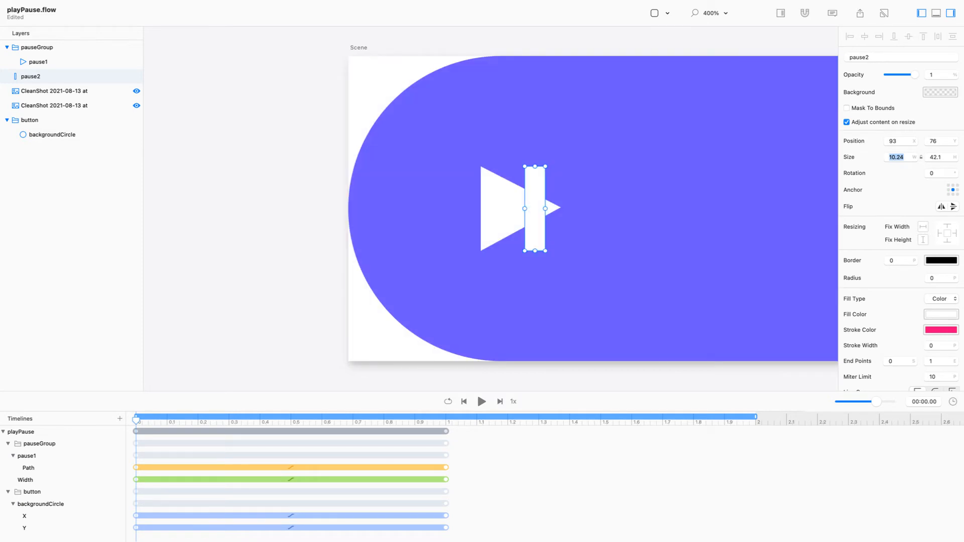
Turn on Relative Mode and resize pause2 to 10 by 10 at 0 s.
{"action": "left_click", "coordinate": [251, 210]}
{"action": "key", "text": "shift+r"}
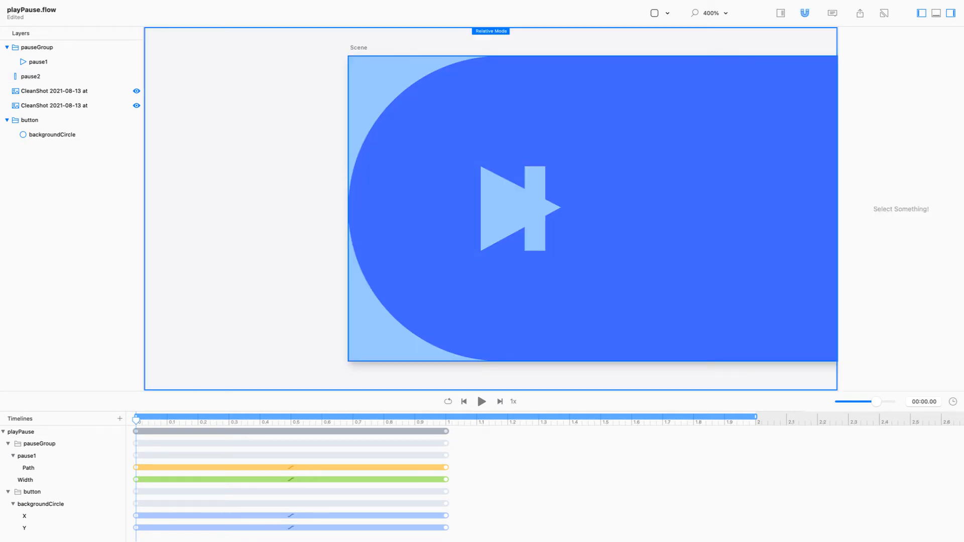
{"action": "left_click", "coordinate": [504, 208]}
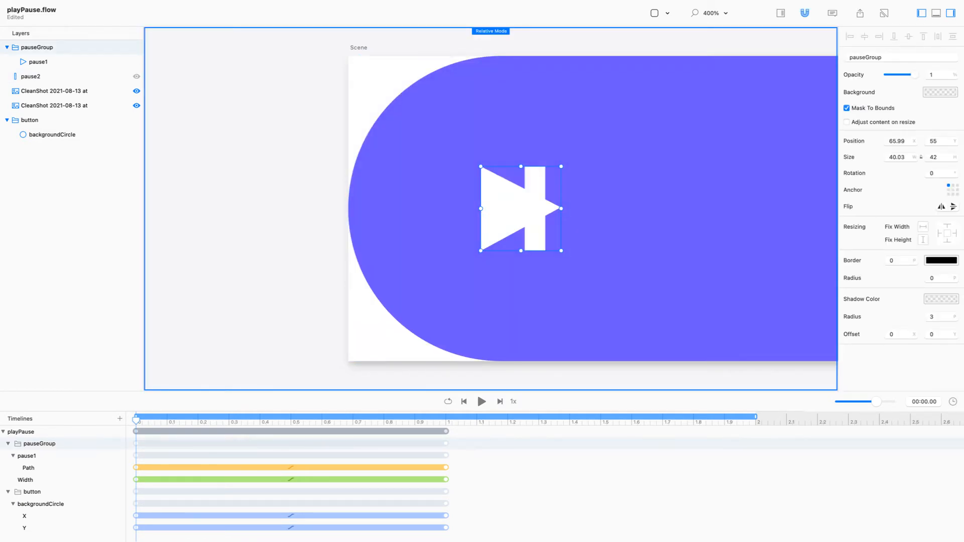
{"action": "left_click", "coordinate": [30, 77]}
{"action": "left_click_drag", "start_coordinate": [904, 157], "coordinate": [891, 157]}
{"action": "type", "text": "0"}
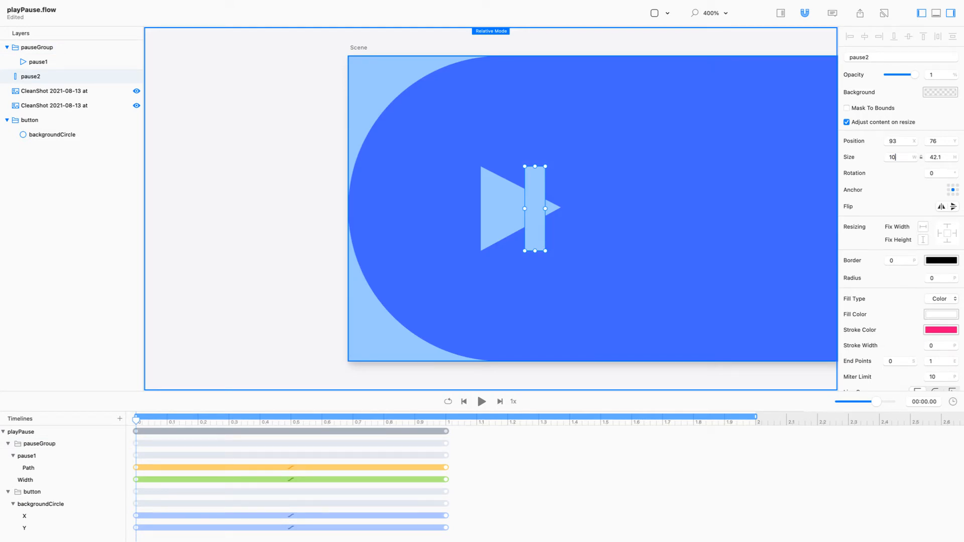
{"action": "key", "text": "Tab"}
{"action": "type", "text": "42"}
{"action": "key", "text": "Return"}
{"action": "type", "text": "10"}
{"action": "key", "text": "Return"}
{"action": "left_click", "coordinate": [301, 216]}
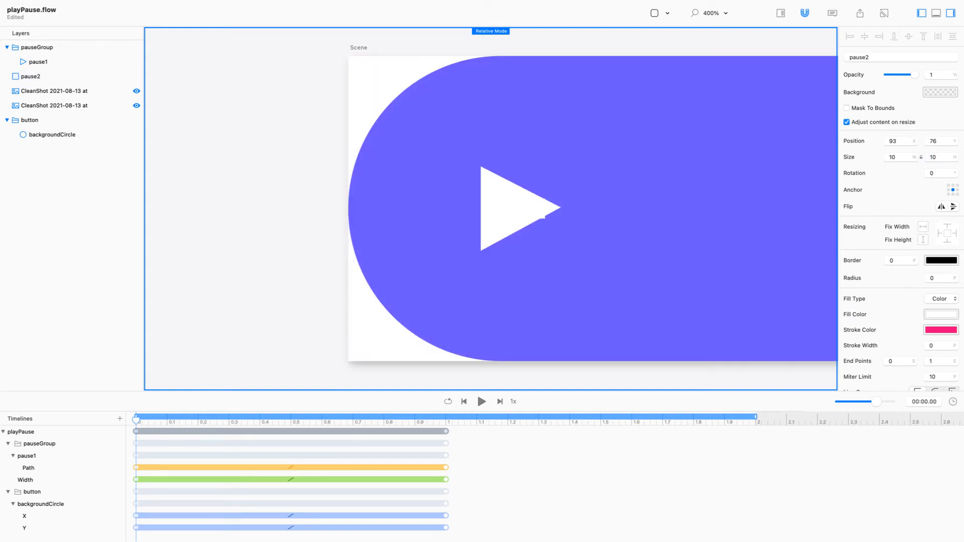
Collapse pauseGroup and align pause2 with the bottom edge of the group.
{"action": "left_click", "coordinate": [520, 208]}
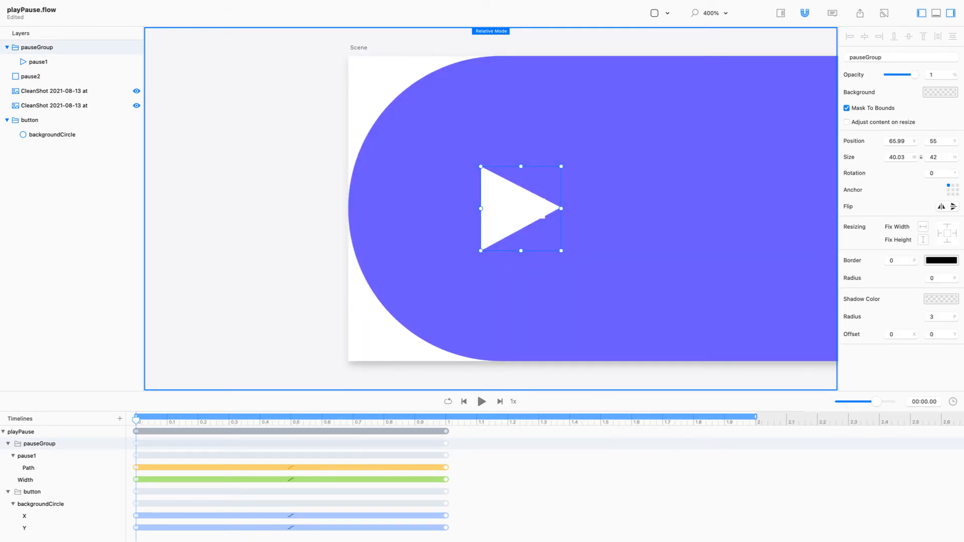
{"action": "left_click", "coordinate": [7, 47]}
{"action": "left_click", "coordinate": [31, 62], "text": "shift"}
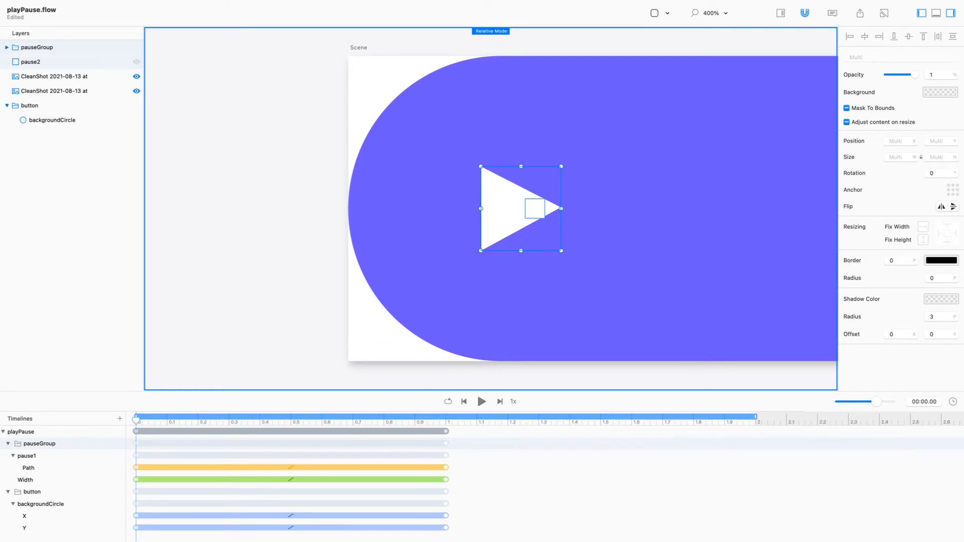
{"action": "left_click", "coordinate": [893, 37]}
{"action": "left_click", "coordinate": [286, 216]}
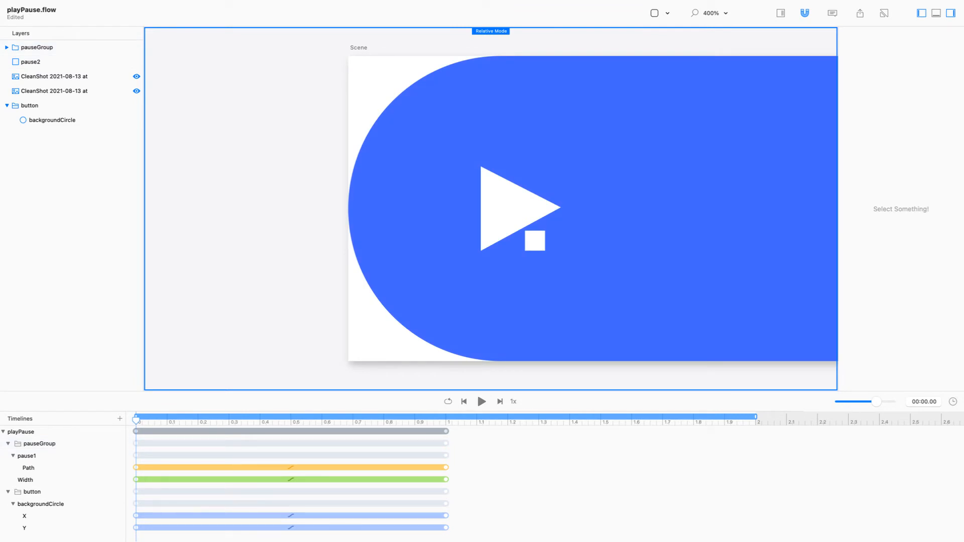
Check how the triangle's morph relates to the pause2 square at 0.5 s and 0.4 s.
{"action": "left_click", "coordinate": [291, 420]}
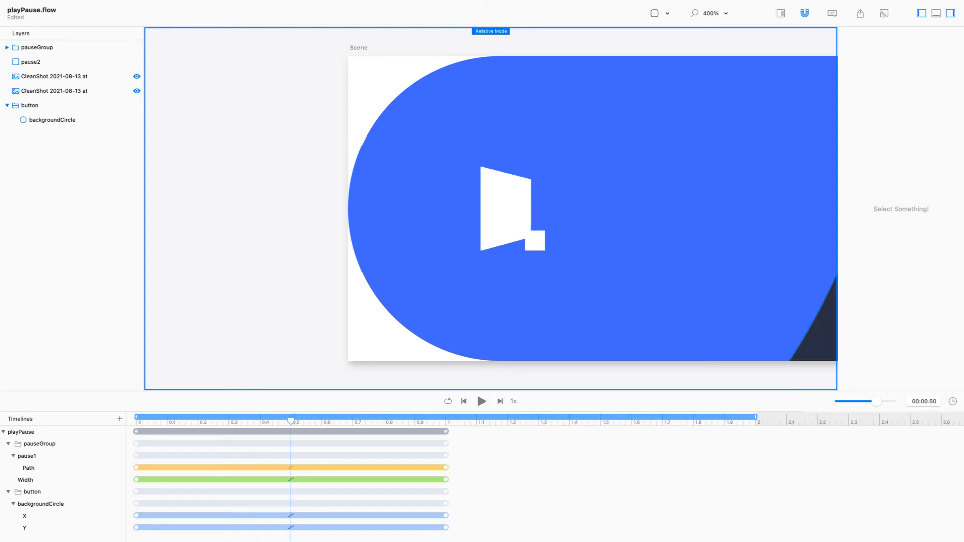
{"action": "left_click", "coordinate": [507, 216]}
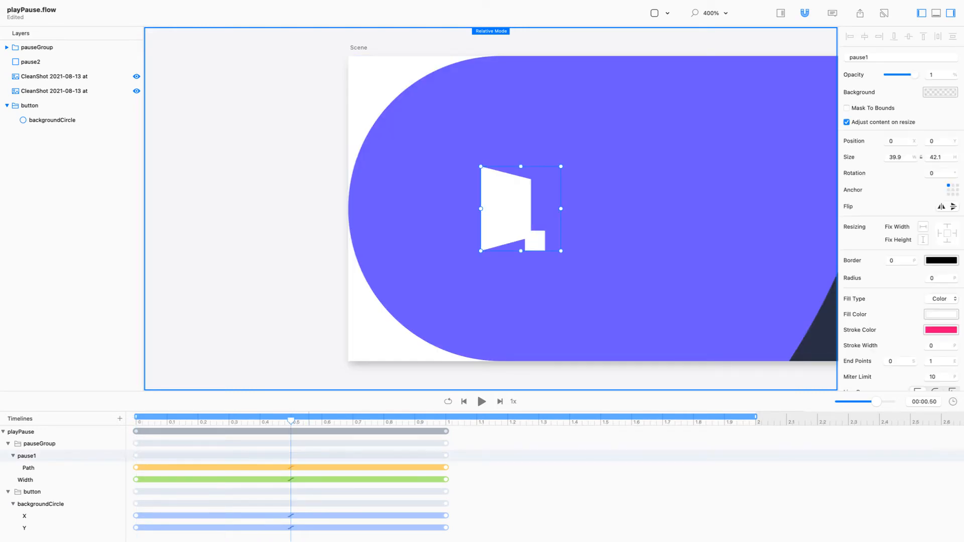
{"action": "left_click", "coordinate": [260, 419]}
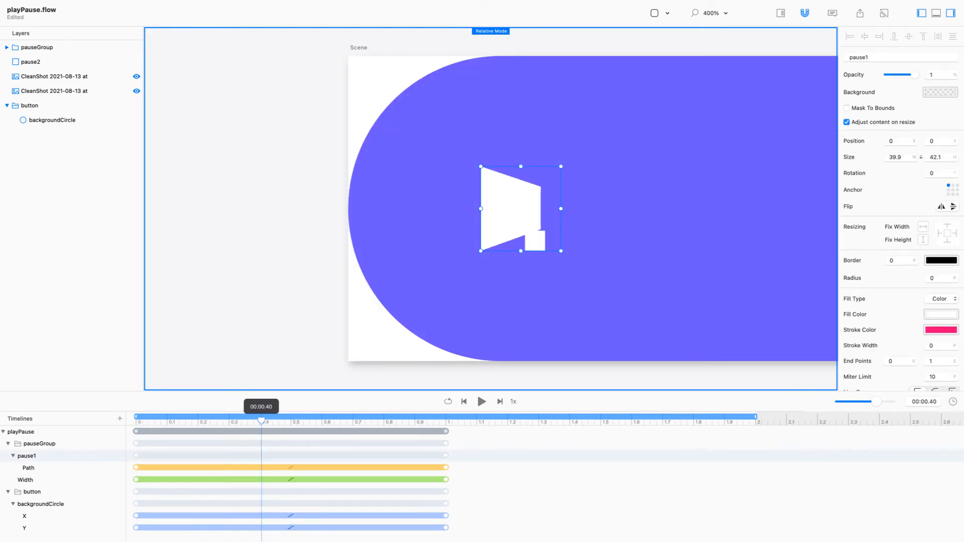
{"action": "left_click", "coordinate": [290, 420]}
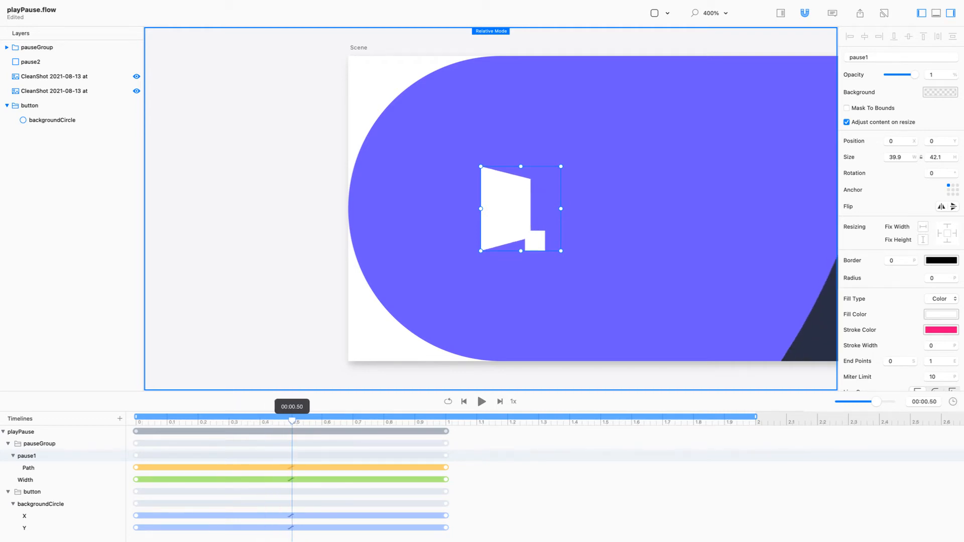
{"action": "left_click", "coordinate": [260, 419]}
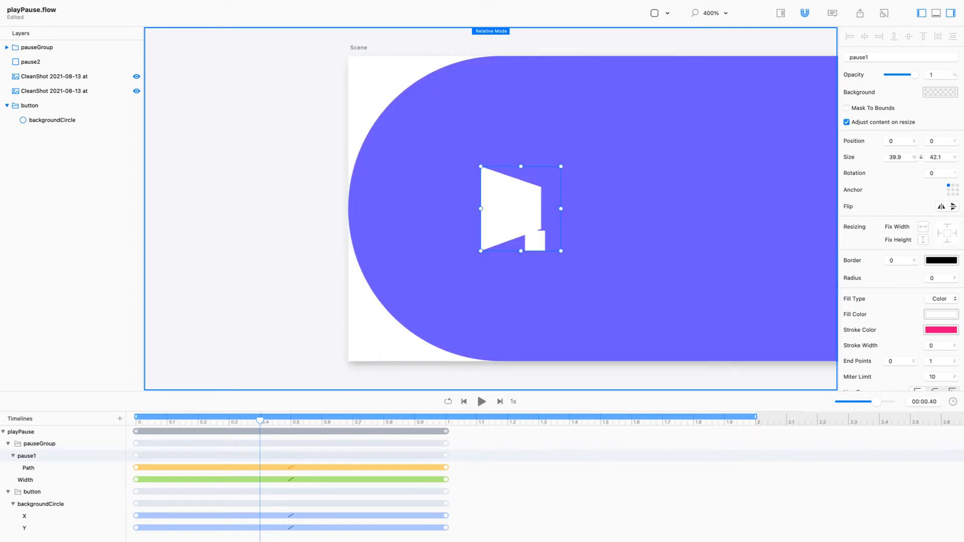
Return the playhead to 0 s, set pause1's rotation to -360 and turn off Relative Mode.
{"action": "left_click_drag", "start_coordinate": [259, 420], "coordinate": [136, 420]}
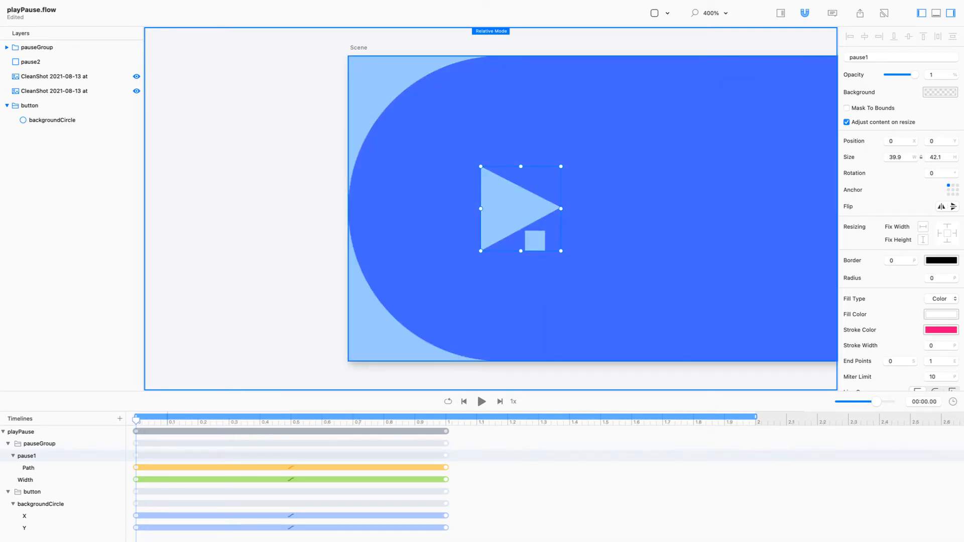
{"action": "left_click", "coordinate": [931, 173]}
{"action": "type", "text": "-360"}
{"action": "key", "text": "Return"}
{"action": "key", "text": "super+r"}
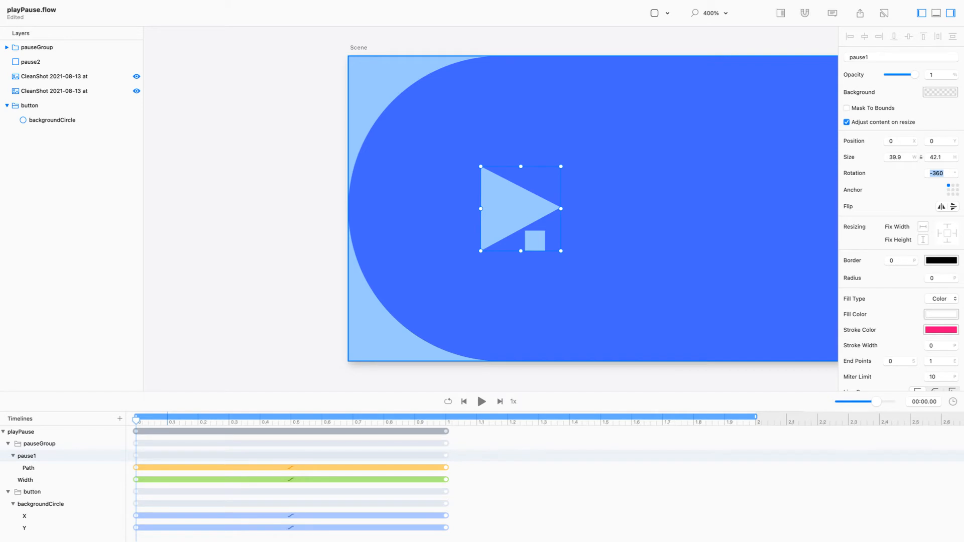
Try setting pause1's rotation to 0 at 0.5 s and undo the change.
{"action": "left_click_drag", "start_coordinate": [316, 420], "coordinate": [290, 420]}
{"action": "type", "text": "0"}
{"action": "key", "text": "Return"}
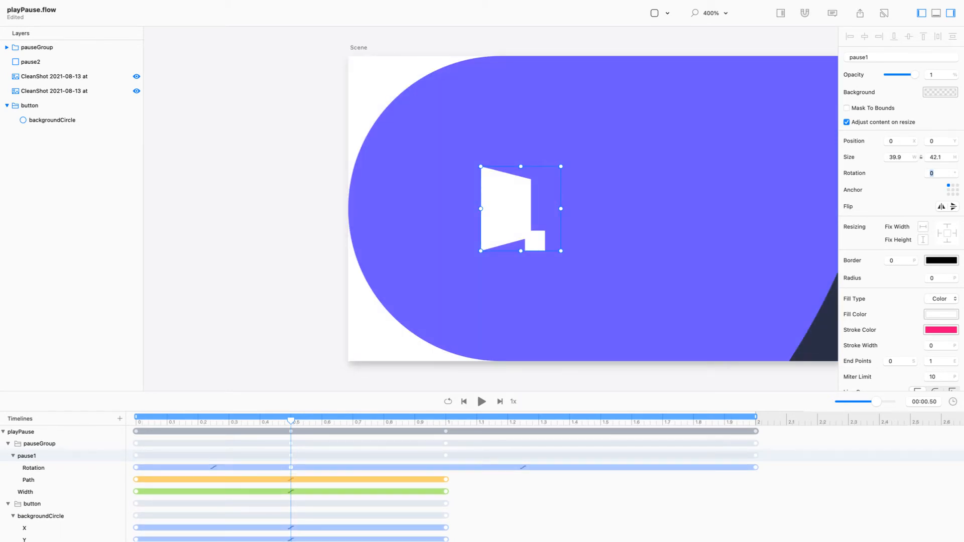
{"action": "key", "text": "super+z"}
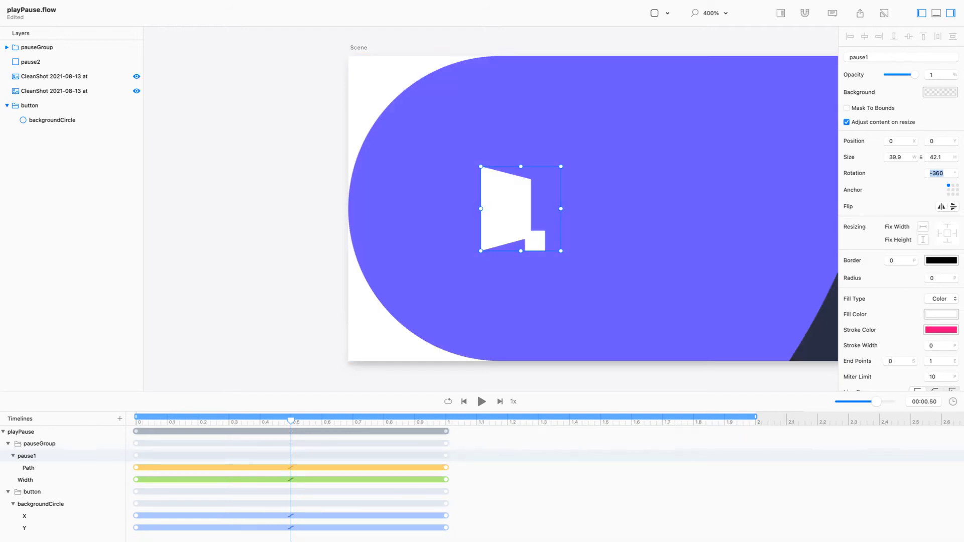
Set pause2's rotation to -360 at 0 s and move its end rotation keyframe to 0.4 s.
{"action": "left_click", "coordinate": [31, 62]}
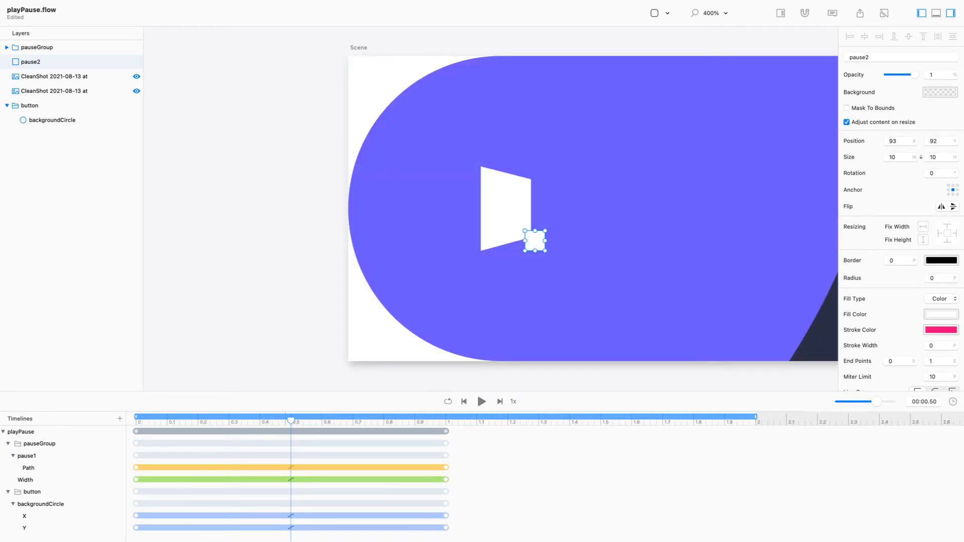
{"action": "left_click_drag", "start_coordinate": [291, 420], "coordinate": [136, 420]}
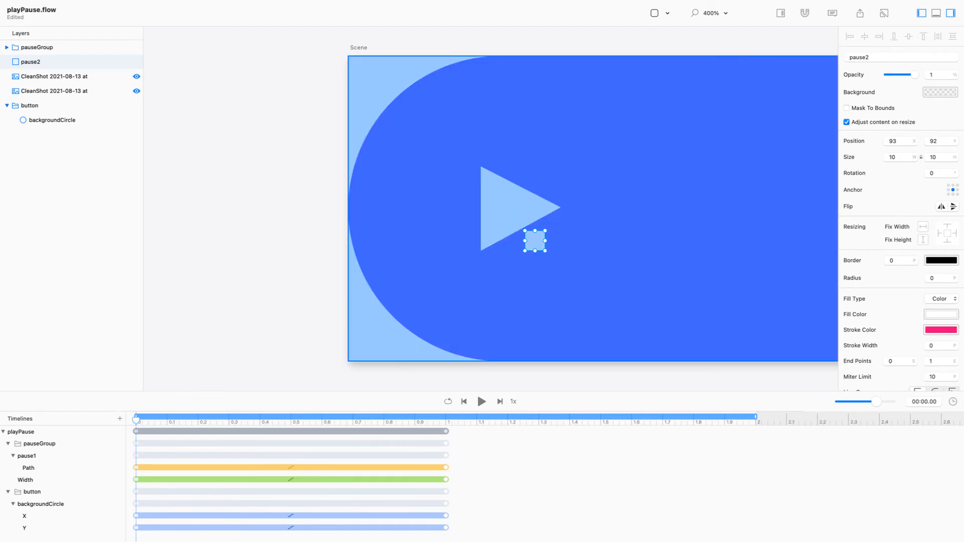
{"action": "left_click", "coordinate": [931, 174]}
{"action": "type", "text": "-360"}
{"action": "key", "text": "Return"}
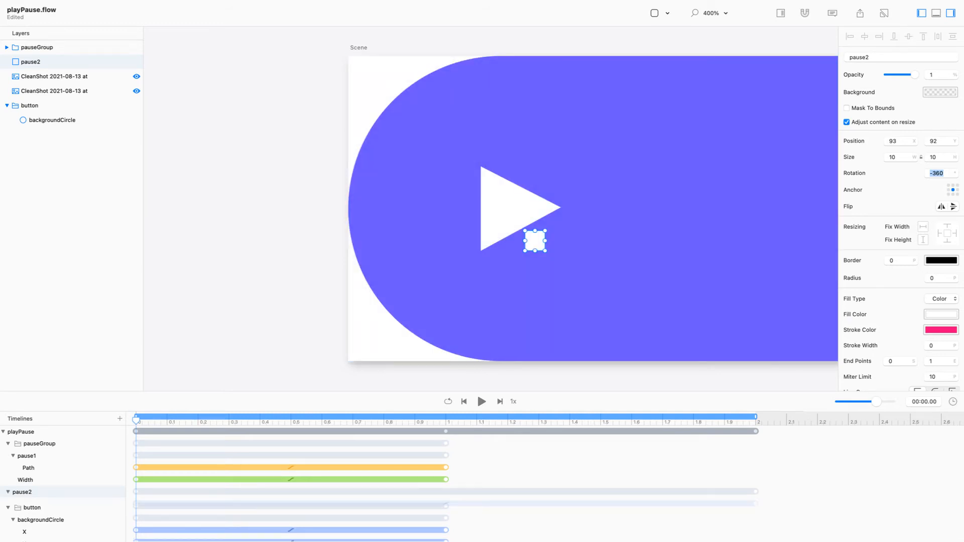
{"action": "left_click_drag", "start_coordinate": [755, 490], "coordinate": [259, 489]}
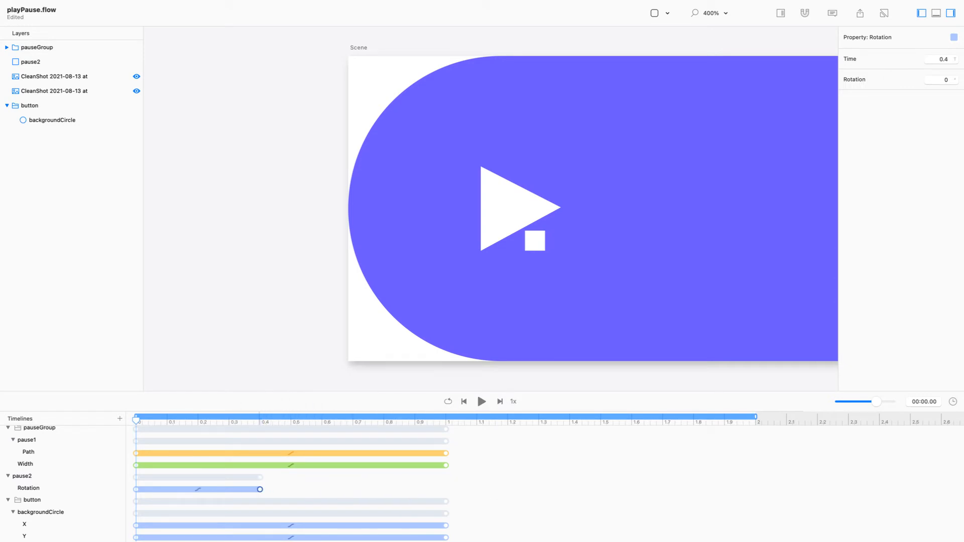
Change pause2's rotation keyframe at 0 s to 360, then settle on 180.
{"action": "mouse_move", "coordinate": [136, 419]}
{"action": "left_mouse_down"}
{"action": "mouse_move", "coordinate": [266, 420]}
{"action": "mouse_move", "coordinate": [136, 420]}
{"action": "left_mouse_up"}
{"action": "left_click", "coordinate": [136, 490]}
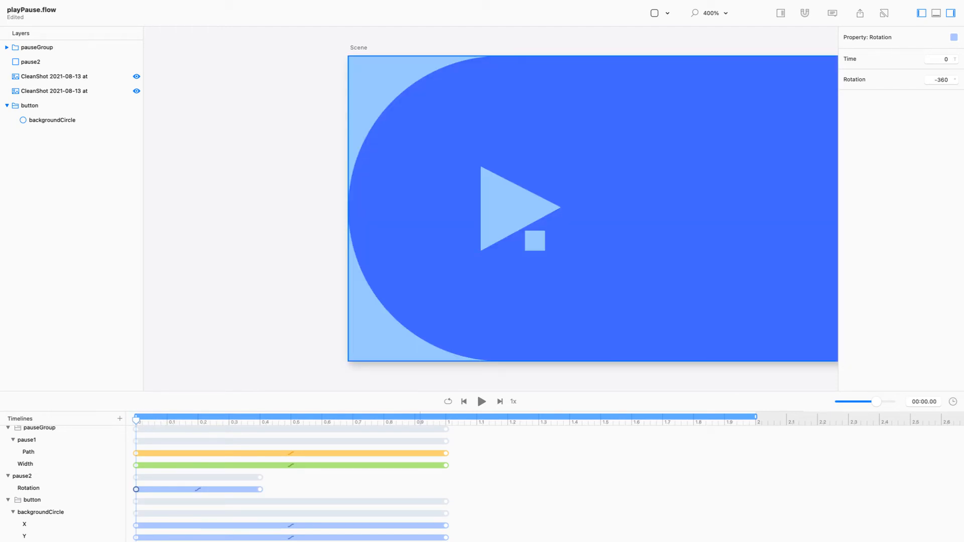
{"action": "double_click", "coordinate": [936, 79]}
{"action": "key", "text": "BackSpace"}
{"action": "key", "text": "Return"}
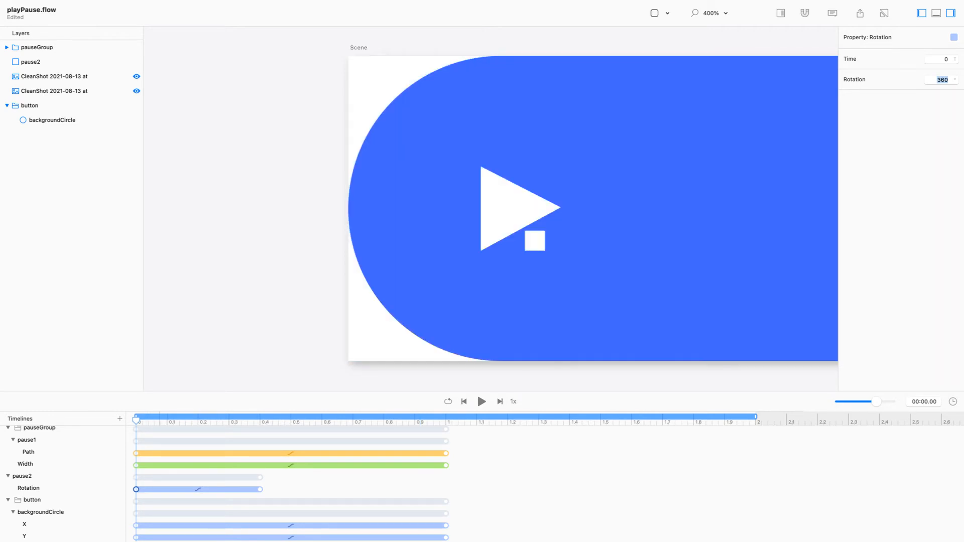
{"action": "mouse_move", "coordinate": [137, 419]}
{"action": "left_mouse_down"}
{"action": "mouse_move", "coordinate": [290, 420]}
{"action": "mouse_move", "coordinate": [136, 419]}
{"action": "left_mouse_up"}
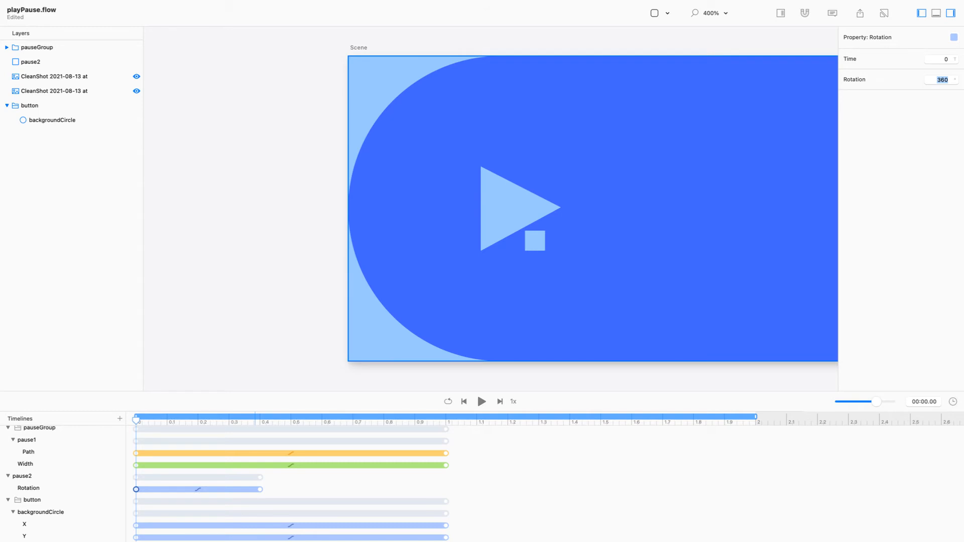
{"action": "type", "text": "180"}
{"action": "key", "text": "Return"}
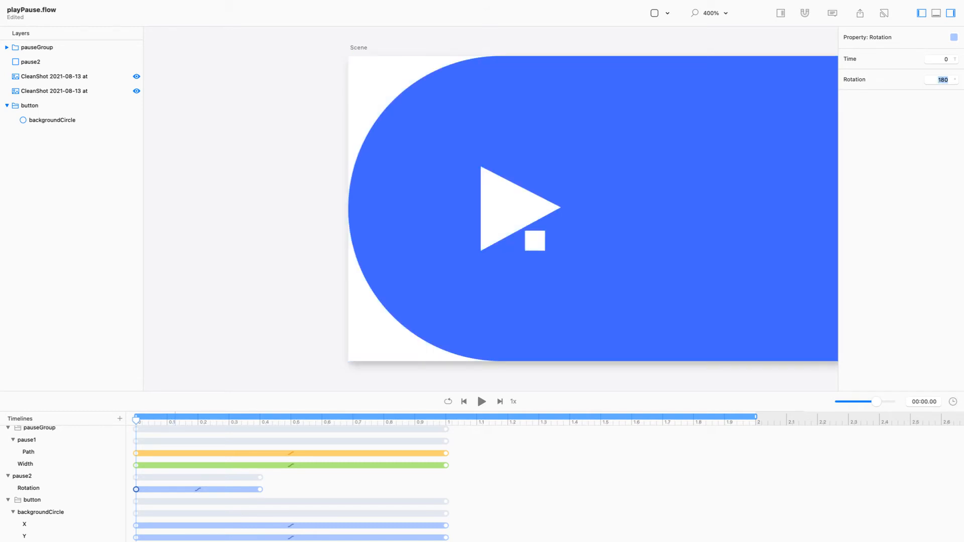
Move pause2's end rotation keyframe to 0.5 s and set its rotation to -22.5 at 0.4 s.
{"action": "left_click_drag", "start_coordinate": [136, 420], "coordinate": [290, 420]}
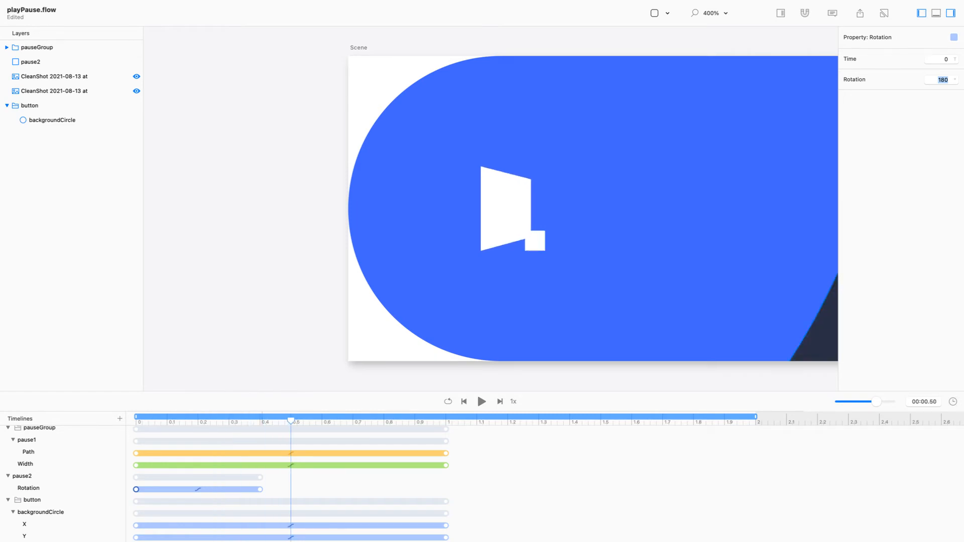
{"action": "left_click_drag", "start_coordinate": [260, 489], "coordinate": [290, 489]}
{"action": "left_click_drag", "start_coordinate": [290, 420], "coordinate": [259, 420]}
{"action": "left_click", "coordinate": [535, 242]}
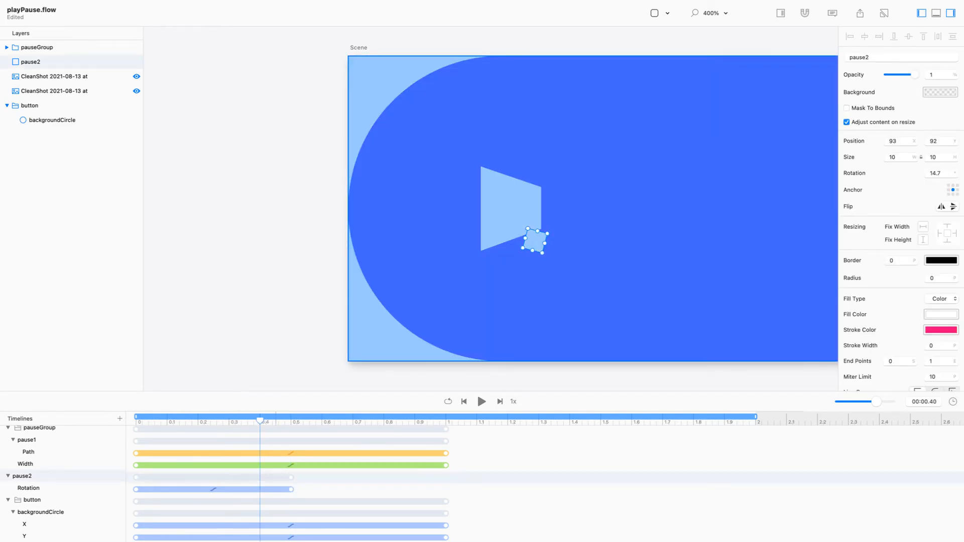
{"action": "double_click", "coordinate": [935, 173]}
{"action": "type", "text": "-22.5"}
{"action": "key", "text": "Return"}
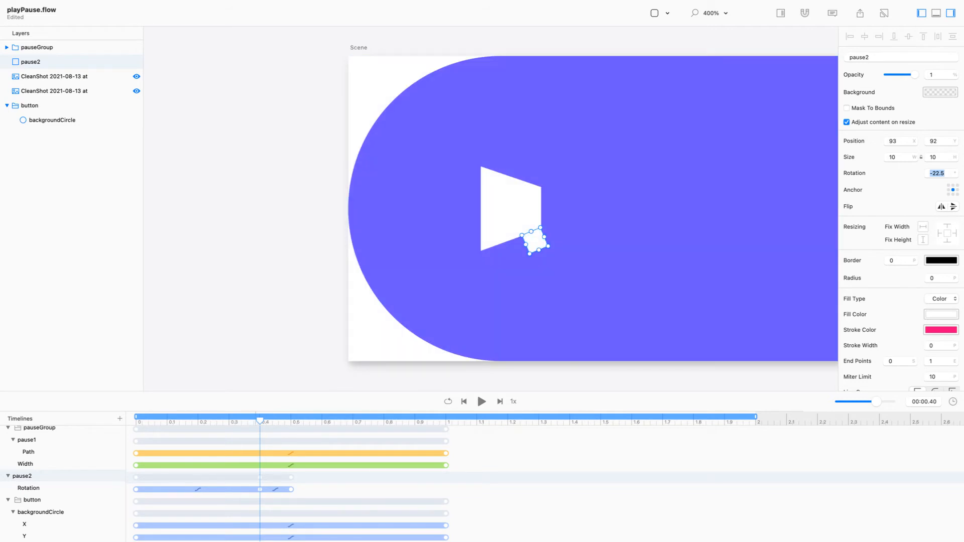
Zoom to 1600% on the pause2 square and scrub the playhead to 0.61 s.
{"action": "left_click_drag", "start_coordinate": [260, 421], "coordinate": [315, 420]}
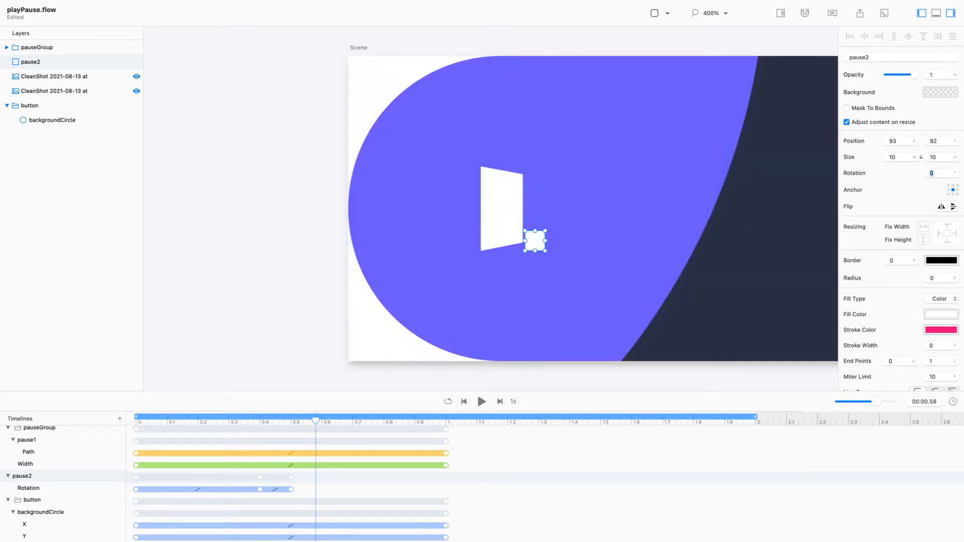
{"action": "key", "text": "super+equal"}
{"action": "key", "text": "super+equal"}
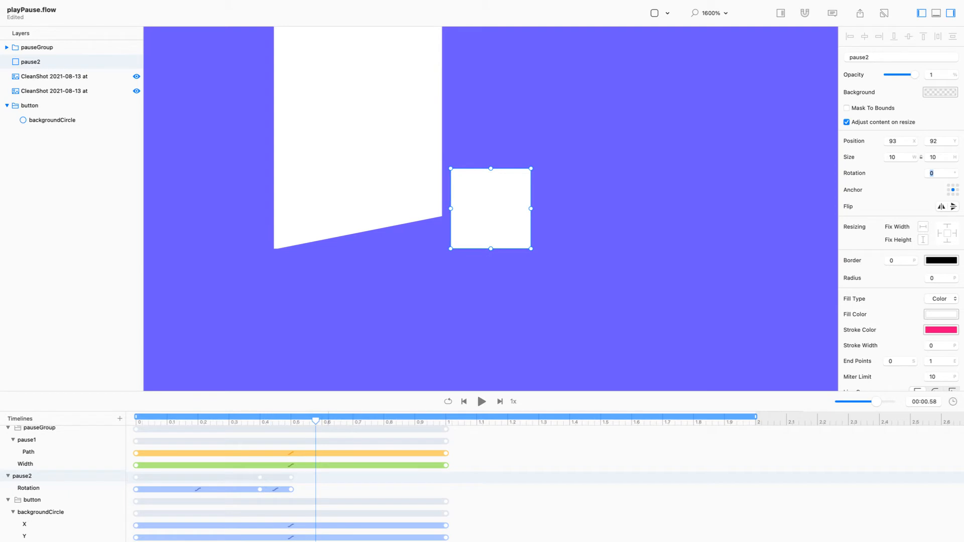
{"action": "mouse_move", "coordinate": [315, 420]}
{"action": "left_mouse_down"}
{"action": "mouse_move", "coordinate": [184, 420]}
{"action": "mouse_move", "coordinate": [325, 421]}
{"action": "left_mouse_up"}
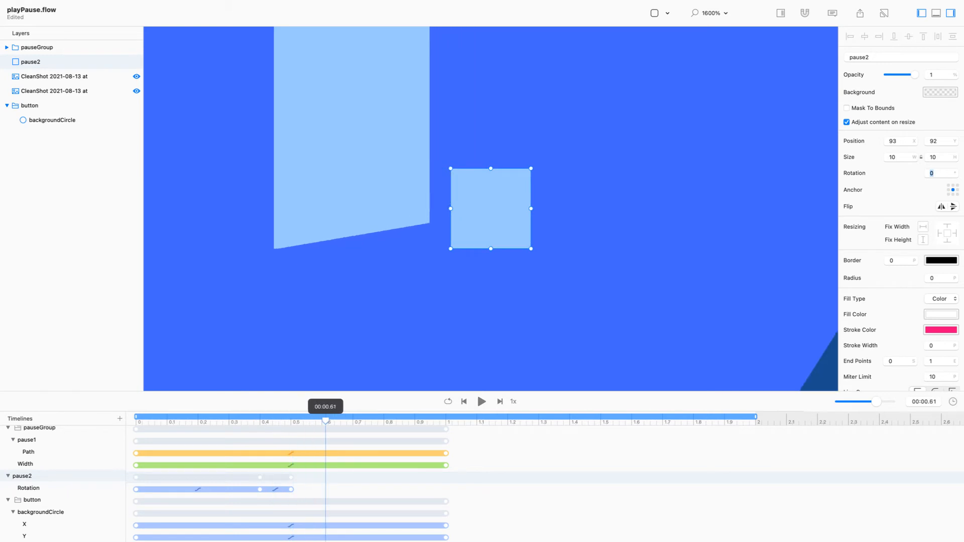
Switch to the shot.mp4 reference video and step through its frames to study how the second pause bar appears and grows.
{"action": "key", "text": "super+Tab"}
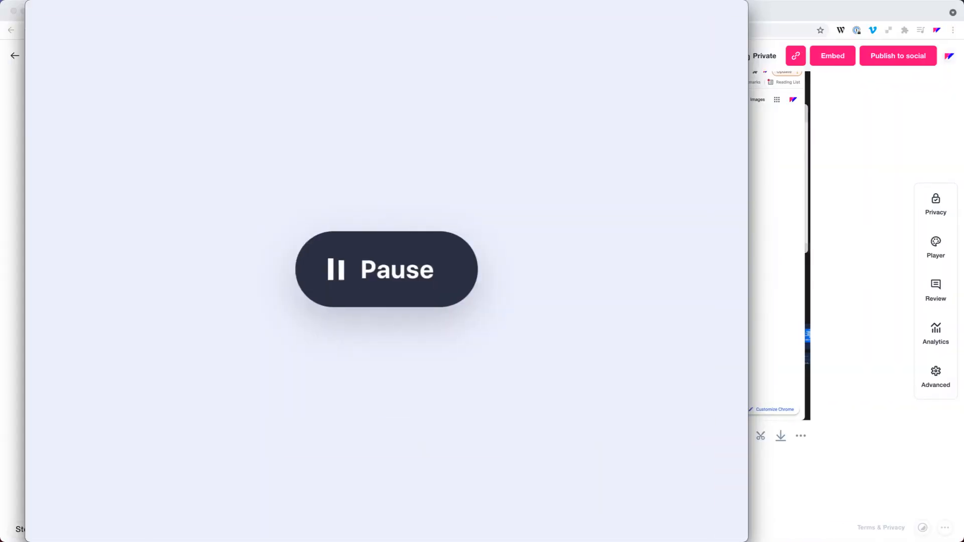
{"action": "key", "text": "Left"}
{"action": "key", "text": "Left"}
{"action": "key", "text": "Left"}
{"action": "key", "text": "Left"}
{"action": "key", "text": "Left"}
{"action": "key", "text": "Left"}
{"action": "key", "text": "Left"}
{"action": "key", "text": "Left"}
{"action": "key", "text": "Left"}
{"action": "key", "text": "Left"}
{"action": "key", "text": "Left"}
{"action": "key", "text": "Left"}
{"action": "key", "text": "Left"}
{"action": "key", "text": "Left"}
{"action": "key", "text": "Left"}
{"action": "key", "text": "Left"}
{"action": "key", "text": "Left"}
{"action": "key", "text": "Left"}
{"action": "key", "text": "Left"}
{"action": "key", "text": "Left"}
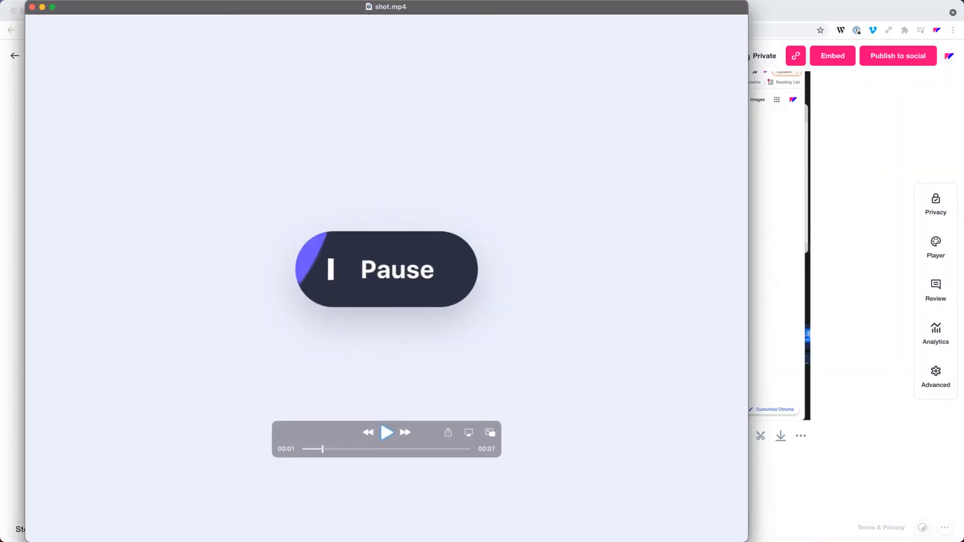
{"action": "key", "text": "Right"}
{"action": "key", "text": "Right"}
{"action": "key", "text": "Right"}
{"action": "key", "text": "Right"}
{"action": "key", "text": "Right"}
{"action": "key", "text": "Right"}
{"action": "key", "text": "Right"}
{"action": "key", "text": "Right"}
{"action": "key", "text": "Right"}
{"action": "key", "text": "Right"}
{"action": "key", "text": "Right"}
{"action": "key", "text": "Right"}
{"action": "key", "text": "Right"}
{"action": "key", "text": "Right"}
{"action": "key", "text": "Right"}
{"action": "key", "text": "Right"}
{"action": "key", "text": "Right"}
{"action": "key", "text": "Right"}
{"action": "key", "text": "Right"}
{"action": "key", "text": "Right"}
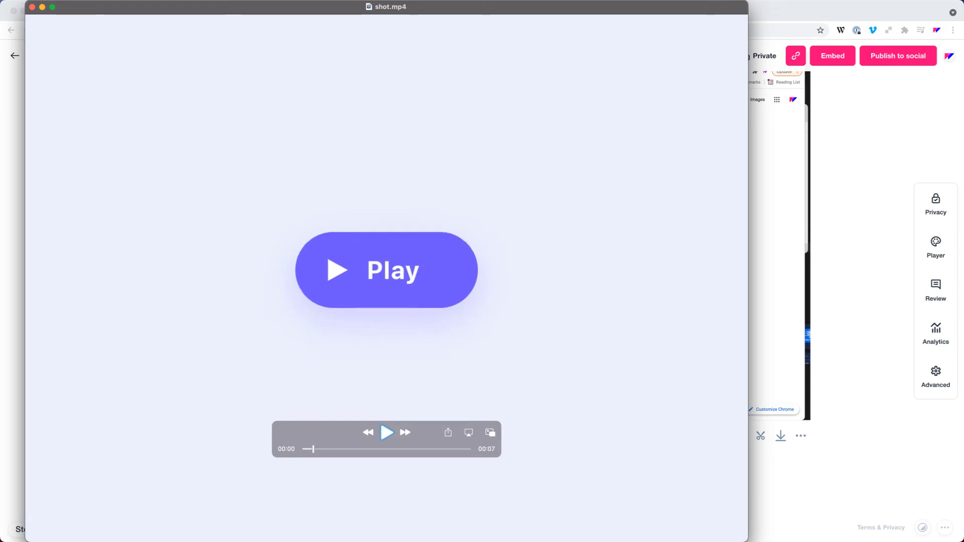
{"action": "key", "text": "Right"}
{"action": "key", "text": "Right"}
{"action": "key", "text": "Left"}
{"action": "key", "text": "Left"}
{"action": "key", "text": "Left"}
{"action": "key", "text": "Left"}
{"action": "key", "text": "Left"}
{"action": "key", "text": "Left"}
{"action": "key", "text": "Left"}
{"action": "key", "text": "Left"}
{"action": "key", "text": "Left"}
{"action": "key", "text": "Left"}
{"action": "key", "text": "Right"}
{"action": "key", "text": "Right"}
{"action": "key", "text": "Right"}
{"action": "key", "text": "Right"}
{"action": "key", "text": "Right"}
{"action": "key", "text": "Right"}
{"action": "key", "text": "Right"}
{"action": "key", "text": "Right"}
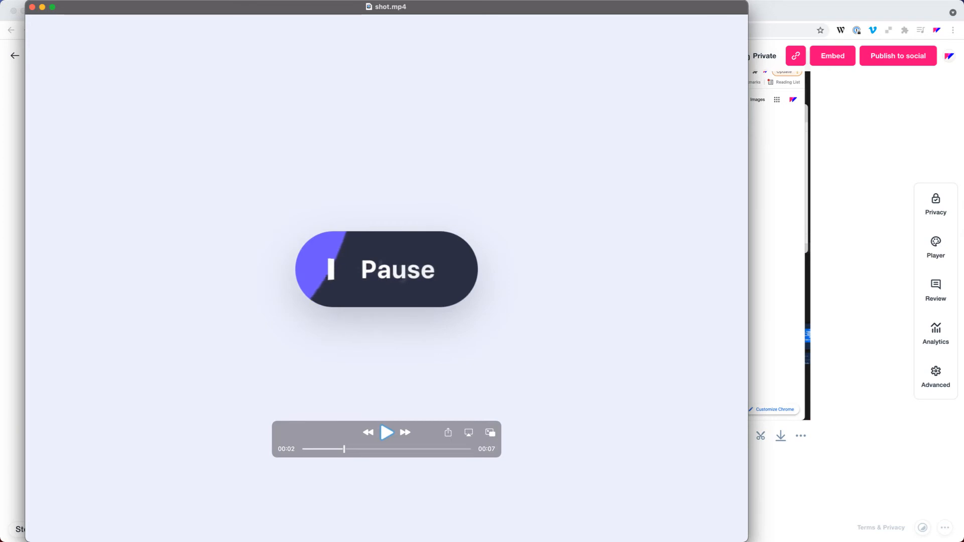
{"action": "key", "text": "Left"}
{"action": "key", "text": "Left"}
{"action": "key", "text": "Left"}
{"action": "key", "text": "Left"}
{"action": "key", "text": "Left"}
{"action": "key", "text": "Left"}
{"action": "key", "text": "Left"}
{"action": "key", "text": "Left"}
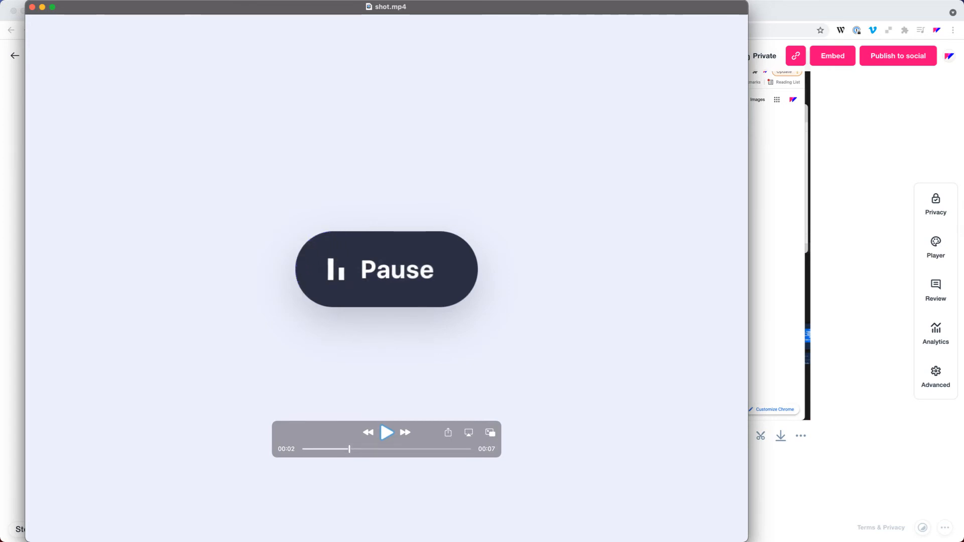
Step back and forth through the reference video's play-to-pause transition to compare the triangle morph's timing with the second bar's entrance.
{"action": "key", "text": "Left"}
{"action": "key", "text": "Left"}
{"action": "key", "text": "Left"}
{"action": "key", "text": "Left"}
{"action": "key", "text": "Left"}
{"action": "key", "text": "Left"}
{"action": "key", "text": "Left"}
{"action": "key", "text": "Left"}
{"action": "key", "text": "Left"}
{"action": "key", "text": "Left"}
{"action": "key", "text": "Left"}
{"action": "key", "text": "Left"}
{"action": "key", "text": "Left"}
{"action": "key", "text": "Left"}
{"action": "key", "text": "Left"}
{"action": "key", "text": "Left"}
{"action": "key", "text": "Left"}
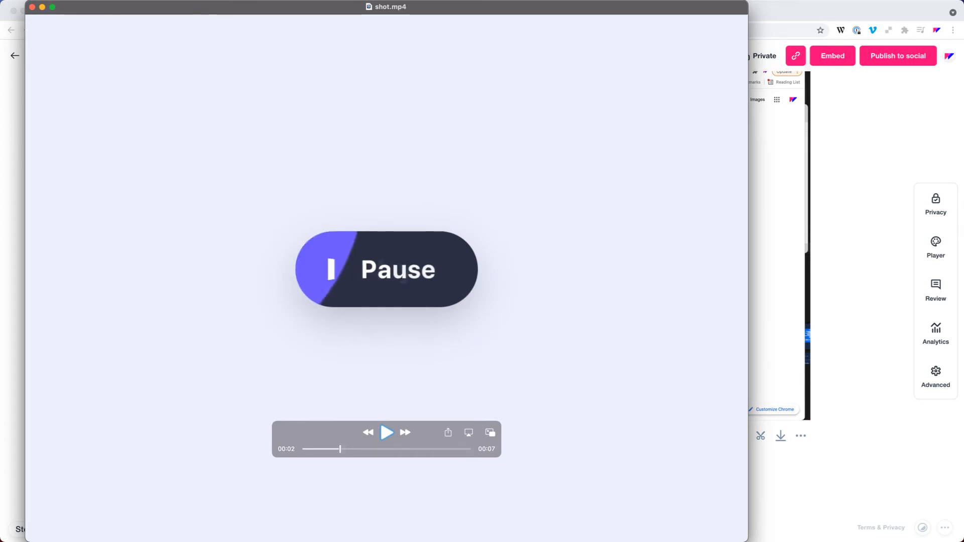
{"action": "key", "text": "Left"}
{"action": "key", "text": "Left"}
{"action": "key", "text": "Left"}
{"action": "key", "text": "Left"}
{"action": "key", "text": "Left"}
{"action": "key", "text": "Left"}
{"action": "key", "text": "Left"}
{"action": "key", "text": "Left"}
{"action": "key", "text": "Right"}
{"action": "key", "text": "Right"}
{"action": "key", "text": "Right"}
{"action": "key", "text": "Right"}
{"action": "key", "text": "Right"}
{"action": "key", "text": "Right"}
{"action": "key", "text": "Right"}
{"action": "key", "text": "Right"}
{"action": "key", "text": "Right"}
{"action": "key", "text": "Right"}
{"action": "key", "text": "Right"}
{"action": "key", "text": "Right"}
{"action": "key", "text": "Right"}
{"action": "key", "text": "Right"}
{"action": "key", "text": "Right"}
{"action": "key", "text": "Right"}
{"action": "key", "text": "Right"}
{"action": "key", "text": "Right"}
{"action": "key", "text": "Right"}
{"action": "key", "text": "Right"}
{"action": "key", "text": "Right"}
{"action": "key", "text": "Right"}
{"action": "key", "text": "Right"}
{"action": "key", "text": "Right"}
{"action": "key", "text": "Right"}
{"action": "key", "text": "Right"}
{"action": "key", "text": "Right"}
{"action": "key", "text": "Right"}
{"action": "key", "text": "Right"}
{"action": "key", "text": "Right"}
{"action": "key", "text": "Right"}
{"action": "key", "text": "Right"}
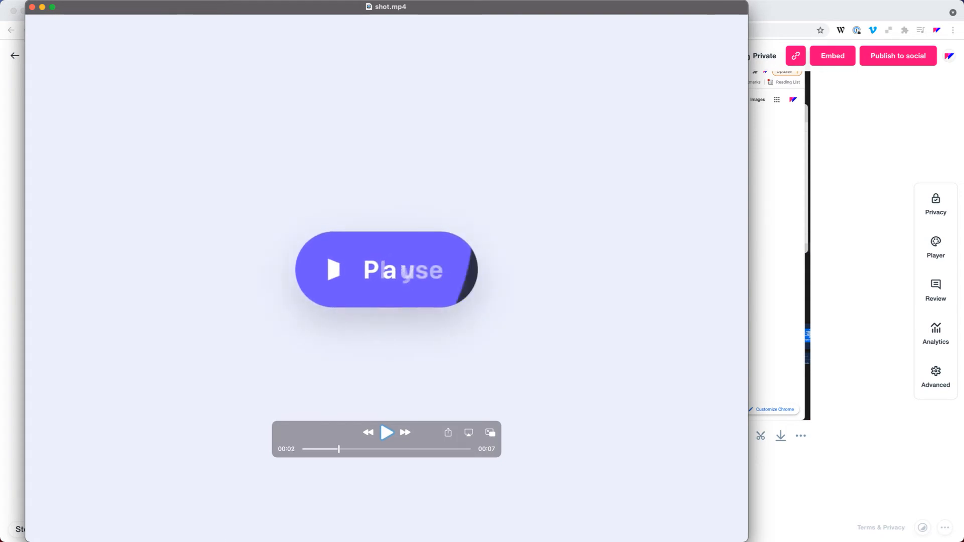
{"action": "key", "text": "Right"}
{"action": "key", "text": "Right"}
{"action": "key", "text": "Right"}
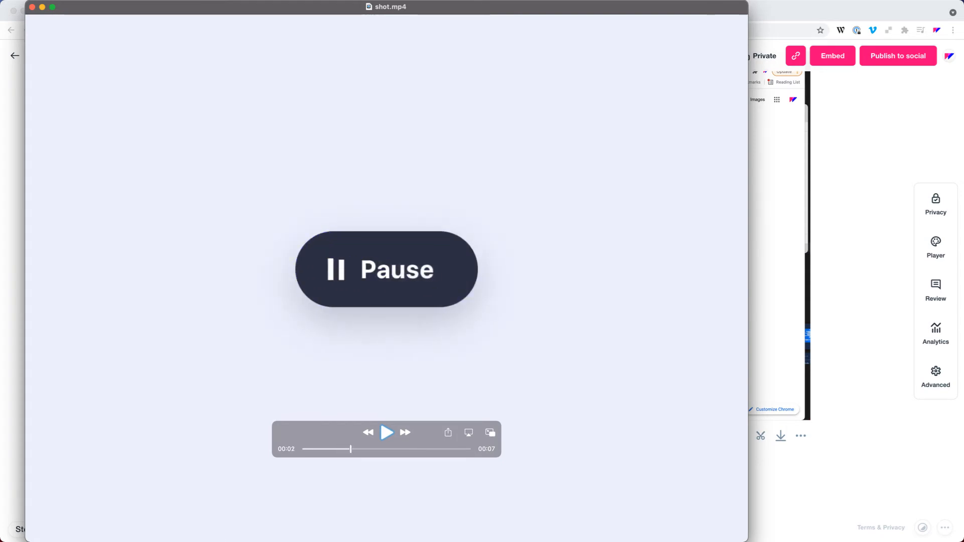
{"action": "key", "text": "Left"}
{"action": "key", "text": "Left"}
{"action": "key", "text": "Left"}
{"action": "key", "text": "Left"}
{"action": "key", "text": "Left"}
{"action": "key", "text": "Left"}
{"action": "key", "text": "Right"}
{"action": "key", "text": "Right"}
{"action": "key", "text": "Right"}
{"action": "key", "text": "Right"}
{"action": "key", "text": "Right"}
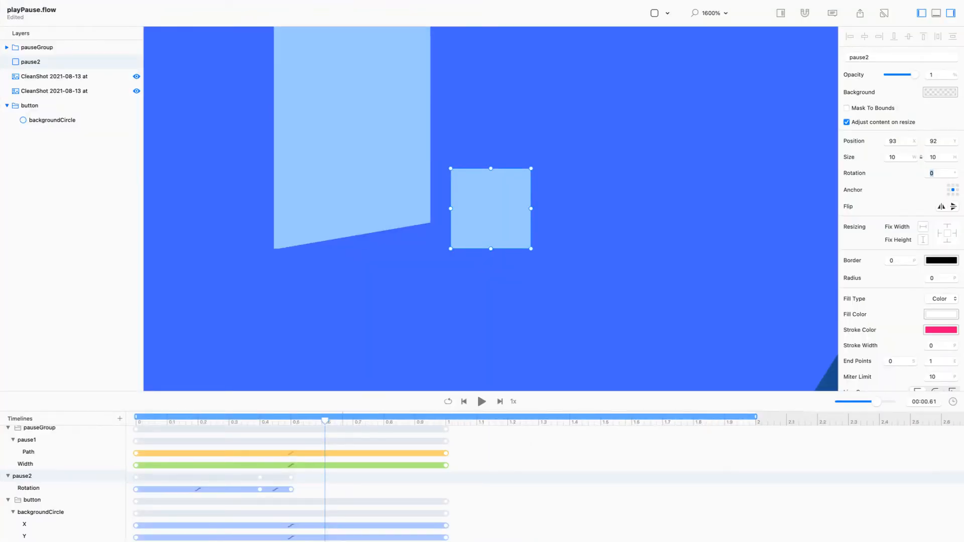
Shift pause2's rotation keyframes to run from 1 s to 1.5 s and left-align pause2 with pauseGroup at 0 s.
{"action": "left_click_drag", "start_coordinate": [314, 483], "coordinate": [445, 490]}
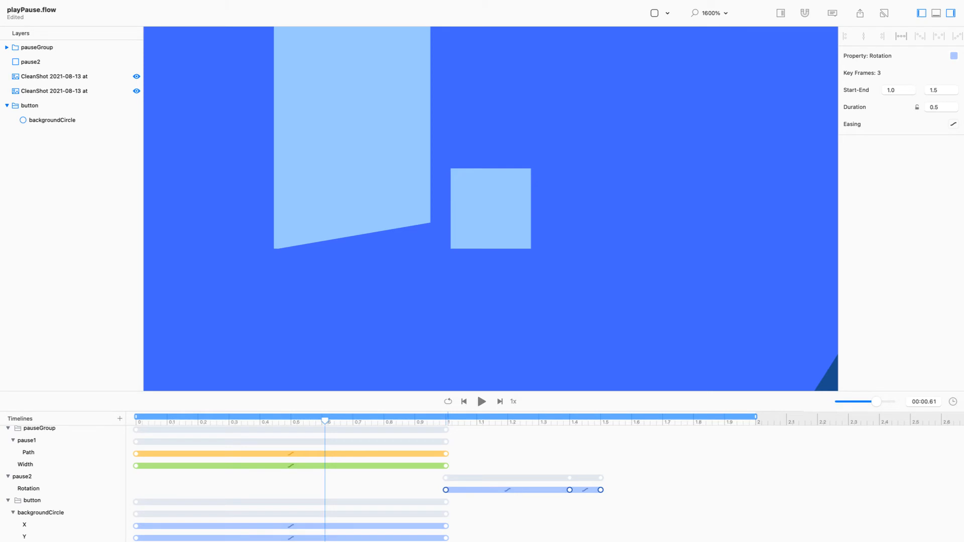
{"action": "left_click_drag", "start_coordinate": [325, 420], "coordinate": [136, 420]}
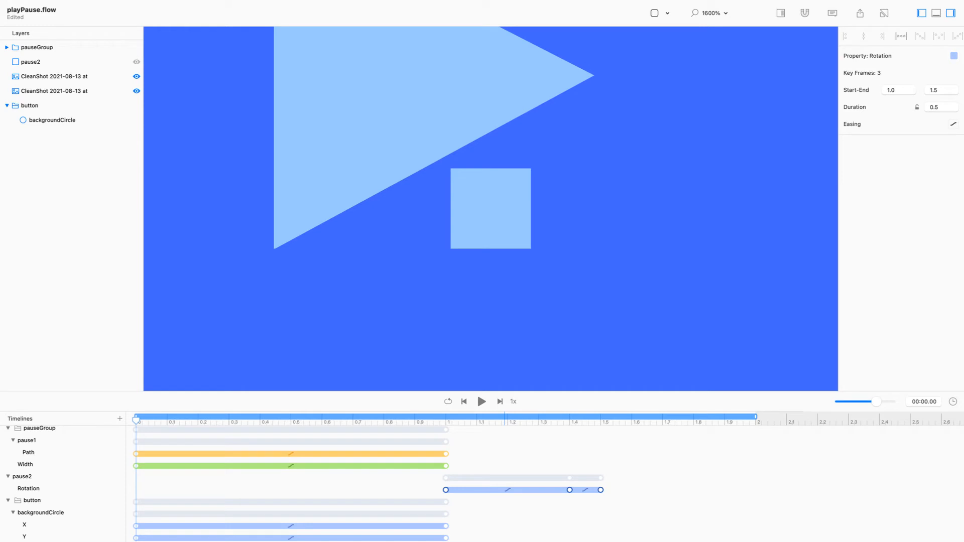
{"action": "left_click", "coordinate": [35, 62]}
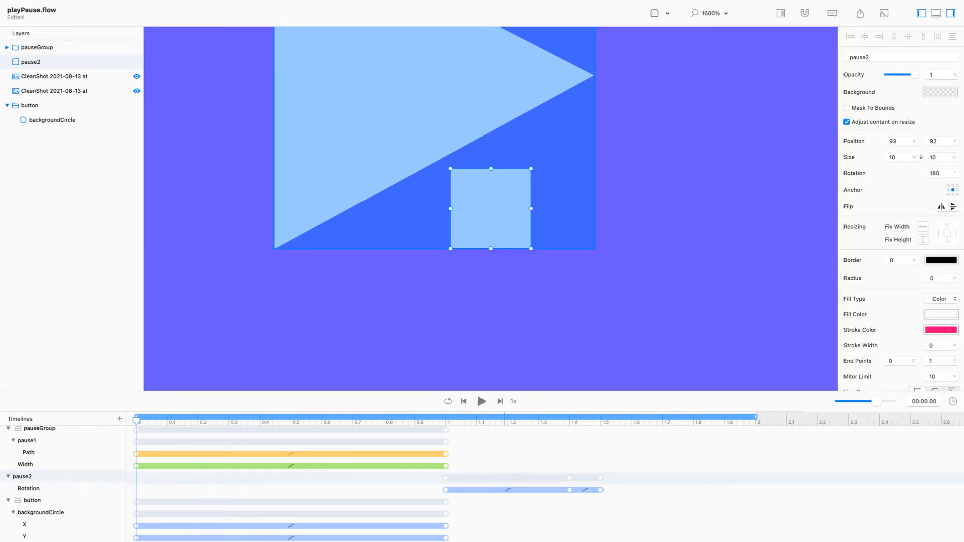
{"action": "left_click", "coordinate": [412, 125], "text": "shift"}
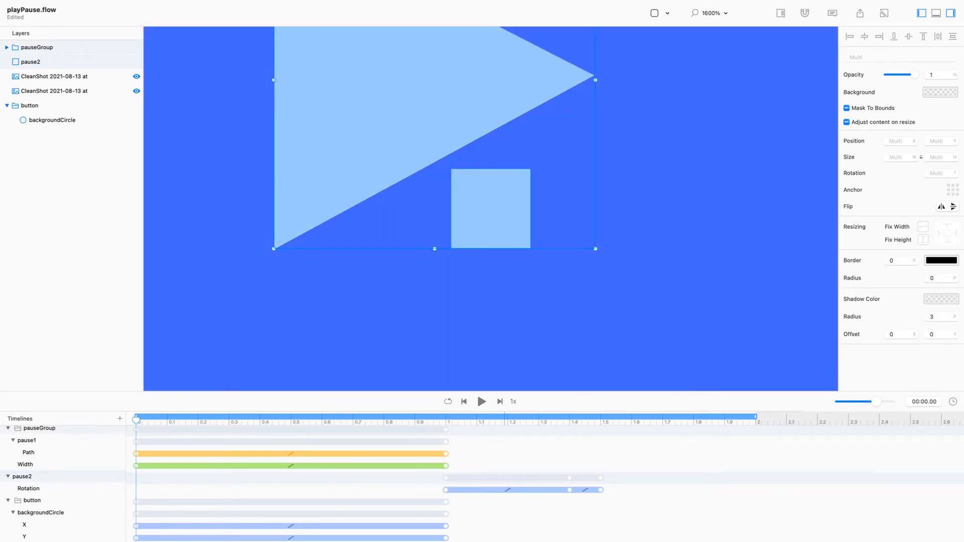
{"action": "left_click", "coordinate": [849, 37]}
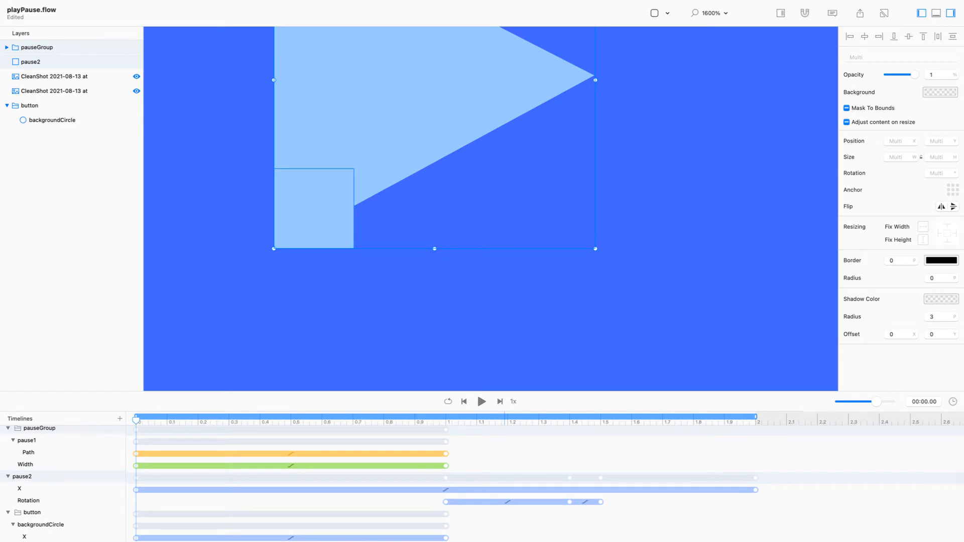
Move pause2's X keyframes to 1 s and 1.5 s, then scrub the playhead through the motion to 1.38 s.
{"action": "left_click_drag", "start_coordinate": [136, 489], "coordinate": [445, 489]}
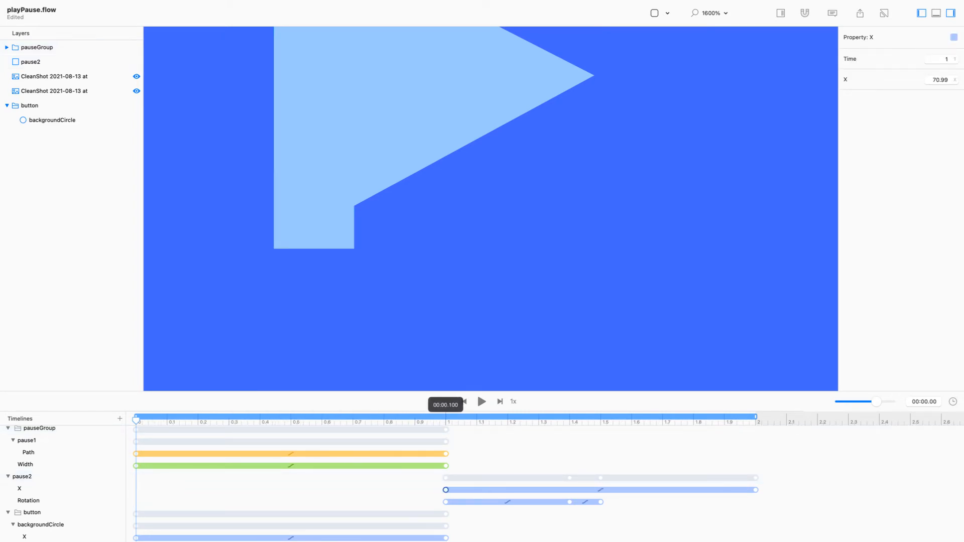
{"action": "left_click_drag", "start_coordinate": [755, 489], "coordinate": [600, 489]}
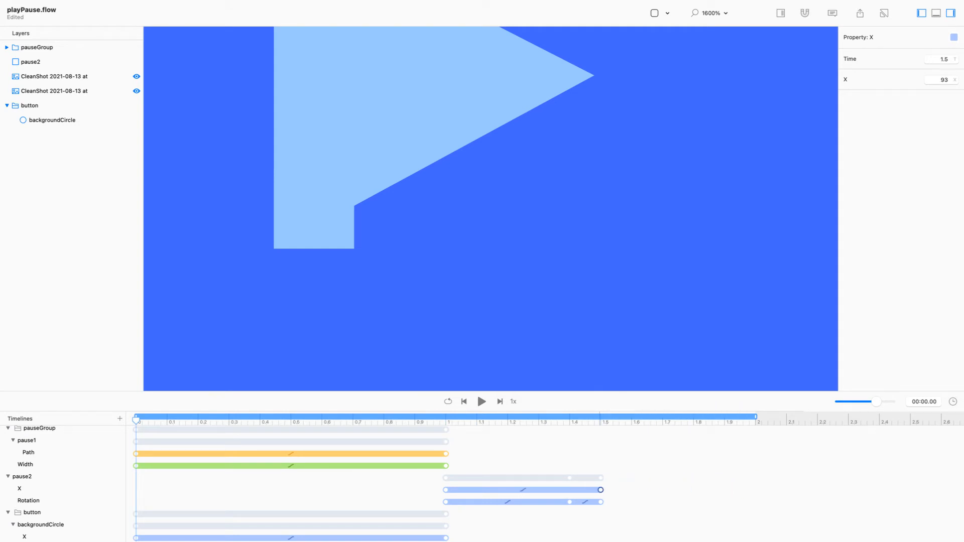
{"action": "left_click", "coordinate": [431, 419]}
{"action": "left_click_drag", "start_coordinate": [430, 420], "coordinate": [522, 419]}
{"action": "mouse_move", "coordinate": [563, 420]}
{"action": "left_mouse_down"}
{"action": "mouse_move", "coordinate": [625, 420]}
{"action": "mouse_move", "coordinate": [381, 420]}
{"action": "mouse_move", "coordinate": [562, 421]}
{"action": "left_mouse_up"}
{"action": "left_click", "coordinate": [644, 490]}
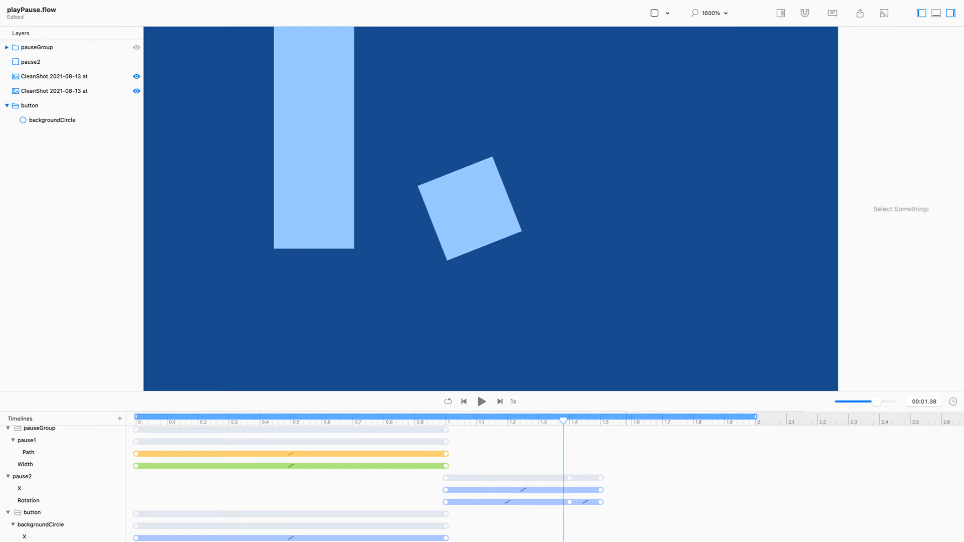
Examine the rotating pause2 square at 1.42 s against the first bar, at 400% and 1600% zoom.
{"action": "left_click", "coordinate": [38, 48]}
{"action": "left_click", "coordinate": [39, 61]}
{"action": "left_click", "coordinate": [60, 173]}
{"action": "mouse_move", "coordinate": [563, 420]}
{"action": "left_mouse_down"}
{"action": "mouse_move", "coordinate": [419, 419]}
{"action": "mouse_move", "coordinate": [576, 420]}
{"action": "left_mouse_up"}
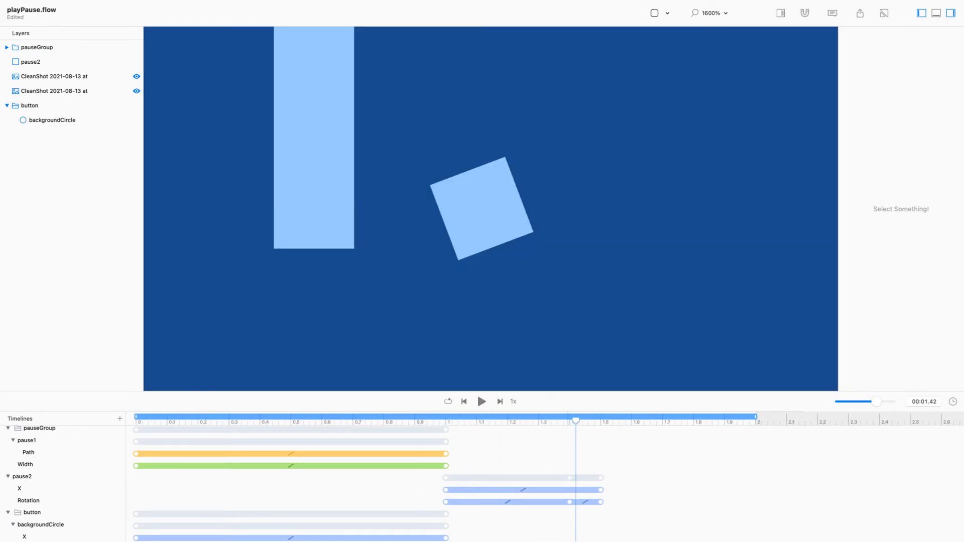
{"action": "left_click", "coordinate": [38, 62]}
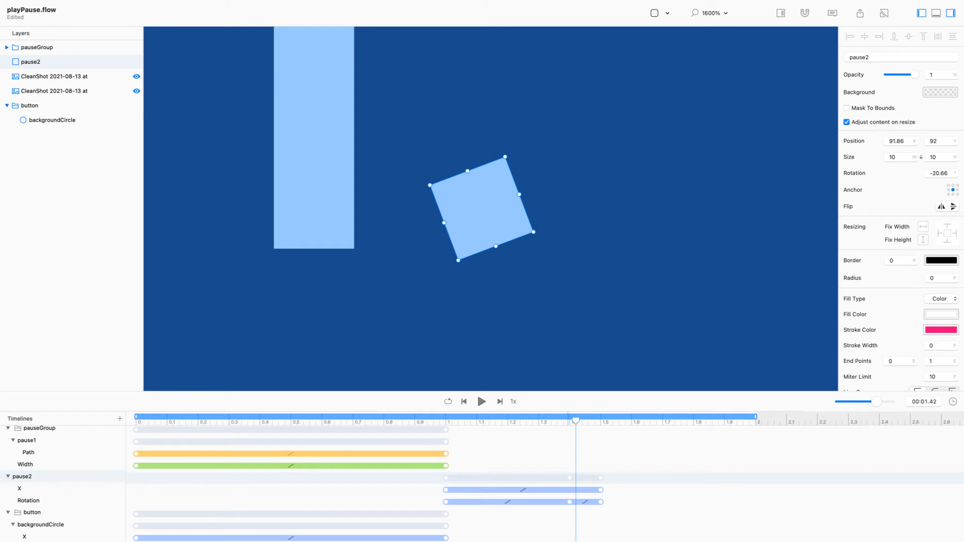
{"action": "key", "text": "super+minus"}
{"action": "key", "text": "super+minus"}
{"action": "left_click", "coordinate": [578, 241]}
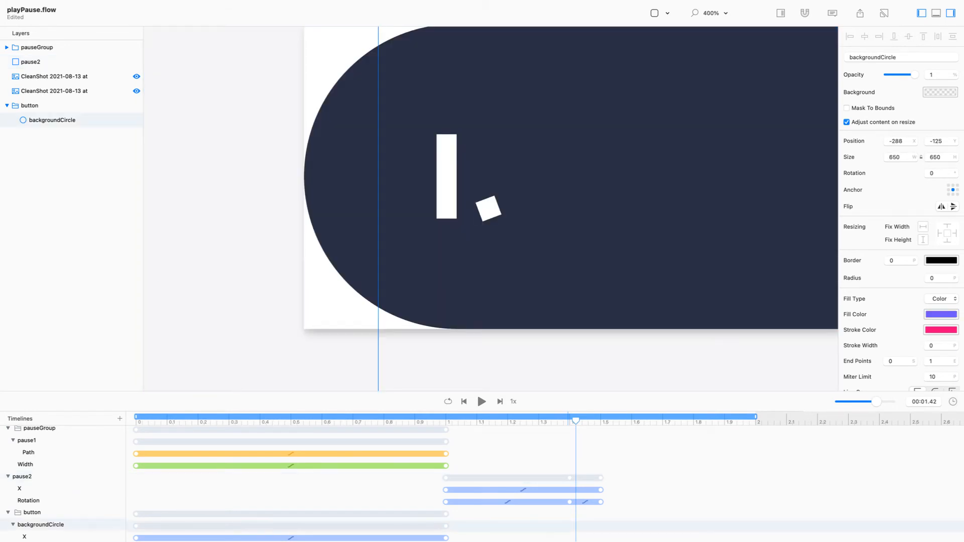
{"action": "left_click", "coordinate": [489, 208]}
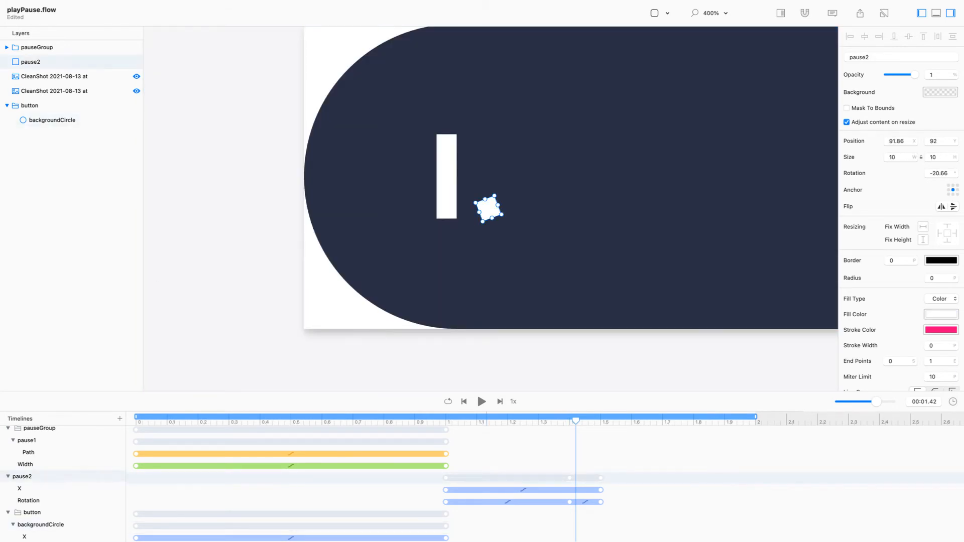
{"action": "key", "text": "super+equal"}
{"action": "key", "text": "super+equal"}
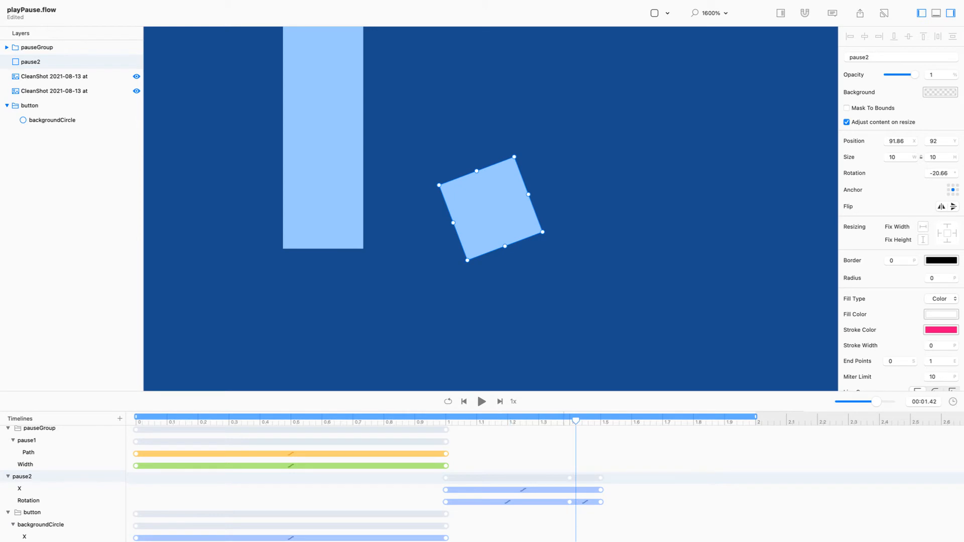
Move the playhead to 2 s with pause2 selected and frame both pause shapes at 800% zoom.
{"action": "left_click_drag", "start_coordinate": [576, 419], "coordinate": [755, 419]}
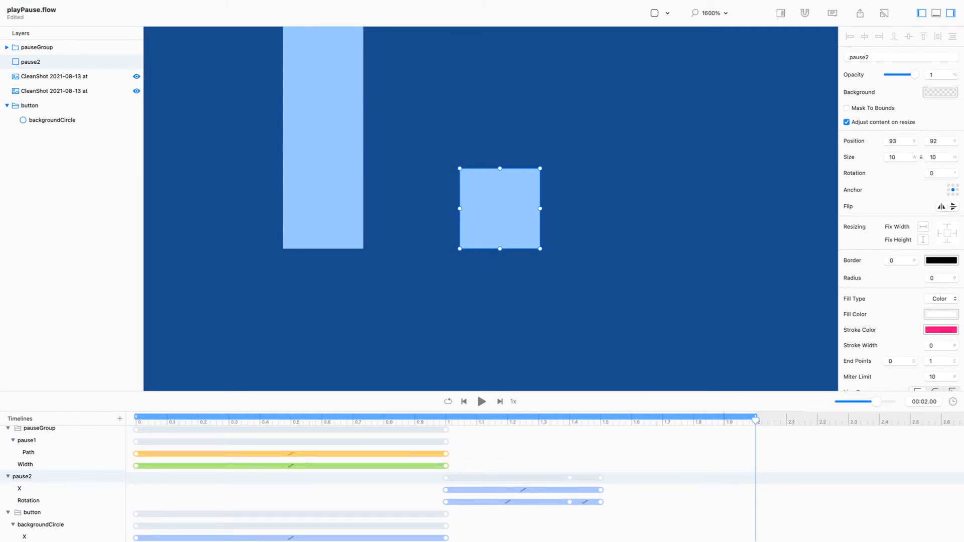
{"action": "scroll", "coordinate": [491, 208], "scroll_direction": "up", "scroll_amount": 5}
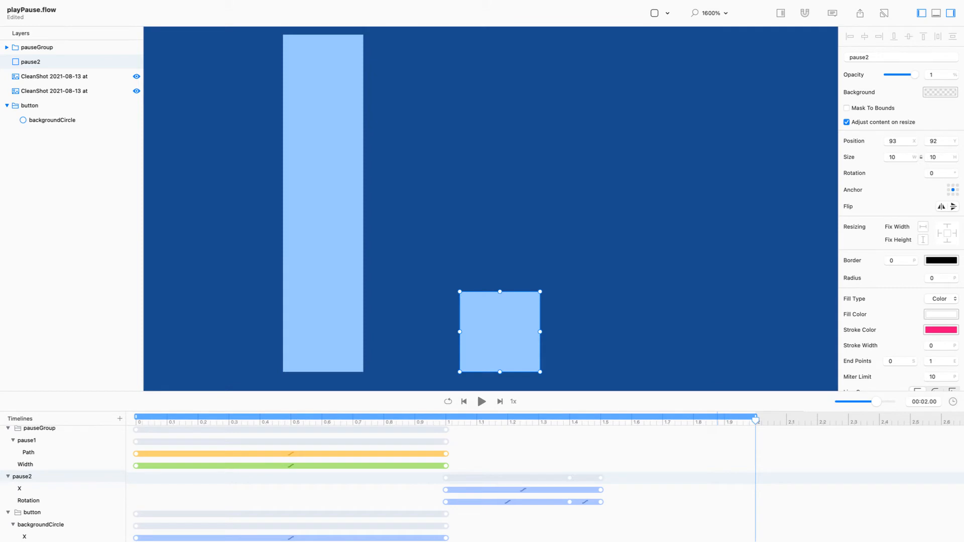
{"action": "key", "text": "super+minus"}
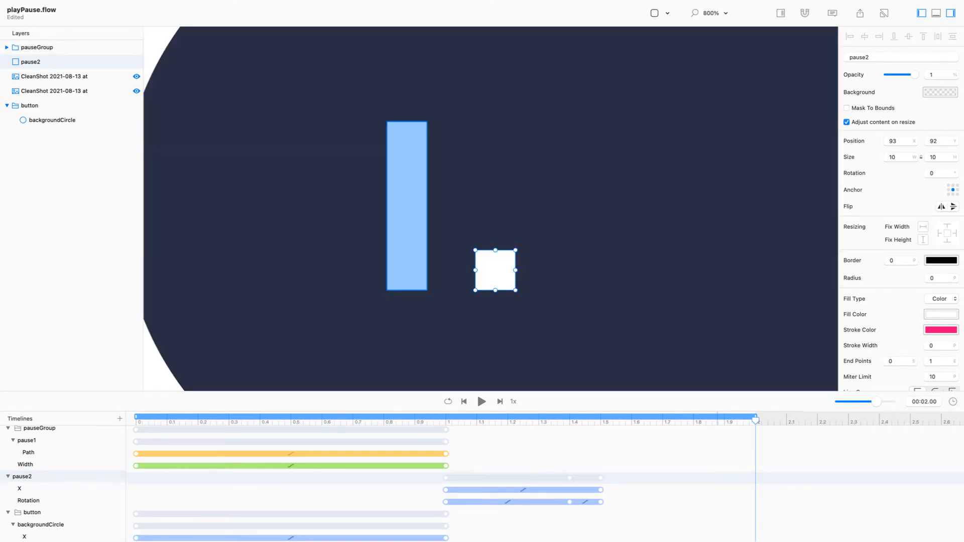
Try to stretch the pause2 square upward to match the height of the bar beside it.
{"action": "left_click", "coordinate": [406, 211]}
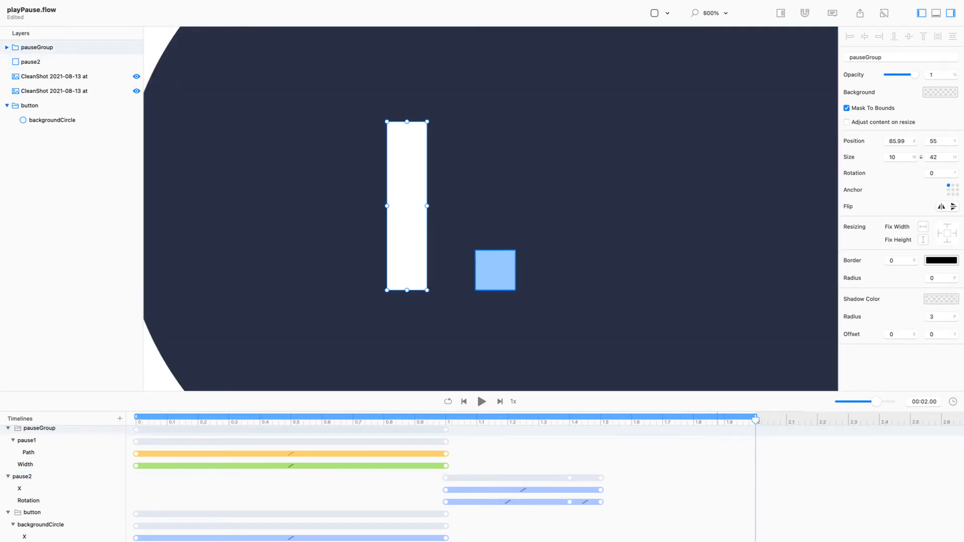
{"action": "left_click", "coordinate": [495, 270]}
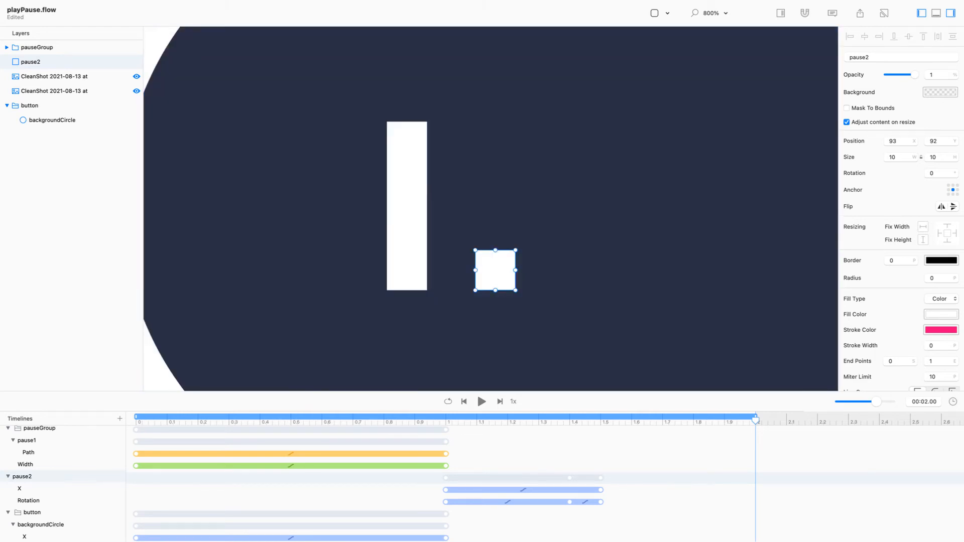
{"action": "left_click_drag", "start_coordinate": [495, 250], "coordinate": [495, 121]}
{"action": "key", "text": "super+z"}
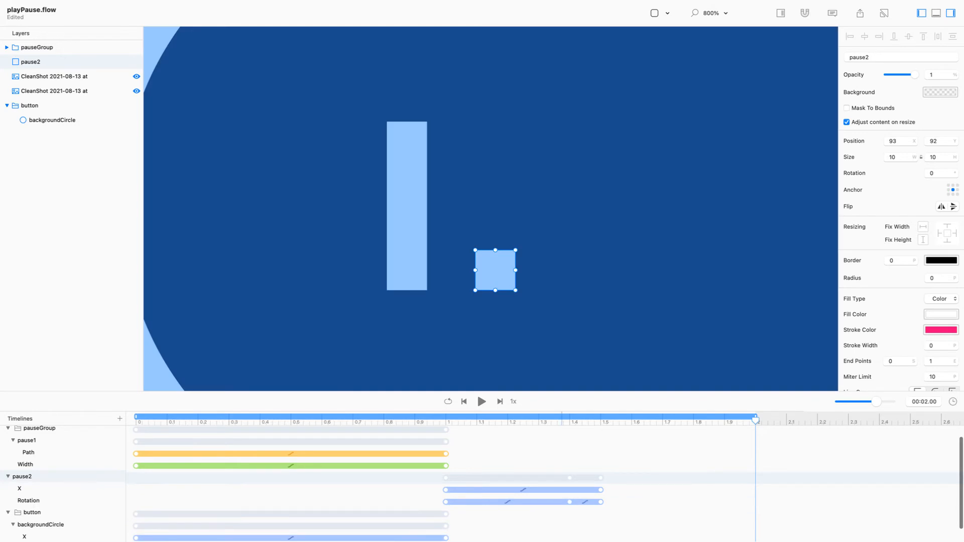
{"action": "left_click", "coordinate": [566, 190]}
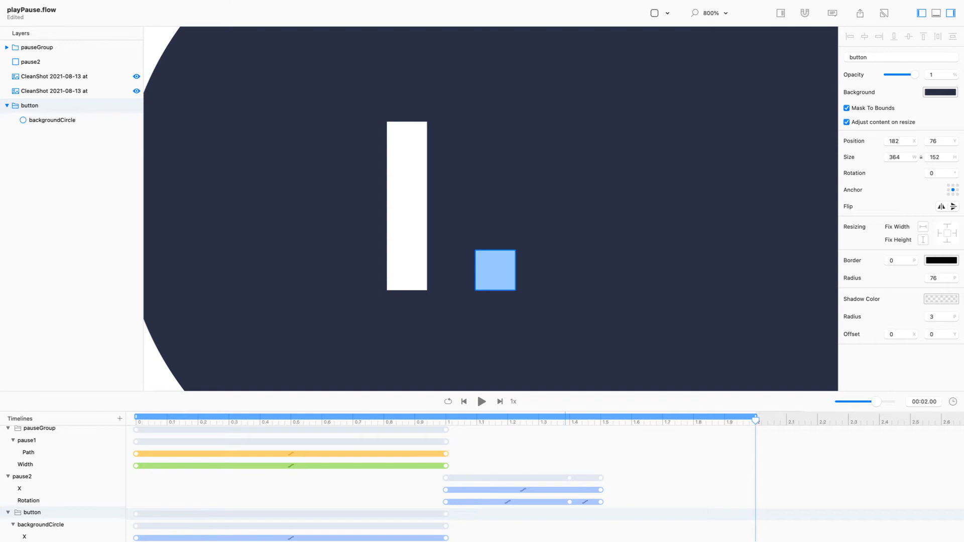
Rename the small square's layer from pause2 to pause2Spin.
{"action": "left_click", "coordinate": [495, 270]}
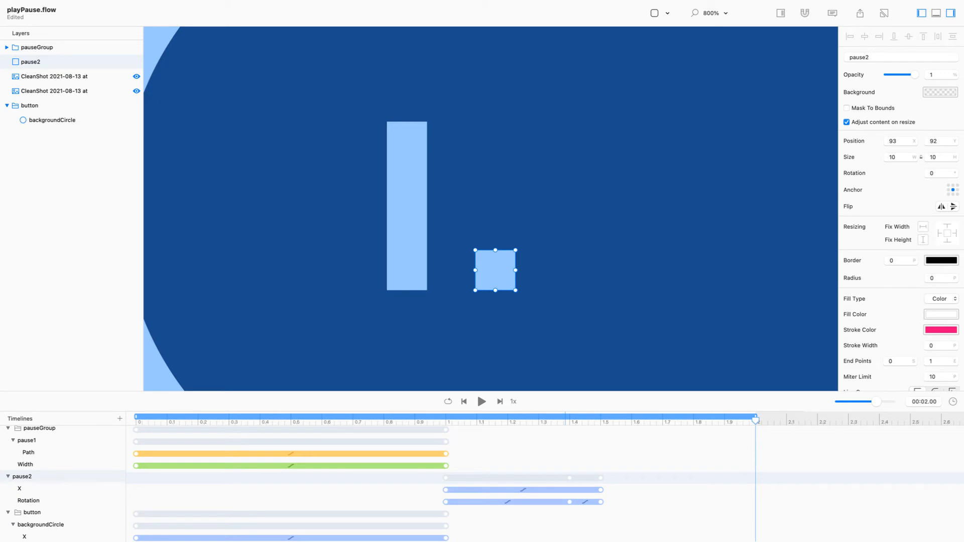
{"action": "double_click", "coordinate": [30, 62]}
{"action": "key", "text": "Right"}
{"action": "type", "text": "Spin"}
{"action": "key", "text": "Return"}
Duplicate pause2Spin in place without its keyvalues and name the copy pause2Grow.
{"action": "right_click", "coordinate": [68, 62]}
{"action": "mouse_move", "coordinate": [101, 78]}
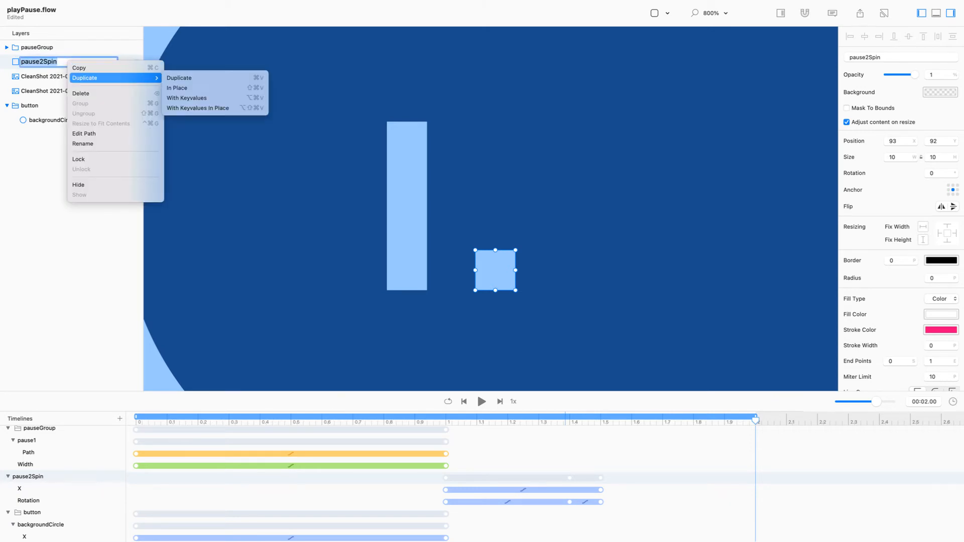
{"action": "left_click", "coordinate": [177, 88]}
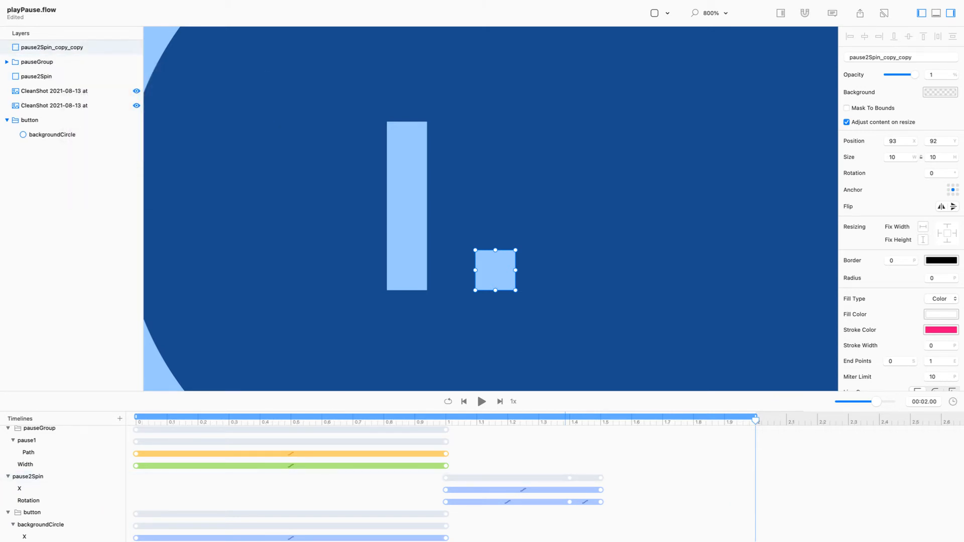
{"action": "double_click", "coordinate": [52, 47]}
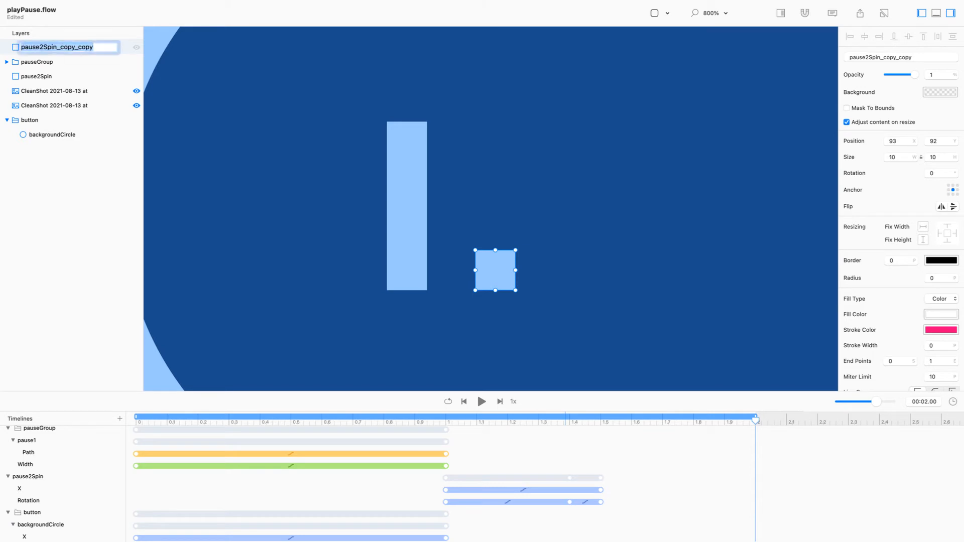
{"action": "left_click", "coordinate": [44, 47]}
{"action": "left_click_drag", "start_coordinate": [43, 47], "coordinate": [50, 58]}
{"action": "type", "text": "Grow"}
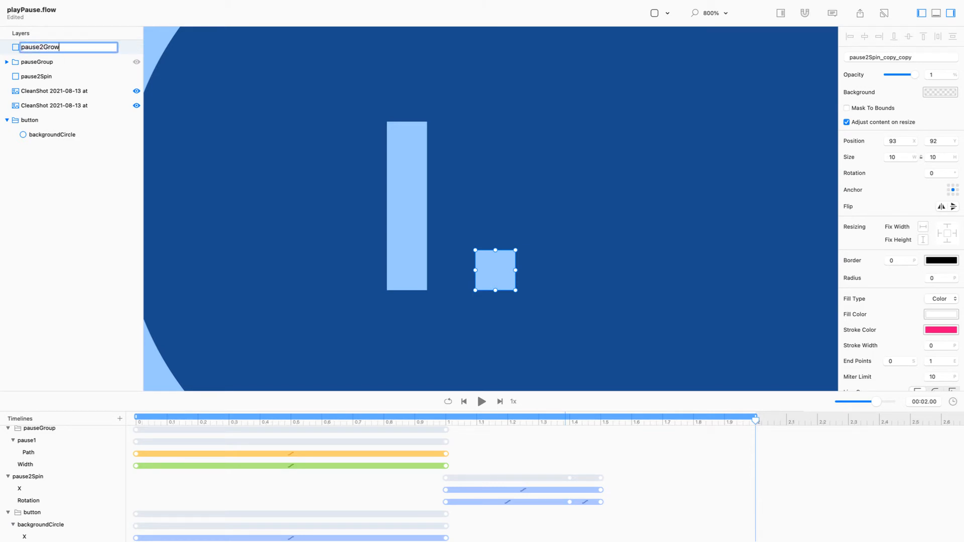
{"action": "key", "text": "Return"}
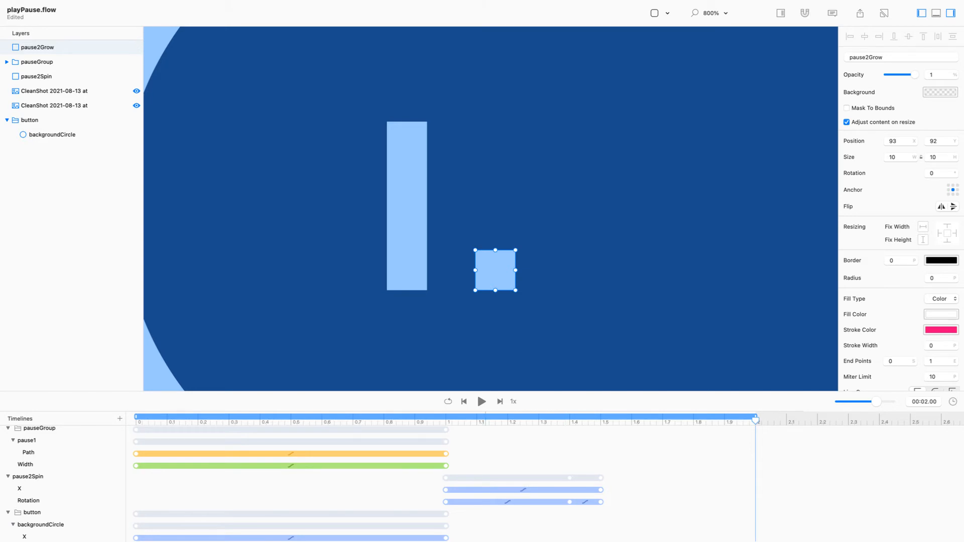
Set the opacity of pause2Grow to 0 at the 0-second mark.
{"action": "left_click_drag", "start_coordinate": [530, 428], "coordinate": [600, 421]}
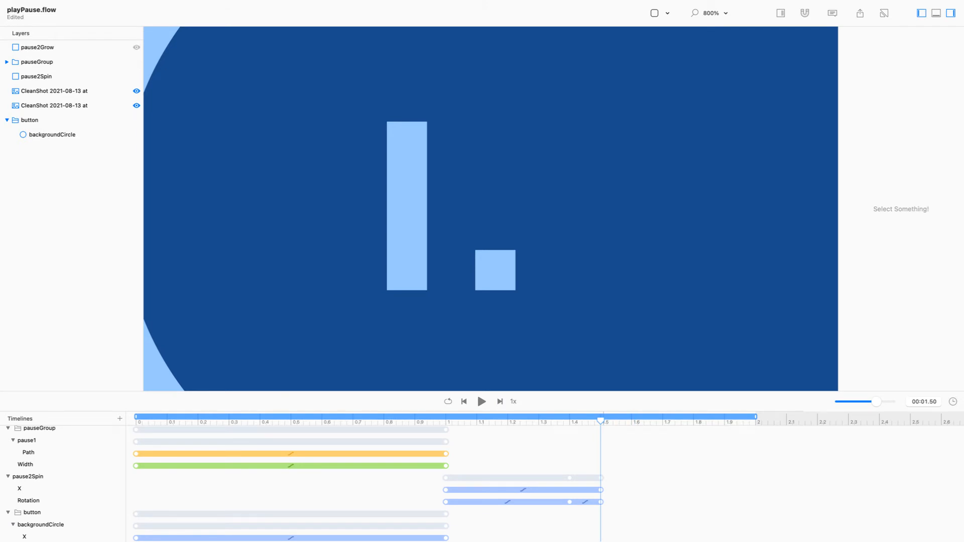
{"action": "left_click", "coordinate": [38, 48]}
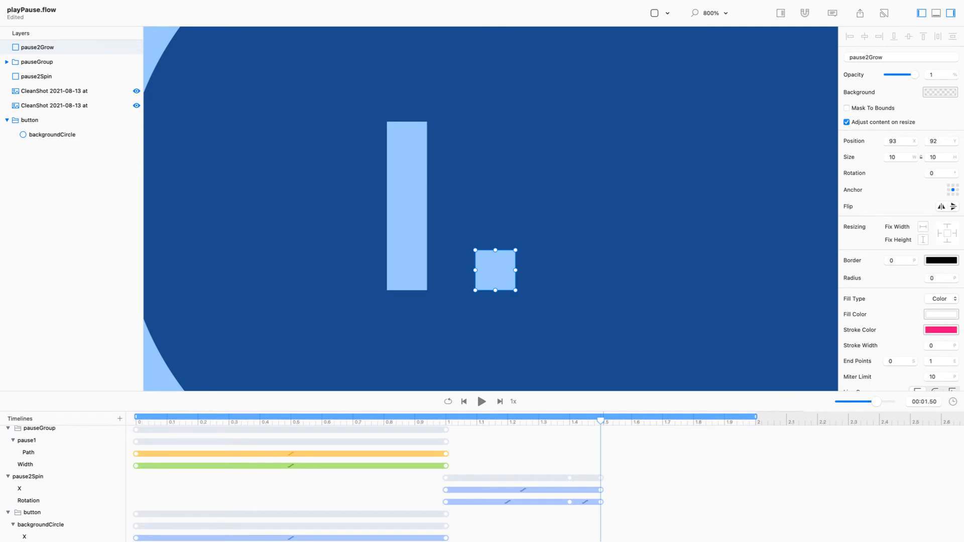
{"action": "left_click", "coordinate": [136, 421]}
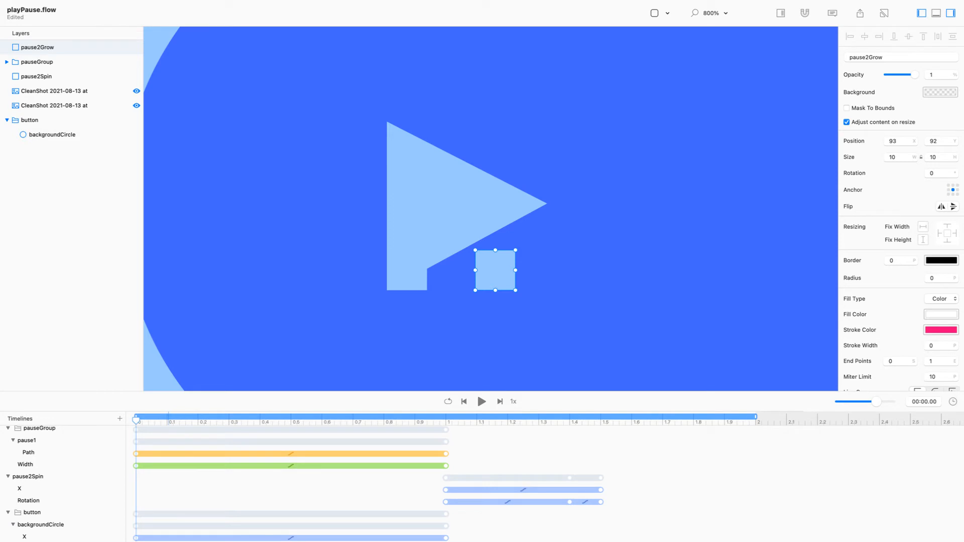
{"action": "left_click_drag", "start_coordinate": [914, 74], "coordinate": [887, 75]}
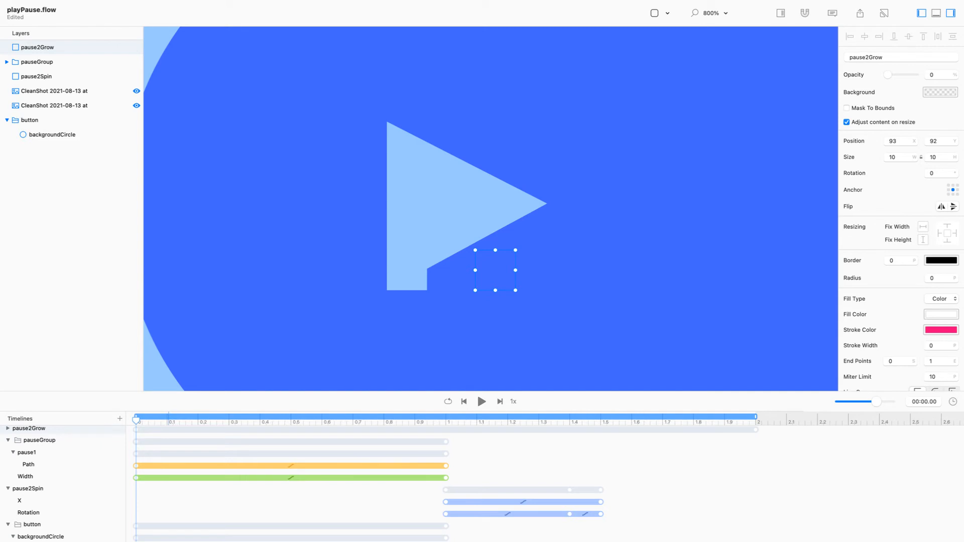
Move the end keyframe of pause2Grow's opacity animation to 1.5 seconds.
{"action": "scroll", "coordinate": [545, 482], "scroll_direction": "down", "scroll_amount": 2}
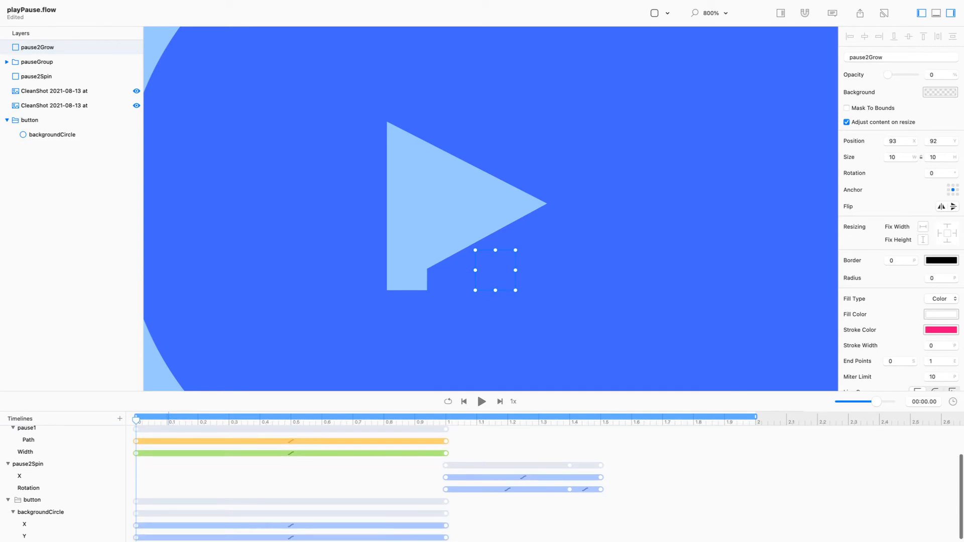
{"action": "scroll", "coordinate": [544, 482], "scroll_direction": "up", "scroll_amount": 2}
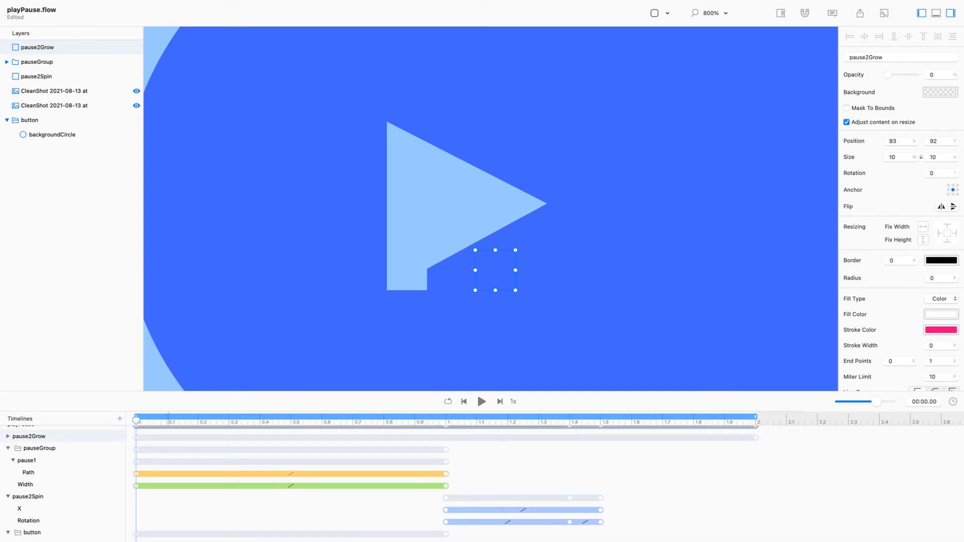
{"action": "left_click", "coordinate": [8, 435]}
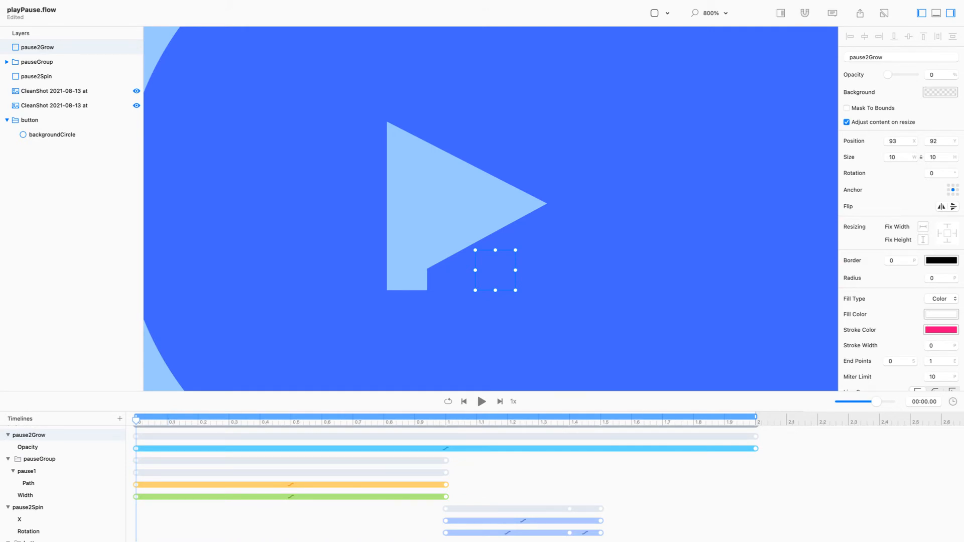
{"action": "left_click_drag", "start_coordinate": [755, 448], "coordinate": [600, 448]}
Apply the Step Right easing to pause2Grow's opacity transition and play the animation.
{"action": "left_click", "coordinate": [368, 448]}
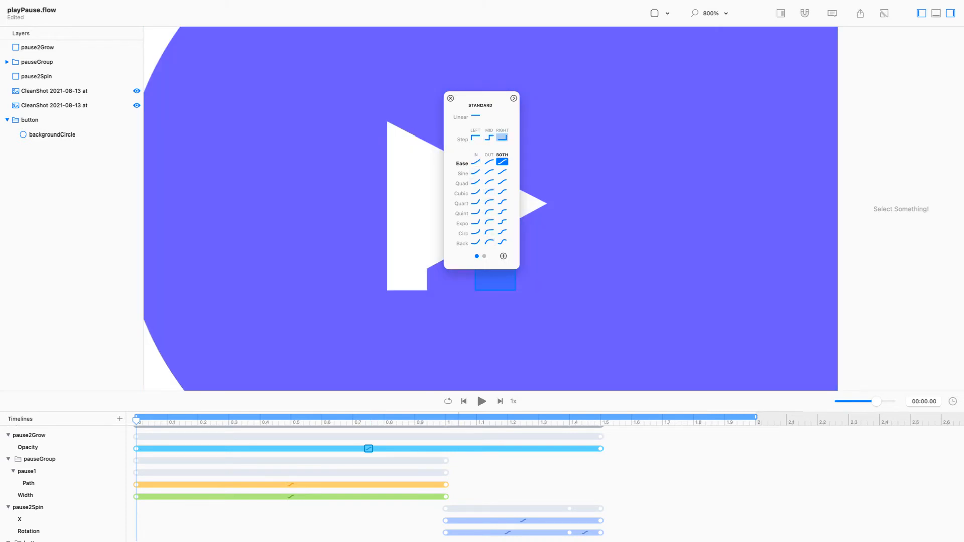
{"action": "left_click", "coordinate": [501, 138]}
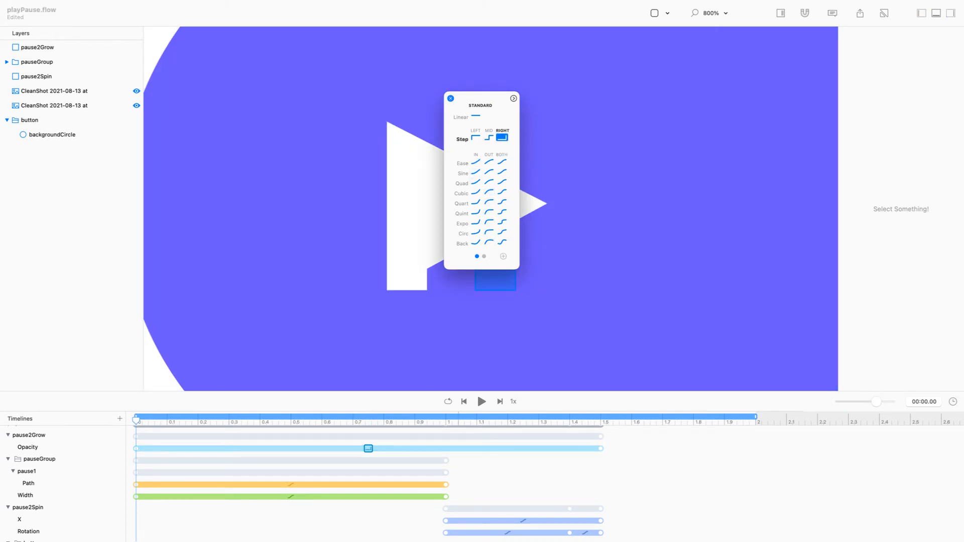
{"action": "left_click", "coordinate": [450, 99]}
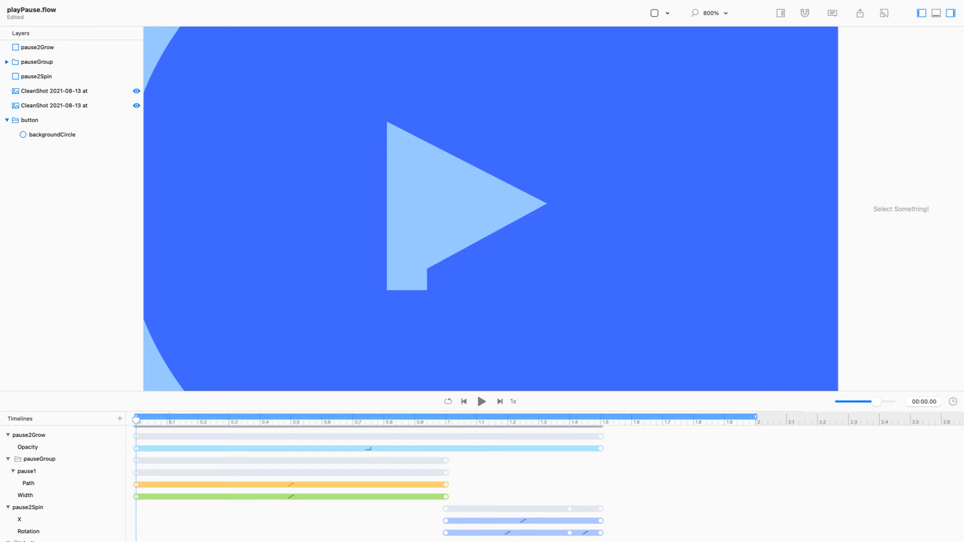
{"action": "left_click", "coordinate": [481, 400]}
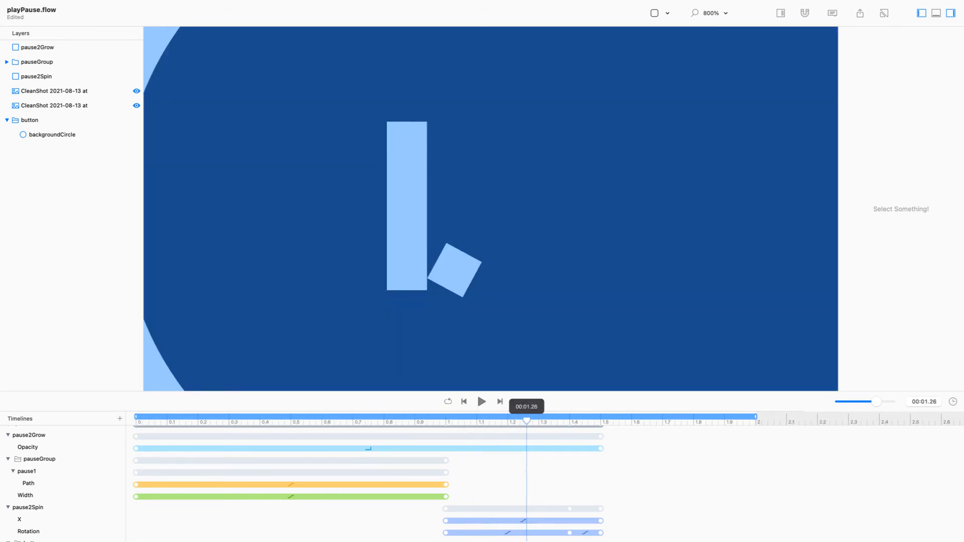
Set the anchor point of pause2Grow to its bottom centre.
{"action": "left_click_drag", "start_coordinate": [563, 421], "coordinate": [656, 420]}
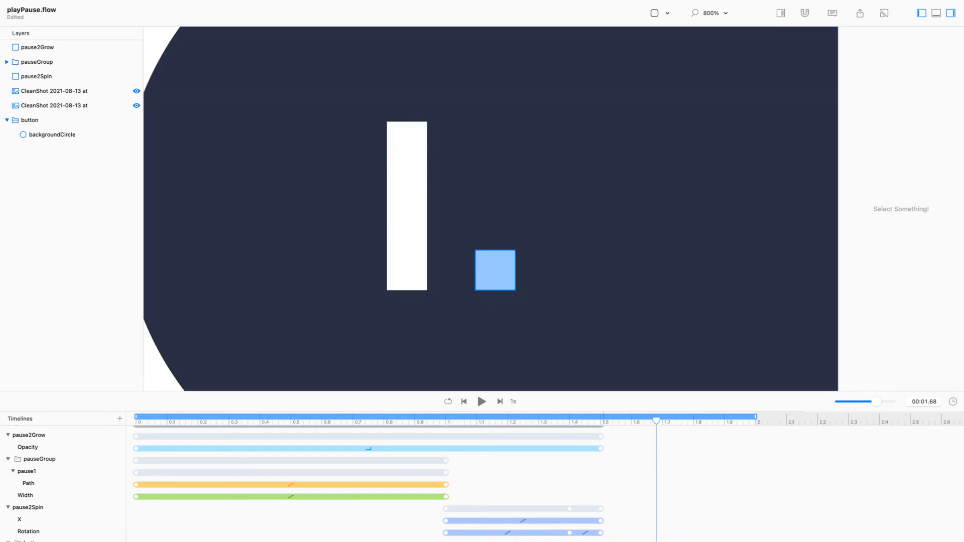
{"action": "left_click", "coordinate": [495, 271]}
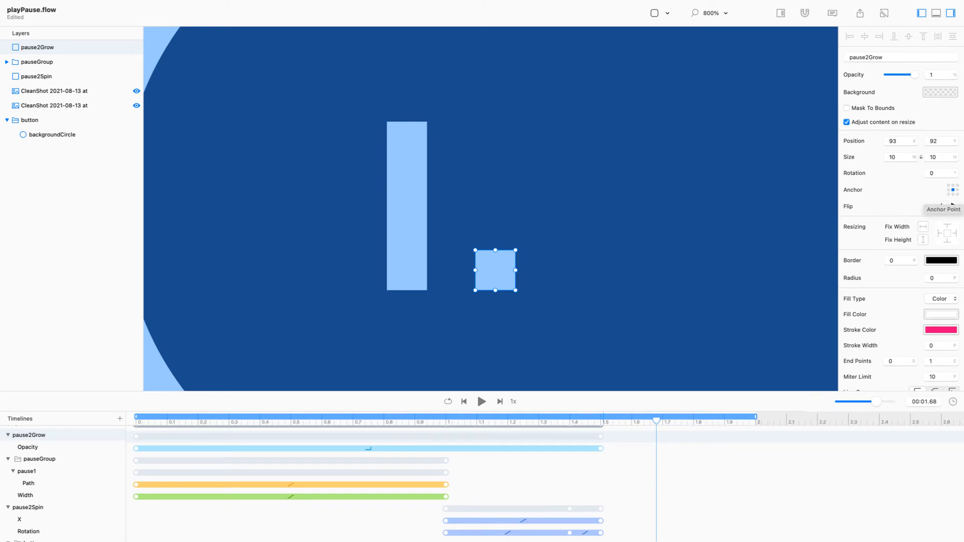
{"action": "key", "text": "super+r"}
{"action": "key", "text": "super+r"}
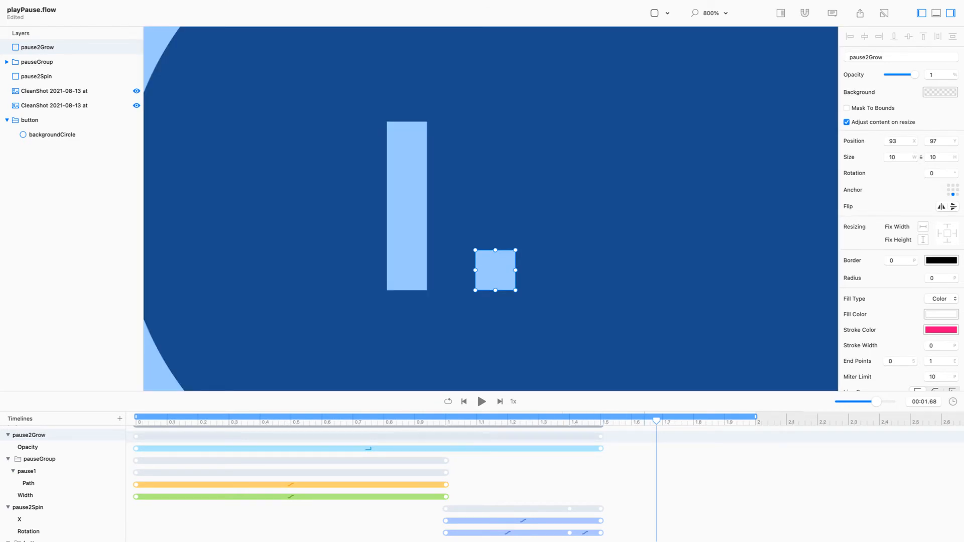
Set the height of pause2Grow to 42 at the 2-second mark.
{"action": "left_click_drag", "start_coordinate": [656, 420], "coordinate": [755, 421]}
{"action": "double_click", "coordinate": [933, 157]}
{"action": "type", "text": "42"}
{"action": "key", "text": "Return"}
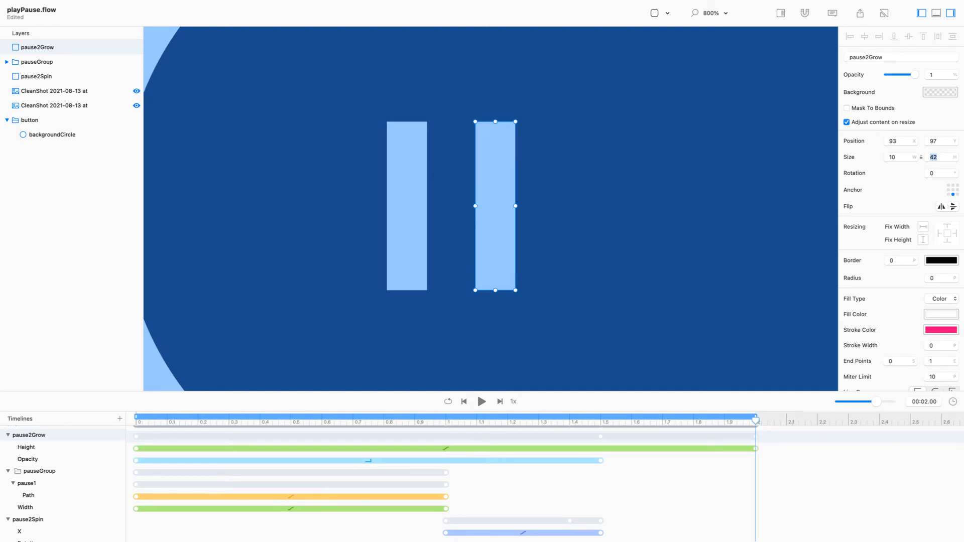
Move the start keyframe of pause2Grow's height animation to 1.5 seconds.
{"action": "left_click_drag", "start_coordinate": [136, 448], "coordinate": [600, 448]}
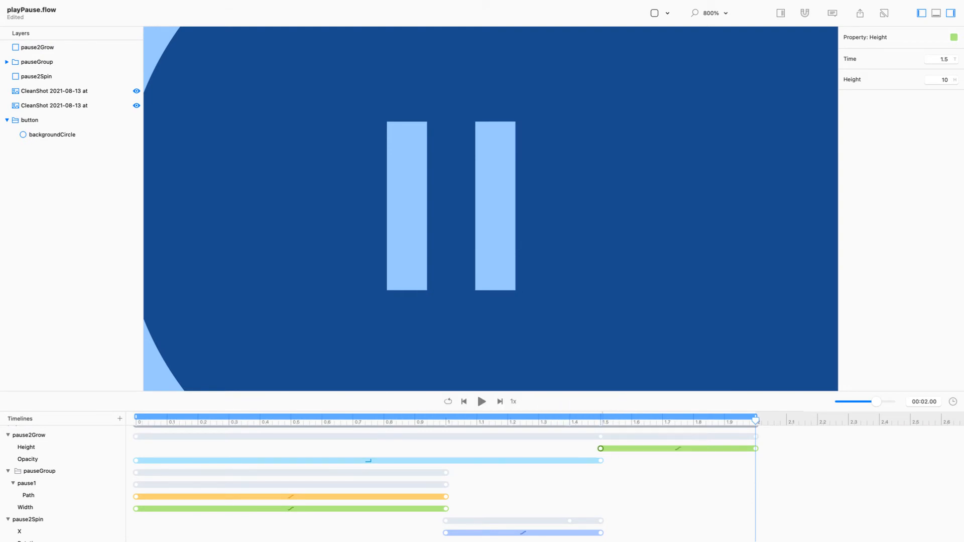
{"action": "key", "text": "Escape"}
{"action": "key", "text": "super+minus"}
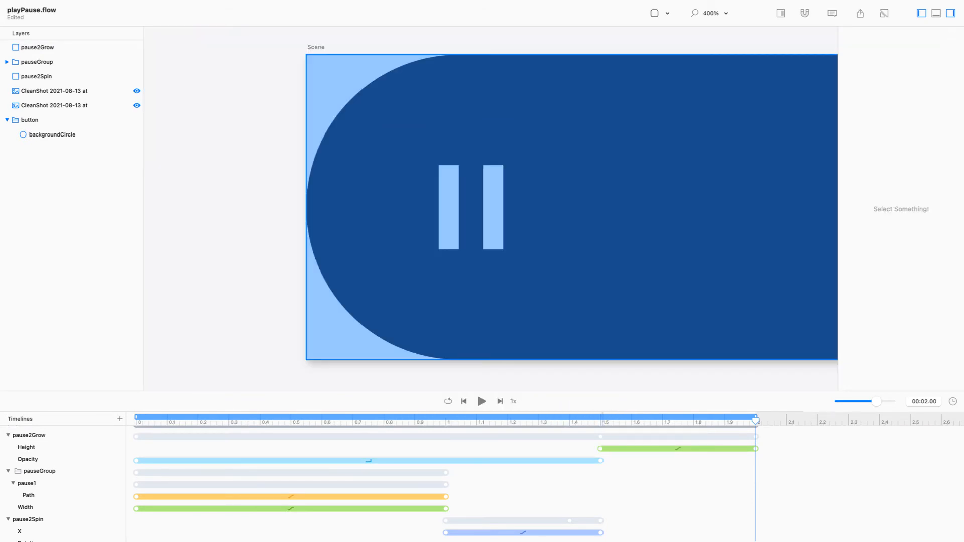
Examine how backgroundCircle's position animates between 0 and 1 second by scrubbing the timeline.
{"action": "left_click", "coordinate": [52, 135]}
{"action": "key", "text": "space"}
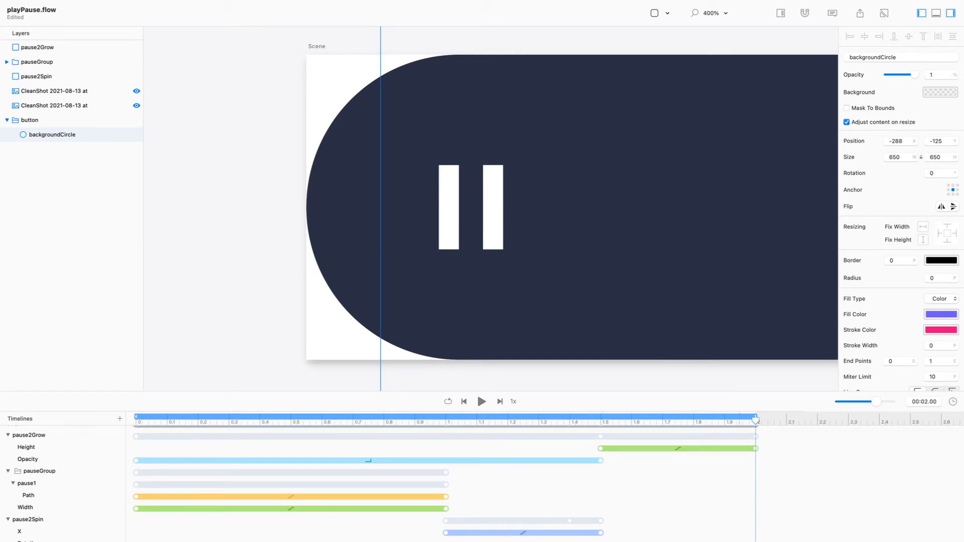
{"action": "left_click_drag", "start_coordinate": [755, 419], "coordinate": [136, 419]}
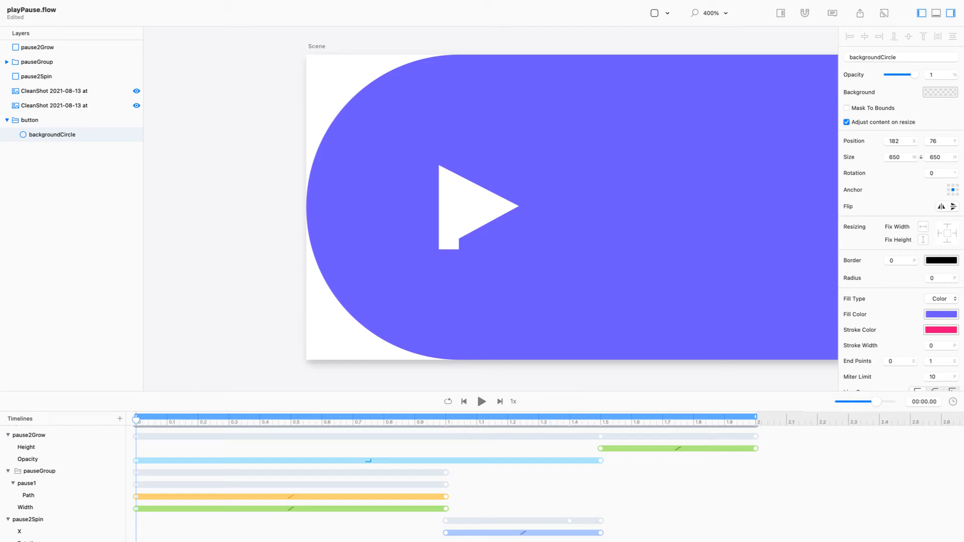
{"action": "left_click_drag", "start_coordinate": [136, 420], "coordinate": [445, 419]}
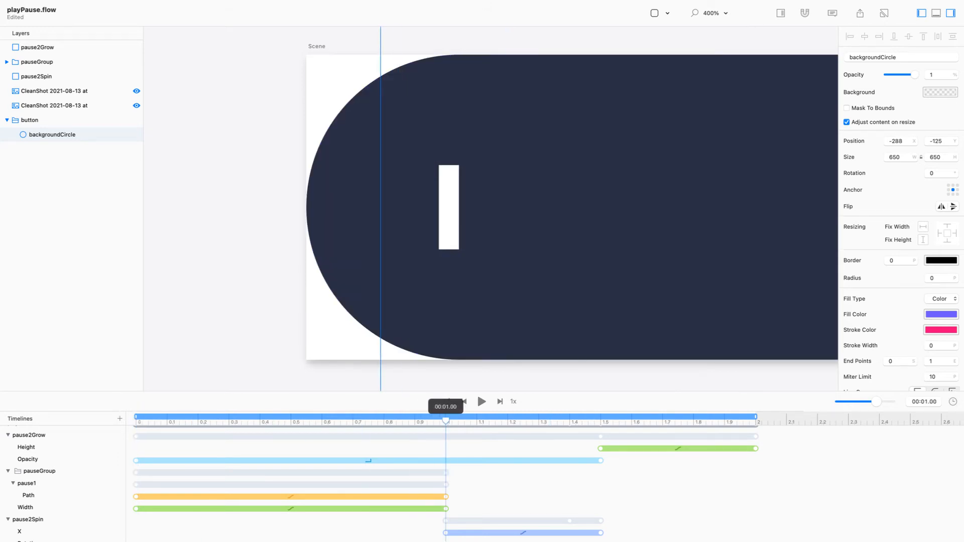
{"action": "scroll", "coordinate": [482, 482], "scroll_direction": "down", "scroll_amount": 3}
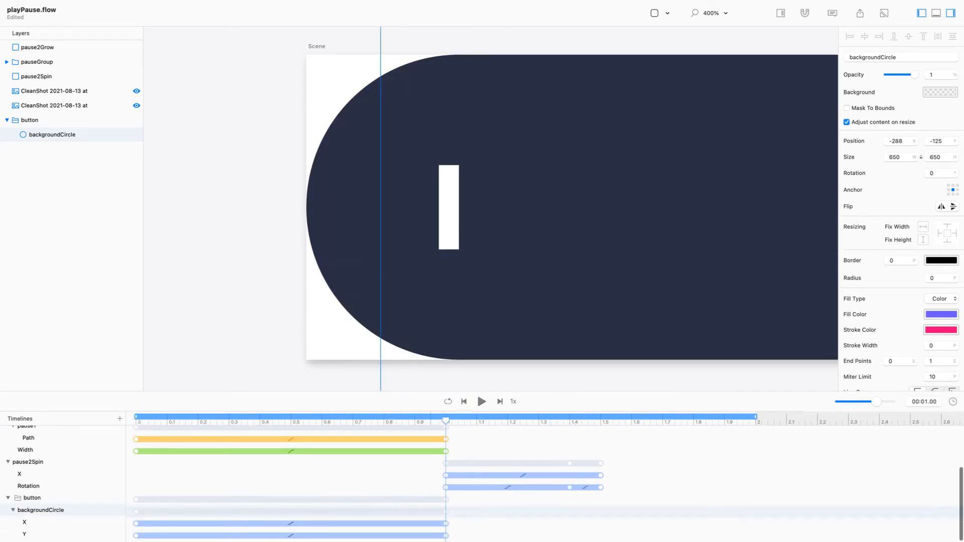
{"action": "left_click_drag", "start_coordinate": [445, 419], "coordinate": [136, 419]}
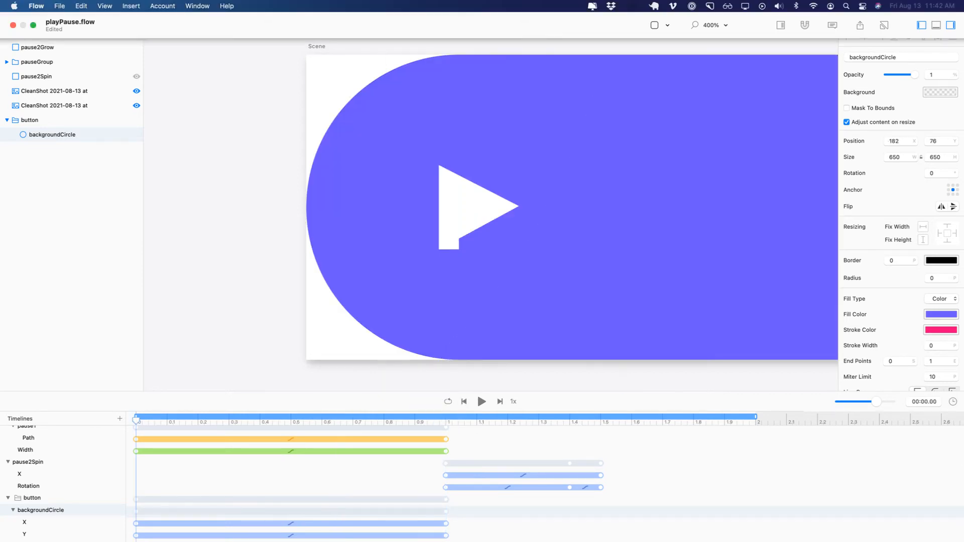
Inspect pauseGroup, its pause1 shape and the pause2Spin square at the 0-second mark.
{"action": "left_click", "coordinate": [38, 61]}
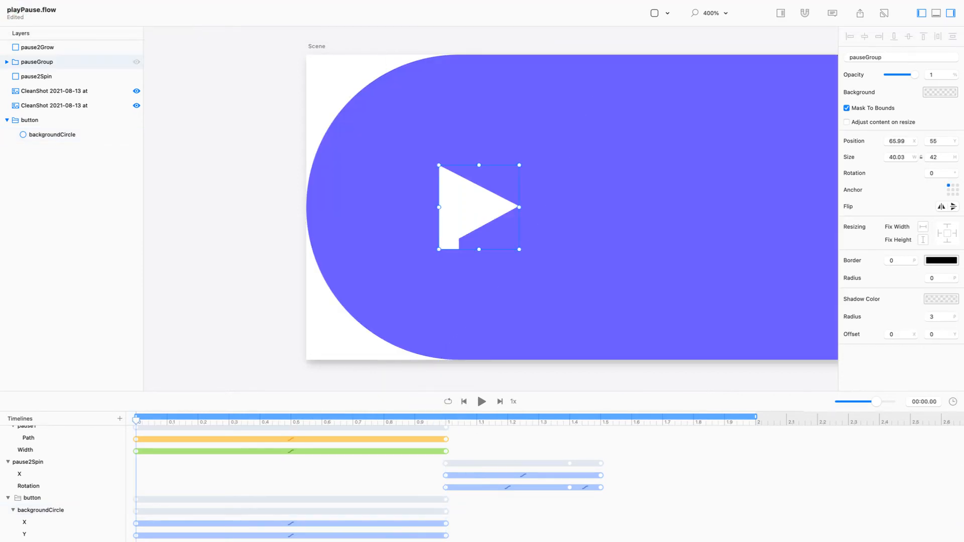
{"action": "left_click", "coordinate": [7, 62]}
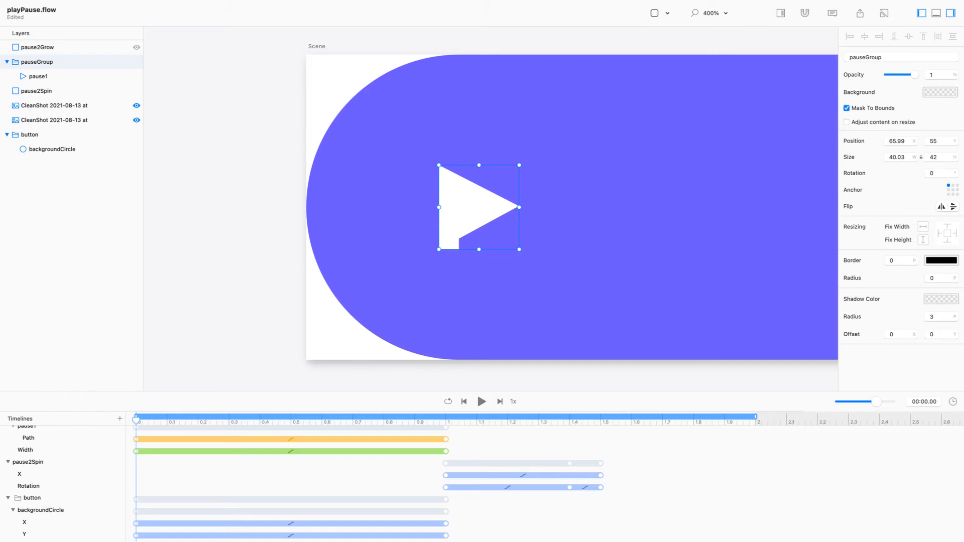
{"action": "left_click", "coordinate": [38, 77]}
{"action": "left_click", "coordinate": [37, 61]}
{"action": "left_click", "coordinate": [36, 90]}
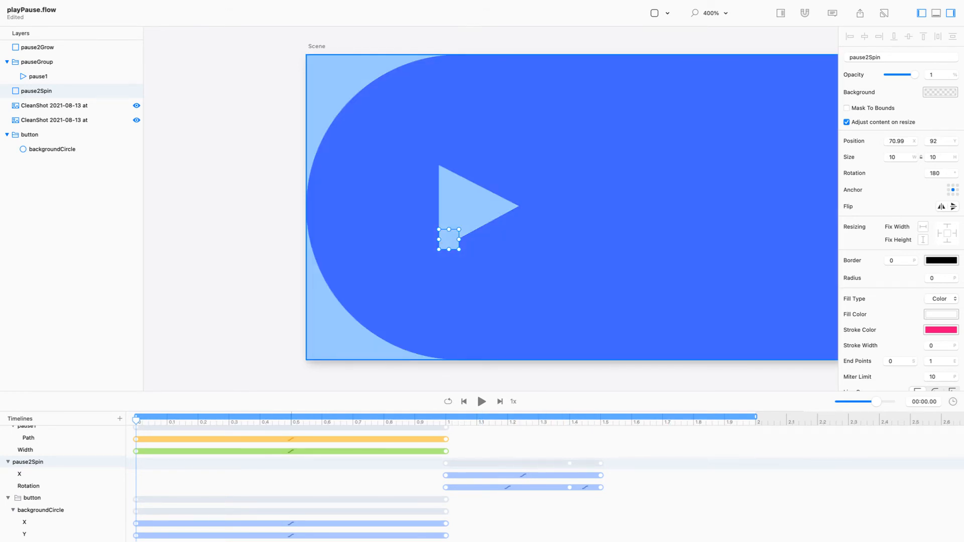
Set pause2Spin's opacity to 0 at the 0-second mark and move the opacity animation's end keyframe to 1 second.
{"action": "key", "text": "BackSpace"}
{"action": "type", "text": "0"}
{"action": "key", "text": "Return"}
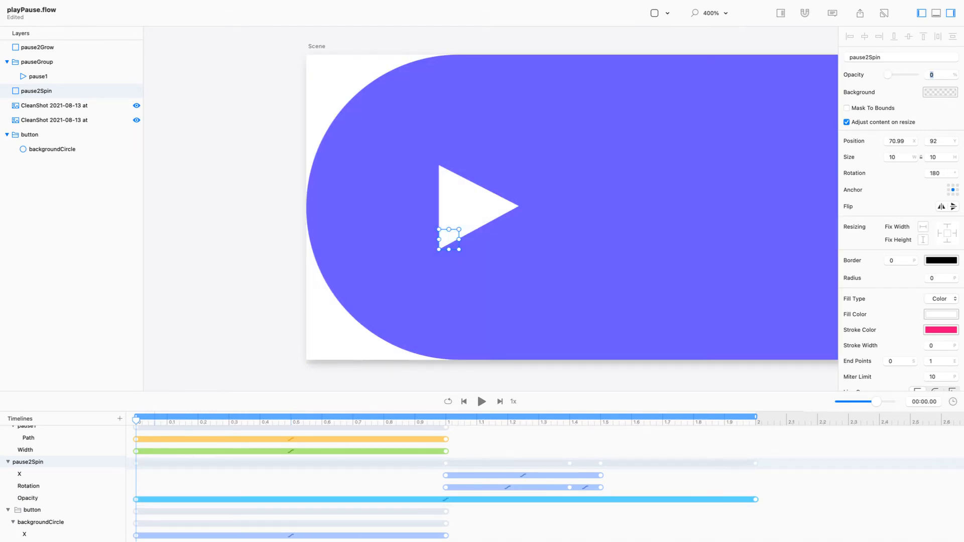
{"action": "left_click_drag", "start_coordinate": [756, 499], "coordinate": [446, 499]}
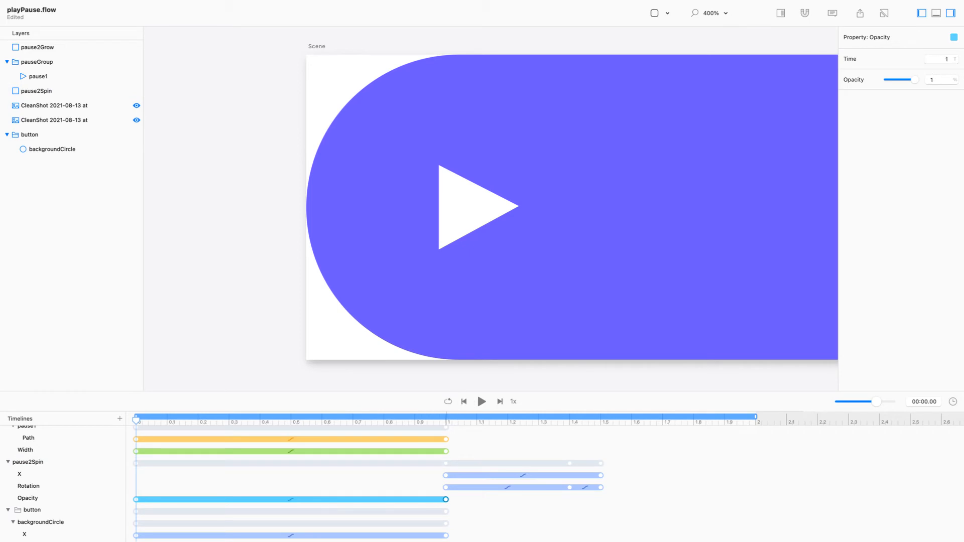
Apply Step Right easing to pause2Spin's opacity animation and play back the transition.
{"action": "left_click", "coordinate": [290, 500]}
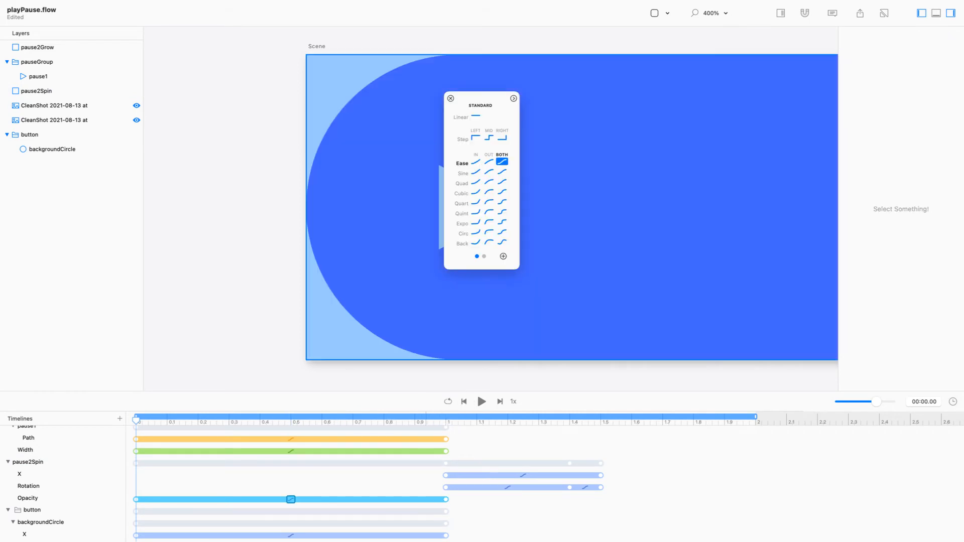
{"action": "left_click", "coordinate": [502, 137]}
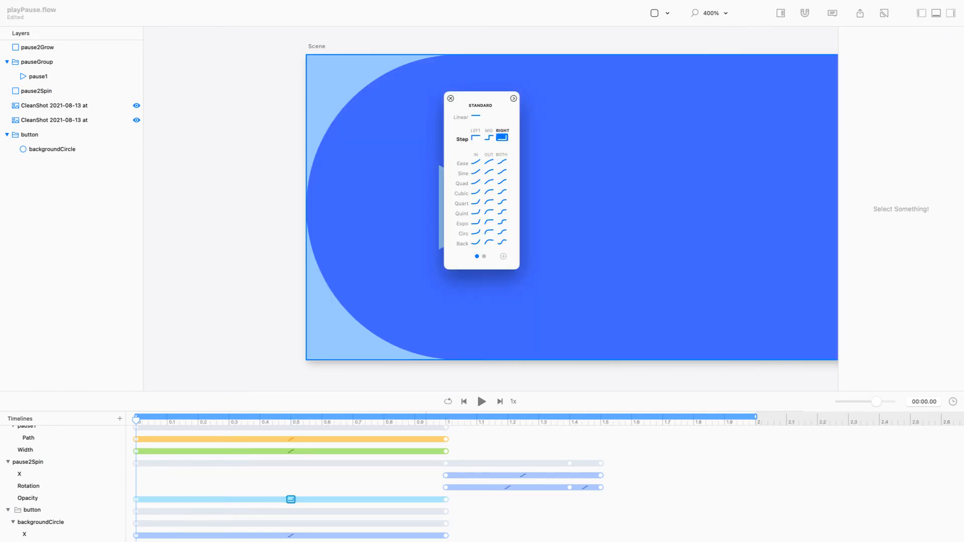
{"action": "left_click", "coordinate": [450, 98]}
{"action": "left_click", "coordinate": [450, 98]}
{"action": "key", "text": "space"}
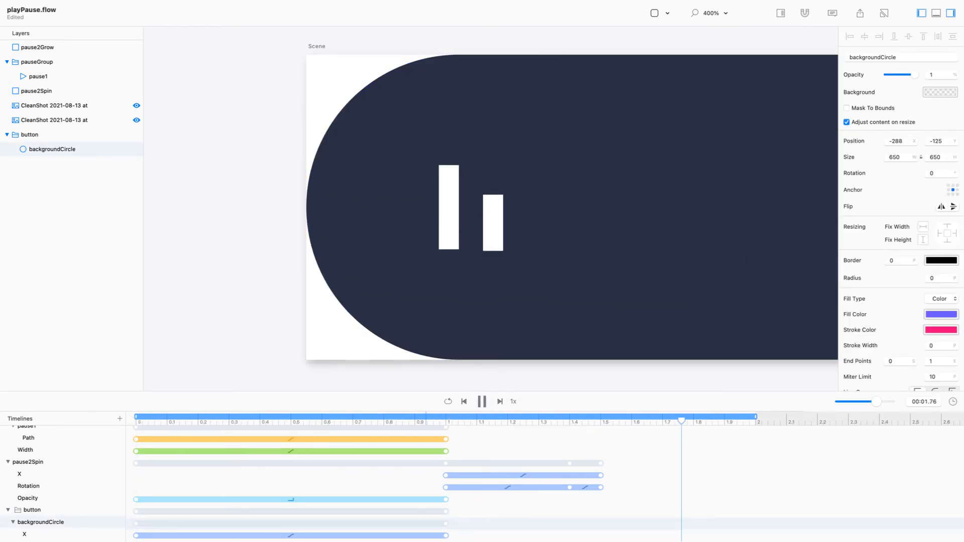
Delete the height animation of pause2Grow, keeping its full-height state from the 2-second mark.
{"action": "left_click", "coordinate": [492, 208]}
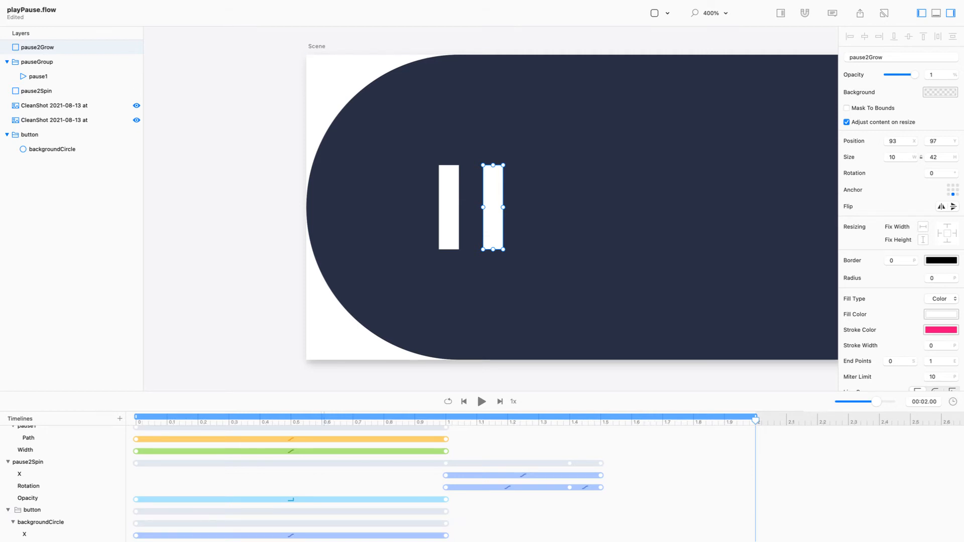
{"action": "scroll", "coordinate": [482, 482], "scroll_direction": "up", "scroll_amount": 5}
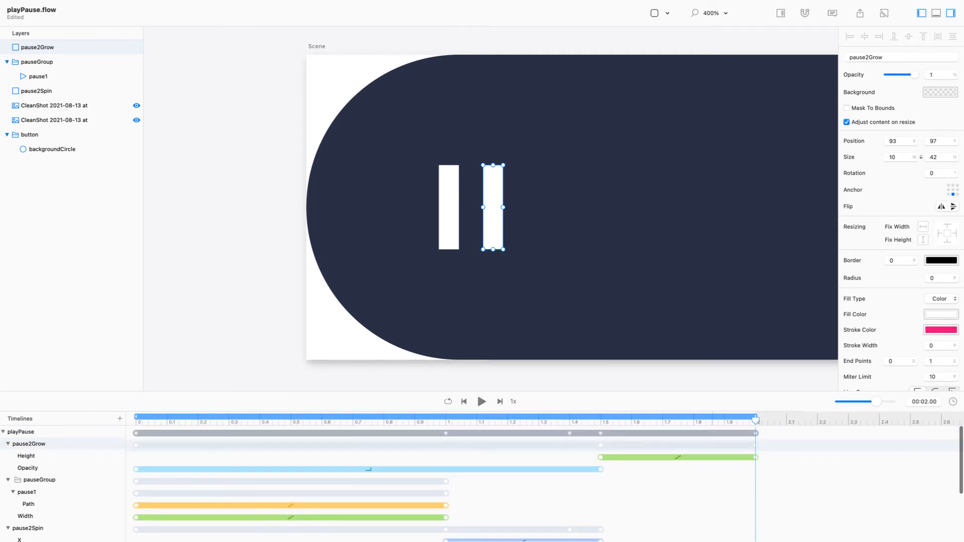
{"action": "left_click", "coordinate": [600, 458]}
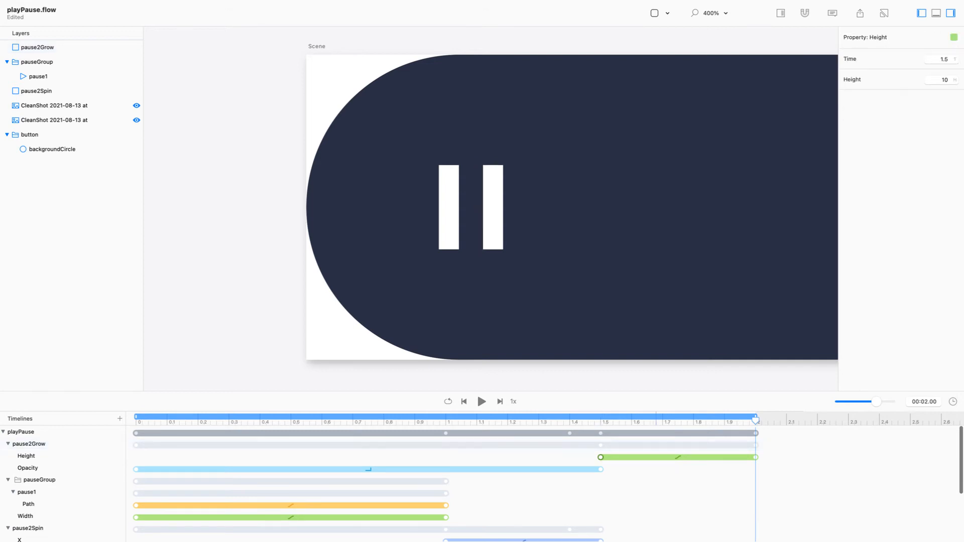
{"action": "key", "text": "Delete"}
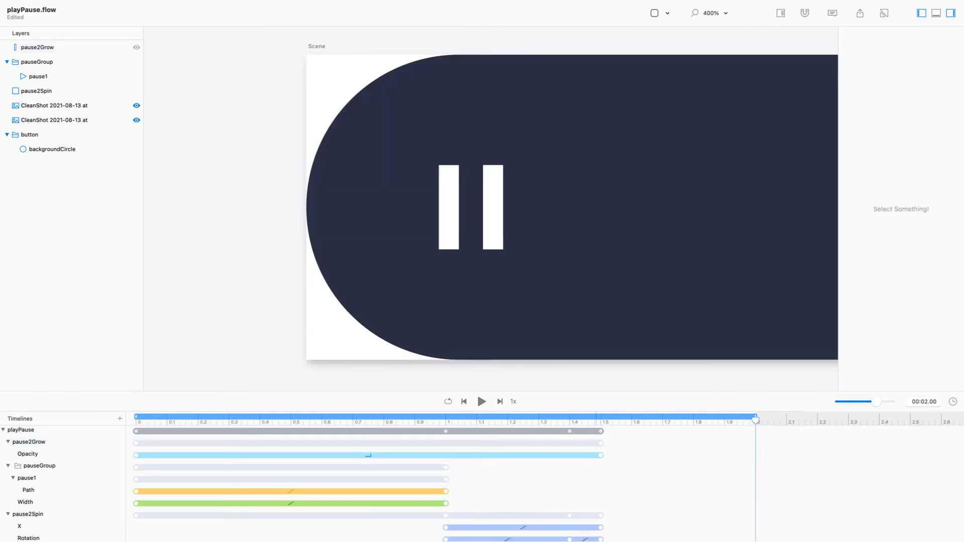
Insert a new empty layer above pause2Grow and set its size to 10 by 42.
{"action": "left_click", "coordinate": [38, 47]}
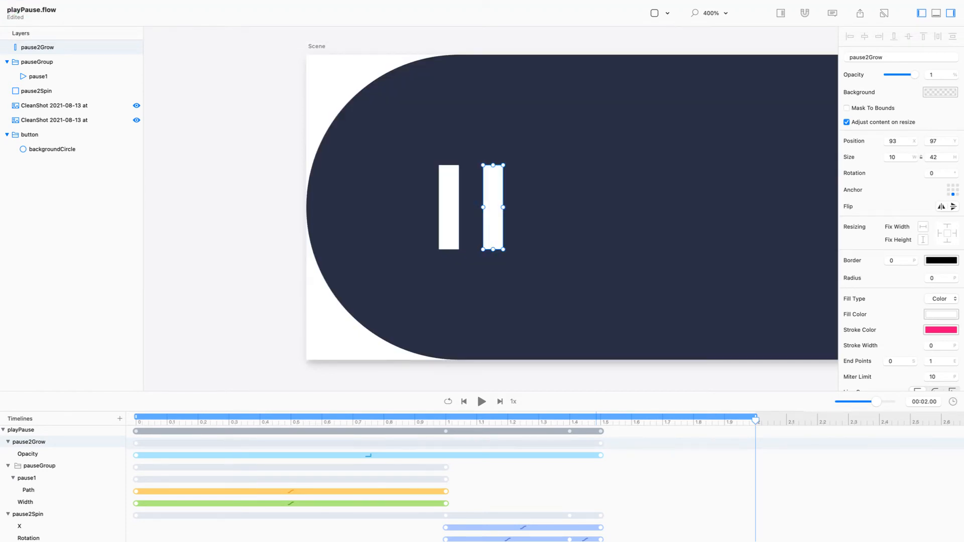
{"action": "left_click", "coordinate": [162, 6]}
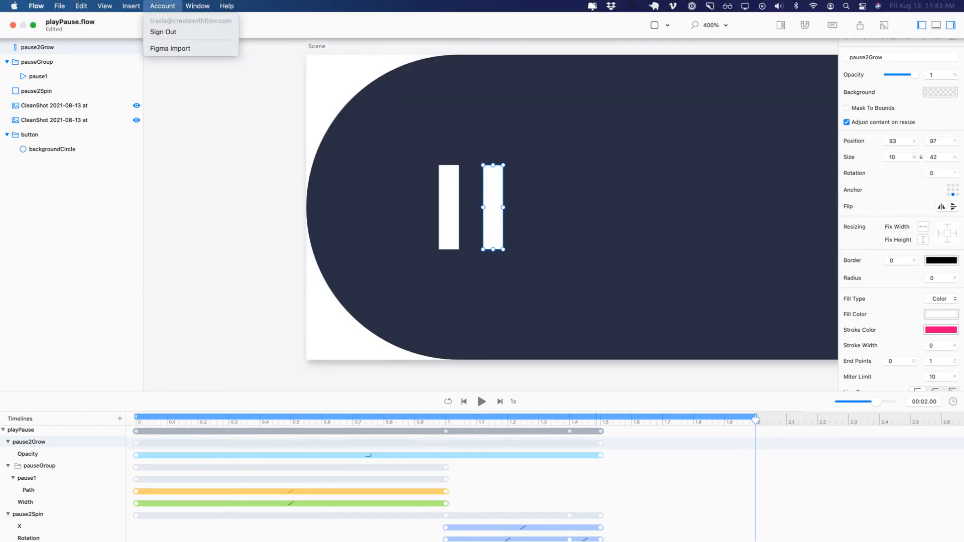
{"action": "mouse_move", "coordinate": [131, 6]}
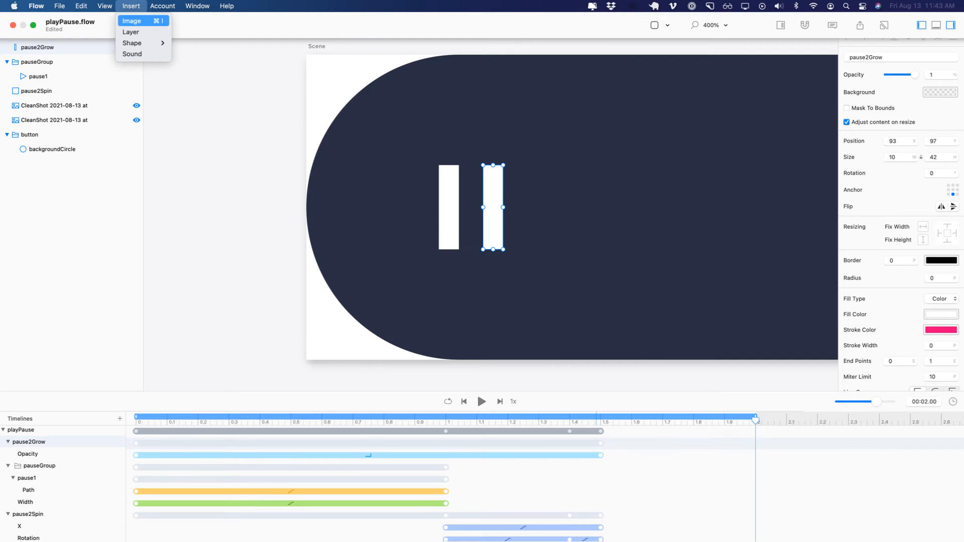
{"action": "left_click", "coordinate": [131, 32]}
{"action": "double_click", "coordinate": [894, 157]}
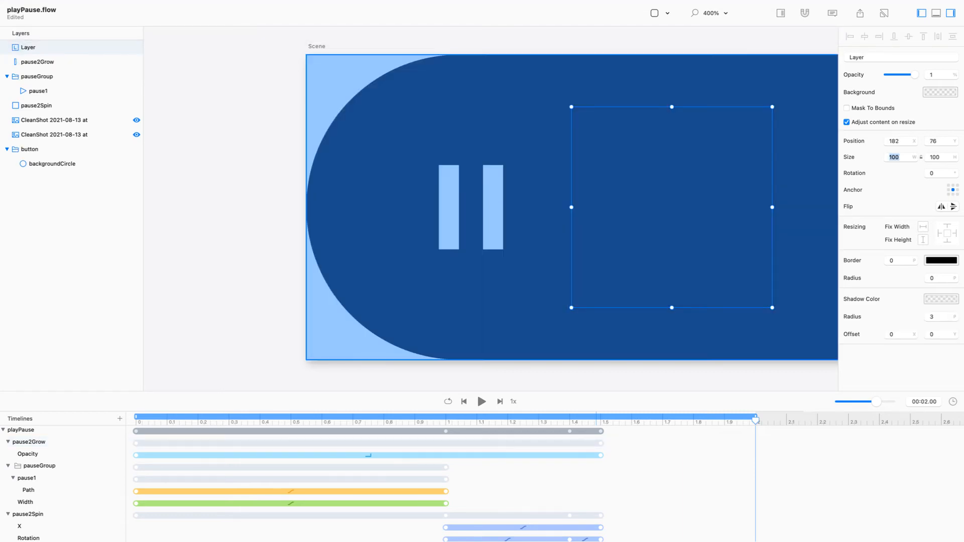
{"action": "type", "text": "10"}
{"action": "key", "text": "Tab"}
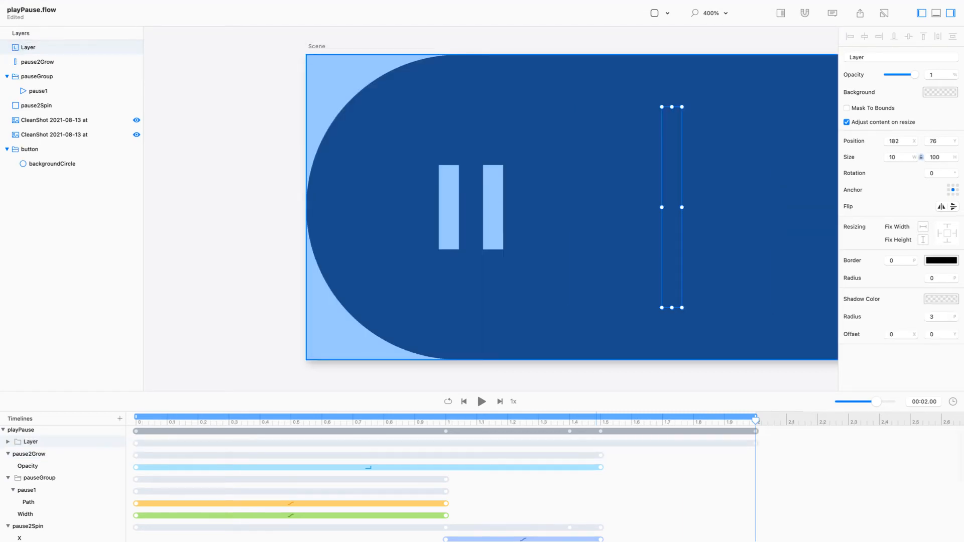
{"action": "type", "text": "42"}
{"action": "key", "text": "Return"}
Delete the new layer's width and height keyframes at the 0-second mark.
{"action": "left_click", "coordinate": [8, 442]}
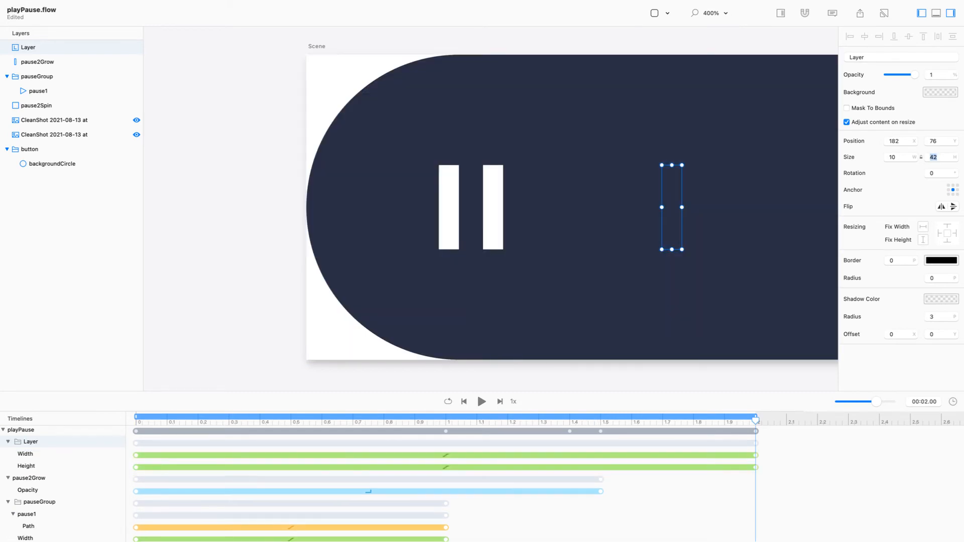
{"action": "left_click_drag", "start_coordinate": [129, 451], "coordinate": [149, 470]}
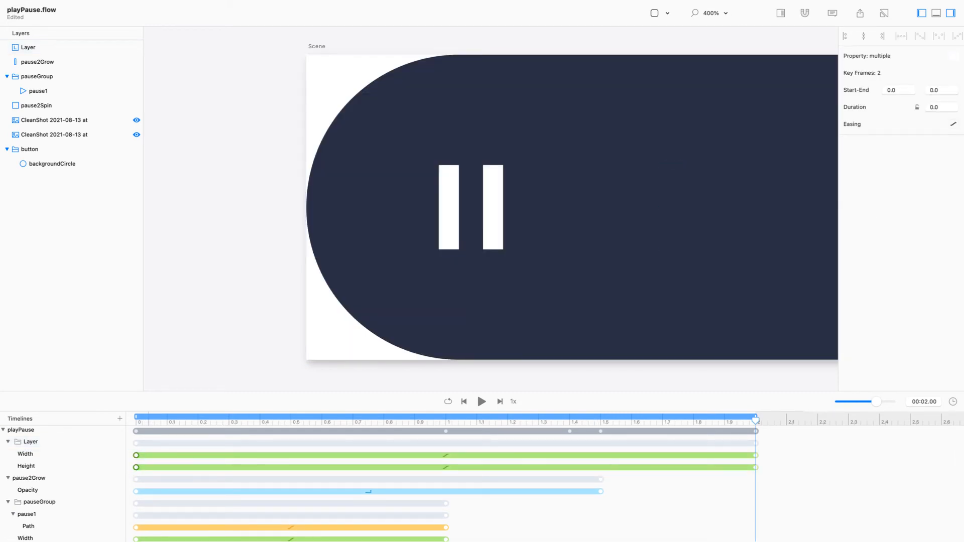
{"action": "key", "text": "BackSpace"}
In Relative Mode, move the new layer over the second pause bar and nest pause2Grow inside it.
{"action": "key", "text": "super+r"}
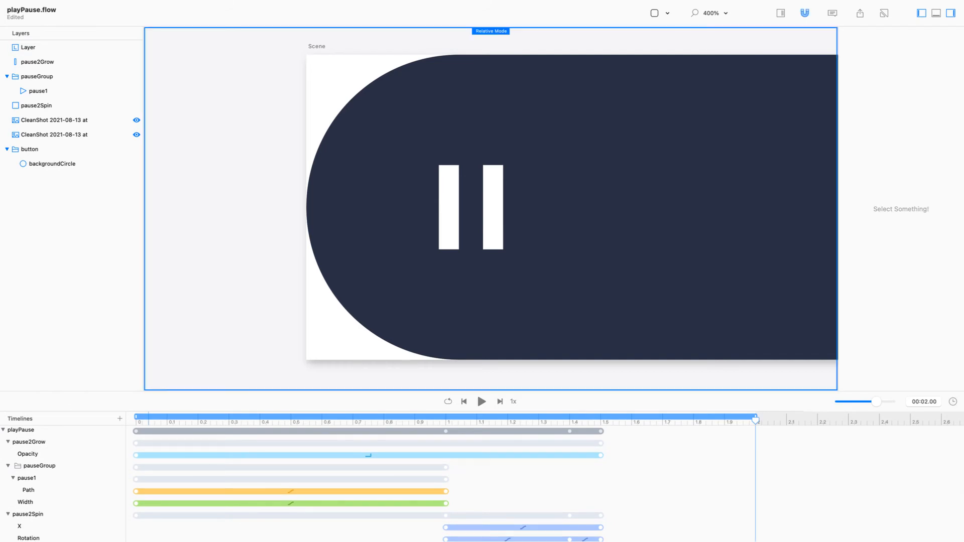
{"action": "left_click", "coordinate": [136, 46]}
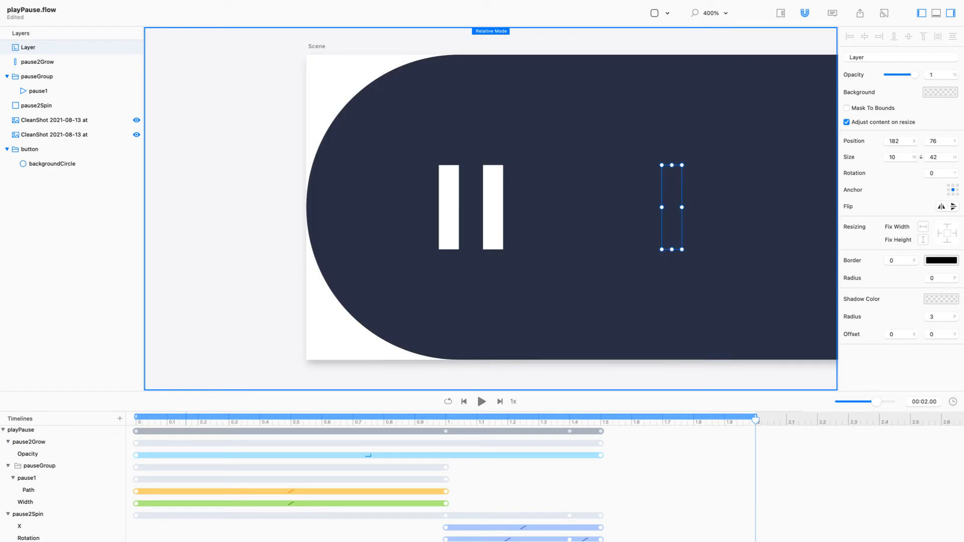
{"action": "left_click_drag", "start_coordinate": [672, 206], "coordinate": [493, 206]}
{"action": "left_click_drag", "start_coordinate": [37, 61], "coordinate": [41, 47]}
Rename the group containing pause2Grow as pause2GrowGroup.
{"action": "left_click", "coordinate": [29, 47]}
{"action": "double_click", "coordinate": [29, 47]}
{"action": "key", "text": "Left"}
{"action": "type", "text": "pause2"}
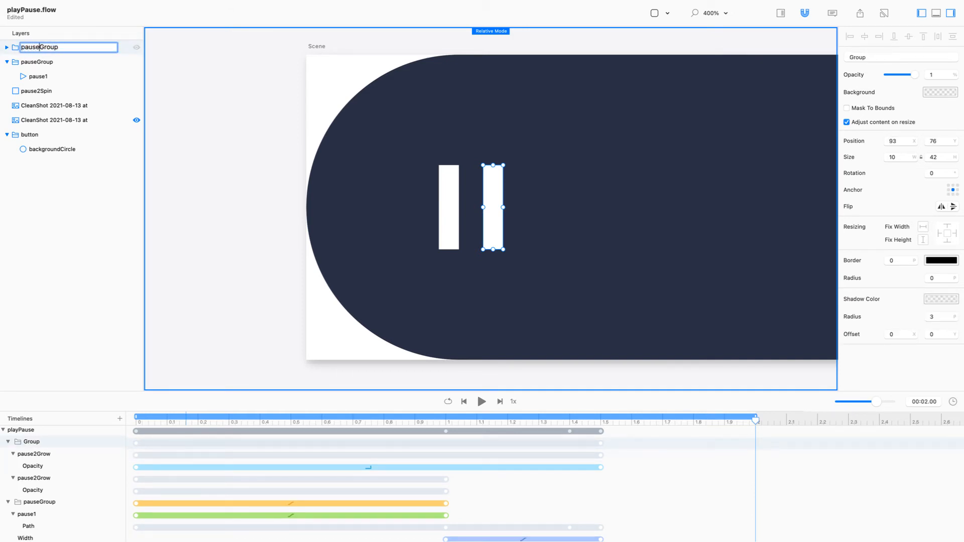
{"action": "key", "text": "Return"}
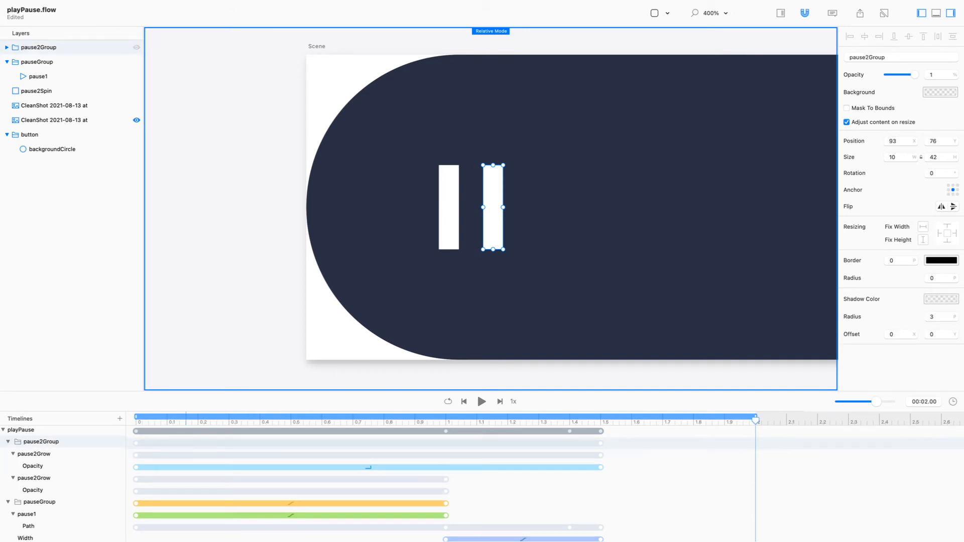
{"action": "double_click", "coordinate": [43, 48]}
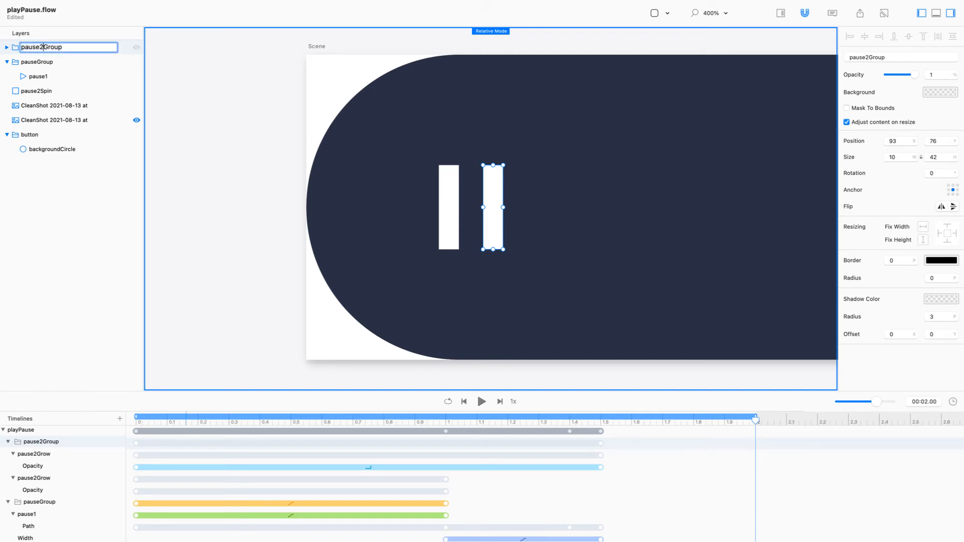
{"action": "type", "text": "Grow"}
{"action": "key", "text": "Return"}
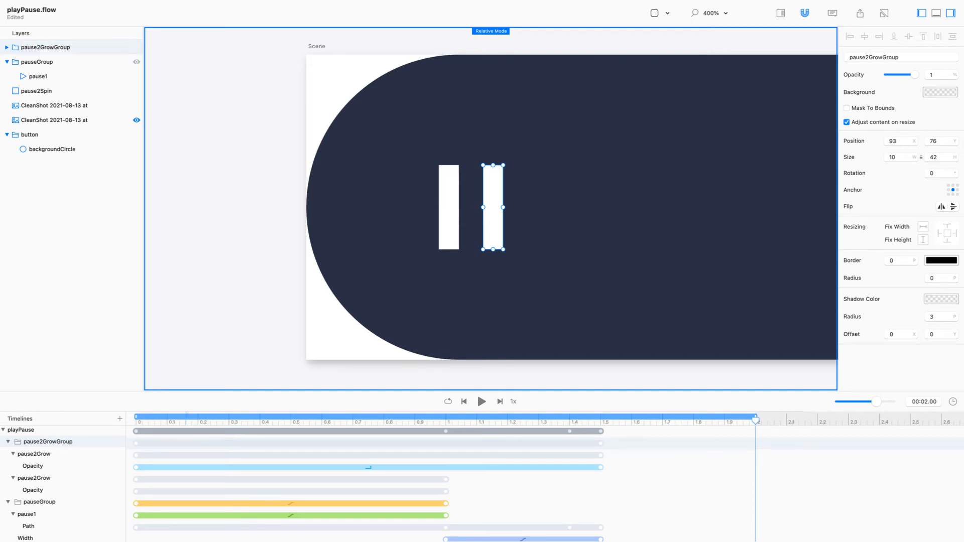
Turn off Adjust content on resize for pause2GrowGroup, extend its top edge to about 52 in height, and leave Relative Mode.
{"action": "left_click", "coordinate": [7, 47]}
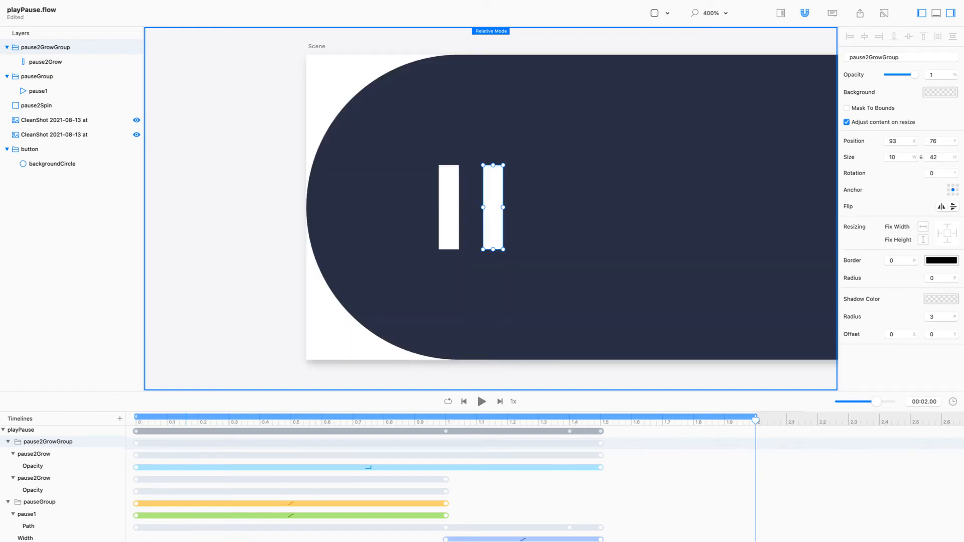
{"action": "left_click_drag", "start_coordinate": [610, 418], "coordinate": [600, 418]}
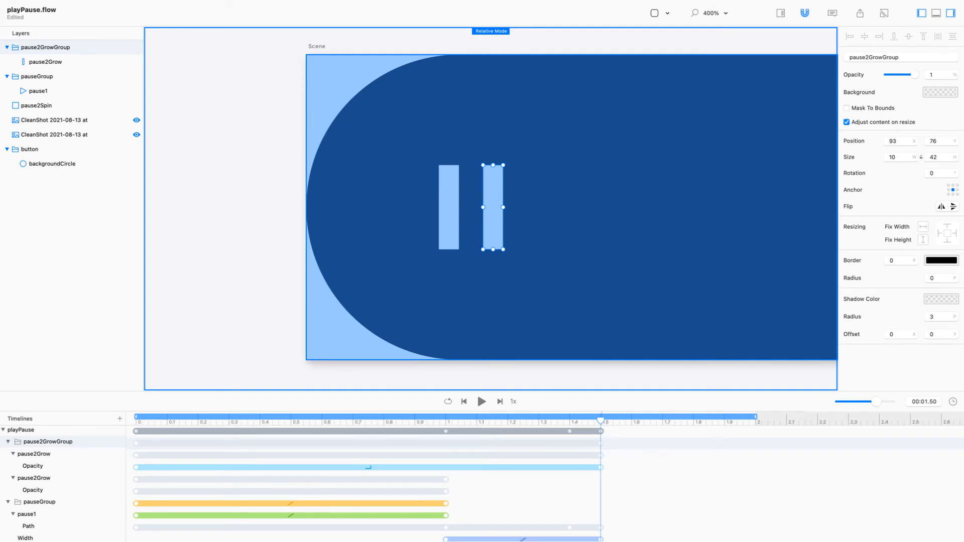
{"action": "left_click", "coordinate": [846, 122]}
{"action": "left_click_drag", "start_coordinate": [493, 165], "coordinate": [493, 145]}
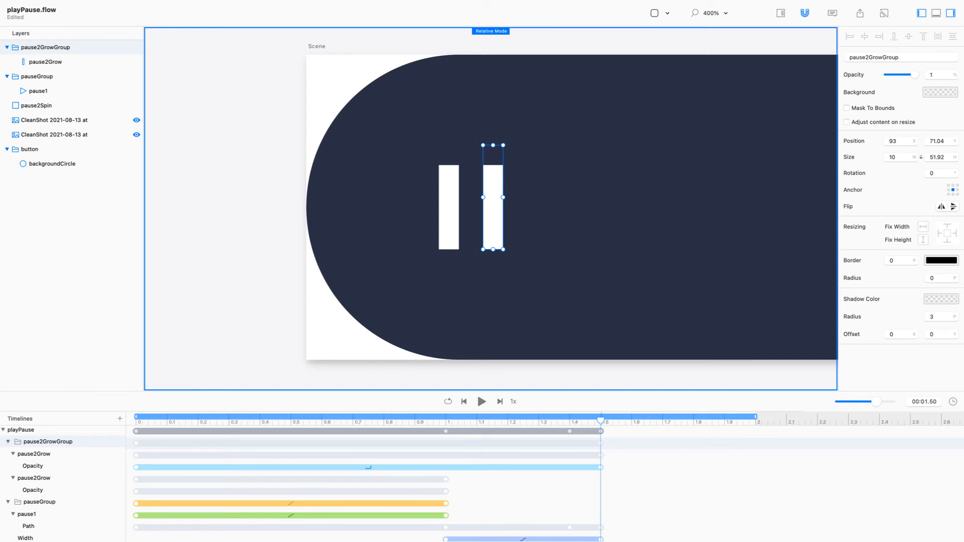
{"action": "left_click", "coordinate": [804, 13]}
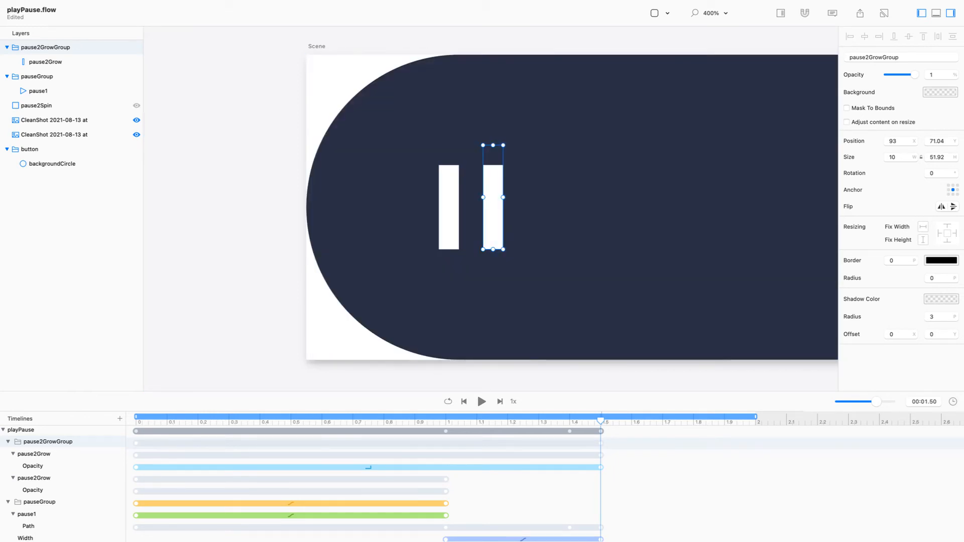
At 1.5 seconds, move pause2Grow down and align its top edge with pause2Spin.
{"action": "left_click", "coordinate": [45, 61]}
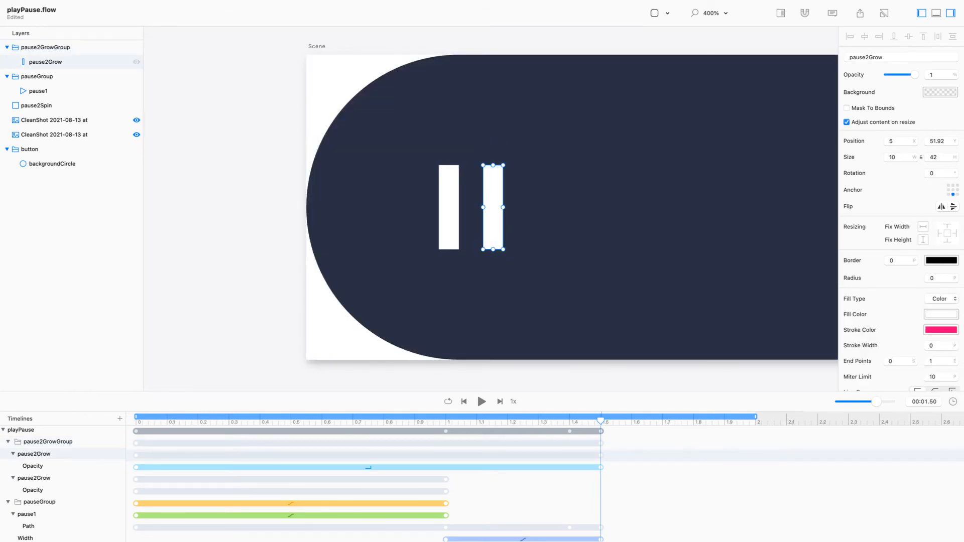
{"action": "left_click", "coordinate": [37, 105], "text": "super"}
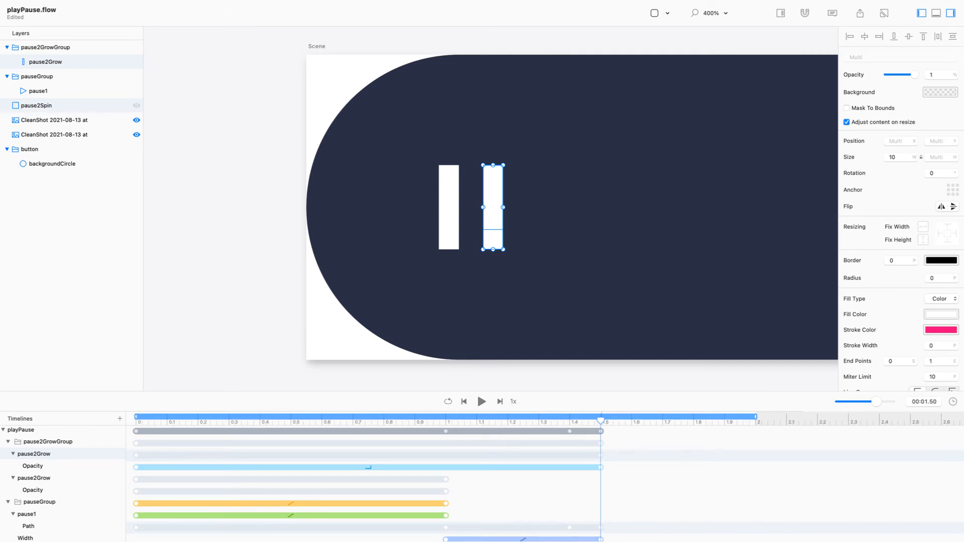
{"action": "left_click", "coordinate": [226, 160]}
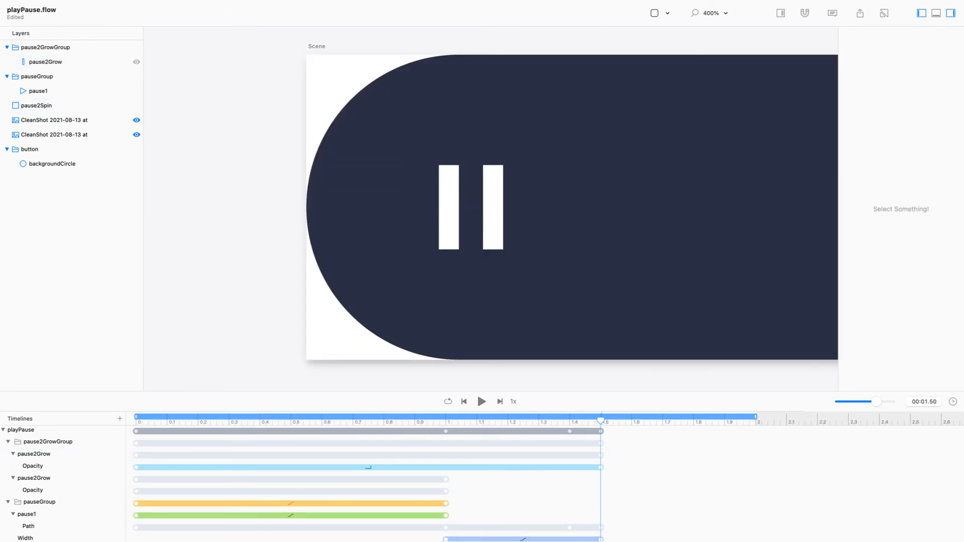
{"action": "left_click", "coordinate": [46, 62]}
{"action": "left_click_drag", "start_coordinate": [493, 207], "coordinate": [493, 310]}
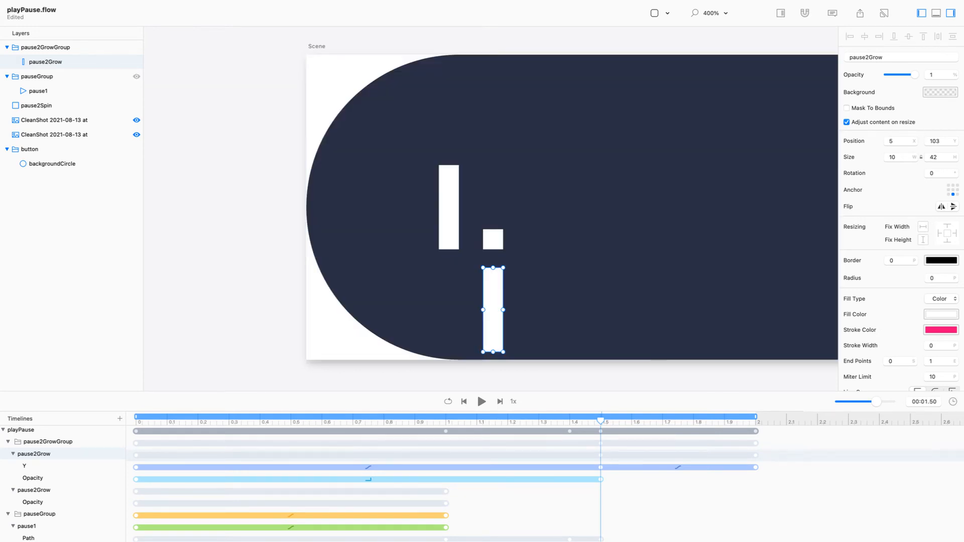
{"action": "left_click", "coordinate": [36, 106], "text": "super"}
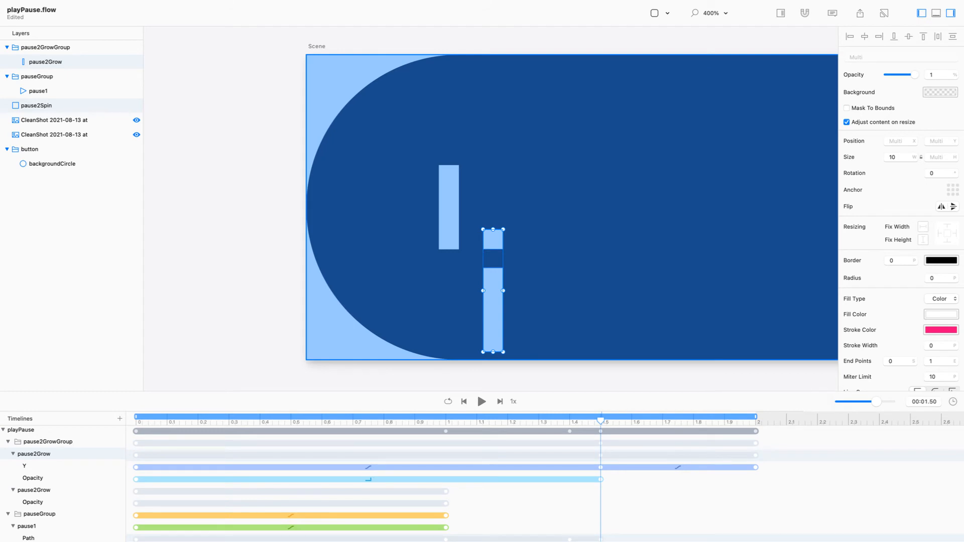
{"action": "left_click", "coordinate": [923, 37]}
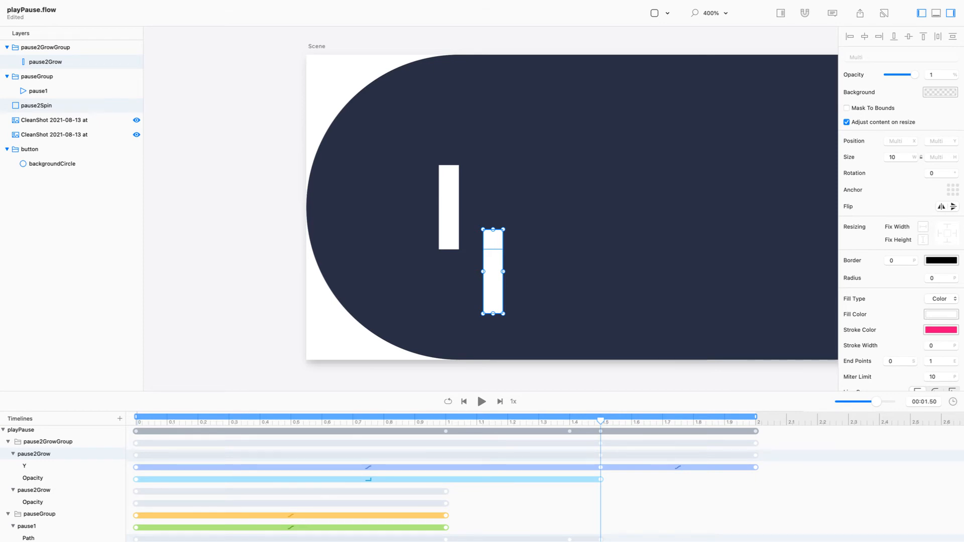
Delete pause2Grow's Y keyframe at 0 seconds and check its rise between 1.5 and 2 seconds.
{"action": "left_click", "coordinate": [136, 467]}
{"action": "key", "text": "BackSpace"}
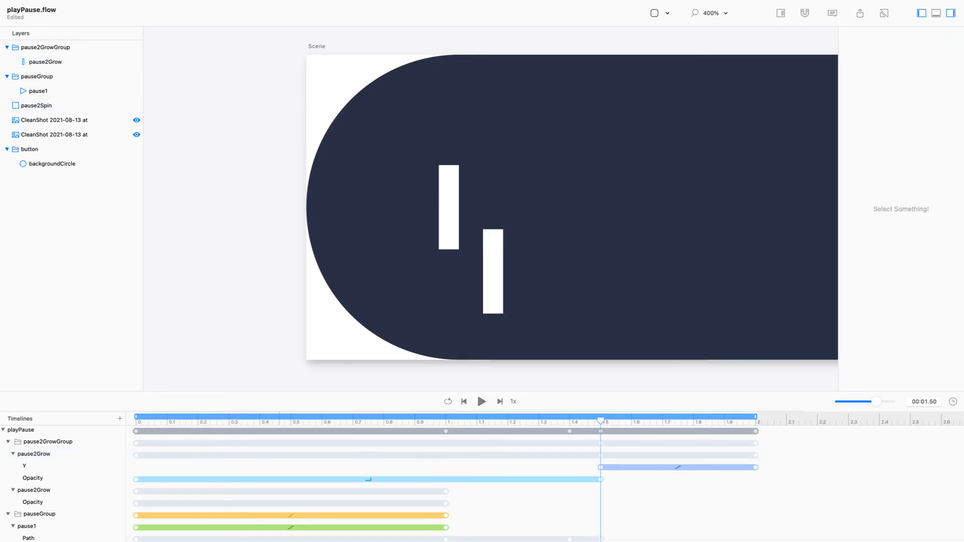
{"action": "left_click_drag", "start_coordinate": [600, 418], "coordinate": [755, 417]}
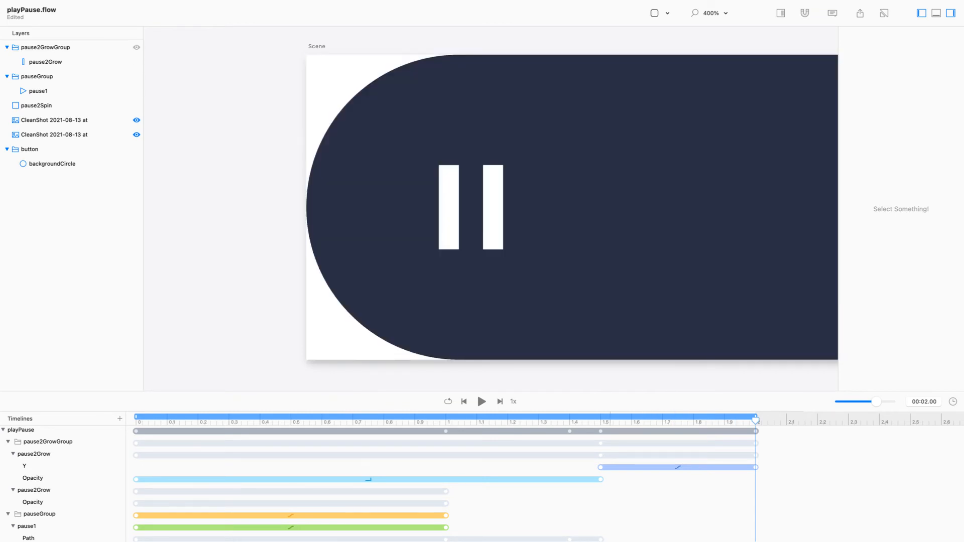
{"action": "left_click", "coordinate": [136, 46]}
{"action": "left_click", "coordinate": [846, 108]}
{"action": "left_click_drag", "start_coordinate": [493, 144], "coordinate": [483, 178]}
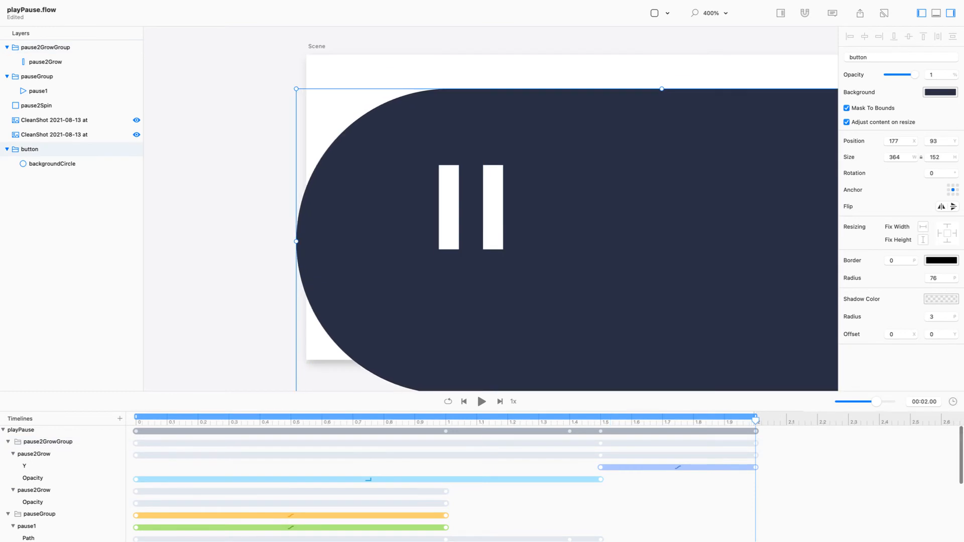
{"action": "key", "text": "super+z"}
Play the animation and try Back Out easing on pause2Grow's Y rise between 1.5 and 2 seconds.
{"action": "left_click_drag", "start_coordinate": [755, 420], "coordinate": [136, 420]}
{"action": "key", "text": "space"}
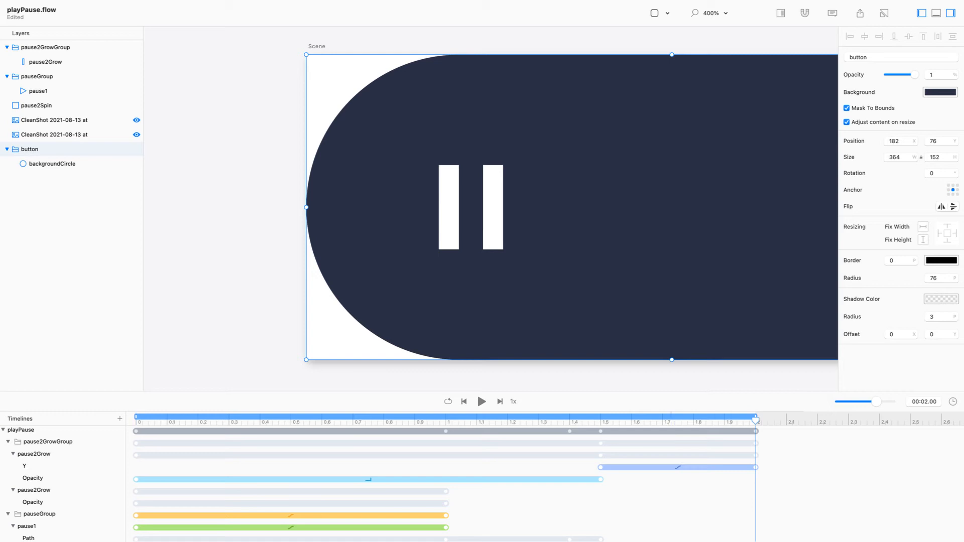
{"action": "left_click", "coordinate": [678, 467]}
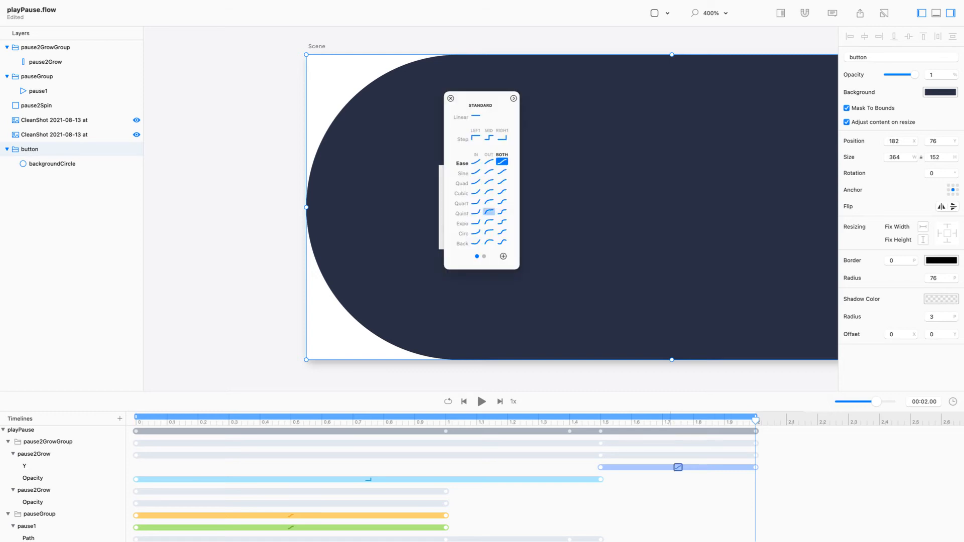
{"action": "left_click", "coordinate": [489, 241]}
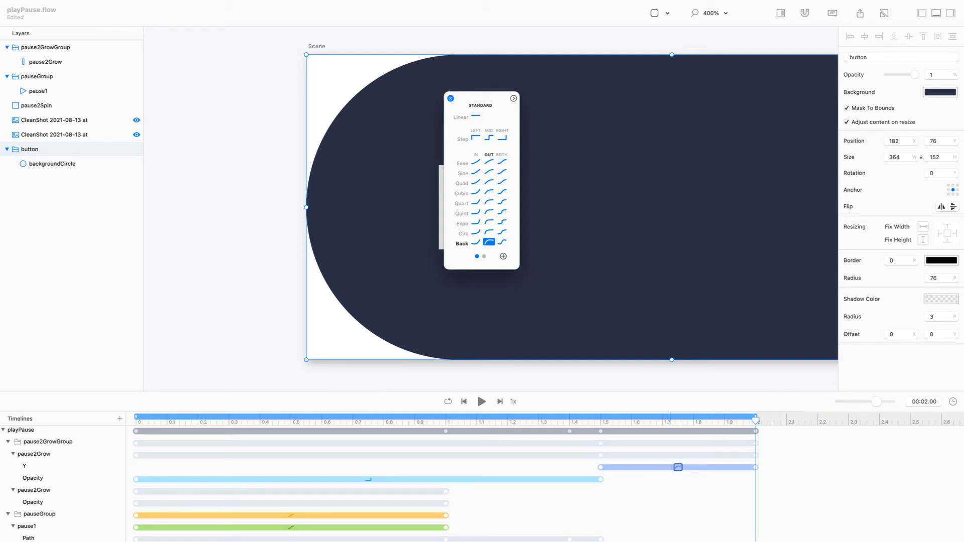
{"action": "left_click", "coordinate": [450, 98]}
{"action": "key", "text": "space"}
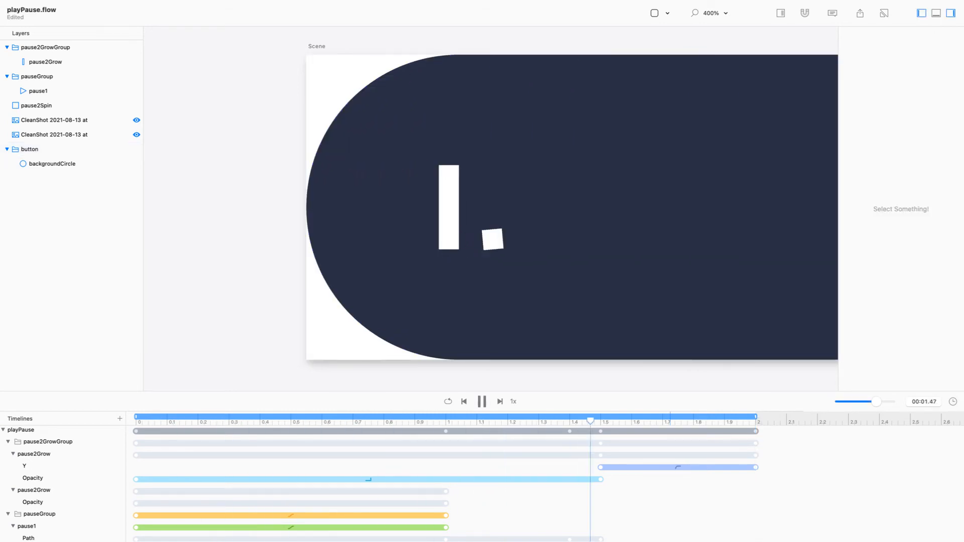
{"action": "key", "text": "space"}
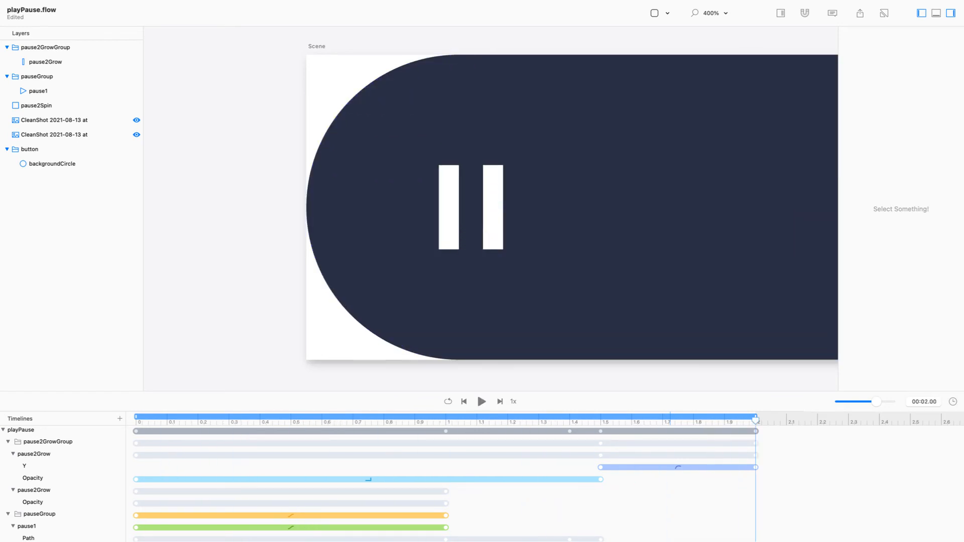
{"action": "key", "text": "space"}
{"action": "left_click_drag", "start_coordinate": [755, 419], "coordinate": [724, 420]}
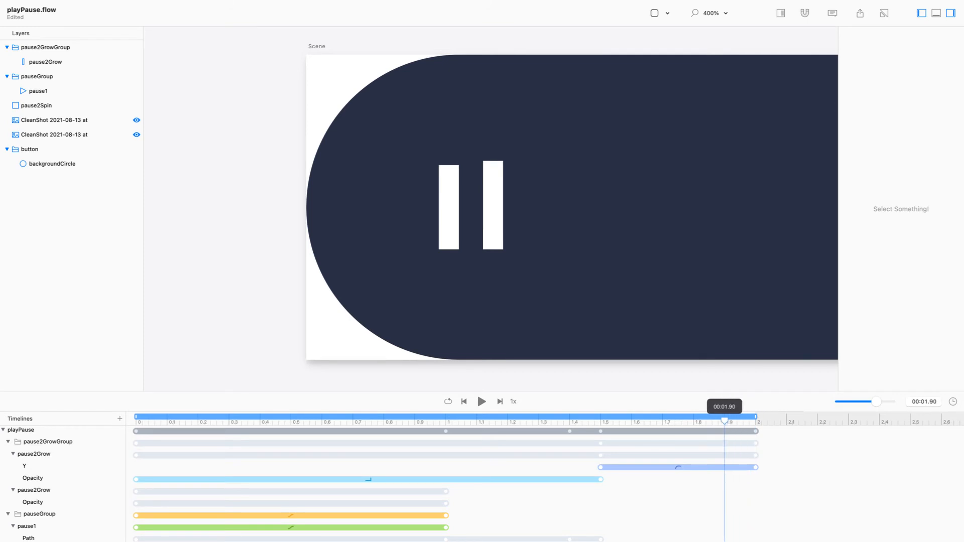
Set the easing of pause2Grow's Y rise to Ease In.
{"action": "left_click", "coordinate": [678, 467]}
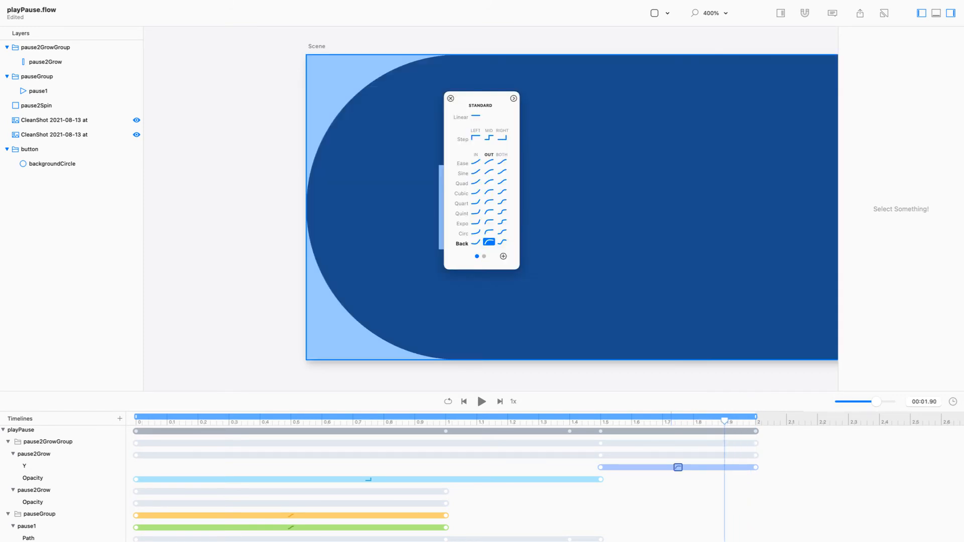
{"action": "left_click", "coordinate": [502, 162]}
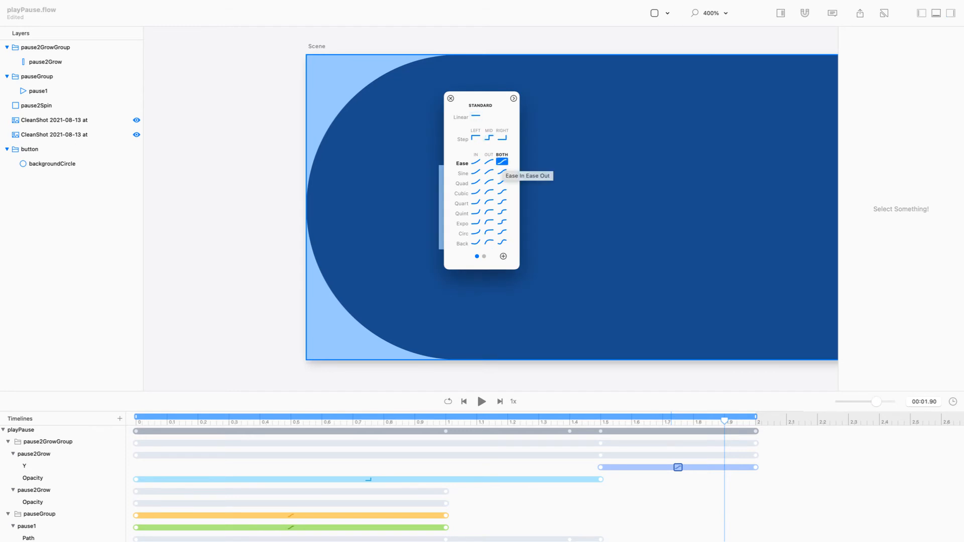
{"action": "left_click", "coordinate": [475, 161]}
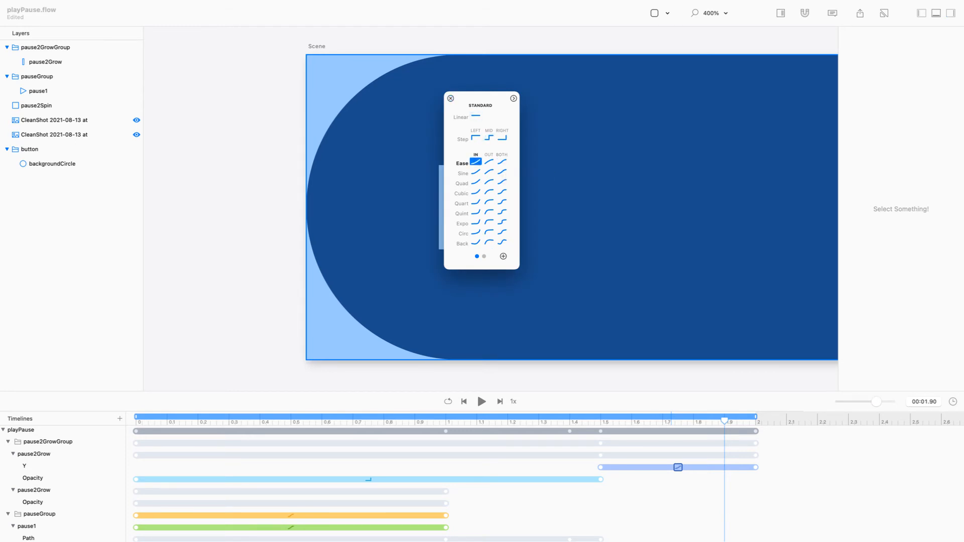
{"action": "left_click", "coordinate": [450, 98]}
{"action": "mouse_move", "coordinate": [724, 420]}
{"action": "left_mouse_down"}
{"action": "mouse_move", "coordinate": [692, 421]}
{"action": "mouse_move", "coordinate": [725, 420]}
{"action": "left_mouse_up"}
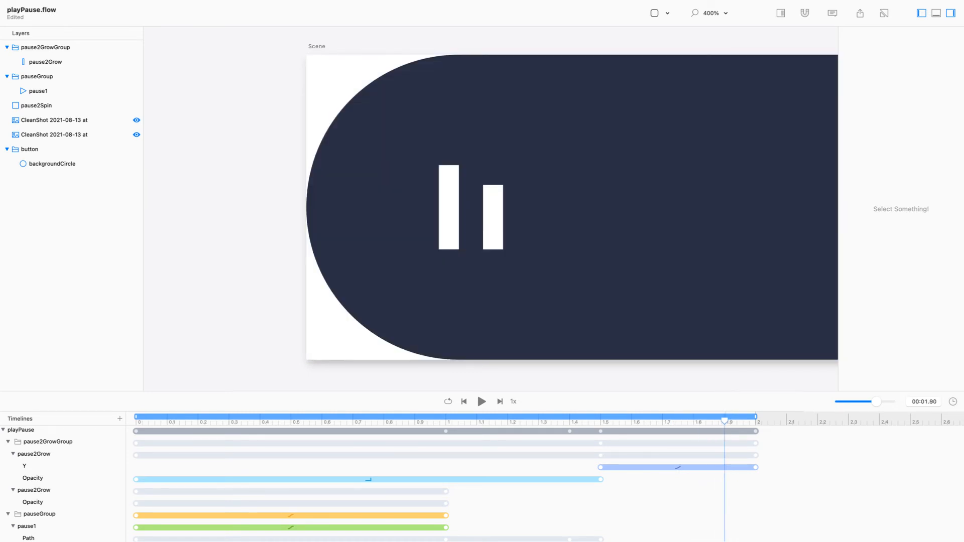
Raise pause2Grow's final Y keyframe to 43.92 and shift the keyframe to 1.8 seconds.
{"action": "left_click_drag", "start_coordinate": [755, 467], "coordinate": [724, 468]}
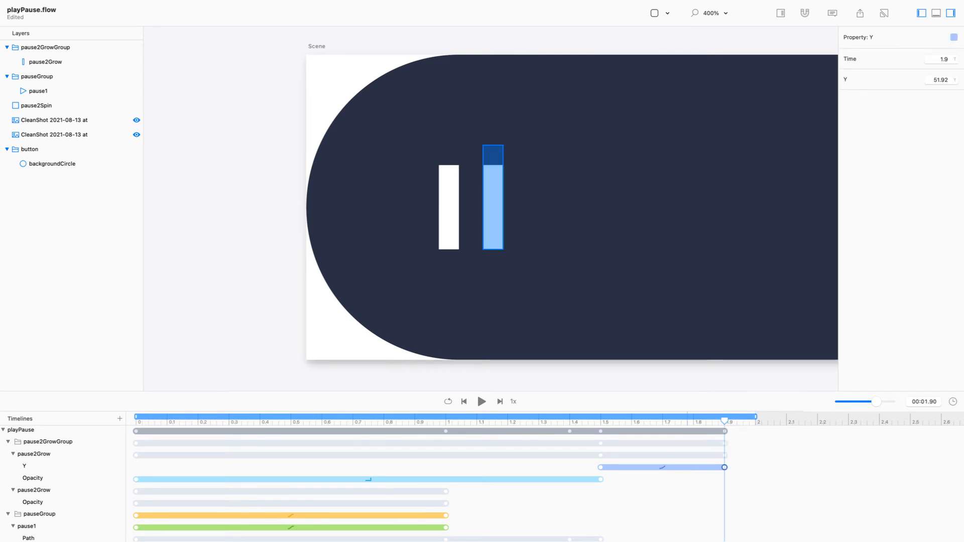
{"action": "left_click", "coordinate": [493, 201]}
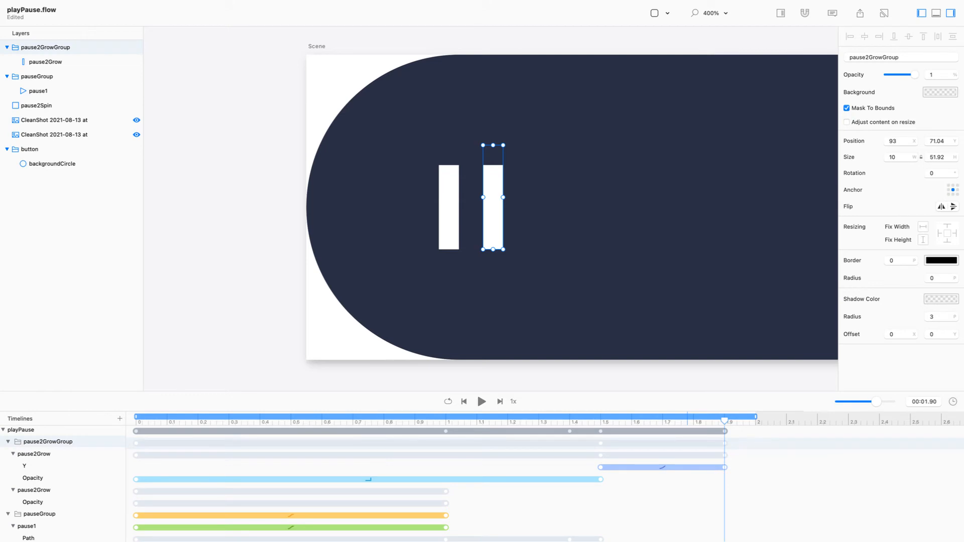
{"action": "left_click", "coordinate": [45, 62]}
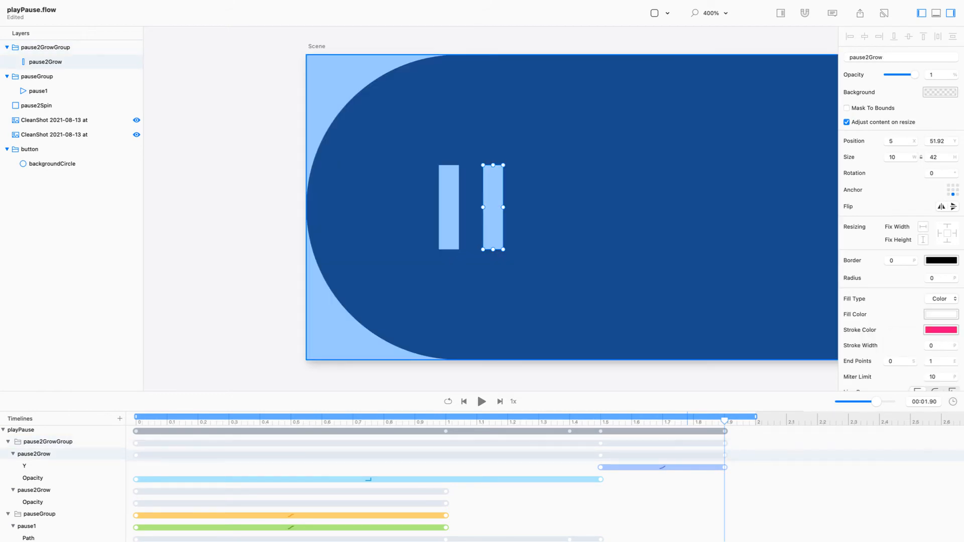
{"action": "double_click", "coordinate": [941, 142]}
{"action": "key", "text": "Down"}
{"action": "key", "text": "Down"}
{"action": "key", "text": "Down"}
{"action": "key", "text": "Down"}
{"action": "key", "text": "Down"}
{"action": "key", "text": "Down"}
{"action": "key", "text": "Down"}
{"action": "key", "text": "Down"}
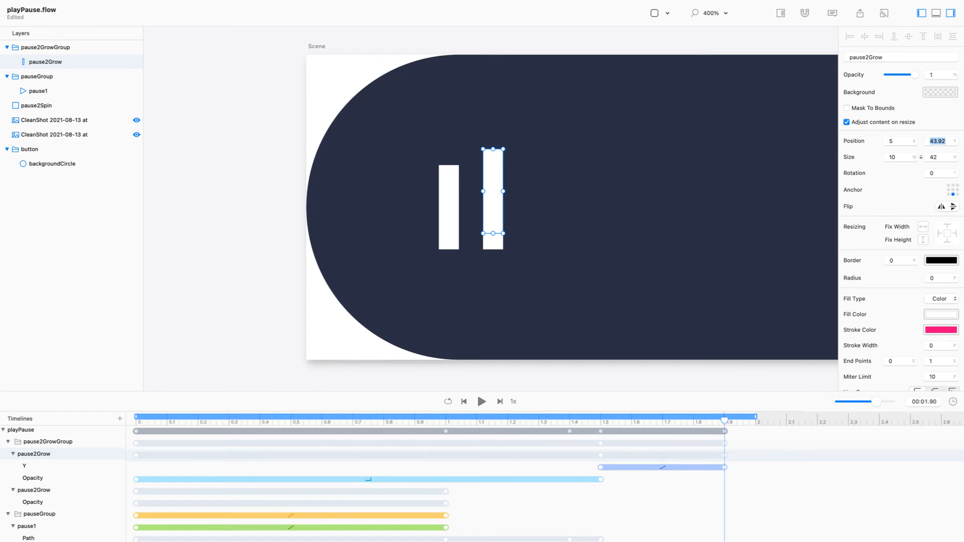
{"action": "left_click_drag", "start_coordinate": [725, 420], "coordinate": [728, 420]}
{"action": "left_click_drag", "start_coordinate": [724, 467], "coordinate": [693, 468]}
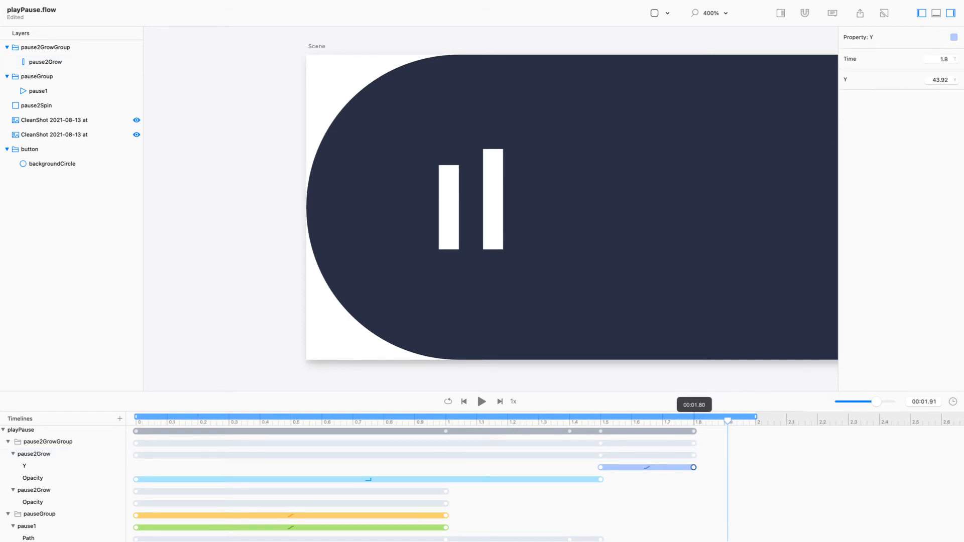
Try to align the bottom edges of pause2Grow, pauseGroup and pause2Spin at 1.9 seconds.
{"action": "left_click_drag", "start_coordinate": [694, 421], "coordinate": [724, 421]}
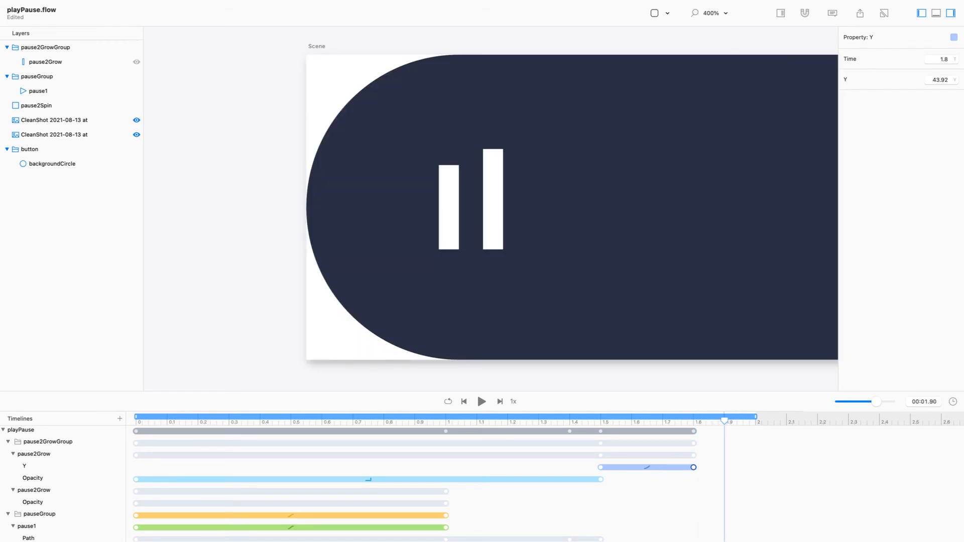
{"action": "left_click", "coordinate": [46, 62]}
{"action": "left_click", "coordinate": [37, 76], "text": "super"}
{"action": "left_click", "coordinate": [37, 106], "text": "super"}
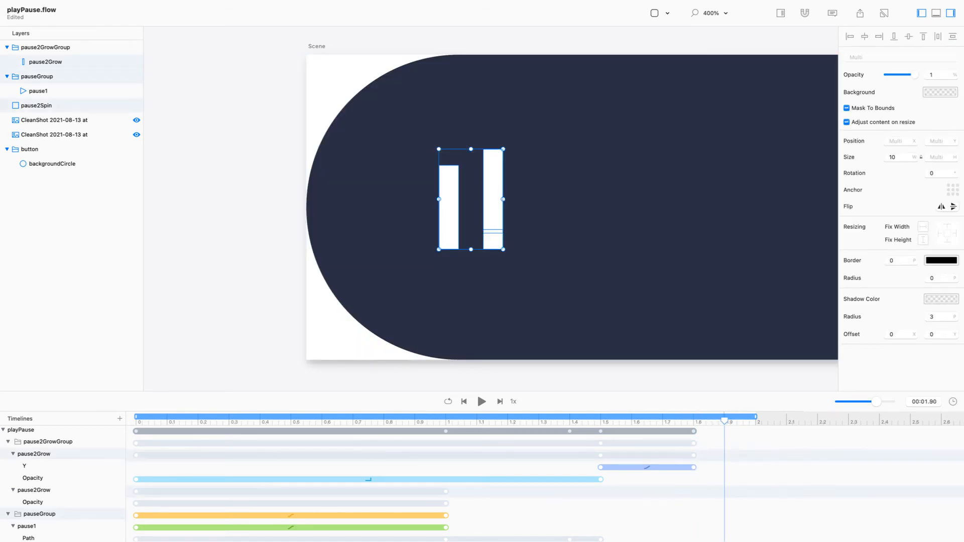
{"action": "left_click", "coordinate": [894, 37]}
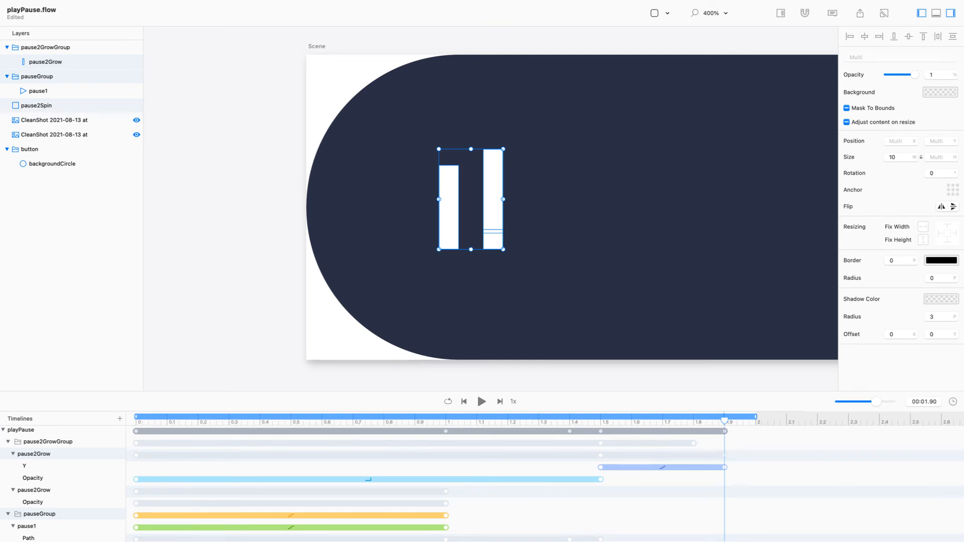
{"action": "key", "text": "super+z"}
At 1.9 seconds, lower pause2Grow to Y 57, and add a Y keyframe of 43.92 at 2 seconds.
{"action": "scroll", "coordinate": [490, 209], "scroll_direction": "down", "scroll_amount": 1}
{"action": "left_click", "coordinate": [46, 47]}
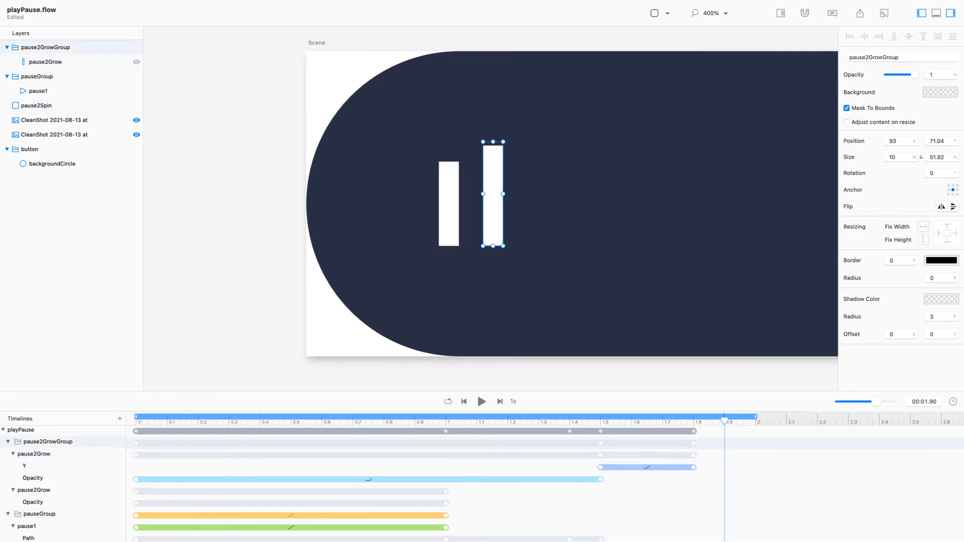
{"action": "left_click", "coordinate": [46, 62]}
{"action": "left_click", "coordinate": [37, 76]}
{"action": "left_click", "coordinate": [45, 62]}
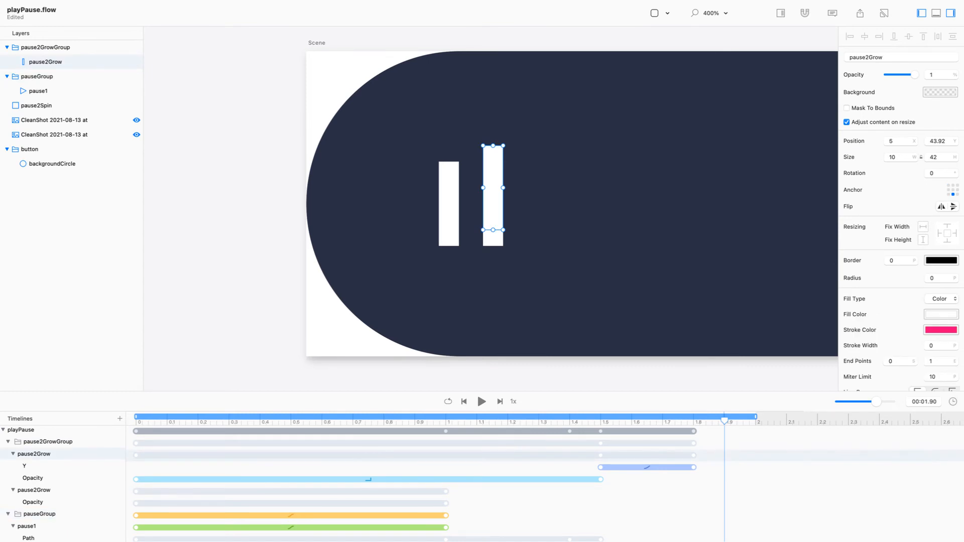
{"action": "left_click_drag", "start_coordinate": [493, 188], "coordinate": [493, 214]}
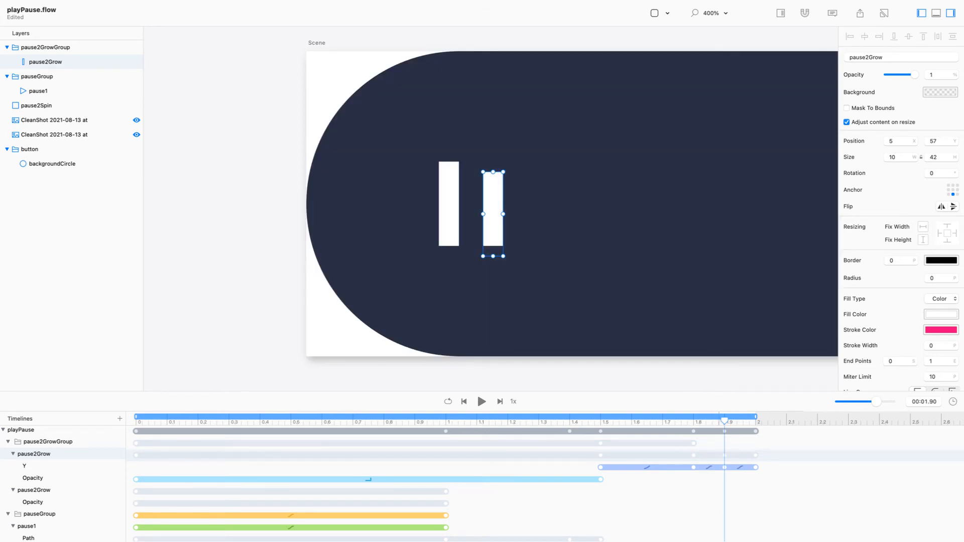
Play the animation to check pause2Grow's bounce between 1.8 and 2 seconds.
{"action": "left_click_drag", "start_coordinate": [724, 421], "coordinate": [517, 421]}
{"action": "key", "text": "space"}
{"action": "key", "text": "space"}
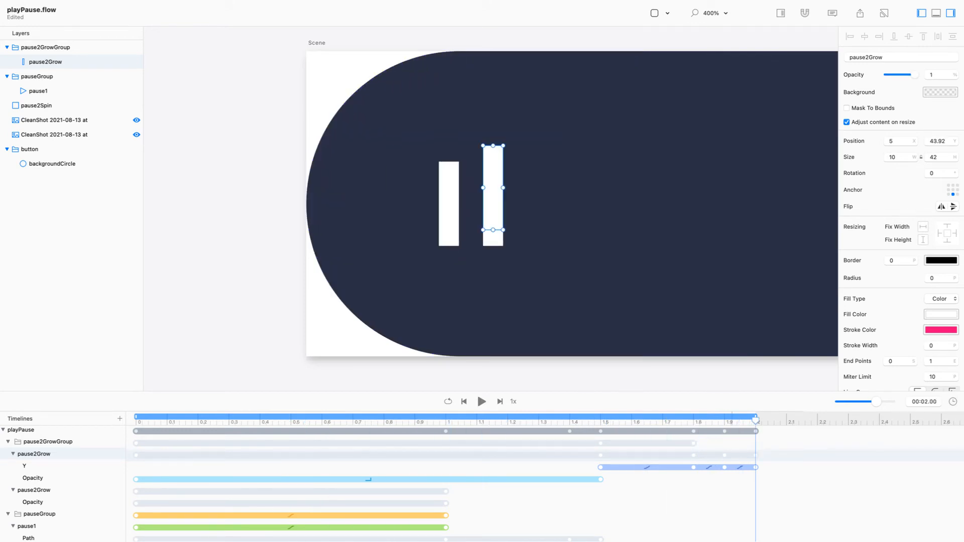
Set pause2Grow's Y easing to Ease Out from 1.8 to 1.9 seconds and Ease In from 1.9 to 2 seconds, and preview it.
{"action": "left_click", "coordinate": [709, 468]}
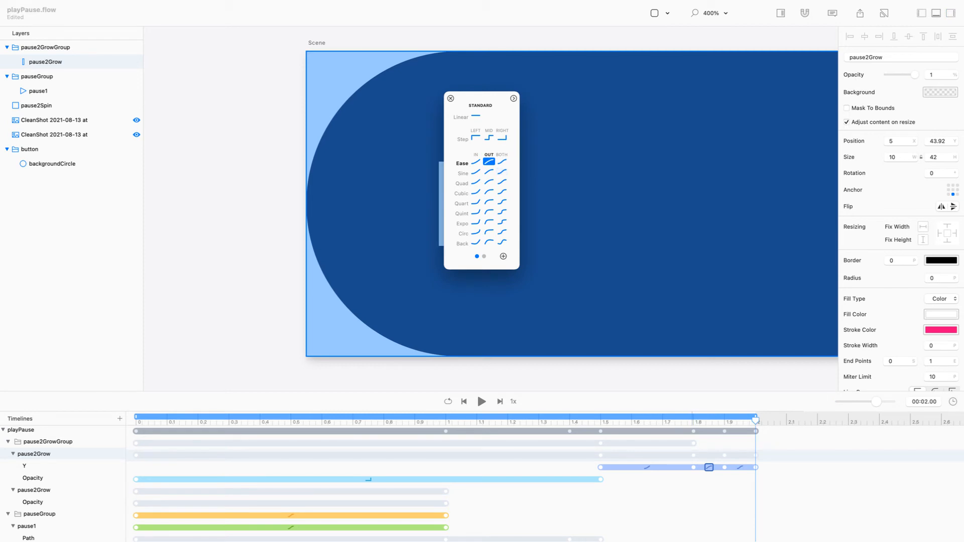
{"action": "left_click", "coordinate": [741, 467]}
{"action": "left_click", "coordinate": [740, 468]}
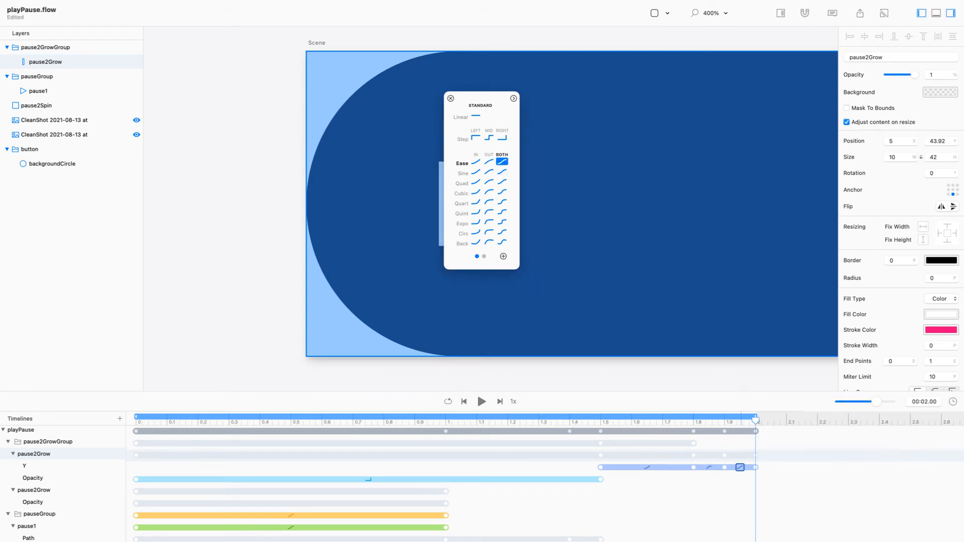
{"action": "left_click", "coordinate": [476, 161]}
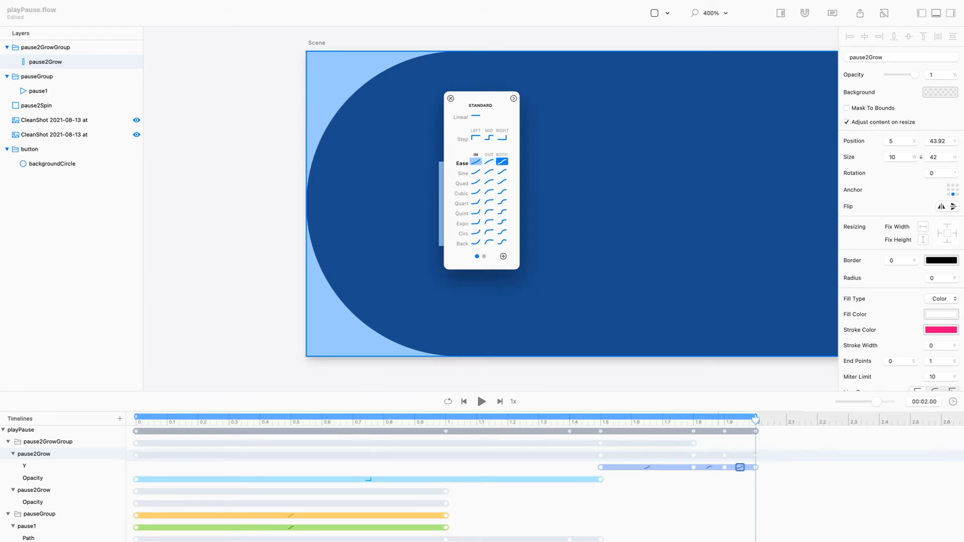
{"action": "left_click", "coordinate": [450, 98]}
{"action": "key", "text": "Escape"}
{"action": "key", "text": "space"}
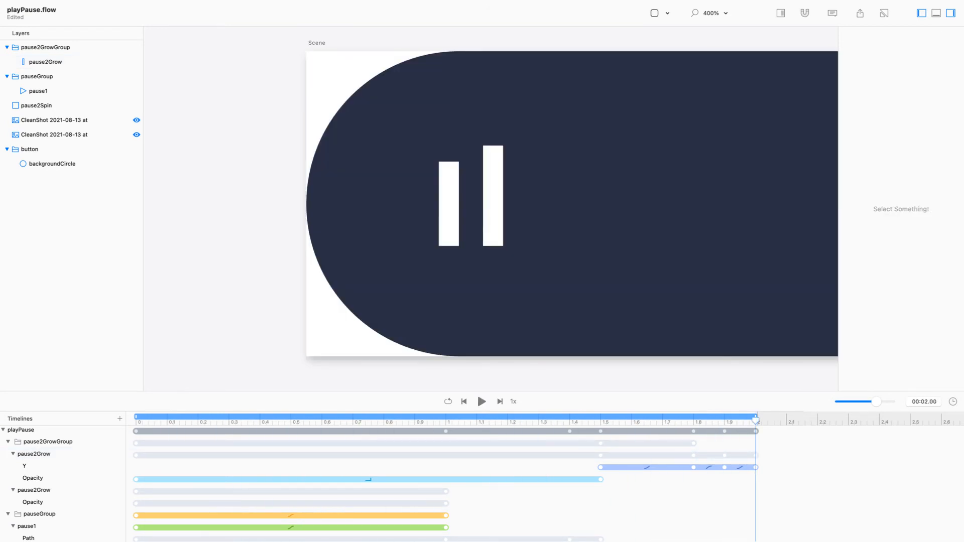
At 1.8 seconds, lower pause2Grow to Y 48.
{"action": "left_click_drag", "start_coordinate": [755, 420], "coordinate": [694, 421]}
{"action": "left_click", "coordinate": [493, 201]}
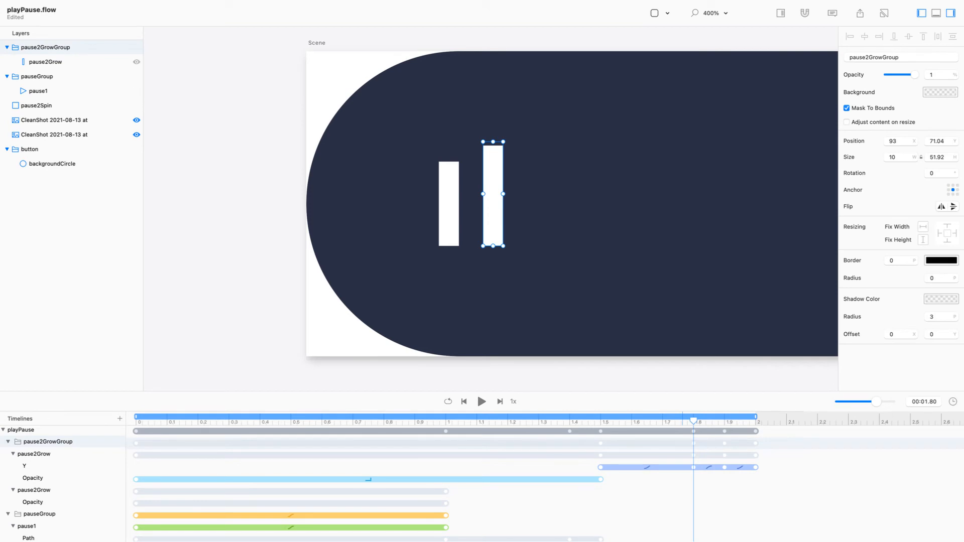
{"action": "left_click", "coordinate": [46, 61]}
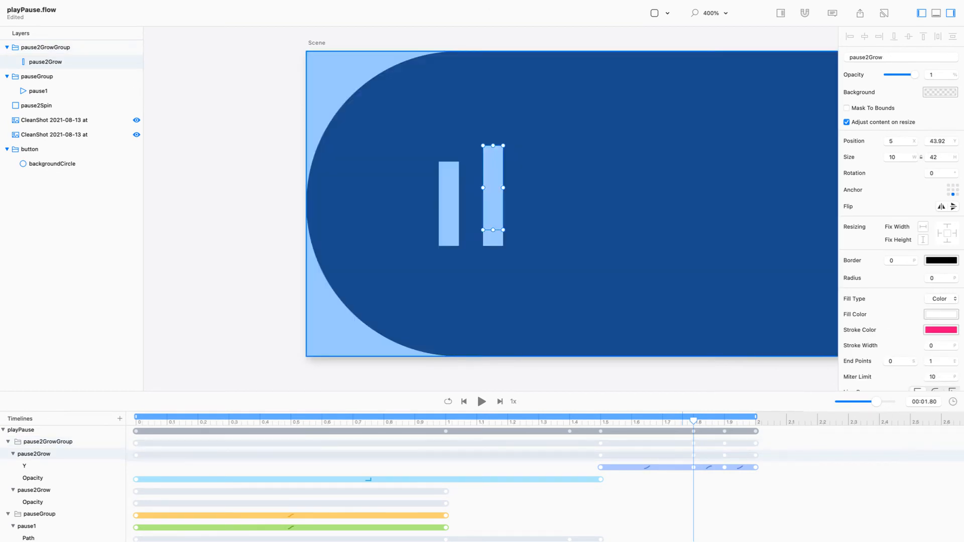
{"action": "key", "text": "Down"}
{"action": "key", "text": "Down"}
{"action": "key", "text": "Down"}
{"action": "key", "text": "Down"}
{"action": "key", "text": "Down"}
{"action": "key", "text": "Up"}
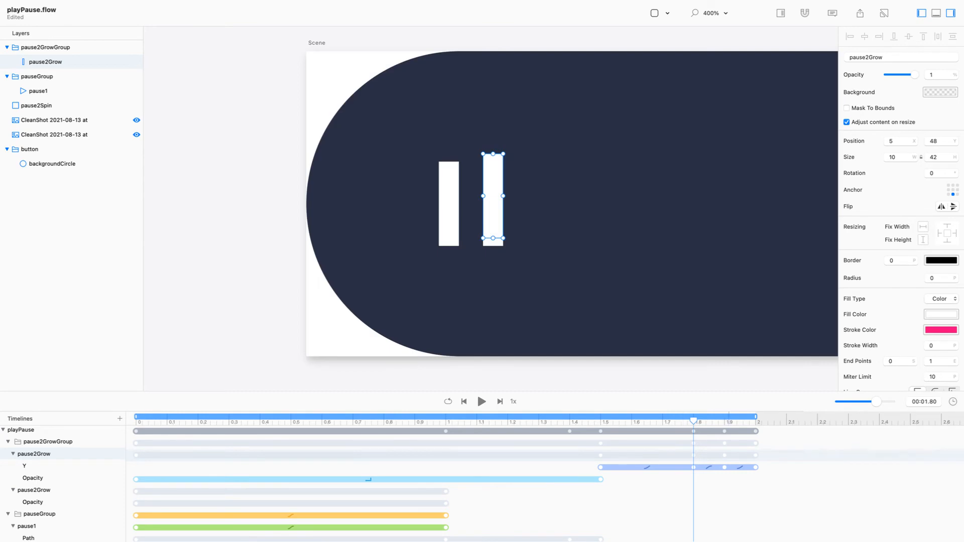
At 2 seconds, align pause2Grow's bottom edge with pause2Spin, and review the bounce.
{"action": "left_click", "coordinate": [755, 421]}
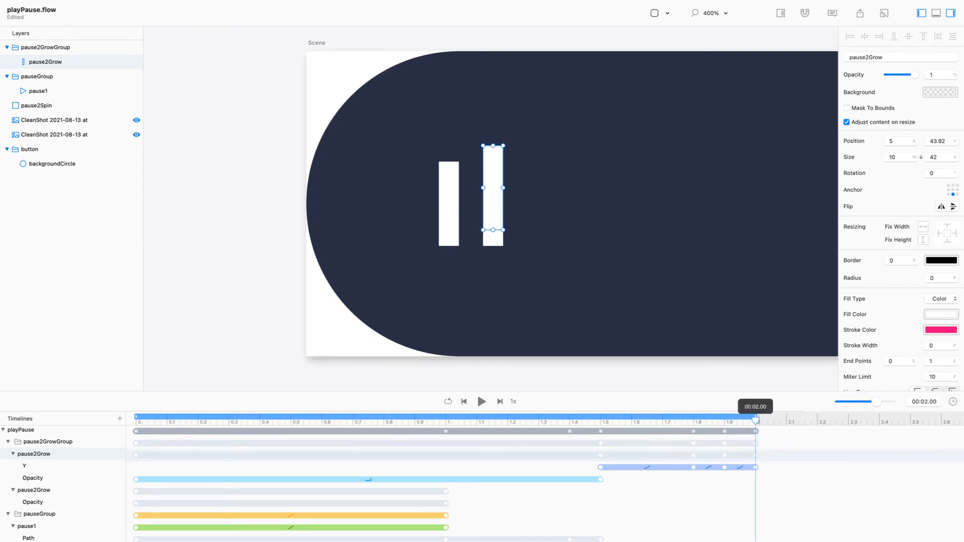
{"action": "mouse_move", "coordinate": [755, 421]}
{"action": "left_mouse_down"}
{"action": "mouse_move", "coordinate": [691, 421]}
{"action": "mouse_move", "coordinate": [755, 421]}
{"action": "left_mouse_up"}
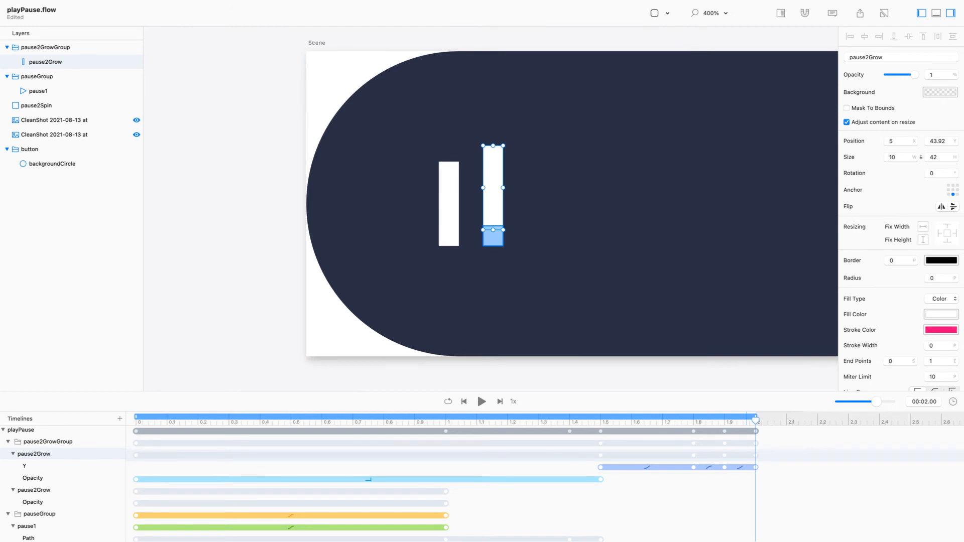
{"action": "left_click", "coordinate": [493, 238], "text": "shift"}
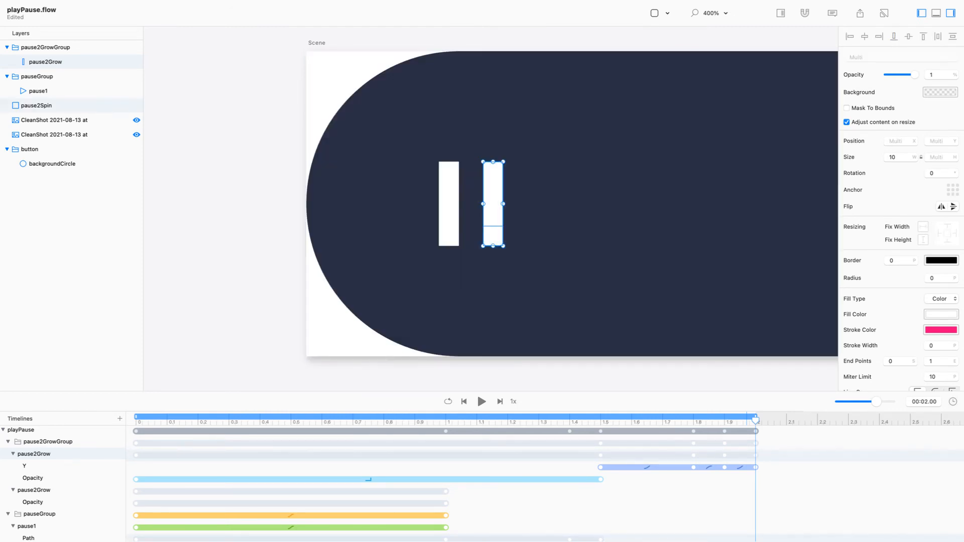
{"action": "left_click", "coordinate": [477, 392]}
{"action": "left_click", "coordinate": [481, 401]}
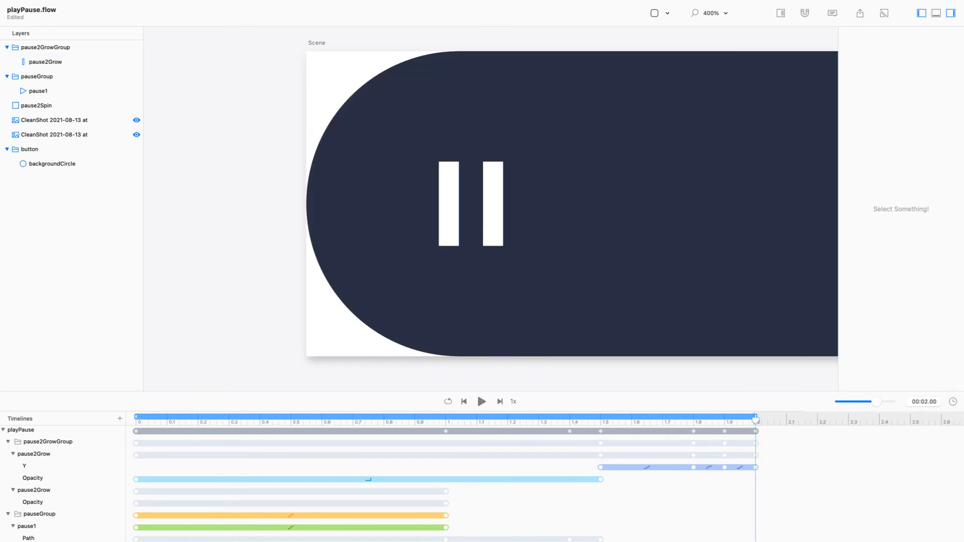
{"action": "left_click_drag", "start_coordinate": [756, 419], "coordinate": [724, 420]}
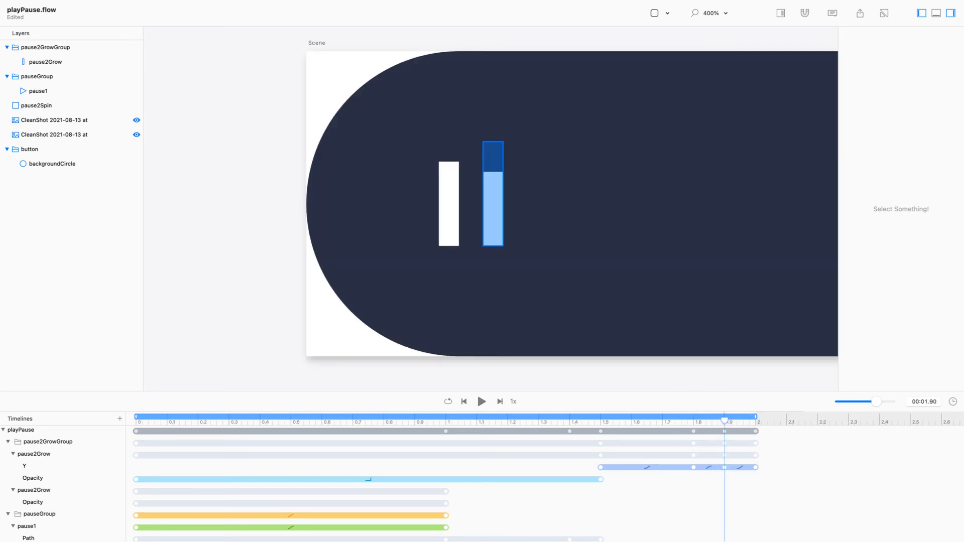
At 1.9 seconds, nudge pause2Grow slightly upward and play the animation to check the bounce.
{"action": "left_click", "coordinate": [493, 210]}
{"action": "key", "text": "Up"}
{"action": "key", "text": "Up"}
{"action": "key", "text": "Up"}
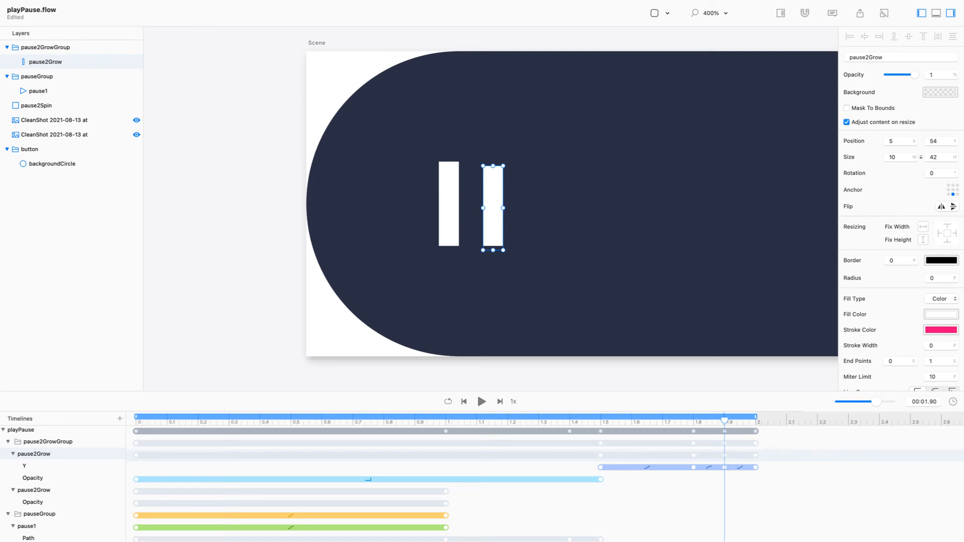
{"action": "key", "text": "Down"}
{"action": "key", "text": "space"}
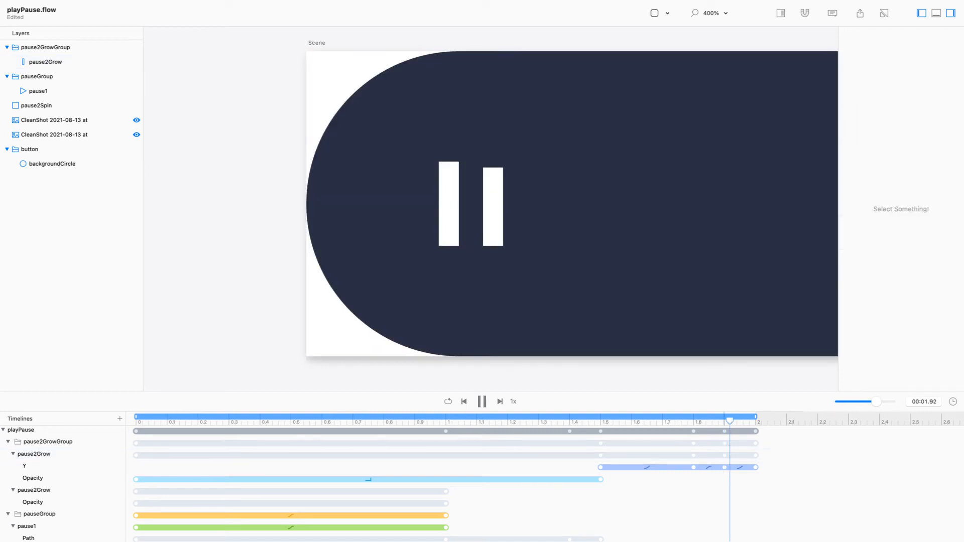
{"action": "key", "text": "space"}
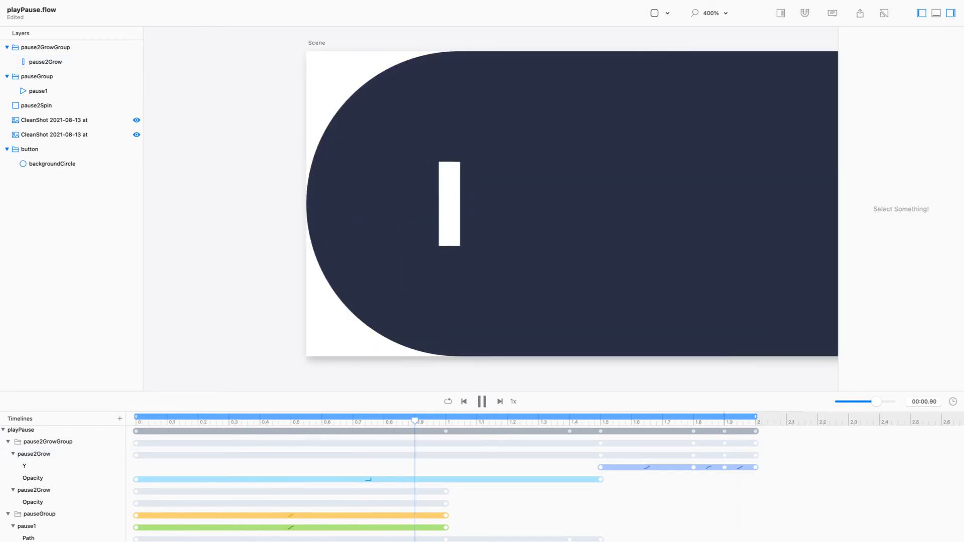
{"action": "key", "text": "space"}
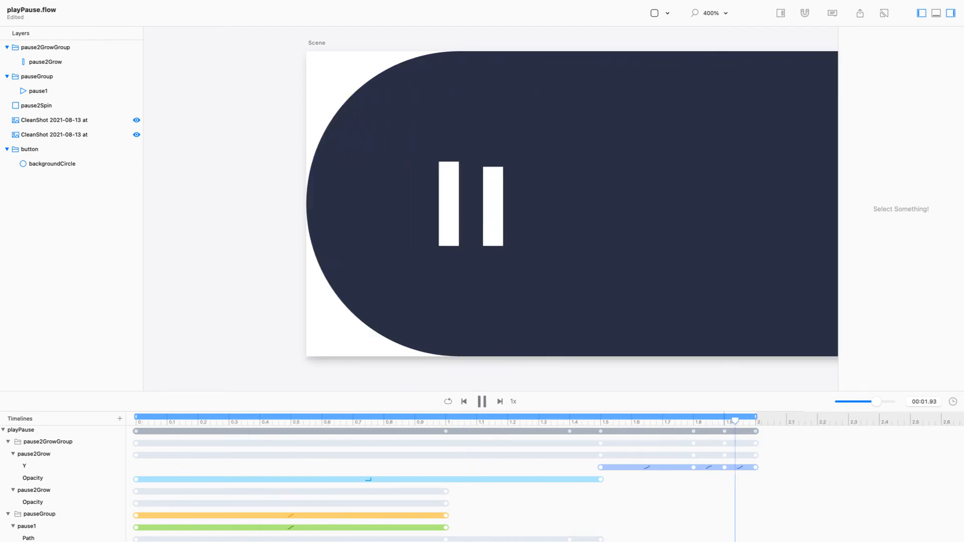
Review the full play-to-pause animation at 100% zoom.
{"action": "key", "text": "super+0"}
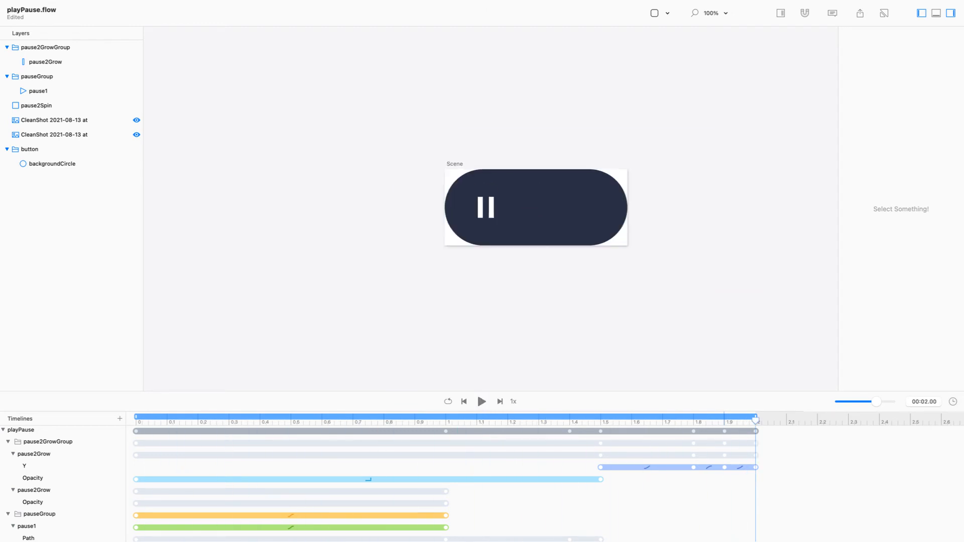
{"action": "key", "text": "space"}
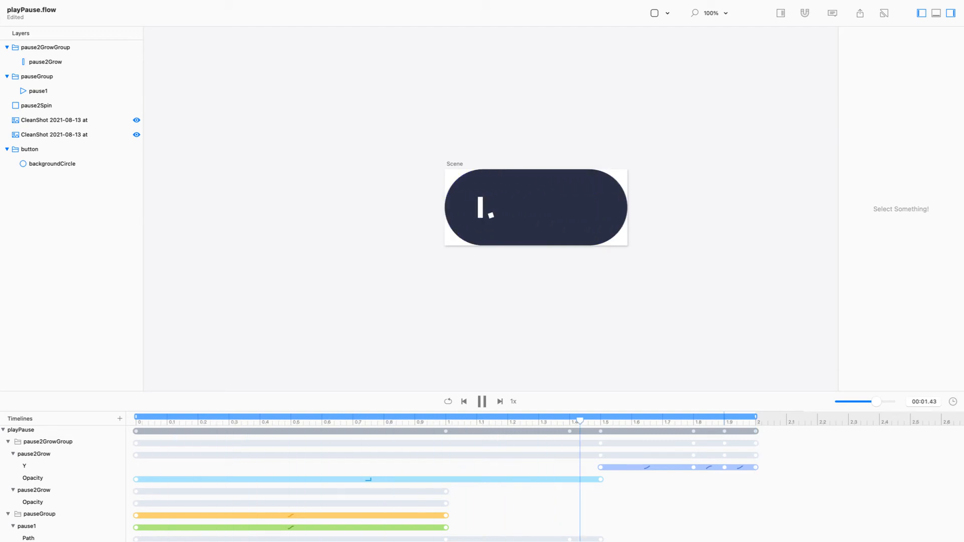
{"action": "key", "text": "space"}
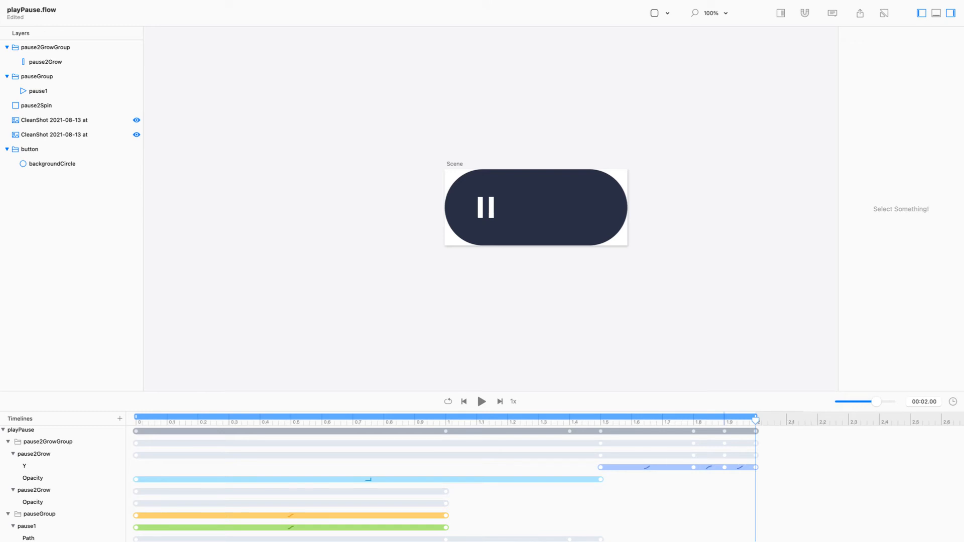
Collapse the pause2GrowGroup, pauseGroup and button layer groups.
{"action": "left_click", "coordinate": [7, 47]}
{"action": "left_click", "coordinate": [7, 62]}
{"action": "left_click", "coordinate": [7, 120]}
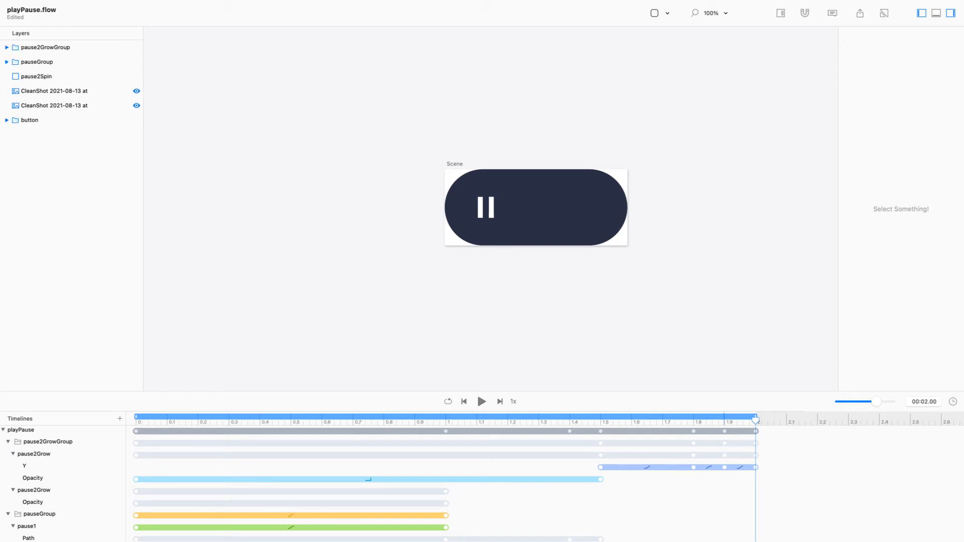
{"action": "key", "text": "super+Tab"}
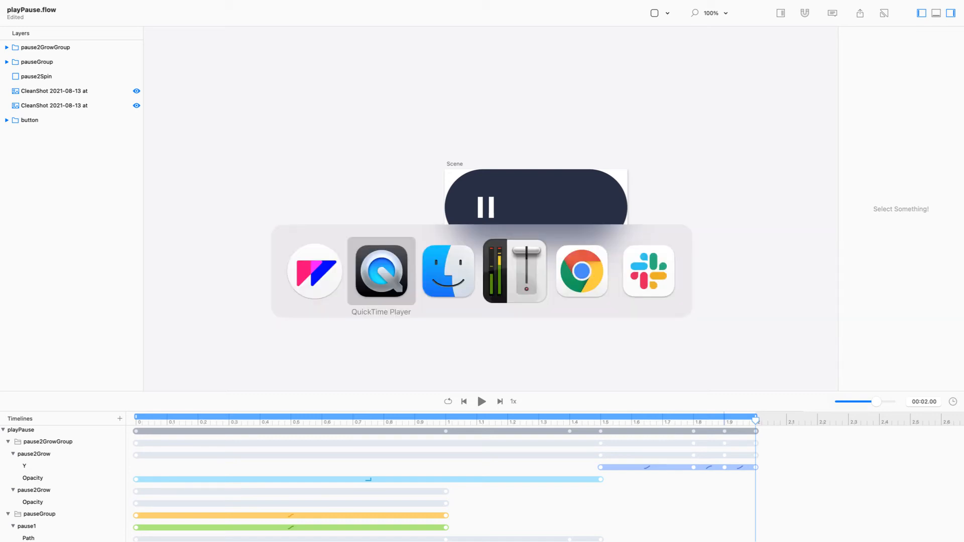
{"action": "key", "text": "super+Tab"}
{"action": "key", "text": "super+Tab"}
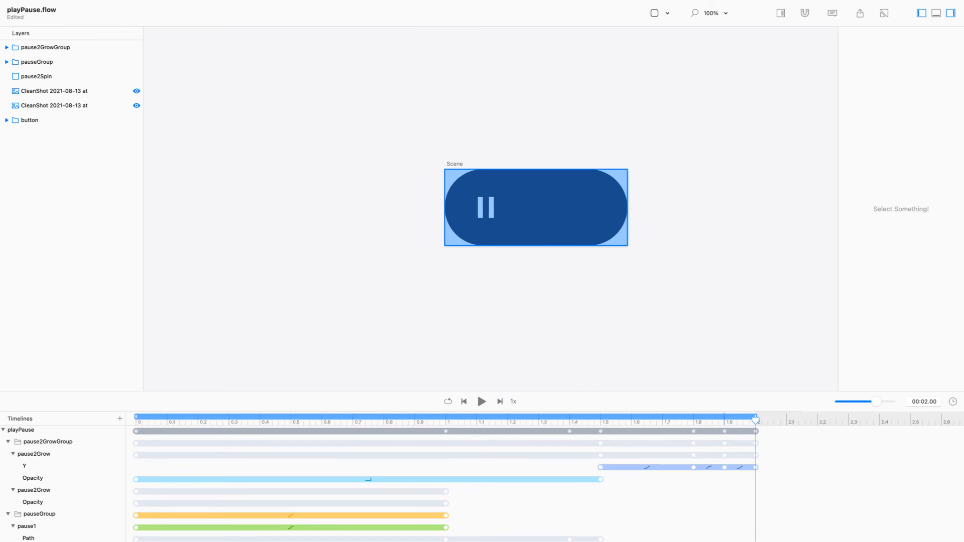
{"action": "key", "text": "super+Tab"}
{"action": "key", "text": "super+Tab"}
{"action": "key", "text": "super+Tab"}
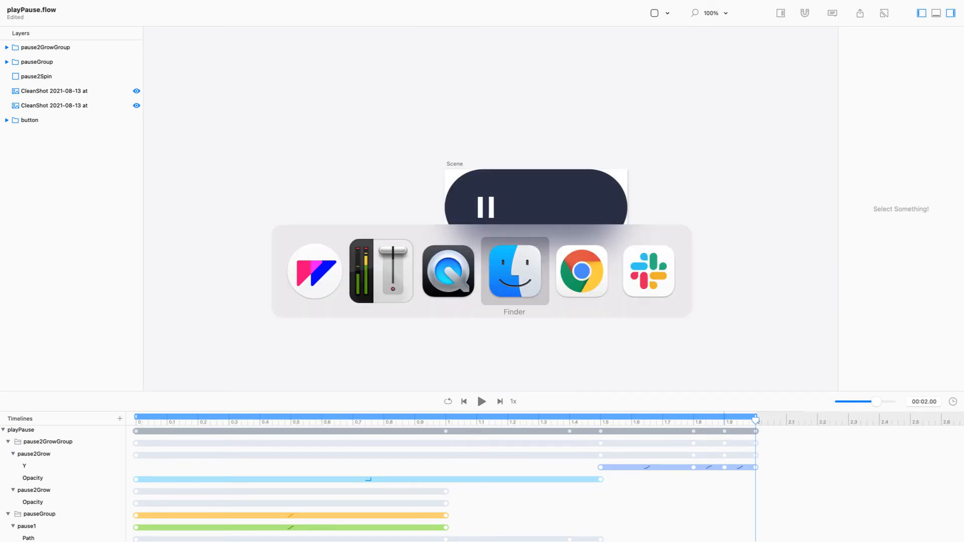
{"action": "key", "text": "super+shift+Tab"}
{"action": "key", "text": "super+shift+Tab"}
{"action": "key", "text": "super+Tab"}
{"action": "key", "text": "super+Tab"}
{"action": "key", "text": "super+Tab"}
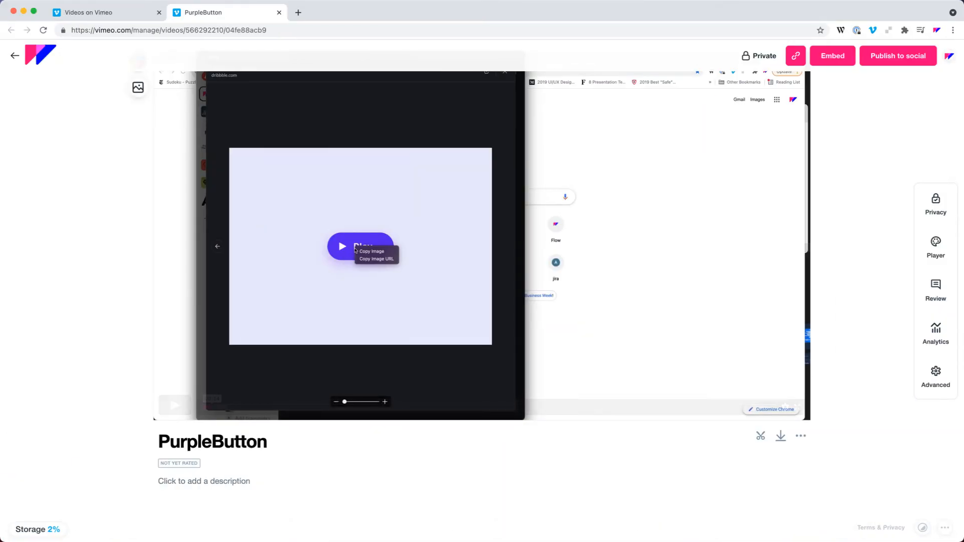
{"action": "key", "text": "super+Tab"}
{"action": "key", "text": "super+Tab"}
{"action": "key", "text": "super+Tab"}
{"action": "key", "text": "super+shift+Tab"}
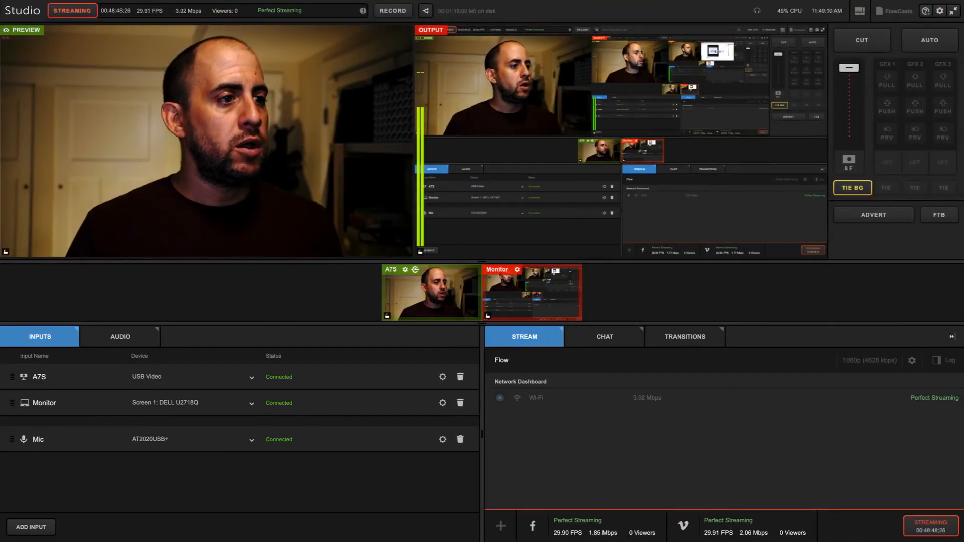
Launch Sketch.
{"action": "key", "text": "super+space"}
{"action": "type", "text": "slack.app"}
{"action": "key", "text": "BackSpace"}
{"action": "key", "text": "BackSpace"}
{"action": "type", "text": "sk"}
{"action": "key", "text": "Return"}
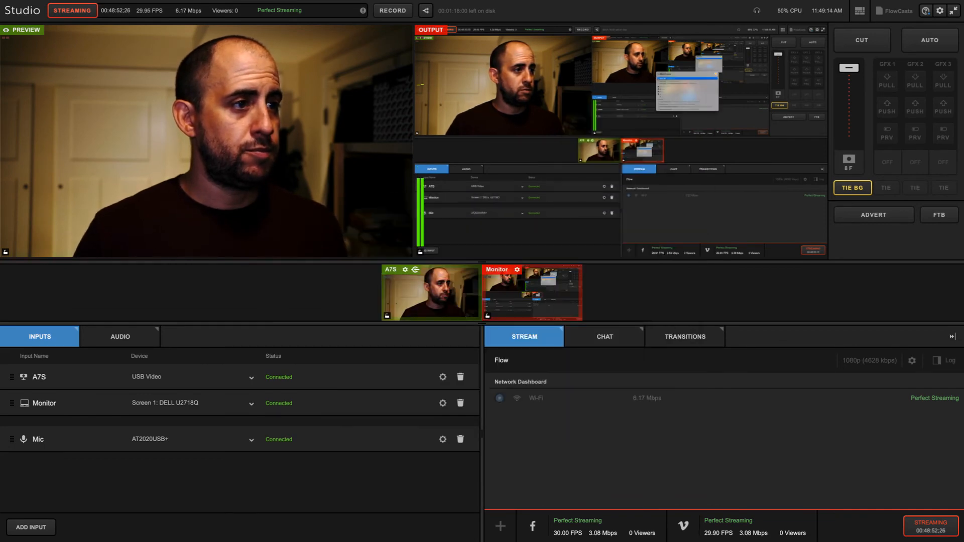
Try to open the button screenshot from the desktop in Sketch.
{"action": "key", "text": "super+Tab"}
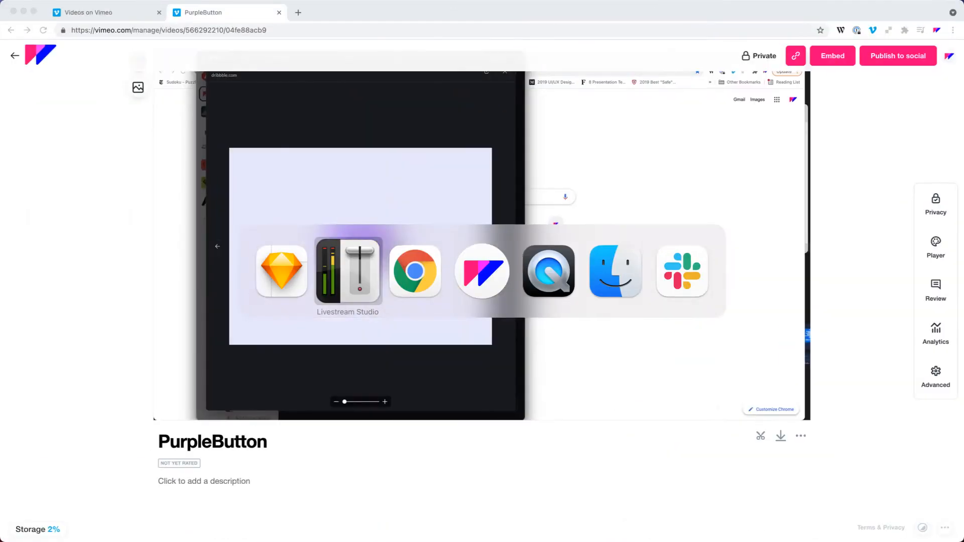
{"action": "key", "text": "Escape"}
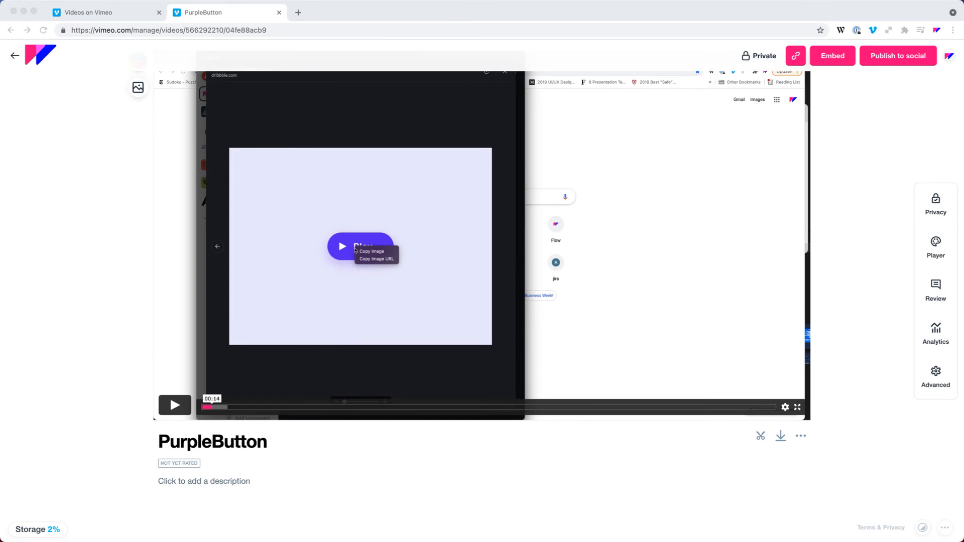
{"action": "key", "text": "F11"}
{"action": "mouse_move", "coordinate": [930, 12]}
{"action": "left_mouse_down"}
{"action": "mouse_move", "coordinate": [625, 276]}
{"action": "mouse_move", "coordinate": [204, 275]}
{"action": "mouse_move", "coordinate": [280, 274]}
{"action": "mouse_move", "coordinate": [498, 521]}
{"action": "left_mouse_up"}
{"action": "key", "text": "F11"}
{"action": "key", "text": "super+Tab"}
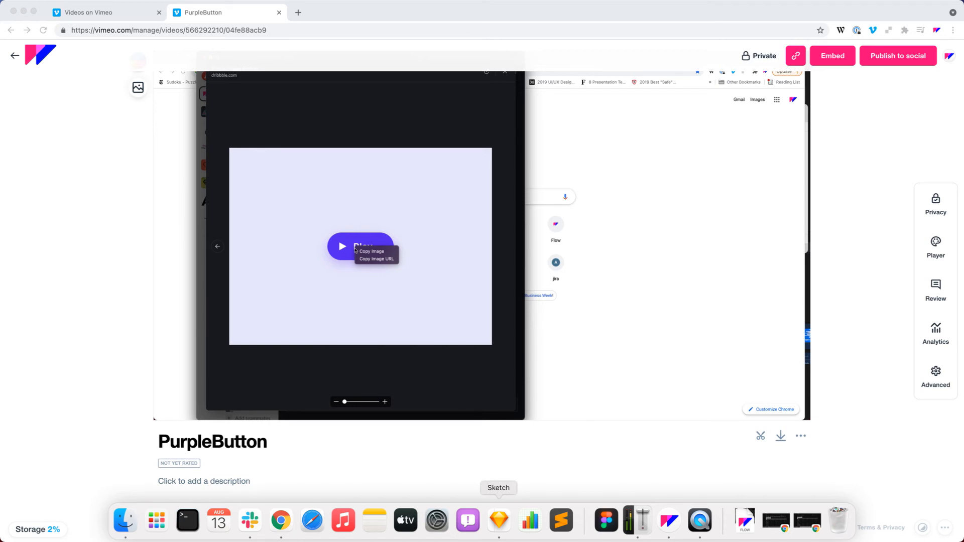
{"action": "key", "text": "super+Tab"}
{"action": "key", "text": "super+Tab"}
{"action": "key", "text": "super+Tab"}
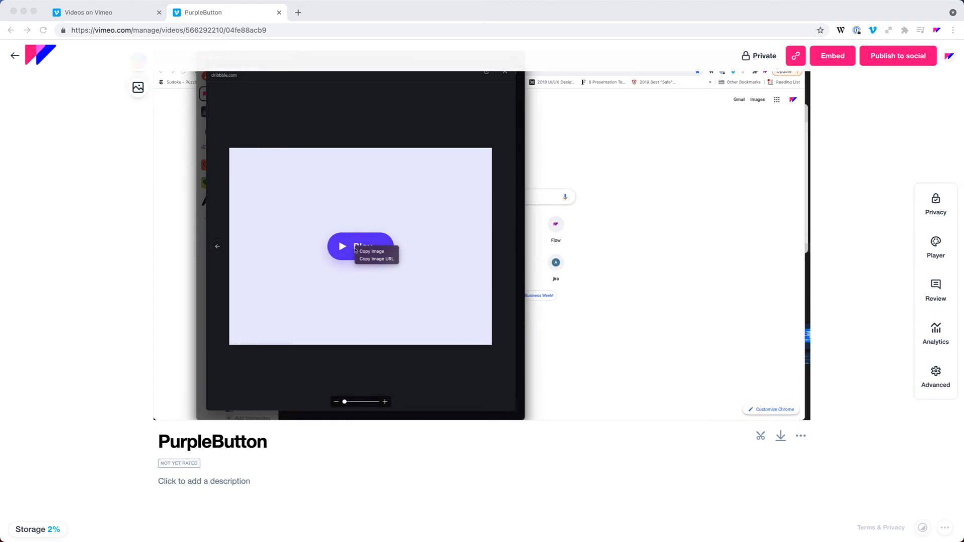
{"action": "key", "text": "super+Tab"}
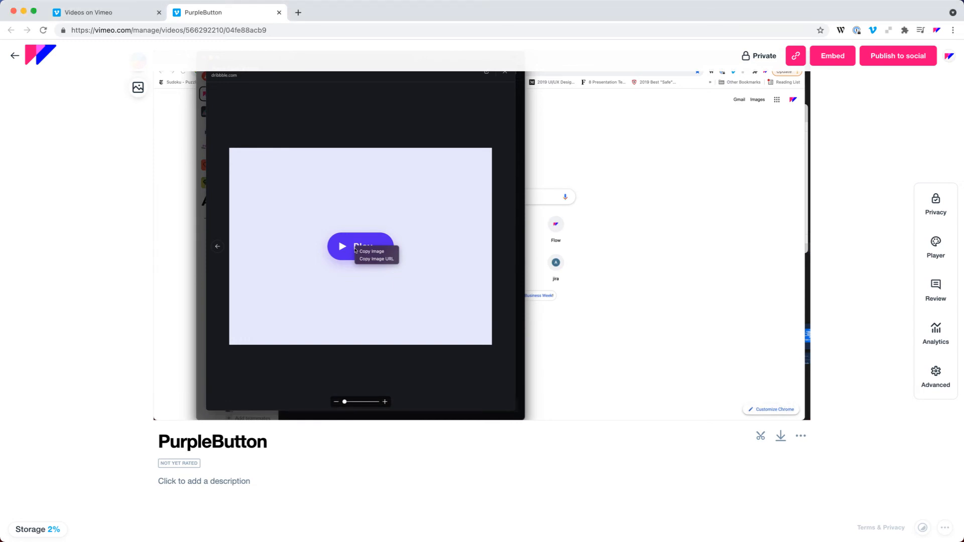
{"action": "key", "text": "super+Tab"}
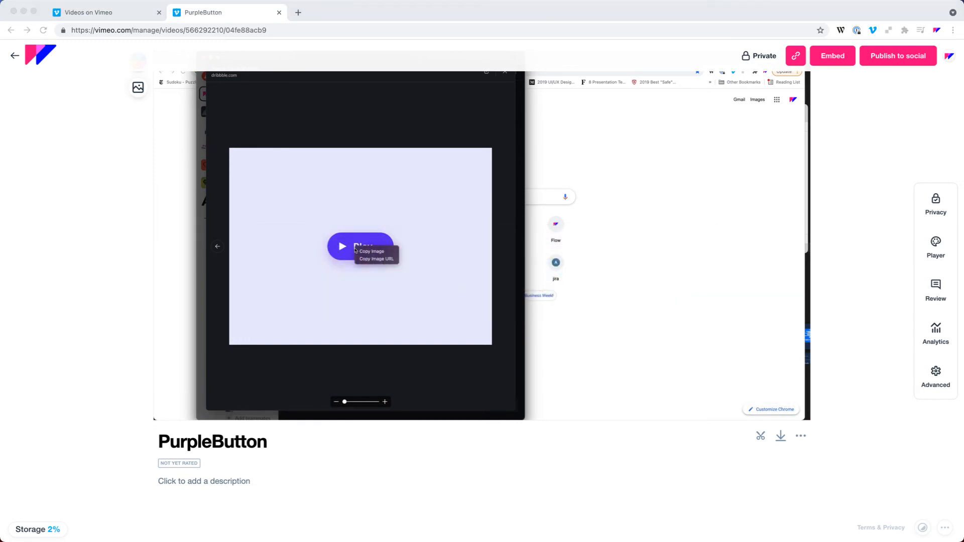
Force quit the unresponsive Sketch application.
{"action": "key", "text": "super+alt+Escape"}
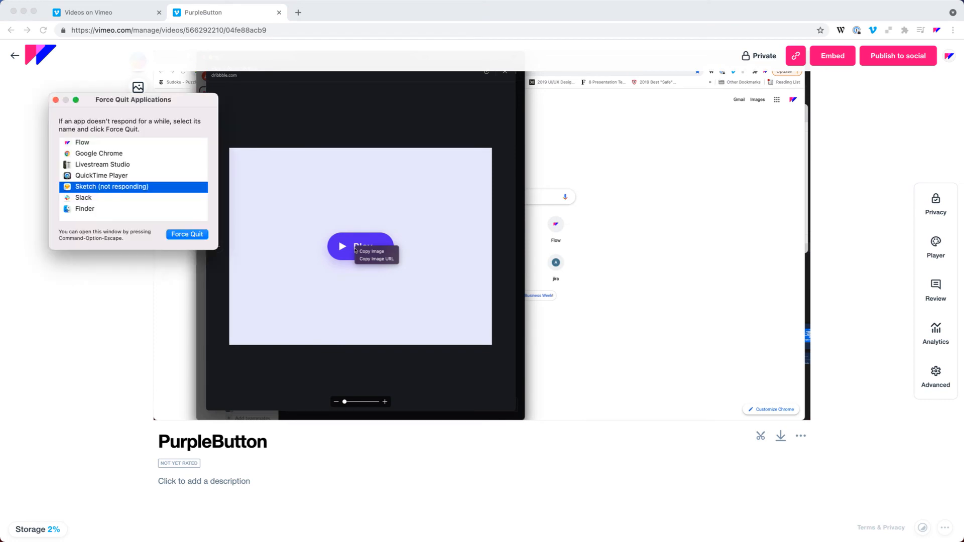
{"action": "key", "text": "Return"}
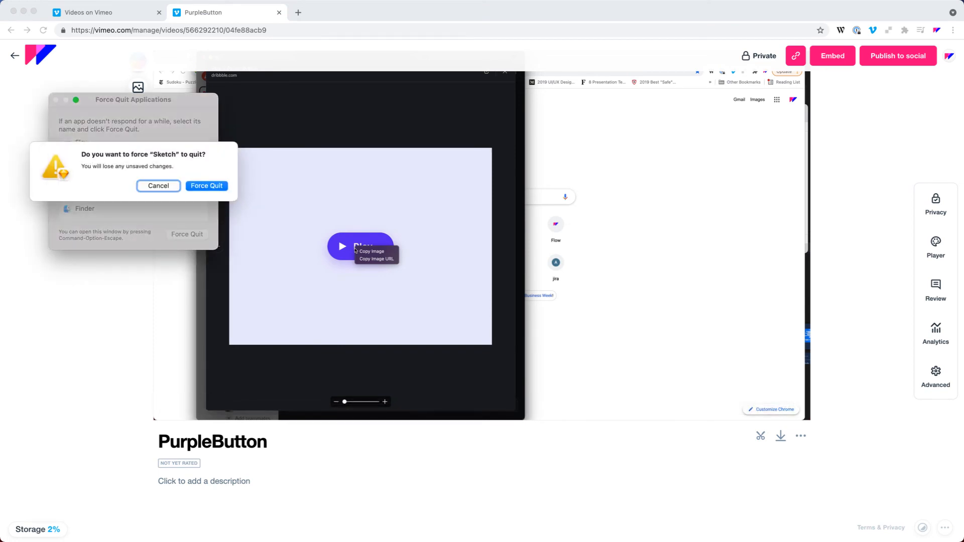
{"action": "key", "text": "Return"}
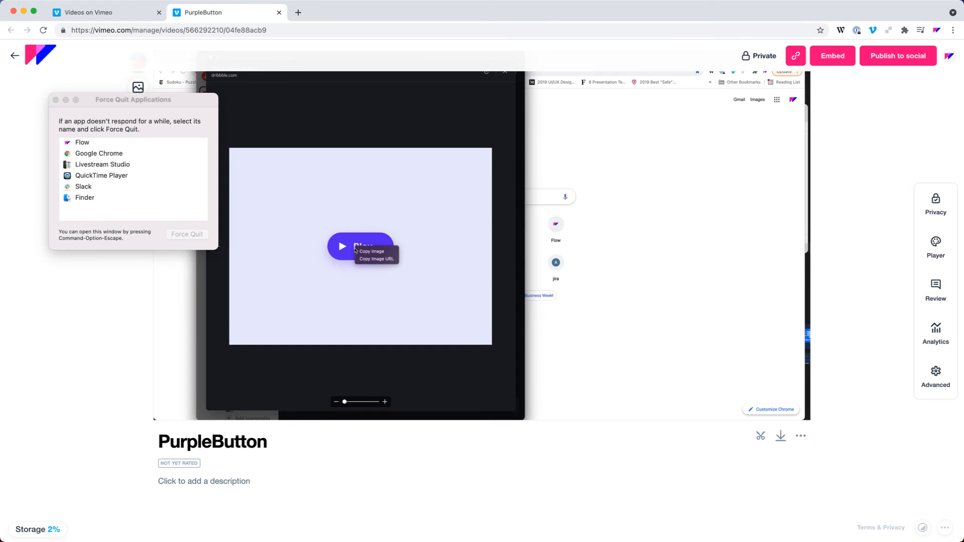
Relaunch Sketch without reopening its windows, dismiss its problem report and close the Force Quit Applications window.
{"action": "key", "text": "super+space"}
{"action": "key", "text": "Return"}
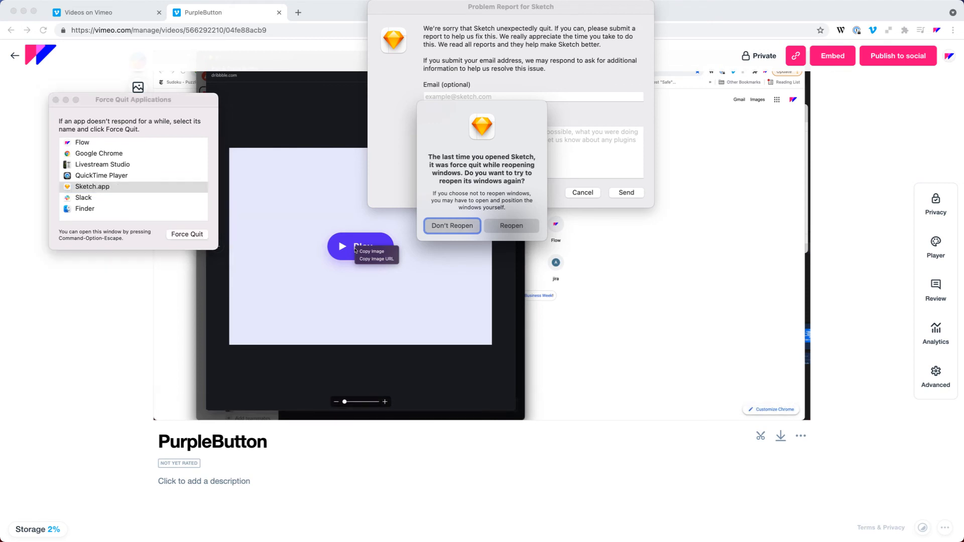
{"action": "left_click", "coordinate": [451, 226]}
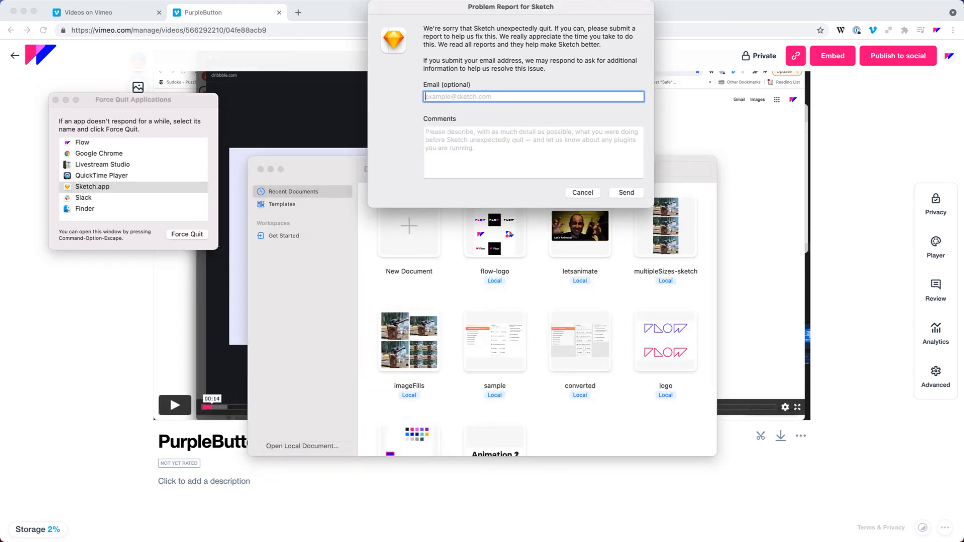
{"action": "left_click", "coordinate": [583, 193]}
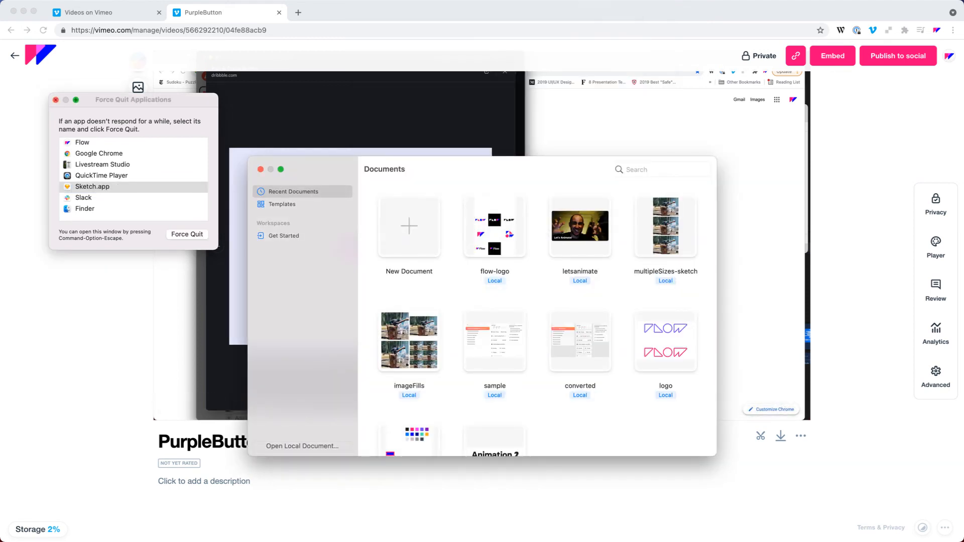
{"action": "left_click", "coordinate": [55, 100]}
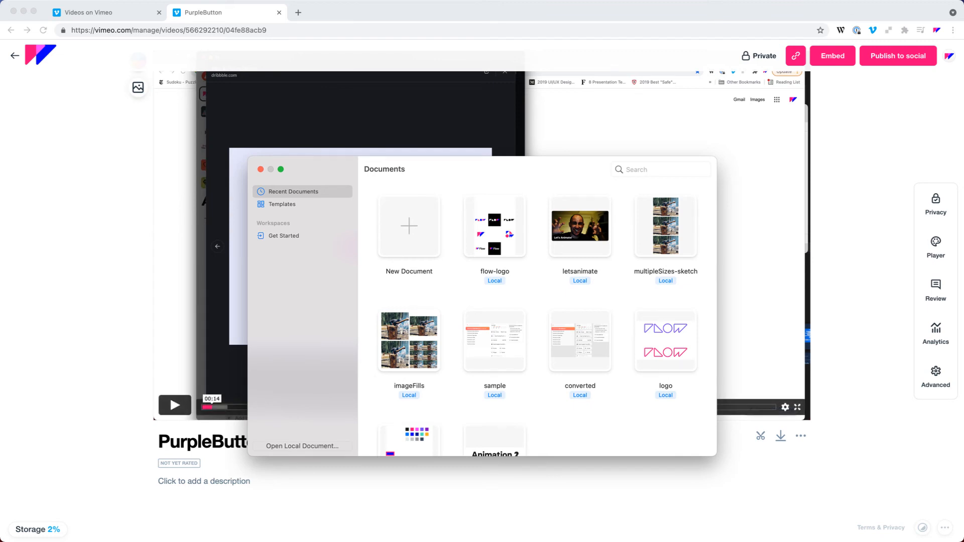
Create a new Sketch document and place the CleanShot play button screenshot from the desktop on its canvas.
{"action": "left_click", "coordinate": [409, 226]}
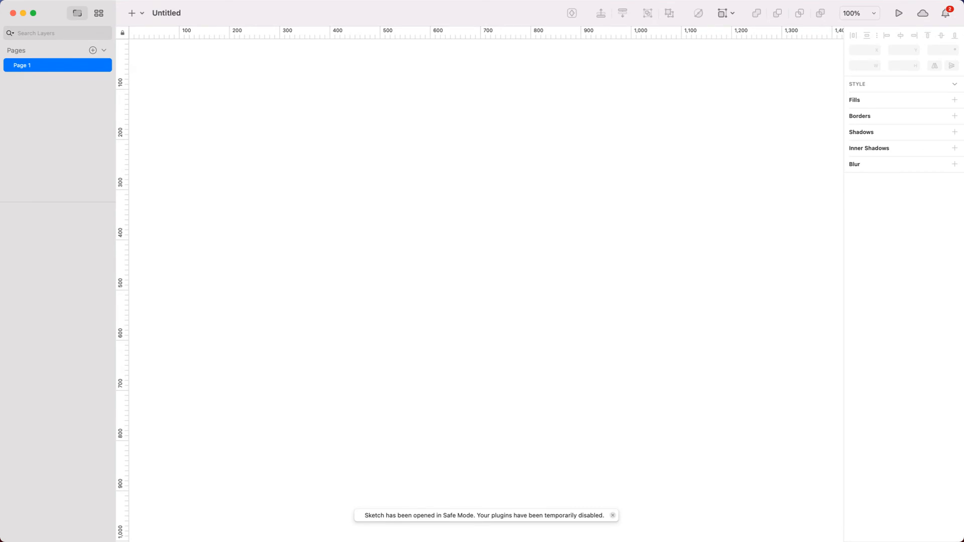
{"action": "key", "text": "F11"}
{"action": "left_click_drag", "start_coordinate": [930, 20], "coordinate": [394, 341]}
{"action": "key", "text": "Escape"}
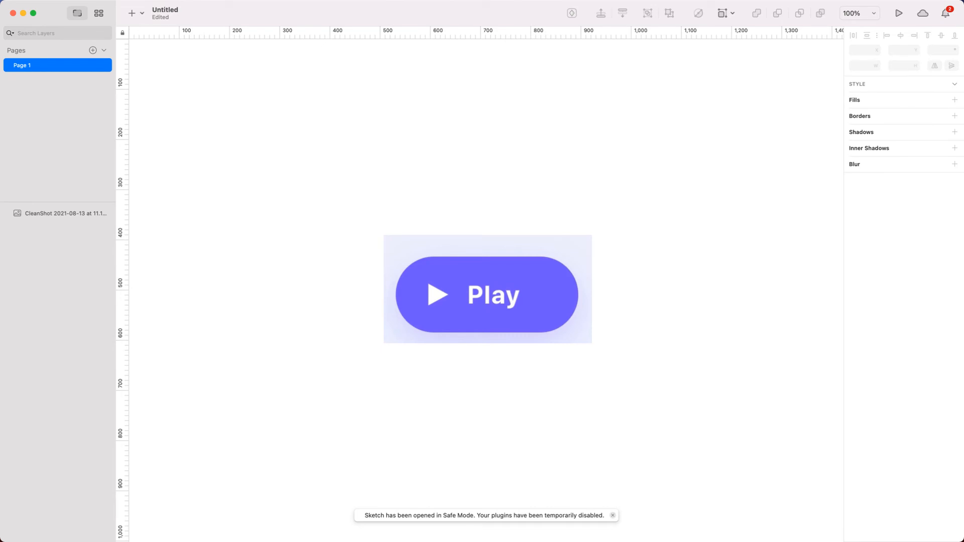
Add a text layer reading "Play" and place it over the screenshot's label at about X 669, Y 413.
{"action": "key", "text": "t"}
{"action": "left_click", "coordinate": [471, 279]}
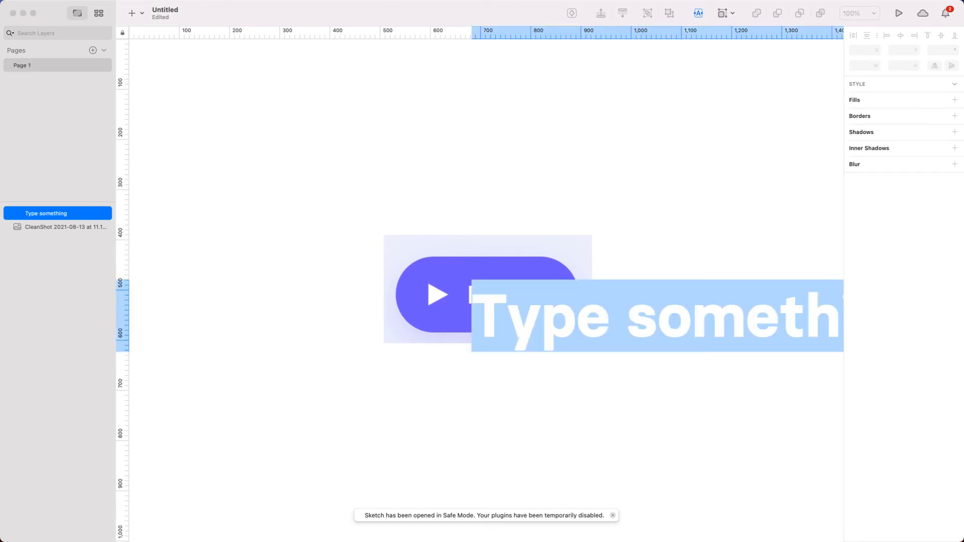
{"action": "type", "text": "Play"}
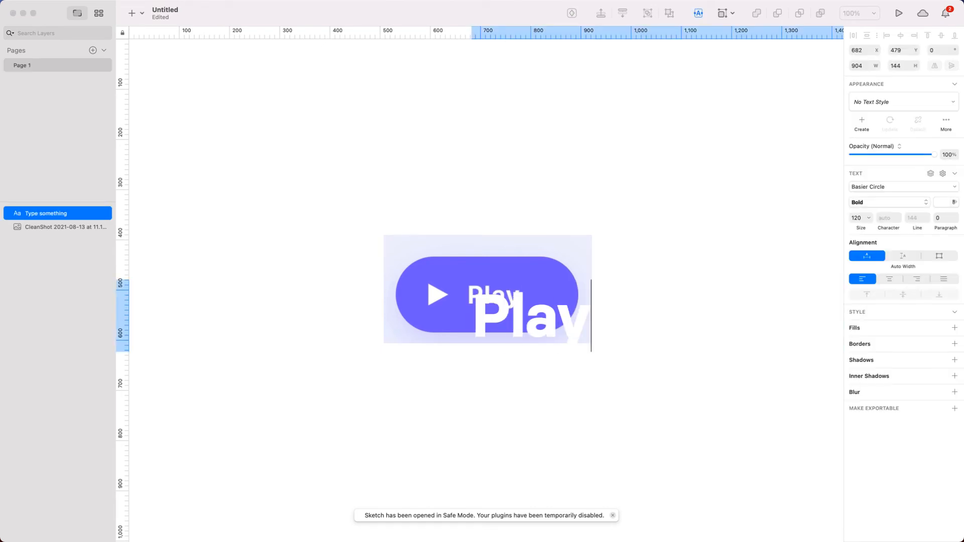
{"action": "key", "text": "Escape"}
{"action": "left_click_drag", "start_coordinate": [530, 317], "coordinate": [523, 284]}
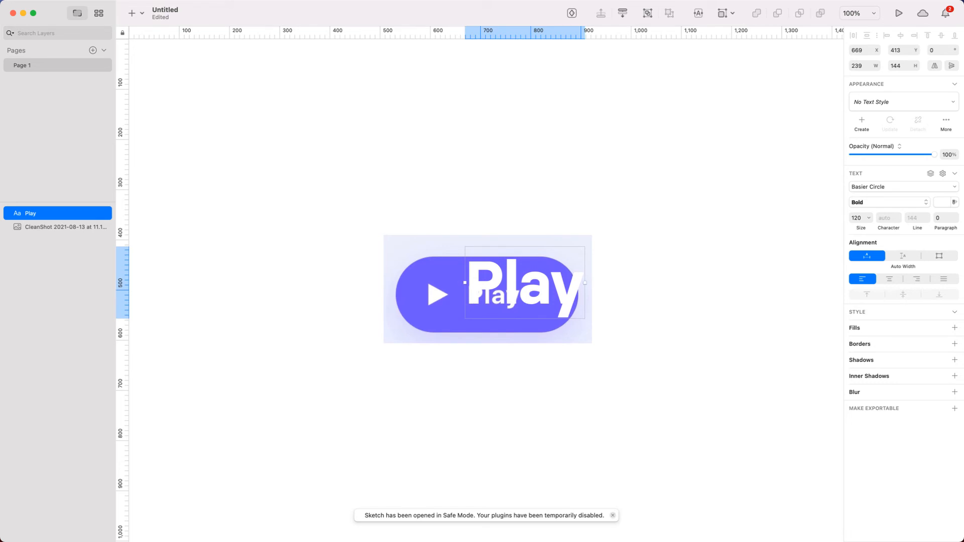
Set the Play text's font size to 56 to match the label in the screenshot.
{"action": "left_click", "coordinate": [861, 218]}
{"action": "key", "text": "BackSpace"}
{"action": "key", "text": "BackSpace"}
{"action": "key", "text": "BackSpace"}
{"action": "type", "text": "80"}
{"action": "key", "text": "Return"}
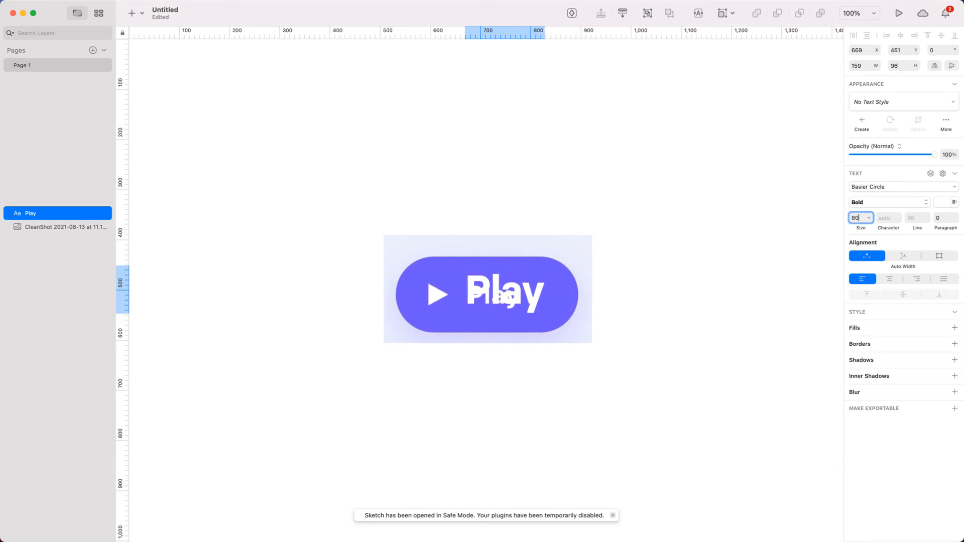
{"action": "key", "text": "BackSpace"}
{"action": "key", "text": "BackSpace"}
{"action": "type", "text": "54"}
{"action": "key", "text": "Return"}
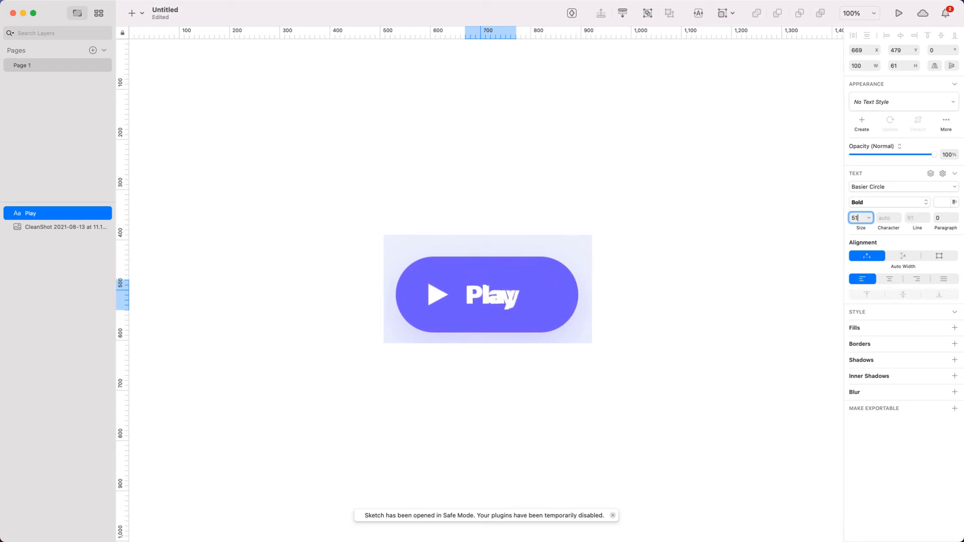
{"action": "key", "text": "Up"}
{"action": "key", "text": "Up"}
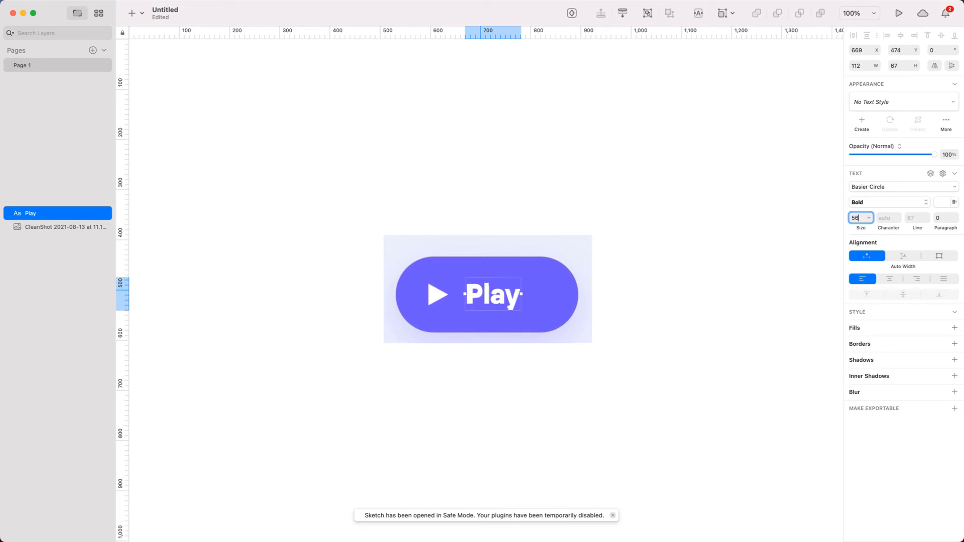
Nudge the Play text to X 673, Y 485 over the screenshot's label.
{"action": "mouse_move", "coordinate": [493, 294]}
{"action": "left_mouse_down"}
{"action": "mouse_move", "coordinate": [512, 294]}
{"action": "mouse_move", "coordinate": [501, 294]}
{"action": "left_mouse_up"}
{"action": "key", "text": "Left"}
{"action": "key", "text": "Left"}
{"action": "key", "text": "Left"}
{"action": "key", "text": "Left"}
{"action": "key", "text": "Left"}
{"action": "key", "text": "Left"}
{"action": "key", "text": "Left"}
{"action": "key", "text": "Left"}
{"action": "key", "text": "Left"}
{"action": "key", "text": "Left"}
{"action": "key", "text": "Down"}
{"action": "key", "text": "Down"}
{"action": "key", "text": "Down"}
{"action": "key", "text": "Down"}
{"action": "key", "text": "Down"}
{"action": "key", "text": "Down"}
{"action": "key", "text": "Down"}
{"action": "key", "text": "Down"}
{"action": "key", "text": "Down"}
{"action": "key", "text": "Down"}
{"action": "key", "text": "Down"}
{"action": "key", "text": "Down"}
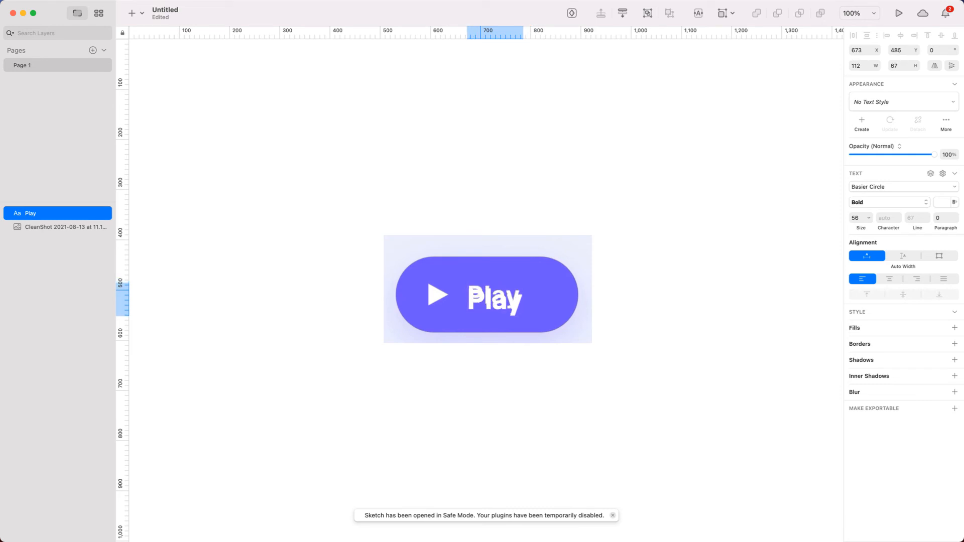
Raise the Play text to Y 479 and reduce its font size to 53.
{"action": "key", "text": "Up"}
{"action": "key", "text": "Up"}
{"action": "key", "text": "Up"}
{"action": "key", "text": "Up"}
{"action": "key", "text": "Up"}
{"action": "key", "text": "Up"}
{"action": "key", "text": "Up"}
{"action": "key", "text": "Up"}
{"action": "key", "text": "Up"}
{"action": "key", "text": "Up"}
{"action": "key", "text": "Up"}
{"action": "key", "text": "Up"}
{"action": "key", "text": "Up"}
{"action": "key", "text": "Up"}
{"action": "key", "text": "Up"}
{"action": "key", "text": "Up"}
{"action": "key", "text": "Up"}
{"action": "key", "text": "Up"}
{"action": "key", "text": "Up"}
{"action": "key", "text": "Up"}
{"action": "key", "text": "Down"}
{"action": "key", "text": "Down"}
{"action": "key", "text": "Down"}
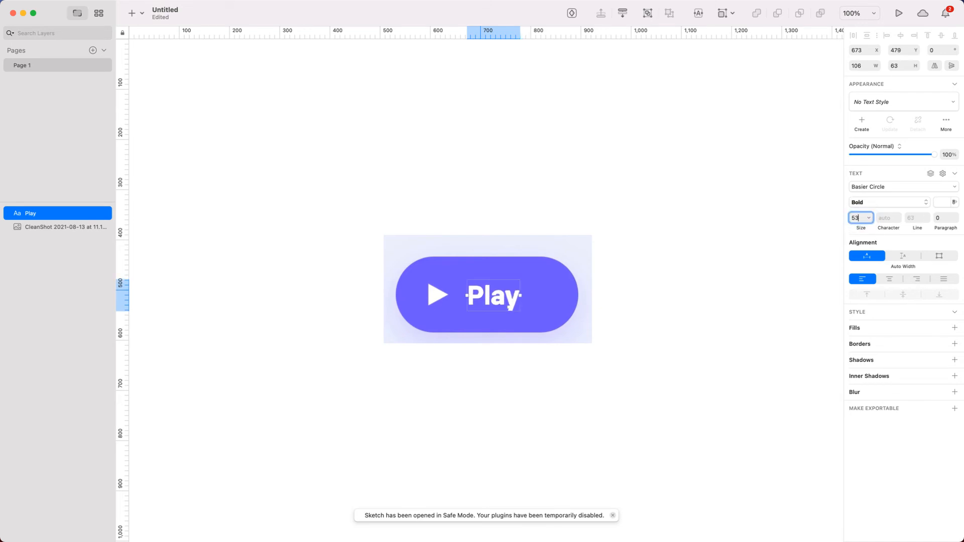
Set the Play text's font size to 50 and align it with the screenshot's label at X 674, Y 479.
{"action": "left_click", "coordinate": [493, 295]}
{"action": "left_click", "coordinate": [856, 218]}
{"action": "key", "text": "Down"}
{"action": "key", "text": "Down"}
{"action": "key", "text": "Down"}
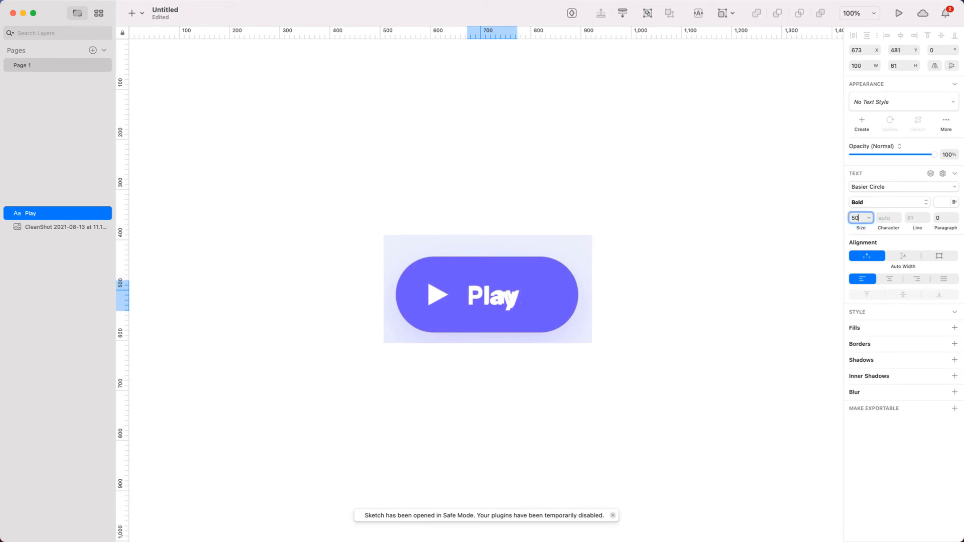
{"action": "left_click_drag", "start_coordinate": [493, 295], "coordinate": [493, 294]}
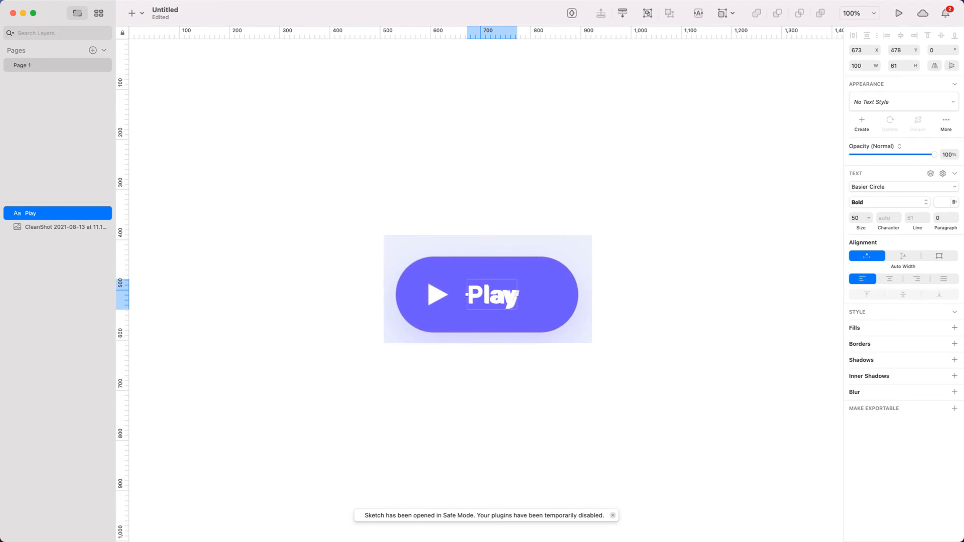
{"action": "key", "text": "Down"}
{"action": "key", "text": "Right"}
Increase the Play text's character spacing to 2 to match the label in the screenshot.
{"action": "left_click", "coordinate": [898, 215]}
{"action": "left_click", "coordinate": [898, 215]}
{"action": "left_click", "coordinate": [898, 215]}
{"action": "left_click", "coordinate": [898, 215]}
{"action": "left_click", "coordinate": [898, 215]}
{"action": "left_click", "coordinate": [898, 215]}
{"action": "left_click", "coordinate": [898, 216]}
{"action": "left_click", "coordinate": [898, 215]}
{"action": "left_click", "coordinate": [898, 216]}
{"action": "left_click", "coordinate": [898, 215]}
{"action": "left_click", "coordinate": [898, 215]}
{"action": "left_click", "coordinate": [898, 215]}
{"action": "left_click", "coordinate": [898, 216]}
{"action": "left_click", "coordinate": [898, 215]}
{"action": "left_click", "coordinate": [898, 216]}
{"action": "left_click", "coordinate": [898, 215]}
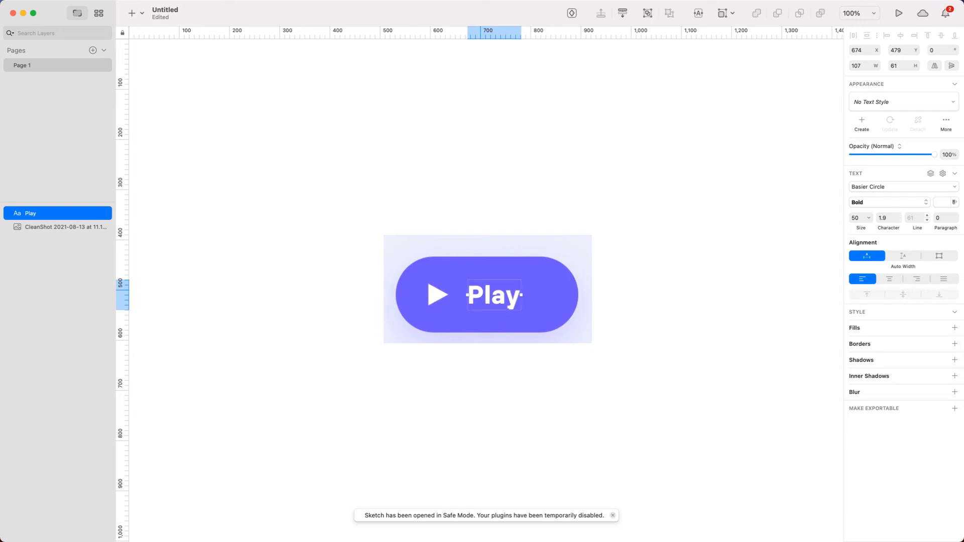
{"action": "left_click", "coordinate": [898, 215]}
Duplicate the Play text layer and rename the copy Pause.
{"action": "key", "text": "super+d"}
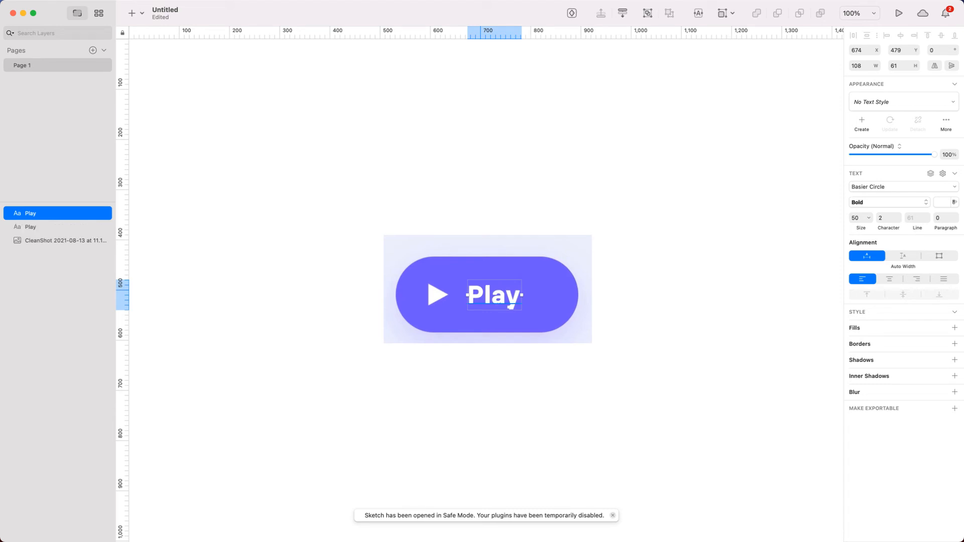
{"action": "key", "text": "super+r"}
{"action": "type", "text": "Pause"}
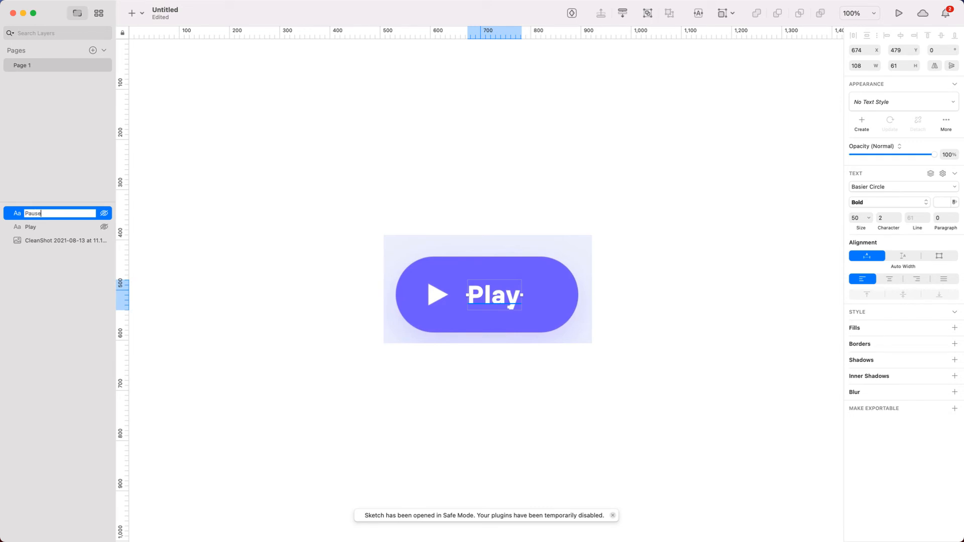
{"action": "left_click", "coordinate": [57, 227]}
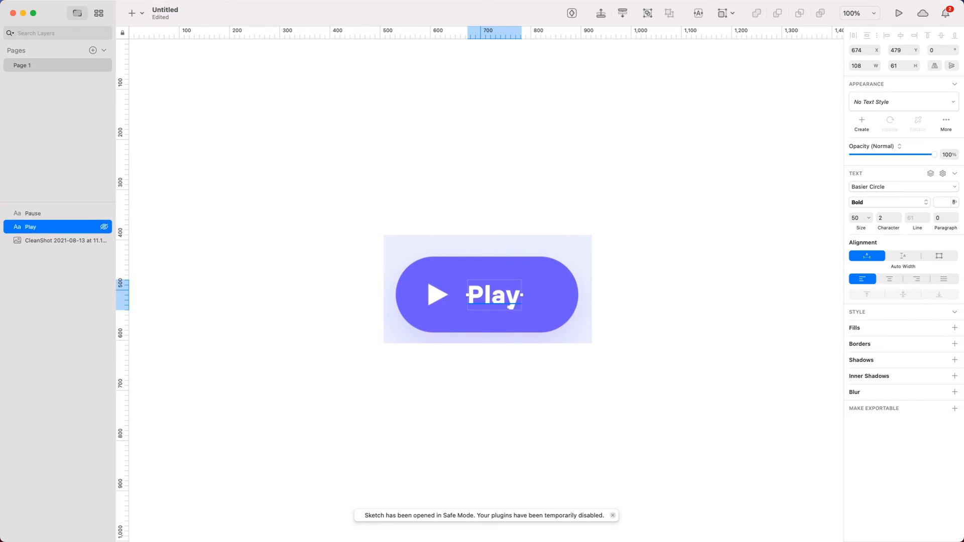
{"action": "key", "text": "super+r"}
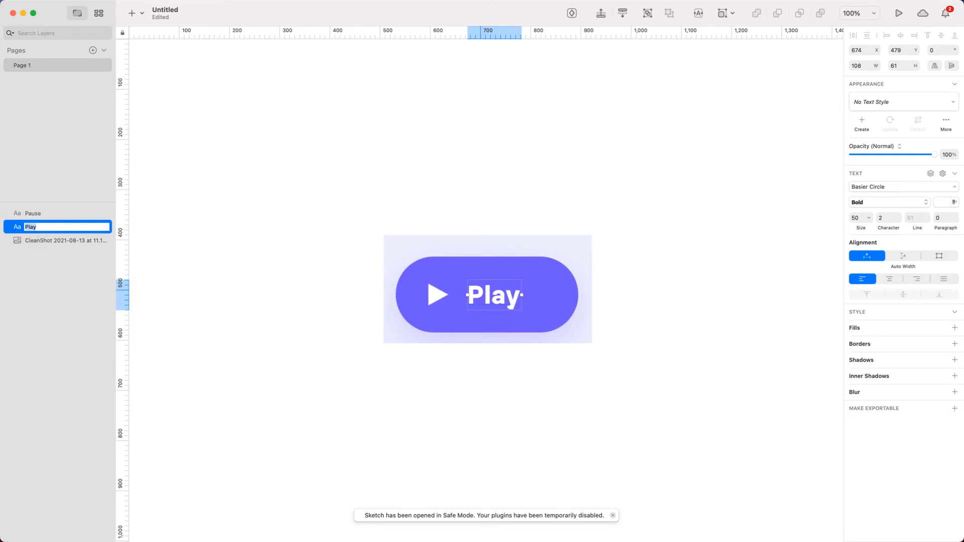
{"action": "left_click", "coordinate": [58, 65]}
{"action": "left_click", "coordinate": [57, 213]}
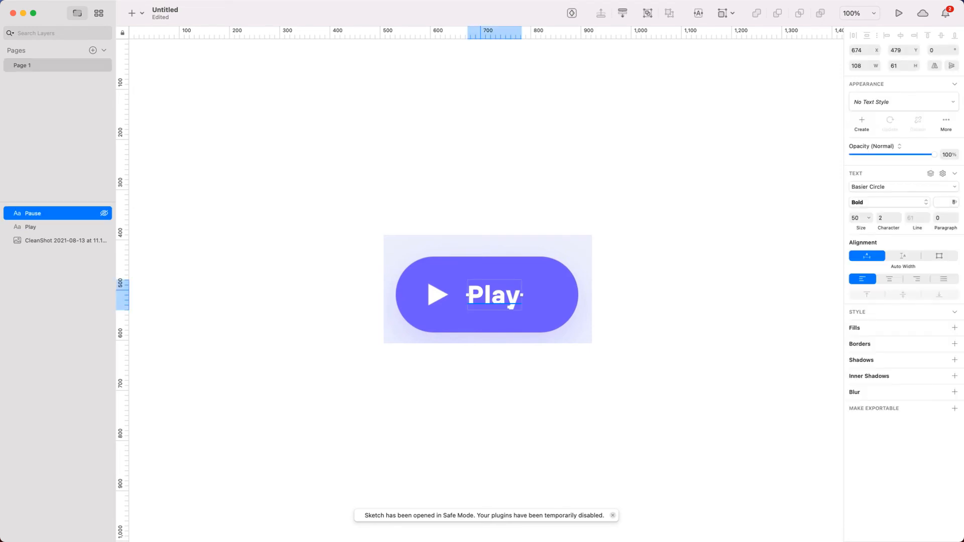
{"action": "key", "text": "super+r"}
{"action": "key", "text": "Right"}
{"action": "type", "text": "label"}
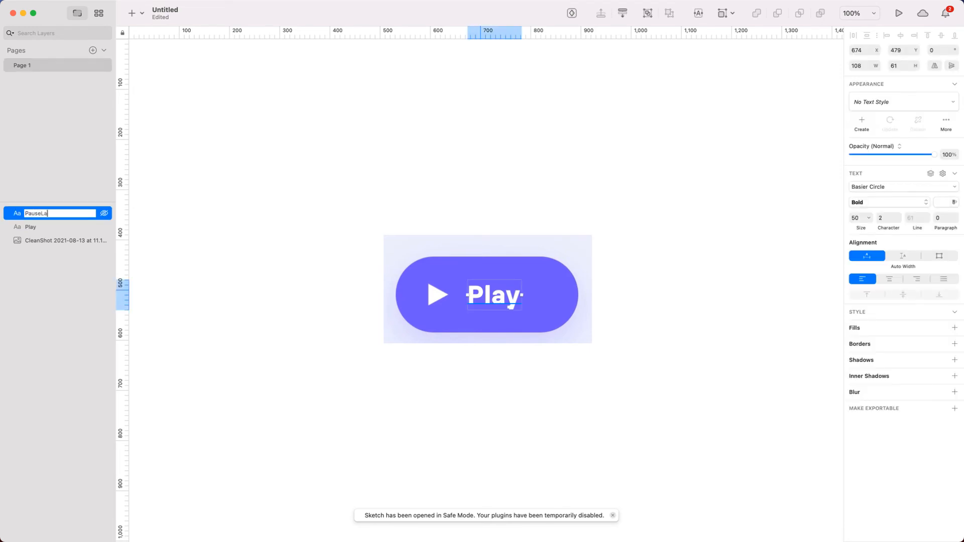
{"action": "key", "text": "super+z"}
{"action": "left_click", "coordinate": [135, 206]}
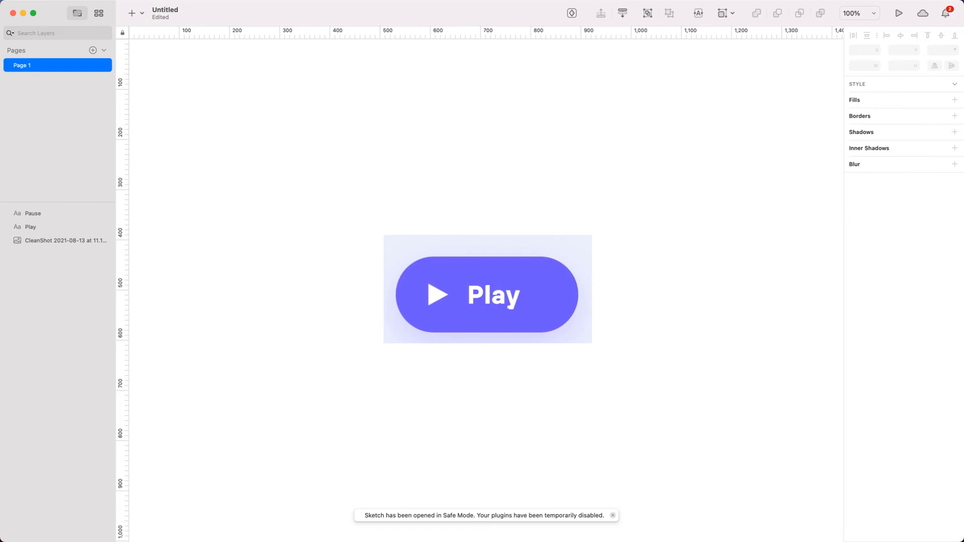
Replace the wording of the Pause layer on the canvas with "Pause".
{"action": "left_click", "coordinate": [58, 213]}
{"action": "left_click", "coordinate": [57, 227]}
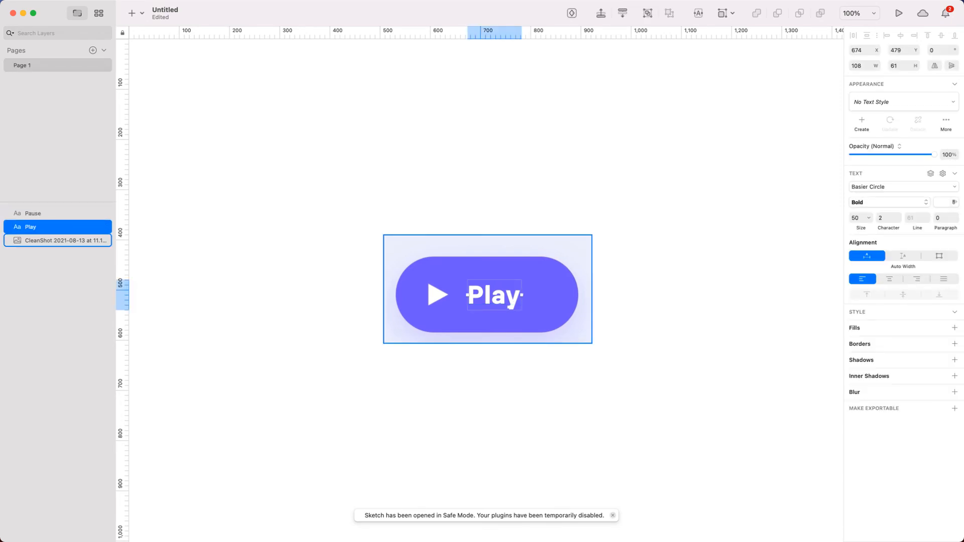
{"action": "left_click", "coordinate": [58, 213]}
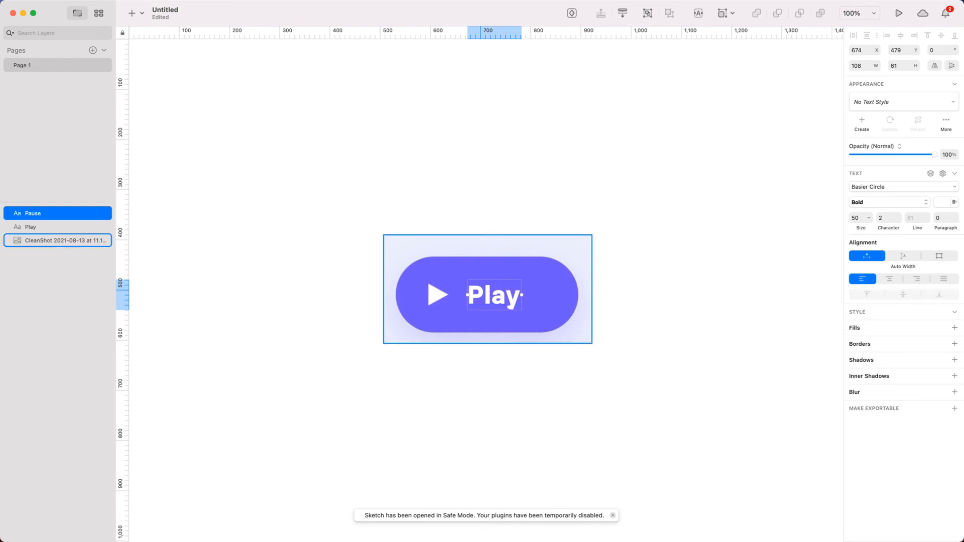
{"action": "key", "text": "Return"}
{"action": "type", "text": "Pause"}
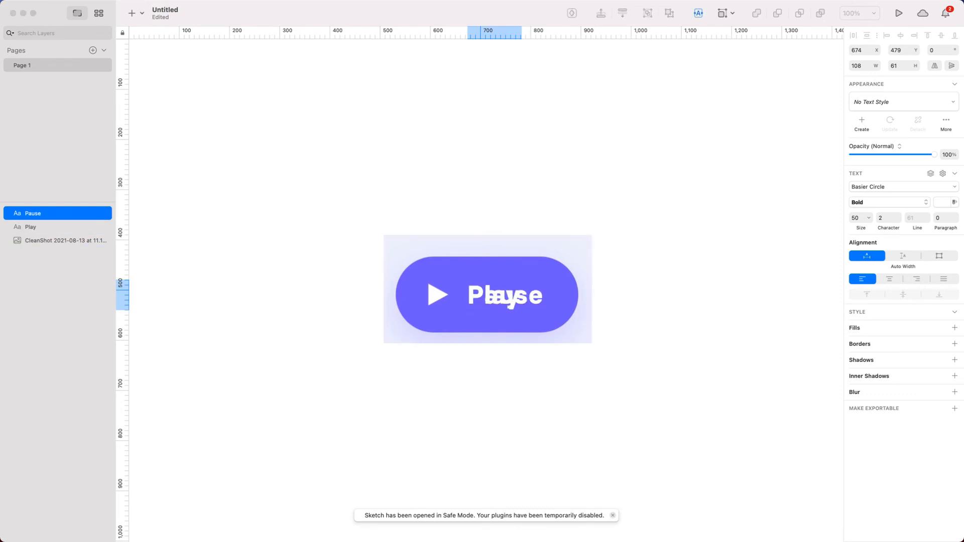
{"action": "key", "text": "Escape"}
Convert the Play text layer to outlines.
{"action": "left_click", "coordinate": [57, 226]}
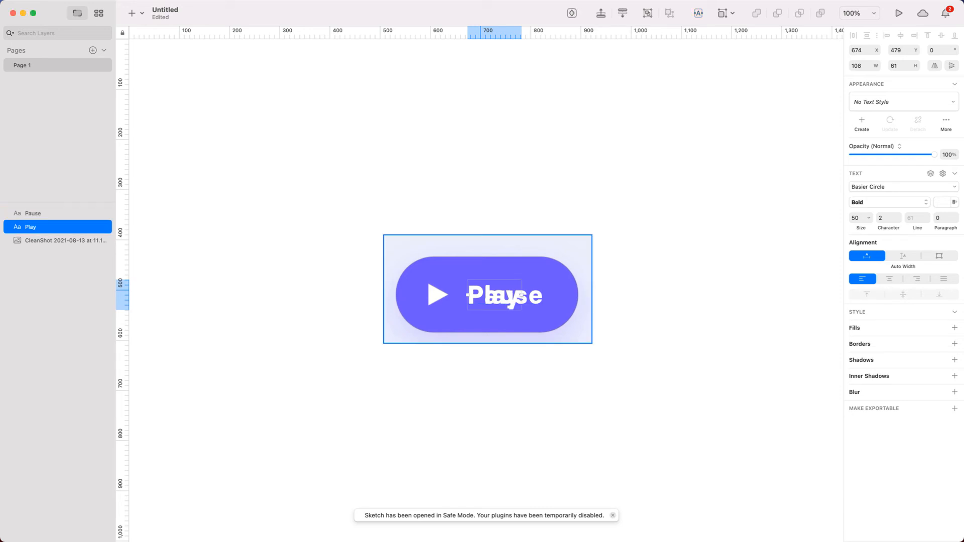
{"action": "left_click", "coordinate": [56, 213]}
{"action": "left_click", "coordinate": [48, 227]}
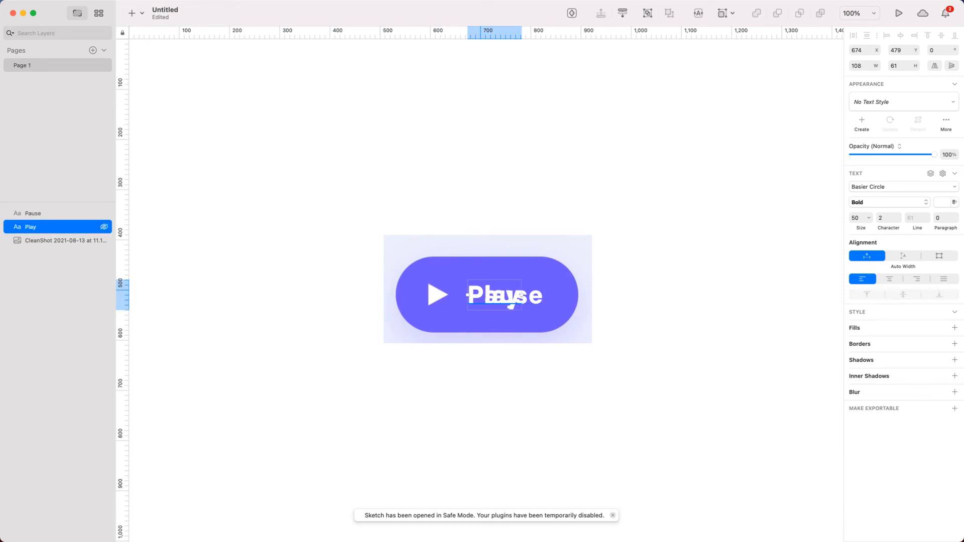
{"action": "right_click", "coordinate": [48, 227]}
{"action": "key", "text": "Escape"}
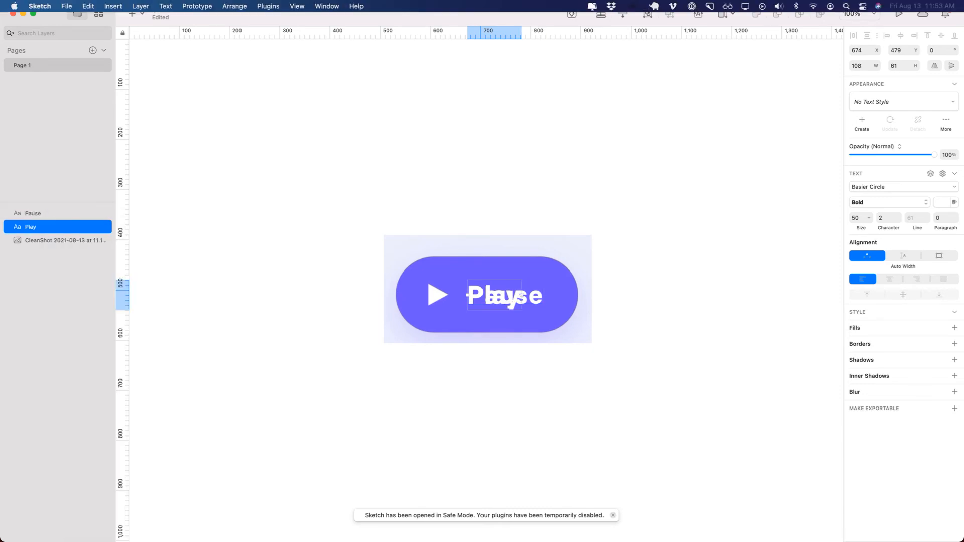
{"action": "left_click", "coordinate": [326, 6]}
{"action": "mouse_move", "coordinate": [356, 6]}
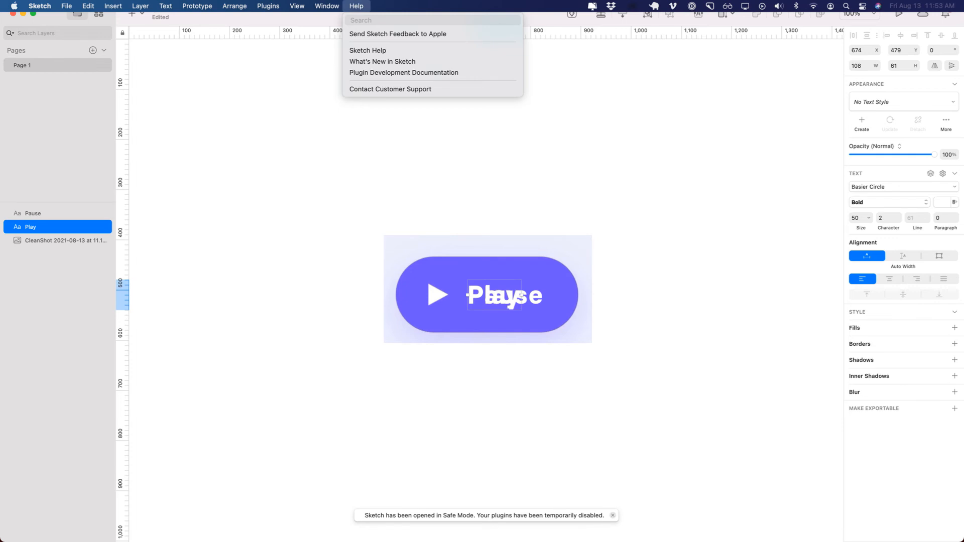
{"action": "type", "text": "outline"}
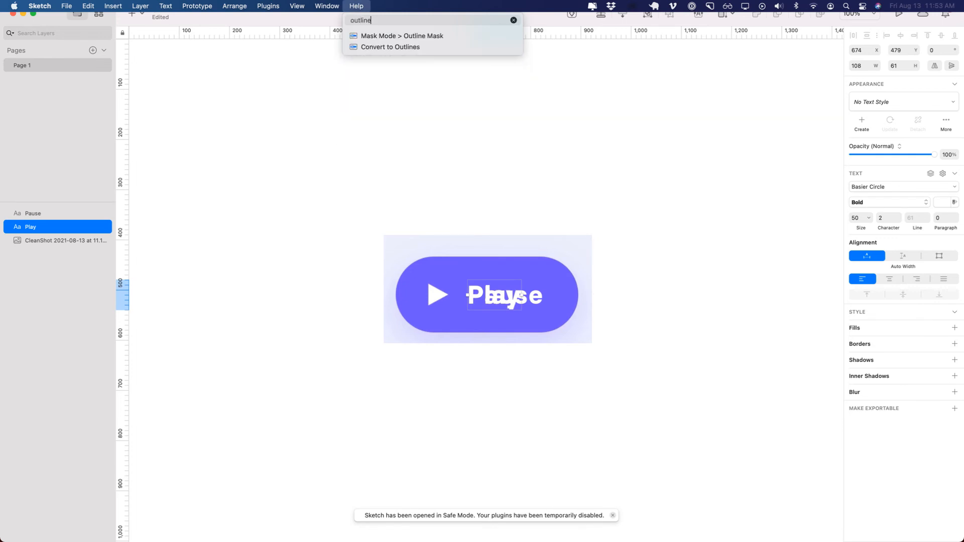
{"action": "key", "text": "Down"}
{"action": "key", "text": "Down"}
{"action": "key", "text": "Return"}
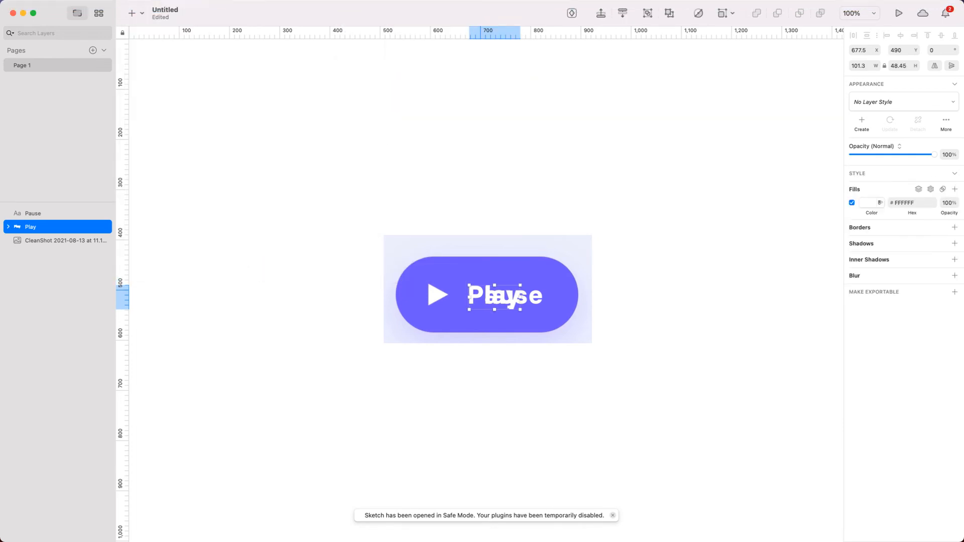
Convert the Pause text layer to outlines.
{"action": "left_click", "coordinate": [33, 213]}
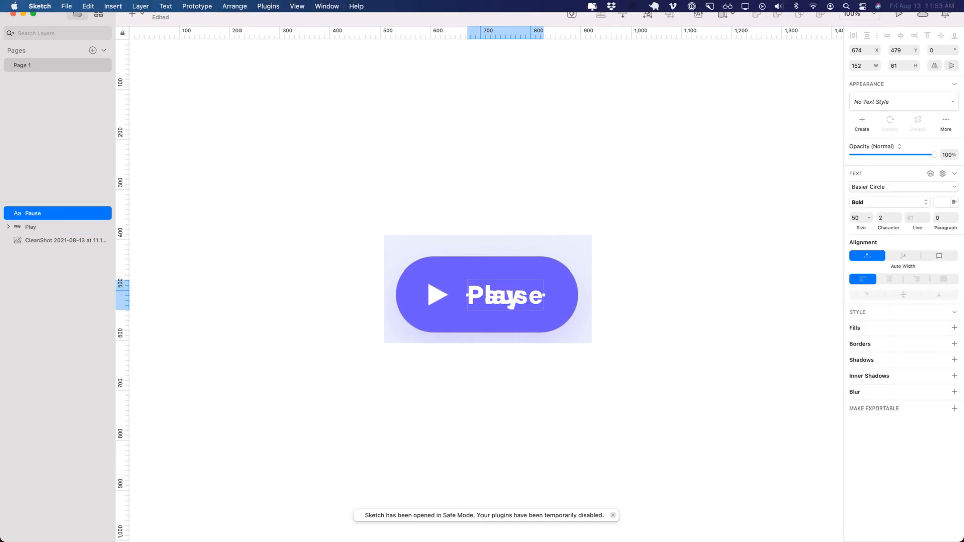
{"action": "key", "text": "super+shift+slash"}
{"action": "key", "text": "Down"}
{"action": "key", "text": "Down"}
{"action": "key", "text": "Down"}
{"action": "key", "text": "Return"}
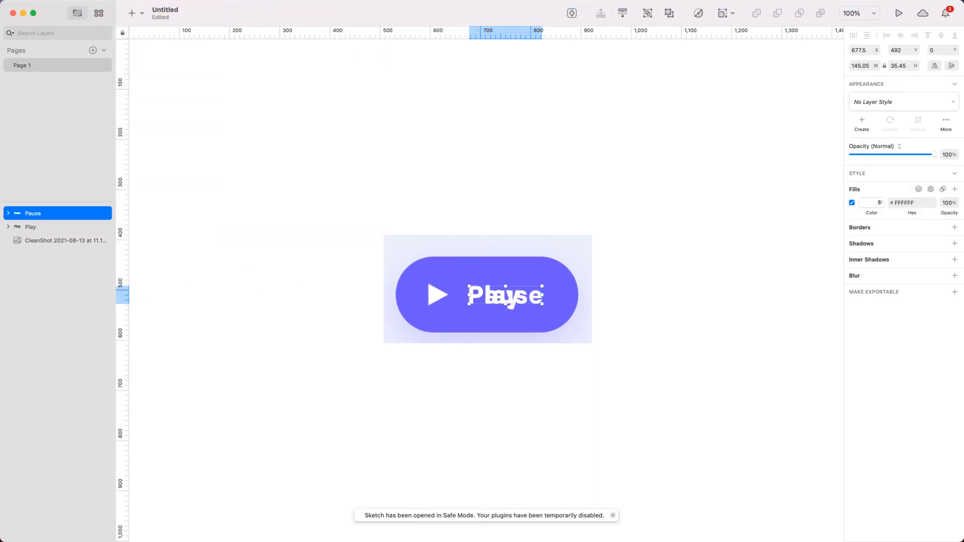
Expand the outlined Play layer to examine its individual letter paths.
{"action": "left_click", "coordinate": [8, 214]}
{"action": "left_click", "coordinate": [9, 213]}
{"action": "left_click", "coordinate": [8, 227]}
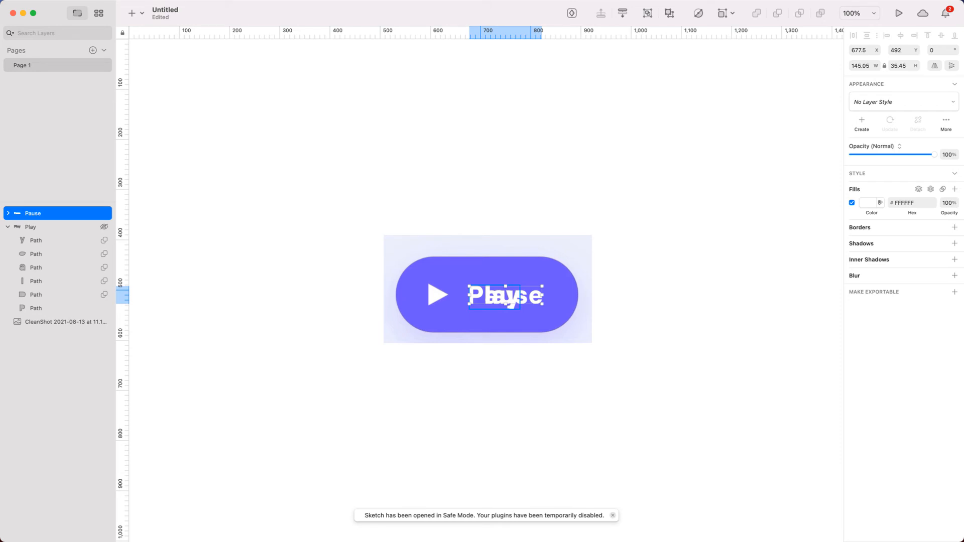
Switch to the shot.mp4 reference video and pause its playback.
{"action": "key", "text": "super+Tab"}
{"action": "key", "text": "super+Tab"}
{"action": "key", "text": "super+Tab"}
{"action": "key", "text": "super+Tab"}
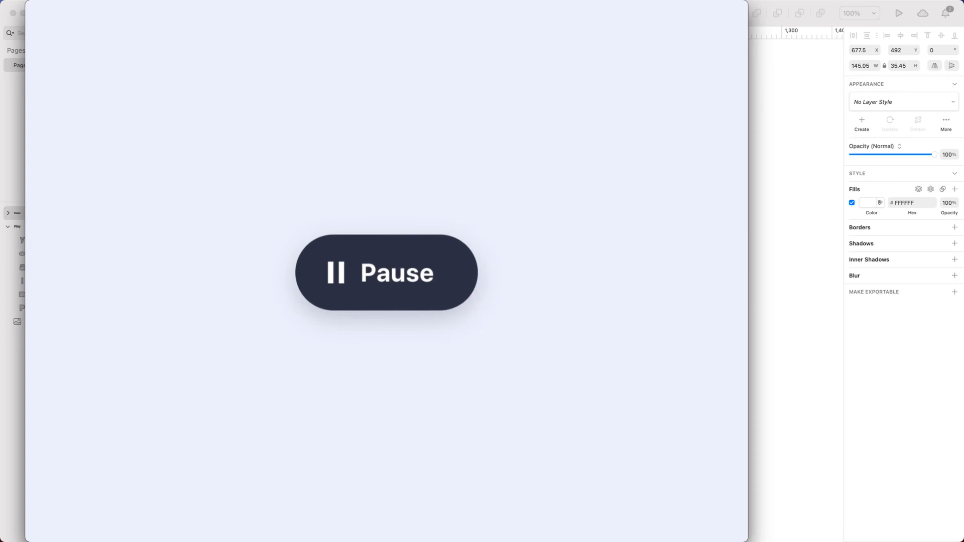
{"action": "key", "text": "space"}
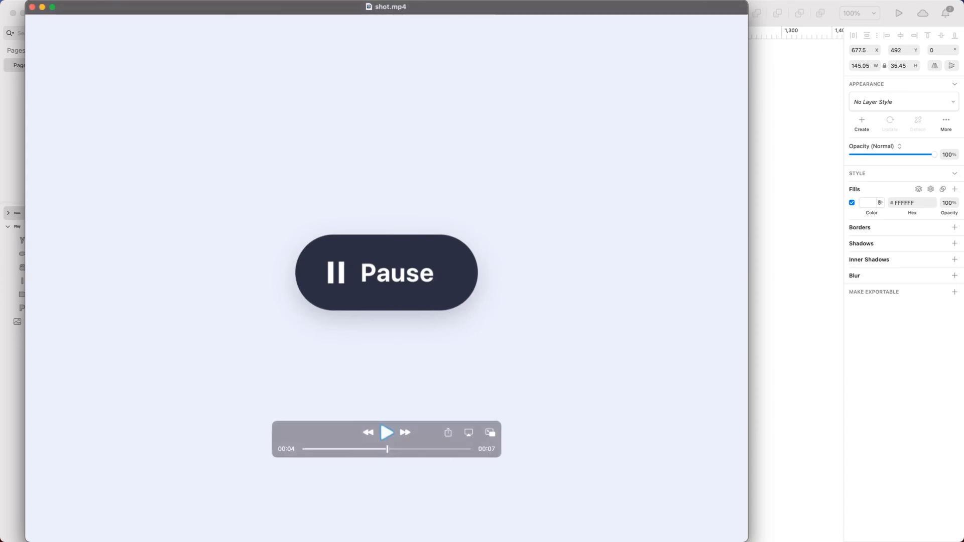
Step the reference video back frame by frame to about 00:01 to examine the button's label transition.
{"action": "key", "text": "Left"}
{"action": "key", "text": "Left"}
{"action": "key", "text": "Left"}
{"action": "key", "text": "Left"}
{"action": "key", "text": "Left"}
{"action": "key", "text": "Left"}
{"action": "key", "text": "Left"}
{"action": "key", "text": "Left"}
{"action": "key", "text": "Left"}
{"action": "key", "text": "Left"}
{"action": "key", "text": "Left"}
{"action": "key", "text": "Left"}
{"action": "key", "text": "Left"}
{"action": "key", "text": "Left"}
{"action": "key", "text": "Left"}
{"action": "key", "text": "Left"}
{"action": "key", "text": "Left"}
{"action": "key", "text": "Left"}
{"action": "key", "text": "Left"}
{"action": "key", "text": "Left"}
{"action": "key", "text": "Left"}
{"action": "key", "text": "Left"}
{"action": "key", "text": "Left"}
{"action": "key", "text": "Left"}
{"action": "key", "text": "Left"}
{"action": "key", "text": "Left"}
{"action": "key", "text": "Left"}
{"action": "key", "text": "Left"}
{"action": "key", "text": "Left"}
{"action": "key", "text": "Left"}
{"action": "key", "text": "Left"}
{"action": "key", "text": "Left"}
{"action": "key", "text": "Left"}
{"action": "key", "text": "Left"}
{"action": "key", "text": "Left"}
{"action": "key", "text": "Left"}
{"action": "key", "text": "Left"}
{"action": "key", "text": "Left"}
{"action": "key", "text": "Left"}
{"action": "key", "text": "Left"}
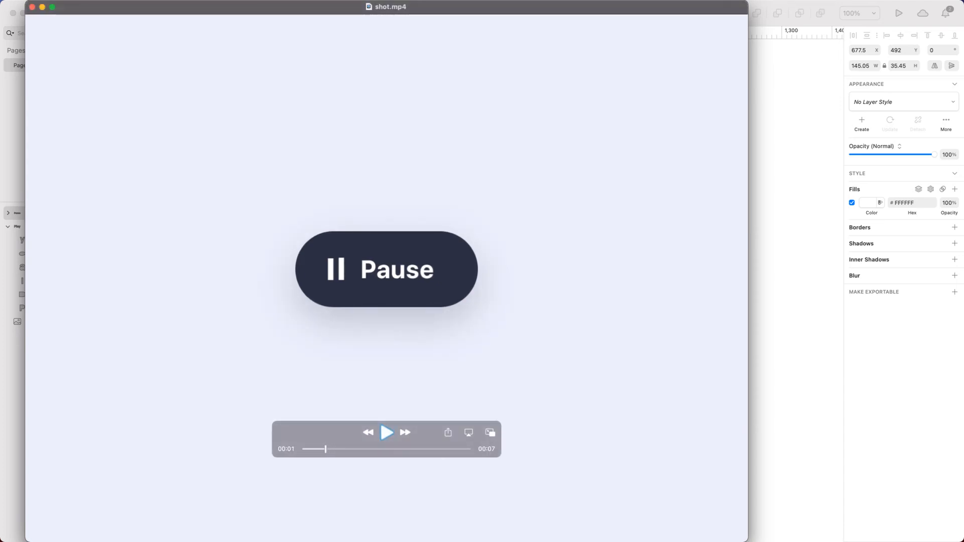
Step the reference video forward frame by frame from about 00:01 to 00:03 to examine the label letters' transitions between Play and Pause.
{"action": "key", "text": "Right"}
{"action": "key", "text": "Right"}
{"action": "key", "text": "Right"}
{"action": "key", "text": "Right"}
{"action": "key", "text": "Right"}
{"action": "key", "text": "Right"}
{"action": "key", "text": "Right"}
{"action": "key", "text": "Right"}
{"action": "key", "text": "Right"}
{"action": "key", "text": "Right"}
{"action": "key", "text": "Right"}
{"action": "key", "text": "Right"}
{"action": "key", "text": "Right"}
{"action": "key", "text": "Right"}
{"action": "key", "text": "Right"}
{"action": "key", "text": "Right"}
{"action": "key", "text": "Right"}
{"action": "key", "text": "Right"}
{"action": "key", "text": "Right"}
{"action": "key", "text": "Right"}
{"action": "key", "text": "Right"}
{"action": "key", "text": "Right"}
{"action": "key", "text": "Right"}
{"action": "key", "text": "Right"}
{"action": "key", "text": "Right"}
{"action": "key", "text": "Right"}
{"action": "key", "text": "Right"}
{"action": "key", "text": "Right"}
{"action": "key", "text": "Right"}
{"action": "key", "text": "Right"}
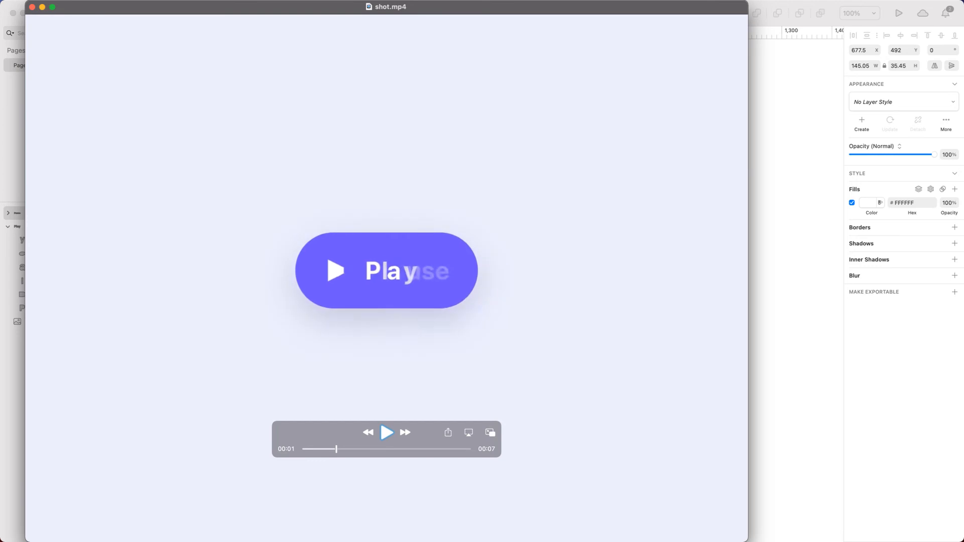
{"action": "key", "text": "Right"}
{"action": "key", "text": "Right"}
{"action": "key", "text": "Right"}
{"action": "key", "text": "Right"}
{"action": "key", "text": "Right"}
{"action": "key", "text": "Right"}
{"action": "key", "text": "Right"}
{"action": "key", "text": "Right"}
{"action": "key", "text": "Right"}
{"action": "key", "text": "Right"}
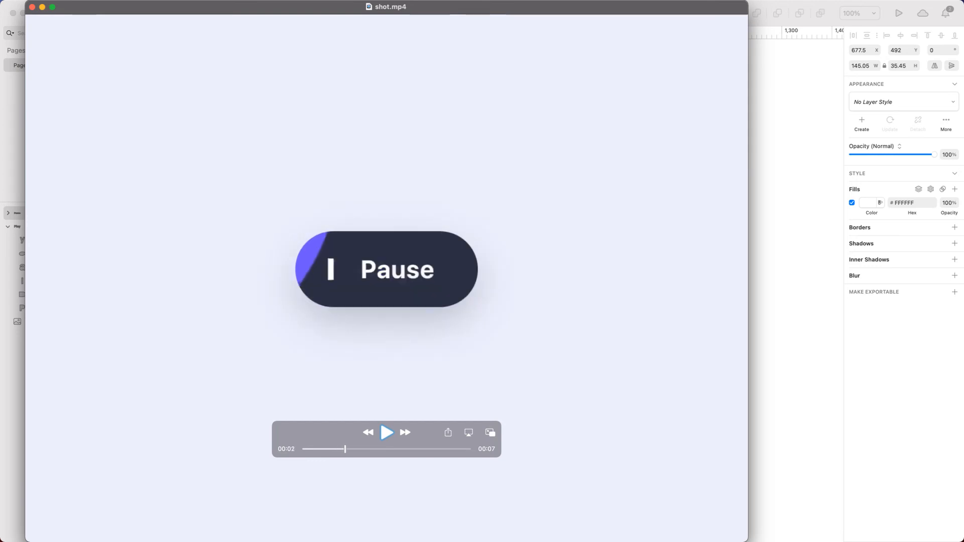
{"action": "key", "text": "Right"}
{"action": "key", "text": "Right"}
{"action": "key", "text": "Right"}
{"action": "key", "text": "Right"}
{"action": "key", "text": "Right"}
{"action": "key", "text": "Right"}
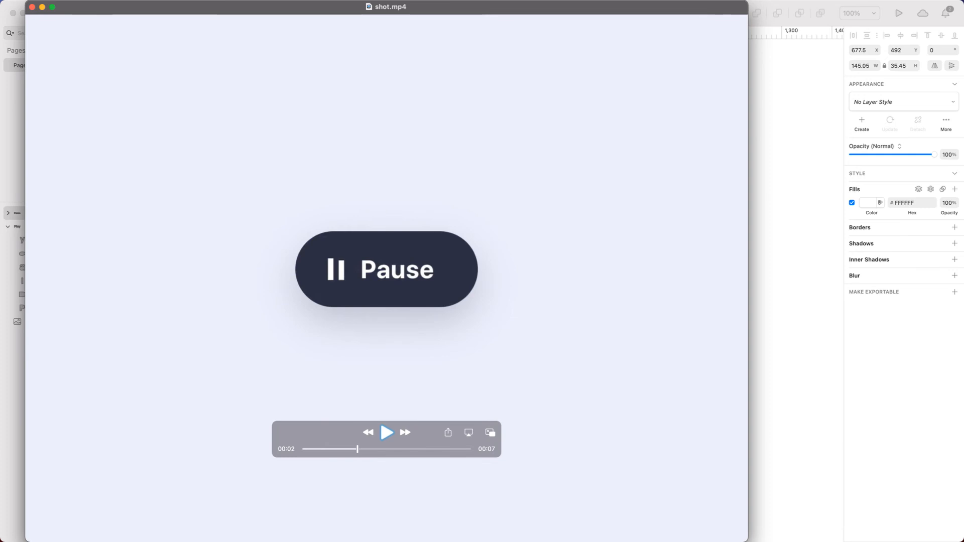
{"action": "key", "text": "Right"}
{"action": "key", "text": "Right"}
{"action": "key", "text": "Right"}
{"action": "key", "text": "Right"}
{"action": "key", "text": "Right"}
{"action": "key", "text": "Right"}
{"action": "key", "text": "Right"}
{"action": "key", "text": "Right"}
{"action": "key", "text": "Right"}
{"action": "key", "text": "Right"}
{"action": "key", "text": "Right"}
{"action": "key", "text": "Right"}
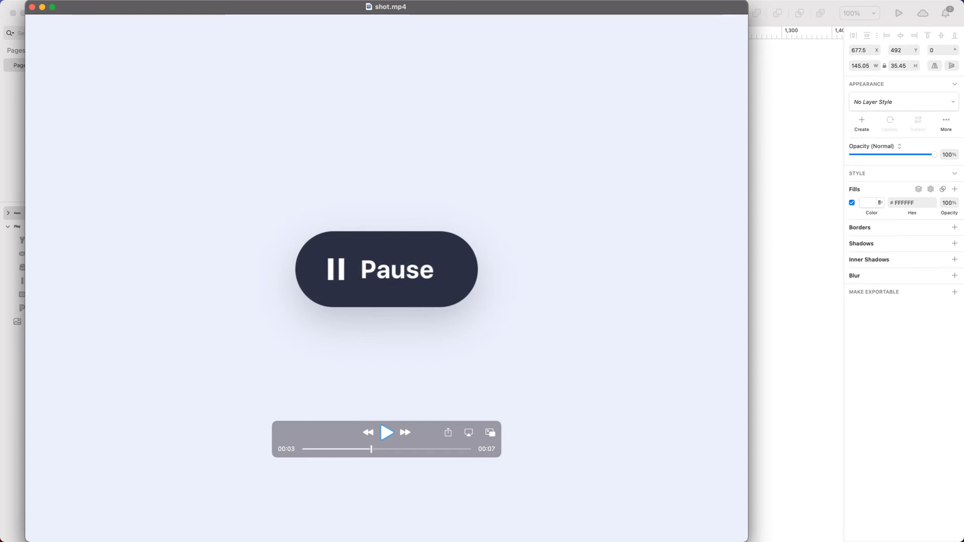
{"action": "key", "text": "Right"}
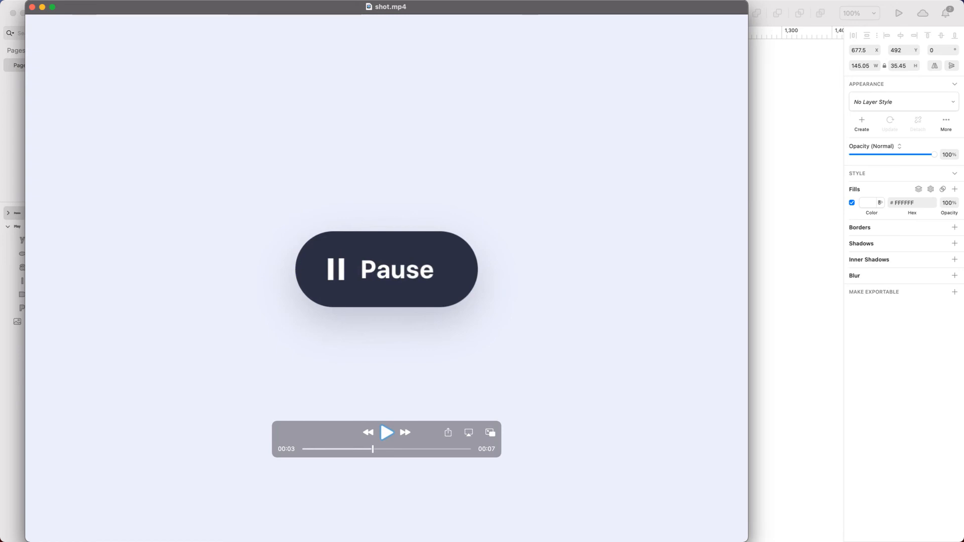
{"action": "key", "text": "Left"}
{"action": "key", "text": "Left"}
{"action": "key", "text": "Left"}
{"action": "key", "text": "Left"}
{"action": "key", "text": "Left"}
{"action": "key", "text": "Left"}
Switch to Sketch and move the letter y and letter l paths out of the outlined Play shape, placing them above it.
{"action": "key", "text": "super+Tab"}
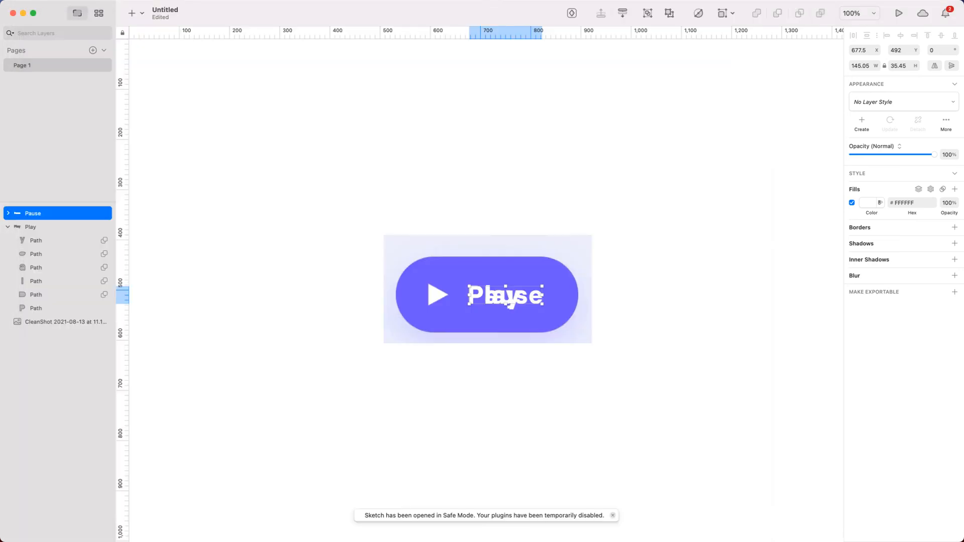
{"action": "left_click", "coordinate": [55, 227]}
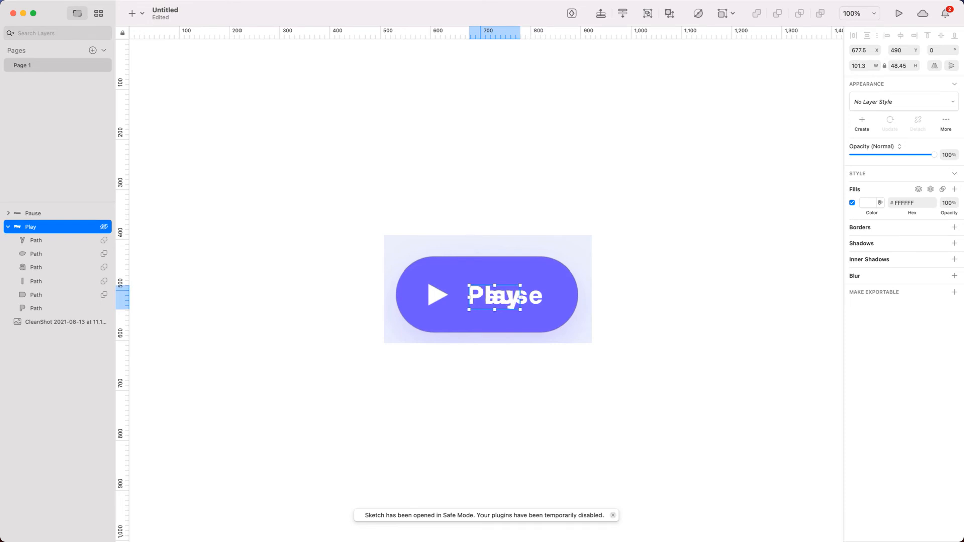
{"action": "right_click", "coordinate": [55, 225]}
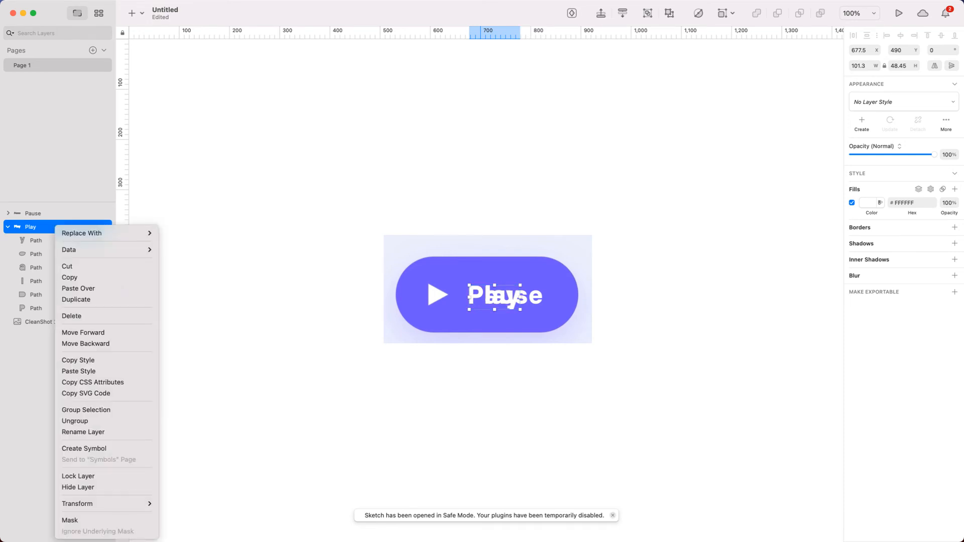
{"action": "key", "text": "Escape"}
{"action": "left_click", "coordinate": [55, 214]}
{"action": "left_click", "coordinate": [9, 227]}
{"action": "left_click", "coordinate": [50, 227]}
{"action": "left_click", "coordinate": [8, 227]}
{"action": "left_click_drag", "start_coordinate": [36, 240], "coordinate": [37, 220]}
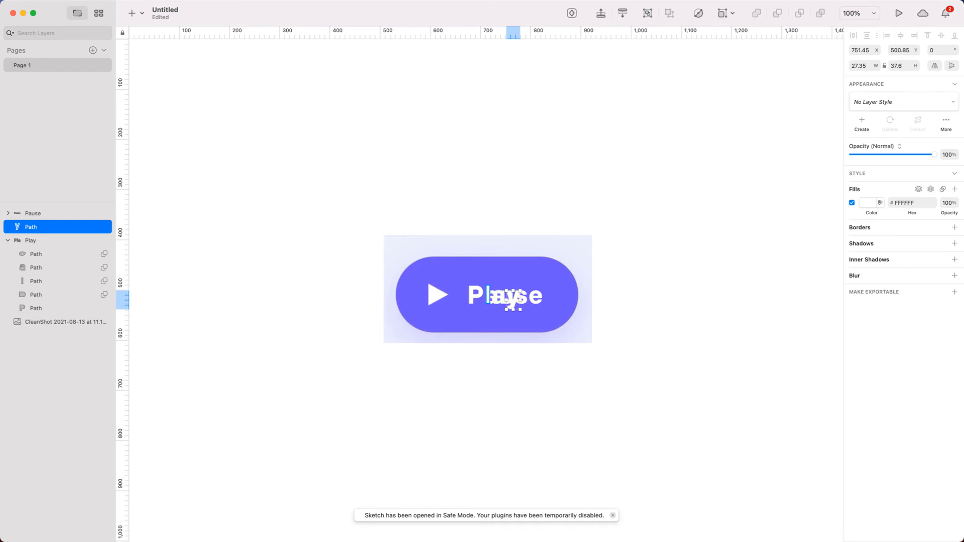
{"action": "left_click", "coordinate": [488, 296]}
{"action": "left_click_drag", "start_coordinate": [35, 280], "coordinate": [36, 240]}
Rename the two extracted letter paths lPath and yPath to match their letters.
{"action": "key", "text": "super+r"}
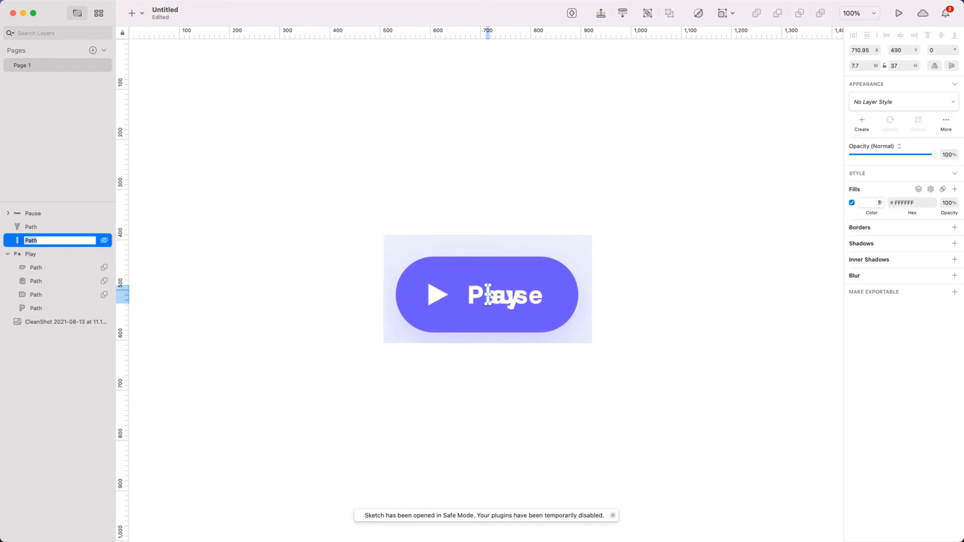
{"action": "key", "text": "Left"}
{"action": "left_click", "coordinate": [513, 303]}
{"action": "key", "text": "super+r"}
{"action": "key", "text": "Left"}
{"action": "type", "text": "y"}
{"action": "key", "text": "Return"}
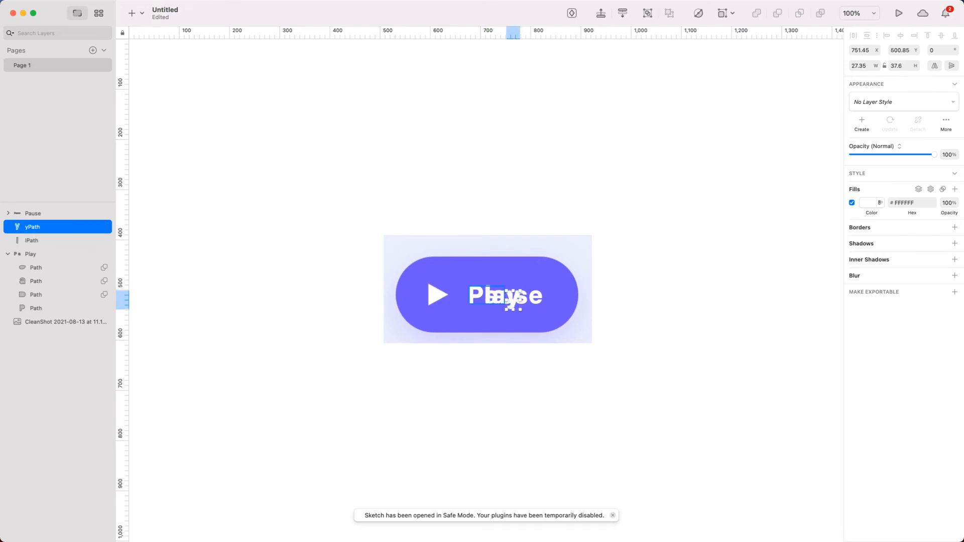
Duplicate the remaining Play shape, naming the upper copy a1Path and the lower one pPath.
{"action": "left_click", "coordinate": [497, 297]}
{"action": "key", "text": "super+d"}
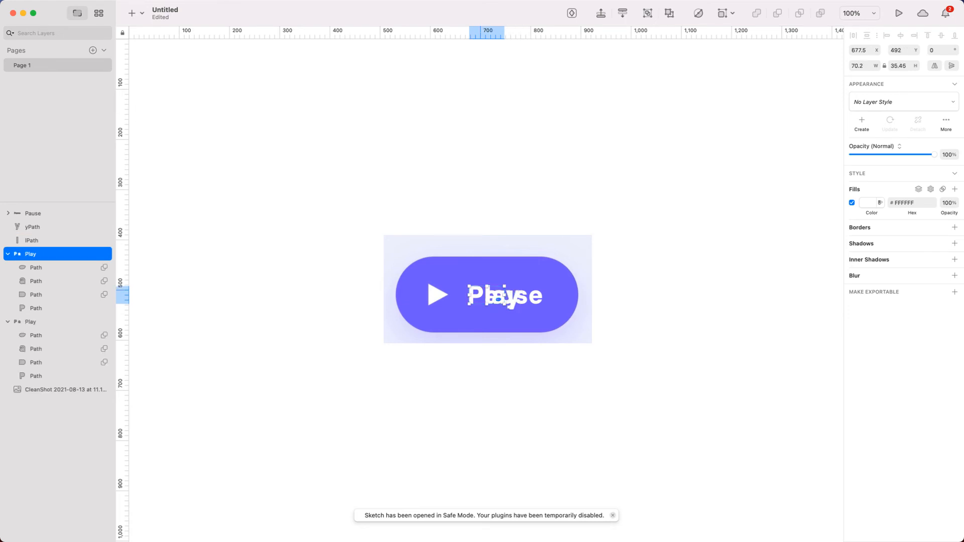
{"action": "left_click", "coordinate": [50, 268]}
{"action": "left_click", "coordinate": [50, 254]}
{"action": "key", "text": "super+r"}
{"action": "type", "text": "a1Path"}
{"action": "key", "text": "Return"}
{"action": "left_click", "coordinate": [50, 321]}
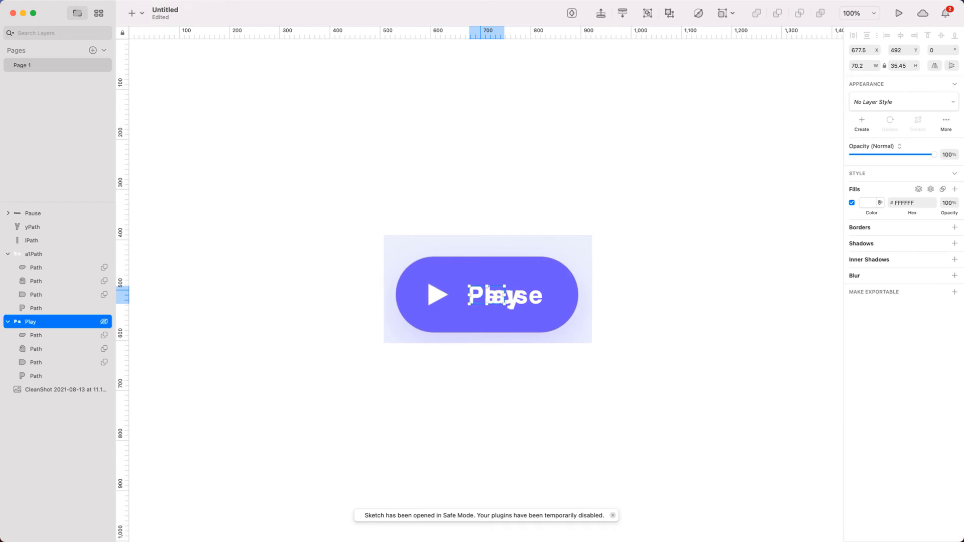
{"action": "key", "text": "super+r"}
{"action": "type", "text": "a"}
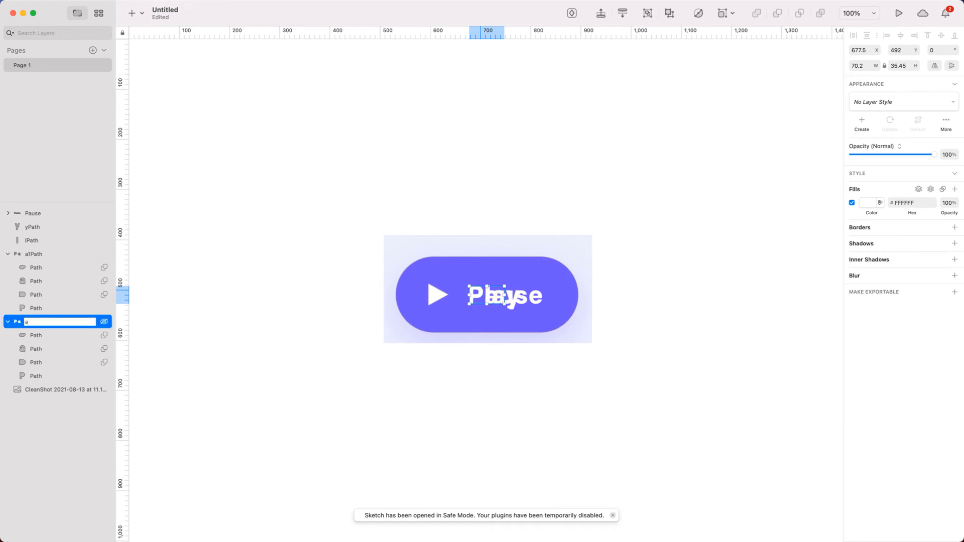
{"action": "type", "text": "pPath"}
{"action": "key", "text": "Return"}
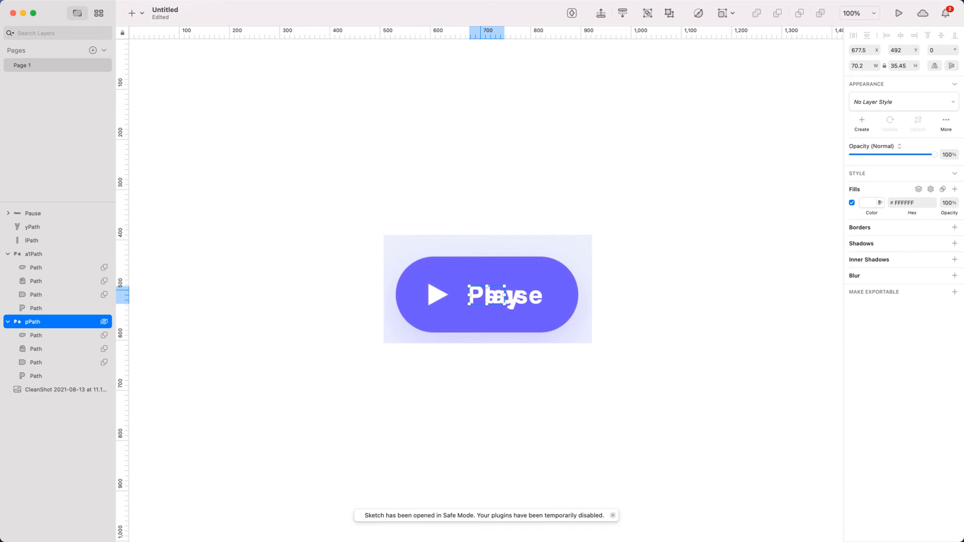
Delete the letter a's two paths from the pPath shape.
{"action": "left_click", "coordinate": [497, 295]}
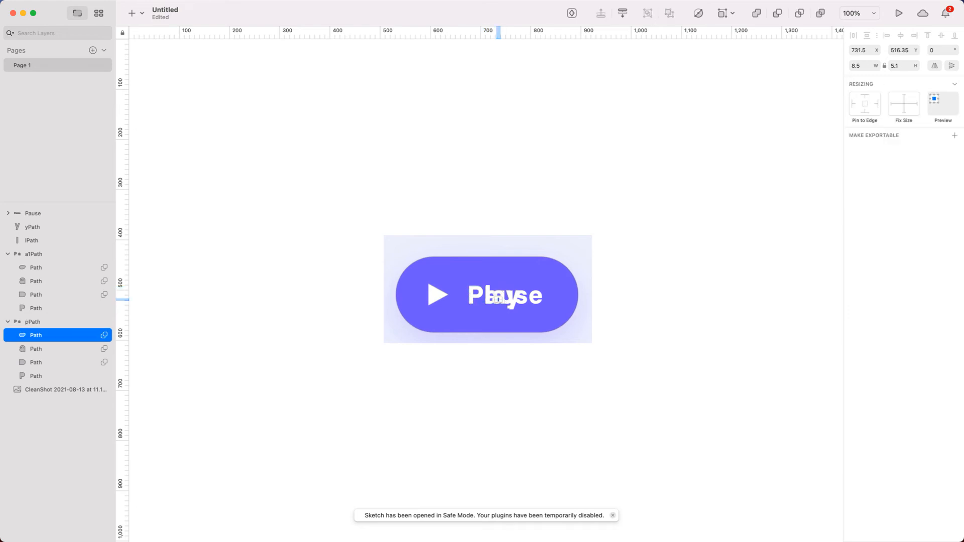
{"action": "left_click", "coordinate": [498, 298], "text": "shift"}
{"action": "key", "text": "Delete"}
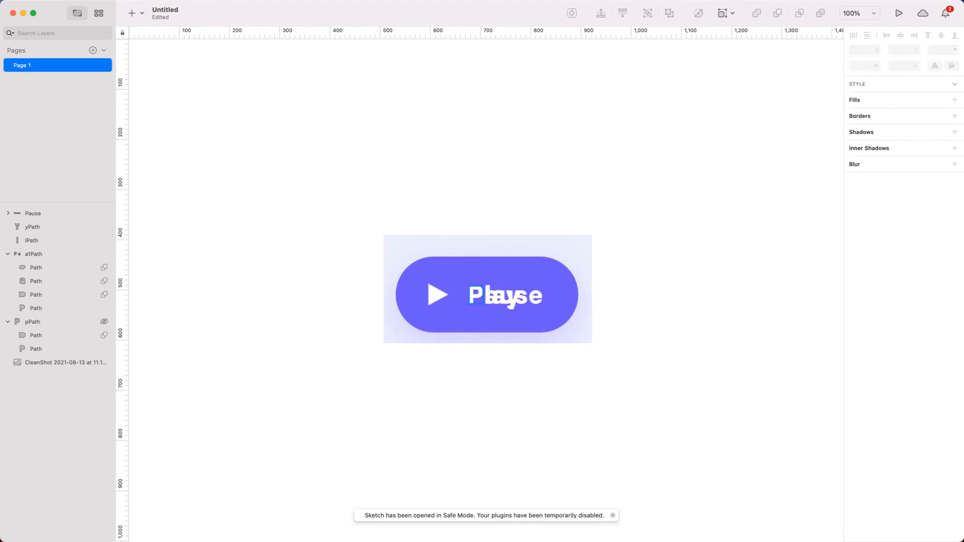
Delete the letter P's two paths from the a1Path shape, and collapse both letter shapes in the layer list.
{"action": "left_click", "coordinate": [45, 254]}
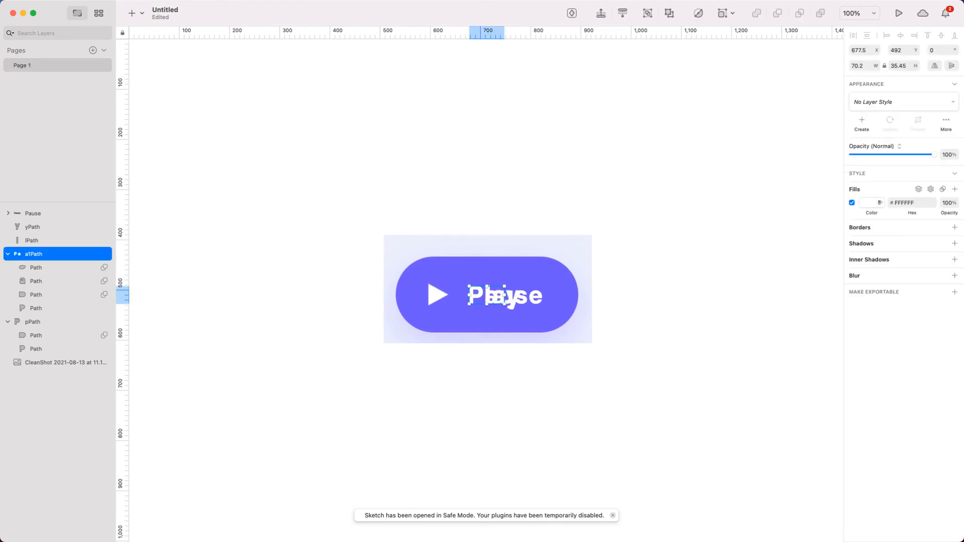
{"action": "left_click", "coordinate": [45, 294]}
{"action": "left_click", "coordinate": [46, 308], "text": "shift"}
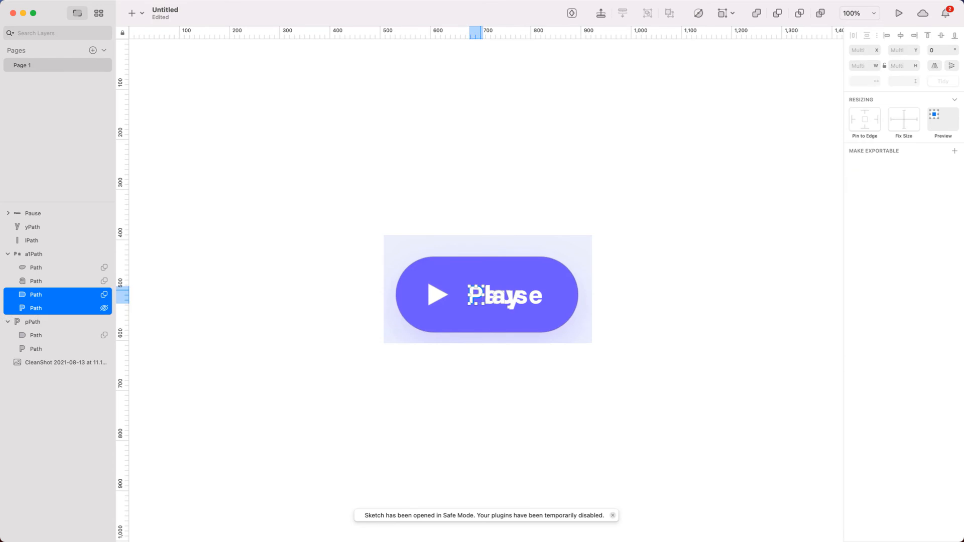
{"action": "key", "text": "BackSpace"}
{"action": "left_click", "coordinate": [8, 254]}
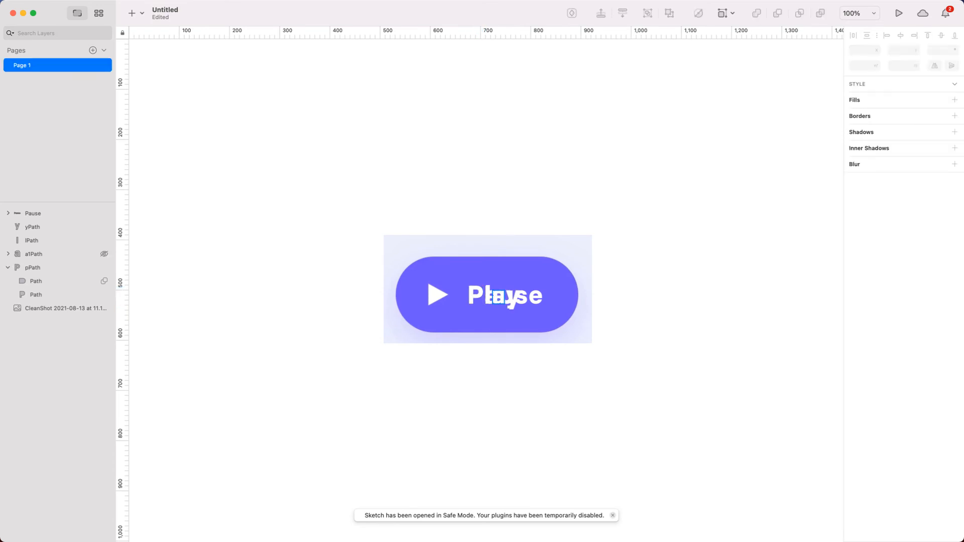
{"action": "left_click", "coordinate": [8, 267]}
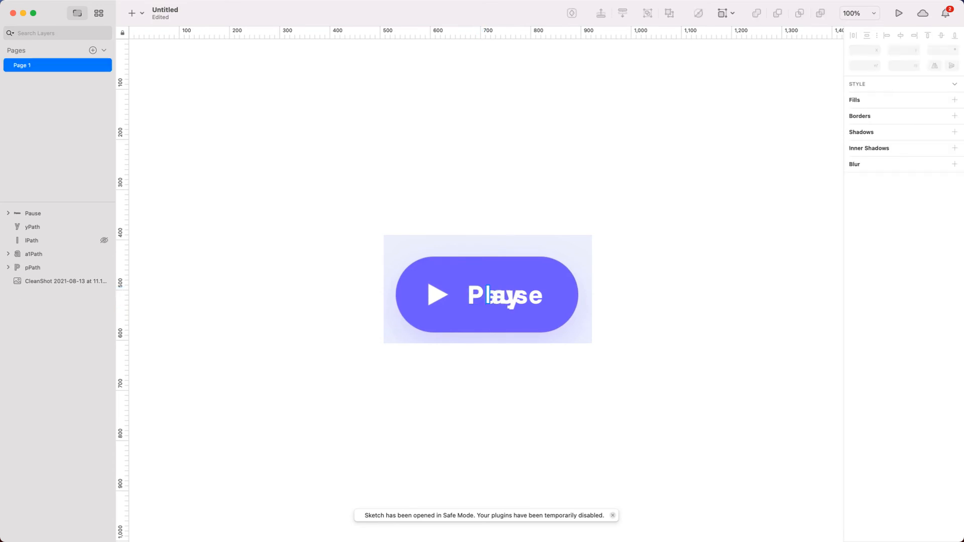
Group the yPath, lPath, a1Path and pPath layers and name the group playTextGroup.
{"action": "left_click", "coordinate": [45, 227]}
{"action": "left_click", "coordinate": [45, 268], "text": "shift"}
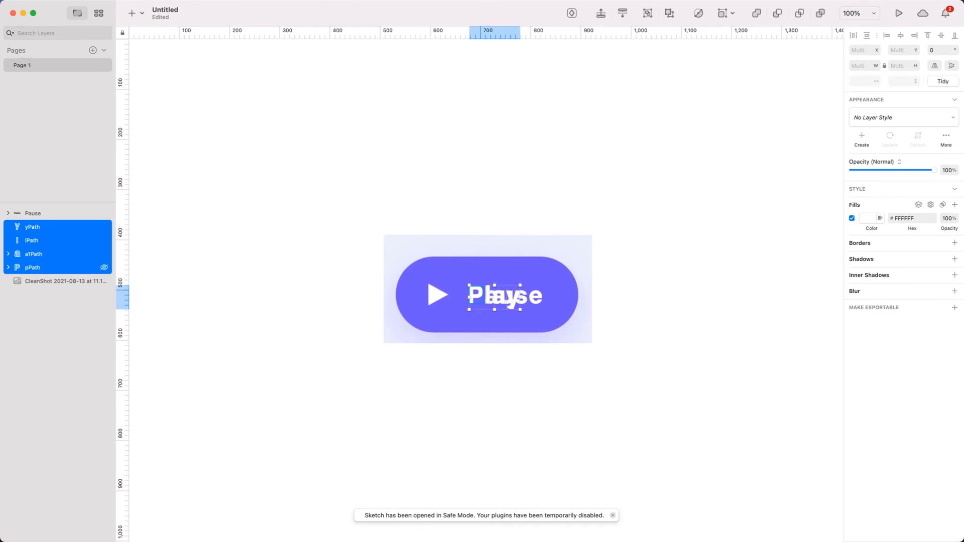
{"action": "key", "text": "super+g"}
{"action": "key", "text": "super+r"}
{"action": "type", "text": "playGroup"}
{"action": "key", "text": "Left"}
{"action": "key", "text": "Left"}
{"action": "key", "text": "Left"}
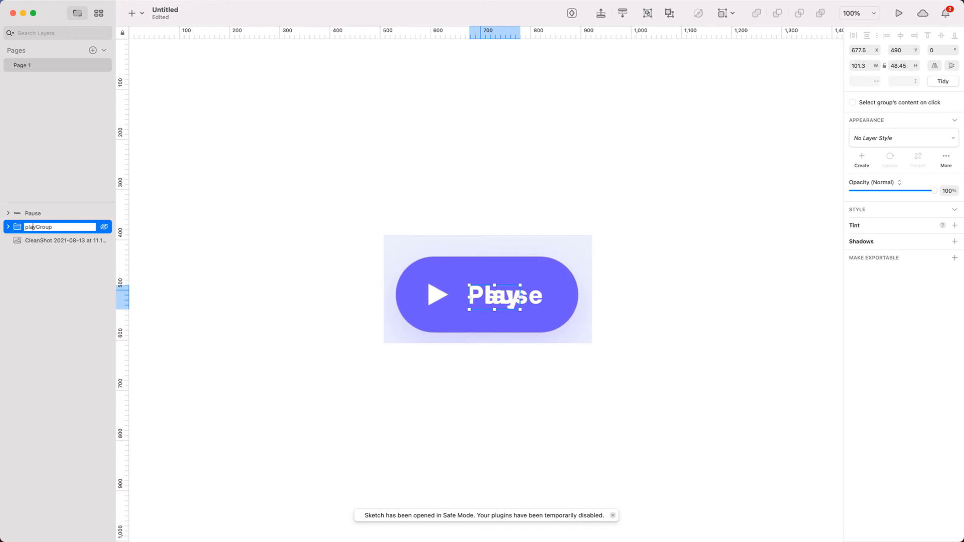
{"action": "type", "text": "Text"}
{"action": "key", "text": "Return"}
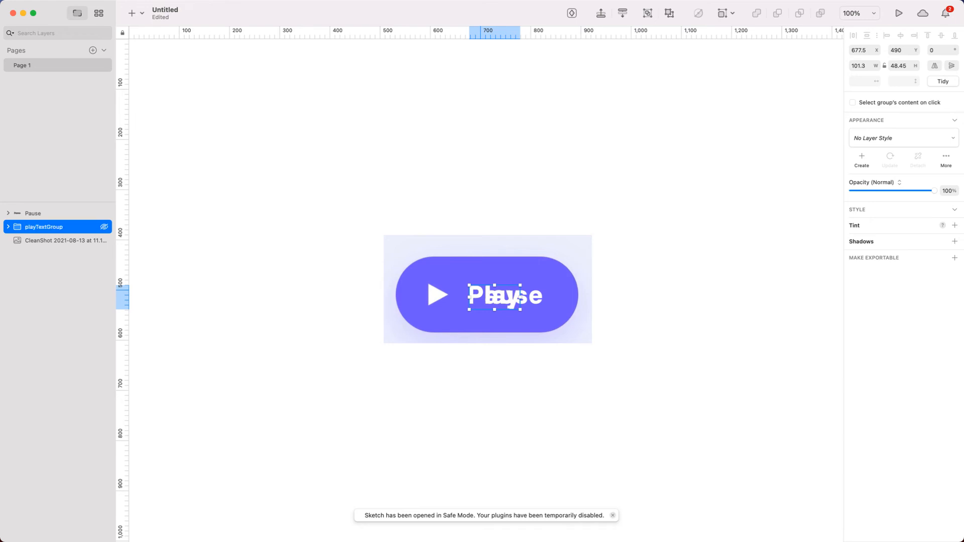
Move the letter s and letter u paths out of the outlined Pause shape, and duplicate the remaining shape.
{"action": "left_click", "coordinate": [8, 214]}
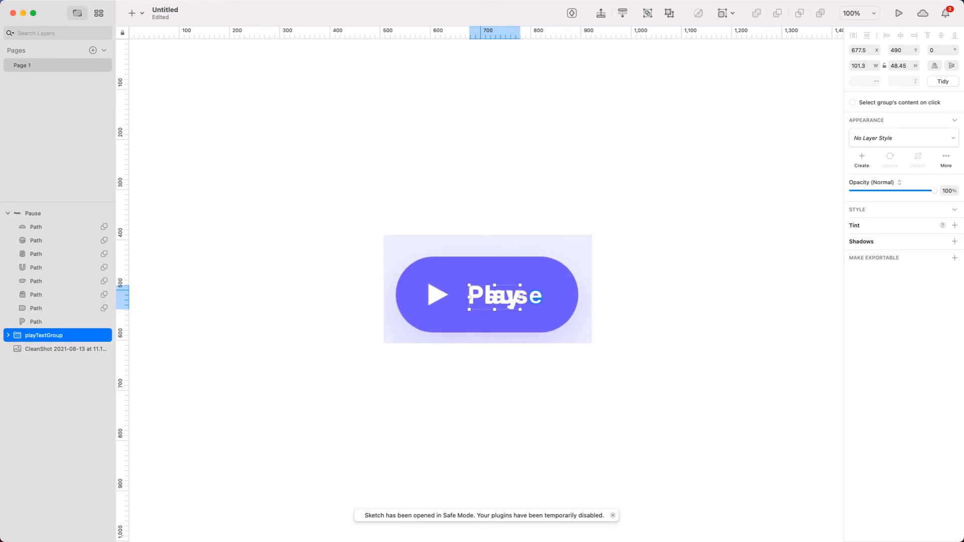
{"action": "left_click_drag", "start_coordinate": [36, 254], "coordinate": [33, 217]}
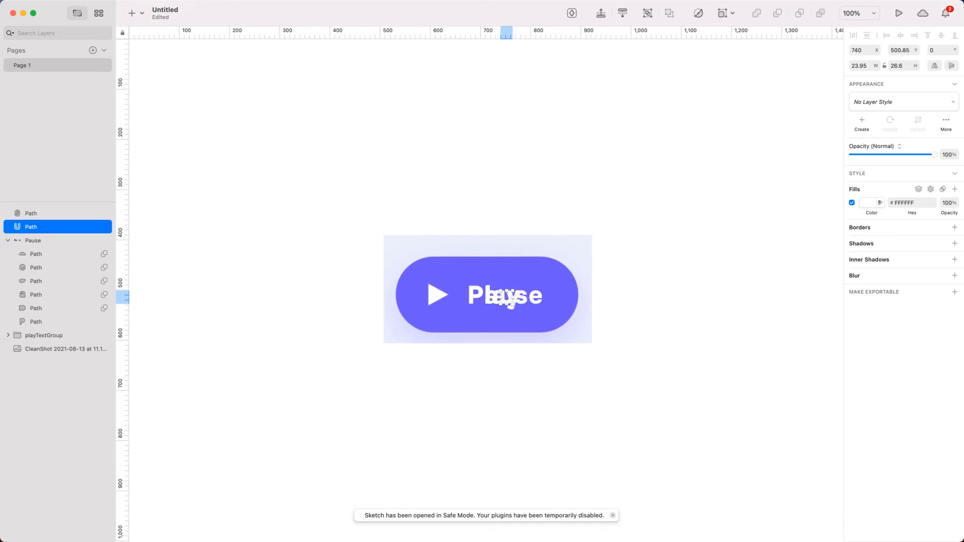
{"action": "left_click", "coordinate": [8, 240]}
{"action": "left_click", "coordinate": [33, 240]}
{"action": "key", "text": "super+d"}
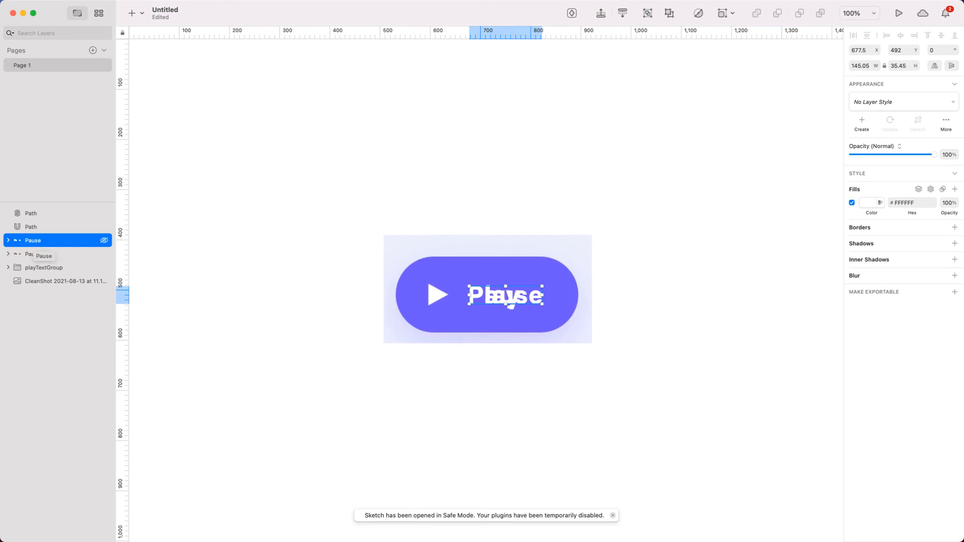
Delete the letter P's paths from the upper Pause shape, and remove the other Pause shape that still contains the P.
{"action": "left_click", "coordinate": [8, 240]}
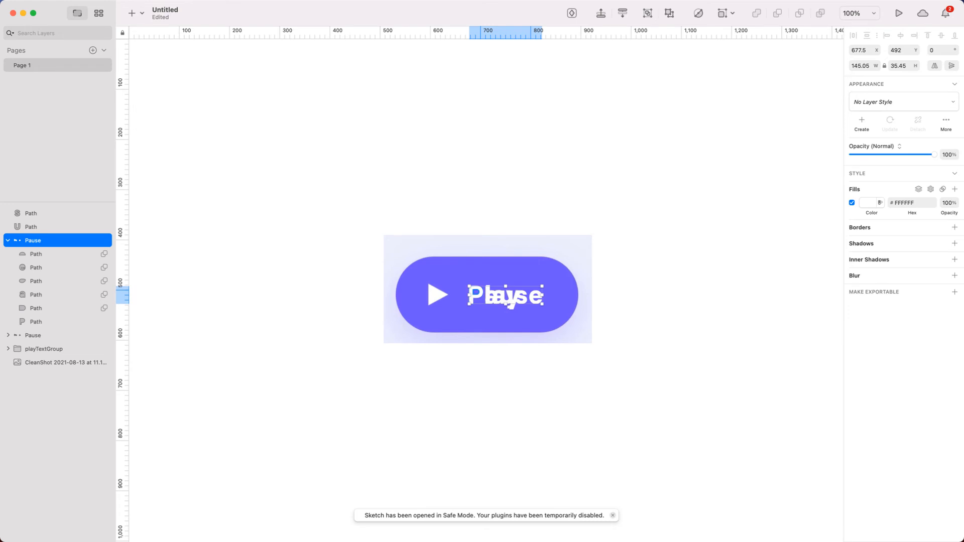
{"action": "left_click", "coordinate": [42, 308]}
{"action": "left_click", "coordinate": [42, 322], "text": "shift"}
{"action": "key", "text": "BackSpace"}
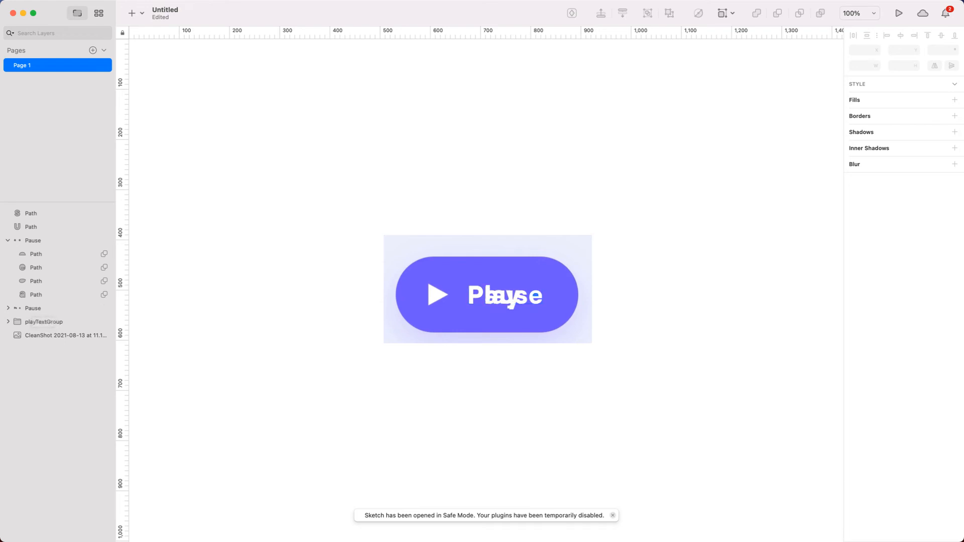
{"action": "left_click", "coordinate": [8, 240]}
{"action": "left_click", "coordinate": [33, 254]}
{"action": "key", "text": "BackSpace"}
Duplicate the remaining Pause shape and delete the letter e's two paths from the upper copy.
{"action": "left_click", "coordinate": [33, 241]}
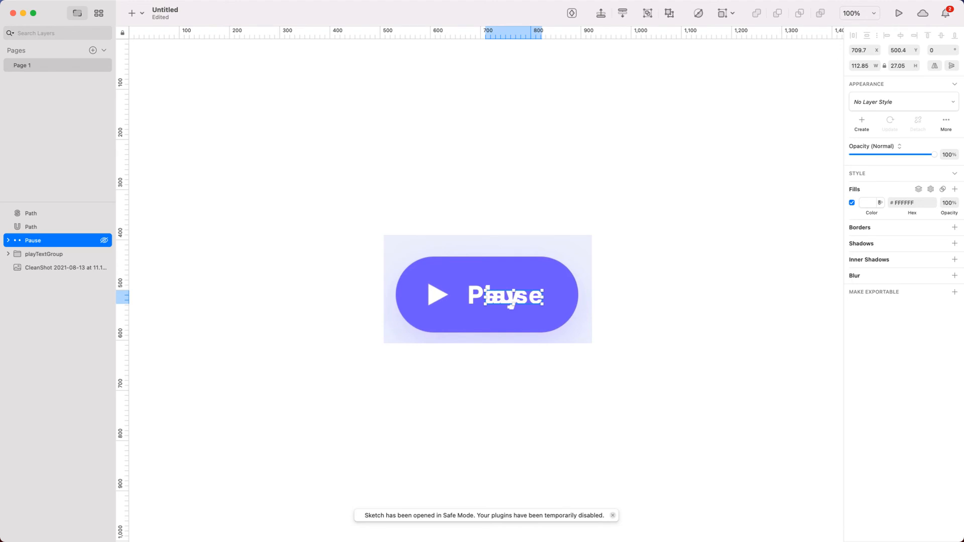
{"action": "key", "text": "super+d"}
{"action": "left_click", "coordinate": [8, 240]}
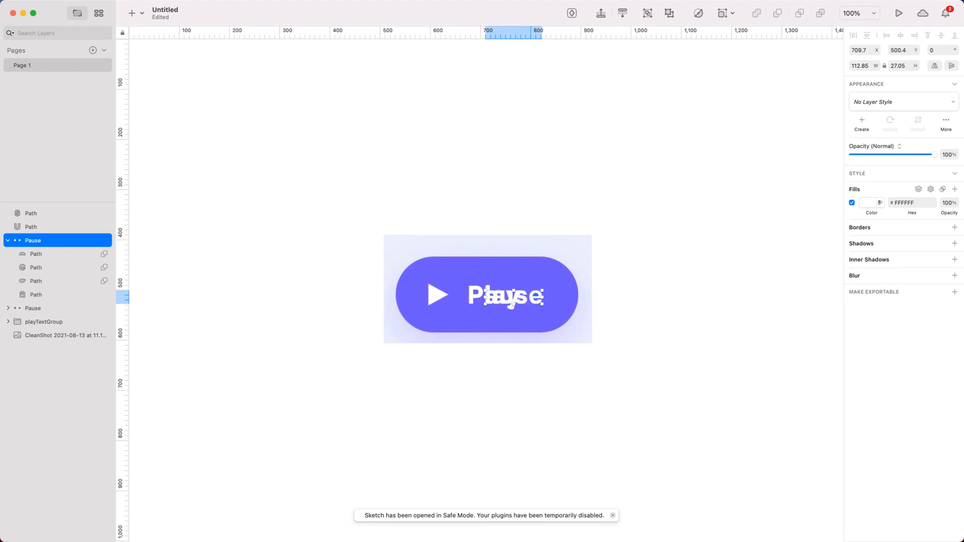
{"action": "left_click", "coordinate": [36, 254]}
{"action": "left_click", "coordinate": [36, 267], "text": "shift"}
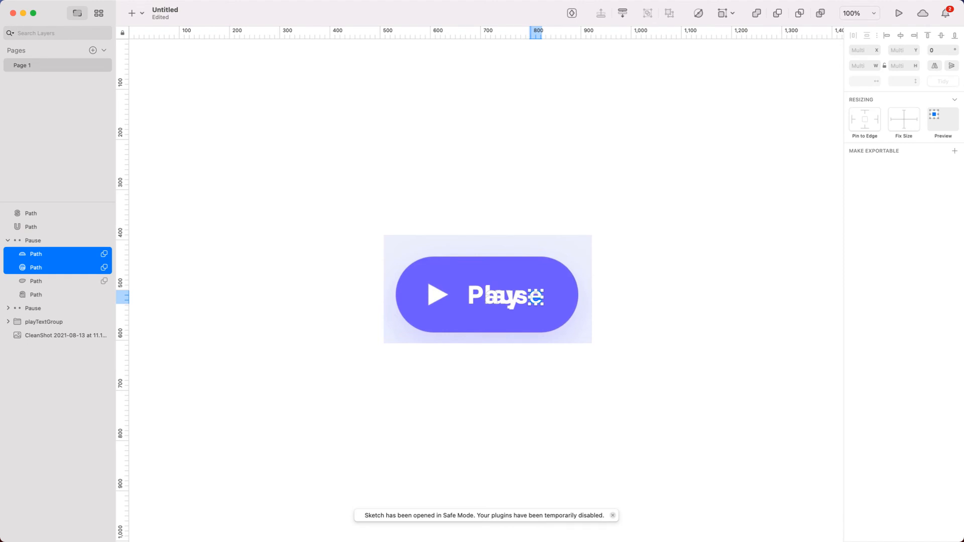
{"action": "key", "text": "Delete"}
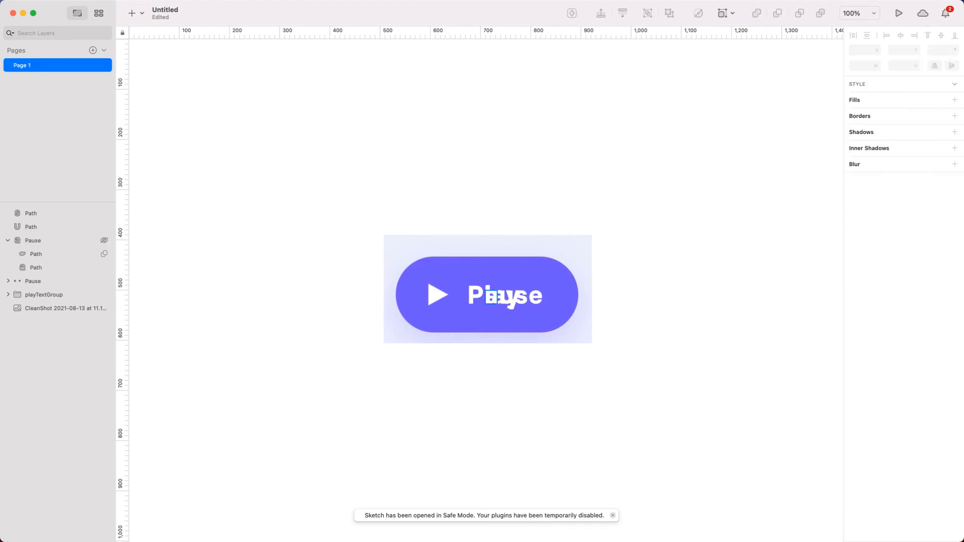
Rename the Pause shape containing only the letter a as a2Path.
{"action": "double_click", "coordinate": [33, 240]}
{"action": "type", "text": "a"}
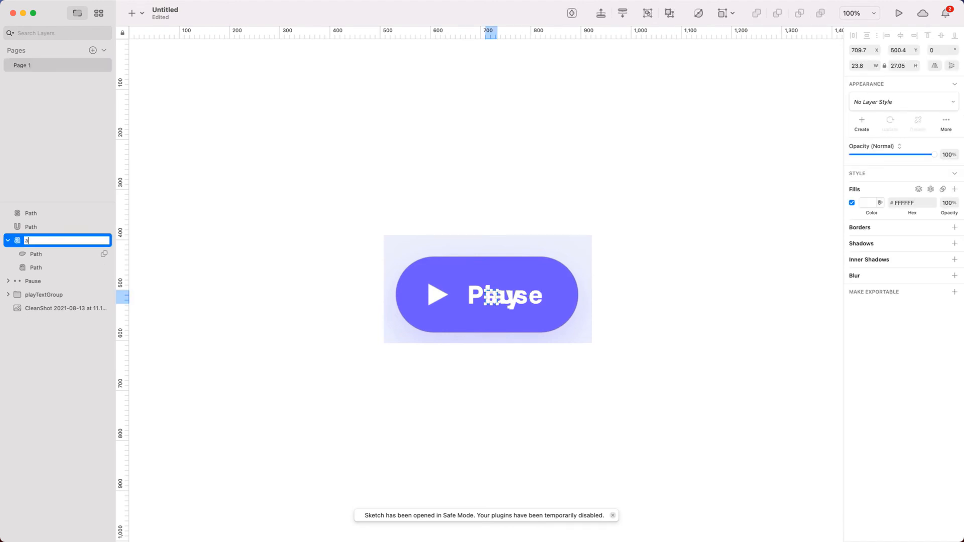
{"action": "type", "text": "2Path"}
{"action": "key", "text": "Return"}
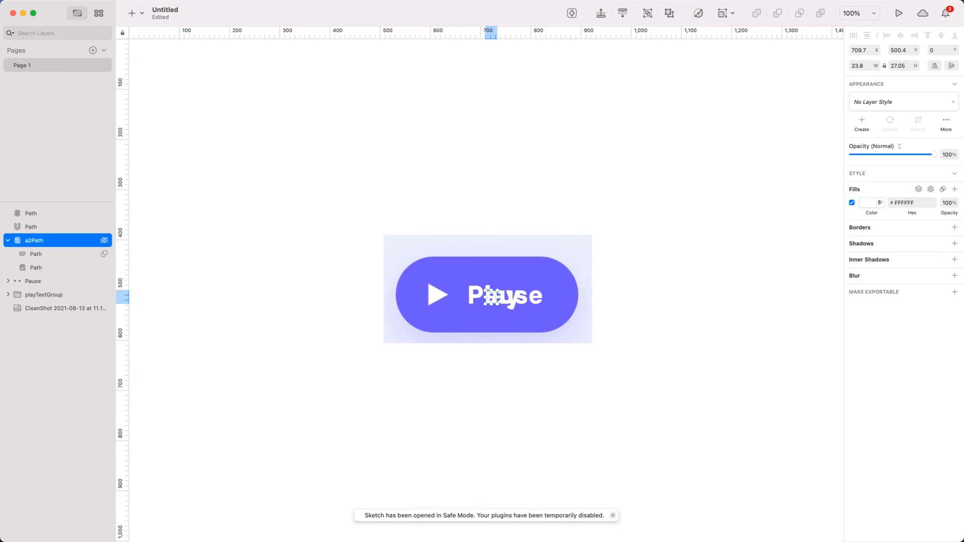
Delete the letter a's two paths from the remaining outlined Pause shape.
{"action": "left_click", "coordinate": [33, 281]}
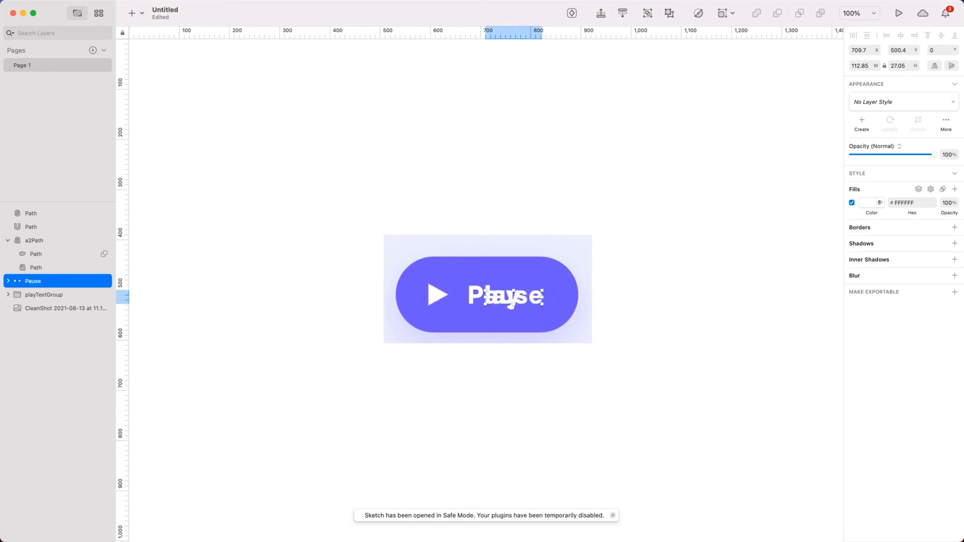
{"action": "left_click", "coordinate": [8, 281]}
{"action": "left_click", "coordinate": [36, 322]}
{"action": "left_click", "coordinate": [37, 335], "text": "shift"}
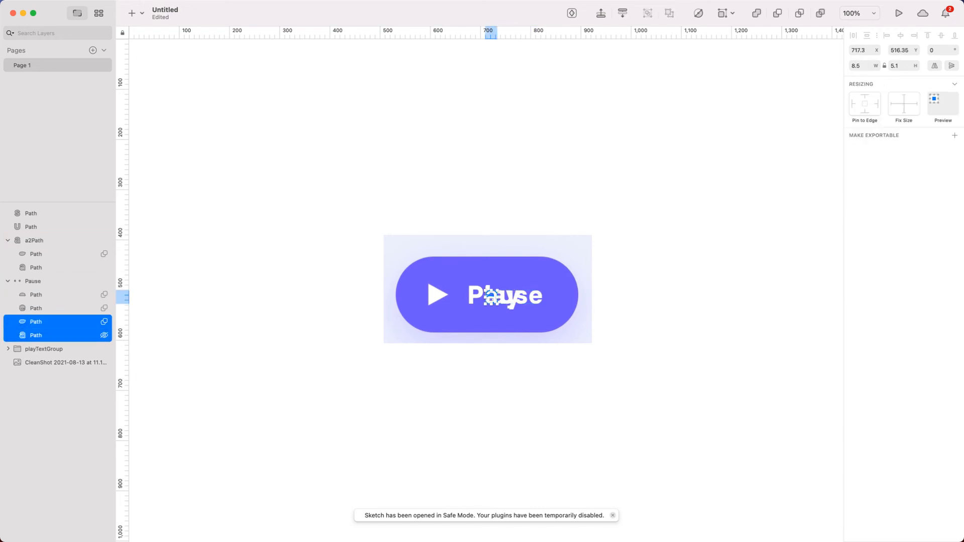
{"action": "key", "text": "Delete"}
Rename the Pause shape containing only the letter e as ePath and collapse it.
{"action": "double_click", "coordinate": [33, 281]}
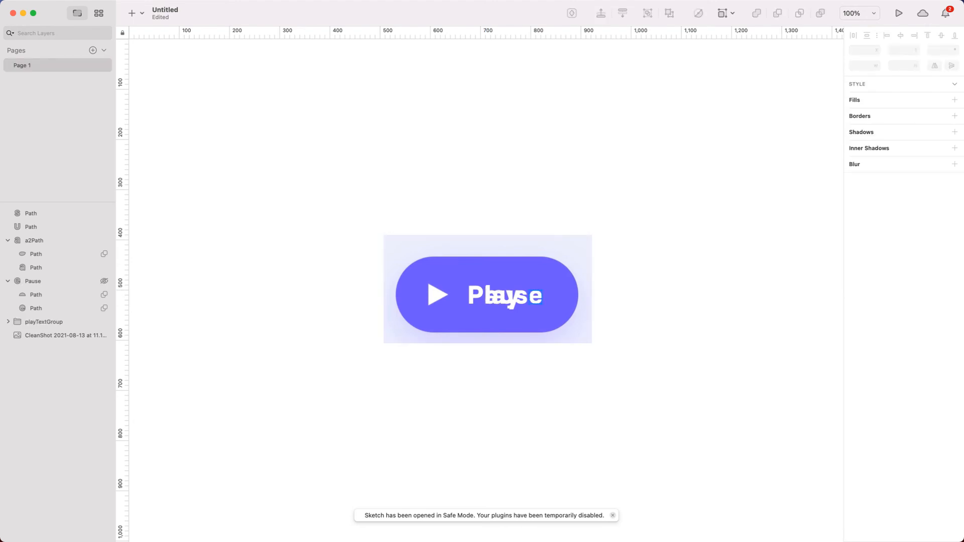
{"action": "type", "text": "ePath"}
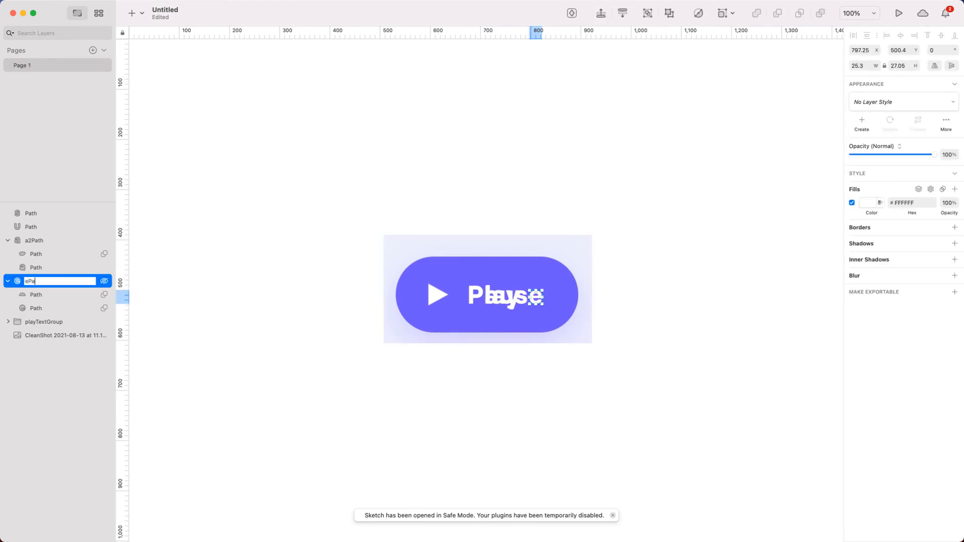
{"action": "key", "text": "Return"}
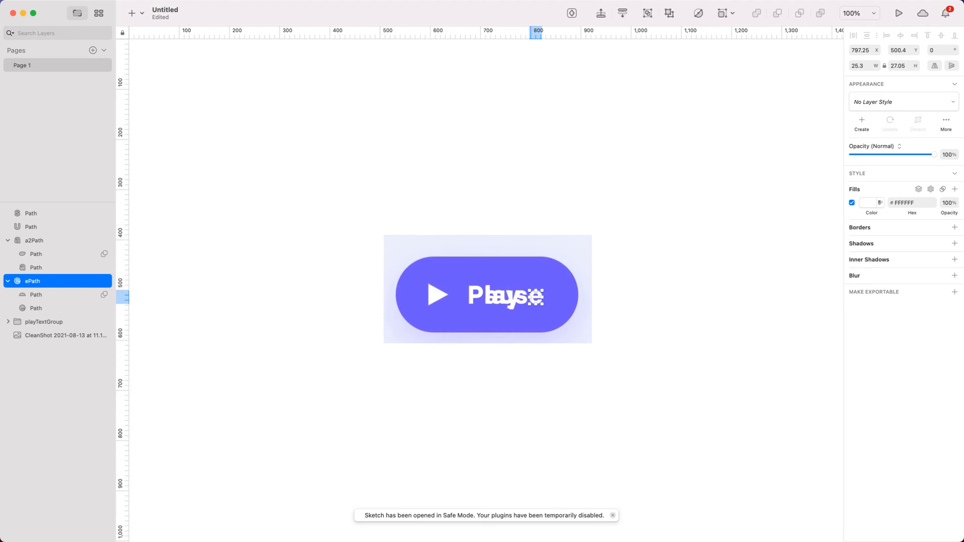
{"action": "left_click", "coordinate": [7, 281]}
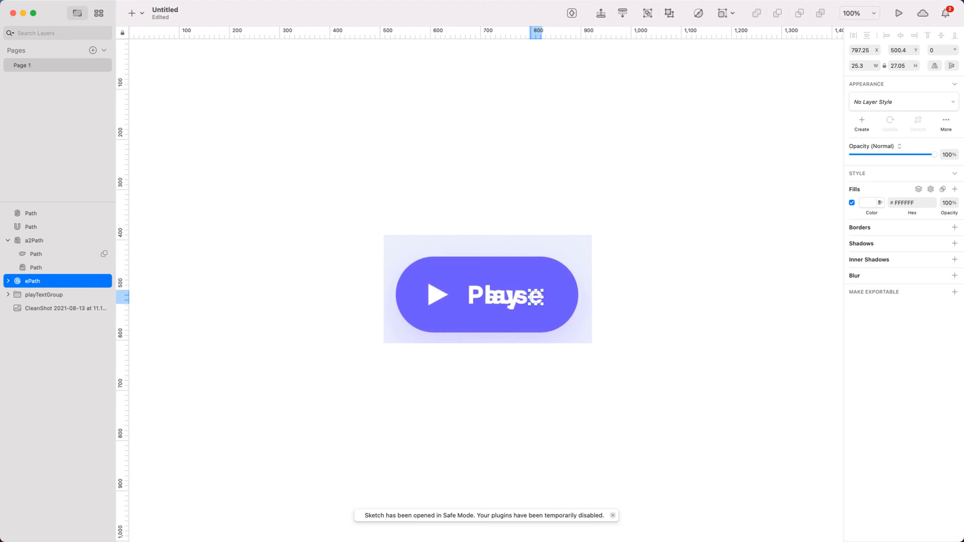
Group the four Pause letter shapes and name the group pauseTextGroup.
{"action": "left_click", "coordinate": [7, 241]}
{"action": "left_click", "coordinate": [31, 213], "text": "shift"}
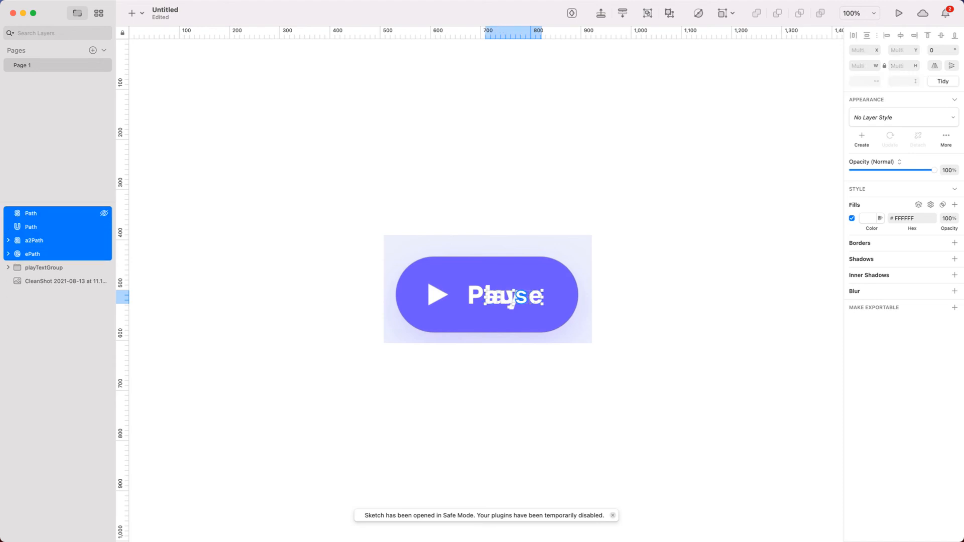
{"action": "key", "text": "super+g"}
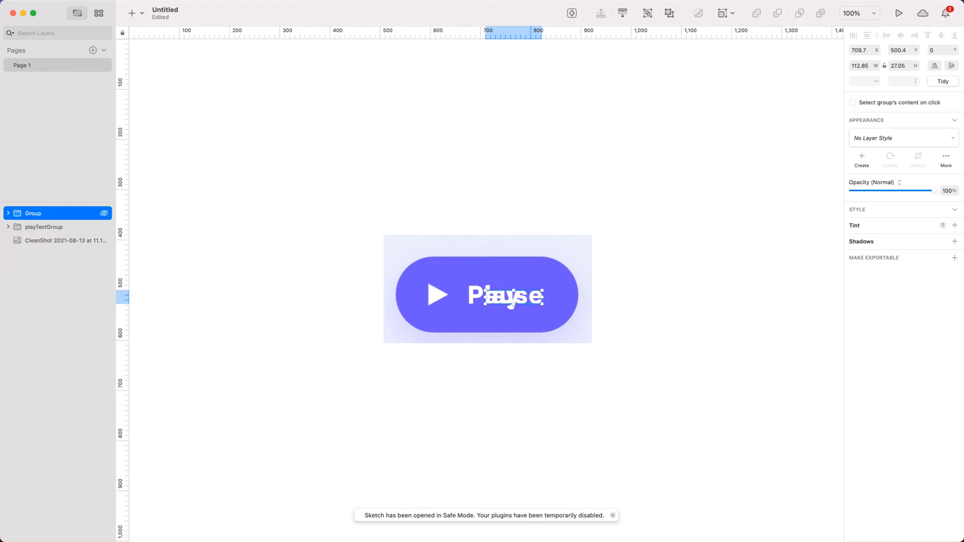
{"action": "key", "text": "super+r"}
{"action": "type", "text": "paus"}
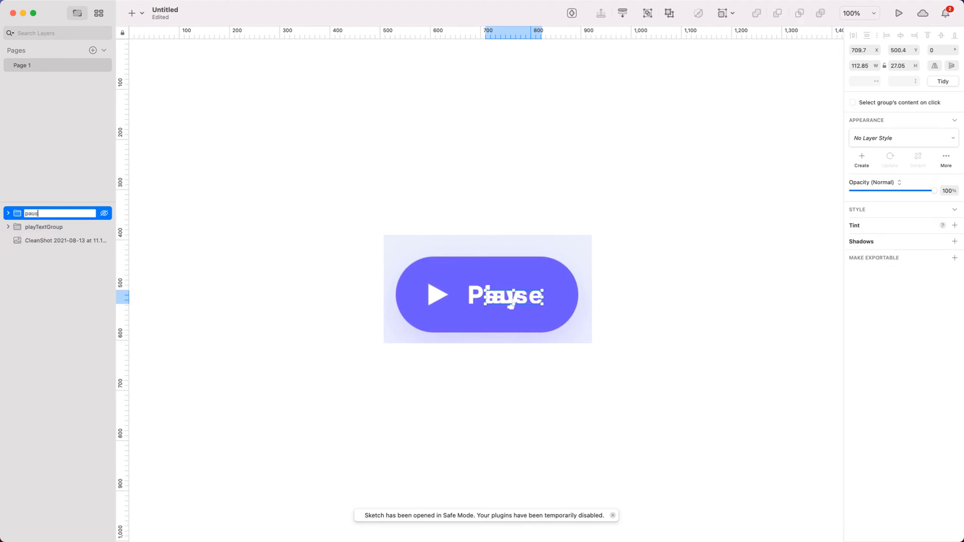
{"action": "type", "text": "eTextGroup"}
{"action": "key", "text": "Return"}
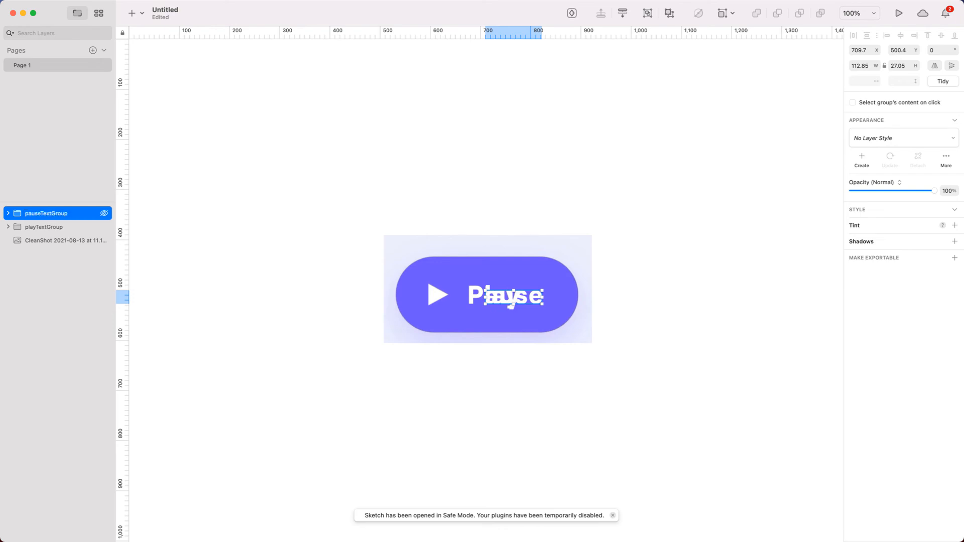
Save the Sketch document on the Desktop as playPauseText.
{"action": "key", "text": "super+s"}
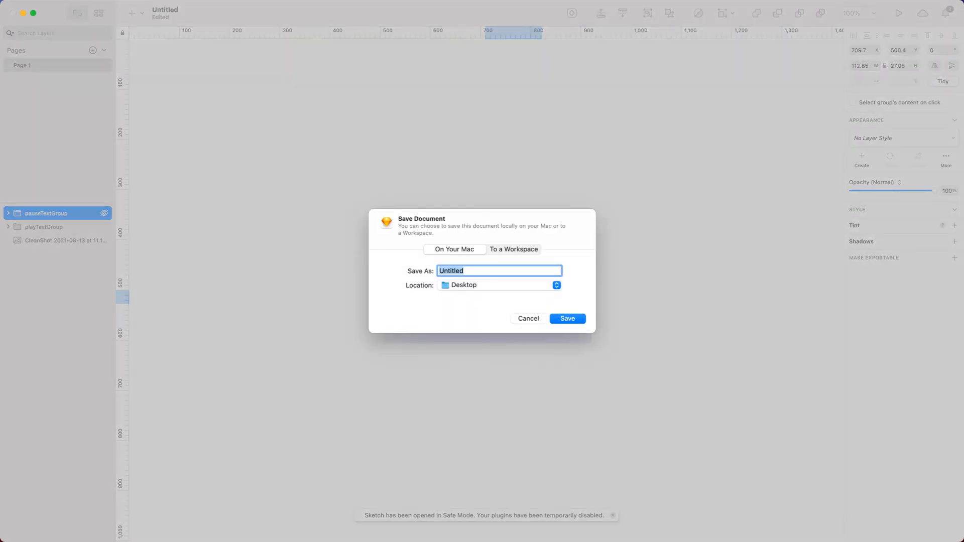
{"action": "type", "text": "playPause?Text"}
{"action": "key", "text": "BackSpace"}
{"action": "key", "text": "BackSpace"}
{"action": "key", "text": "BackSpace"}
{"action": "key", "text": "BackSpace"}
{"action": "key", "text": "BackSpace"}
{"action": "type", "text": "Text"}
{"action": "key", "text": "Return"}
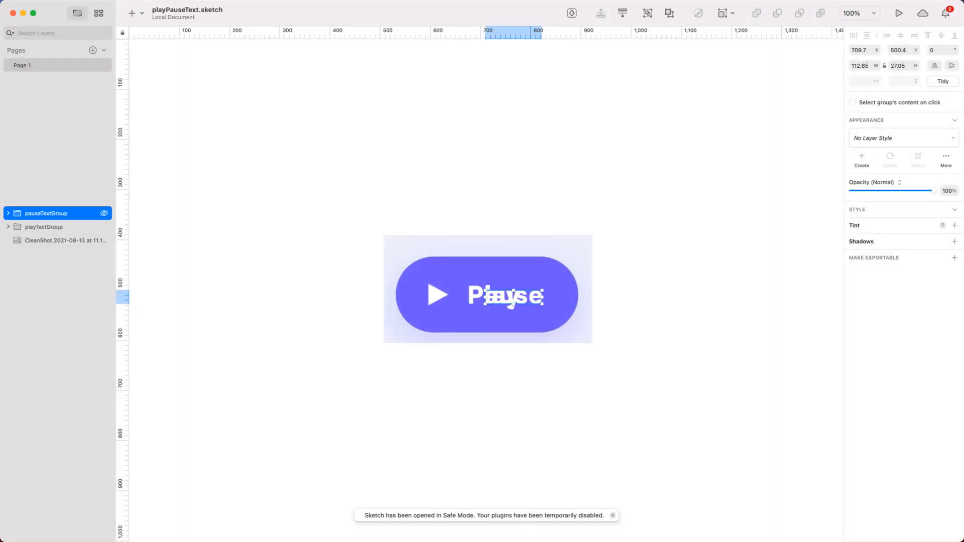
Switch to Flow, create a new document and start choosing a Sketch file to link.
{"action": "key", "text": "super+Tab"}
{"action": "key", "text": "super+Tab"}
{"action": "key", "text": "super+Tab"}
{"action": "key", "text": "super+Tab"}
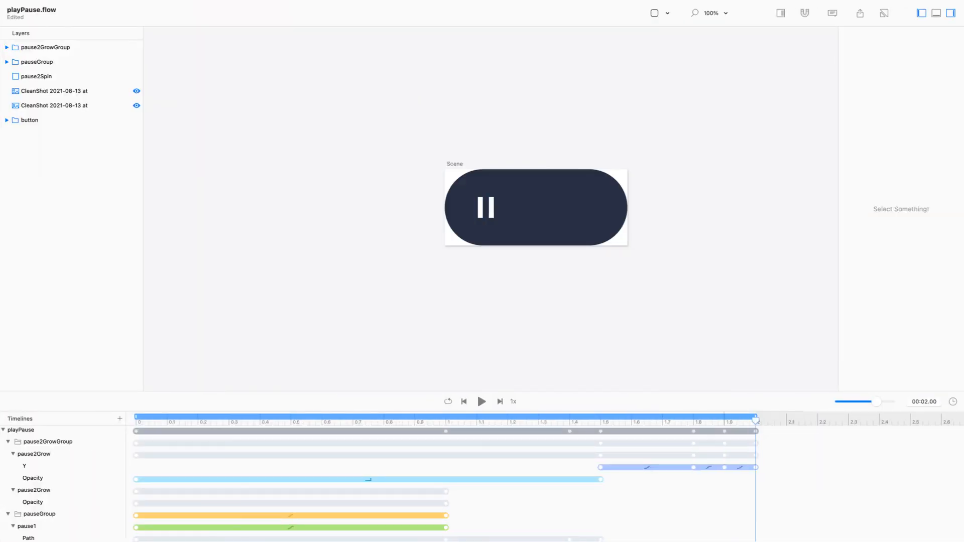
{"action": "key", "text": "super+n"}
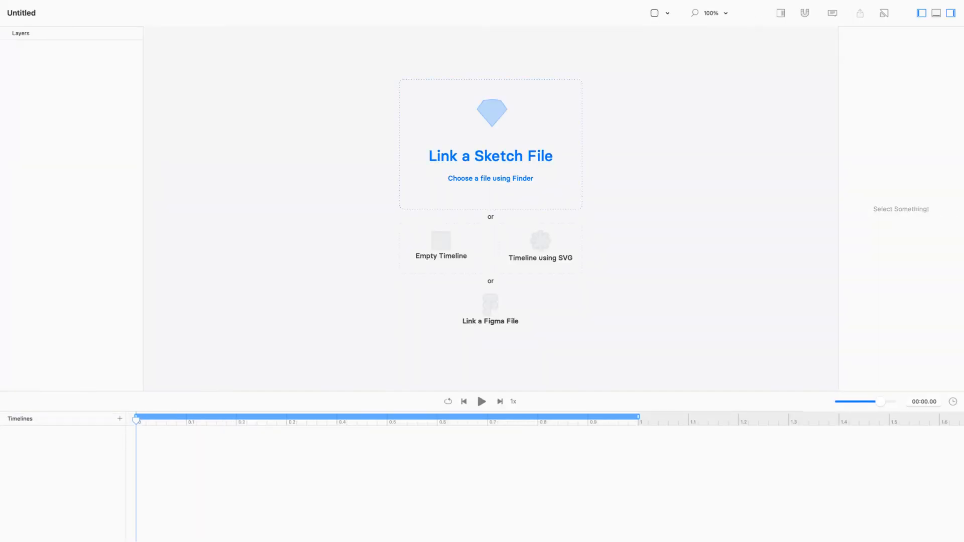
{"action": "left_click", "coordinate": [490, 179]}
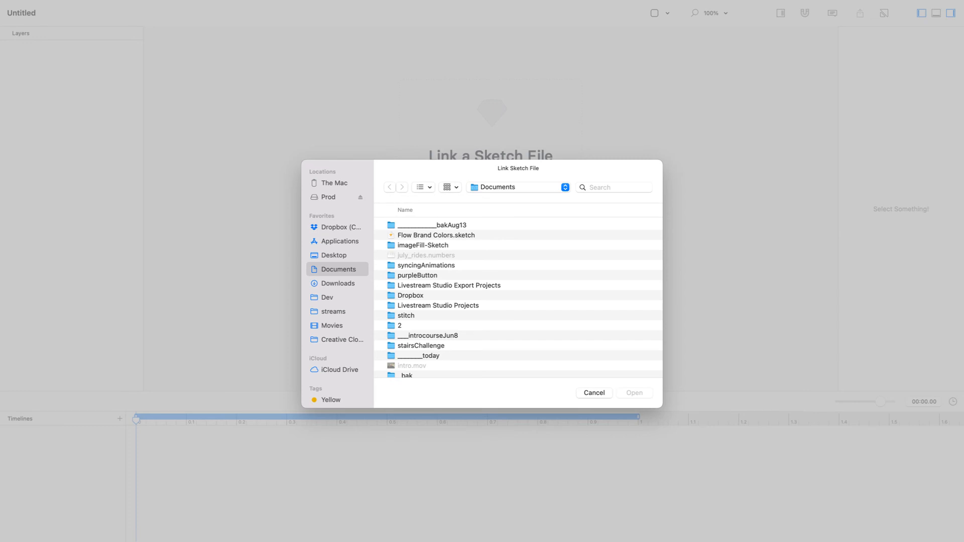
Bring playPauseText.sketch over from Sketch into Flow's file chooser and link it to the new document.
{"action": "key", "text": "super+Tab"}
{"action": "key", "text": "super+Tab"}
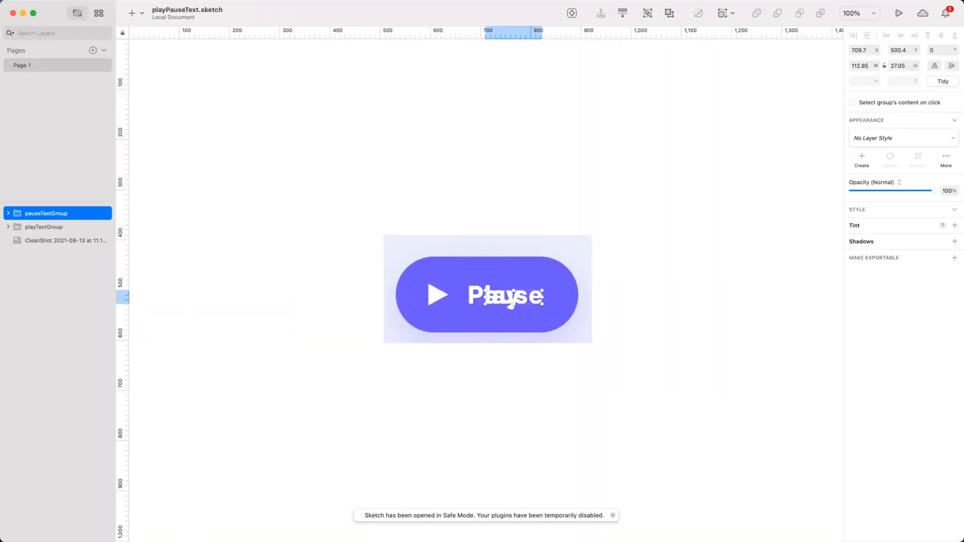
{"action": "left_click", "coordinate": [136, 13]}
{"action": "left_click", "coordinate": [150, 116]}
{"action": "left_click", "coordinate": [160, 10]}
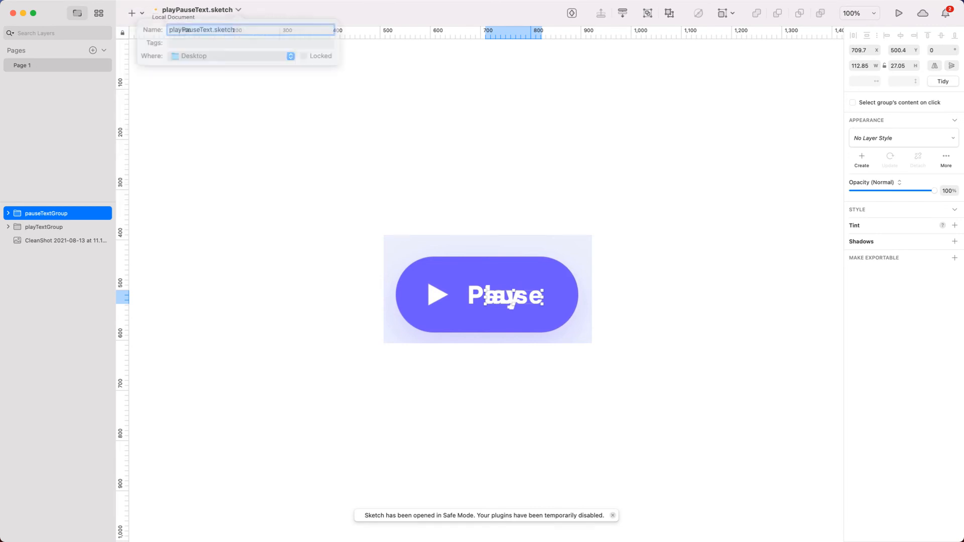
{"action": "key", "text": "super+Tab"}
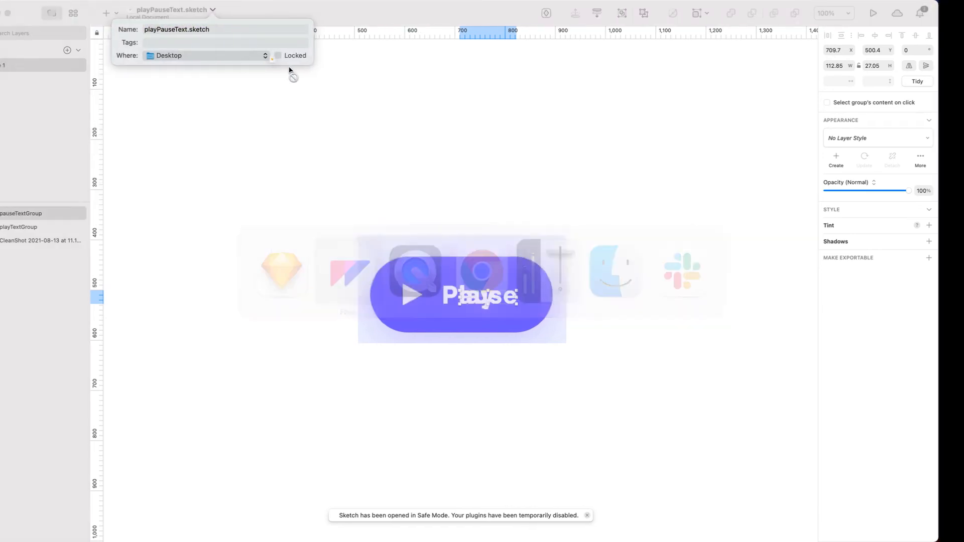
{"action": "left_click_drag", "start_coordinate": [508, 271], "coordinate": [508, 271]}
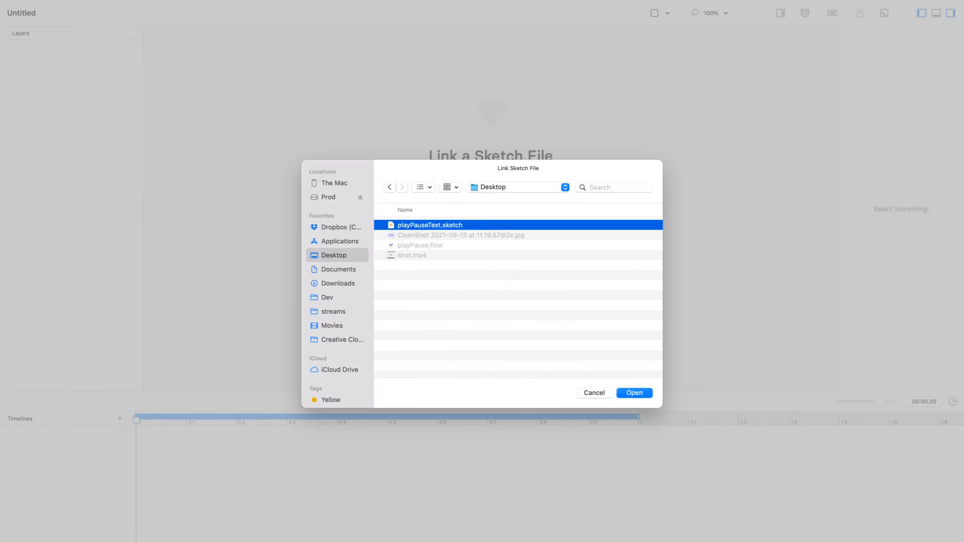
{"action": "key", "text": "Return"}
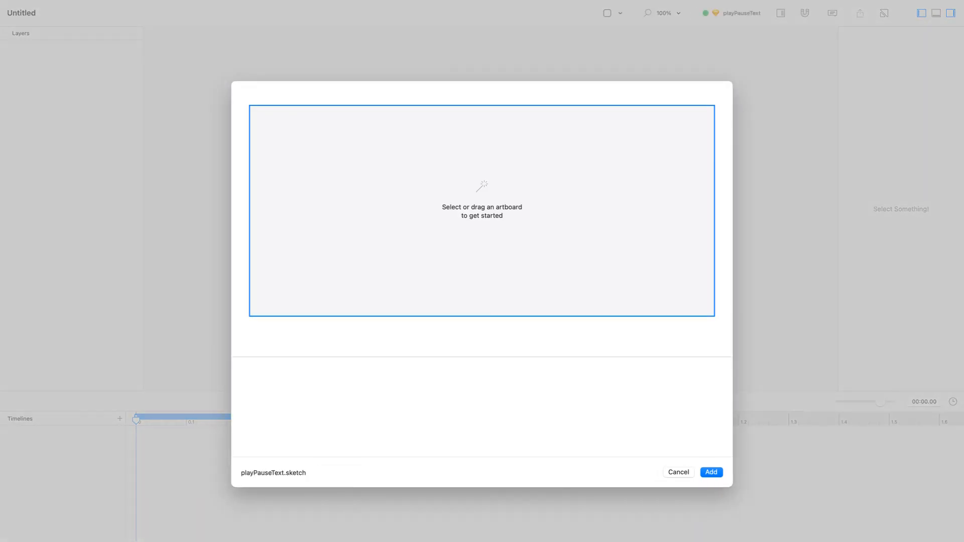
Switch to Sketch and draw a 415 × 216 artboard matching the bounds of the button screenshot.
{"action": "key", "text": "super+Tab"}
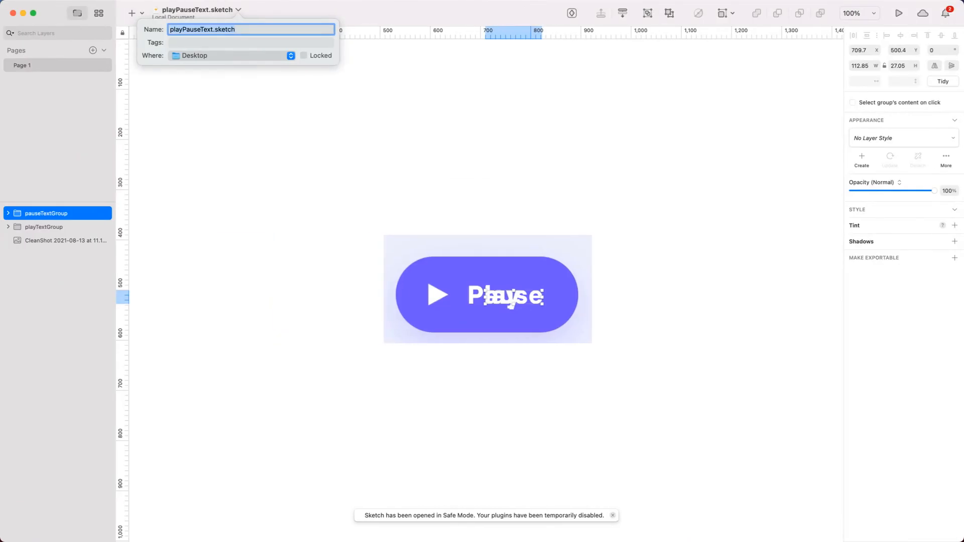
{"action": "left_click", "coordinate": [311, 215]}
{"action": "key", "text": "a"}
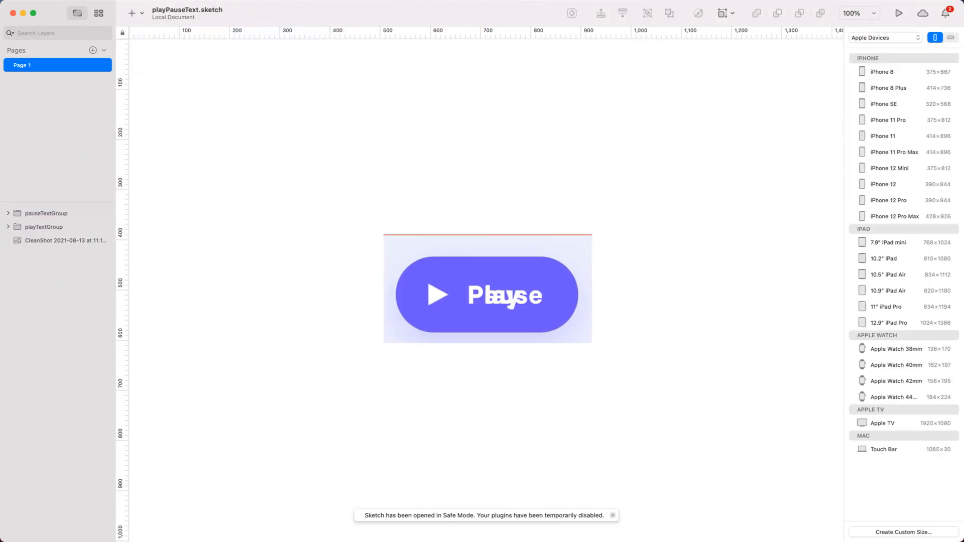
{"action": "left_click_drag", "start_coordinate": [383, 235], "coordinate": [592, 343]}
Delete the CleanShot image from the artboard, keeping the two text groups, and select the artboard.
{"action": "left_click", "coordinate": [552, 321]}
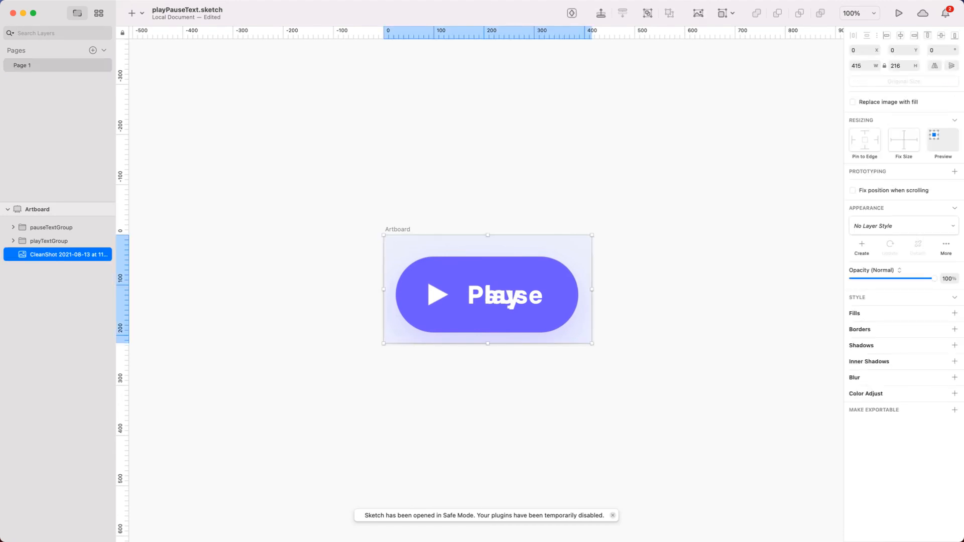
{"action": "key", "text": "Delete"}
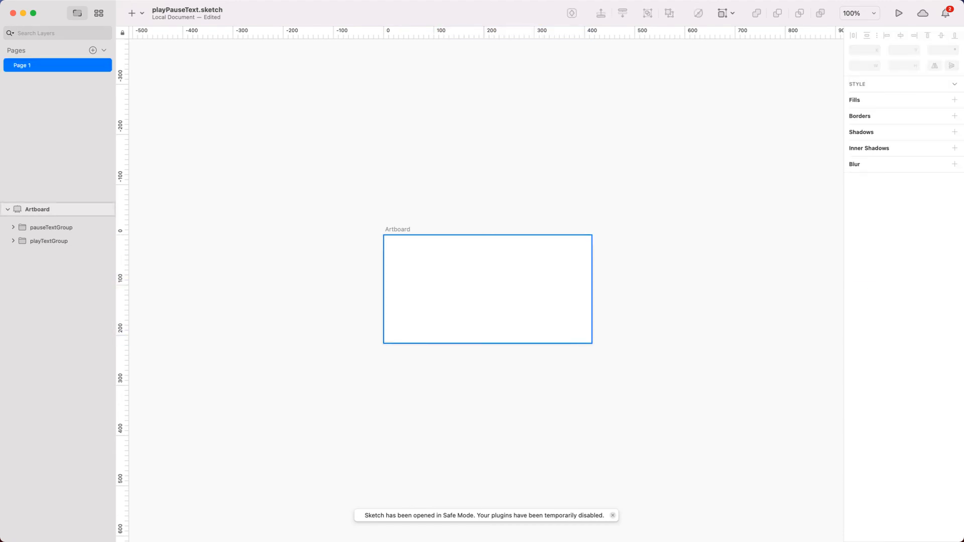
{"action": "left_click", "coordinate": [37, 209]}
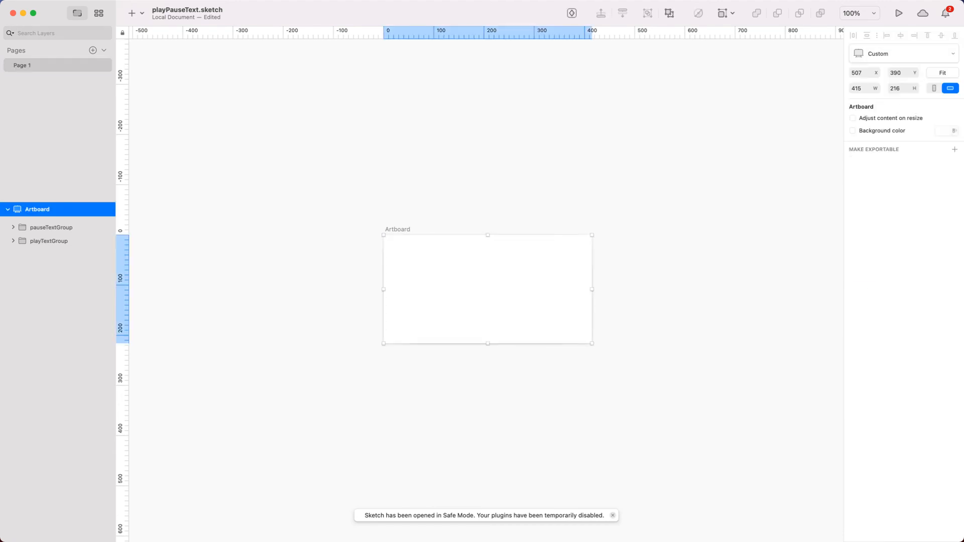
Switch to Flow, leave the empty artboard chooser and create a timeline from the linked Sketch file's Artboard.
{"action": "key", "text": "super+Tab"}
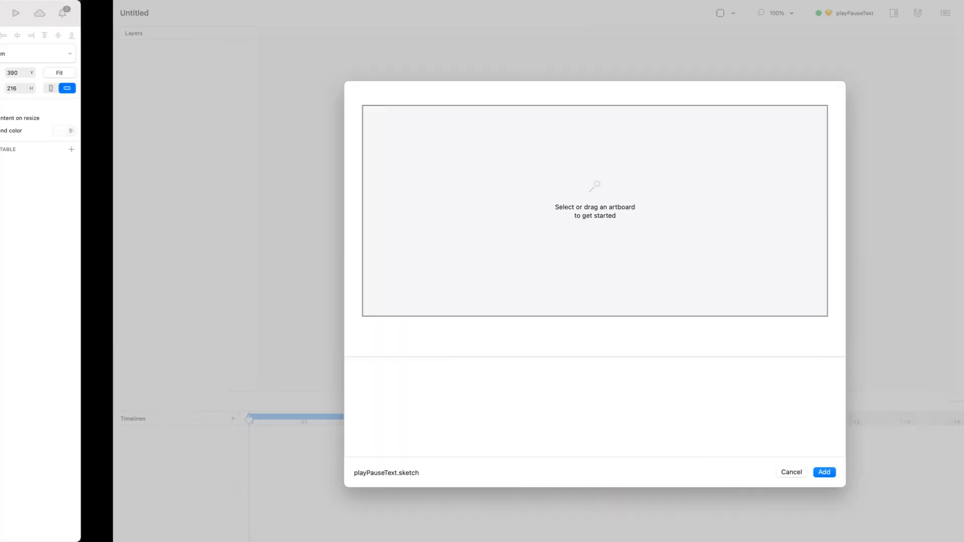
{"action": "left_click", "coordinate": [678, 472]}
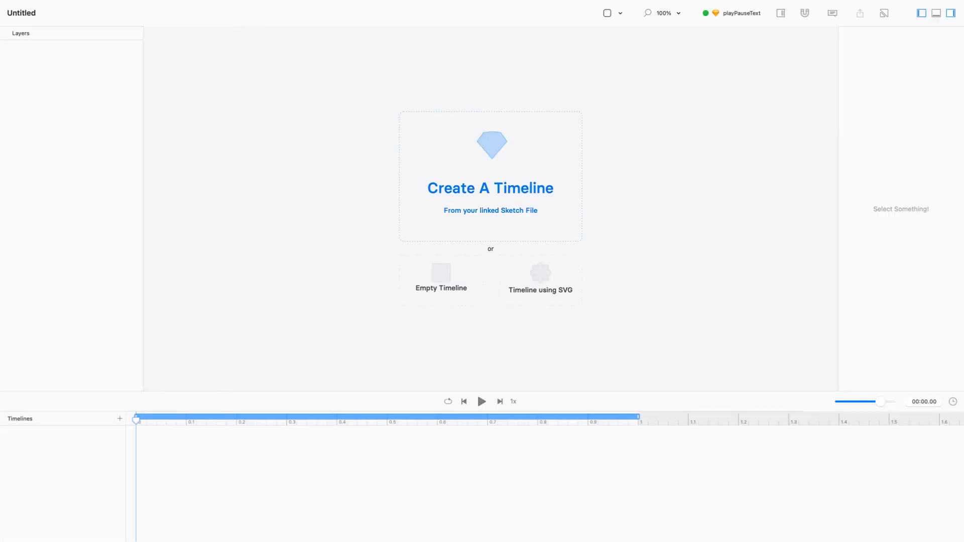
{"action": "left_click", "coordinate": [490, 187]}
{"action": "left_click_drag", "start_coordinate": [280, 404], "coordinate": [321, 241]}
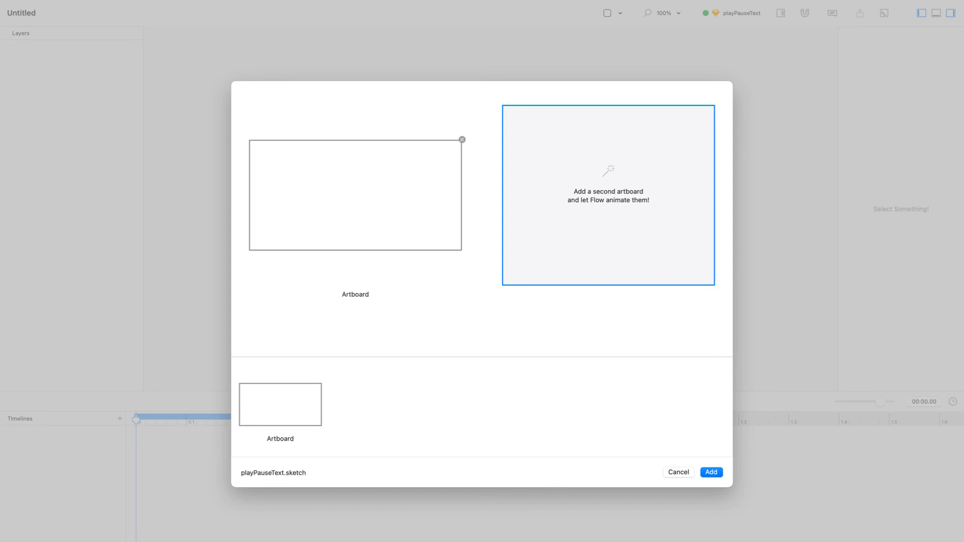
{"action": "key", "text": "Return"}
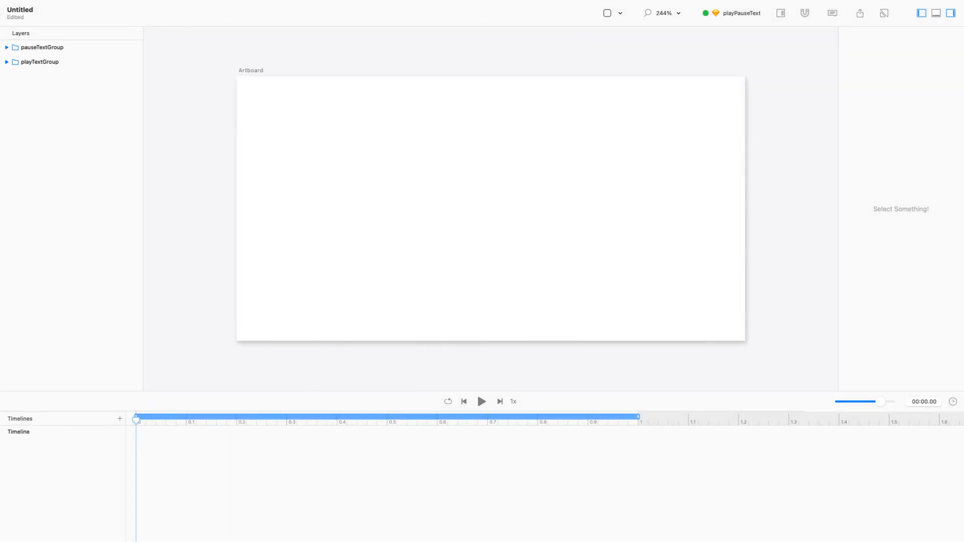
Copy pauseTextGroup and playTextGroup into playPause.flow, discarding the untitled document without saving.
{"action": "left_click", "coordinate": [76, 47]}
{"action": "left_click", "coordinate": [75, 61], "text": "shift"}
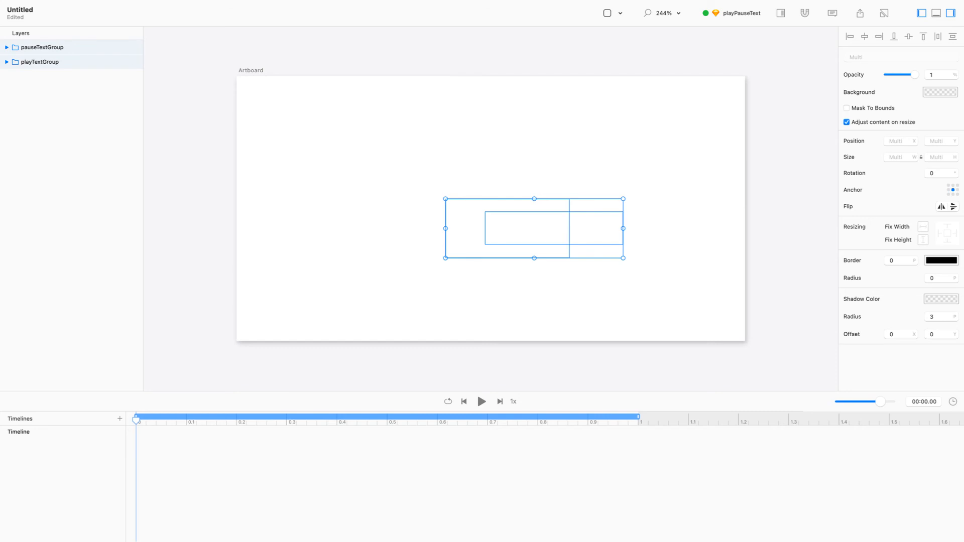
{"action": "key", "text": "super+w"}
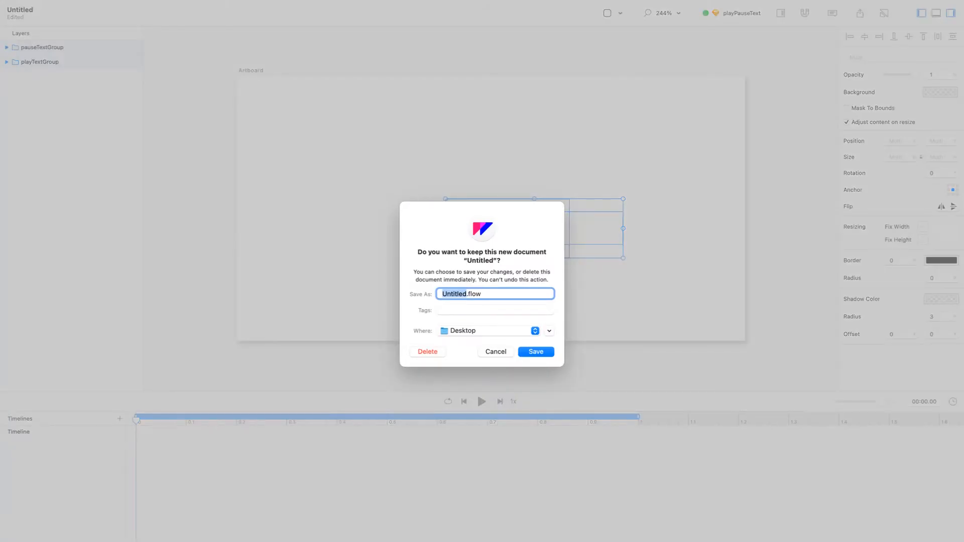
{"action": "key", "text": "super+BackSpace"}
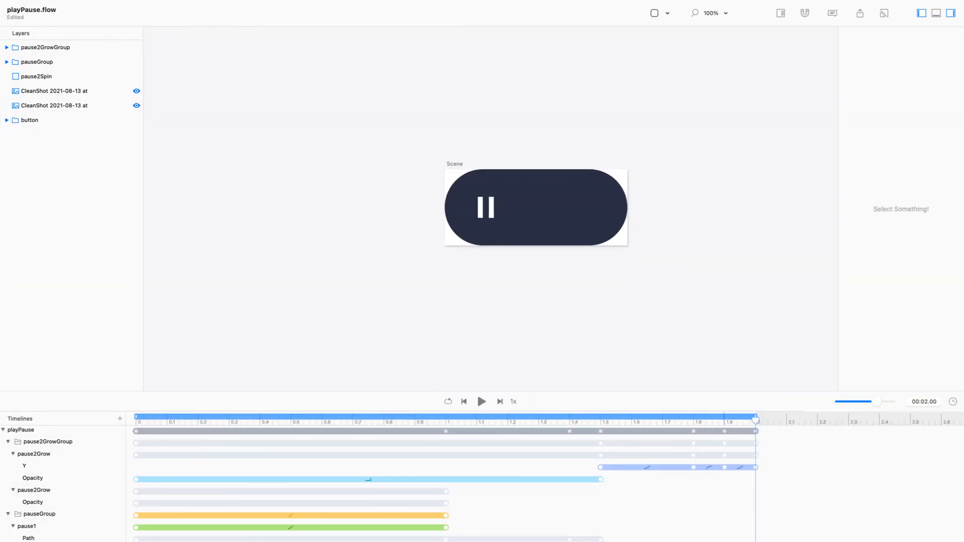
{"action": "key", "text": "super+v"}
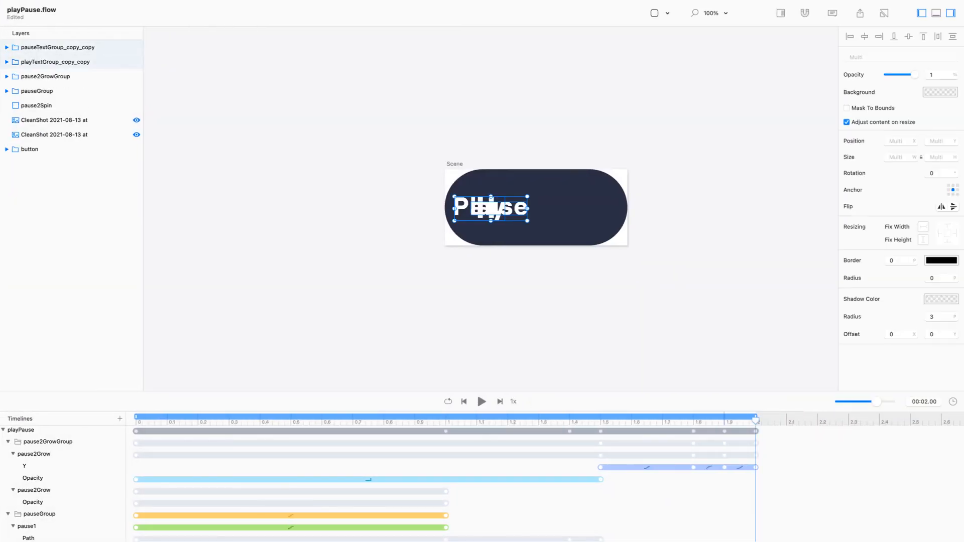
Expand both pasted text groups and rename playTextGroup_copy_copy as playTextGroup.
{"action": "left_click", "coordinate": [58, 47]}
{"action": "left_click", "coordinate": [6, 47]}
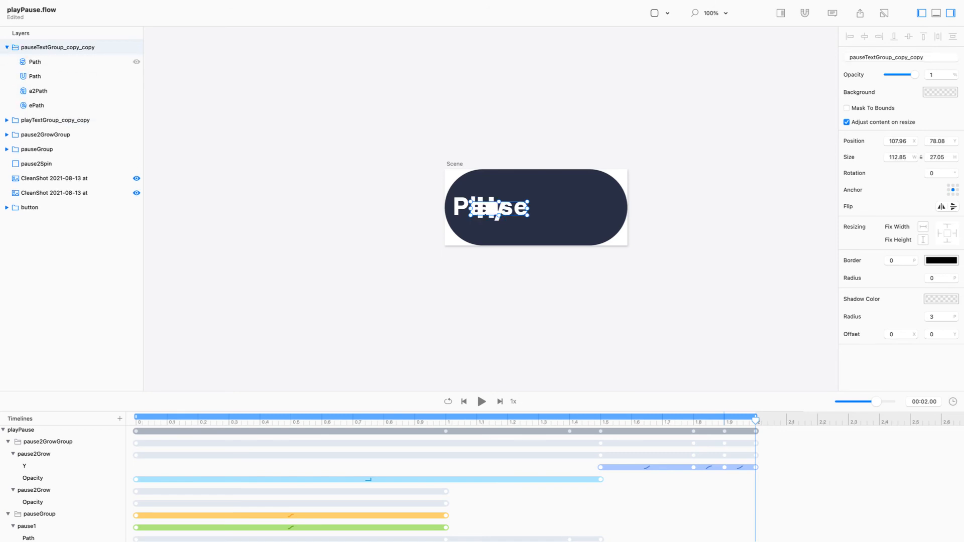
{"action": "left_click", "coordinate": [6, 120]}
{"action": "left_click", "coordinate": [57, 120]}
{"action": "left_click", "coordinate": [57, 120]}
{"action": "left_click_drag", "start_coordinate": [64, 120], "coordinate": [101, 120]}
{"action": "key", "text": "BackSpace"}
{"action": "key", "text": "Return"}
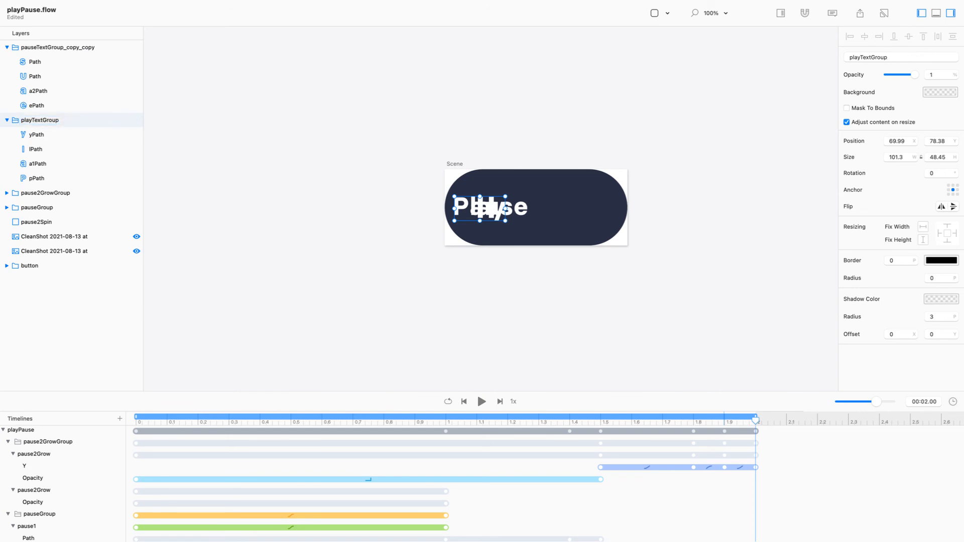
Rename the pauseTextGroup_copy_copy group as pauseTextGroup.
{"action": "left_click", "coordinate": [58, 48]}
{"action": "double_click", "coordinate": [57, 48]}
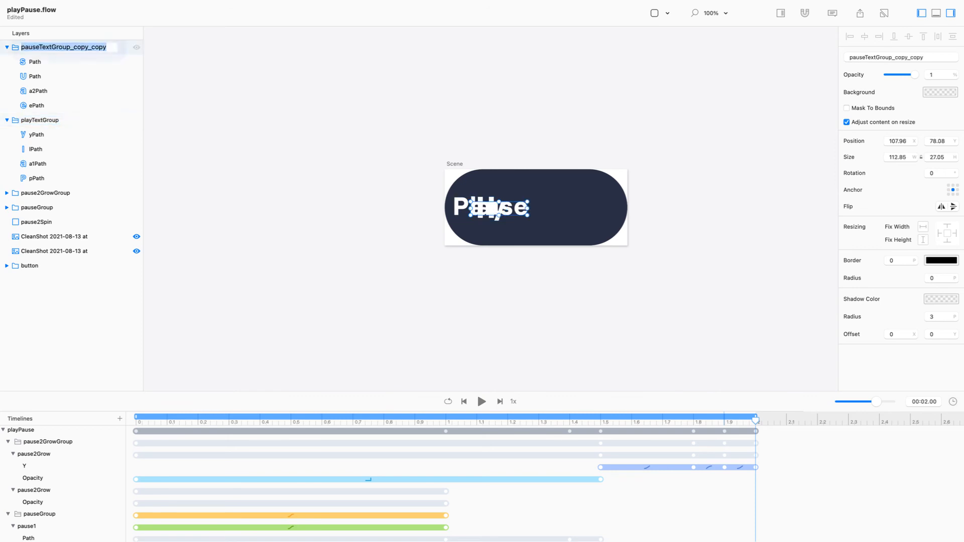
{"action": "left_click_drag", "start_coordinate": [71, 48], "coordinate": [107, 47]}
{"action": "key", "text": "BackSpace"}
{"action": "key", "text": "Return"}
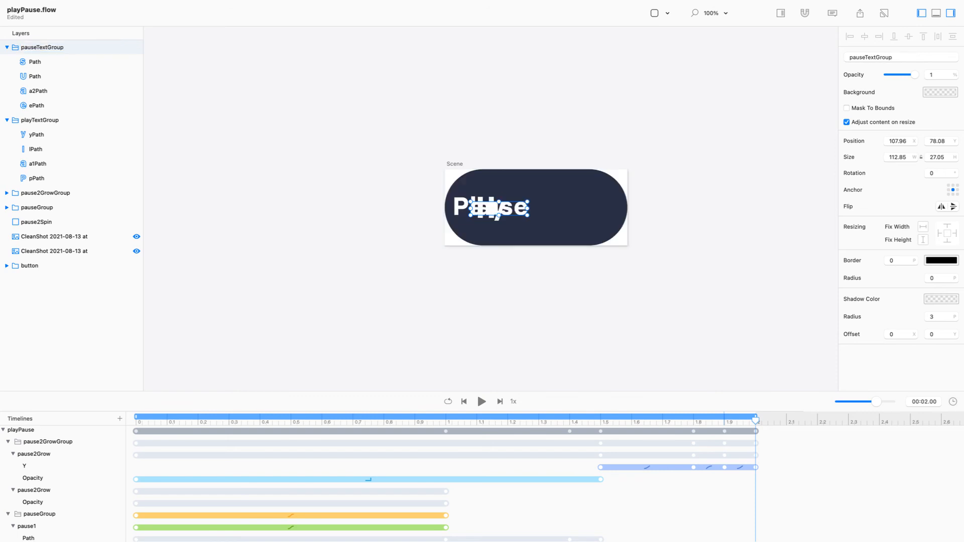
Move pauseTextGroup and playTextGroup together to just right of the pause icon in Relative Mode, nudging them slightly down.
{"action": "left_click", "coordinate": [39, 120], "text": "super"}
{"action": "left_click_drag", "start_coordinate": [490, 208], "coordinate": [546, 208]}
{"action": "key", "text": "super+z"}
{"action": "key", "text": "super+r"}
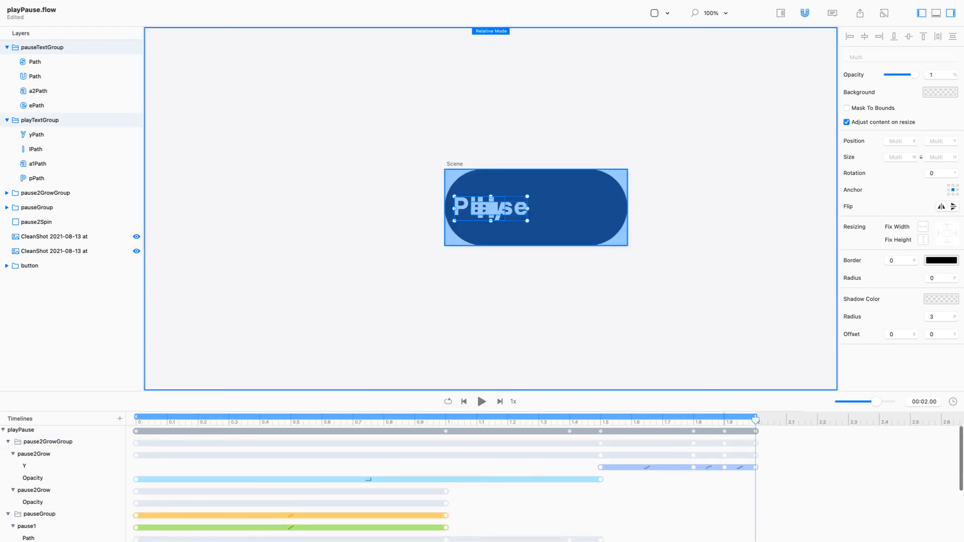
{"action": "left_click_drag", "start_coordinate": [491, 209], "coordinate": [547, 208]}
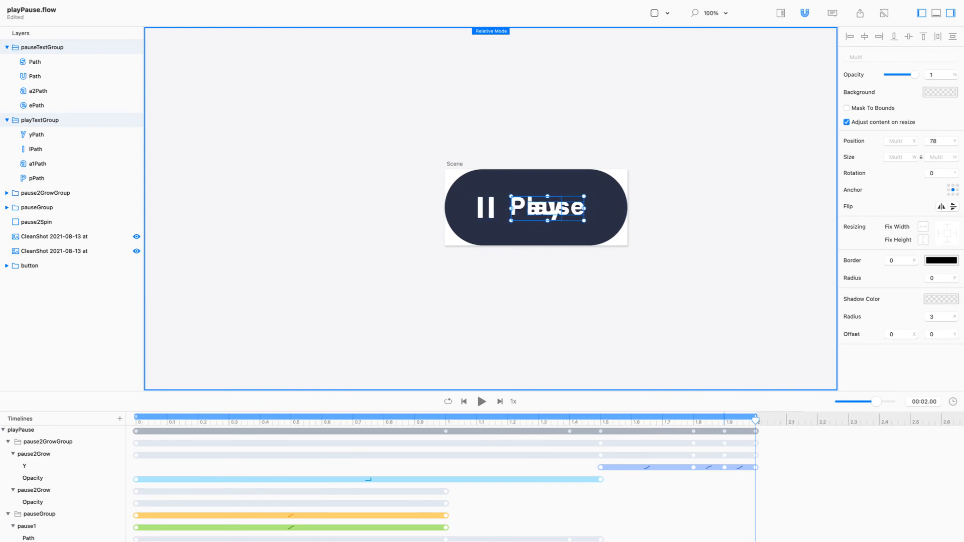
{"action": "key", "text": "Down"}
{"action": "key", "text": "Down"}
{"action": "key", "text": "Down"}
{"action": "key", "text": "Down"}
{"action": "key", "text": "Down"}
{"action": "key", "text": "Down"}
{"action": "key", "text": "Up"}
{"action": "key", "text": "Up"}
{"action": "key", "text": "Up"}
{"action": "key", "text": "Up"}
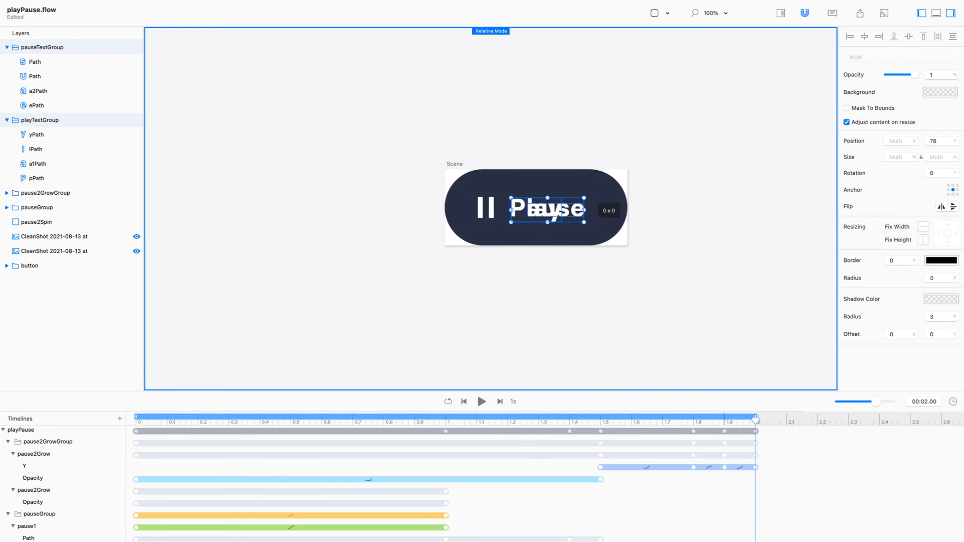
{"action": "key", "text": "Escape"}
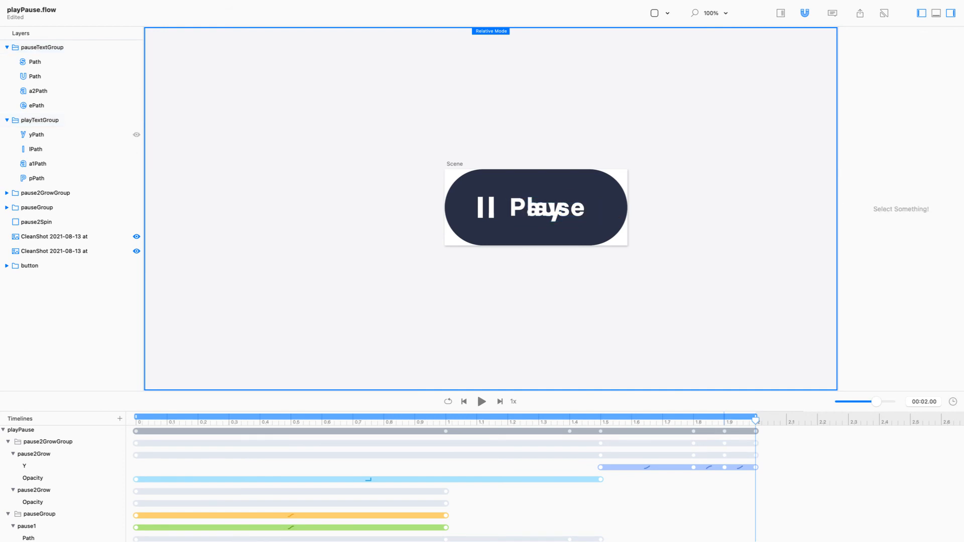
{"action": "left_click", "coordinate": [136, 120]}
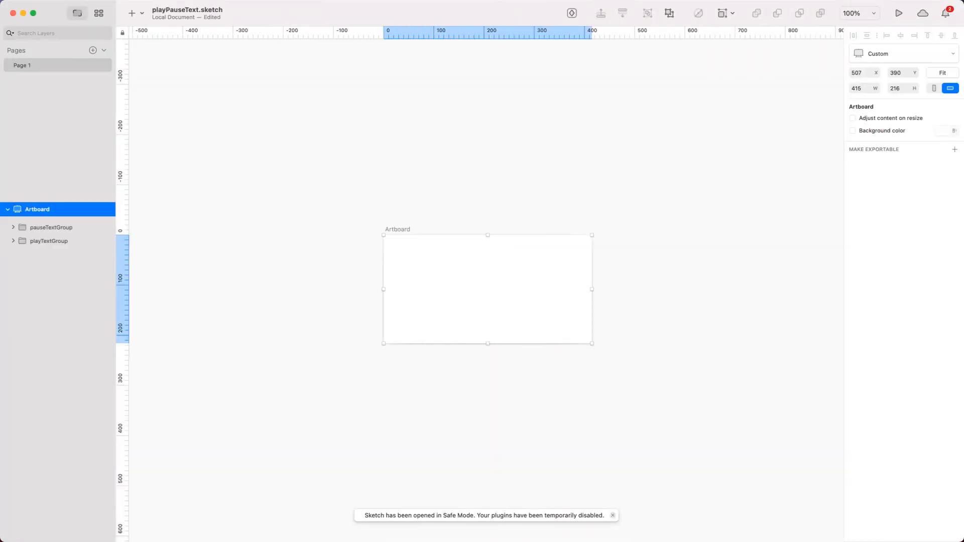
Relaunch Flow with playPause.flow and dismiss the unexpected-quit dialog.
{"action": "key", "text": "super+Tab"}
{"action": "key", "text": "super+Tab"}
{"action": "key", "text": "super+space"}
{"action": "type", "text": "flow"}
{"action": "key", "text": "Return"}
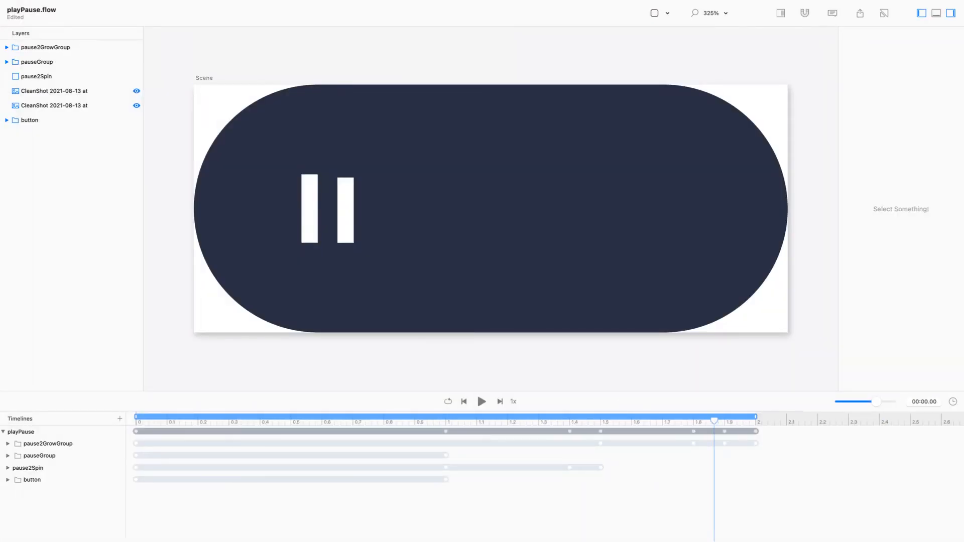
{"action": "left_click", "coordinate": [38, 62]}
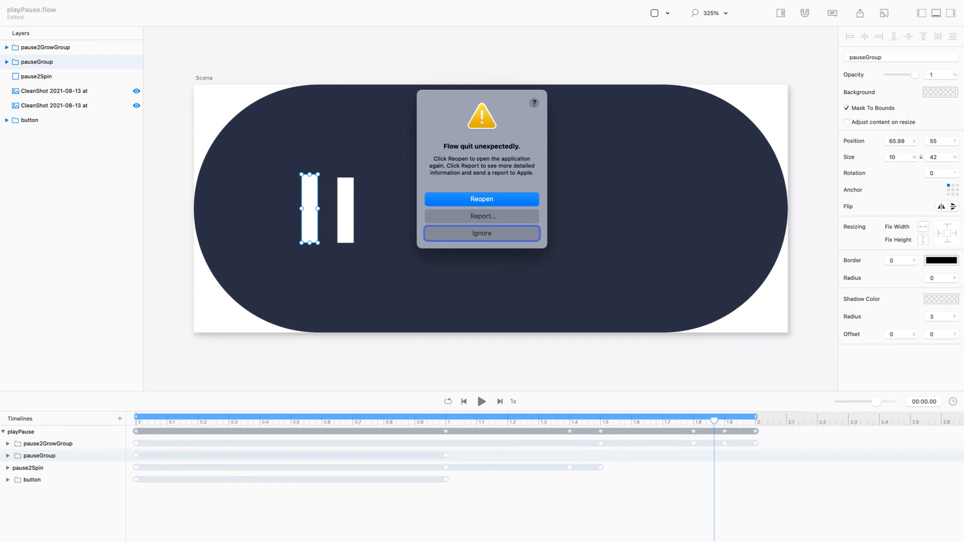
{"action": "key", "text": "Return"}
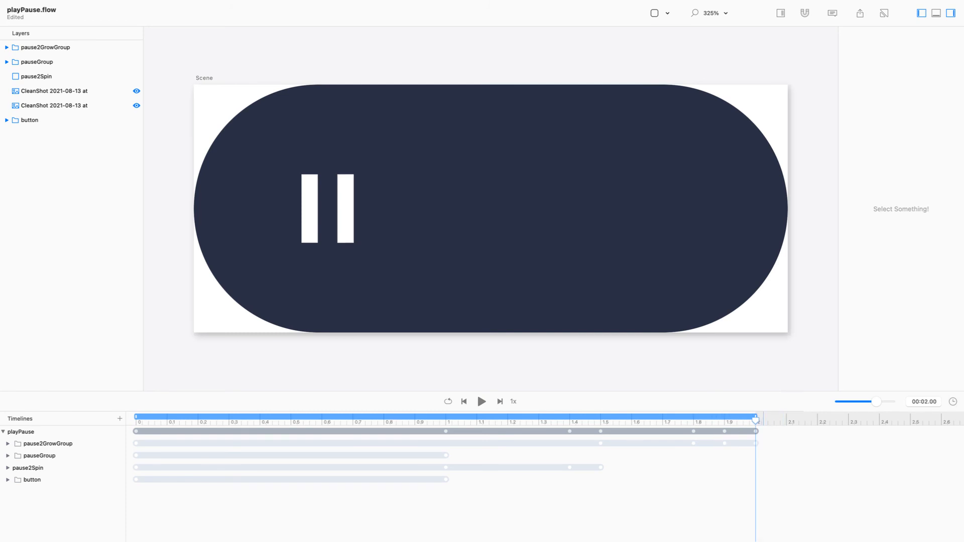
Paste the two copied text groups into playPause.flow and save the document.
{"action": "key", "text": "super+v"}
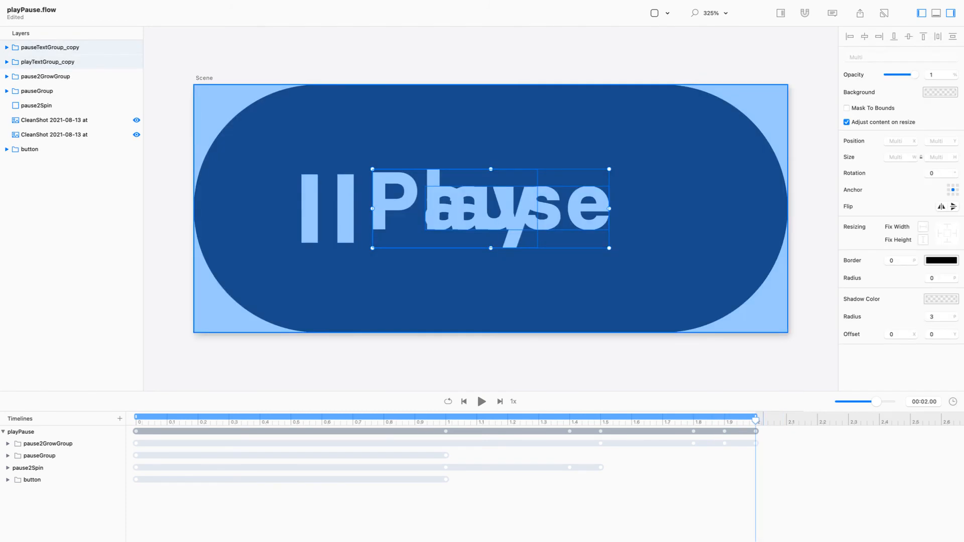
{"action": "key", "text": "super+s"}
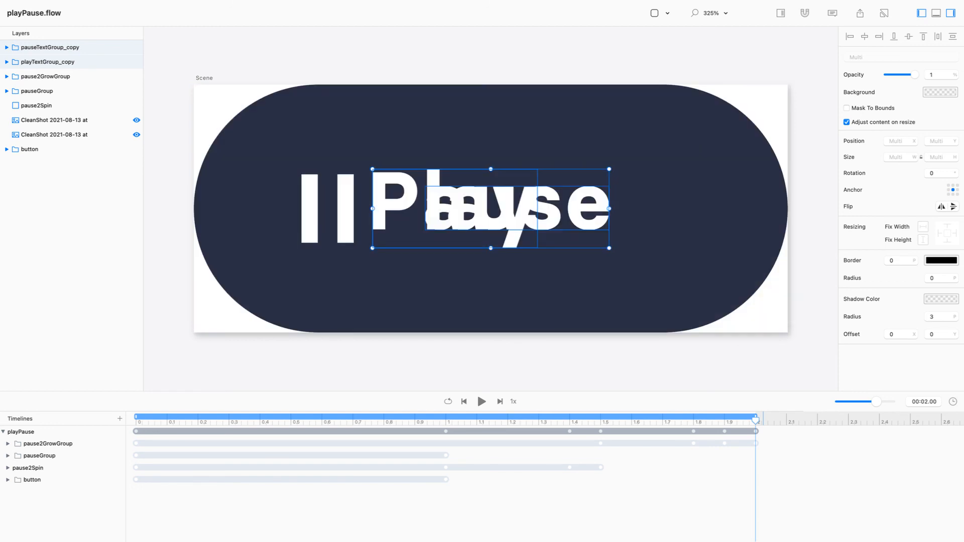
{"action": "left_click", "coordinate": [70, 211]}
Move both pasted text groups together in Relative Mode, placing playTextGroup_copy right of the pause icon at about X 177, Y 80.
{"action": "left_click", "coordinate": [50, 47]}
{"action": "left_click", "coordinate": [48, 61], "text": "shift"}
{"action": "left_click_drag", "start_coordinate": [491, 209], "coordinate": [507, 216]}
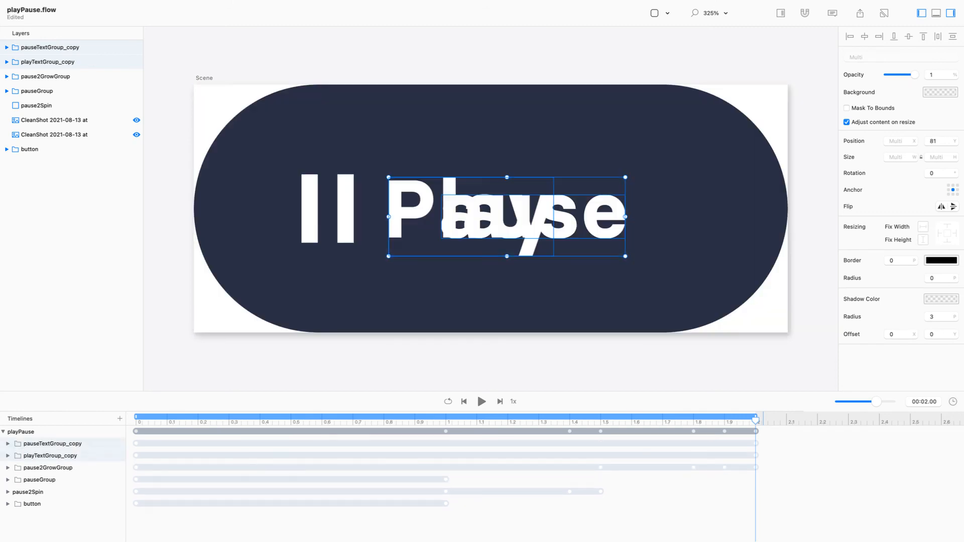
{"action": "key", "text": "super+z"}
{"action": "key", "text": "r"}
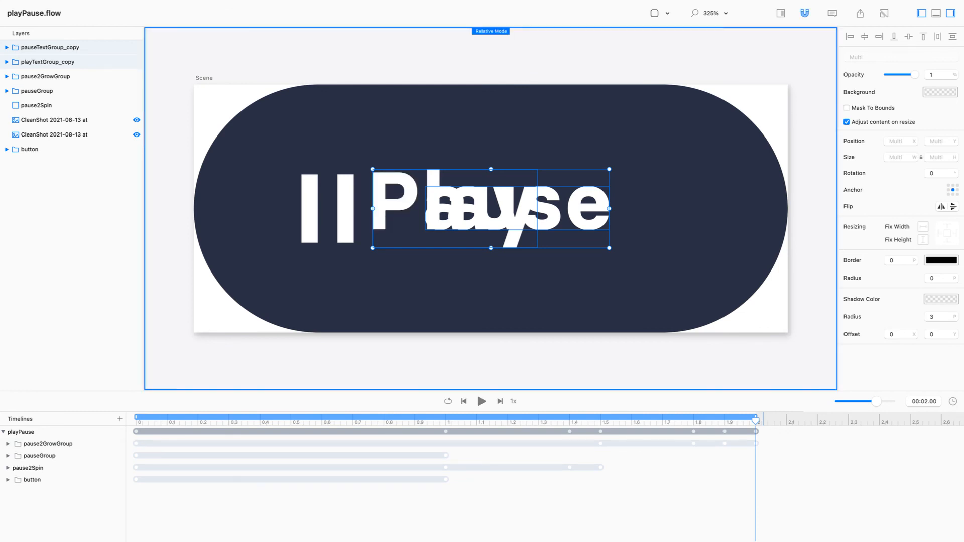
{"action": "left_click_drag", "start_coordinate": [506, 217], "coordinate": [534, 223]}
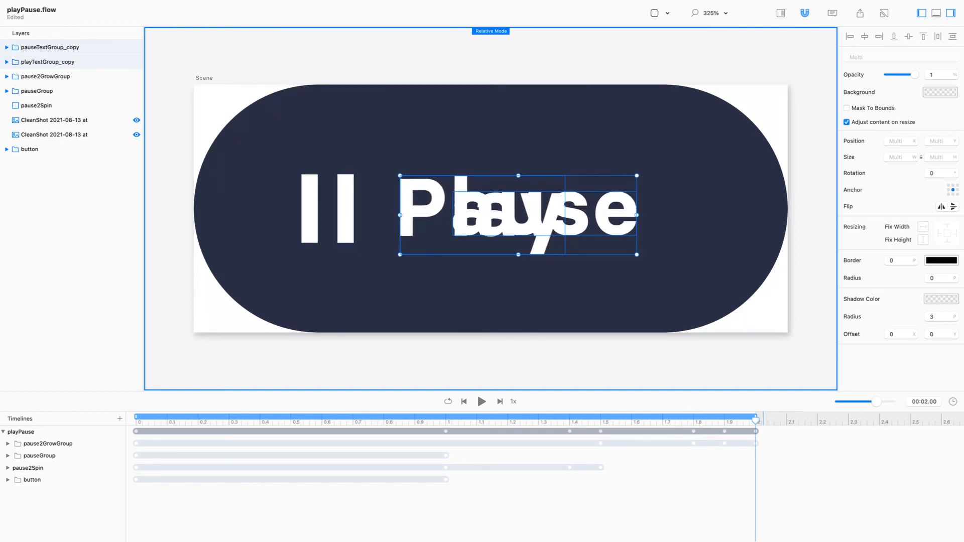
{"action": "key", "text": "Escape"}
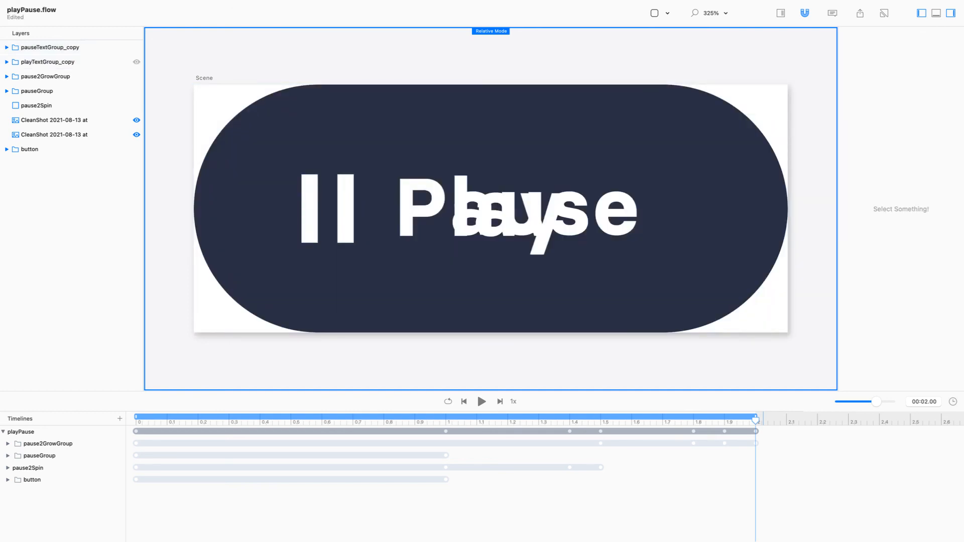
Expand playTextGroup_copy and pauseTextGroup_copy in the layer list and save the document.
{"action": "left_click", "coordinate": [48, 62]}
{"action": "left_click", "coordinate": [7, 62]}
{"action": "key", "text": "super+s"}
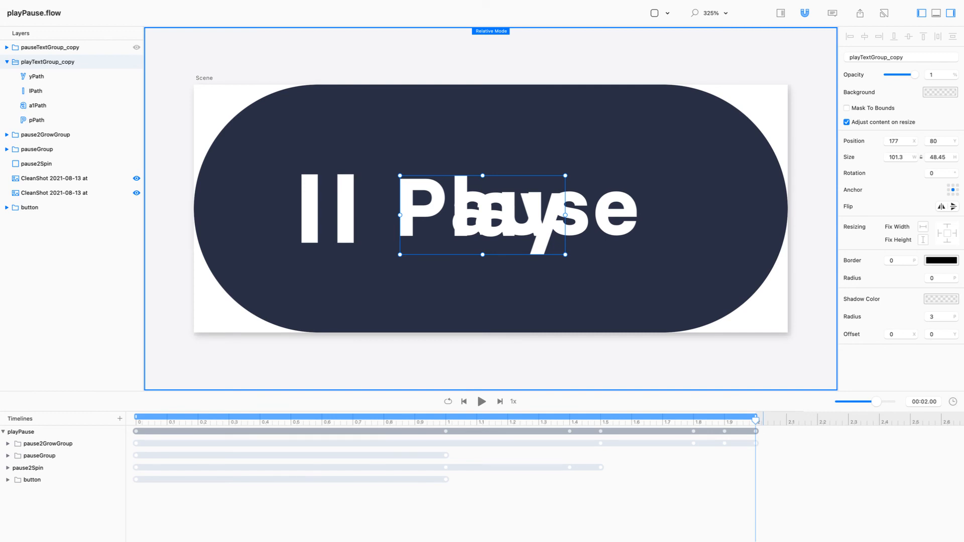
{"action": "left_click", "coordinate": [7, 47]}
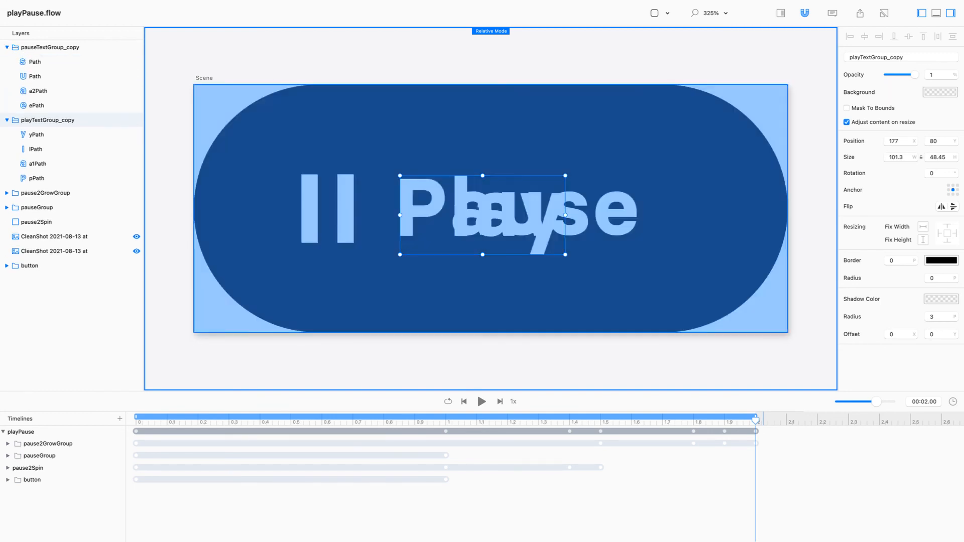
Set the opacity of pauseTextGroup_copy to 0 at time 0 in the playPause timeline.
{"action": "left_click_drag", "start_coordinate": [755, 420], "coordinate": [136, 419]}
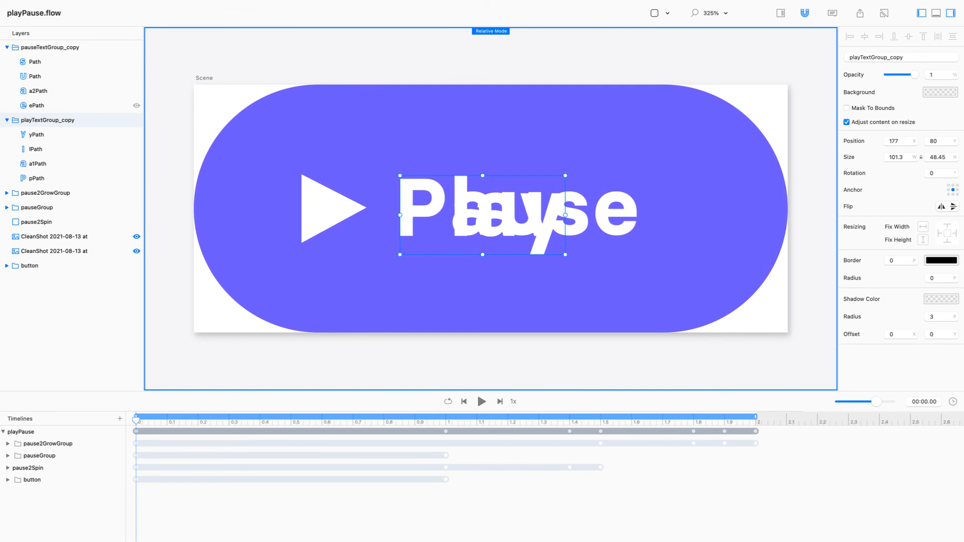
{"action": "left_click", "coordinate": [36, 106]}
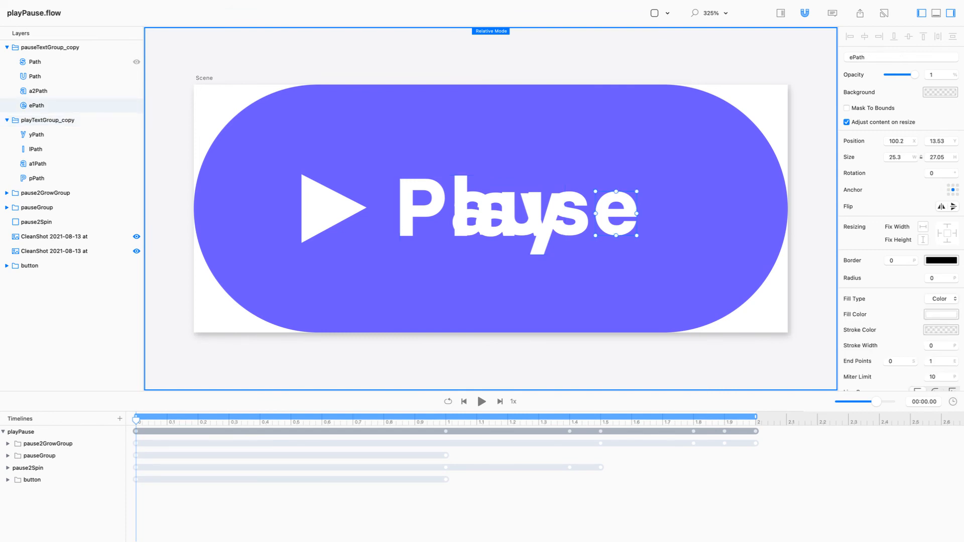
{"action": "left_click", "coordinate": [35, 62], "text": "shift"}
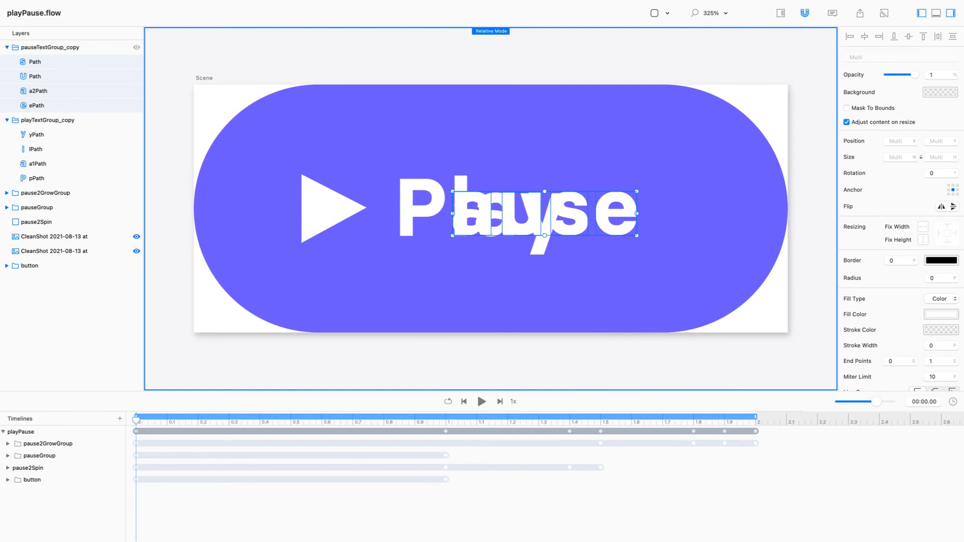
{"action": "left_click", "coordinate": [50, 48]}
{"action": "left_click_drag", "start_coordinate": [915, 75], "coordinate": [887, 75]}
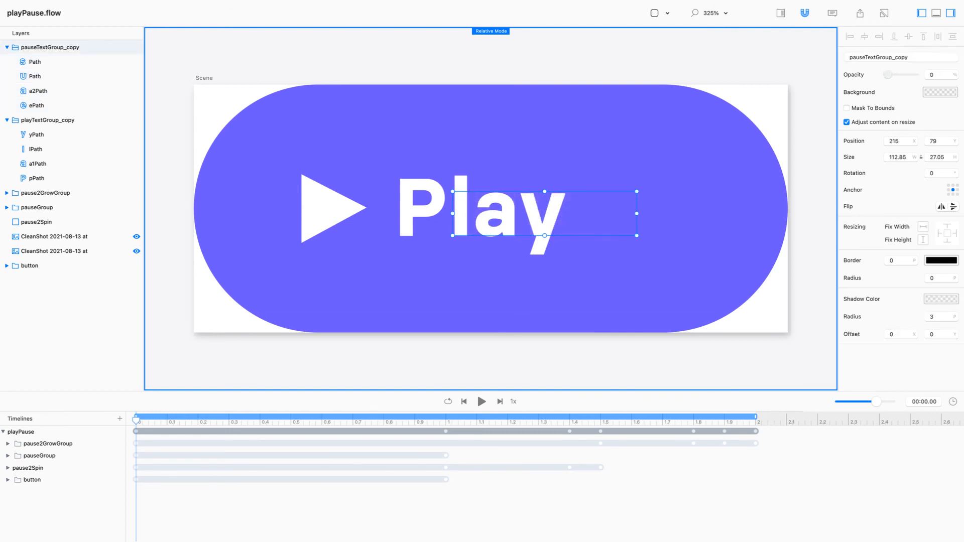
Close Flow's welcome window and return to playPause.flow.
{"action": "key", "text": "super+Tab"}
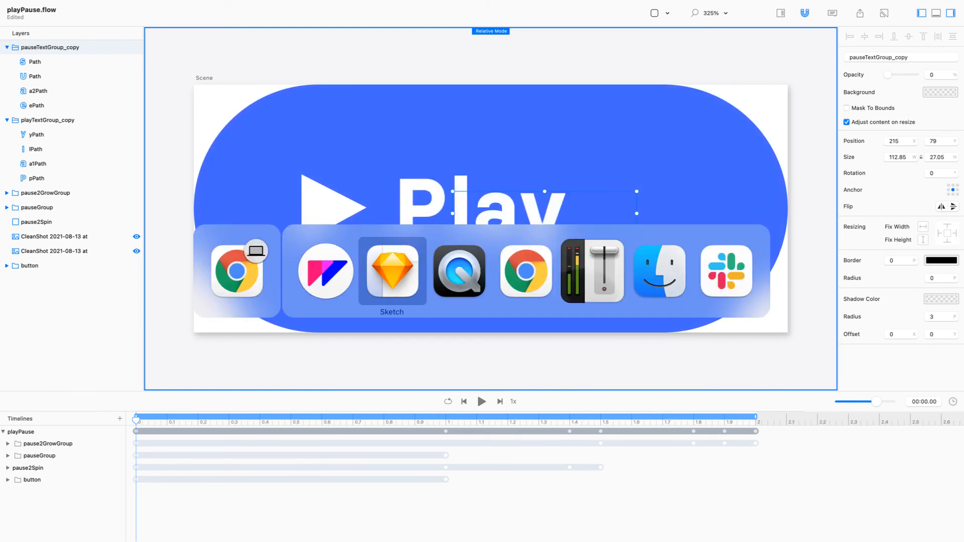
{"action": "key", "text": "super+shift+Tab"}
{"action": "key", "text": "super+Tab"}
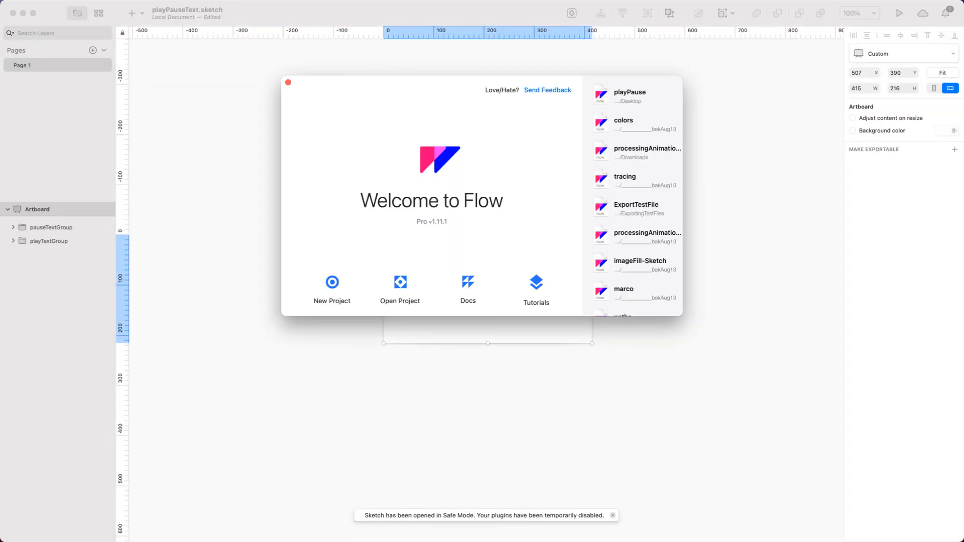
{"action": "key", "text": "super+Tab"}
{"action": "key", "text": "Escape"}
{"action": "key", "text": "super+Tab"}
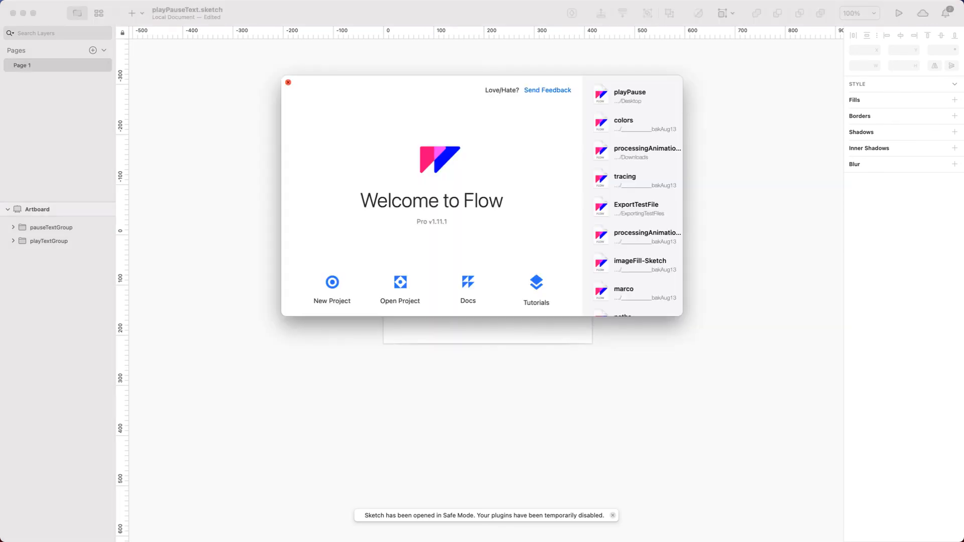
{"action": "key", "text": "super+n"}
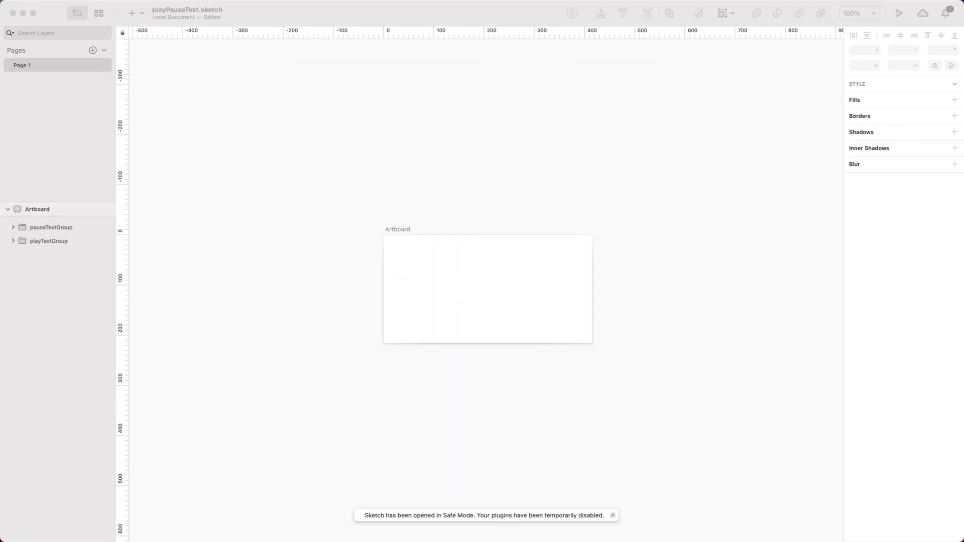
{"action": "left_click", "coordinate": [198, 5]}
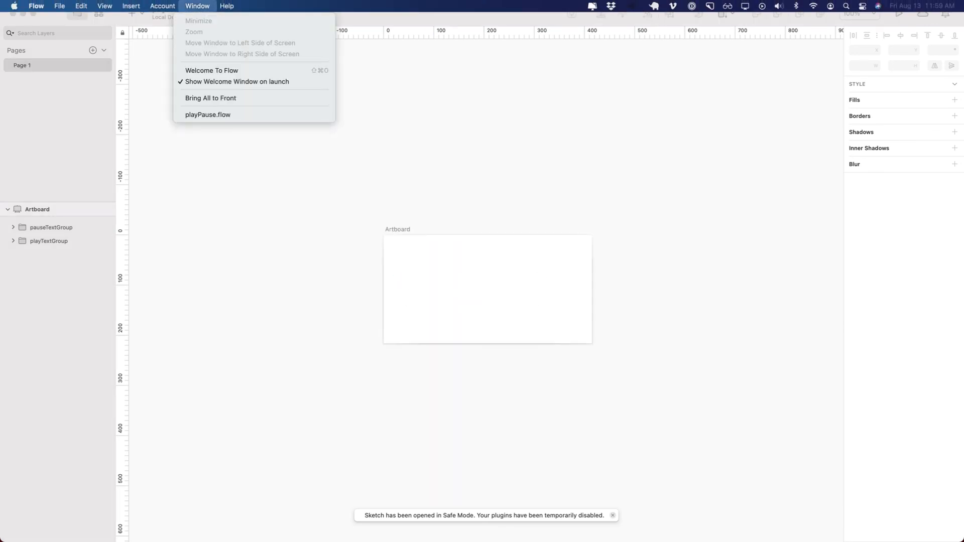
{"action": "key", "text": "super+Tab"}
{"action": "key", "text": "ctrl+Right"}
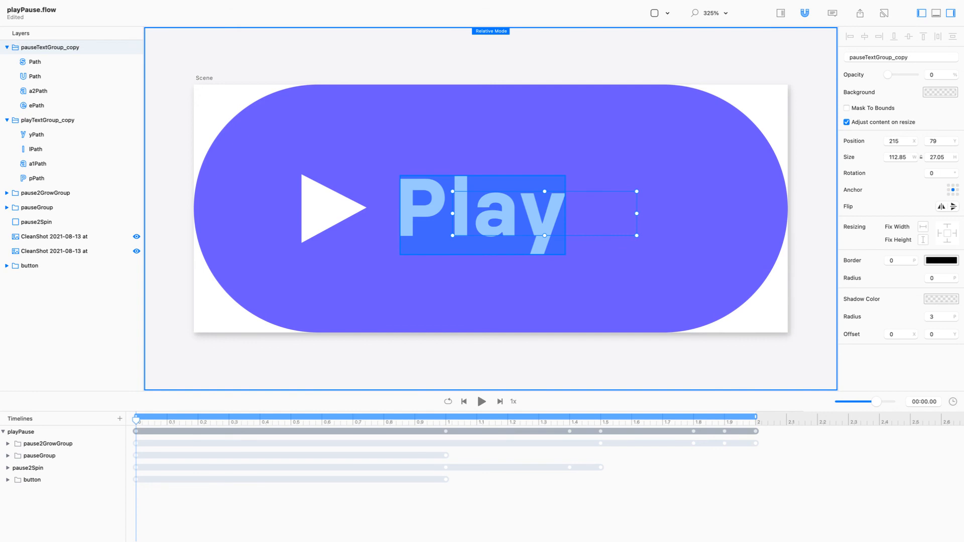
Switch to shot.mp4 and step back and forth through its frames to examine how the Play and Pause letters change.
{"action": "key", "text": "super+Tab"}
{"action": "key", "text": "super+Tab"}
{"action": "key", "text": "super+Tab"}
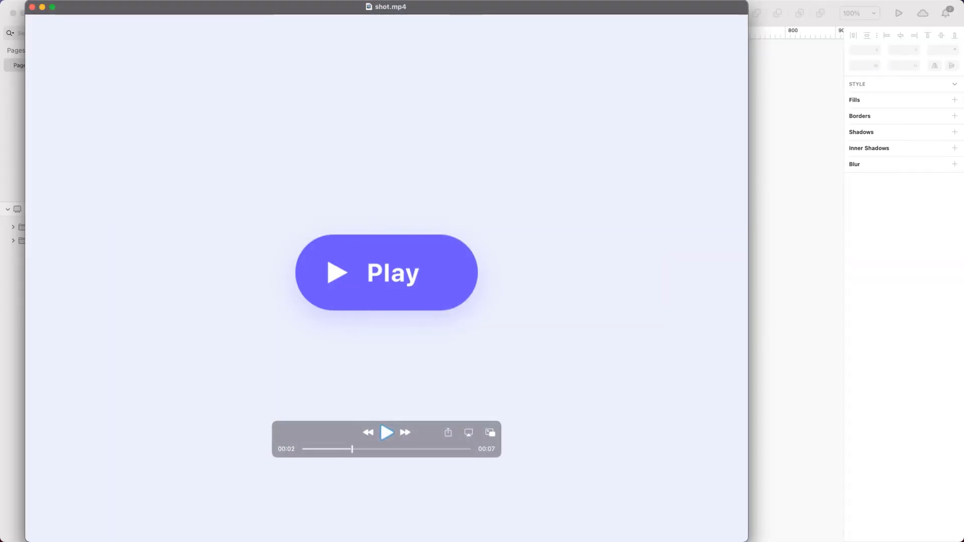
{"action": "key", "text": "Right"}
{"action": "key", "text": "Right"}
{"action": "key", "text": "Right"}
{"action": "key", "text": "Right"}
{"action": "key", "text": "Right"}
{"action": "key", "text": "Right"}
{"action": "key", "text": "Right"}
{"action": "key", "text": "Right"}
{"action": "key", "text": "Right"}
{"action": "key", "text": "Right"}
{"action": "key", "text": "Right"}
{"action": "key", "text": "Right"}
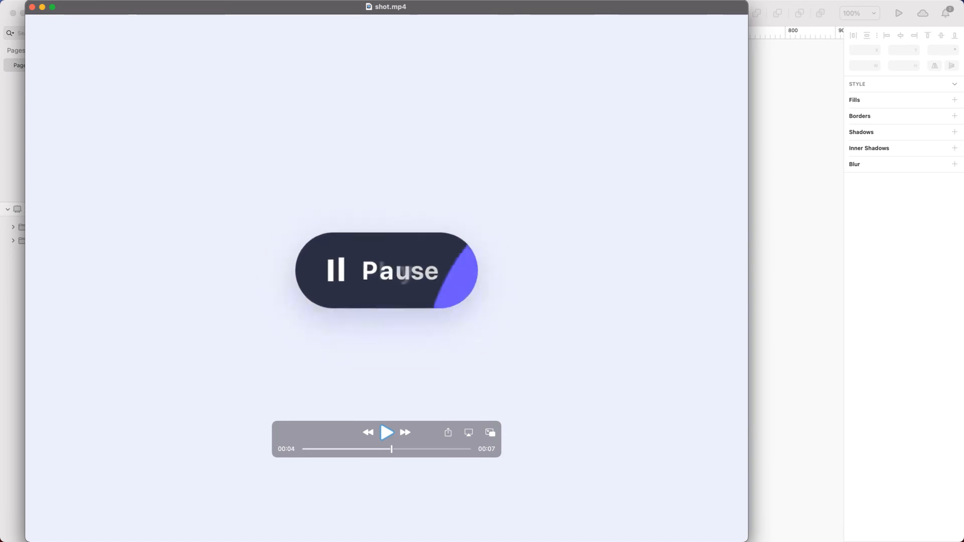
{"action": "key", "text": "Left"}
{"action": "key", "text": "Left"}
{"action": "key", "text": "Left"}
{"action": "key", "text": "Left"}
{"action": "key", "text": "Left"}
{"action": "key", "text": "Left"}
{"action": "key", "text": "Left"}
{"action": "key", "text": "Left"}
{"action": "key", "text": "Left"}
{"action": "key", "text": "Left"}
{"action": "key", "text": "Left"}
{"action": "key", "text": "Left"}
{"action": "key", "text": "Left"}
{"action": "key", "text": "Left"}
{"action": "key", "text": "Left"}
{"action": "key", "text": "Left"}
{"action": "key", "text": "Left"}
{"action": "key", "text": "Left"}
{"action": "key", "text": "Left"}
{"action": "key", "text": "Left"}
{"action": "scroll", "coordinate": [386, 269], "scroll_direction": "left", "scroll_amount": 10}
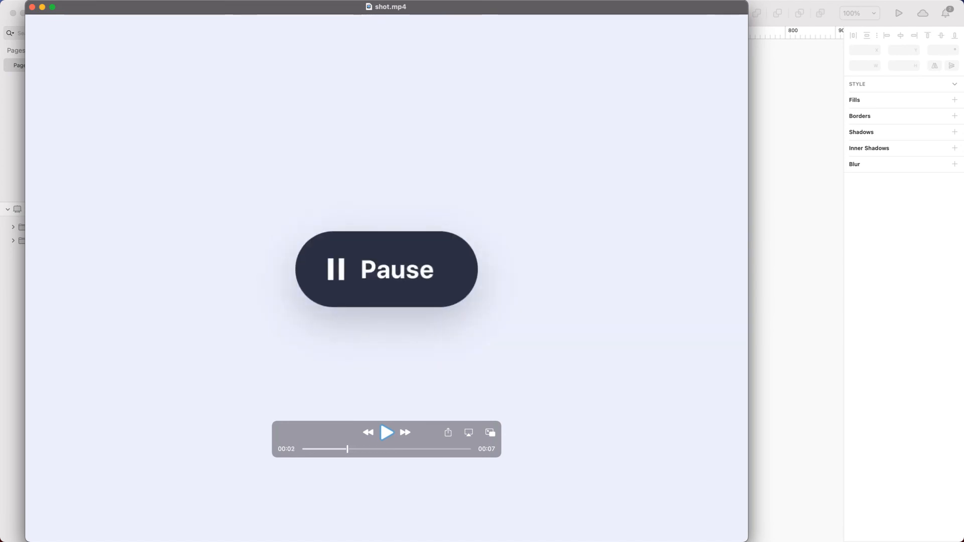
{"action": "scroll", "coordinate": [386, 269], "scroll_direction": "right", "scroll_amount": 4}
{"action": "key", "text": "Right"}
{"action": "key", "text": "Right"}
{"action": "key", "text": "Right"}
{"action": "key", "text": "Right"}
{"action": "key", "text": "Right"}
{"action": "key", "text": "Right"}
{"action": "key", "text": "Right"}
{"action": "key", "text": "Right"}
{"action": "key", "text": "Right"}
{"action": "key", "text": "Right"}
{"action": "key", "text": "Right"}
{"action": "key", "text": "Right"}
{"action": "key", "text": "Right"}
{"action": "key", "text": "Right"}
{"action": "key", "text": "Right"}
{"action": "key", "text": "Right"}
{"action": "key", "text": "Right"}
{"action": "key", "text": "Right"}
{"action": "key", "text": "Right"}
{"action": "key", "text": "Right"}
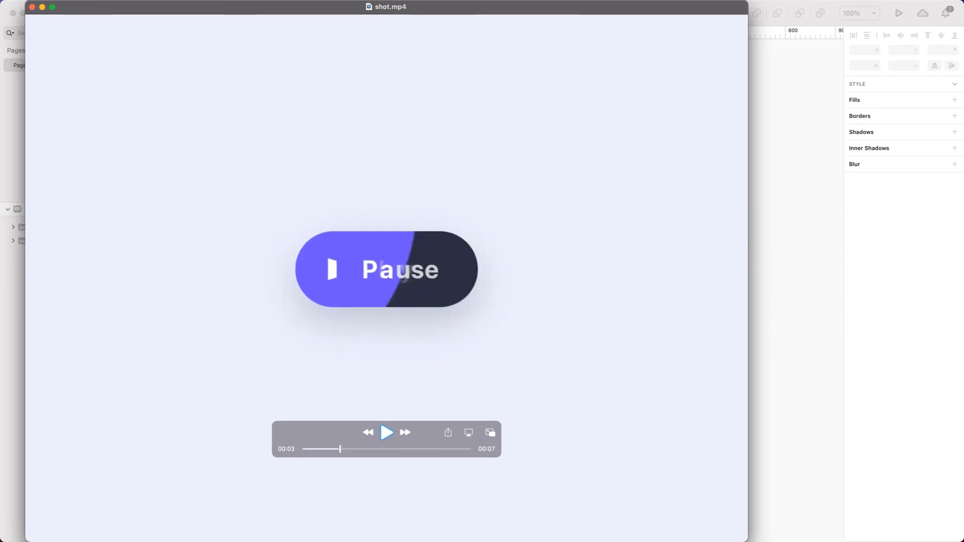
{"action": "key", "text": "Left"}
{"action": "key", "text": "Left"}
{"action": "key", "text": "Left"}
{"action": "key", "text": "Left"}
{"action": "key", "text": "Left"}
{"action": "key", "text": "Left"}
{"action": "key", "text": "Left"}
{"action": "key", "text": "Left"}
{"action": "key", "text": "Left"}
{"action": "key", "text": "Left"}
{"action": "key", "text": "Left"}
{"action": "key", "text": "Left"}
{"action": "key", "text": "Left"}
{"action": "key", "text": "Left"}
{"action": "key", "text": "Left"}
{"action": "key", "text": "Left"}
{"action": "key", "text": "Left"}
{"action": "key", "text": "Left"}
{"action": "key", "text": "Left"}
{"action": "key", "text": "Left"}
{"action": "key", "text": "Left"}
{"action": "key", "text": "Left"}
{"action": "key", "text": "Left"}
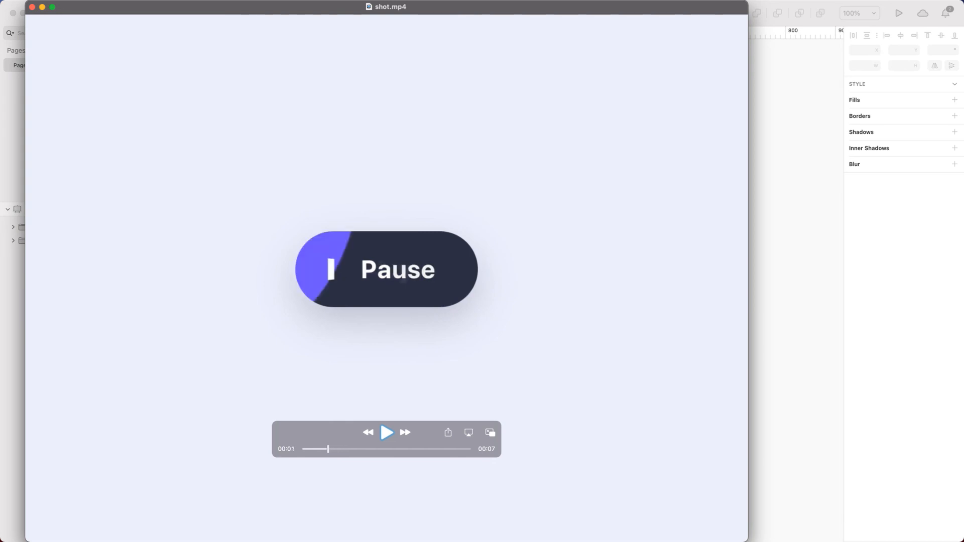
{"action": "key", "text": "Right"}
{"action": "key", "text": "Right"}
{"action": "key", "text": "Right"}
{"action": "key", "text": "Right"}
{"action": "key", "text": "Right"}
{"action": "key", "text": "Right"}
{"action": "key", "text": "Right"}
{"action": "key", "text": "Right"}
{"action": "key", "text": "Right"}
{"action": "key", "text": "Right"}
{"action": "key", "text": "Right"}
{"action": "key", "text": "Right"}
{"action": "key", "text": "Right"}
{"action": "key", "text": "Right"}
{"action": "key", "text": "Right"}
{"action": "key", "text": "Right"}
{"action": "key", "text": "Right"}
{"action": "key", "text": "Right"}
{"action": "key", "text": "Right"}
{"action": "key", "text": "Right"}
{"action": "key", "text": "Right"}
{"action": "key", "text": "Right"}
{"action": "key", "text": "Right"}
{"action": "key", "text": "Right"}
{"action": "key", "text": "Right"}
{"action": "key", "text": "Right"}
{"action": "key", "text": "Right"}
{"action": "key", "text": "Right"}
{"action": "key", "text": "Right"}
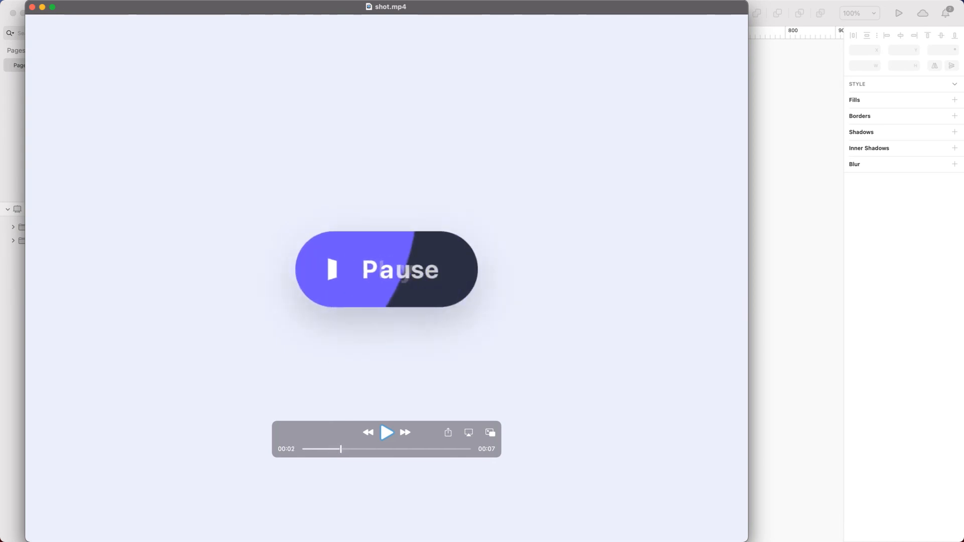
{"action": "key", "text": "Right"}
{"action": "key", "text": "Right"}
{"action": "key", "text": "Left"}
{"action": "key", "text": "Left"}
{"action": "key", "text": "Left"}
{"action": "key", "text": "Left"}
{"action": "key", "text": "Left"}
{"action": "key", "text": "Left"}
{"action": "key", "text": "Left"}
{"action": "key", "text": "Left"}
{"action": "key", "text": "Left"}
{"action": "key", "text": "Left"}
{"action": "key", "text": "Left"}
{"action": "key", "text": "Left"}
{"action": "key", "text": "Left"}
{"action": "key", "text": "Left"}
{"action": "key", "text": "Left"}
{"action": "key", "text": "Left"}
{"action": "key", "text": "Left"}
{"action": "key", "text": "Left"}
{"action": "key", "text": "Left"}
{"action": "key", "text": "Left"}
{"action": "key", "text": "Left"}
{"action": "key", "text": "Left"}
{"action": "key", "text": "Left"}
{"action": "key", "text": "Right"}
{"action": "key", "text": "Right"}
{"action": "key", "text": "Right"}
{"action": "key", "text": "Right"}
{"action": "key", "text": "Right"}
{"action": "key", "text": "Right"}
{"action": "key", "text": "Right"}
{"action": "key", "text": "Right"}
{"action": "key", "text": "Right"}
{"action": "key", "text": "Right"}
{"action": "key", "text": "Right"}
{"action": "key", "text": "Right"}
{"action": "key", "text": "Right"}
{"action": "key", "text": "Right"}
{"action": "key", "text": "Right"}
{"action": "key", "text": "Right"}
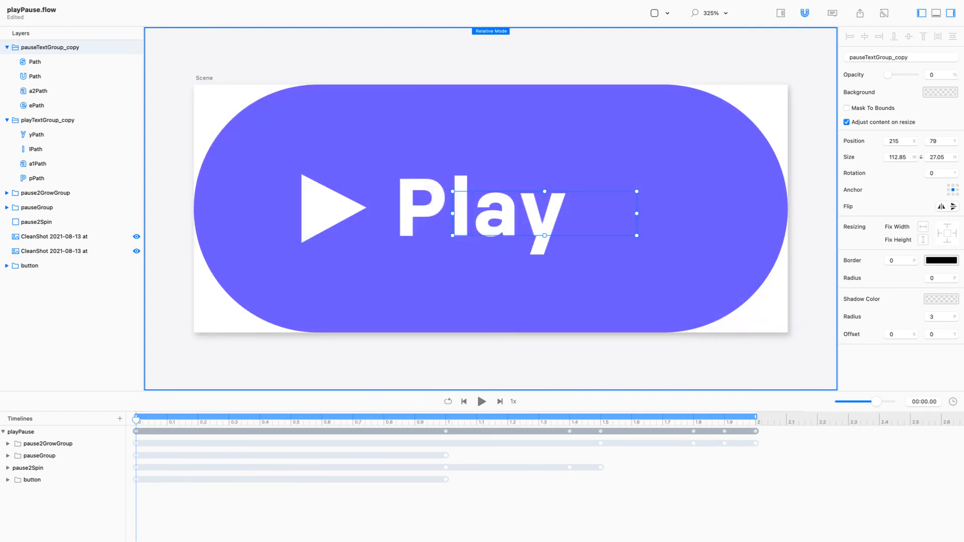
Expand the button's backgroundCircle timeline rows and set the opacity of pauseTextGroup_copy to 1 at 1 second in Flow.
{"action": "left_click", "coordinate": [8, 480]}
{"action": "left_click", "coordinate": [7, 479]}
{"action": "left_click", "coordinate": [8, 480]}
{"action": "left_click", "coordinate": [13, 492]}
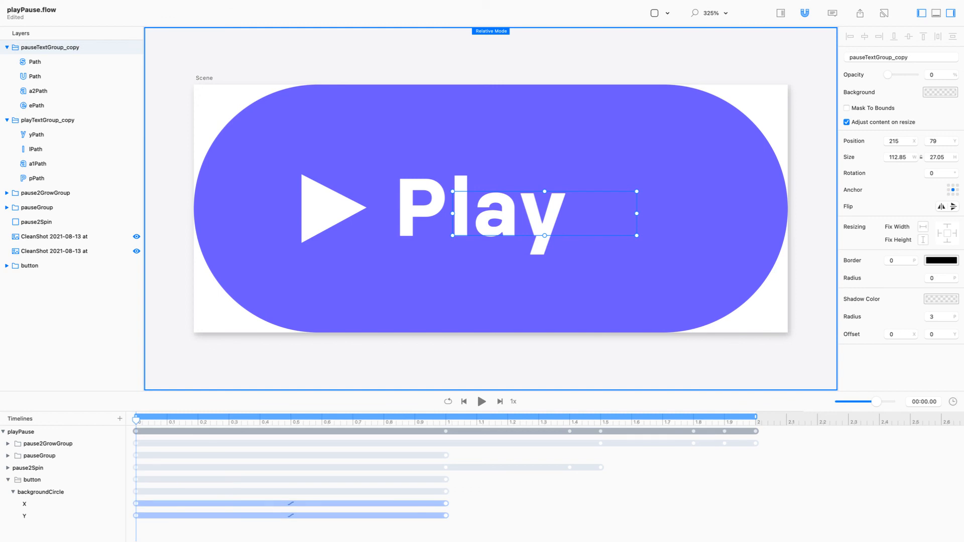
{"action": "left_click_drag", "start_coordinate": [456, 420], "coordinate": [446, 421]}
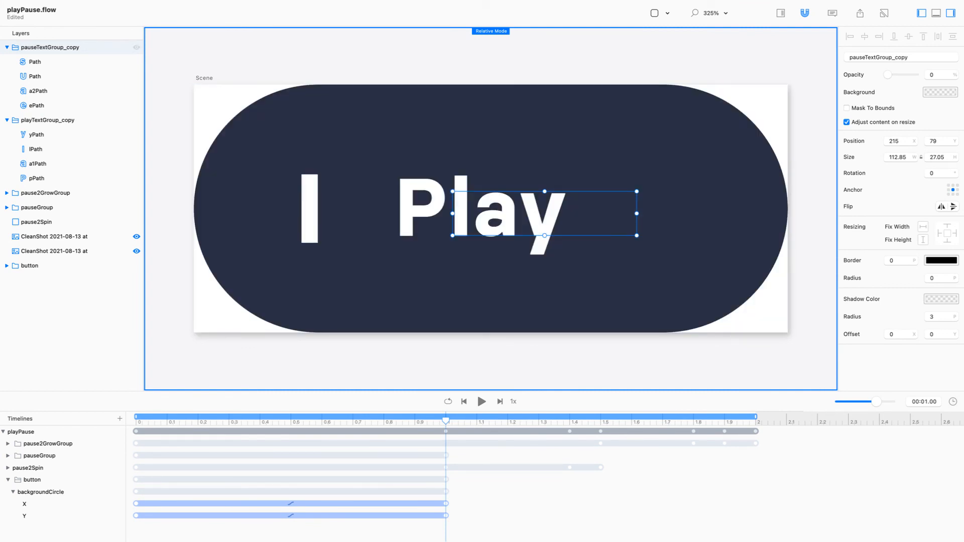
{"action": "left_click_drag", "start_coordinate": [887, 74], "coordinate": [915, 75]}
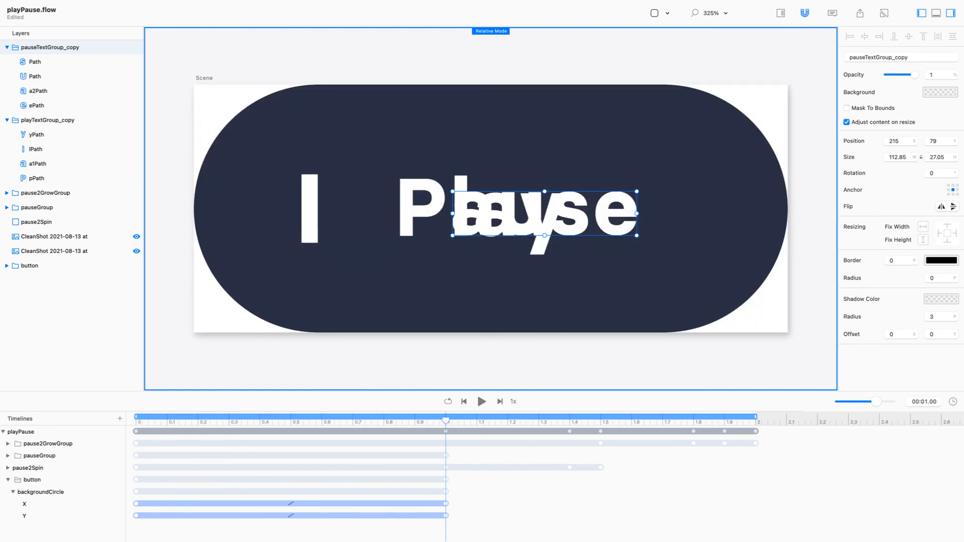
{"action": "key", "text": "Escape"}
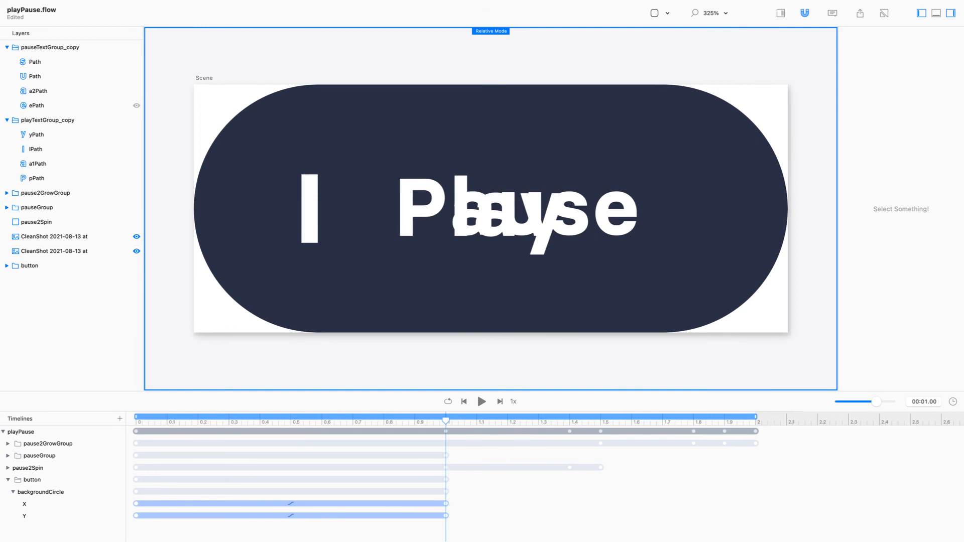
Align the left edges of a1Path and a2Path at 1 second so the letter a of both words overlaps.
{"action": "left_click", "coordinate": [60, 164]}
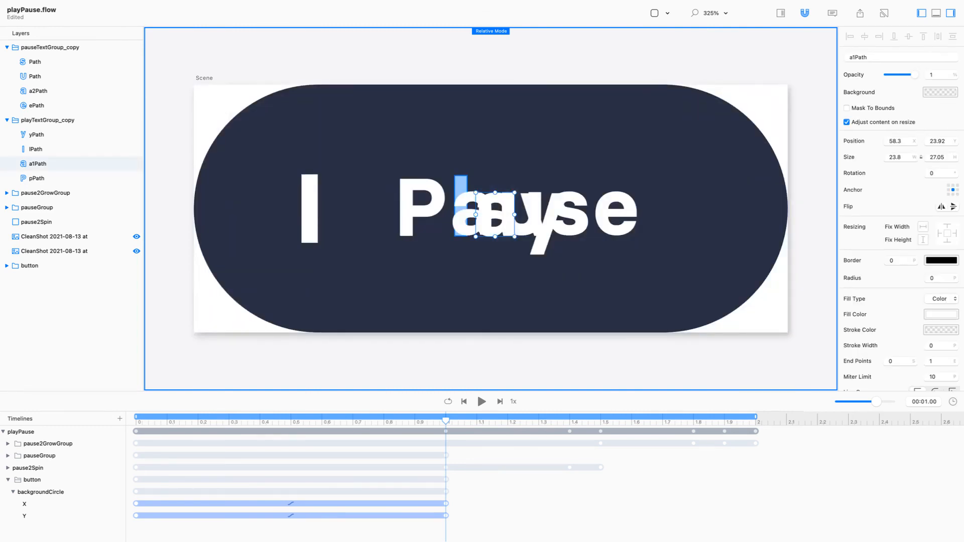
{"action": "left_click", "coordinate": [61, 91], "text": "super"}
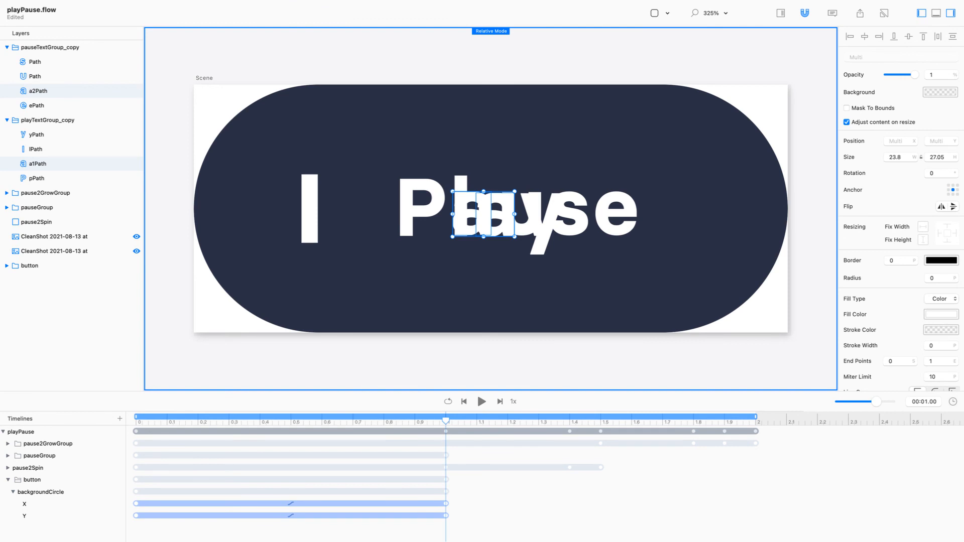
{"action": "left_click", "coordinate": [850, 37]}
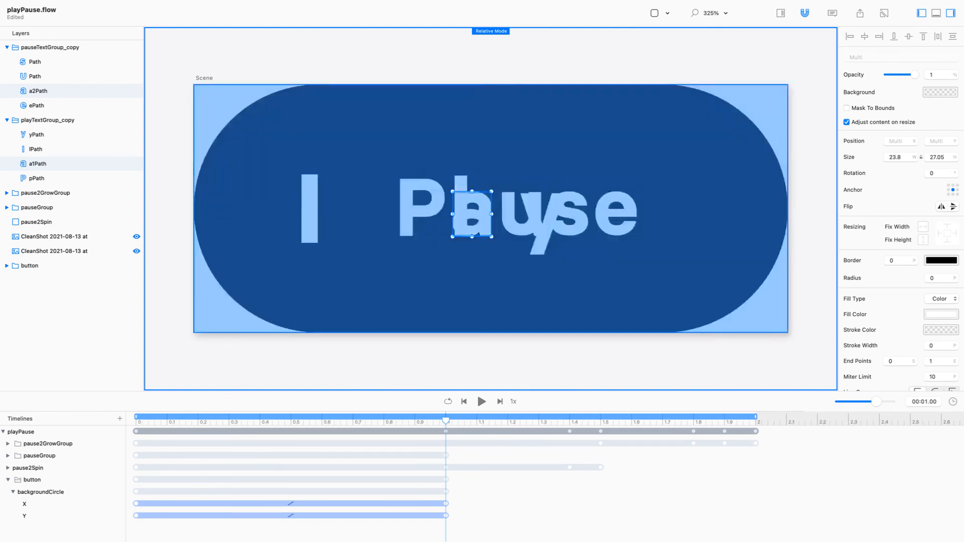
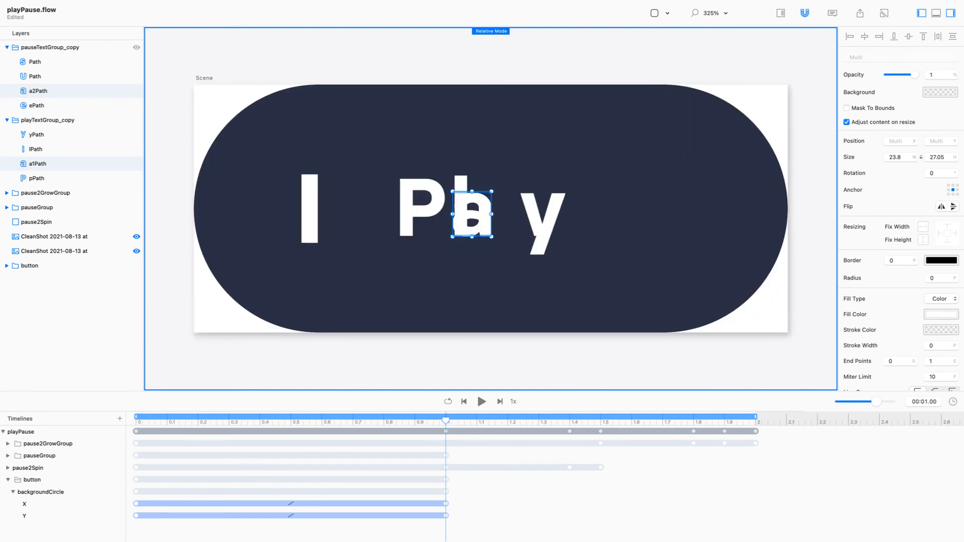
Undo the left alignment of a1Path and a2Path at 1 second and turn off Relative Mode.
{"action": "left_click", "coordinate": [137, 47]}
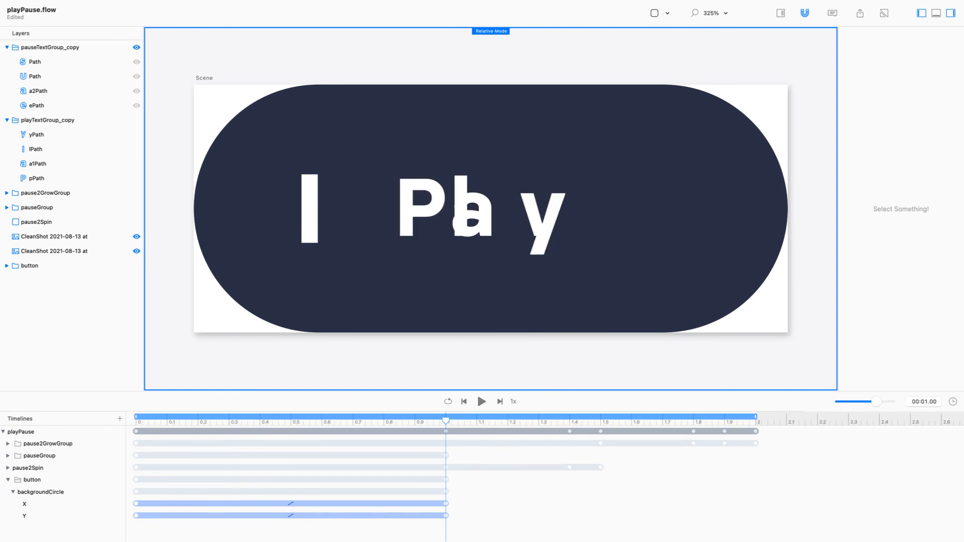
{"action": "left_click", "coordinate": [35, 149]}
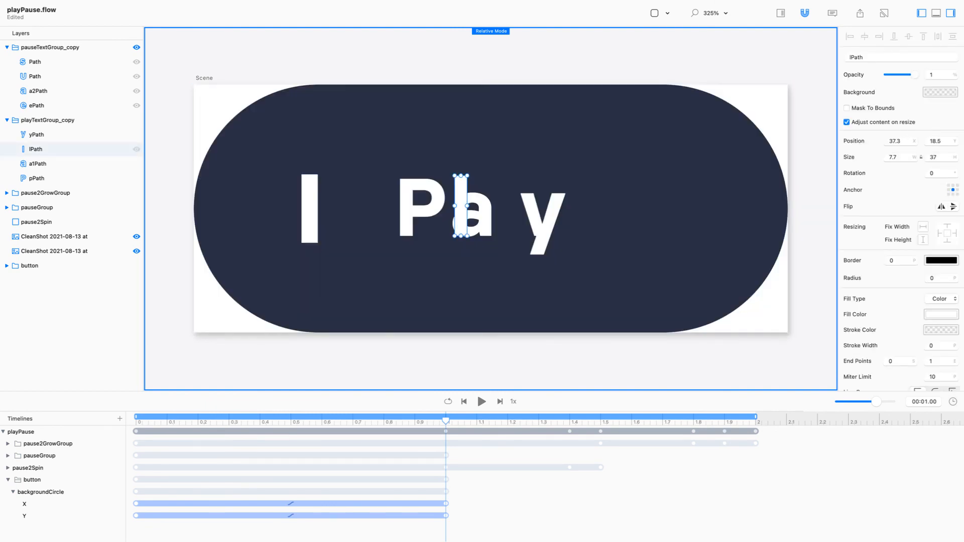
{"action": "left_click_drag", "start_coordinate": [462, 211], "coordinate": [450, 211]}
{"action": "key", "text": "super+z"}
{"action": "key", "text": "super+z"}
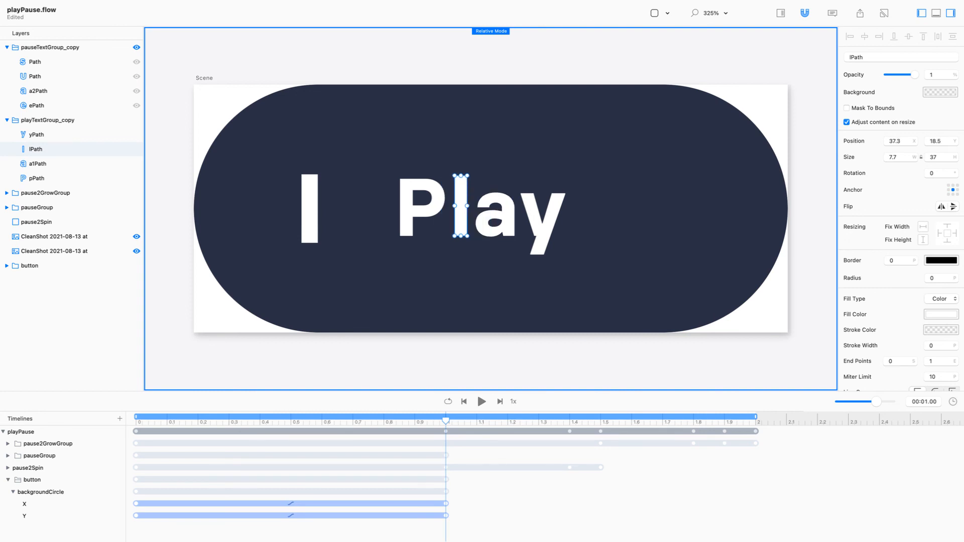
{"action": "key", "text": "super+r"}
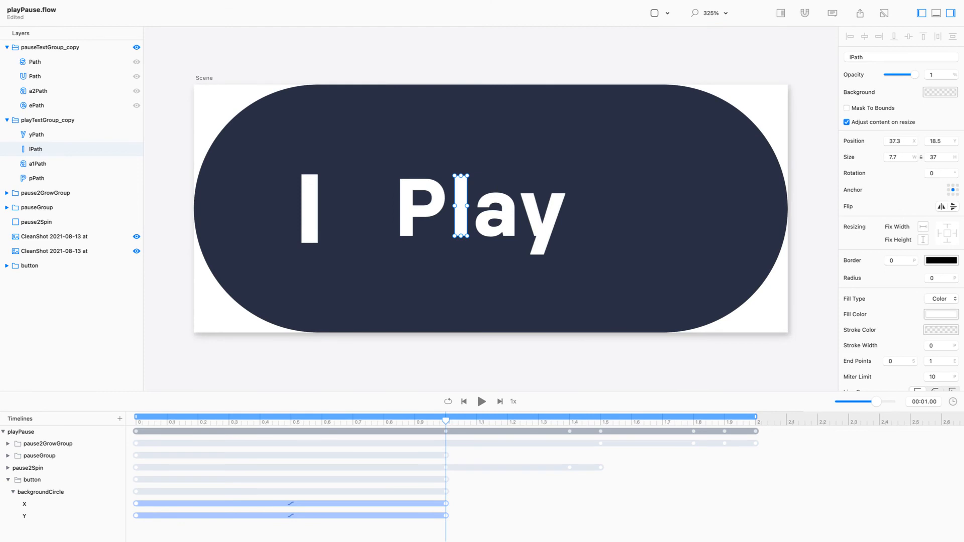
Show pauseTextGroup_copy and align the left edges of a2Path and a1Path at 1 second with Relative Mode off.
{"action": "left_click", "coordinate": [38, 91]}
{"action": "left_click", "coordinate": [38, 164], "text": "super"}
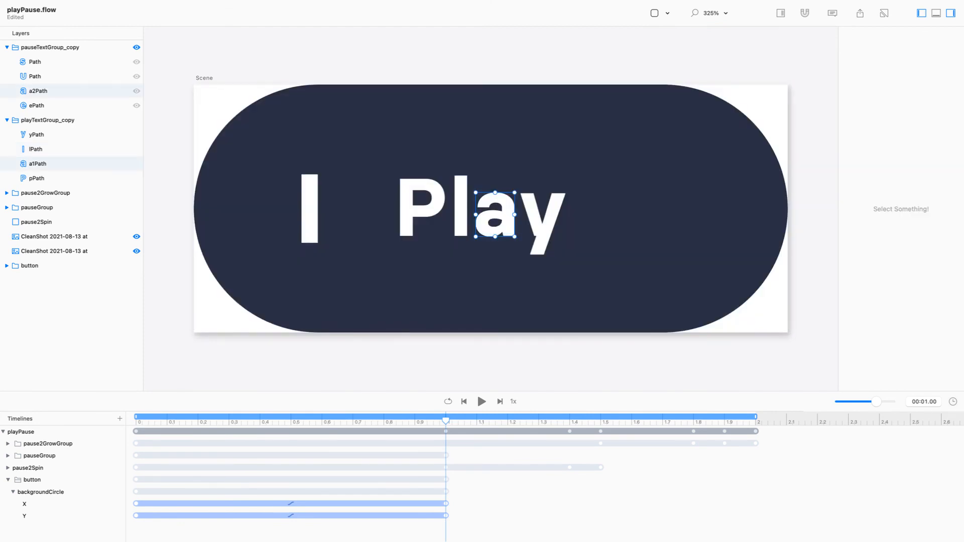
{"action": "left_click", "coordinate": [137, 47]}
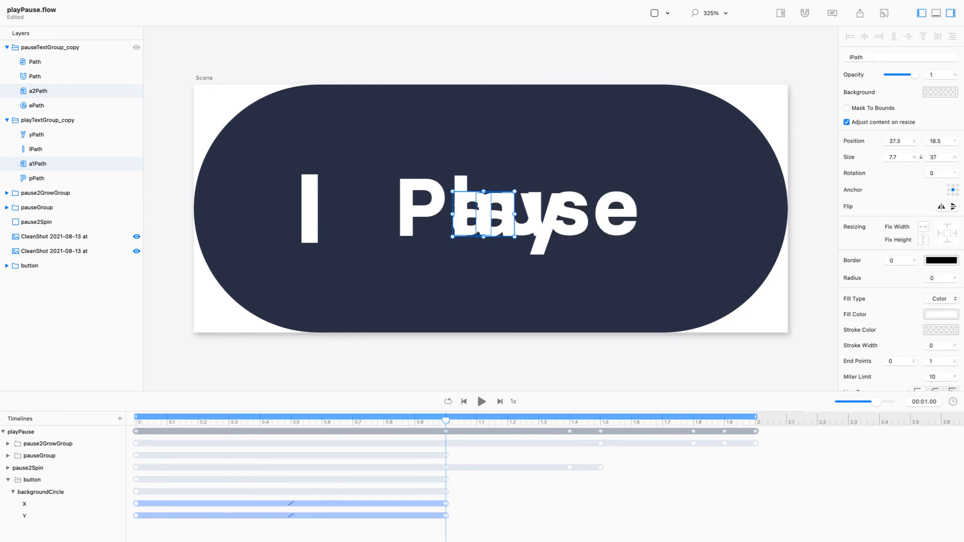
{"action": "left_click", "coordinate": [38, 163], "text": "super"}
{"action": "left_click", "coordinate": [38, 164], "text": "super"}
{"action": "left_click", "coordinate": [849, 36]}
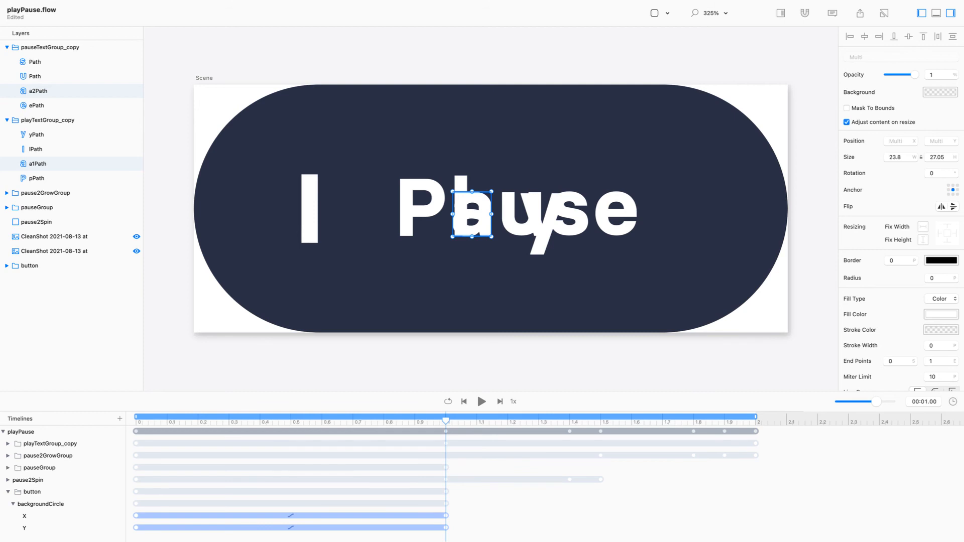
{"action": "left_click", "coordinate": [805, 13]}
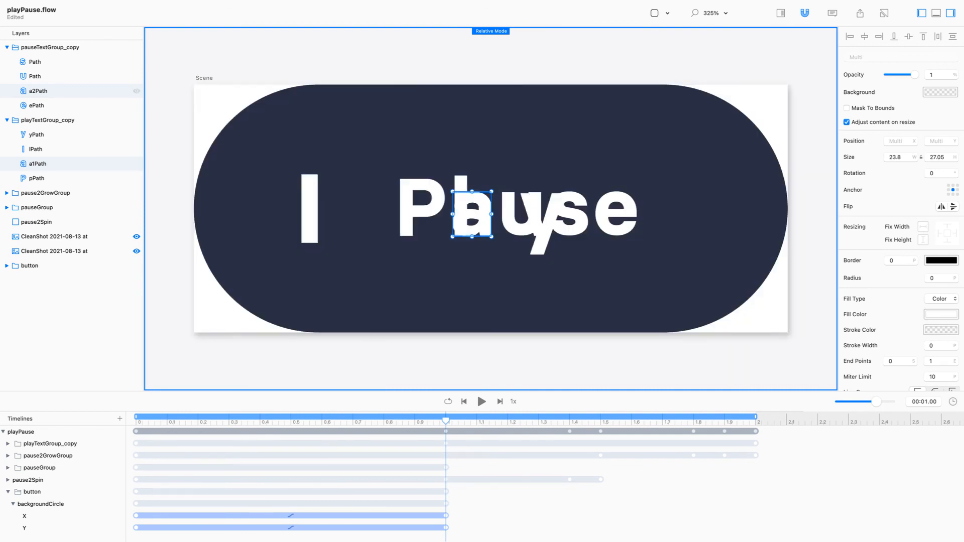
{"action": "key", "text": "super+r"}
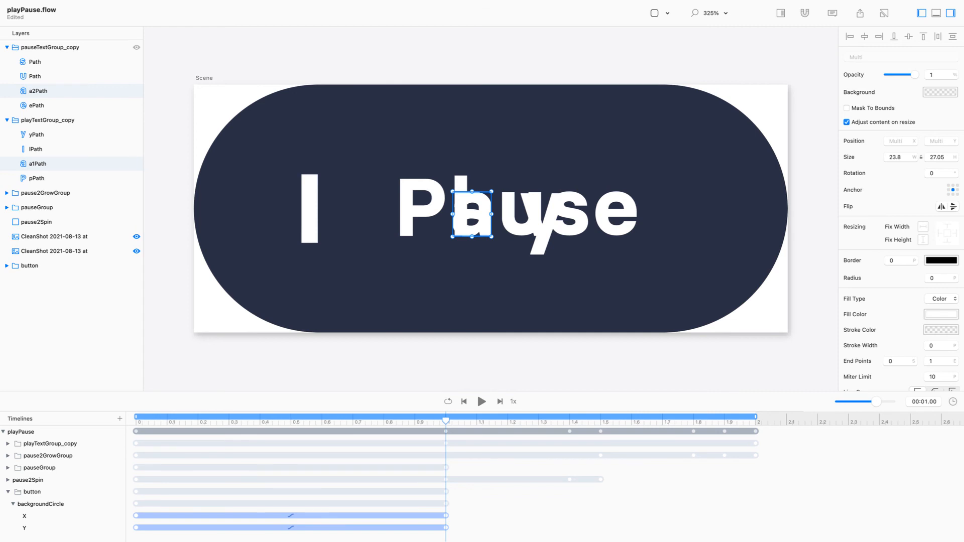
Hide pauseTextGroup_copy and shift the letters l and y of Play leftward at 1 second to close up around the a.
{"action": "left_click", "coordinate": [136, 48]}
{"action": "left_click_drag", "start_coordinate": [449, 206], "coordinate": [450, 207]}
{"action": "left_click_drag", "start_coordinate": [545, 224], "coordinate": [513, 224]}
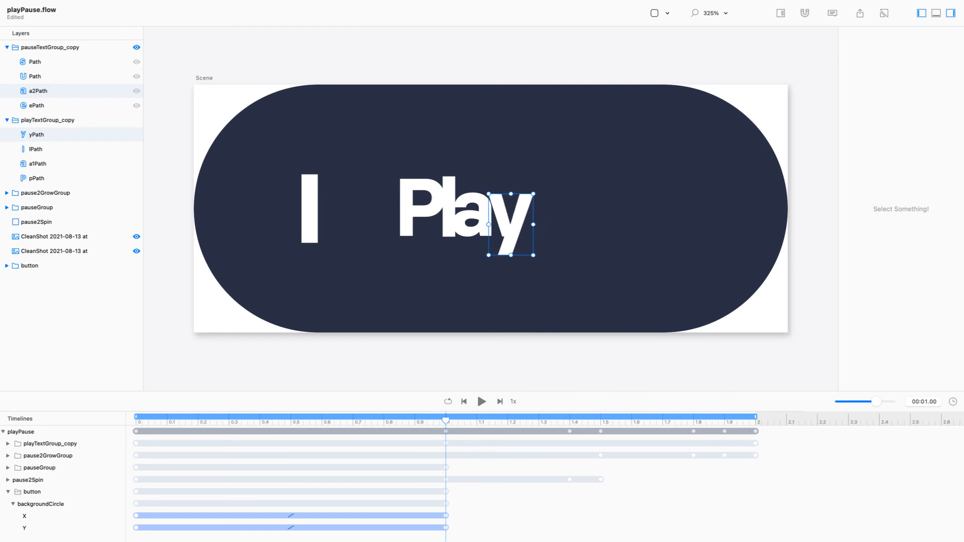
Set the opacity of yPath and lPath to 0 at 1 second and scrub back to check the fade.
{"action": "left_click", "coordinate": [449, 208]}
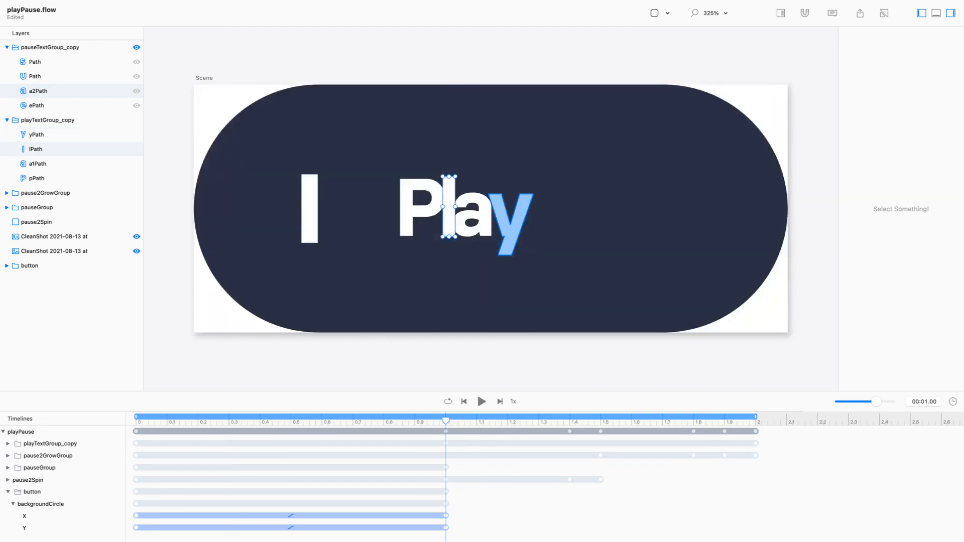
{"action": "left_click", "coordinate": [512, 221], "text": "shift"}
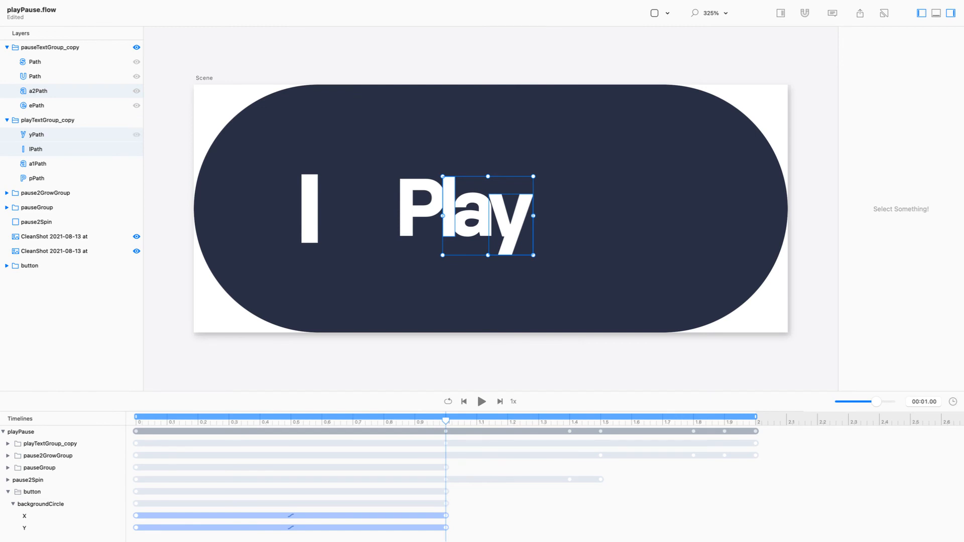
{"action": "left_click", "coordinate": [36, 134]}
{"action": "left_click", "coordinate": [36, 149], "text": "shift"}
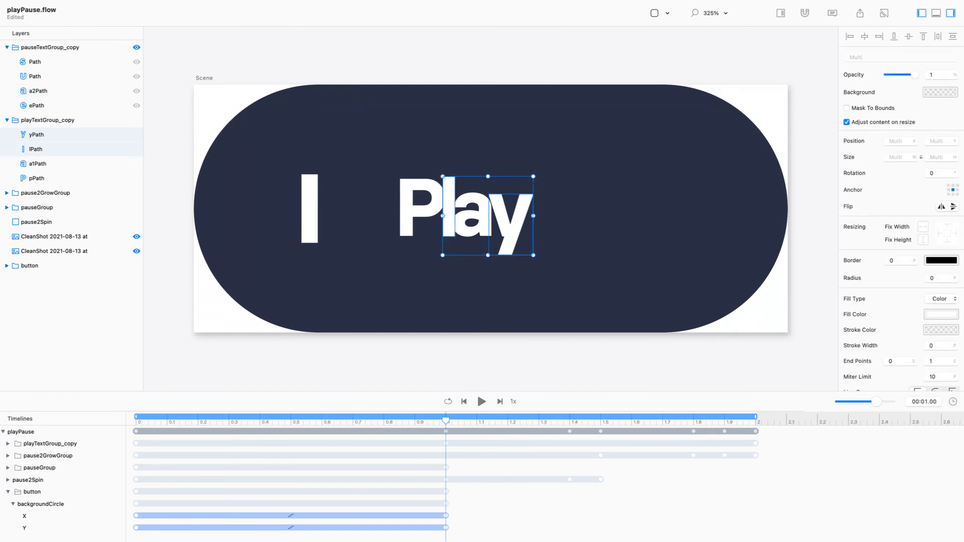
{"action": "left_click_drag", "start_coordinate": [914, 74], "coordinate": [886, 75]}
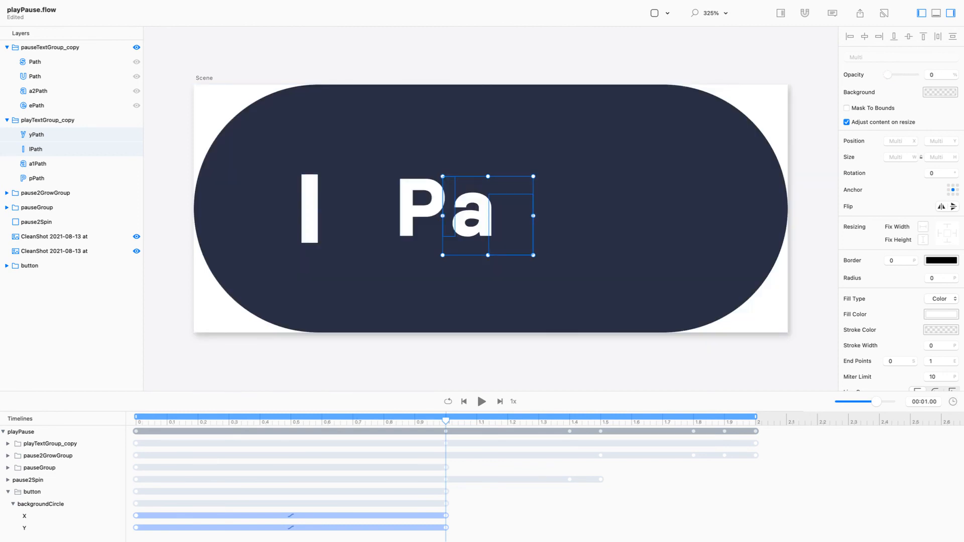
{"action": "left_click_drag", "start_coordinate": [446, 419], "coordinate": [329, 419]}
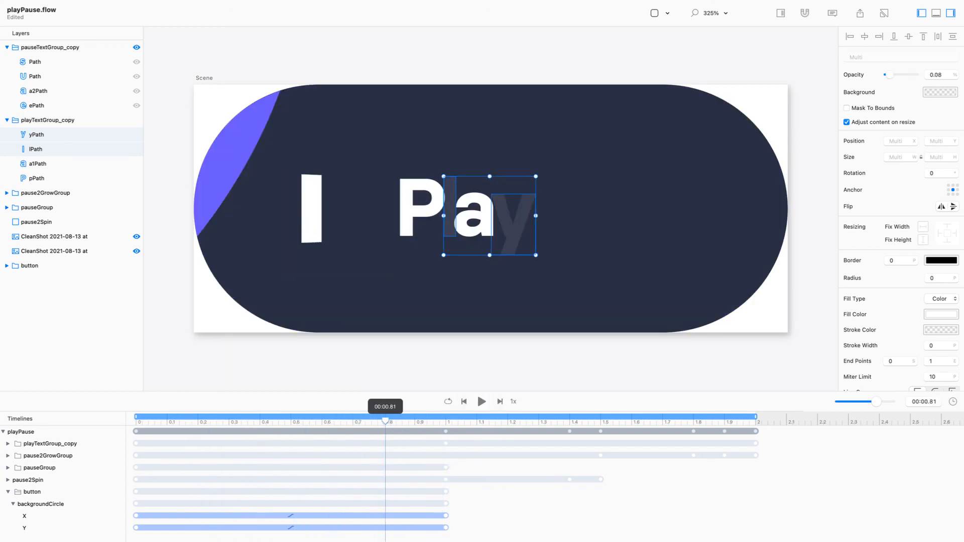
{"action": "left_click_drag", "start_coordinate": [385, 421], "coordinate": [446, 420]}
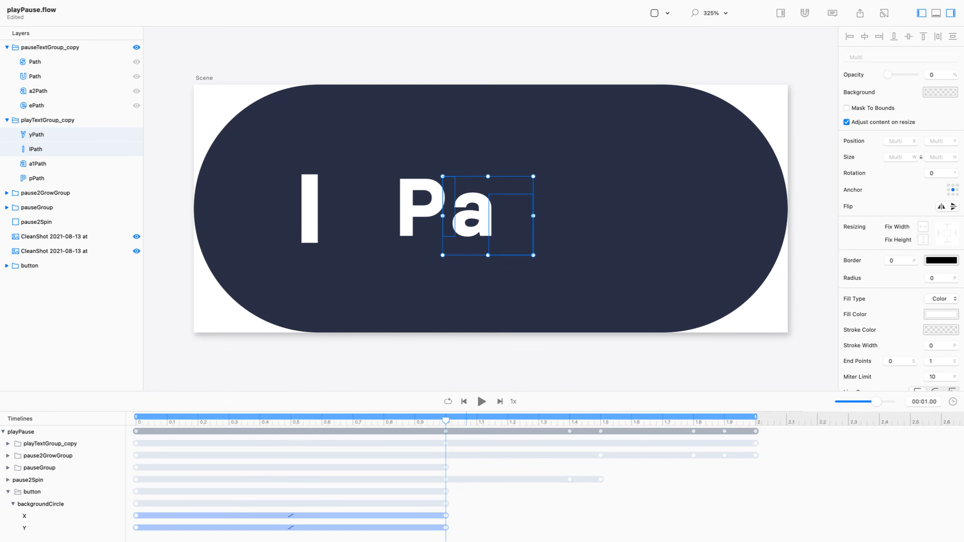
Expand all timeline rows of playTextGroup_copy and delete yPath's X, Y and Opacity keyframes at 2 seconds.
{"action": "left_click", "coordinate": [8, 456]}
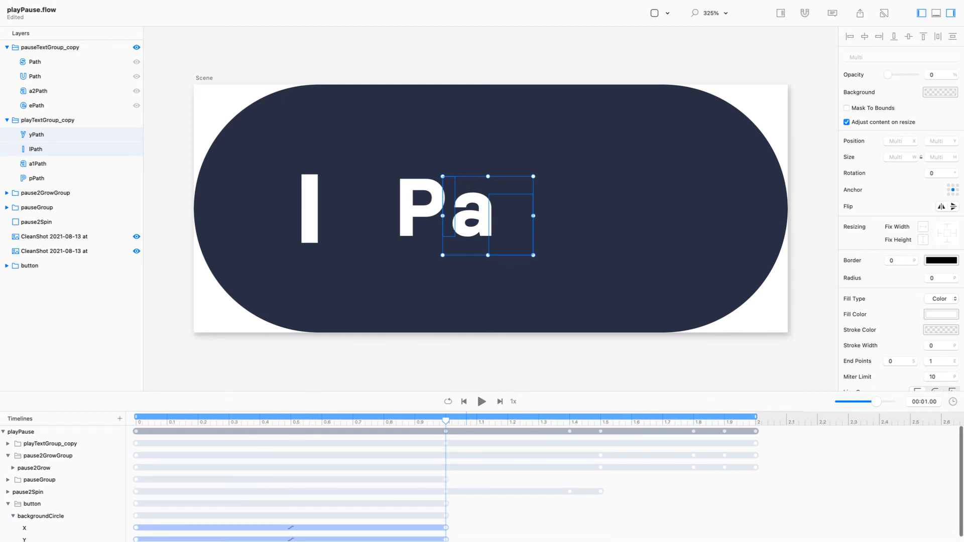
{"action": "left_click", "coordinate": [9, 456]}
{"action": "left_click", "coordinate": [8, 444]}
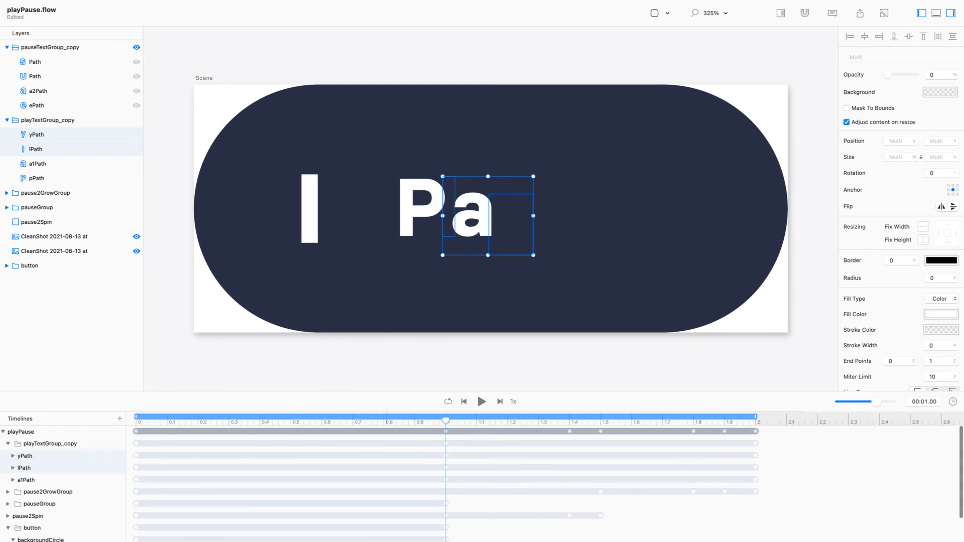
{"action": "left_click", "coordinate": [8, 444]}
{"action": "left_click", "coordinate": [8, 443], "text": "alt"}
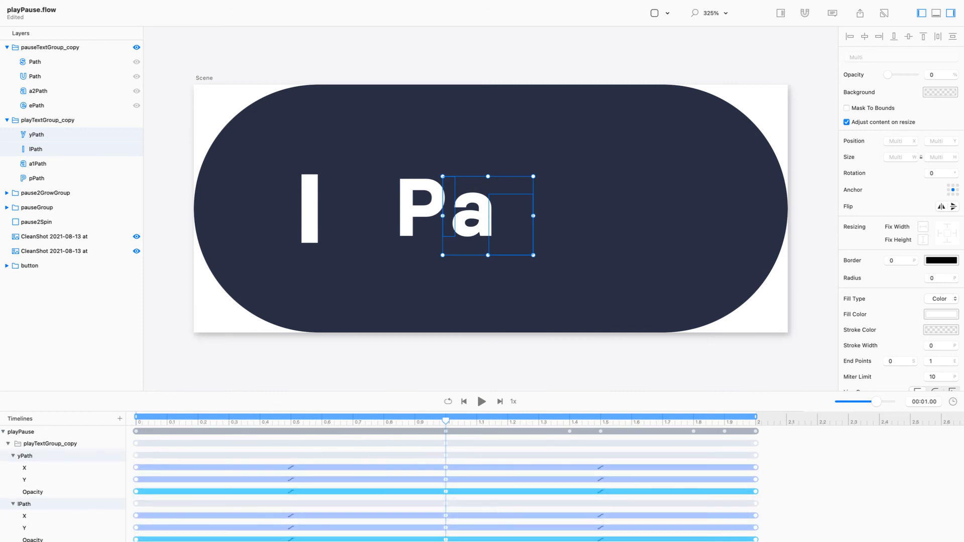
{"action": "left_click_drag", "start_coordinate": [776, 455], "coordinate": [741, 497]}
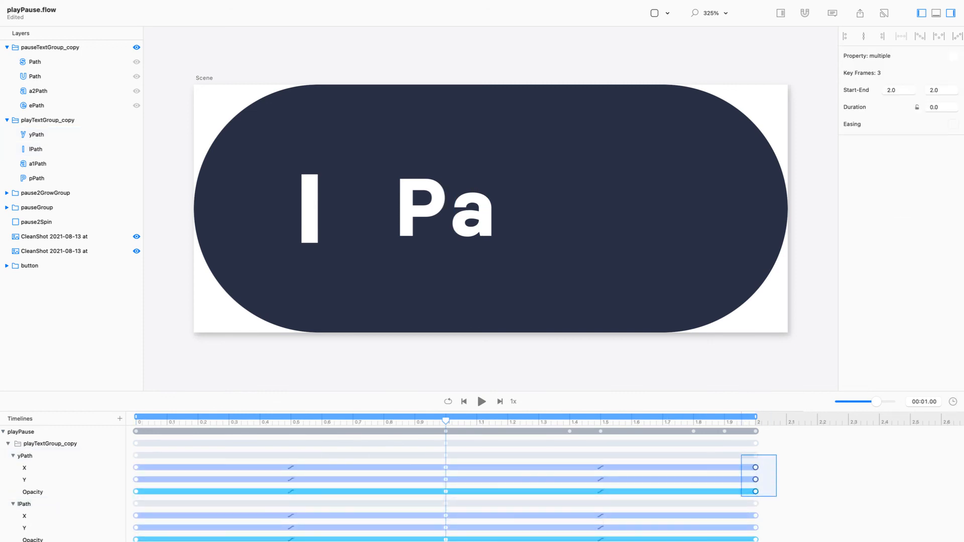
{"action": "key", "text": "Delete"}
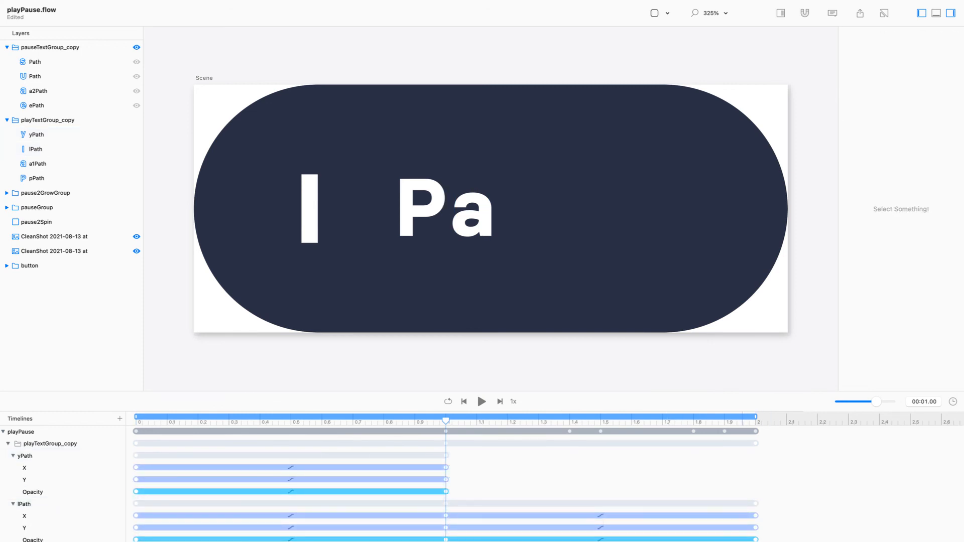
Show pauseTextGroup_copy again and delete its a2Path layer with the playhead at 0 seconds.
{"action": "mouse_move", "coordinate": [446, 420]}
{"action": "left_mouse_down"}
{"action": "mouse_move", "coordinate": [136, 420]}
{"action": "mouse_move", "coordinate": [464, 420]}
{"action": "mouse_move", "coordinate": [209, 420]}
{"action": "mouse_move", "coordinate": [446, 420]}
{"action": "left_mouse_up"}
{"action": "left_click", "coordinate": [137, 47]}
{"action": "left_click_drag", "start_coordinate": [446, 420], "coordinate": [136, 421]}
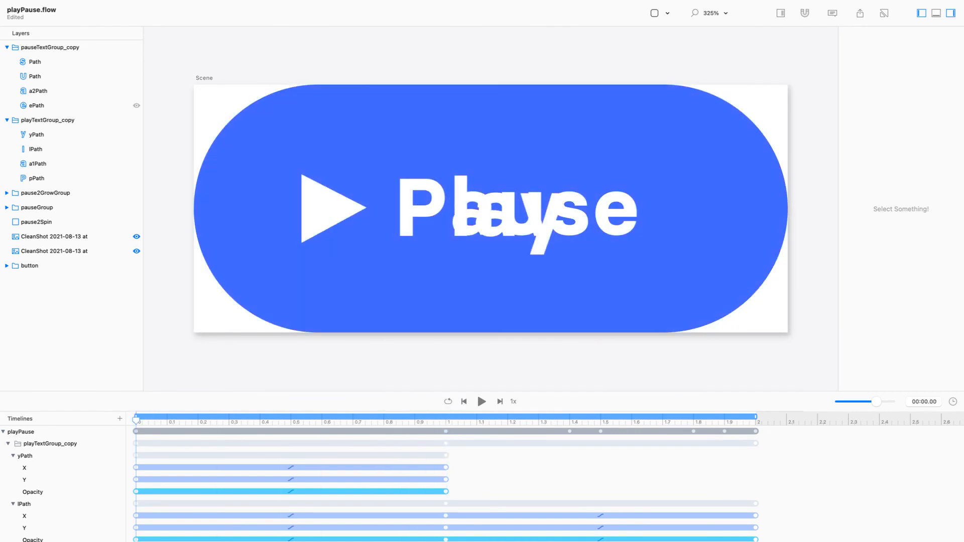
{"action": "left_click", "coordinate": [38, 91]}
{"action": "key", "text": "Delete"}
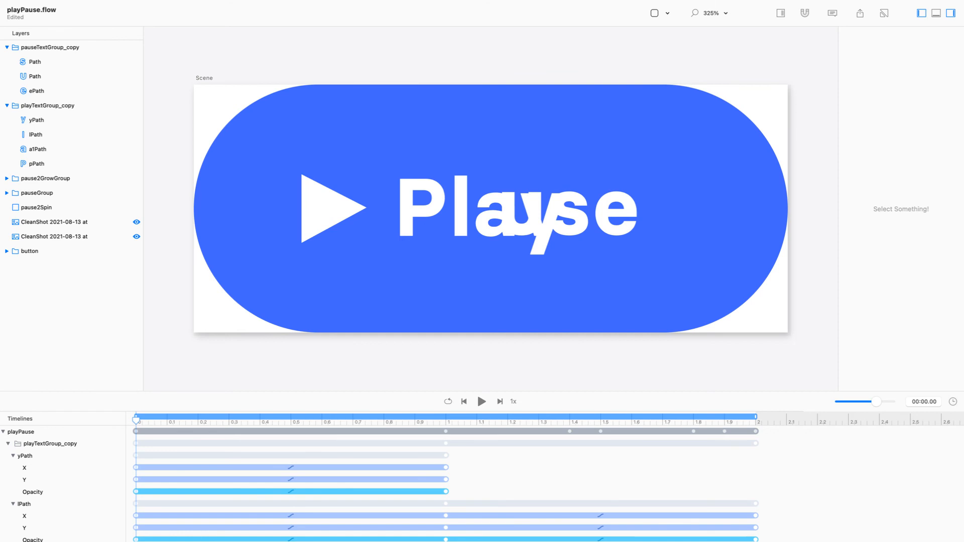
Nudge pauseTextGroup_copy to position 216, 80 at 1 second in Relative Mode so its letters line up with the a.
{"action": "left_click_drag", "start_coordinate": [136, 420], "coordinate": [445, 419]}
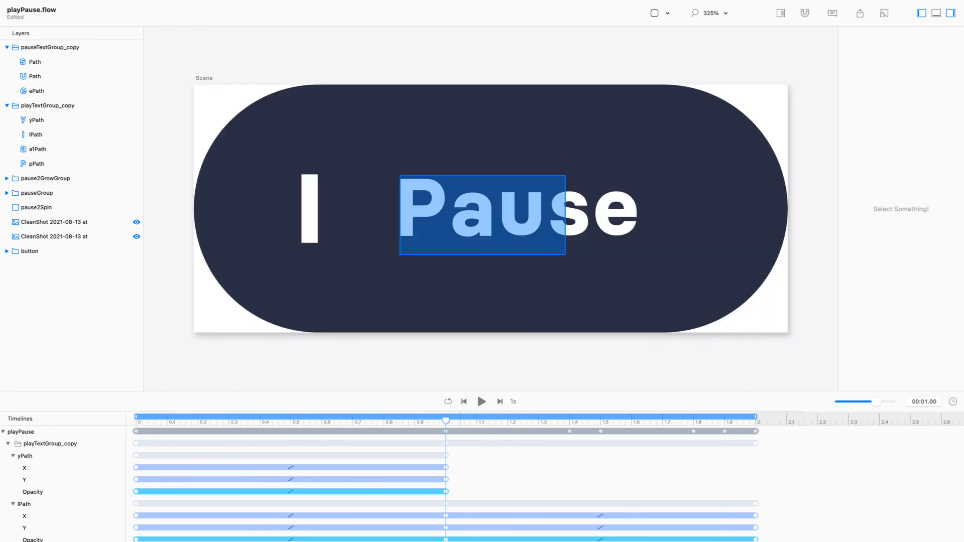
{"action": "left_click", "coordinate": [494, 226]}
{"action": "left_click_drag", "start_coordinate": [494, 225], "coordinate": [496, 228]}
{"action": "key", "text": "super"}
{"action": "key", "text": "Down"}
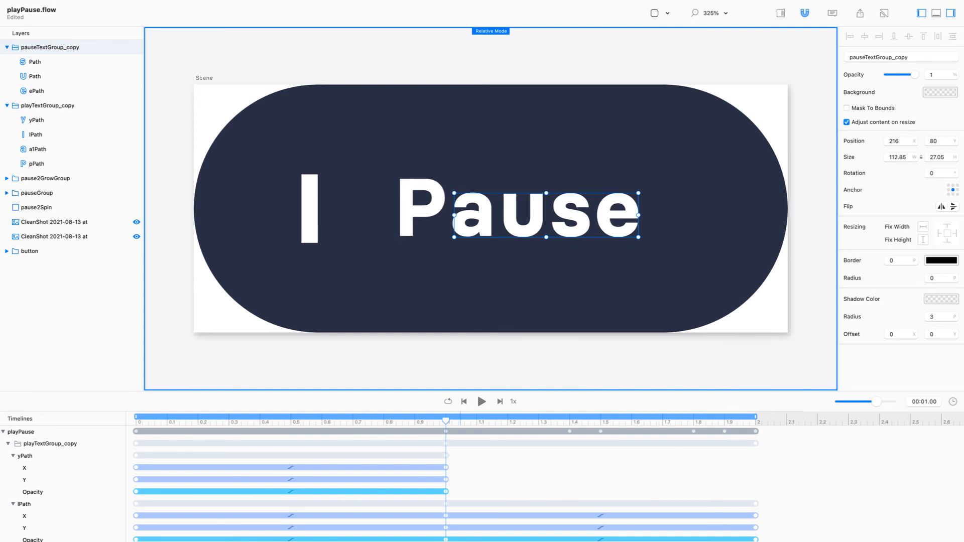
{"action": "key", "text": "Escape"}
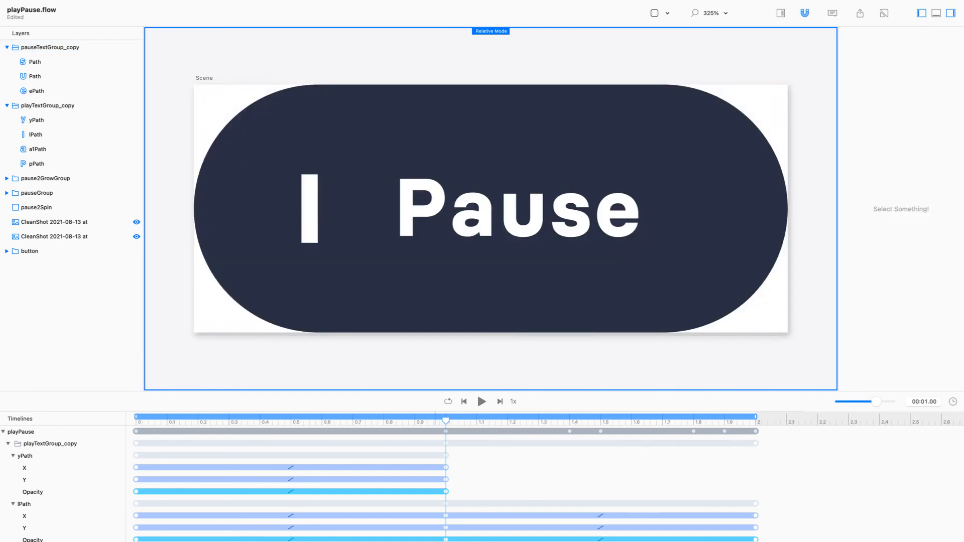
Ungroup pauseTextGroup_copy at 0 seconds.
{"action": "left_click_drag", "start_coordinate": [445, 421], "coordinate": [136, 421]}
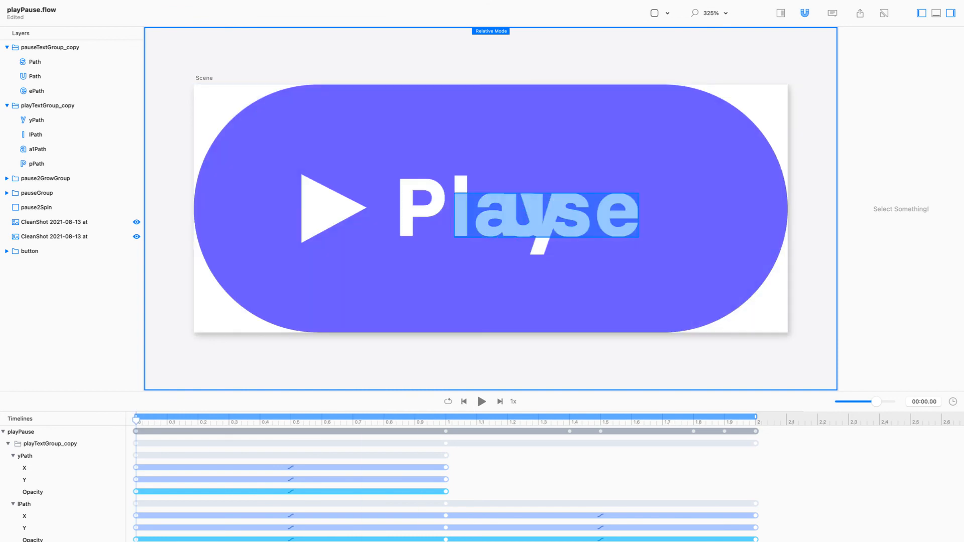
{"action": "left_click", "coordinate": [51, 48]}
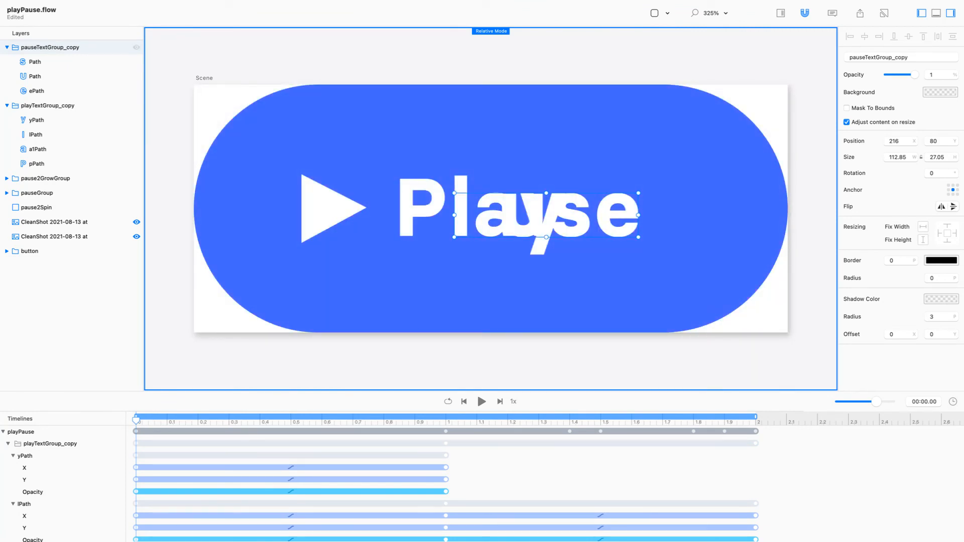
{"action": "key", "text": "super+shift+g"}
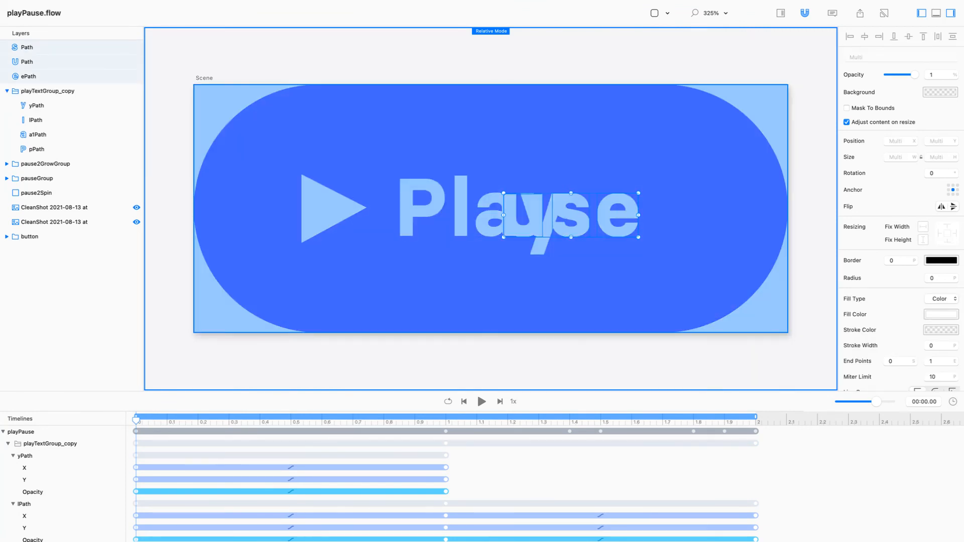
Nudge the letters u, s and e together rightward at 0 seconds until the u overlaps the y of Play.
{"action": "key", "text": "Right"}
{"action": "key", "text": "Right"}
{"action": "key", "text": "Right"}
{"action": "key", "text": "Right"}
{"action": "key", "text": "Right"}
{"action": "key", "text": "Right"}
{"action": "key", "text": "Right"}
{"action": "key", "text": "Right"}
{"action": "key", "text": "Right"}
{"action": "key", "text": "Right"}
{"action": "key", "text": "Right"}
{"action": "key", "text": "Right"}
{"action": "key", "text": "Right"}
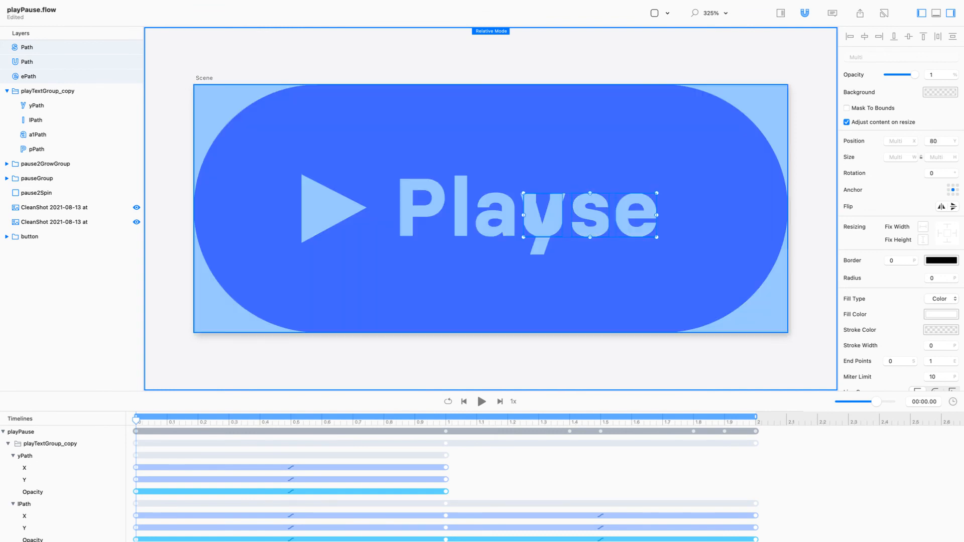
Select the letters s and e and shift them farther right from the u at 0 seconds.
{"action": "key", "text": "Escape"}
{"action": "left_click", "coordinate": [590, 216]}
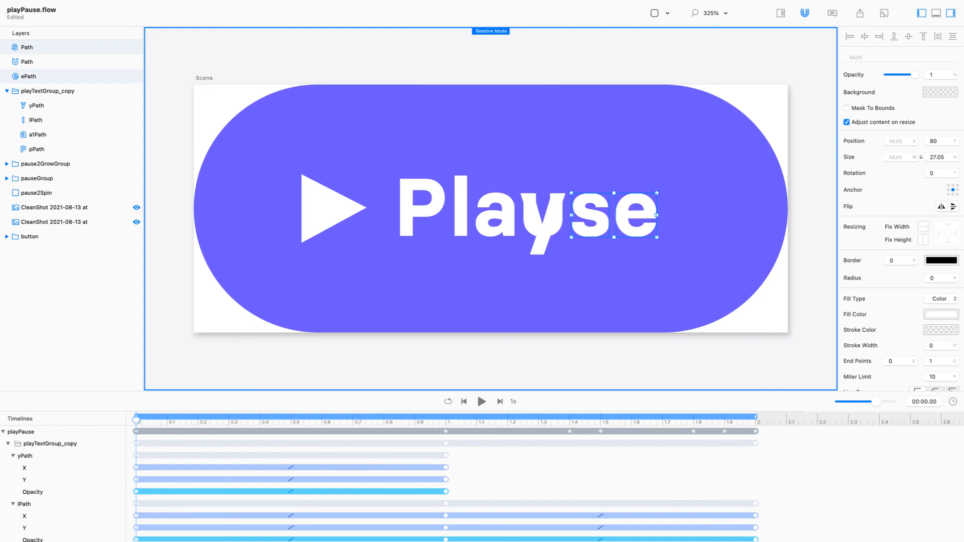
{"action": "left_click", "coordinate": [635, 213], "text": "shift"}
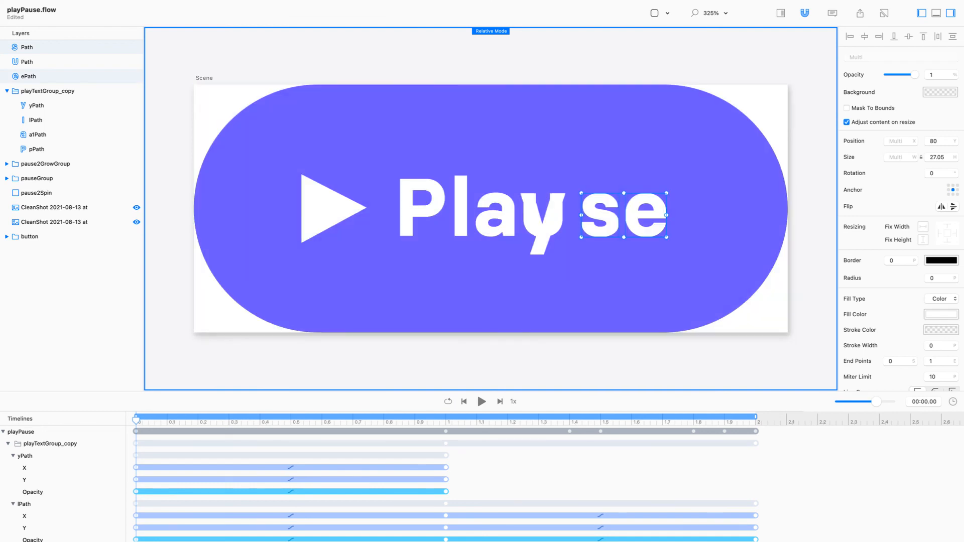
Try nudging ePath 4 units farther right to X 277 at 0 seconds, play the animation and undo the nudge.
{"action": "left_click", "coordinate": [637, 216]}
{"action": "key", "text": "Right"}
{"action": "key", "text": "Right"}
{"action": "key", "text": "Right"}
{"action": "key", "text": "Right"}
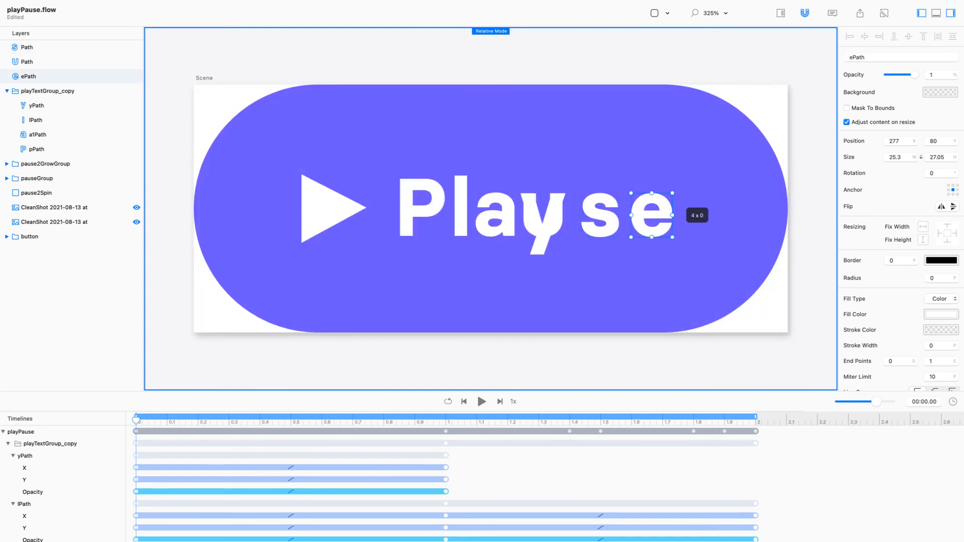
{"action": "key", "text": "Escape"}
{"action": "key", "text": "space"}
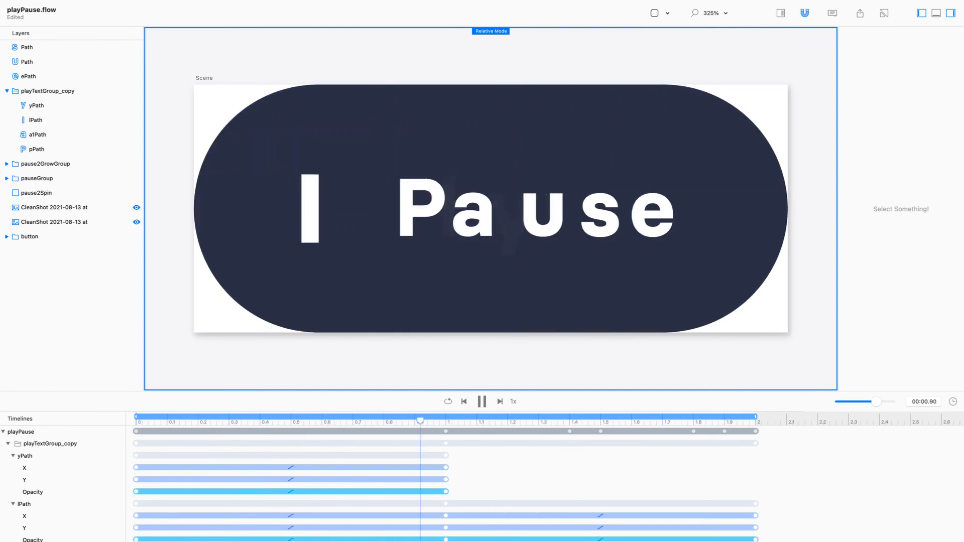
{"action": "key", "text": "space"}
{"action": "key", "text": "super+z"}
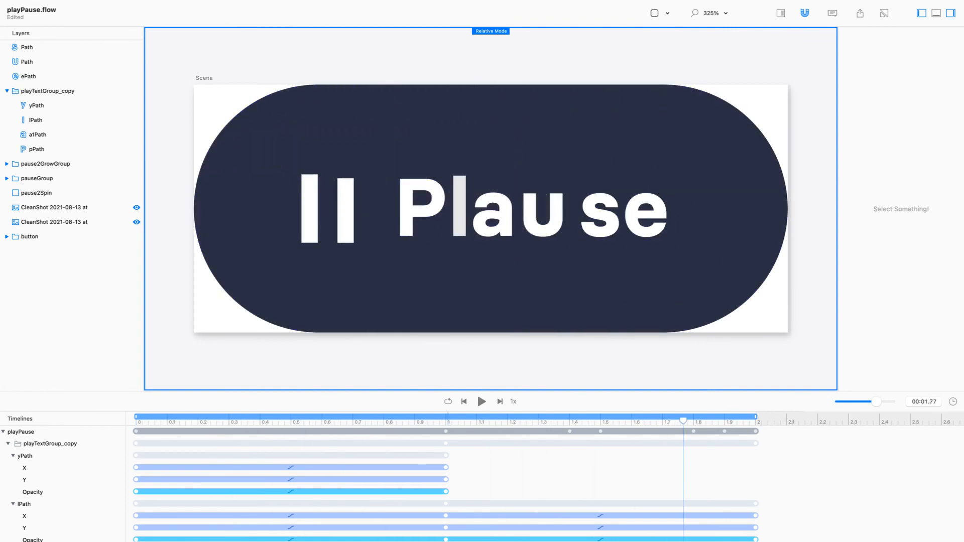
Undo the last shifts of the letters u, s and e and turn off Relative Mode.
{"action": "key", "text": "super+z"}
{"action": "key", "text": "super+z"}
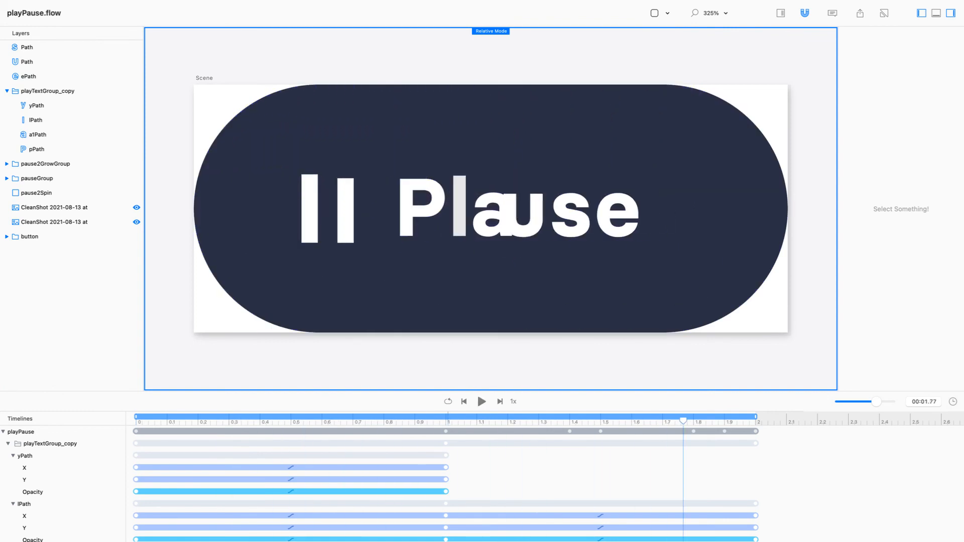
{"action": "key", "text": "super+r"}
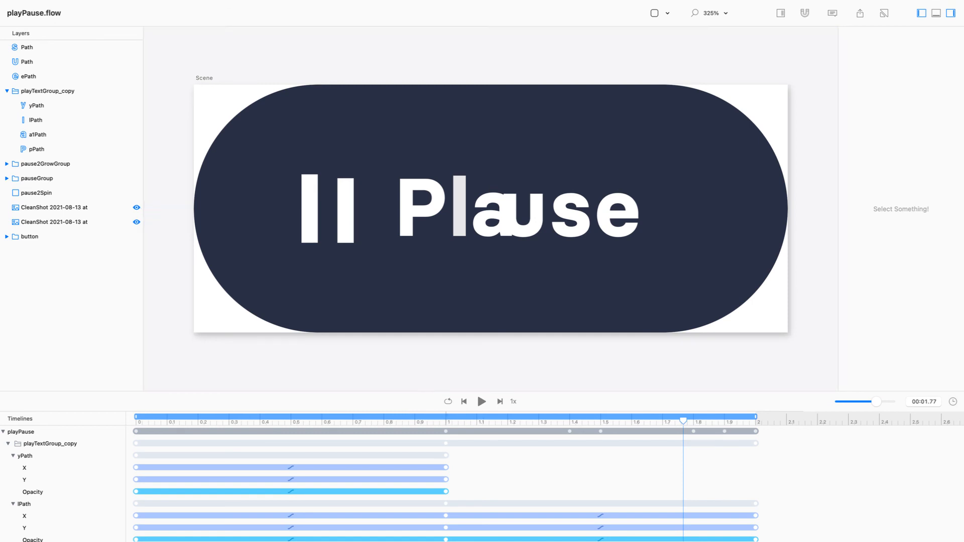
At 0 seconds, shift the letter u right to X 222 and the letter s right to X 261.
{"action": "left_click_drag", "start_coordinate": [683, 421], "coordinate": [136, 420]}
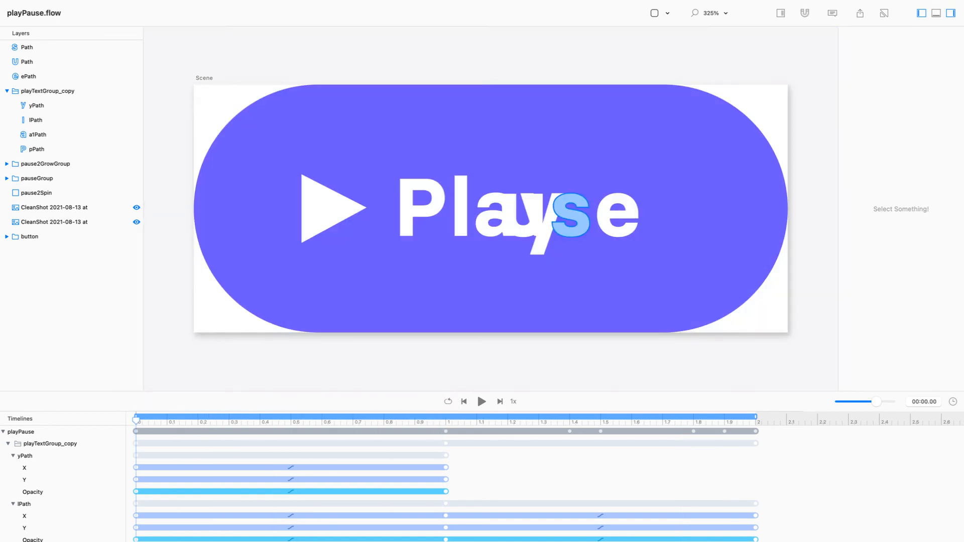
{"action": "left_click", "coordinate": [522, 215]}
{"action": "key", "text": "shift+Right"}
{"action": "key", "text": "shift+Right"}
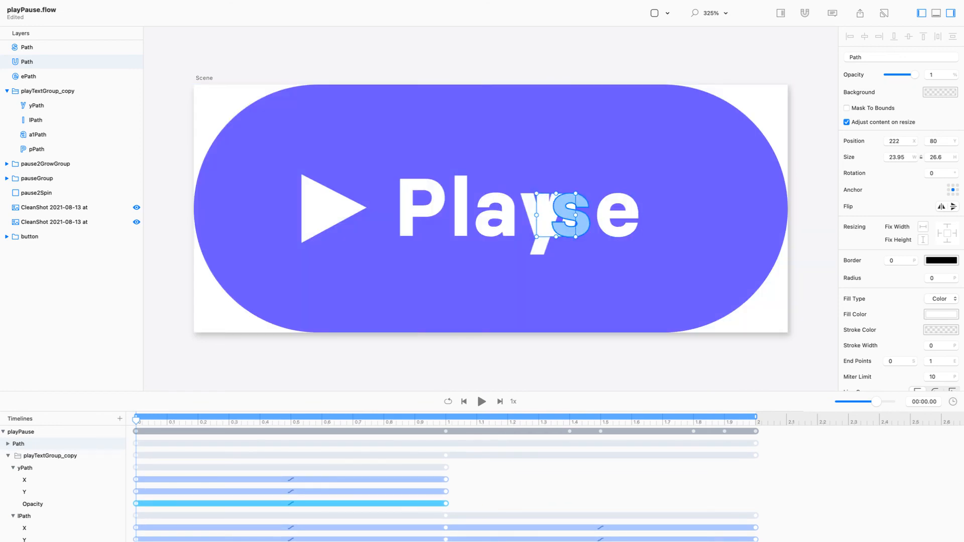
{"action": "left_click", "coordinate": [577, 215]}
{"action": "key", "text": "shift+Right"}
{"action": "key", "text": "shift+Right"}
{"action": "key", "text": "shift+Right"}
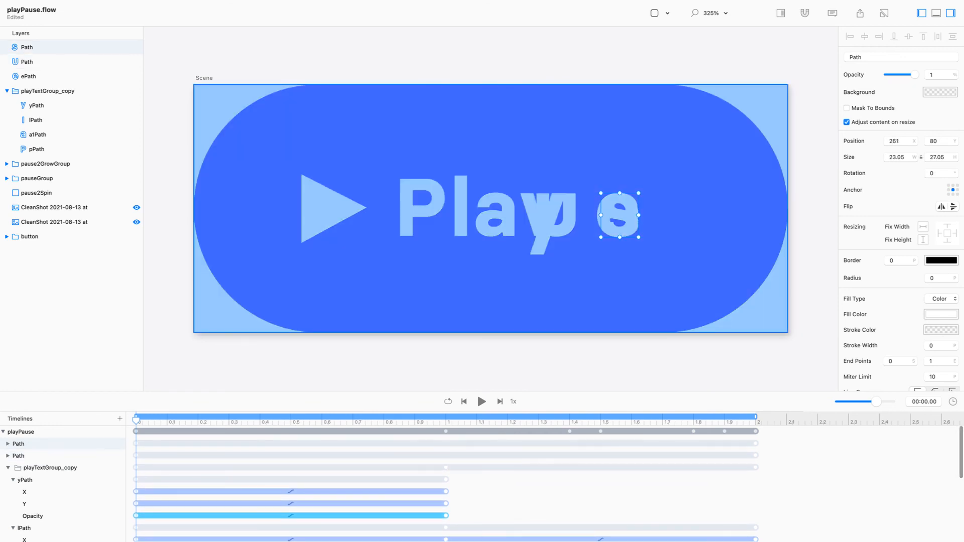
Shift ePath right to X 300 at 0 seconds, leaving a gap after the letter s.
{"action": "left_click", "coordinate": [29, 76]}
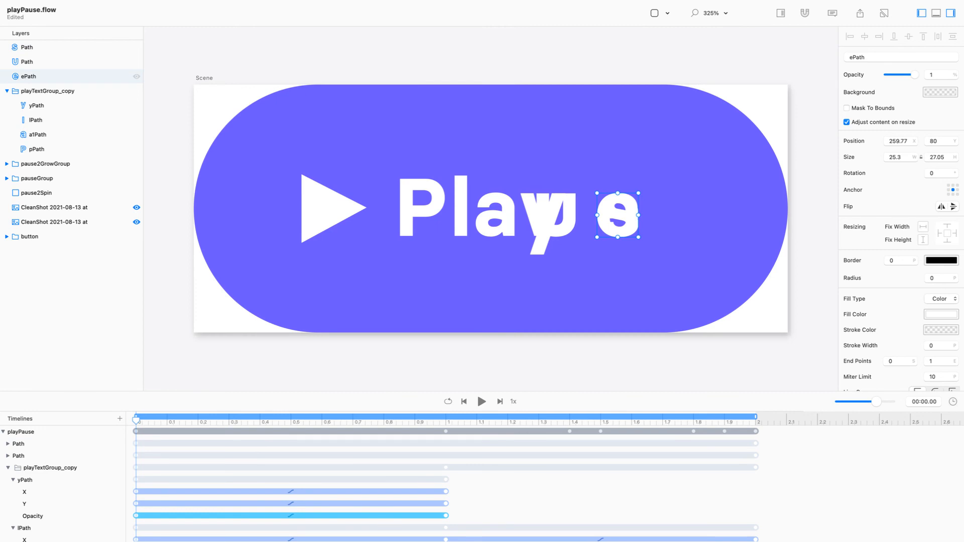
{"action": "key", "text": "super+Right"}
{"action": "key", "text": "super+Left"}
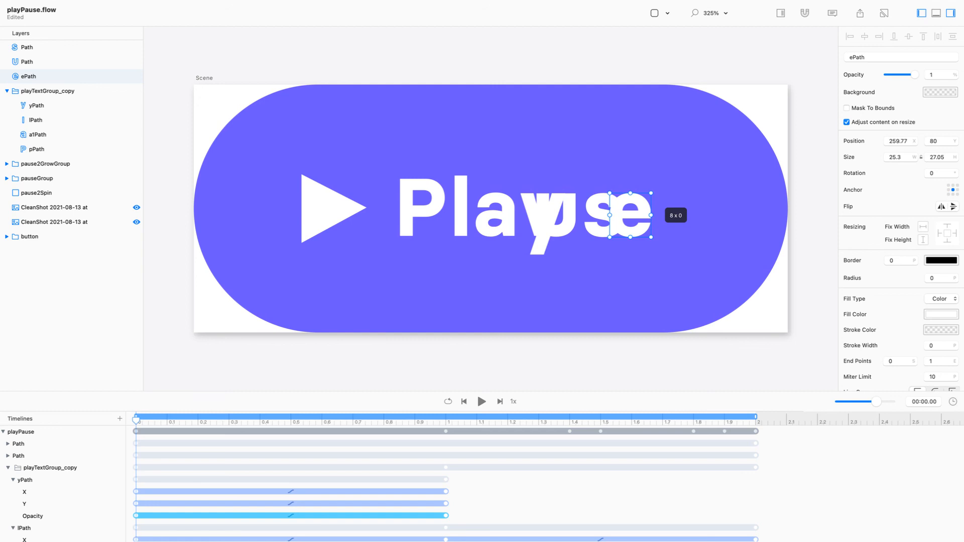
{"action": "key", "text": "shift+Right"}
{"action": "key", "text": "shift+Right"}
{"action": "key", "text": "shift+Right"}
{"action": "key", "text": "shift+Right"}
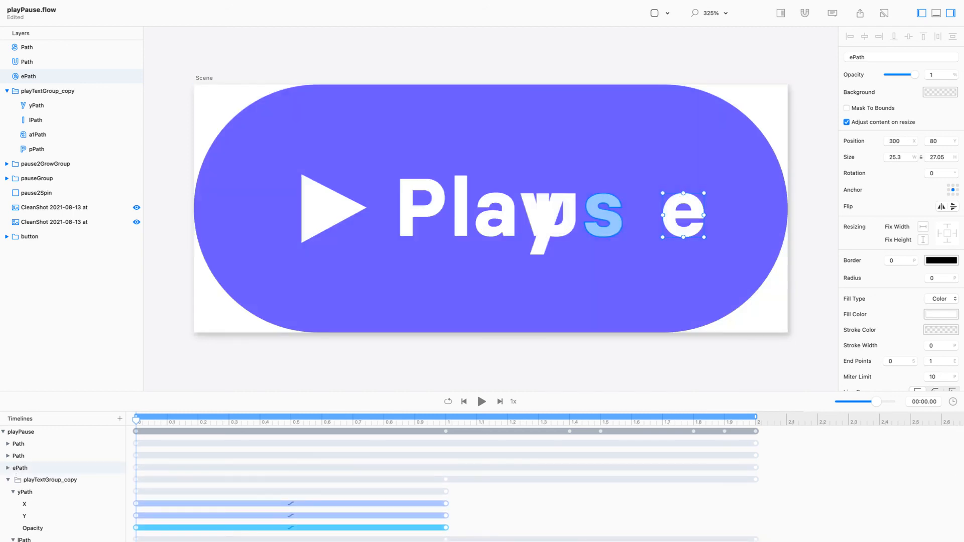
Readjust the letter s to X 261 at 0 seconds and play the animation.
{"action": "left_click", "coordinate": [602, 214]}
{"action": "key", "text": "shift+Right"}
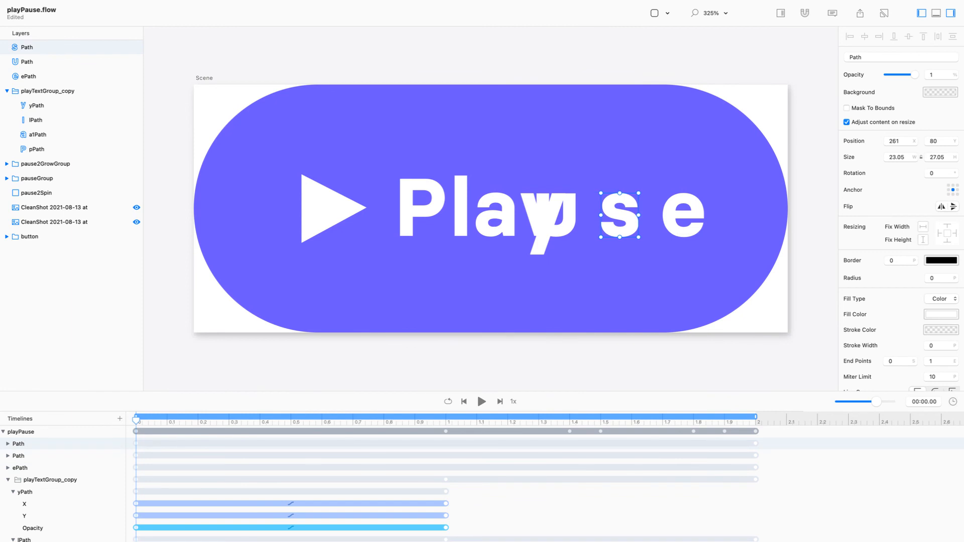
{"action": "left_click_drag", "start_coordinate": [619, 215], "coordinate": [621, 214]}
{"action": "key", "text": "space"}
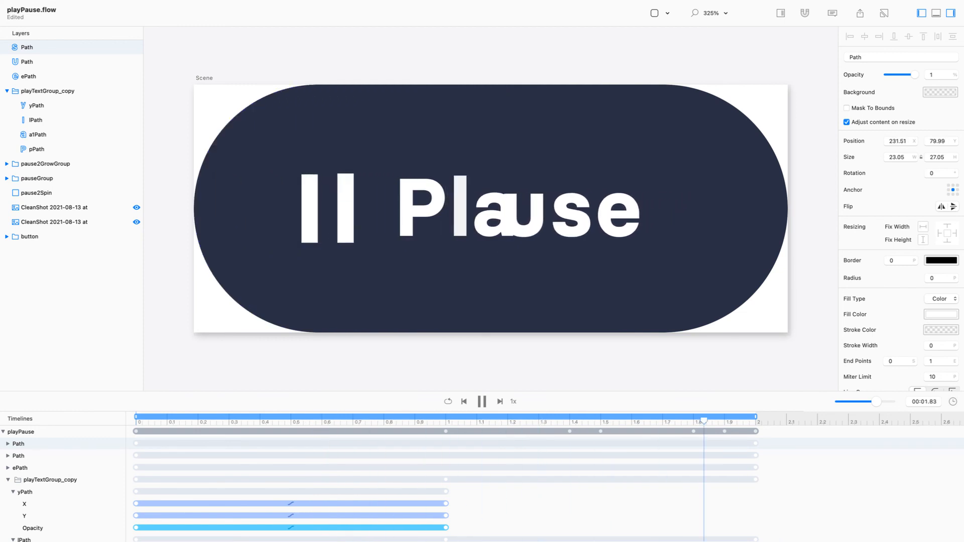
Expand the timelines of the two unnamed Path layers and rename them sPath and uPath.
{"action": "left_click", "coordinate": [8, 444]}
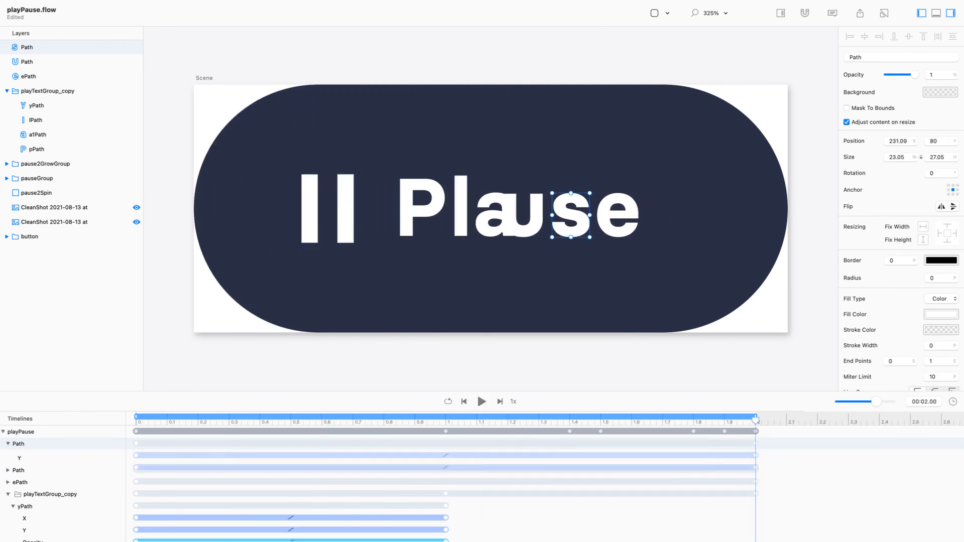
{"action": "left_click", "coordinate": [8, 468]}
{"action": "left_click", "coordinate": [7, 480]}
{"action": "left_click", "coordinate": [19, 443]}
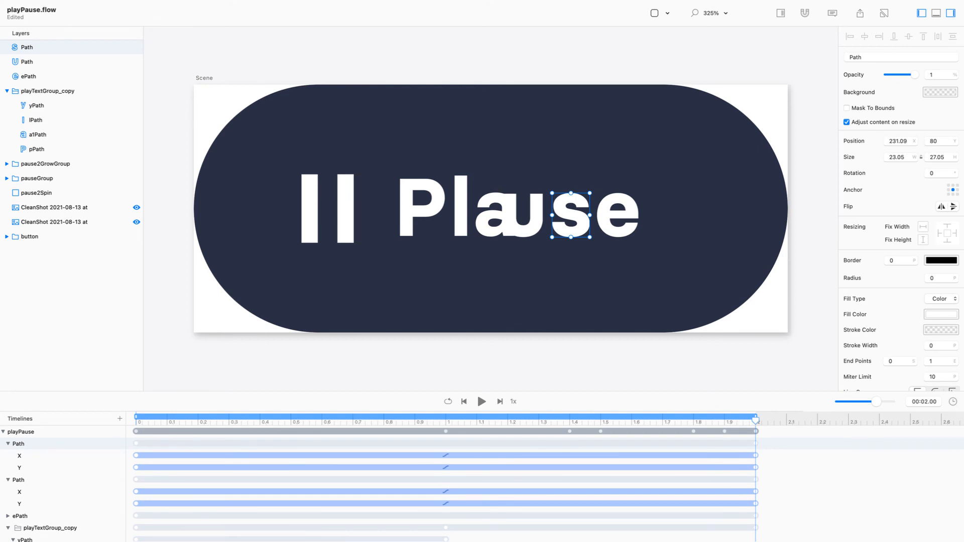
{"action": "key", "text": "super+r"}
{"action": "key", "text": "Left"}
{"action": "type", "text": "s"}
{"action": "key", "text": "Return"}
{"action": "double_click", "coordinate": [27, 62]}
{"action": "key", "text": "Left"}
{"action": "type", "text": "u"}
{"action": "key", "text": "Return"}
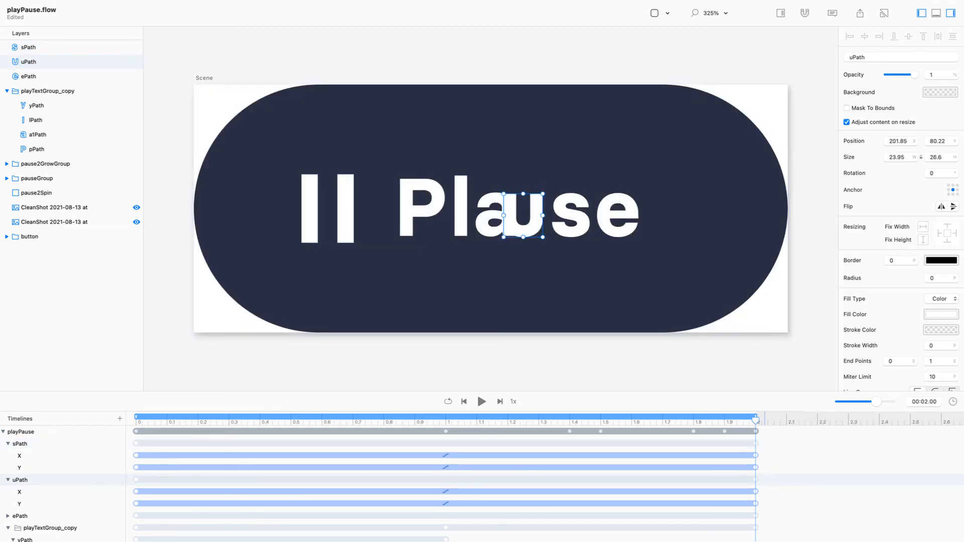
Delete the Y keyframes at 2 seconds from sPath and uPath.
{"action": "scroll", "coordinate": [678, 482], "scroll_direction": "down", "scroll_amount": 1}
{"action": "left_click_drag", "start_coordinate": [548, 391], "coordinate": [548, 335]}
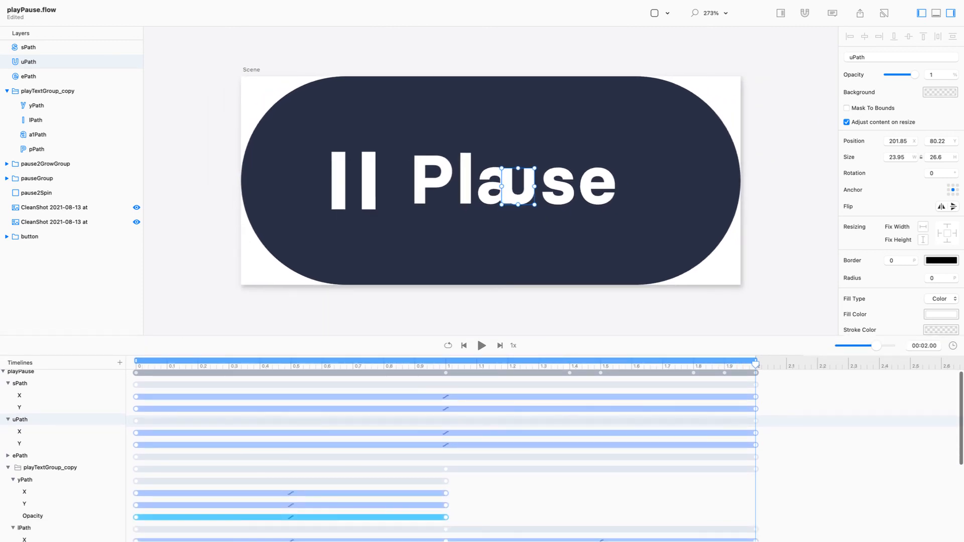
{"action": "left_click_drag", "start_coordinate": [760, 392], "coordinate": [748, 436]}
{"action": "left_click", "coordinate": [768, 437]}
{"action": "left_click", "coordinate": [755, 409]}
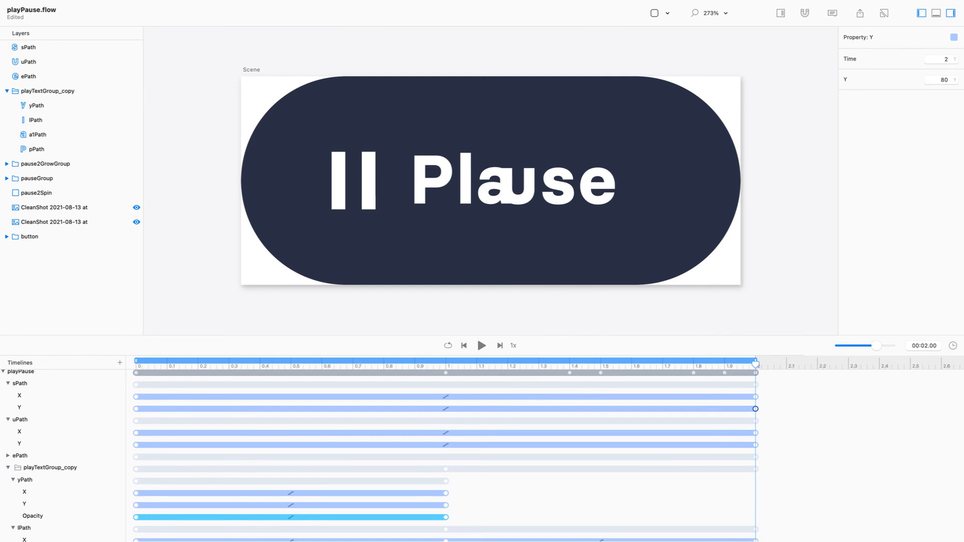
{"action": "key", "text": "Delete"}
{"action": "left_click", "coordinate": [756, 433]}
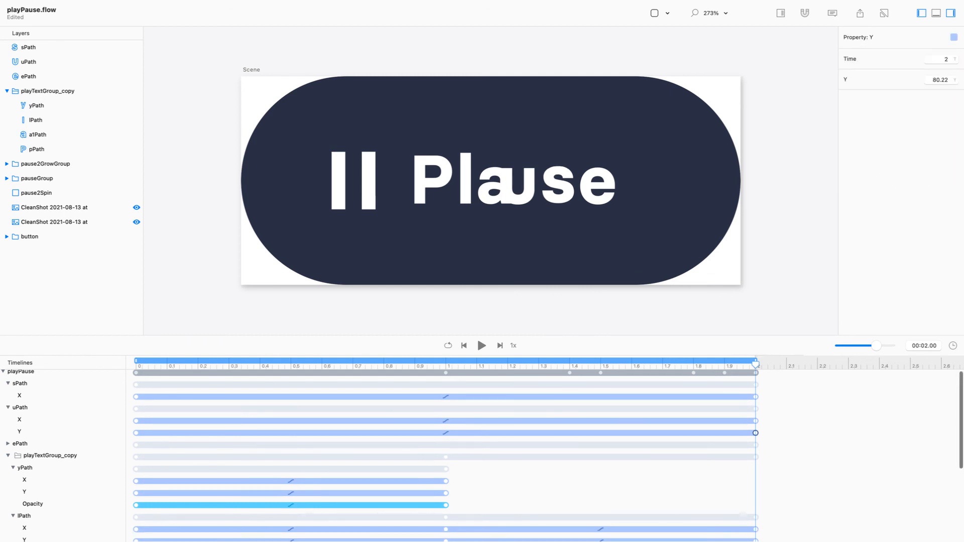
{"action": "key", "text": "Delete"}
Move the X end keyframes of sPath, uPath and ePath to 1 second and play the animation.
{"action": "left_click_drag", "start_coordinate": [764, 393], "coordinate": [446, 397]}
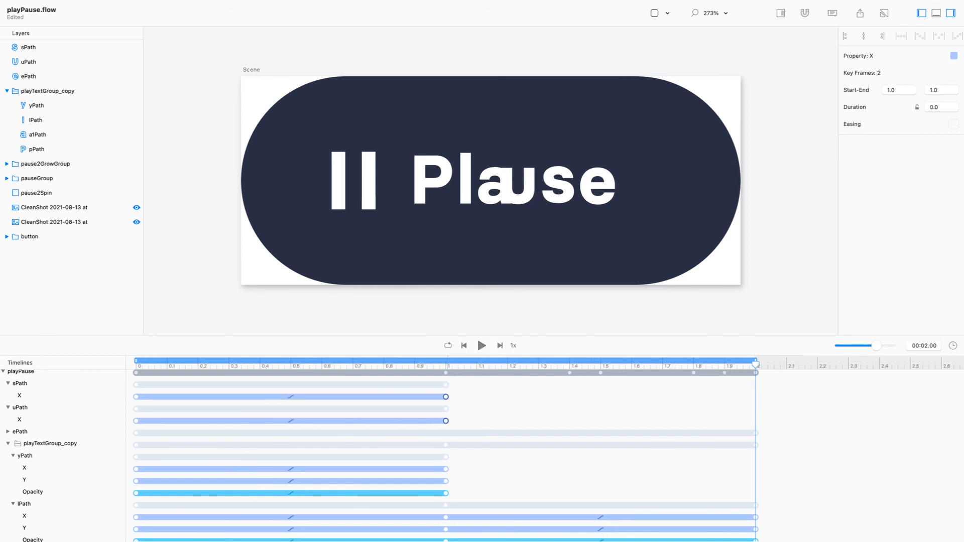
{"action": "key", "text": "space"}
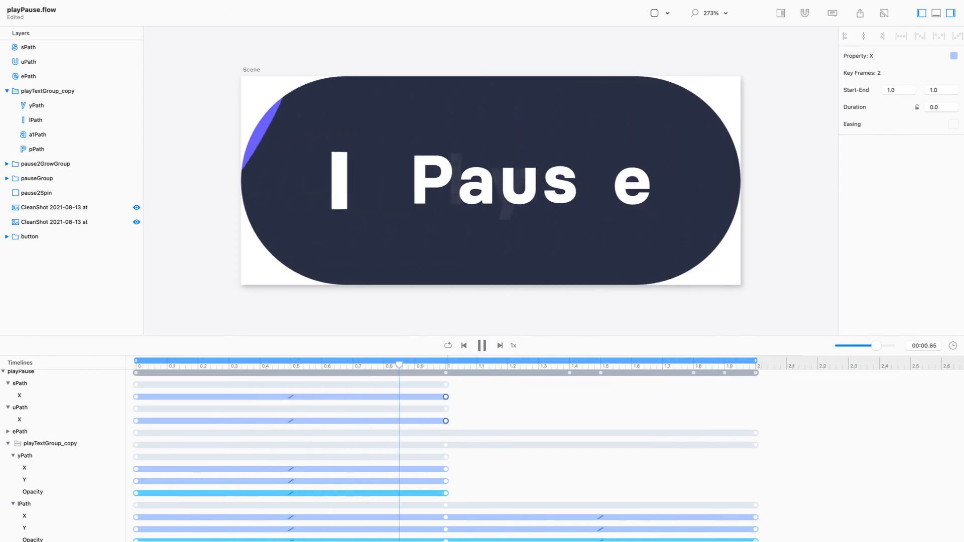
{"action": "scroll", "coordinate": [545, 454], "scroll_direction": "up", "scroll_amount": 1}
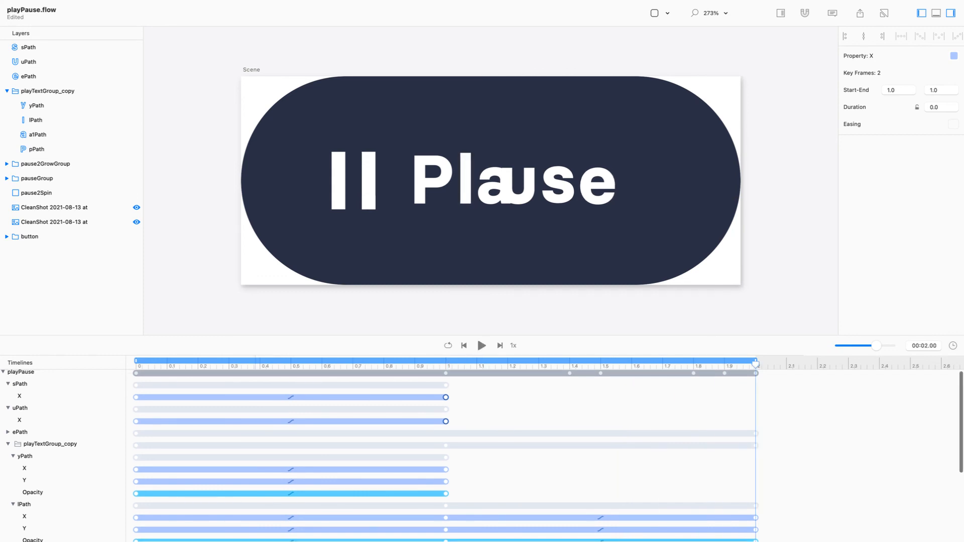
{"action": "left_click", "coordinate": [8, 436]}
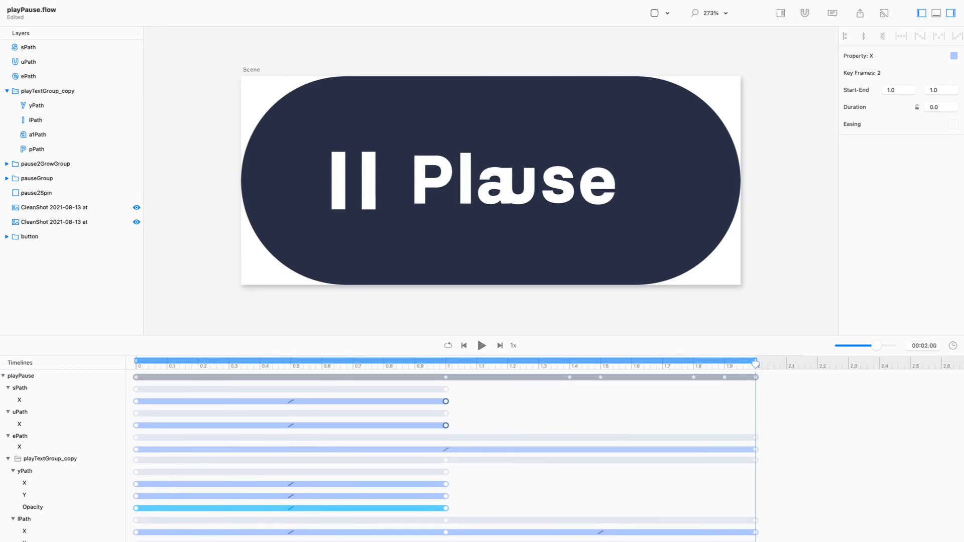
{"action": "scroll", "coordinate": [545, 454], "scroll_direction": "down", "scroll_amount": 1}
{"action": "left_click_drag", "start_coordinate": [755, 448], "coordinate": [446, 448]}
{"action": "left_click", "coordinate": [474, 448]}
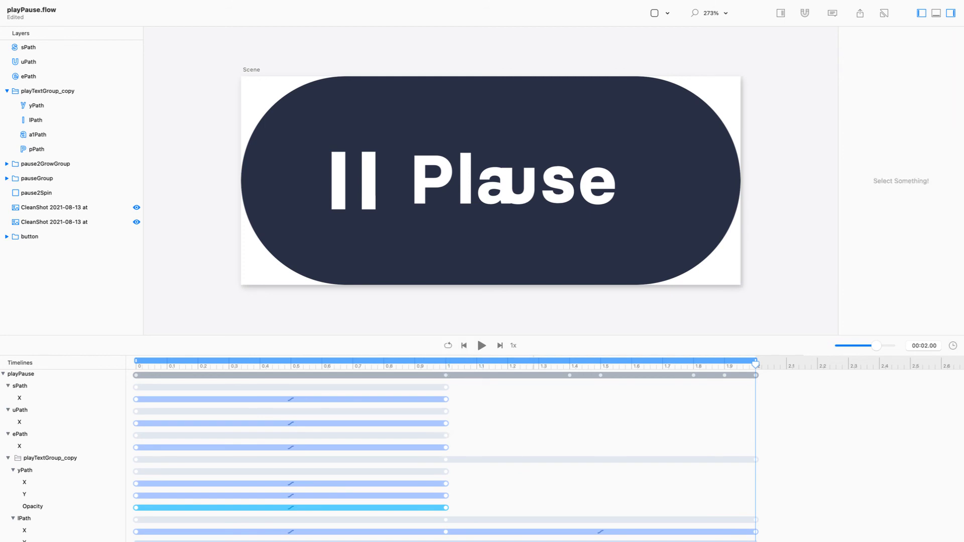
{"action": "key", "text": "space"}
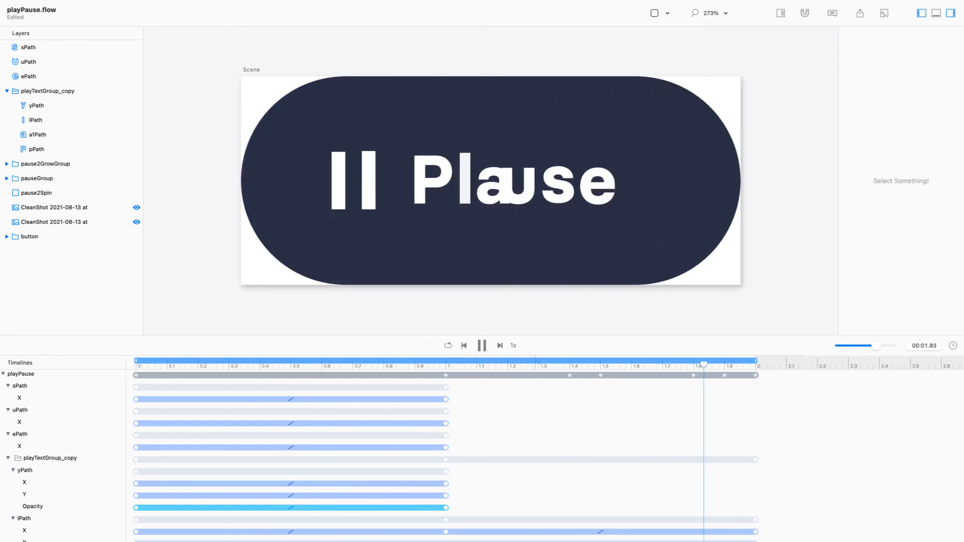
{"action": "key", "text": "space"}
Delete the X, Y and Opacity keyframes at 2 seconds from lPath.
{"action": "left_click_drag", "start_coordinate": [549, 365], "coordinate": [446, 364]}
{"action": "scroll", "coordinate": [547, 452], "scroll_direction": "down", "scroll_amount": 3}
{"action": "left_click_drag", "start_coordinate": [775, 447], "coordinate": [752, 482]}
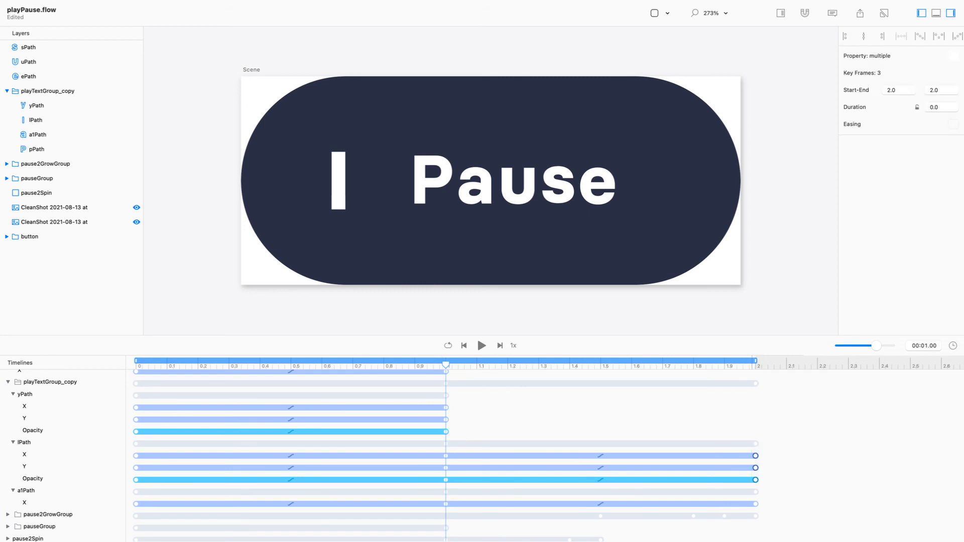
{"action": "key", "text": "Delete"}
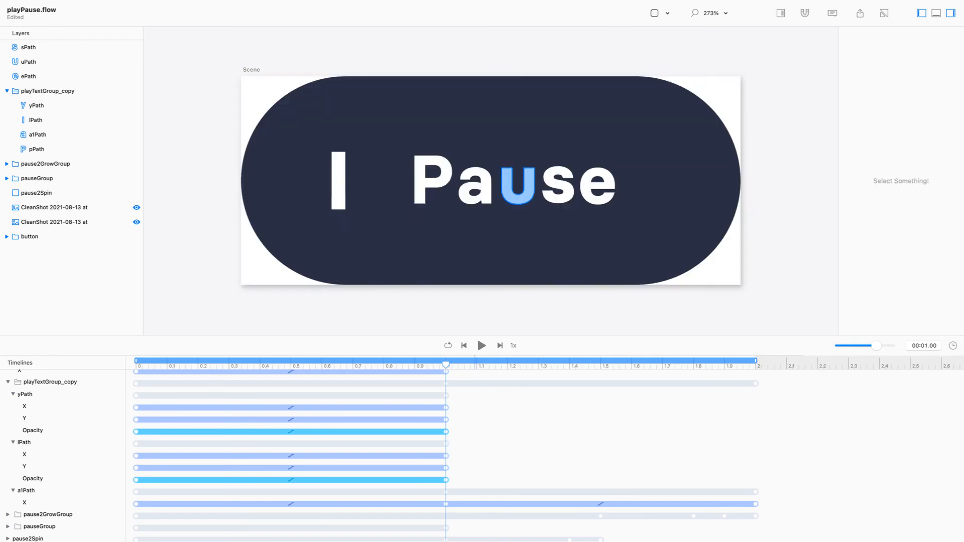
Set the opacity of sPath, uPath and ePath to 0 at 0 seconds.
{"action": "scroll", "coordinate": [451, 452], "scroll_direction": "up", "scroll_amount": 3}
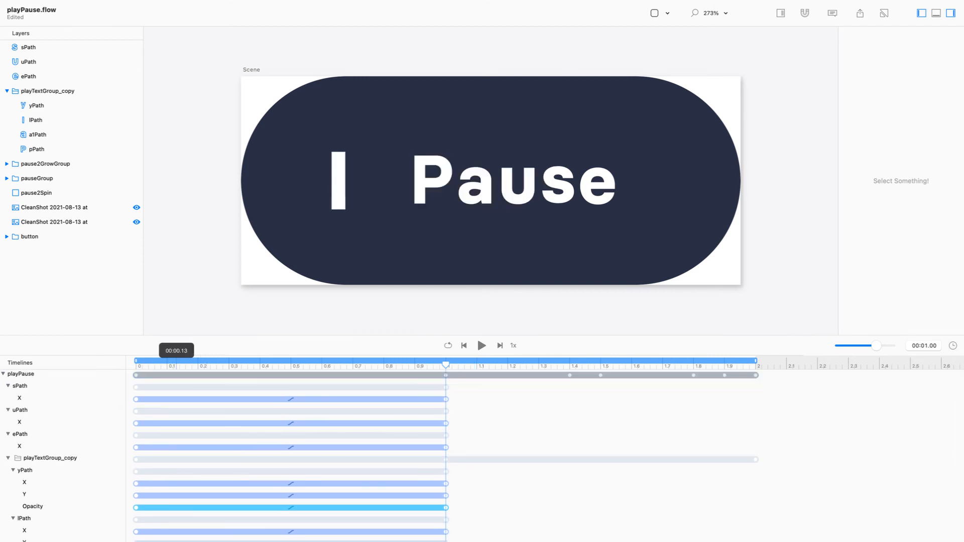
{"action": "left_click_drag", "start_coordinate": [146, 366], "coordinate": [135, 366]}
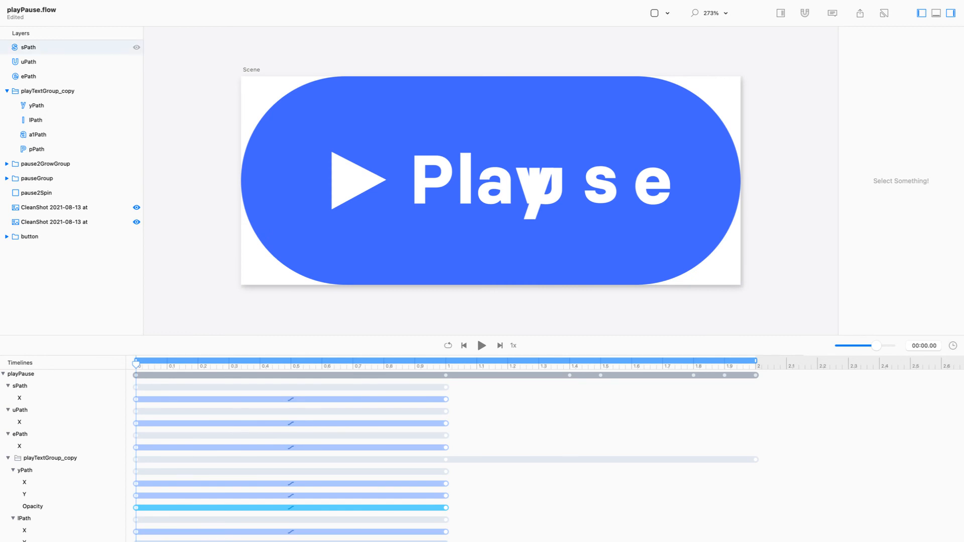
{"action": "left_click", "coordinate": [45, 47]}
{"action": "left_click", "coordinate": [45, 76], "text": "shift"}
{"action": "key", "text": "super+g"}
{"action": "left_click_drag", "start_coordinate": [914, 75], "coordinate": [887, 74]}
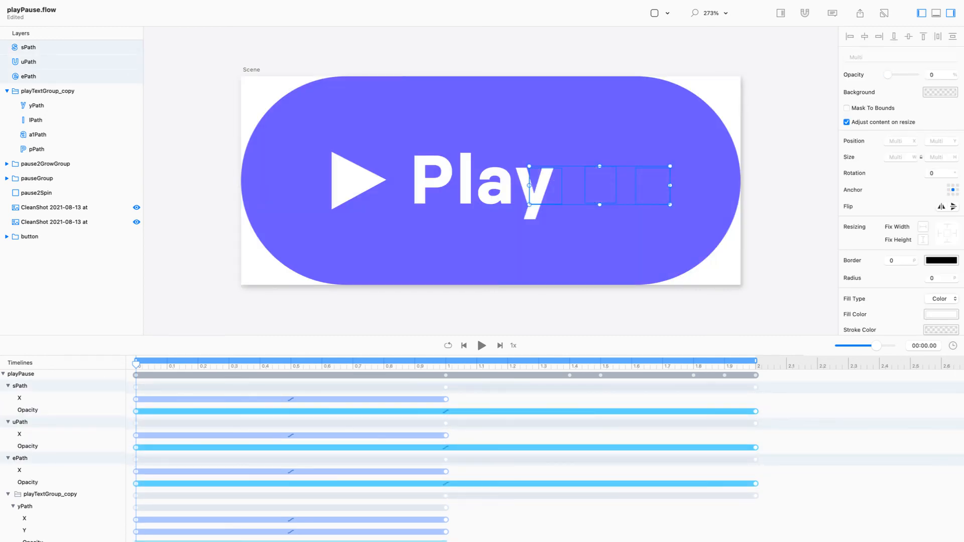
{"action": "left_click_drag", "start_coordinate": [600, 186], "coordinate": [610, 246]}
{"action": "key", "text": "super+z"}
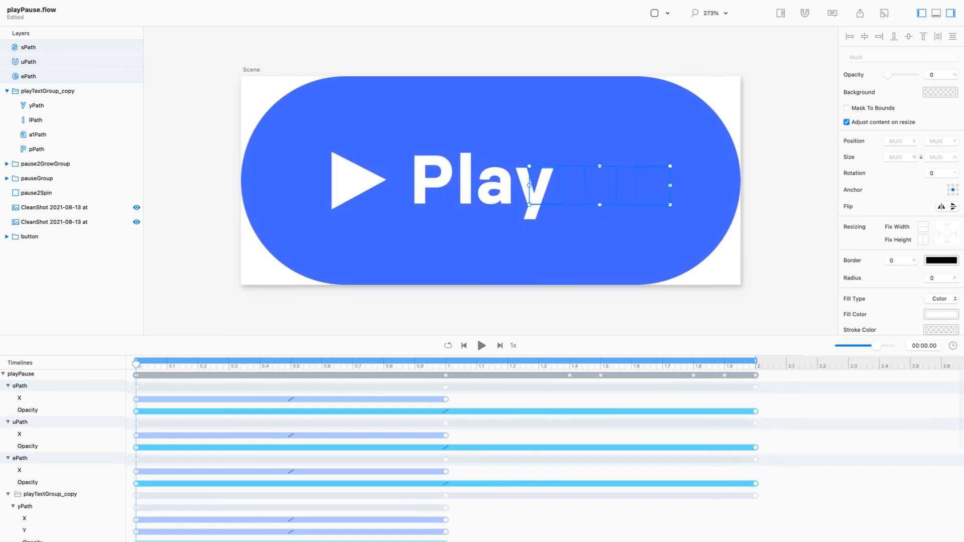
Align the Opacity end keyframes of sPath, uPath and ePath to 1 second and play the animation.
{"action": "left_click_drag", "start_coordinate": [738, 390], "coordinate": [791, 499]}
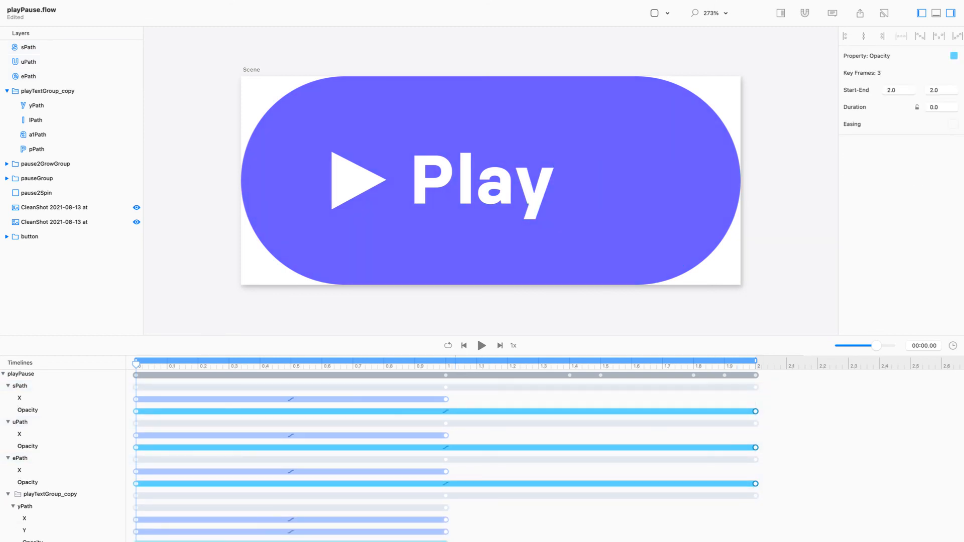
{"action": "left_click", "coordinate": [445, 400], "text": "shift"}
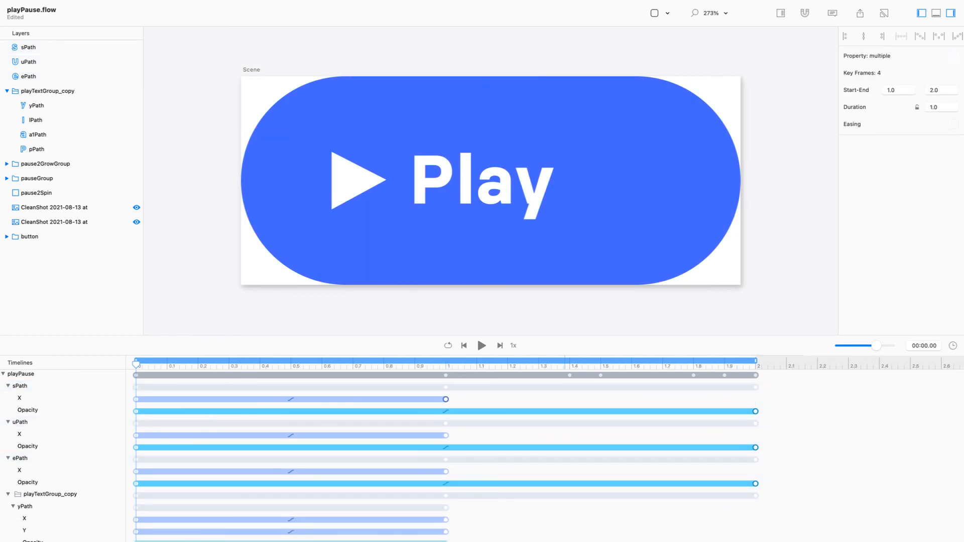
{"action": "left_click", "coordinate": [845, 36]}
{"action": "key", "text": "space"}
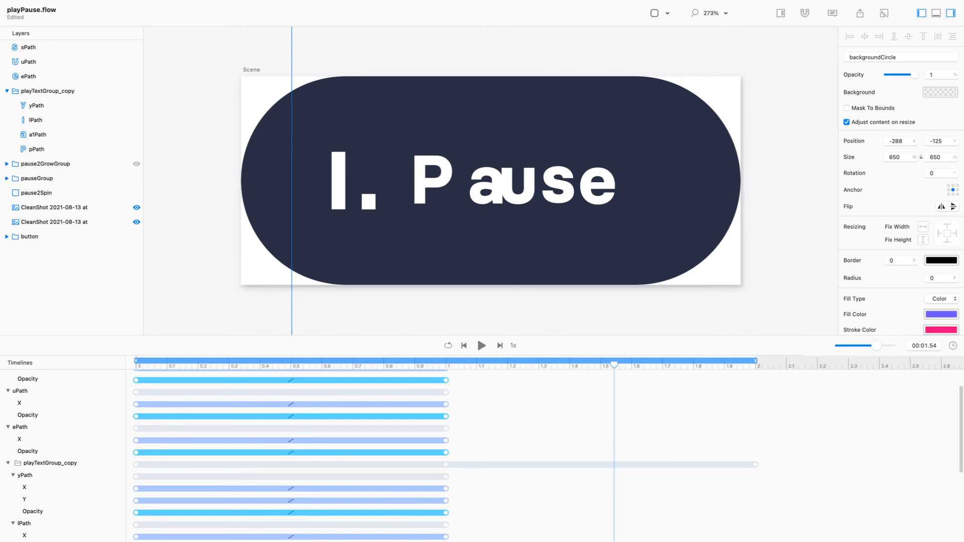
Delete a1Path's X keyframe at 2 seconds and play the animation to the end.
{"action": "left_click", "coordinate": [136, 135]}
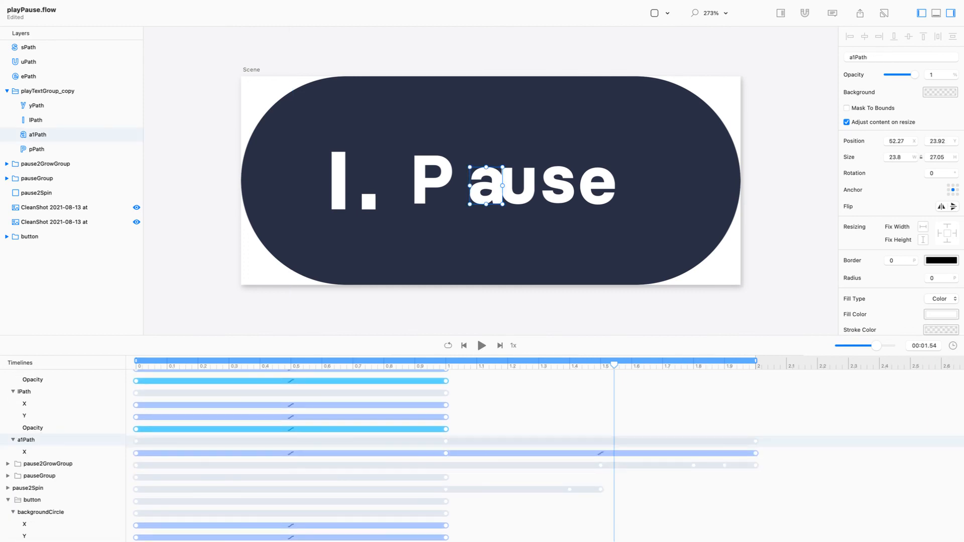
{"action": "left_click", "coordinate": [755, 453]}
{"action": "key", "text": "Delete"}
{"action": "scroll", "coordinate": [490, 181], "scroll_direction": "up", "scroll_amount": 5}
{"action": "scroll", "coordinate": [490, 181], "scroll_direction": "down", "scroll_amount": 2}
{"action": "key", "text": "space"}
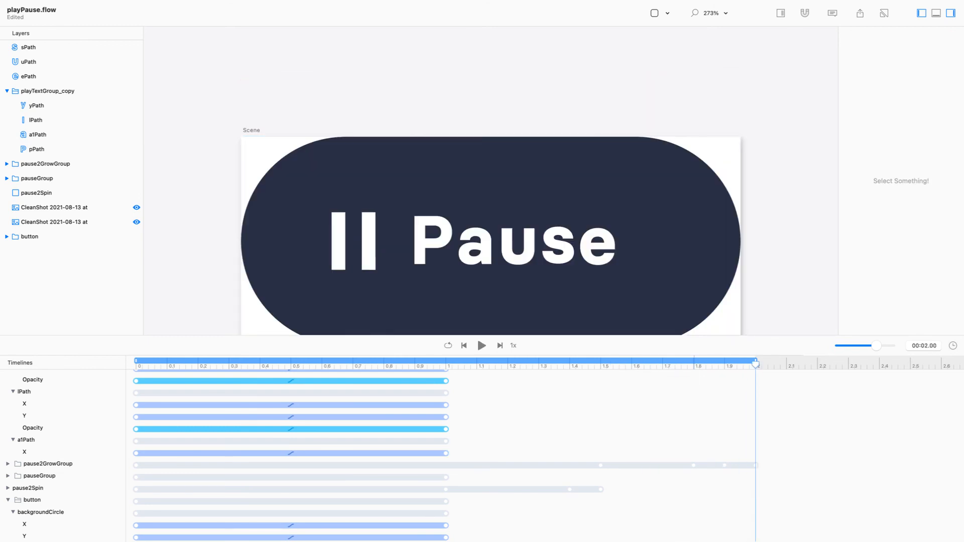
Replay the play-to-pause animation and view the reference video of the button for comparison.
{"action": "key", "text": "space"}
{"action": "scroll", "coordinate": [491, 231], "scroll_direction": "down", "scroll_amount": 2}
{"action": "key", "text": "space"}
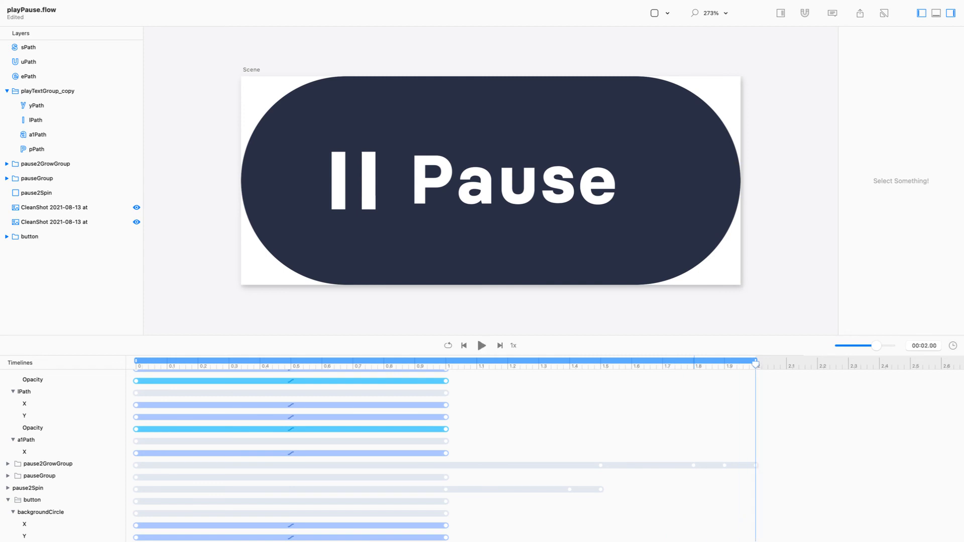
{"action": "key", "text": "space"}
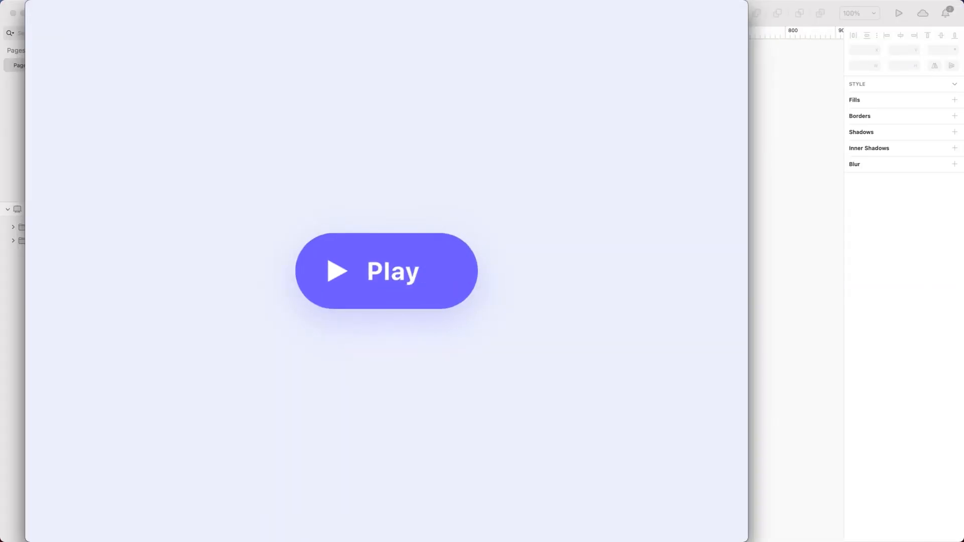
Play and pause the reference video shot.mp4 to examine the timing of the button's transition.
{"action": "key", "text": "space"}
{"action": "key", "text": "space"}
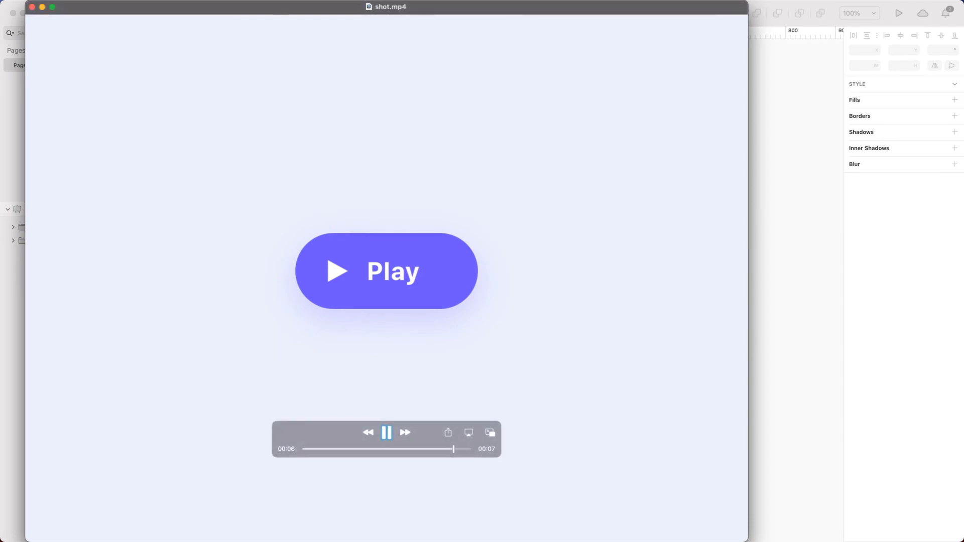
{"action": "key", "text": "space"}
{"action": "key", "text": "space"}
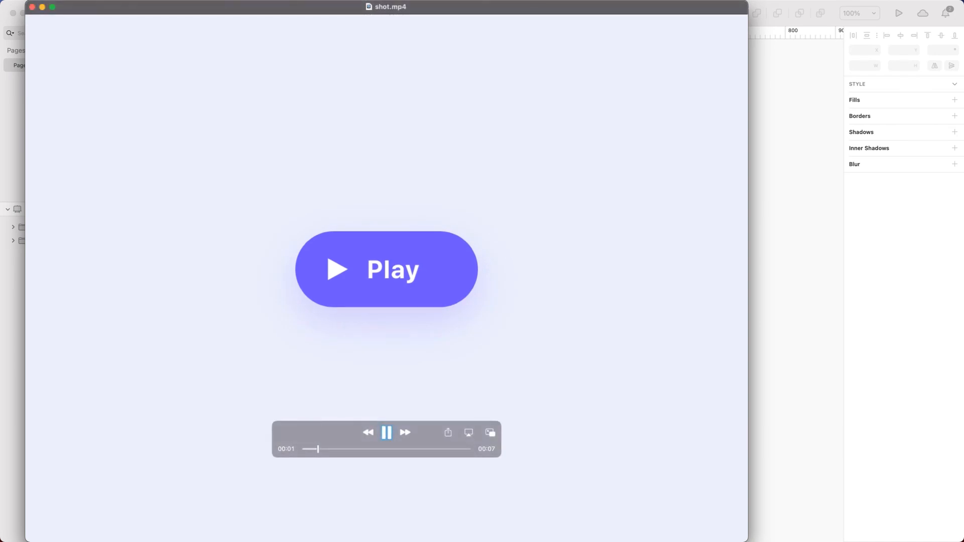
{"action": "key", "text": "space"}
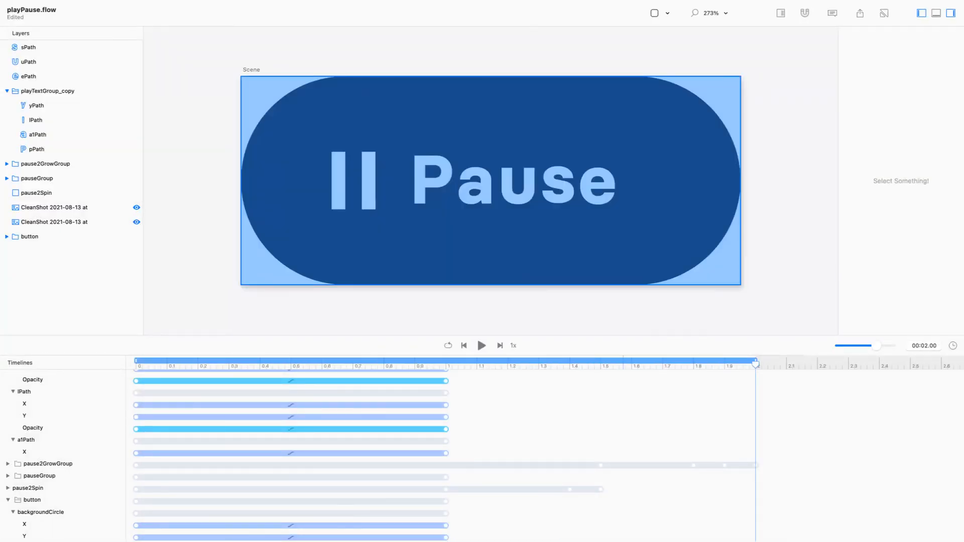
Switch to Flow and play the button animation with the scene shown at 100% zoom.
{"action": "key", "text": "super+0"}
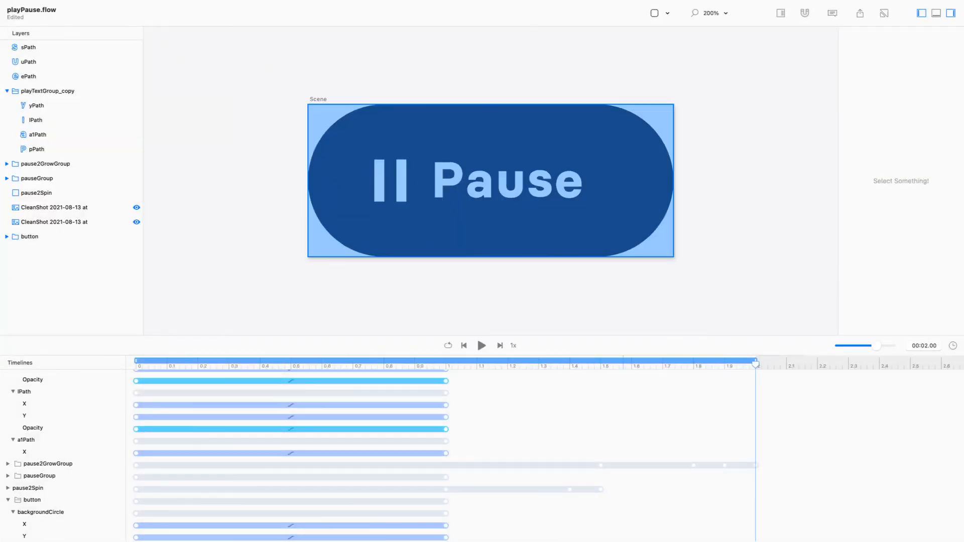
{"action": "key", "text": "space"}
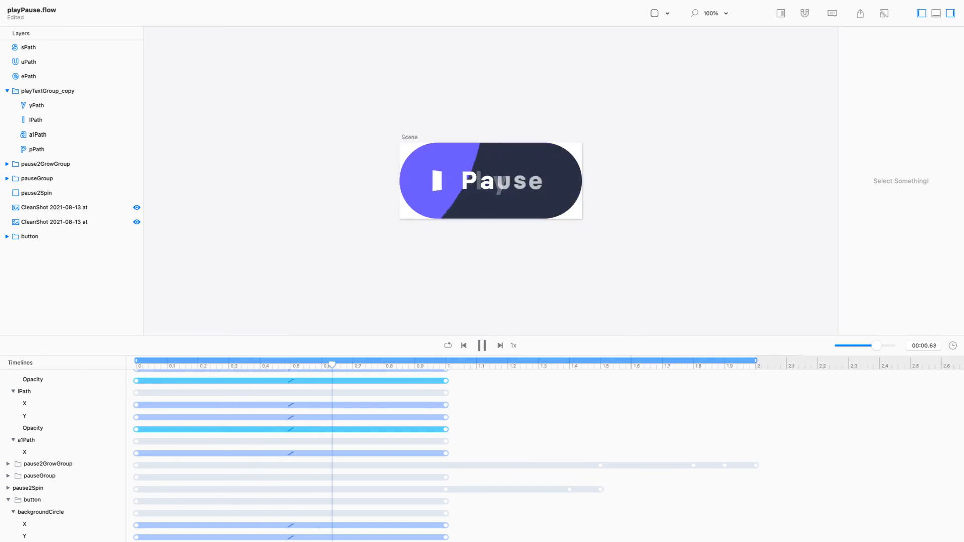
{"action": "key", "text": "space"}
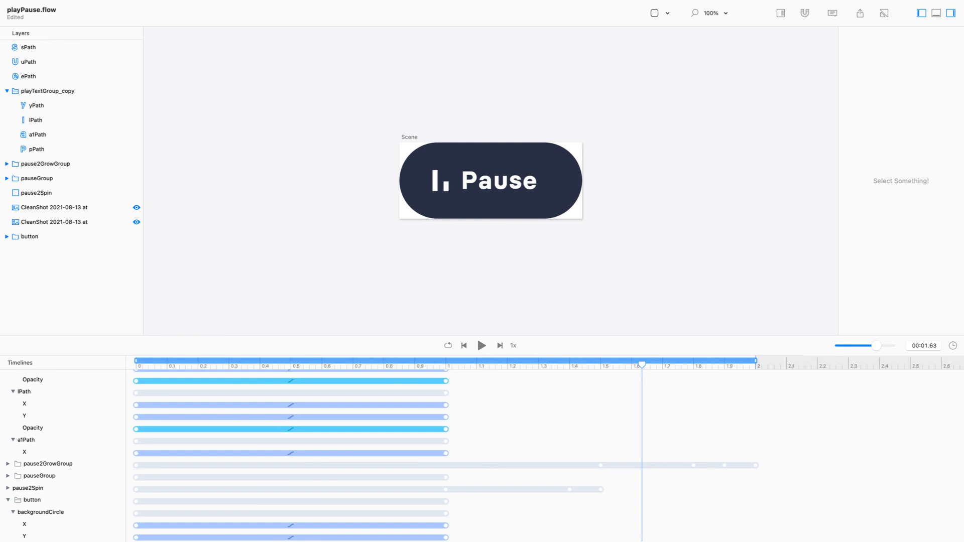
Scale the timeline length to 1 second and play the shortened animation.
{"action": "left_click", "coordinate": [953, 346]}
{"action": "type", "text": "1"}
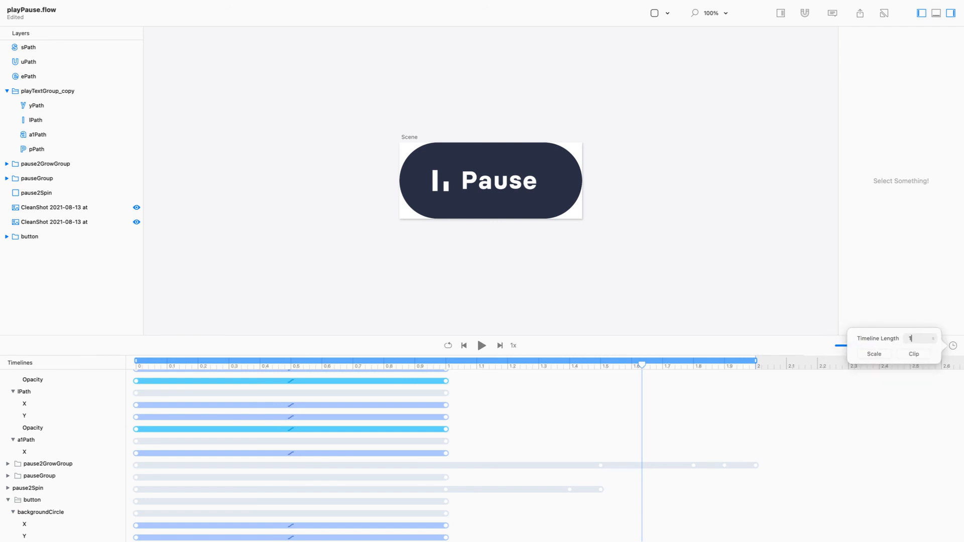
{"action": "key", "text": "Return"}
{"action": "key", "text": "space"}
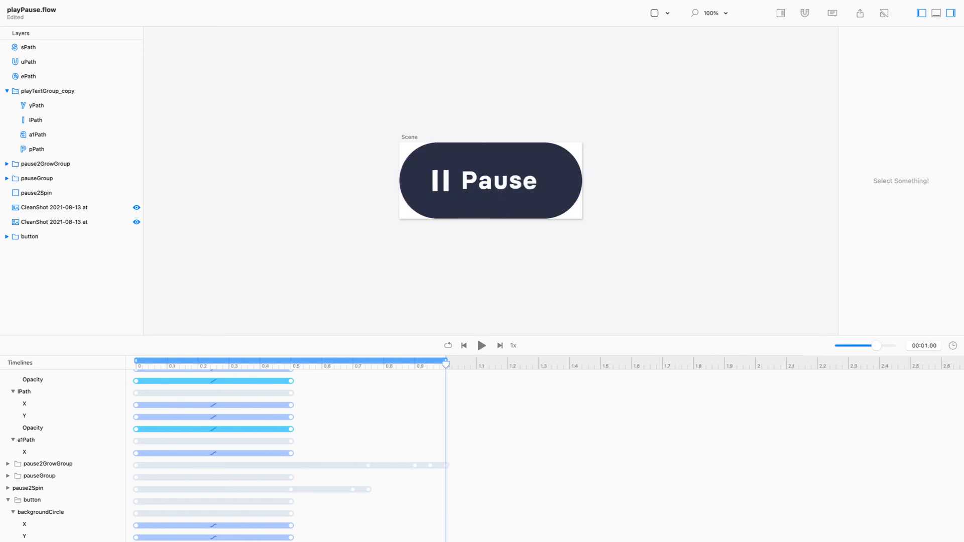
Export the playPause timeline as HTML - Toggle Button to the Documents folder and open the export location.
{"action": "key", "text": "super+e"}
{"action": "left_click", "coordinate": [366, 203]}
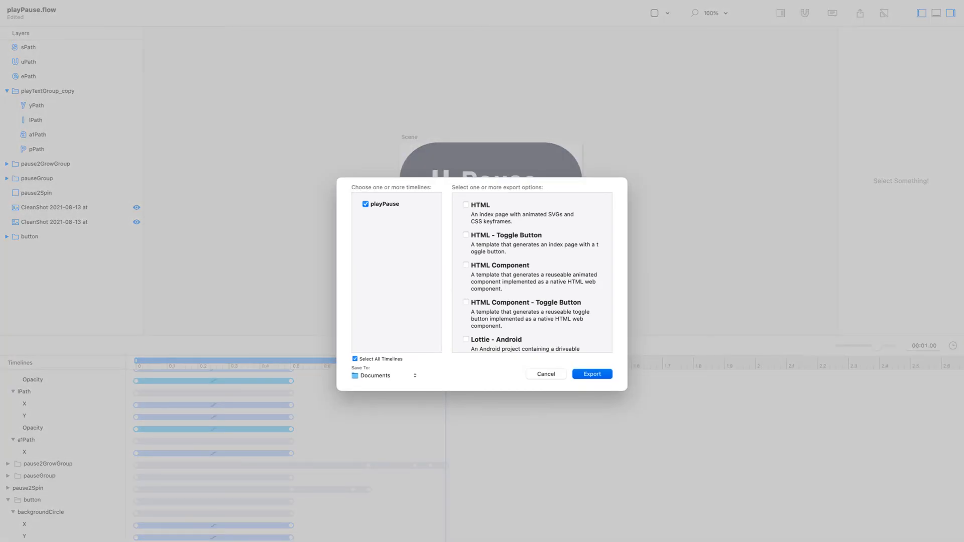
{"action": "left_click", "coordinate": [466, 235]}
{"action": "key", "text": "Return"}
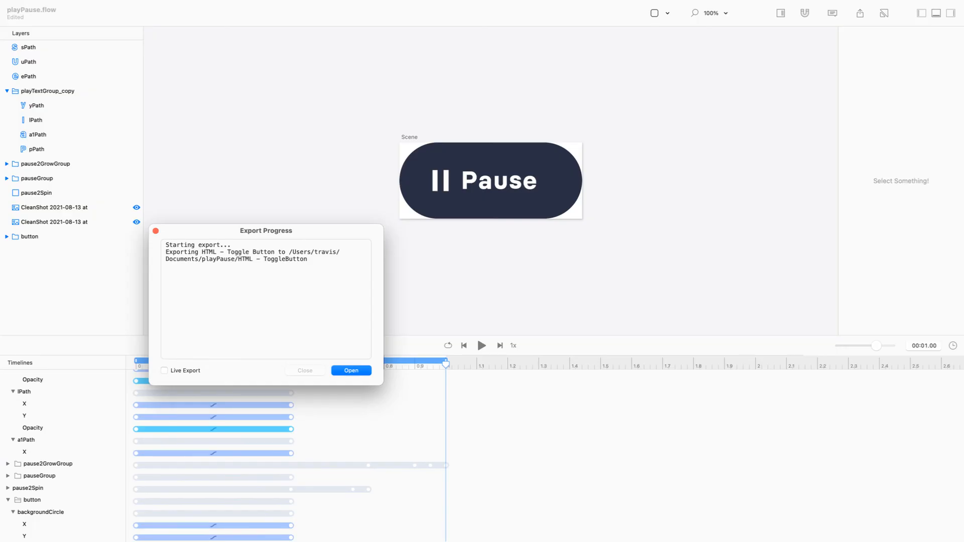
{"action": "key", "text": "Return"}
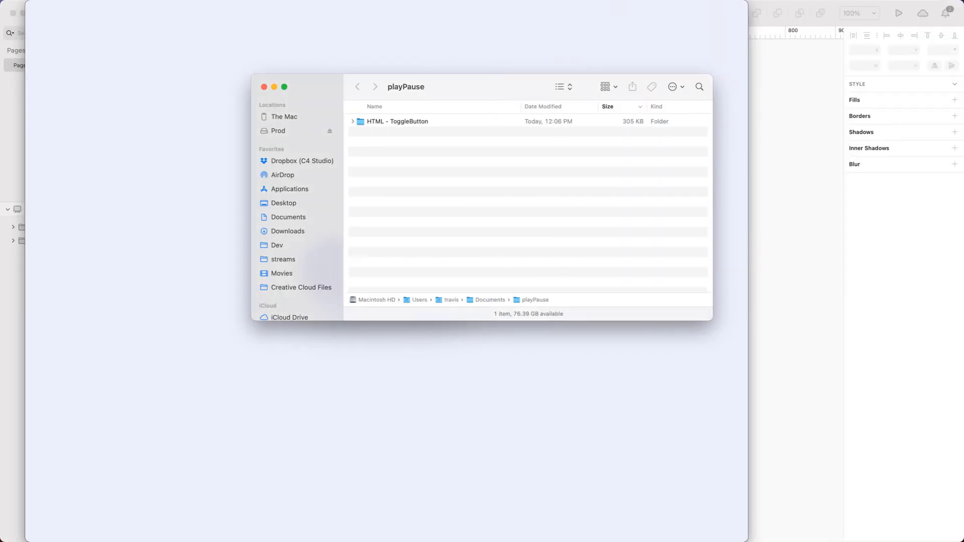
Open PlayPause.html from the PlayPause folder inside HTML - ToggleButton in Chrome.
{"action": "left_click", "coordinate": [352, 121]}
{"action": "left_click", "coordinate": [359, 131]}
{"action": "double_click", "coordinate": [369, 171]}
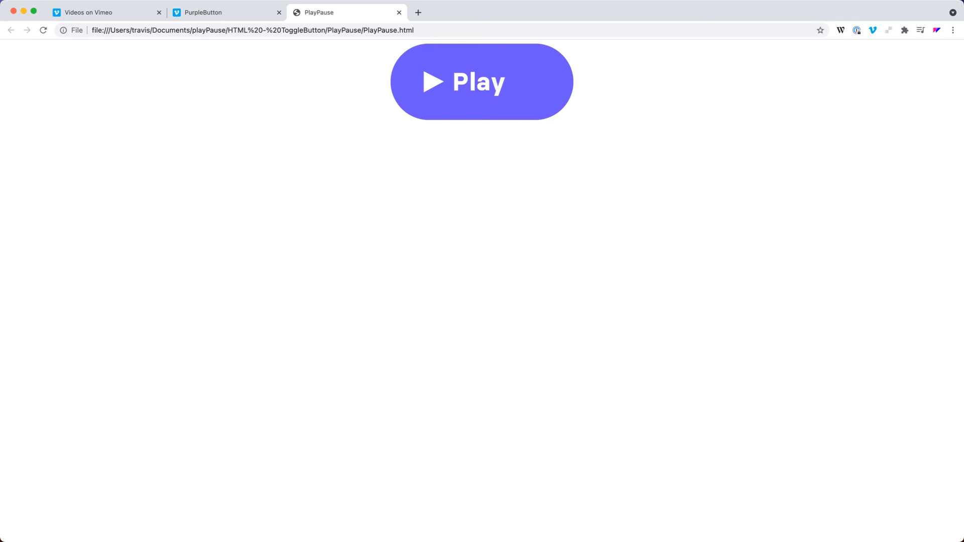
Switch to QuickTime Player to compare the exported button with the reference video.
{"action": "key", "text": "super+Tab"}
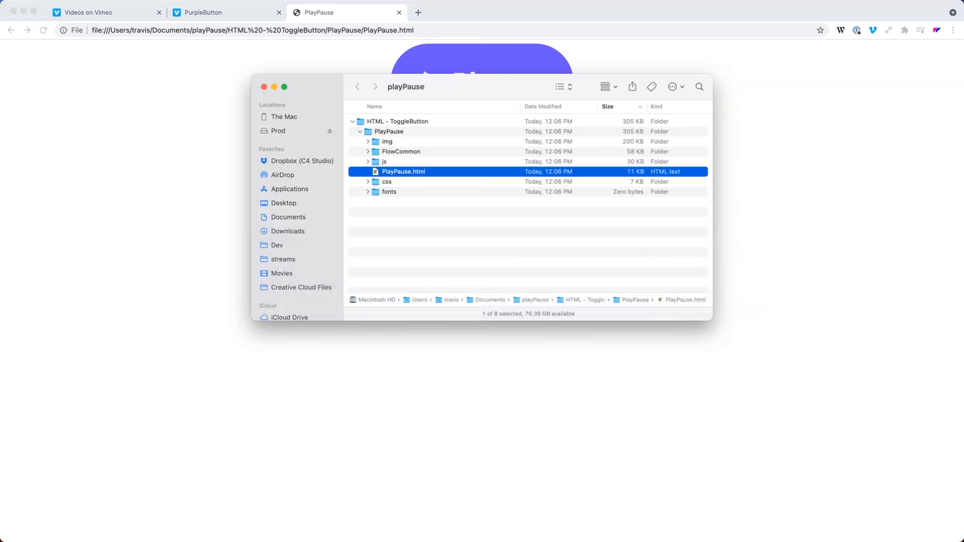
{"action": "key", "text": "super+Tab"}
{"action": "key", "text": "super+Tab"}
{"action": "key", "text": "super+Tab"}
{"action": "key", "text": "super+Tab"}
{"action": "key", "text": "super+Tab"}
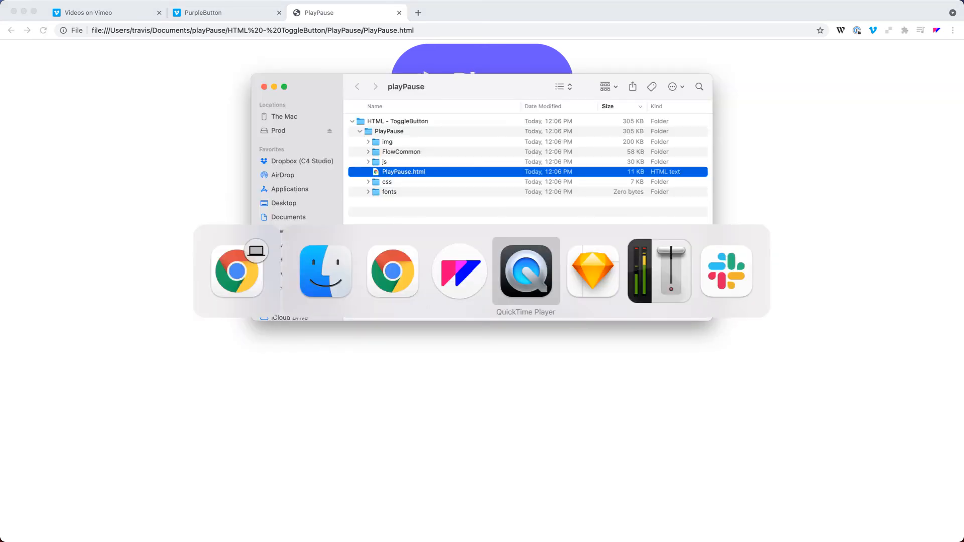